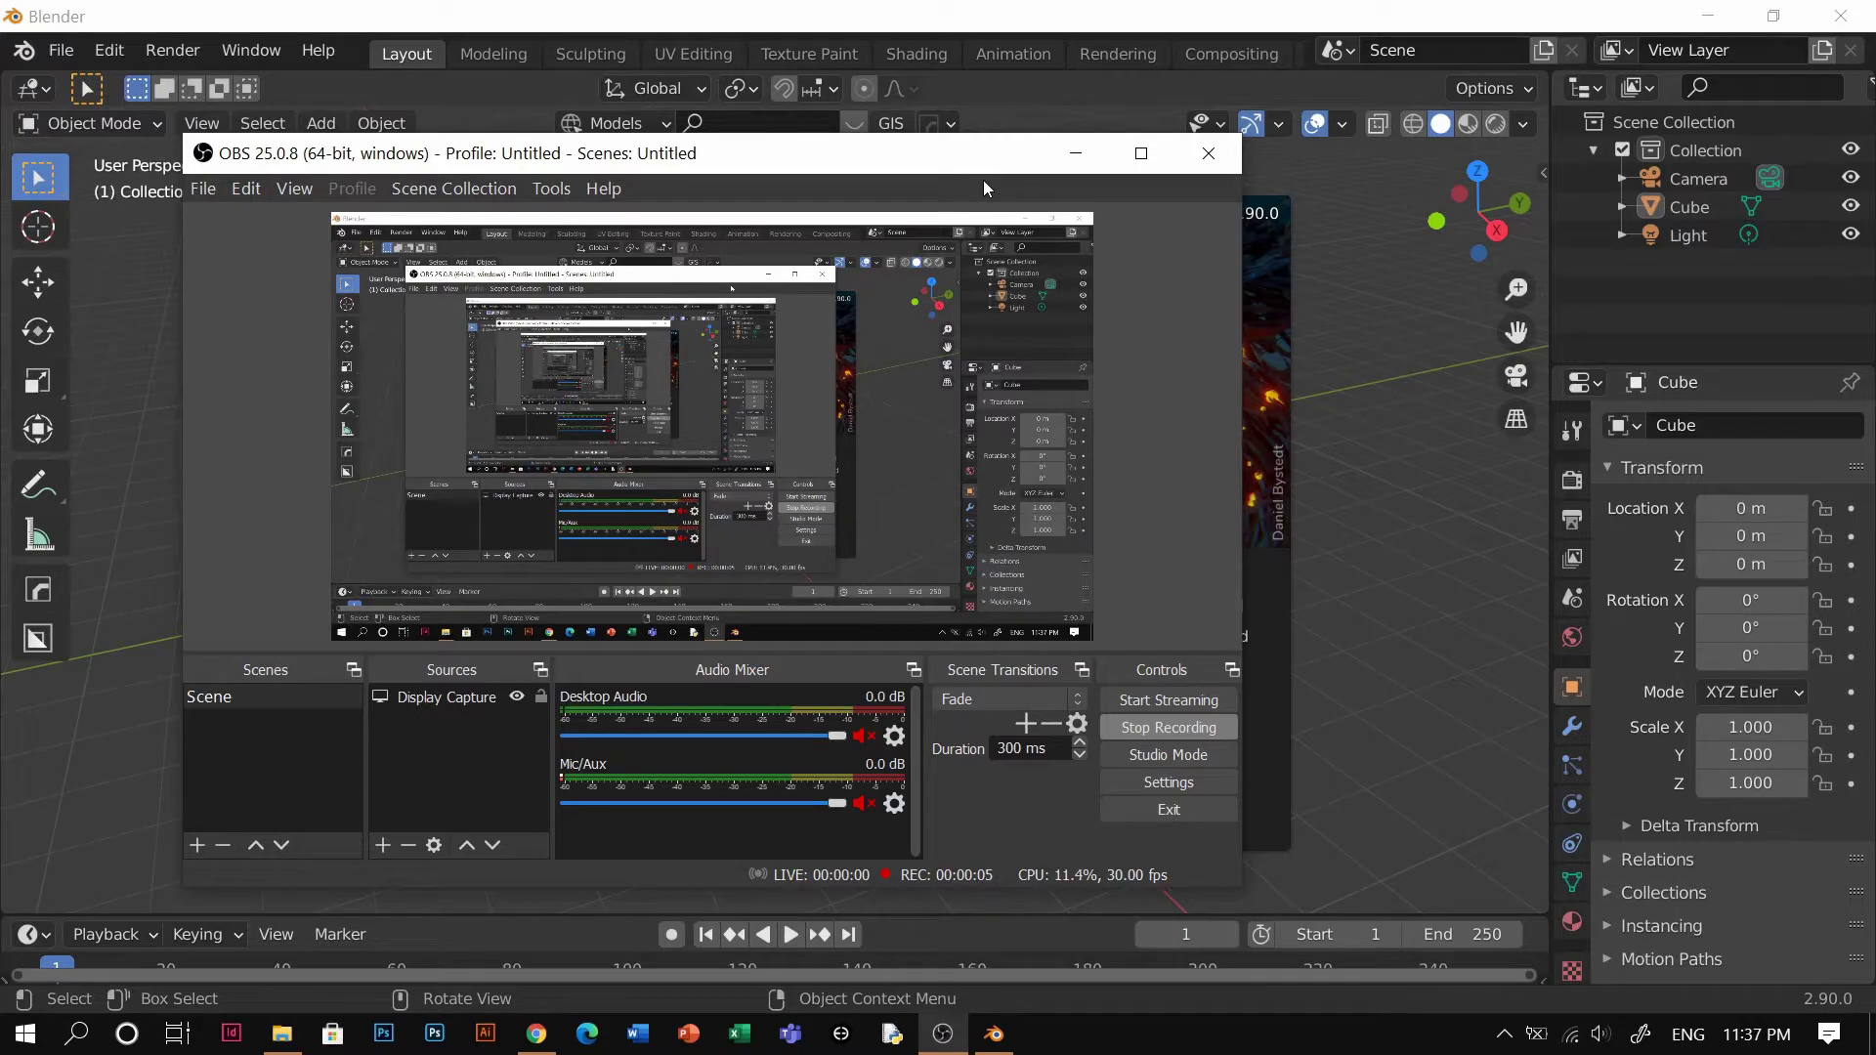
Switch to Chrome and run a Google image search for "blender cloth hard ops"
click(1076, 153)
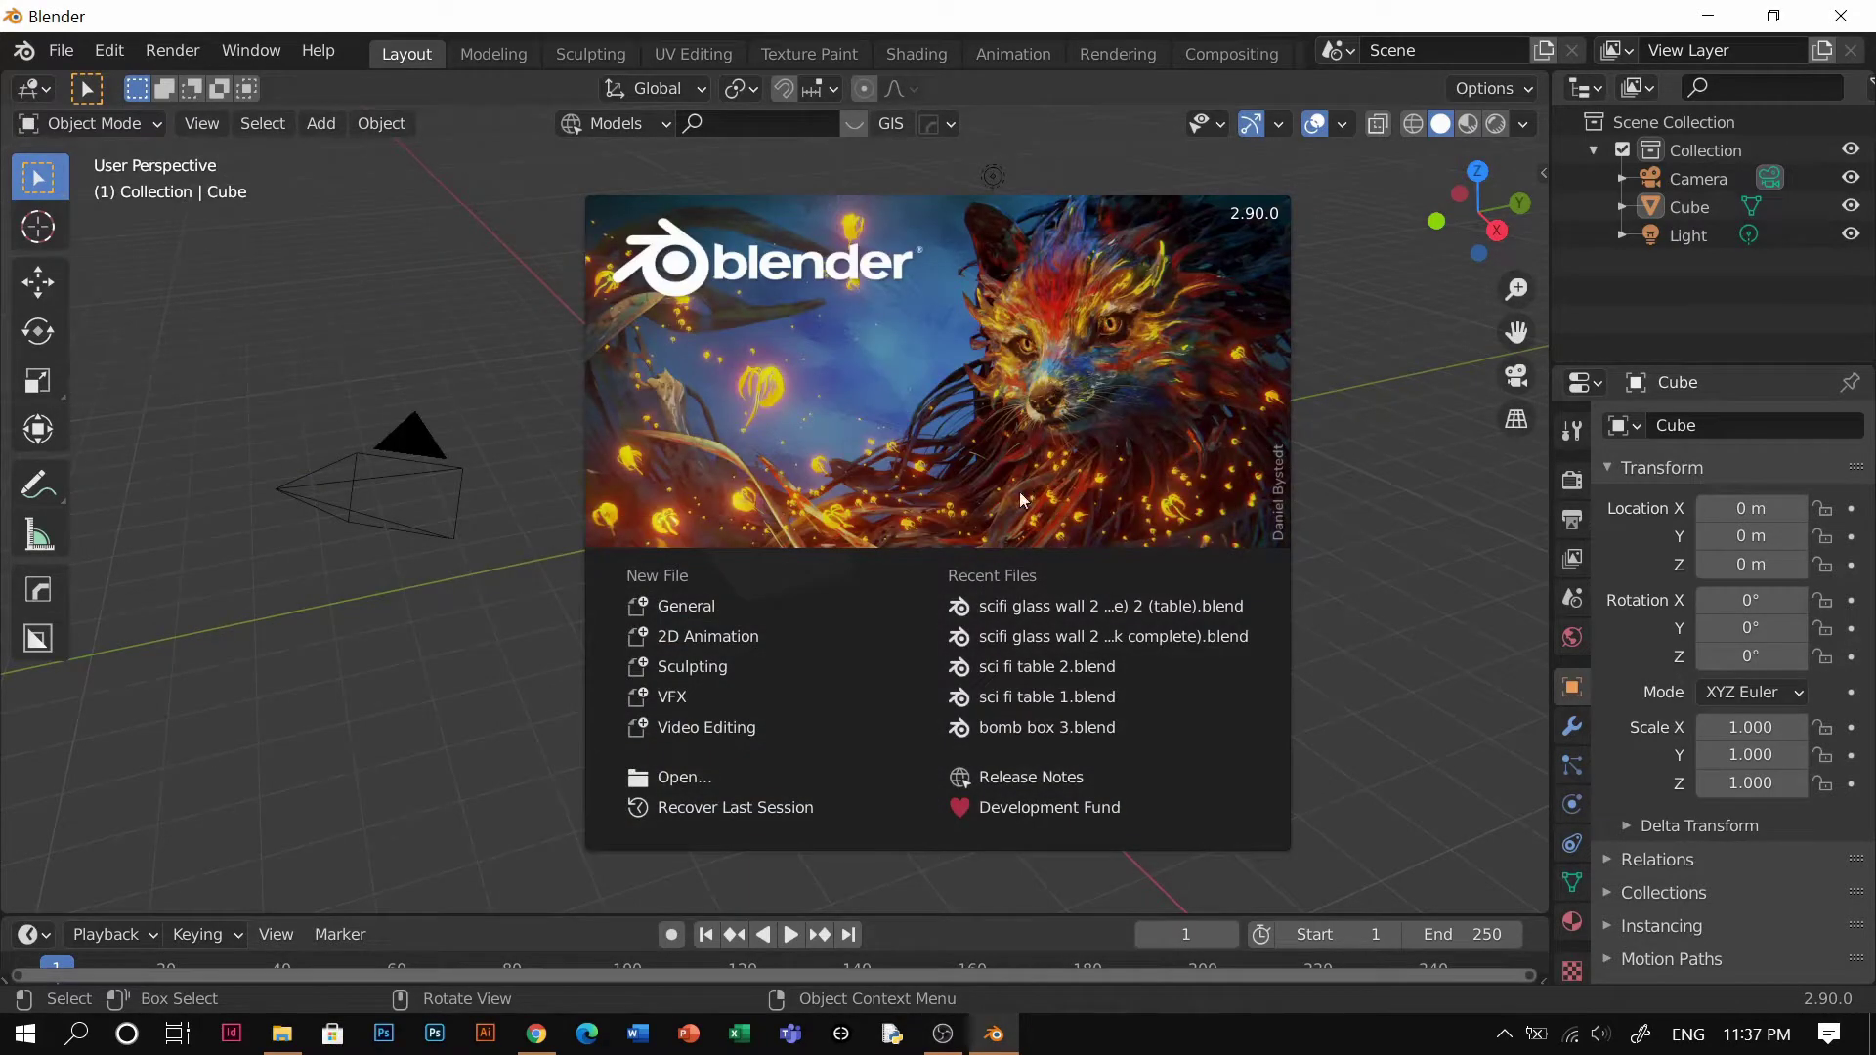
click(537, 1034)
click(704, 569)
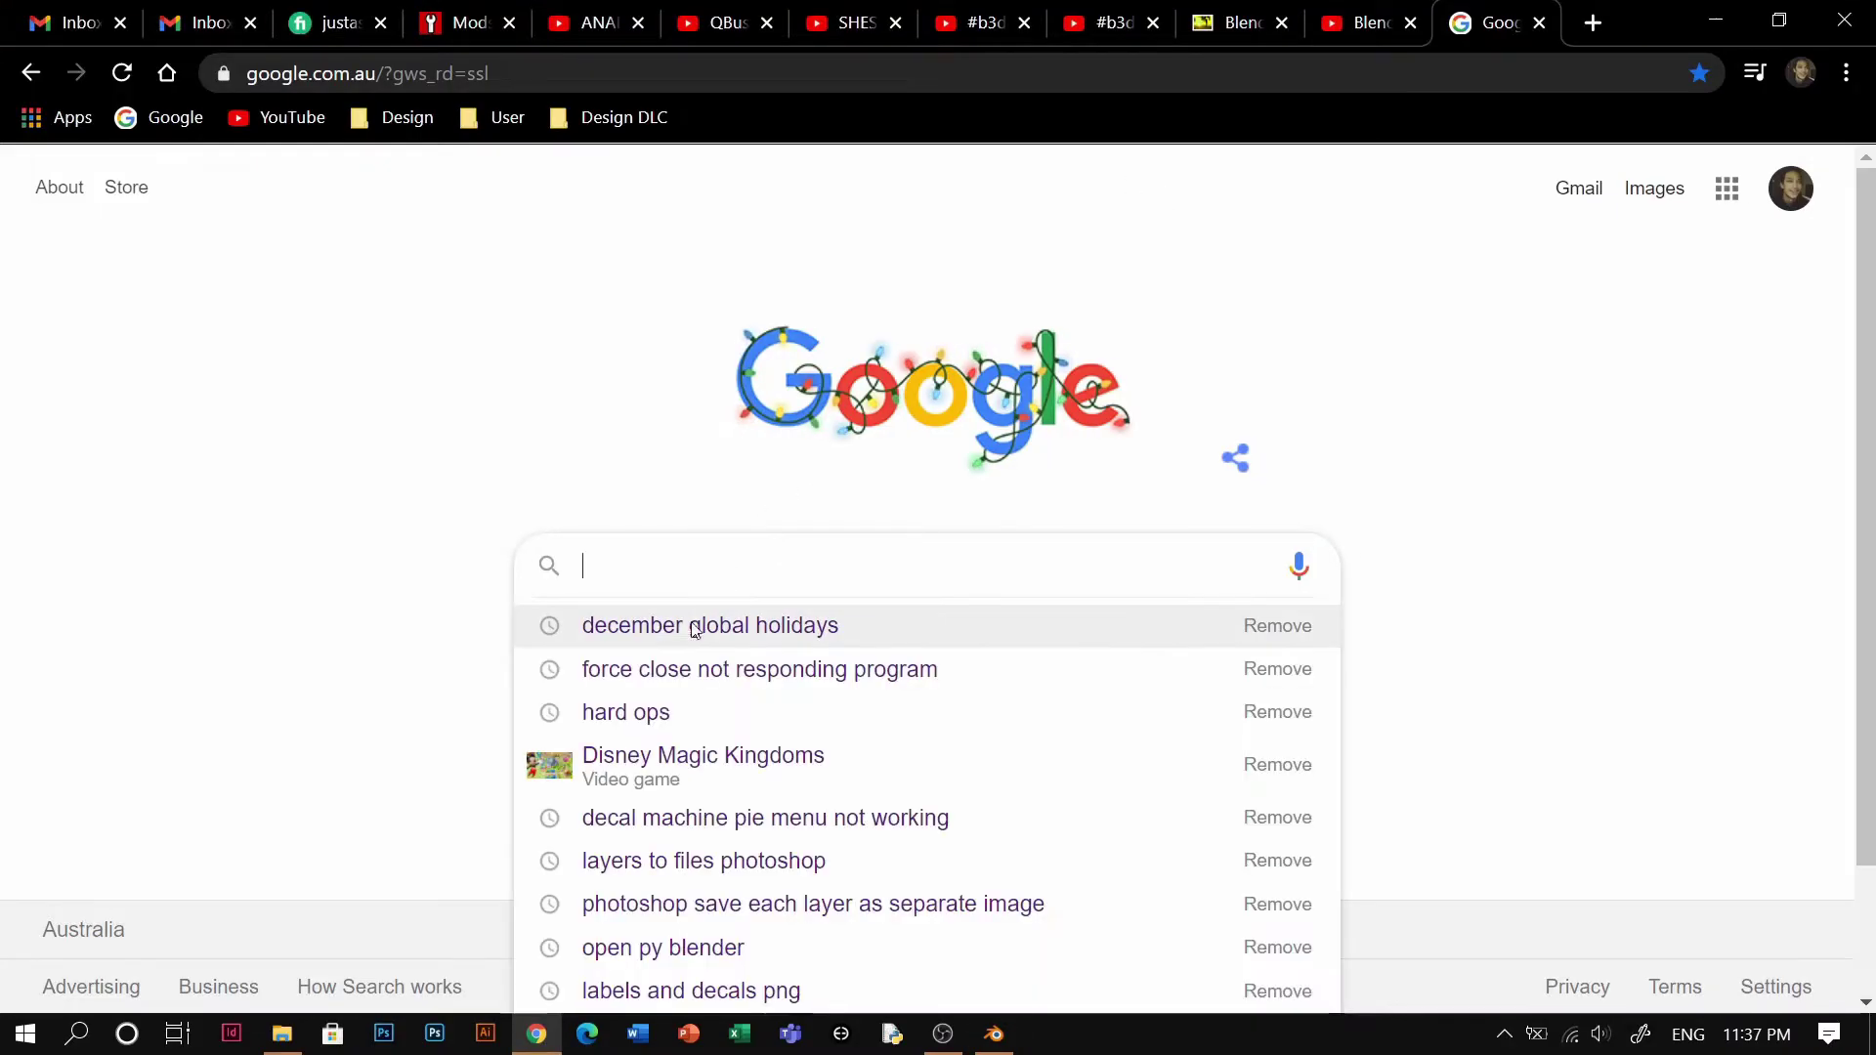
text(bl)
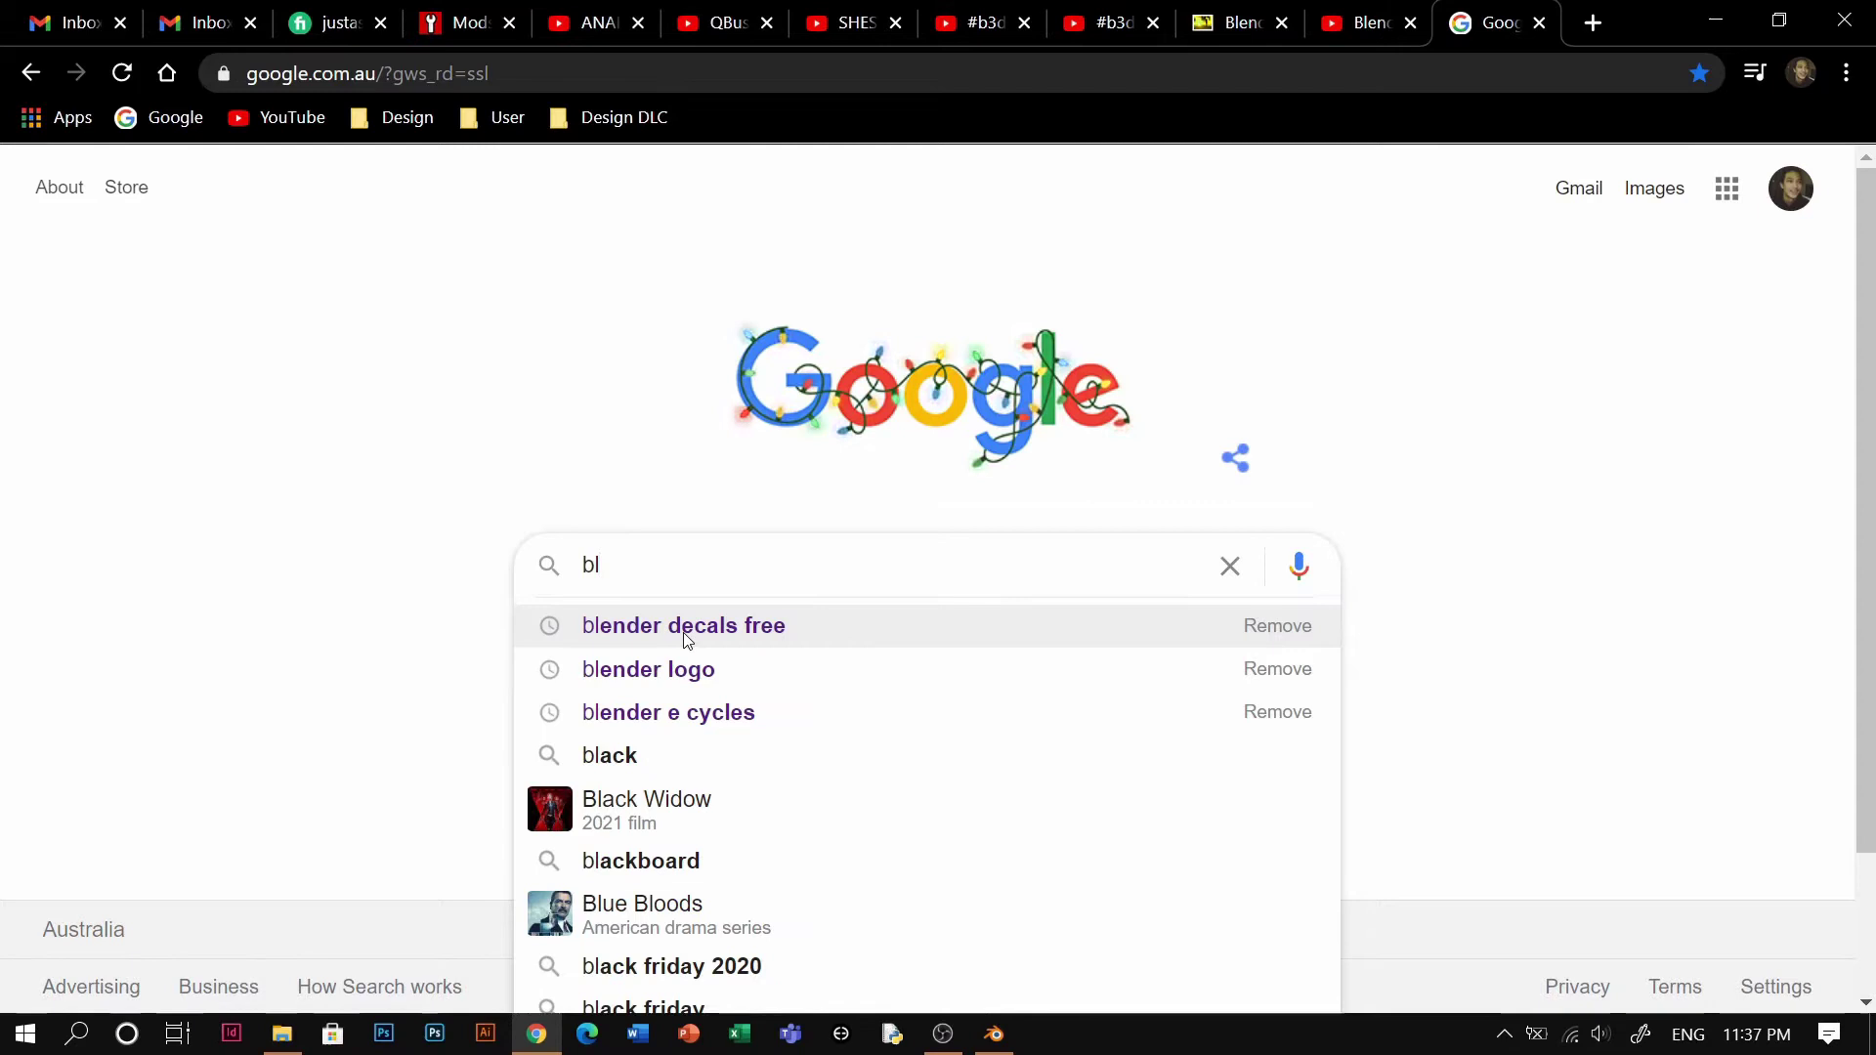
text(ender )
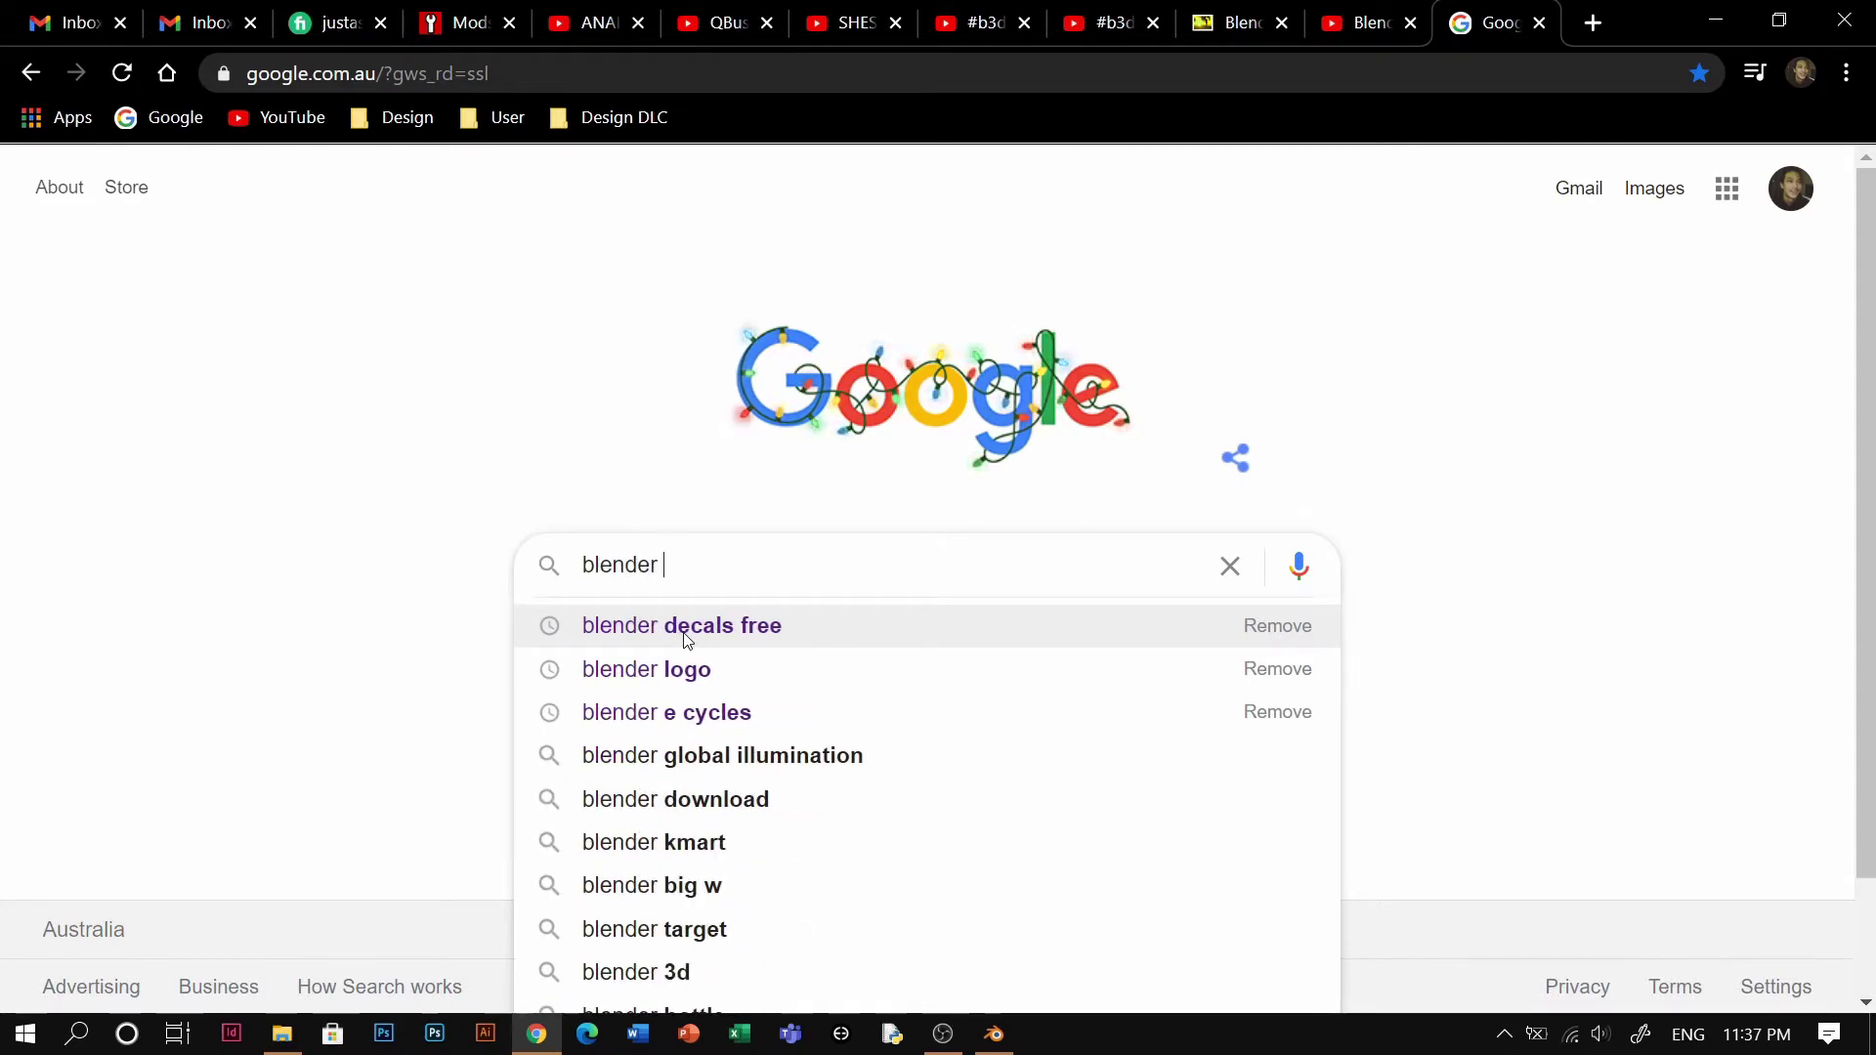
text(cl)
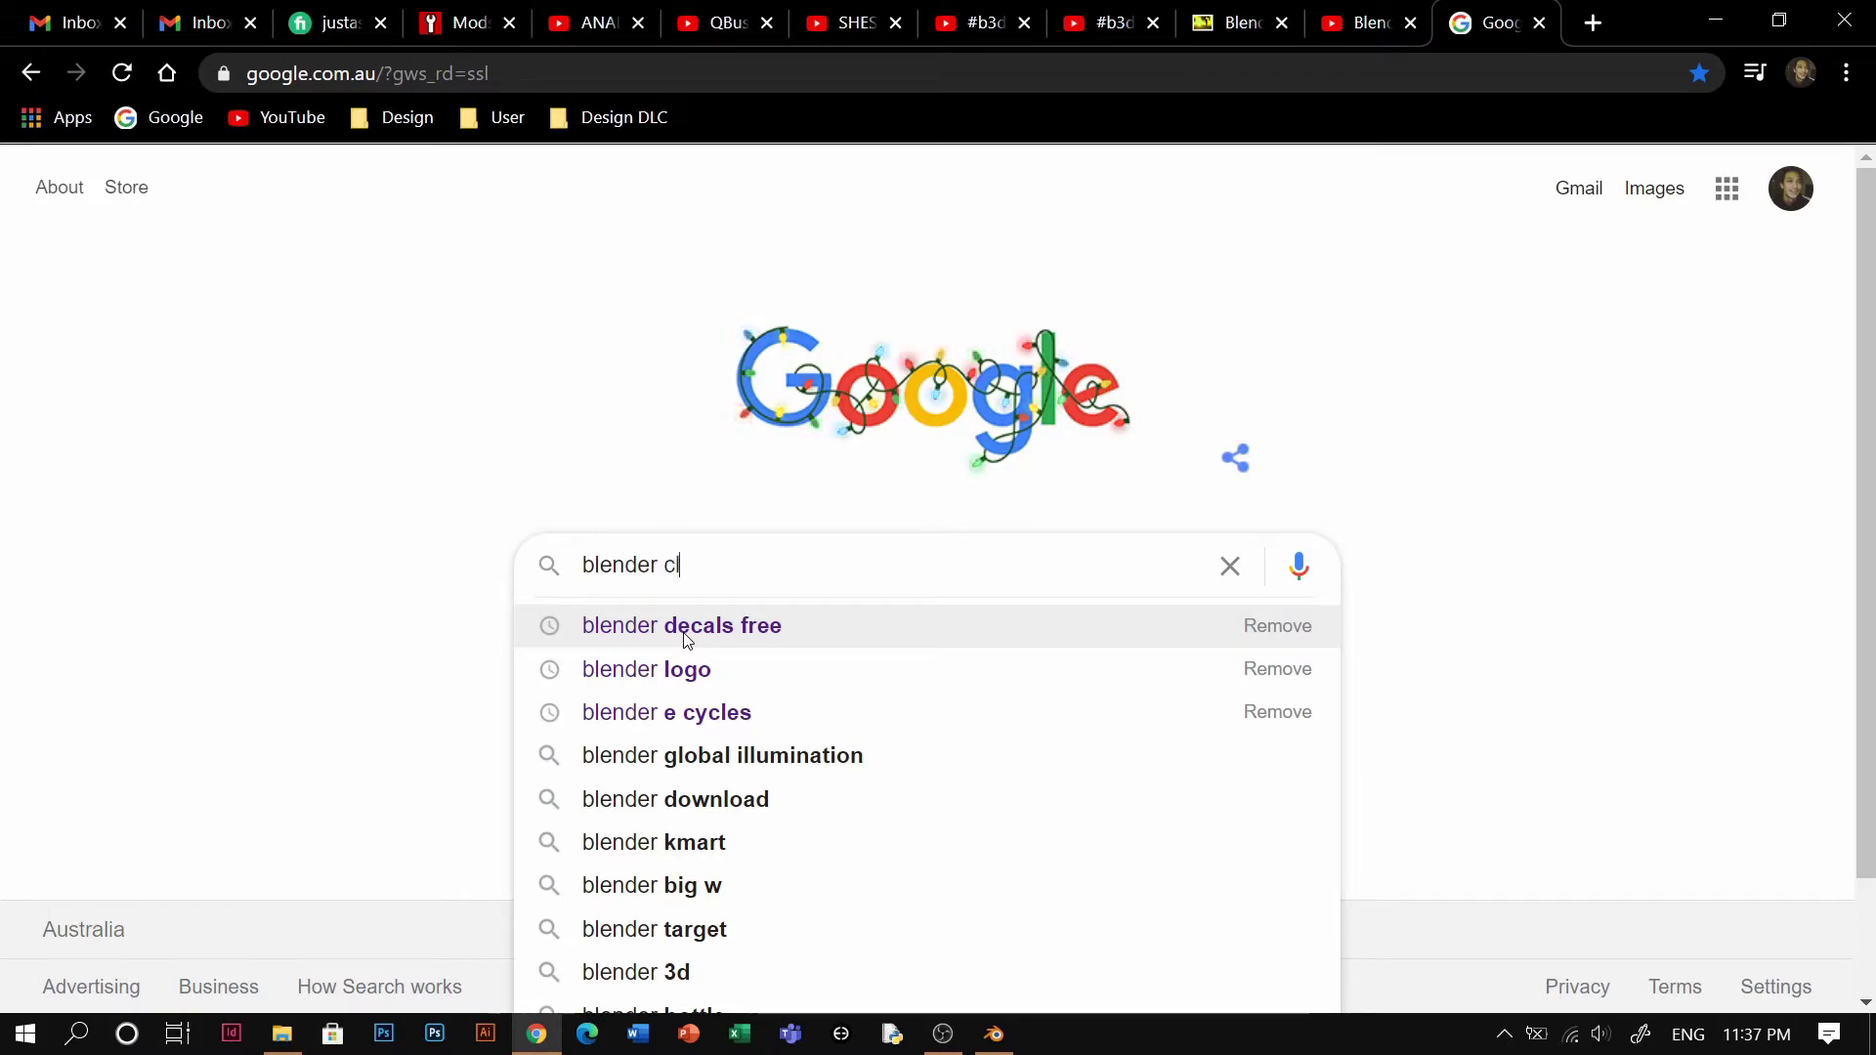
text(oth hard )
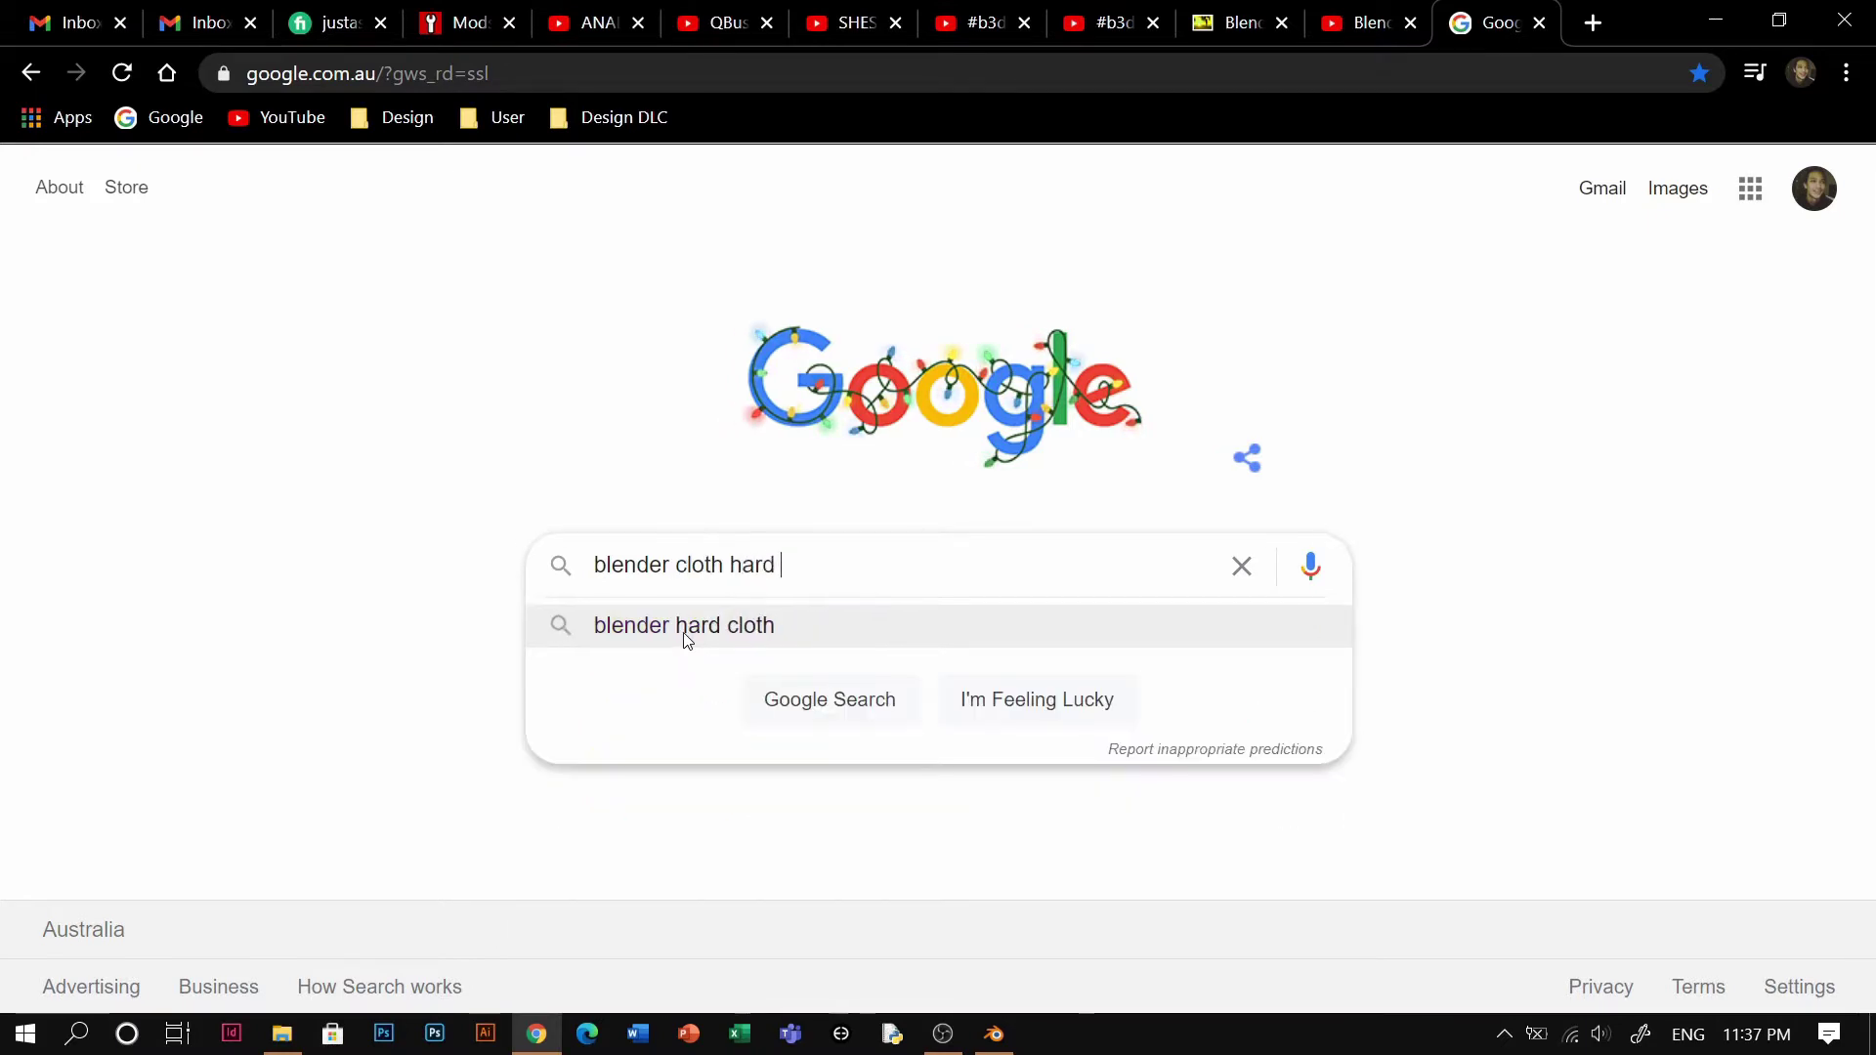
text(ops)
key(Return)
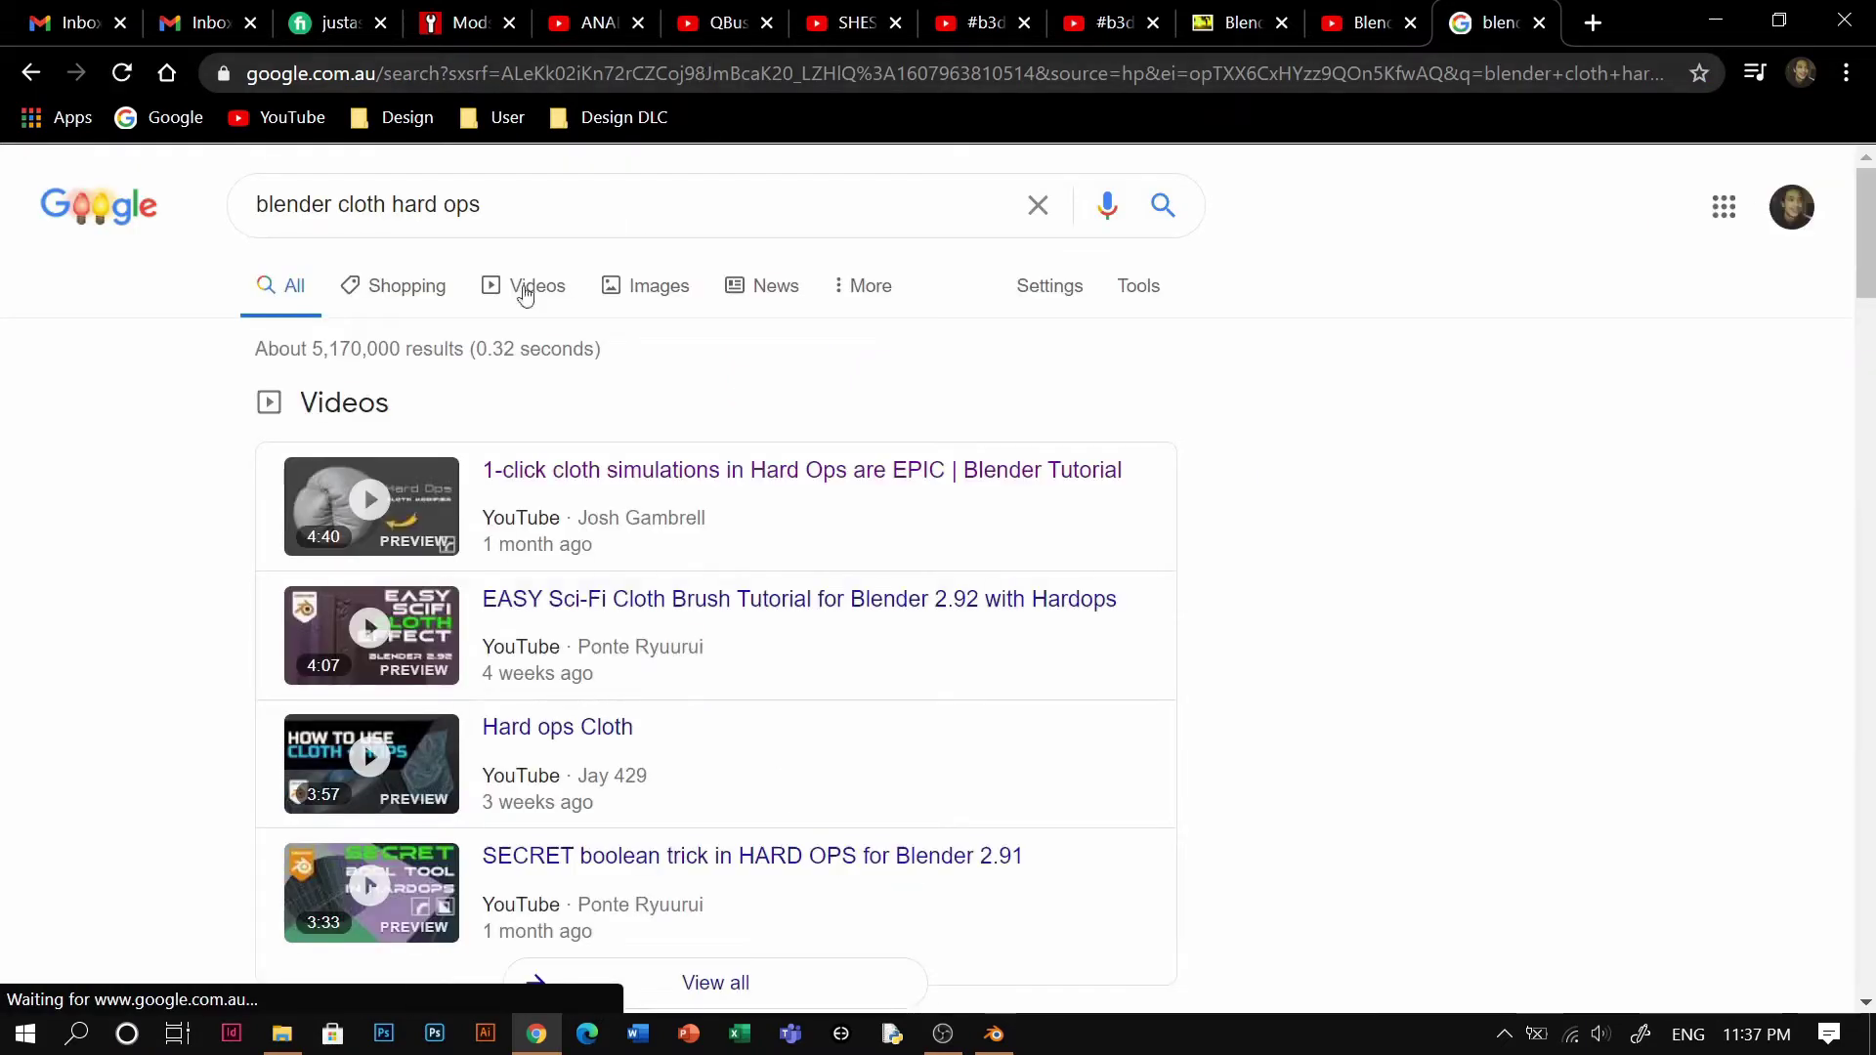
click(660, 289)
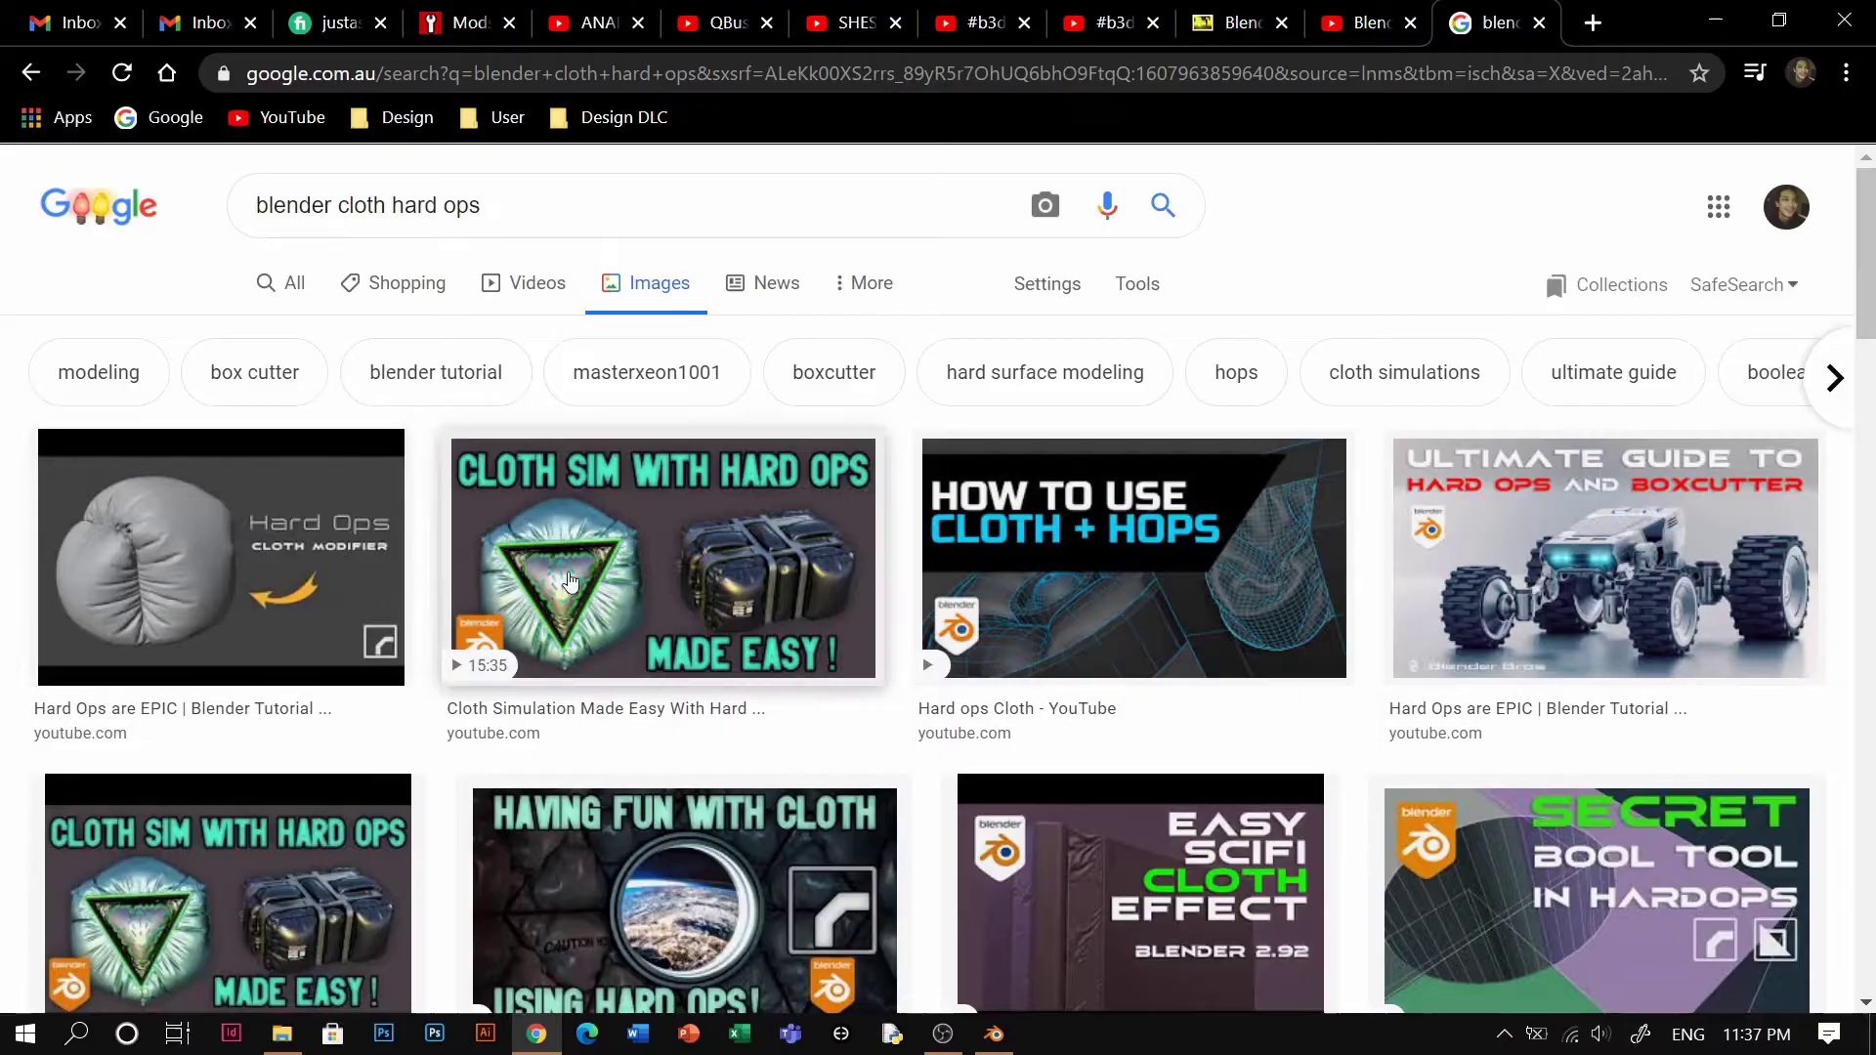
Examine the image results for cloth simulation references, including the Fluent add-on preview and its related images
scroll(921, 585, down, 5)
scroll(921, 584, down, 5)
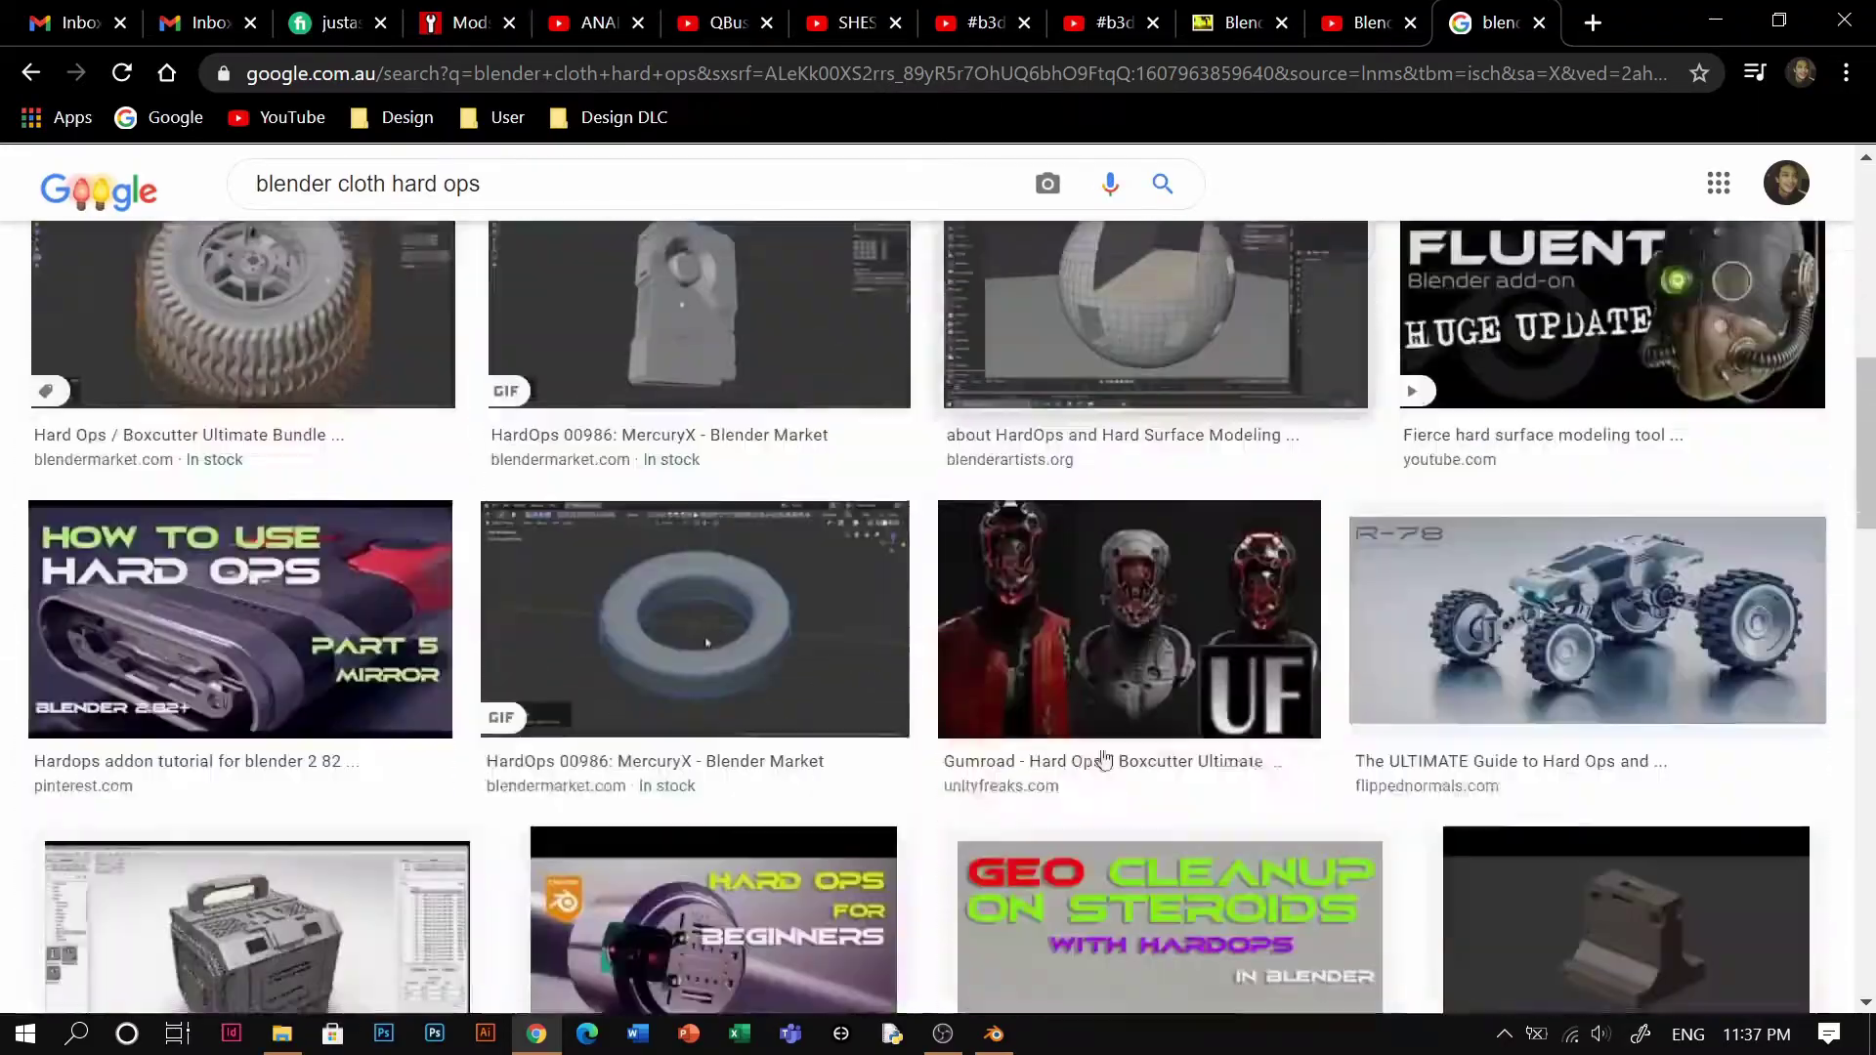
scroll(1075, 586, up, 2)
click(1466, 547)
scroll(1205, 578, down, 7)
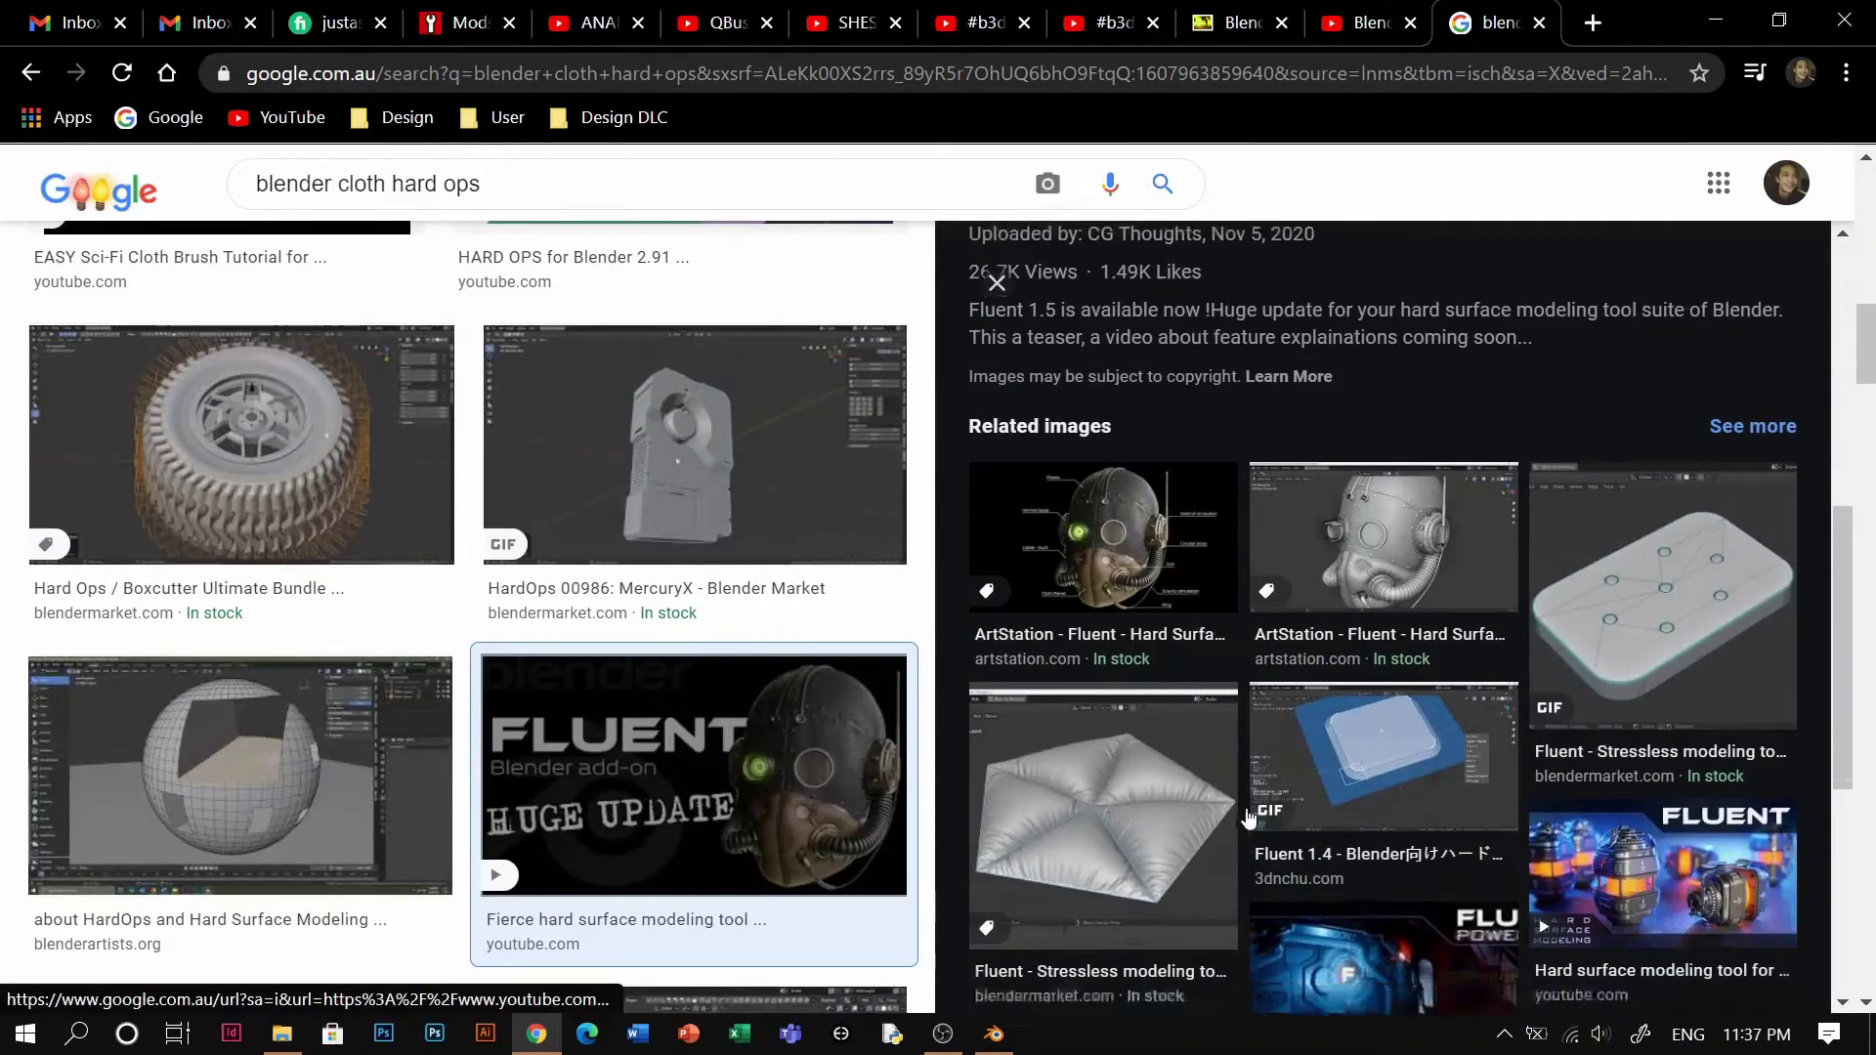
scroll(1257, 727, down, 3)
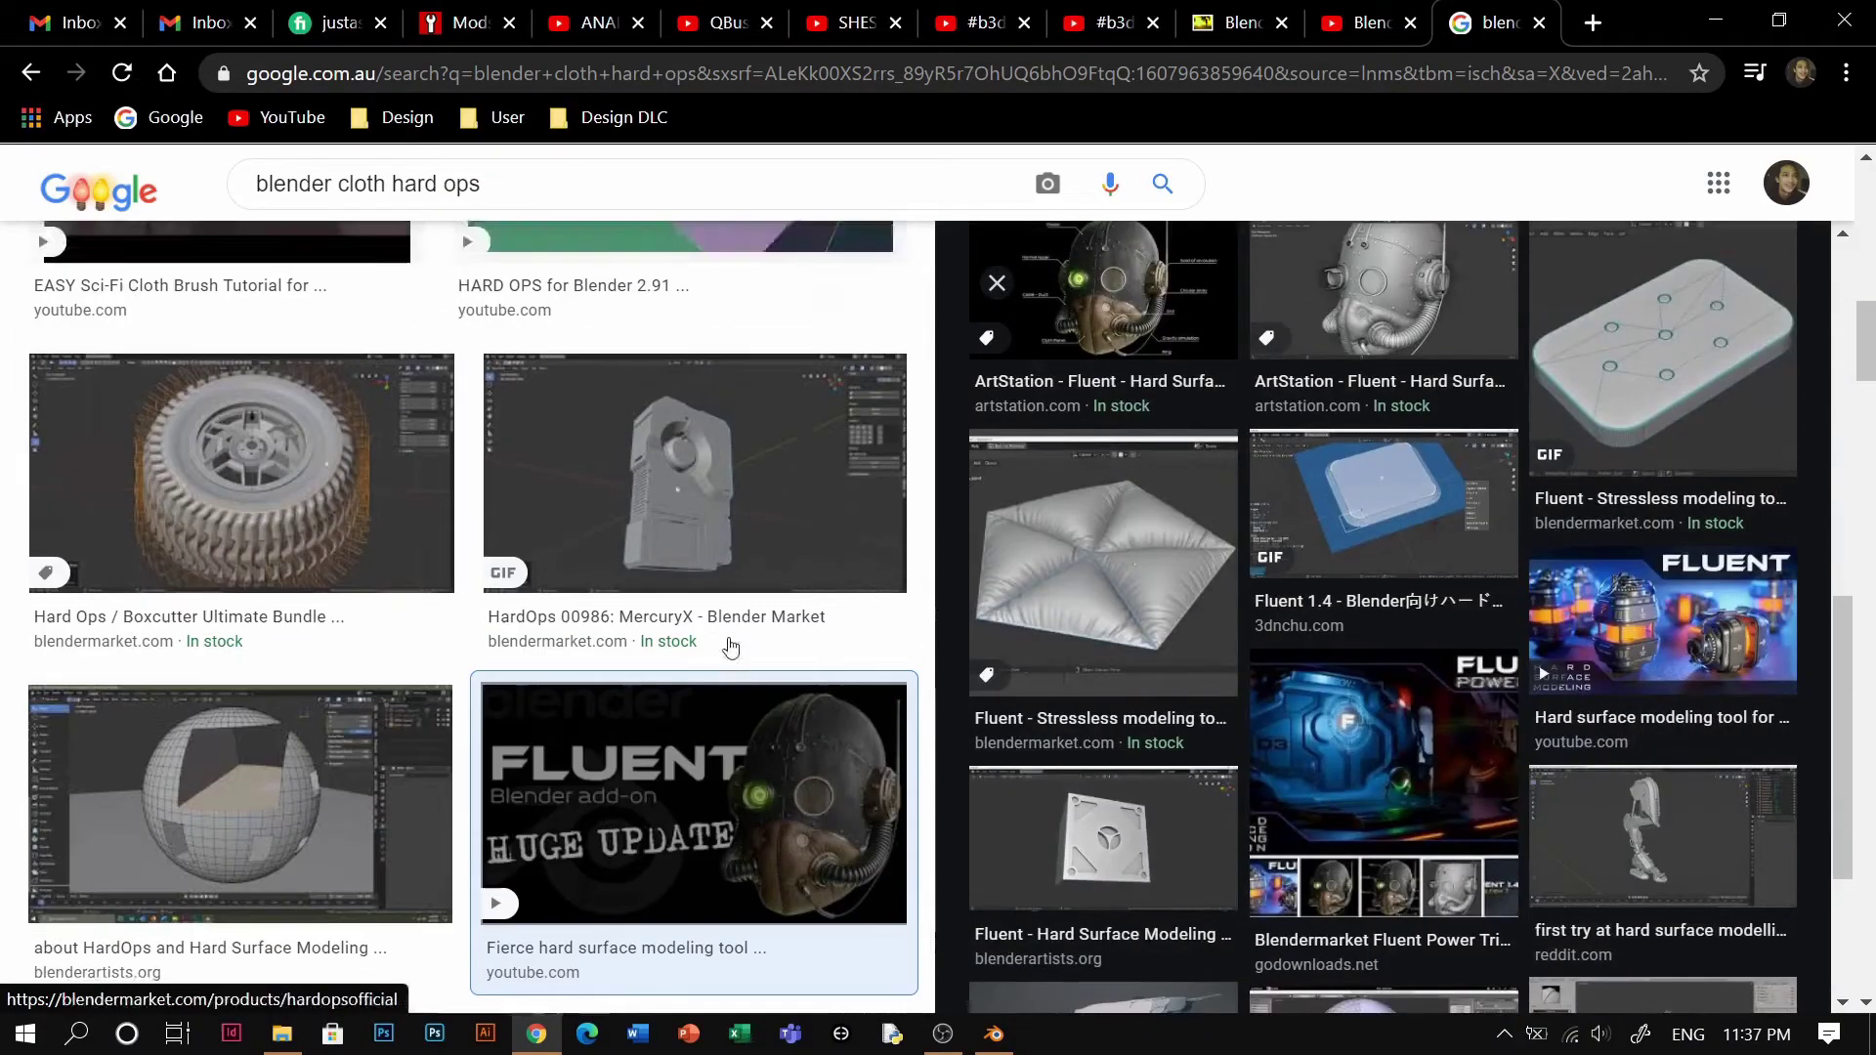
scroll(738, 645, up, 8)
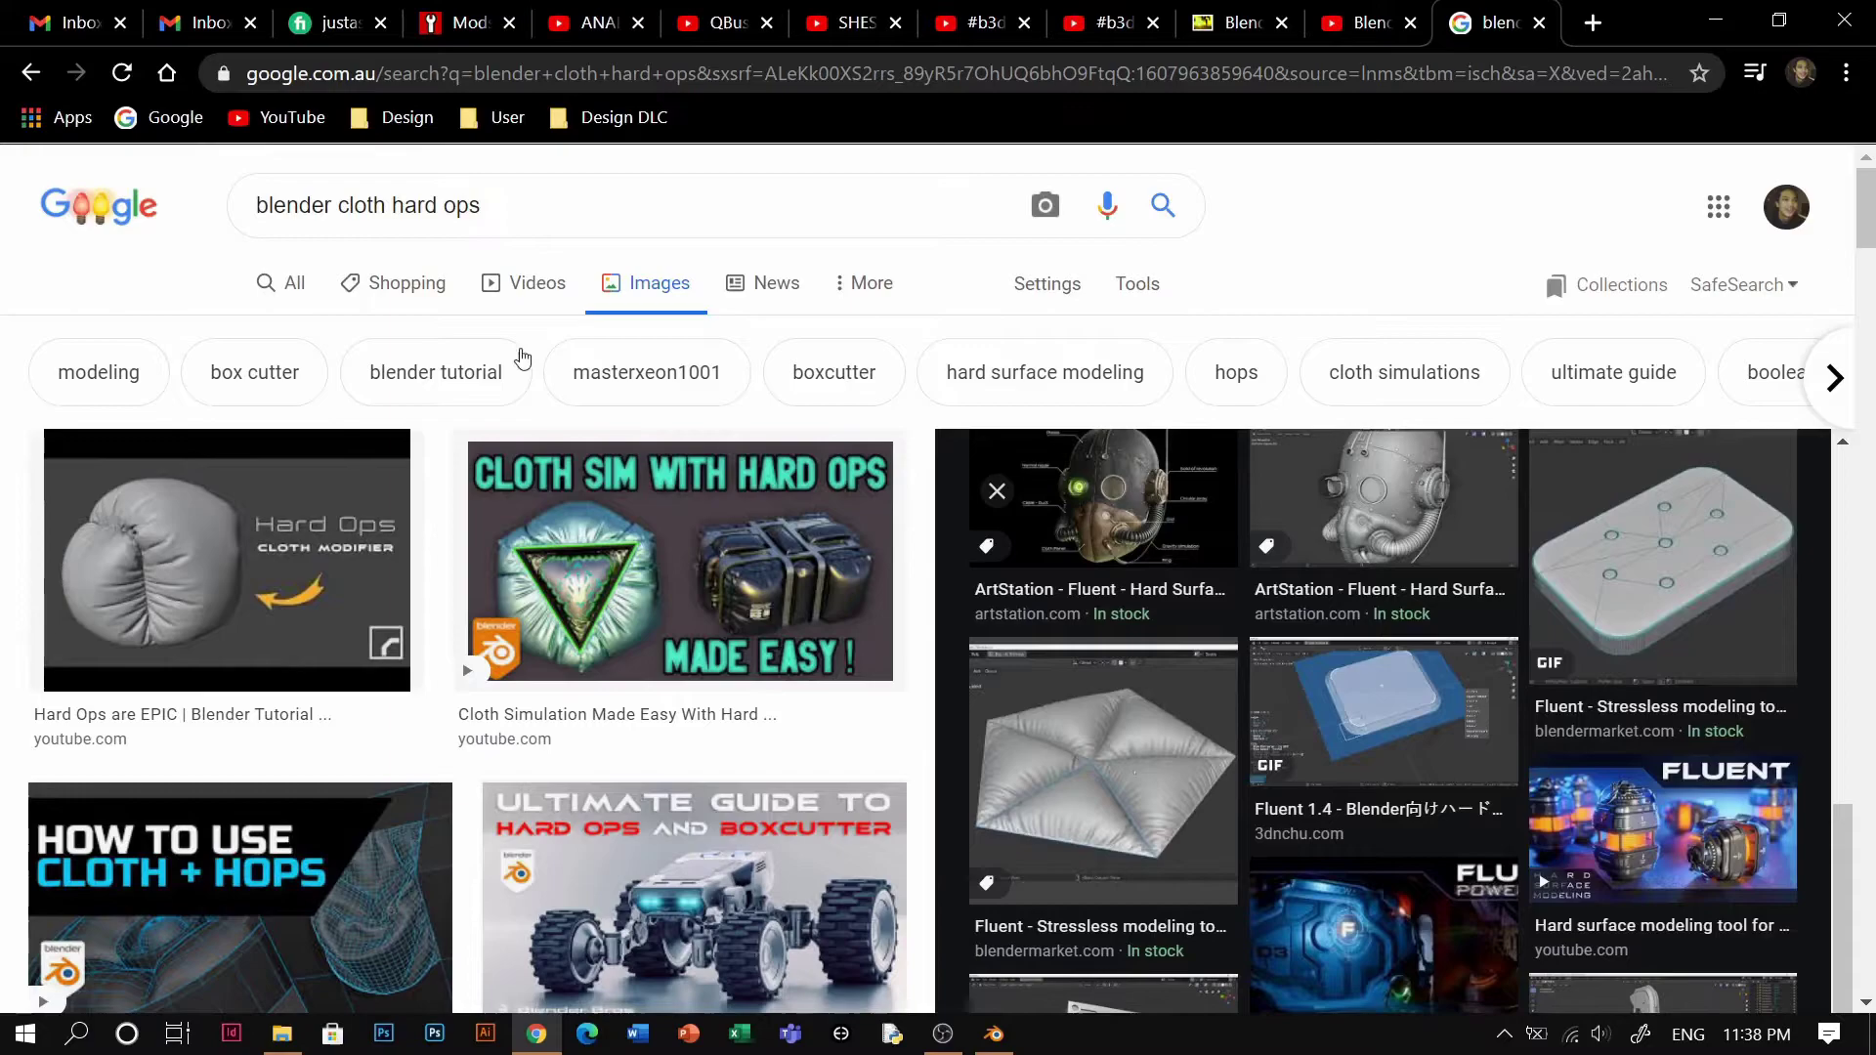
Switch back to Blender and dismiss the splash screen
click(994, 1034)
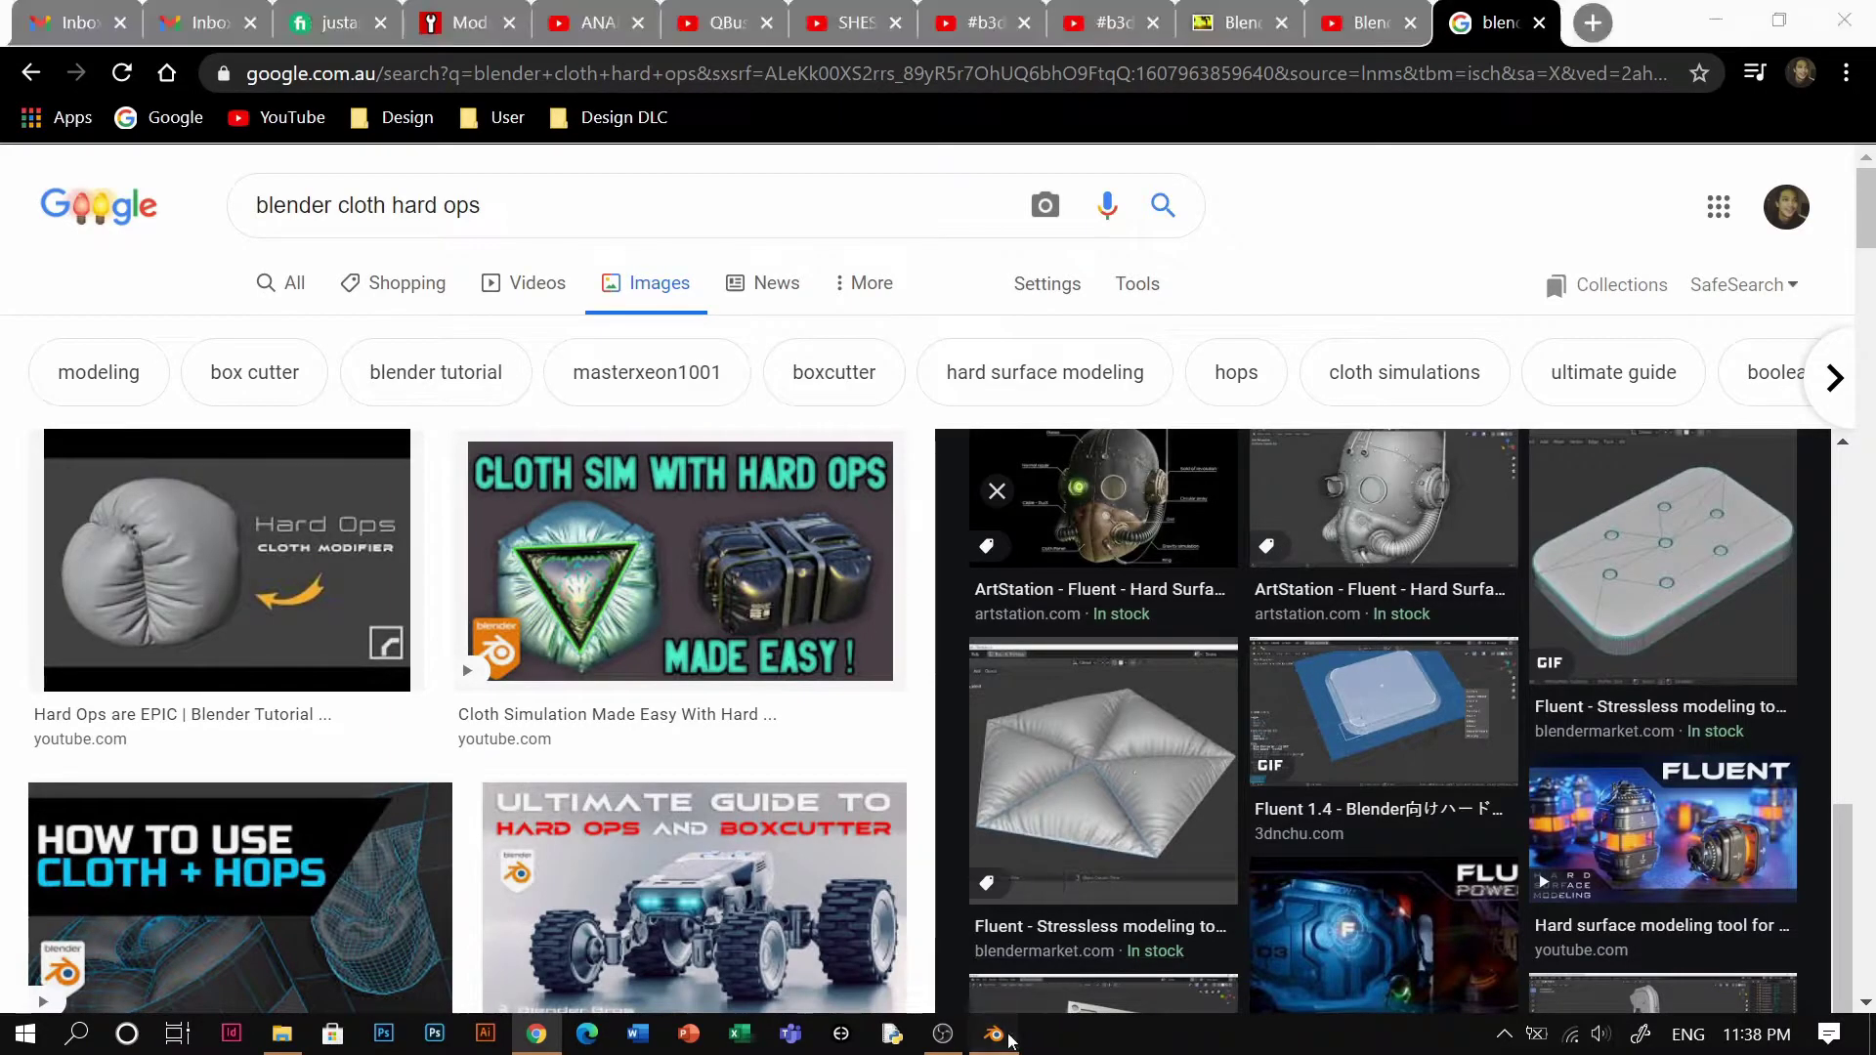
click(941, 1034)
click(941, 1034)
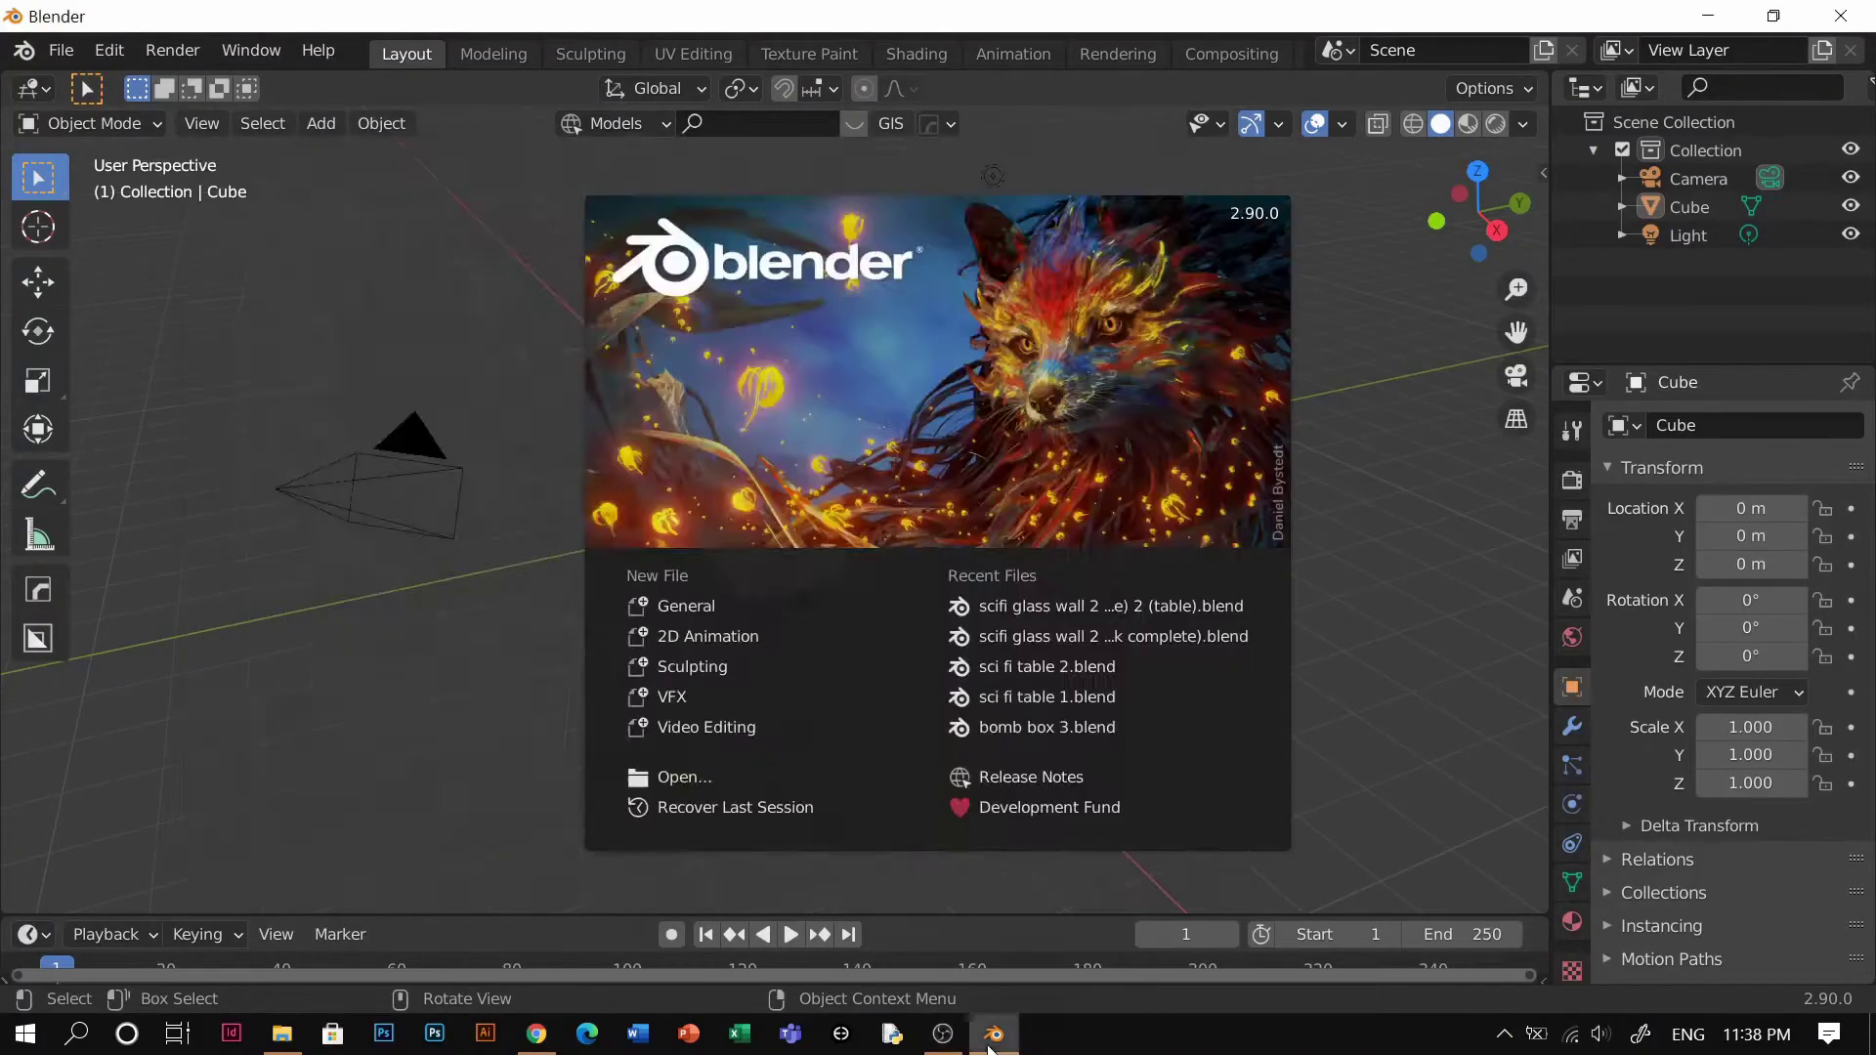
click(1347, 614)
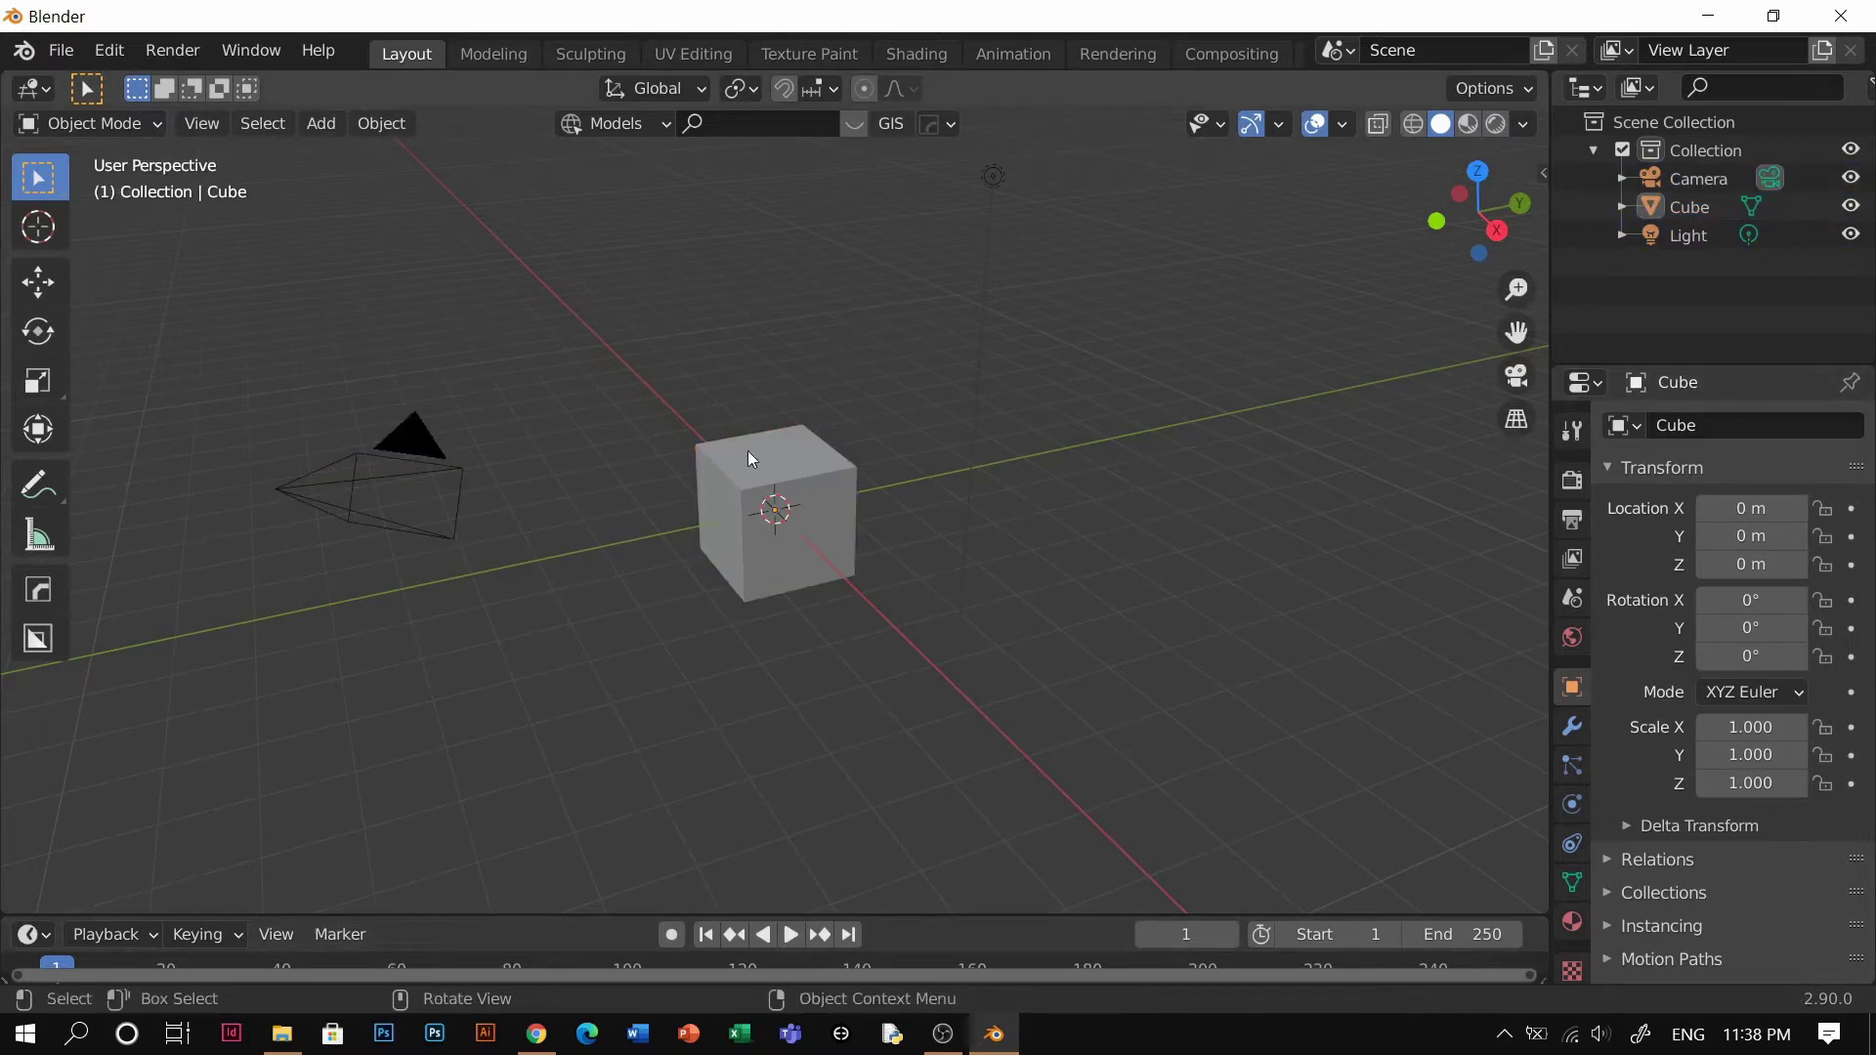
Delete the default camera, cube and light, and add a new cube mesh
key(a)
key(x)
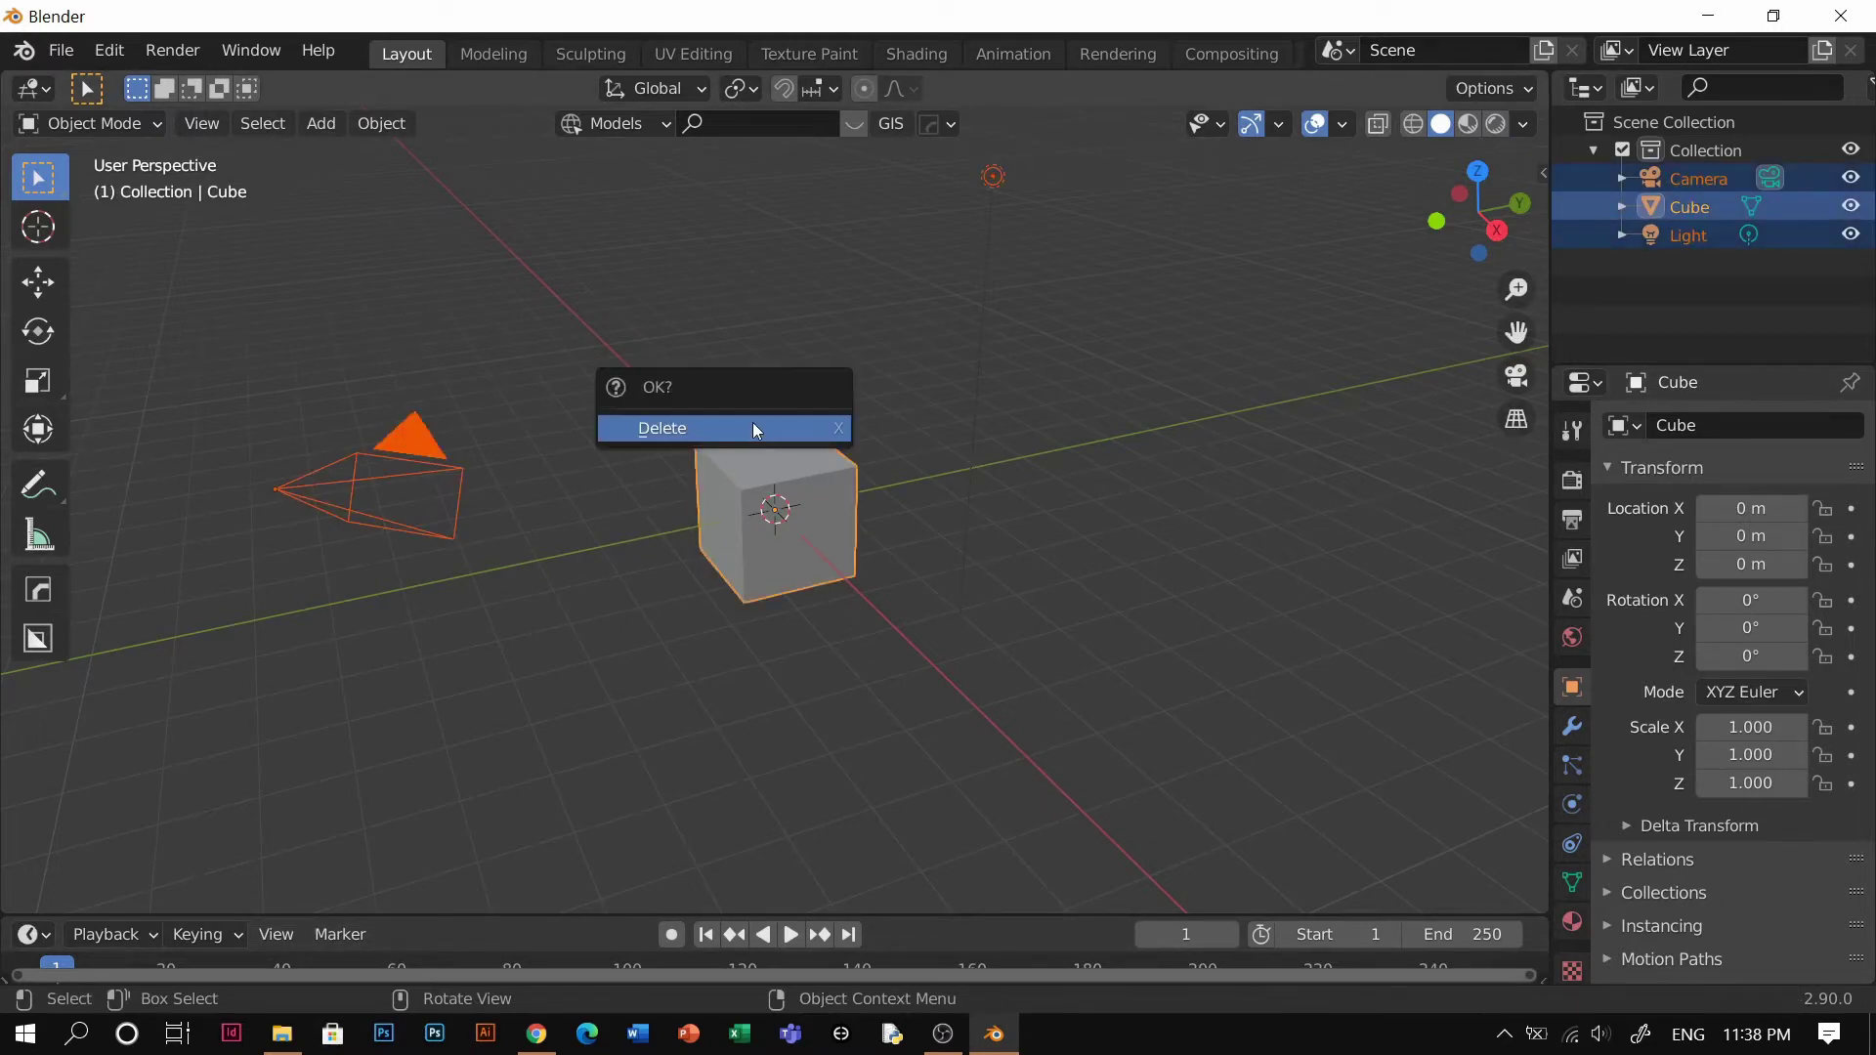
click(753, 423)
key(shift+a)
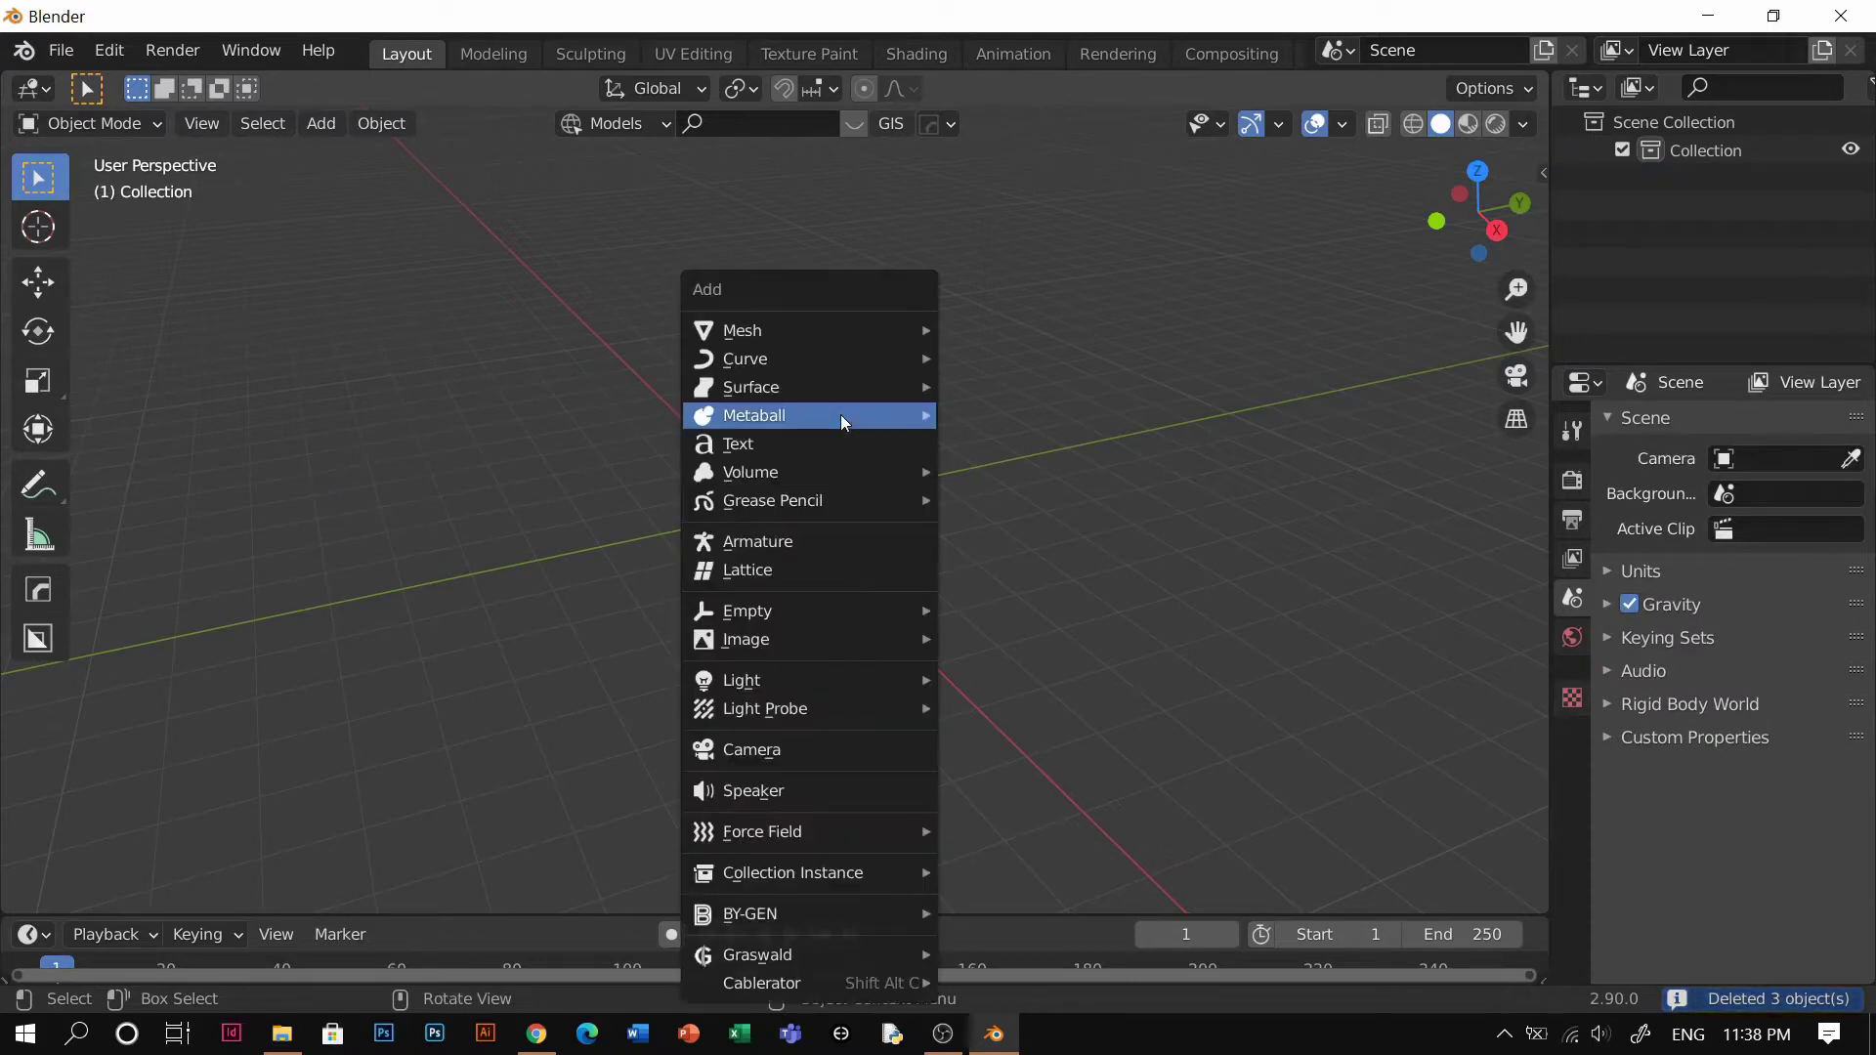
mouse_move(860, 330)
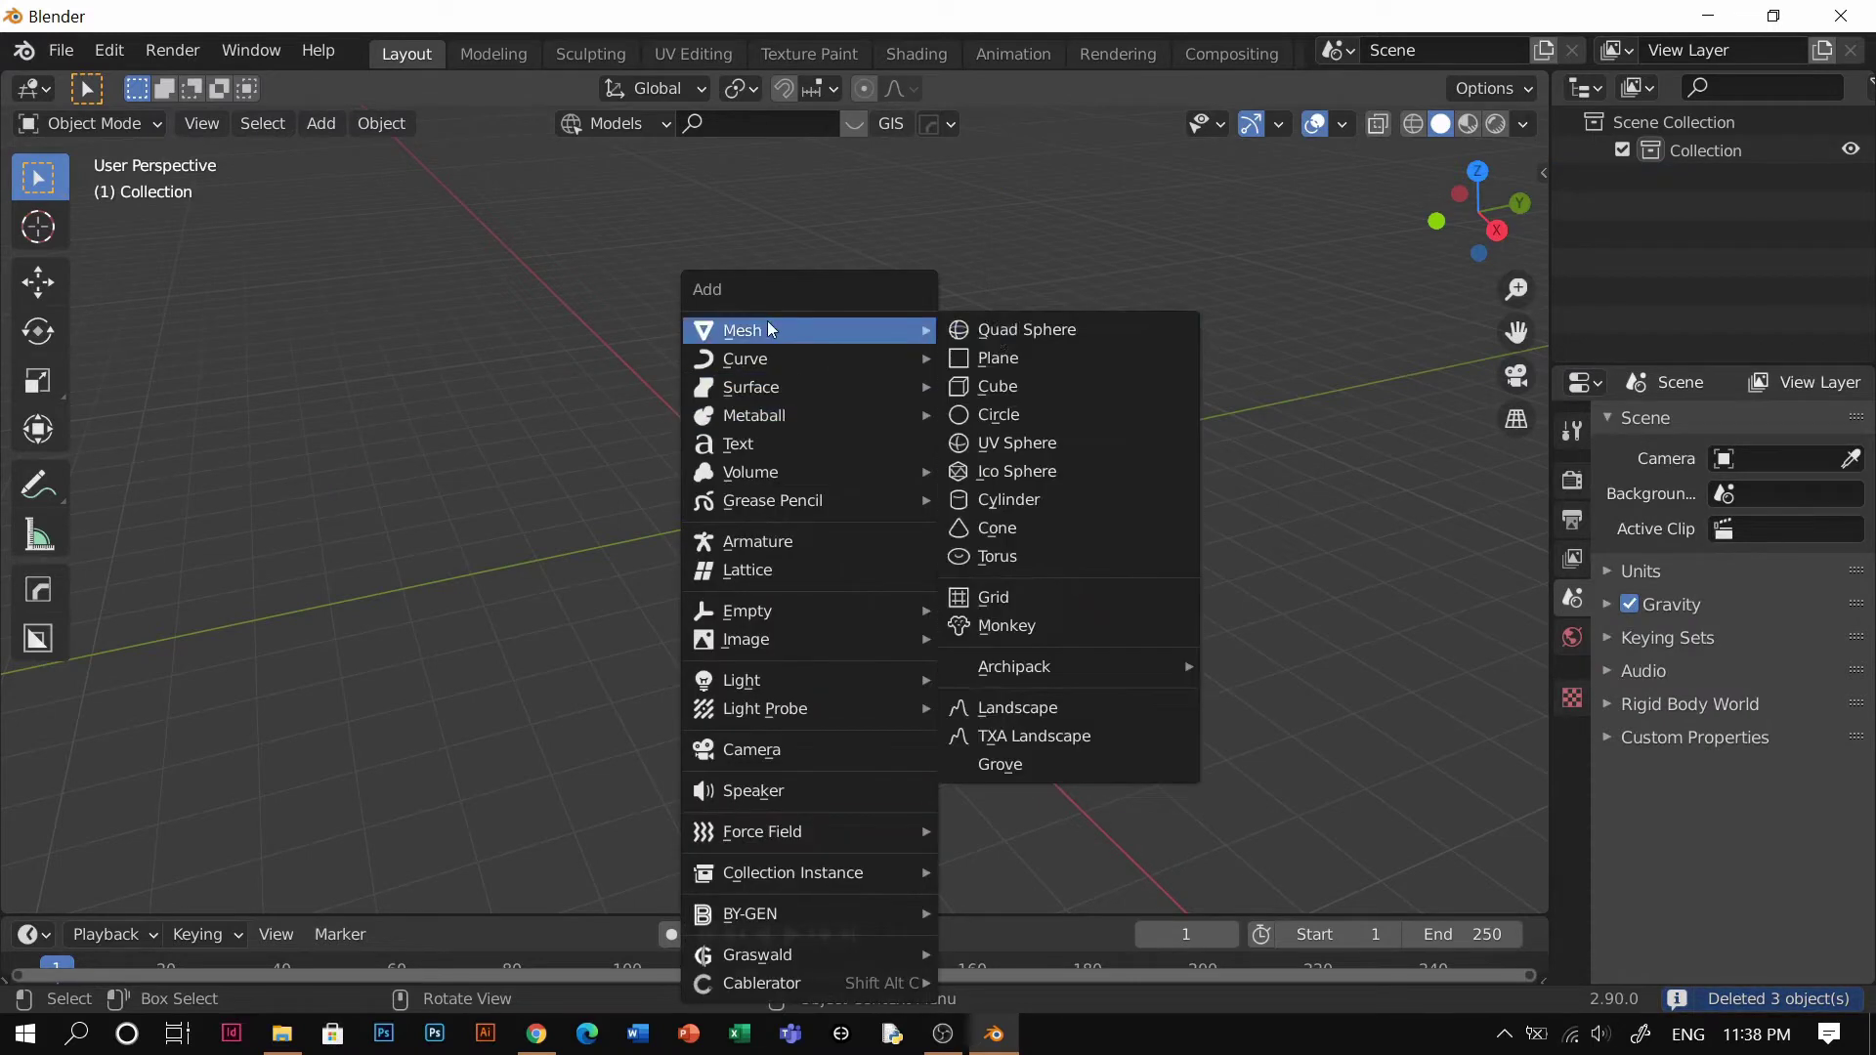
click(1007, 388)
Scale the cube along the Z axis to about 0.1 and apply all its transforms
middle_drag(877, 543, 866, 530)
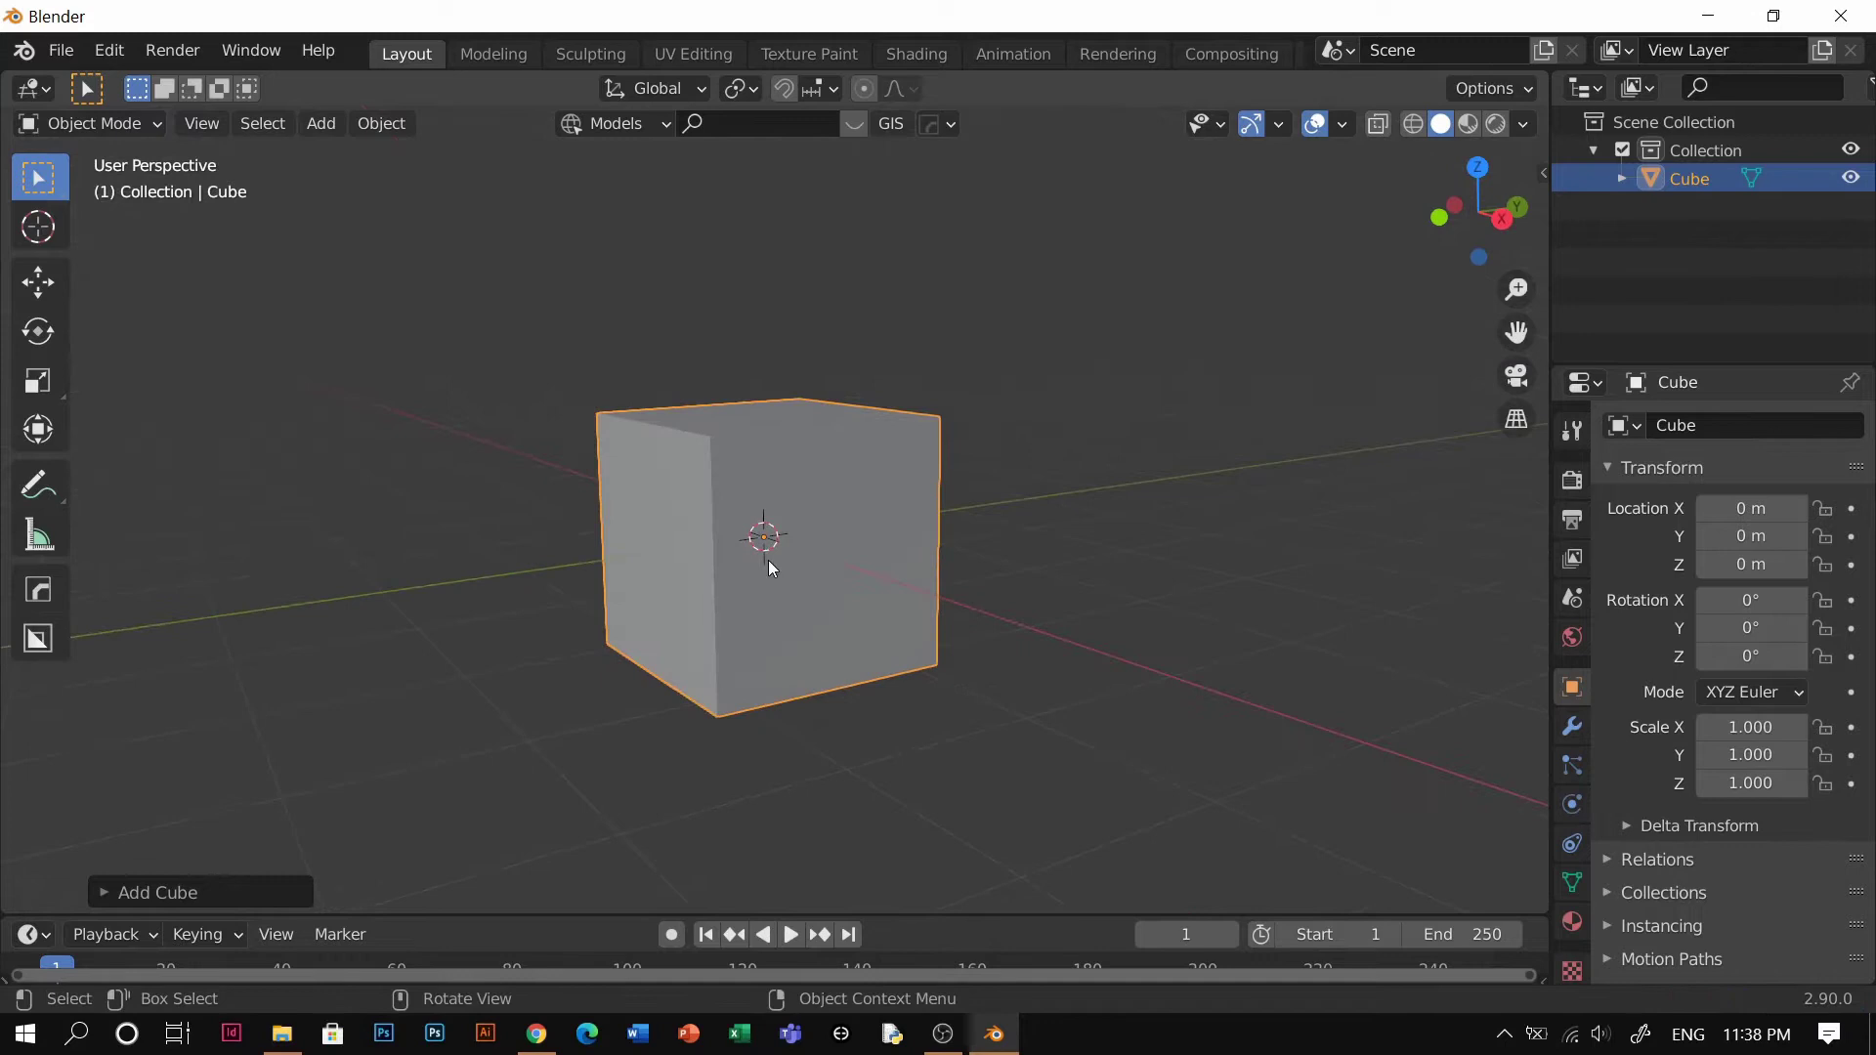
key(s)
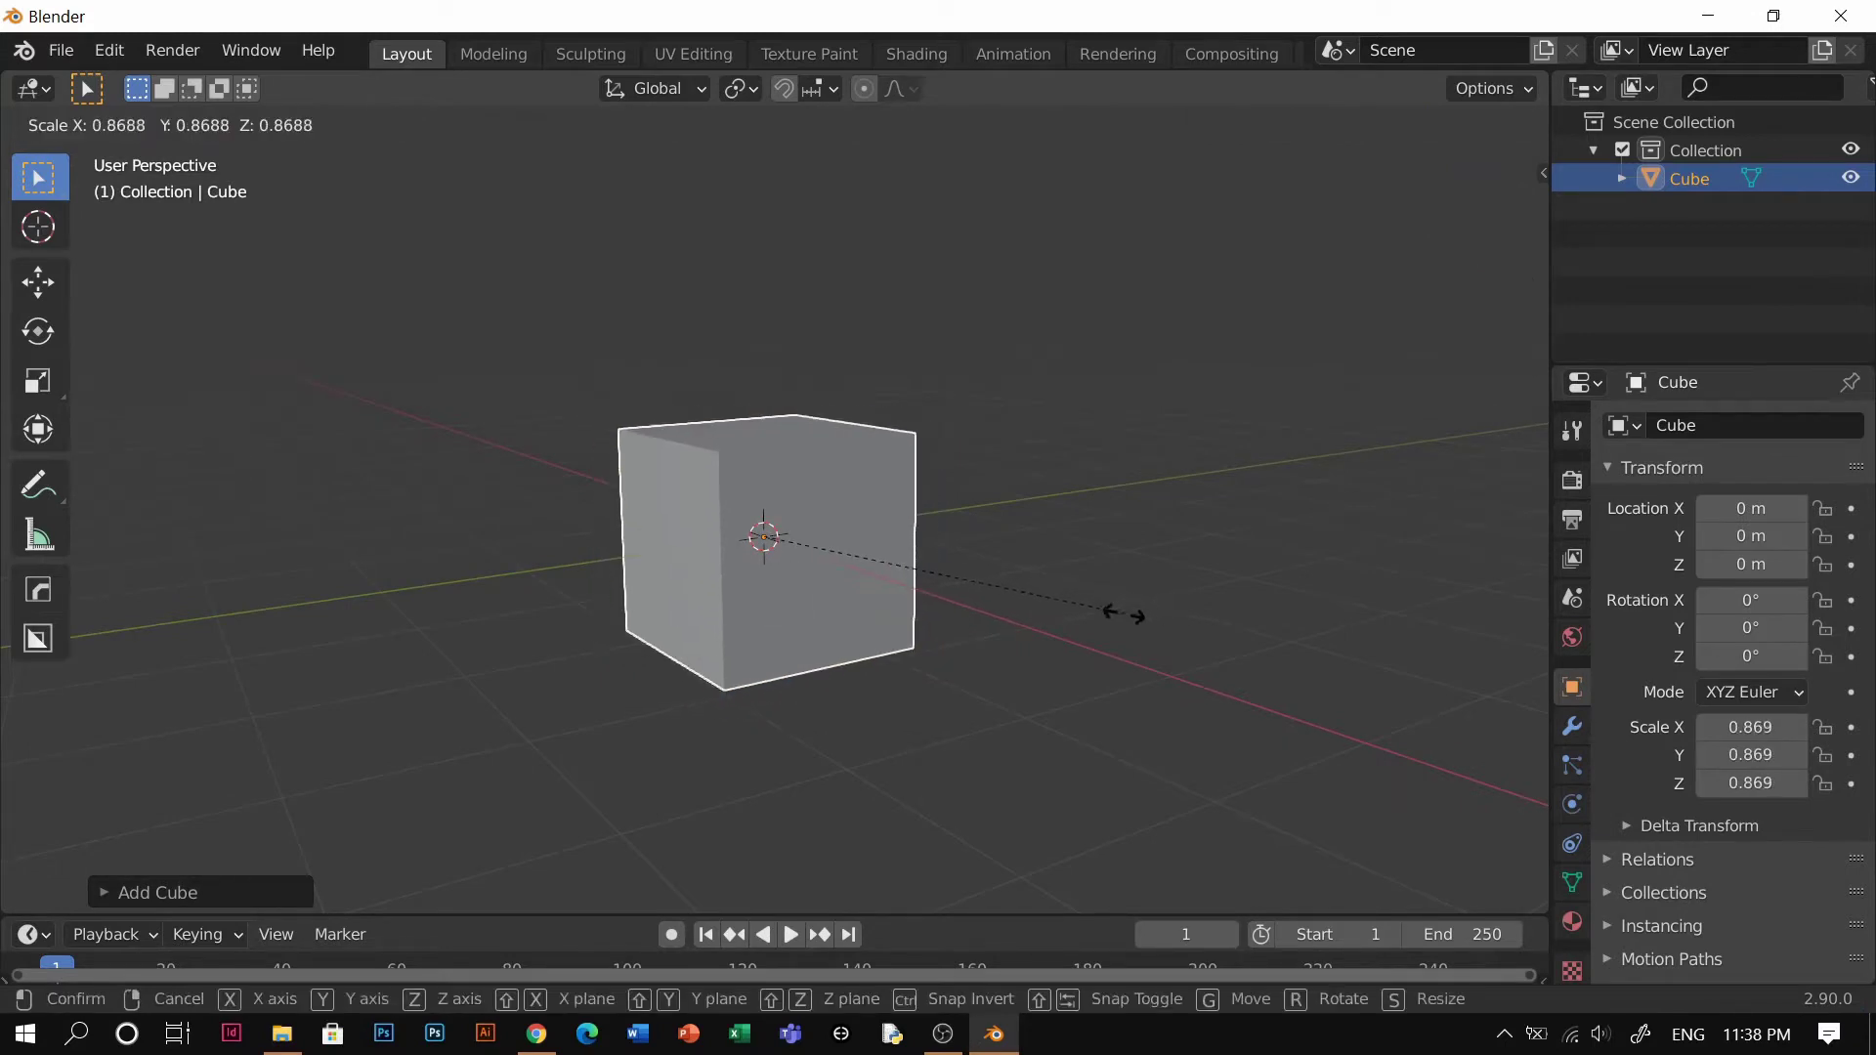
key(z)
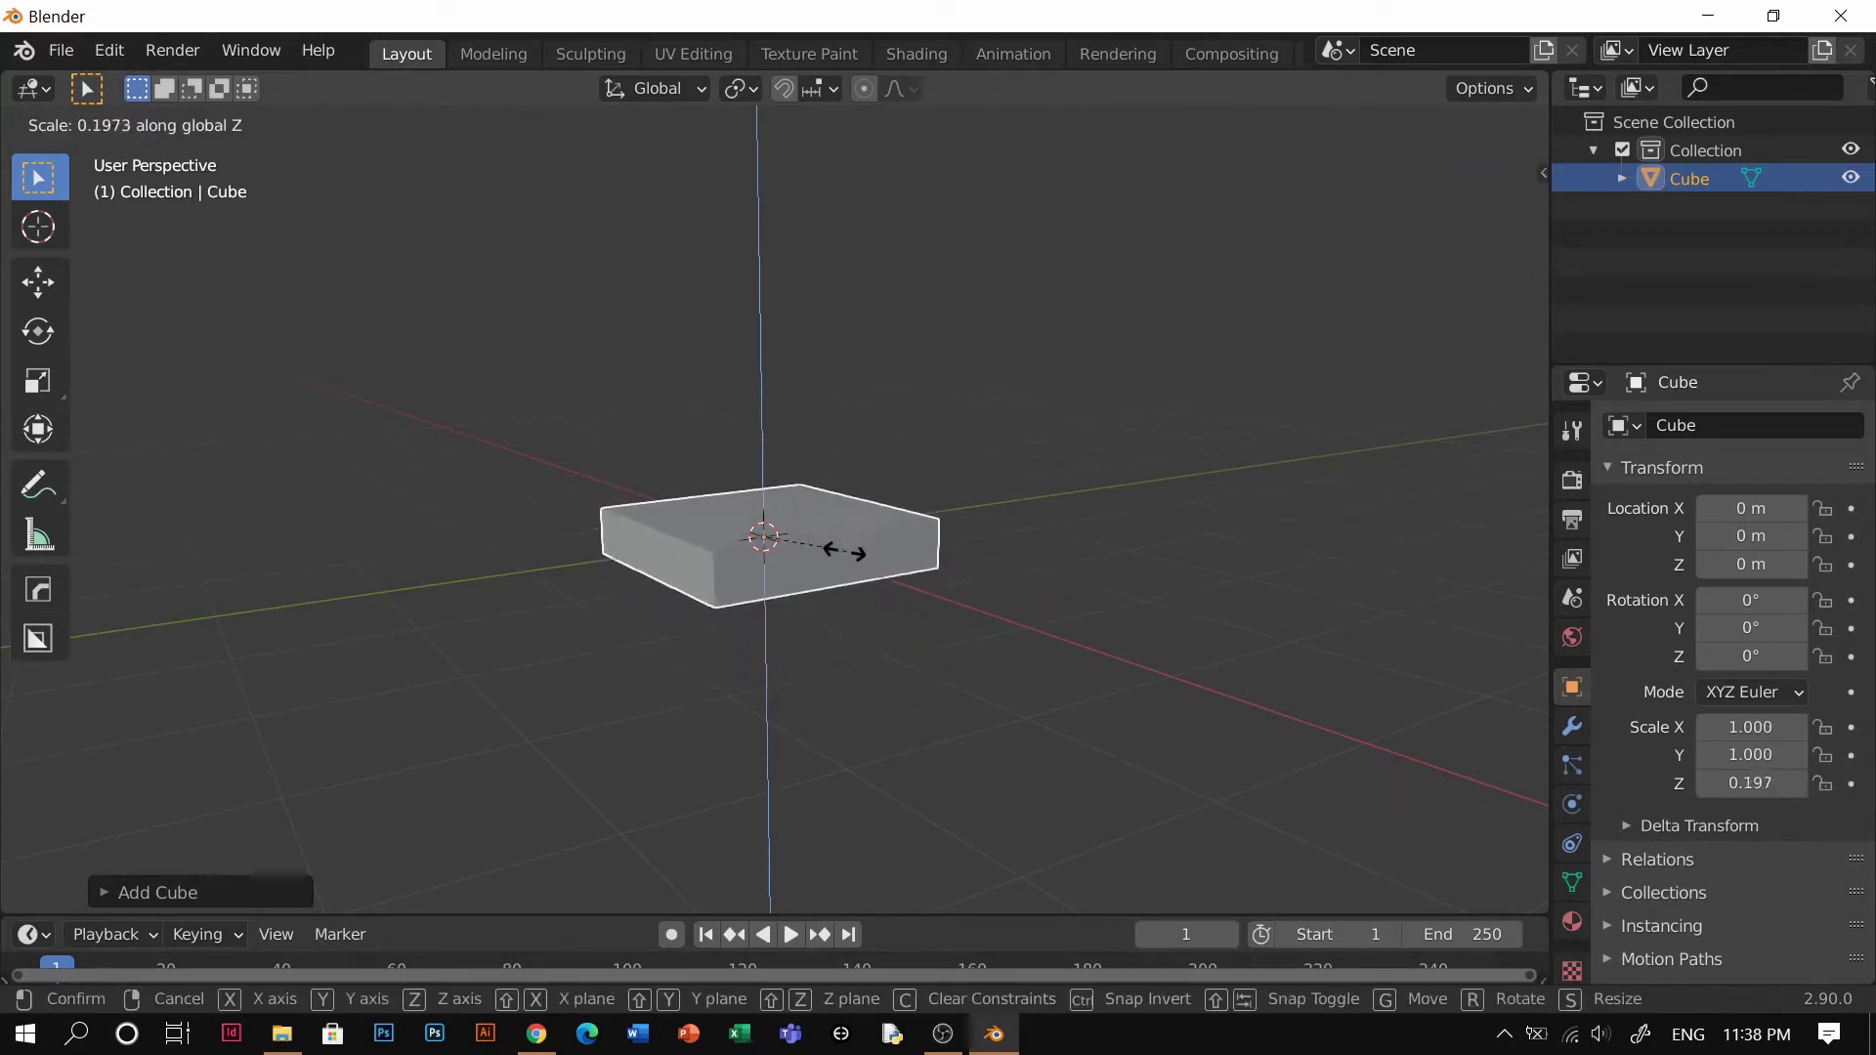
click(803, 553)
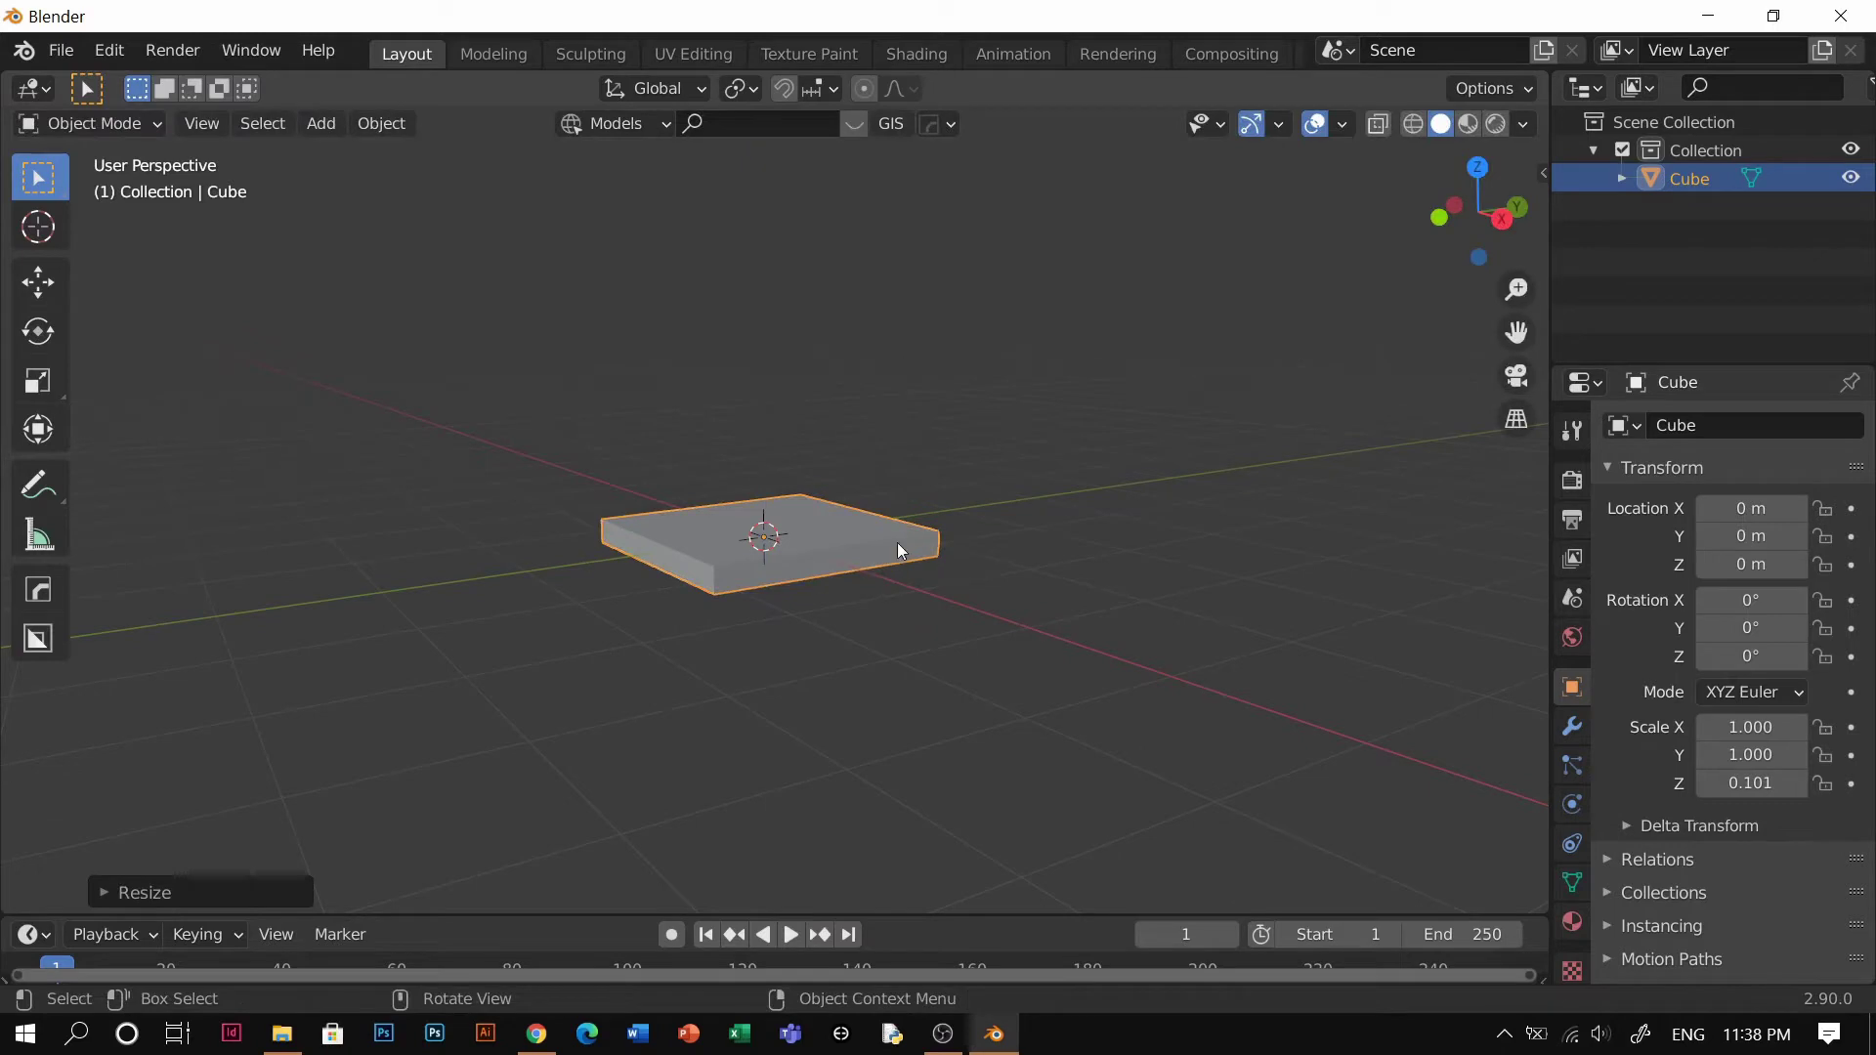
key(ctrl+a)
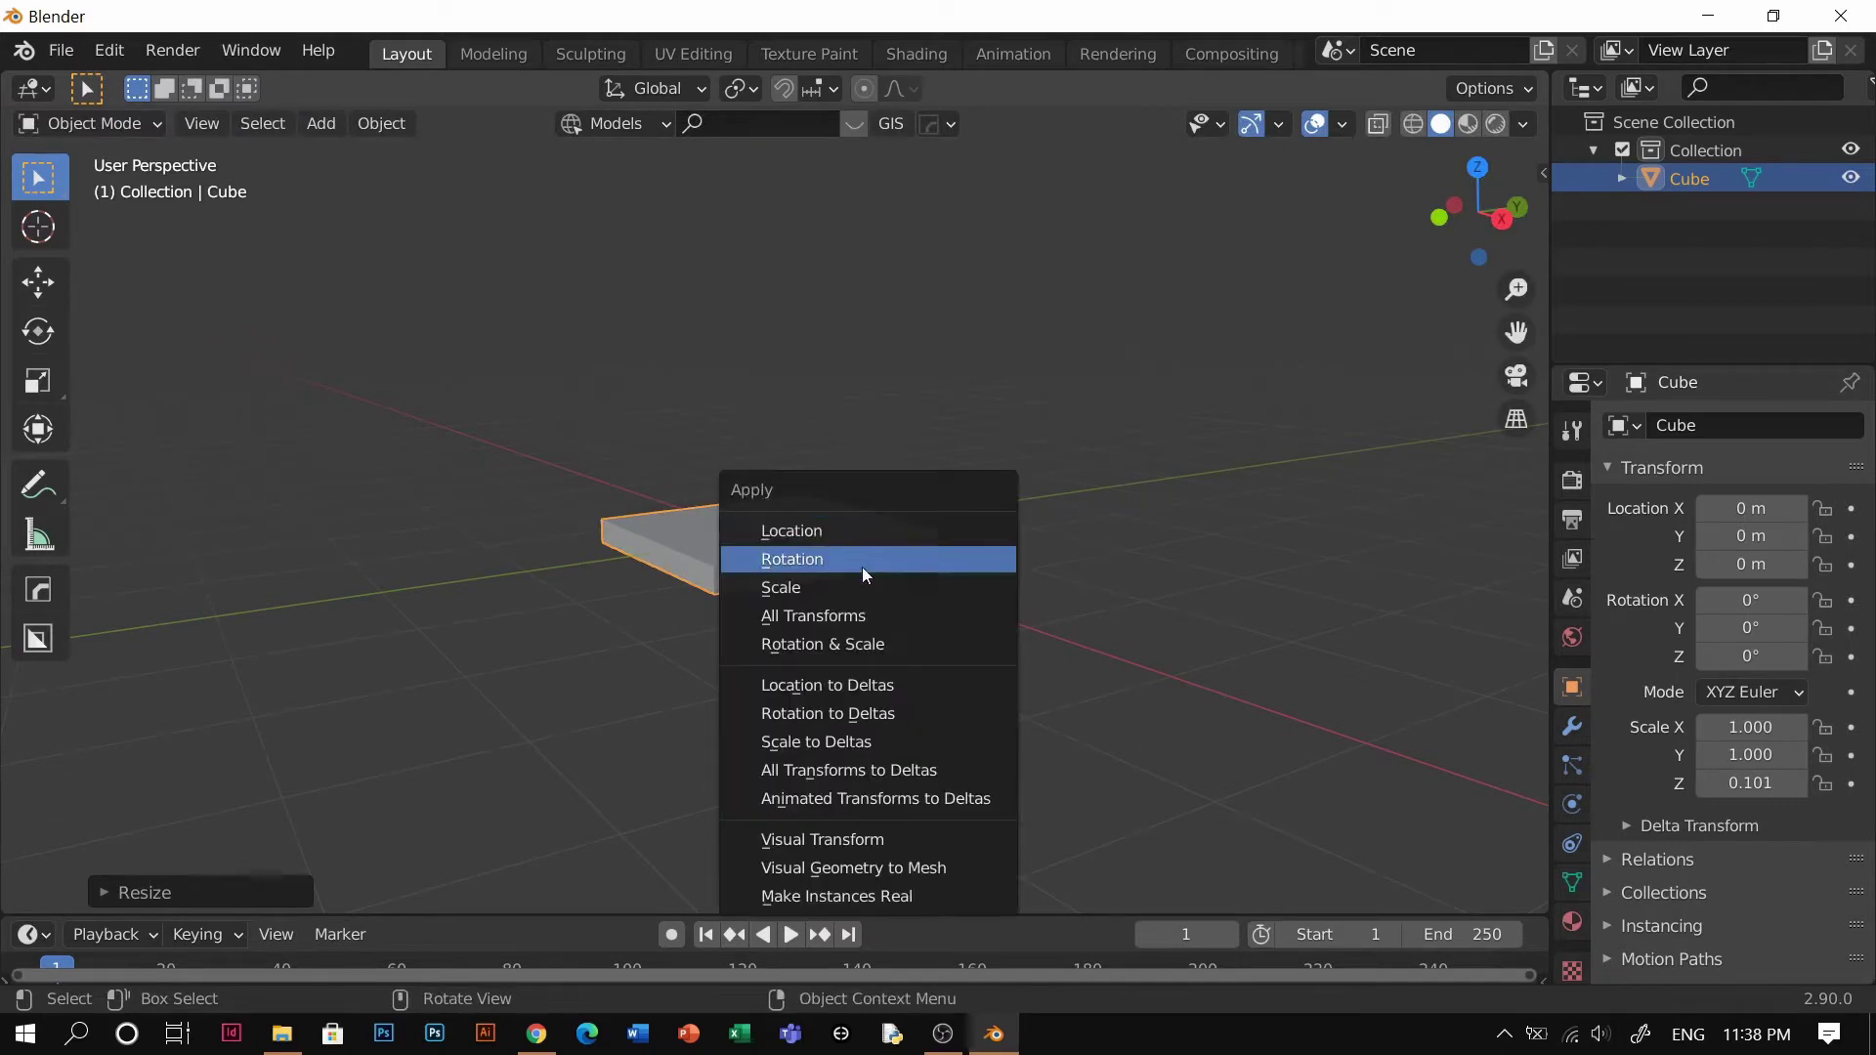
click(821, 614)
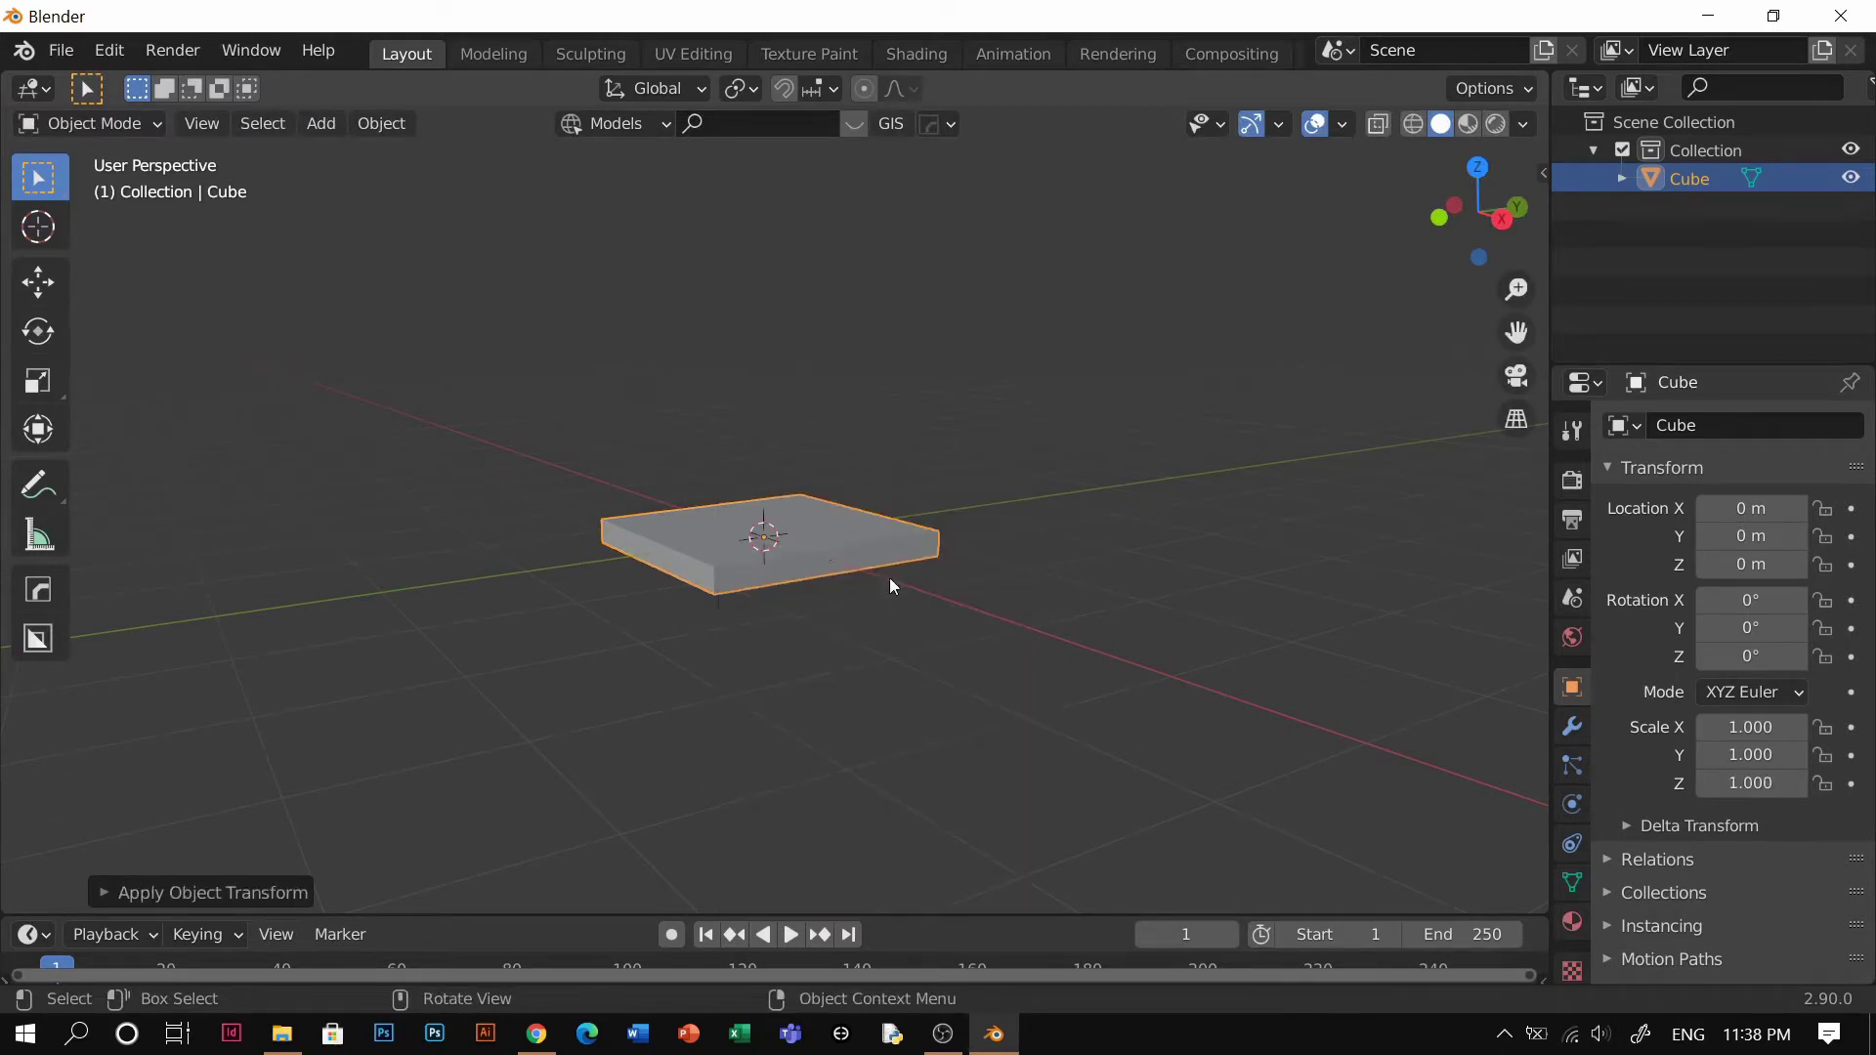
Put the flattened cube into Edit Mode with face selection
scroll(801, 570, up, 4)
shift+middle_drag(810, 577, 883, 651)
scroll(1006, 568, up, 1)
scroll(886, 652, down, 2)
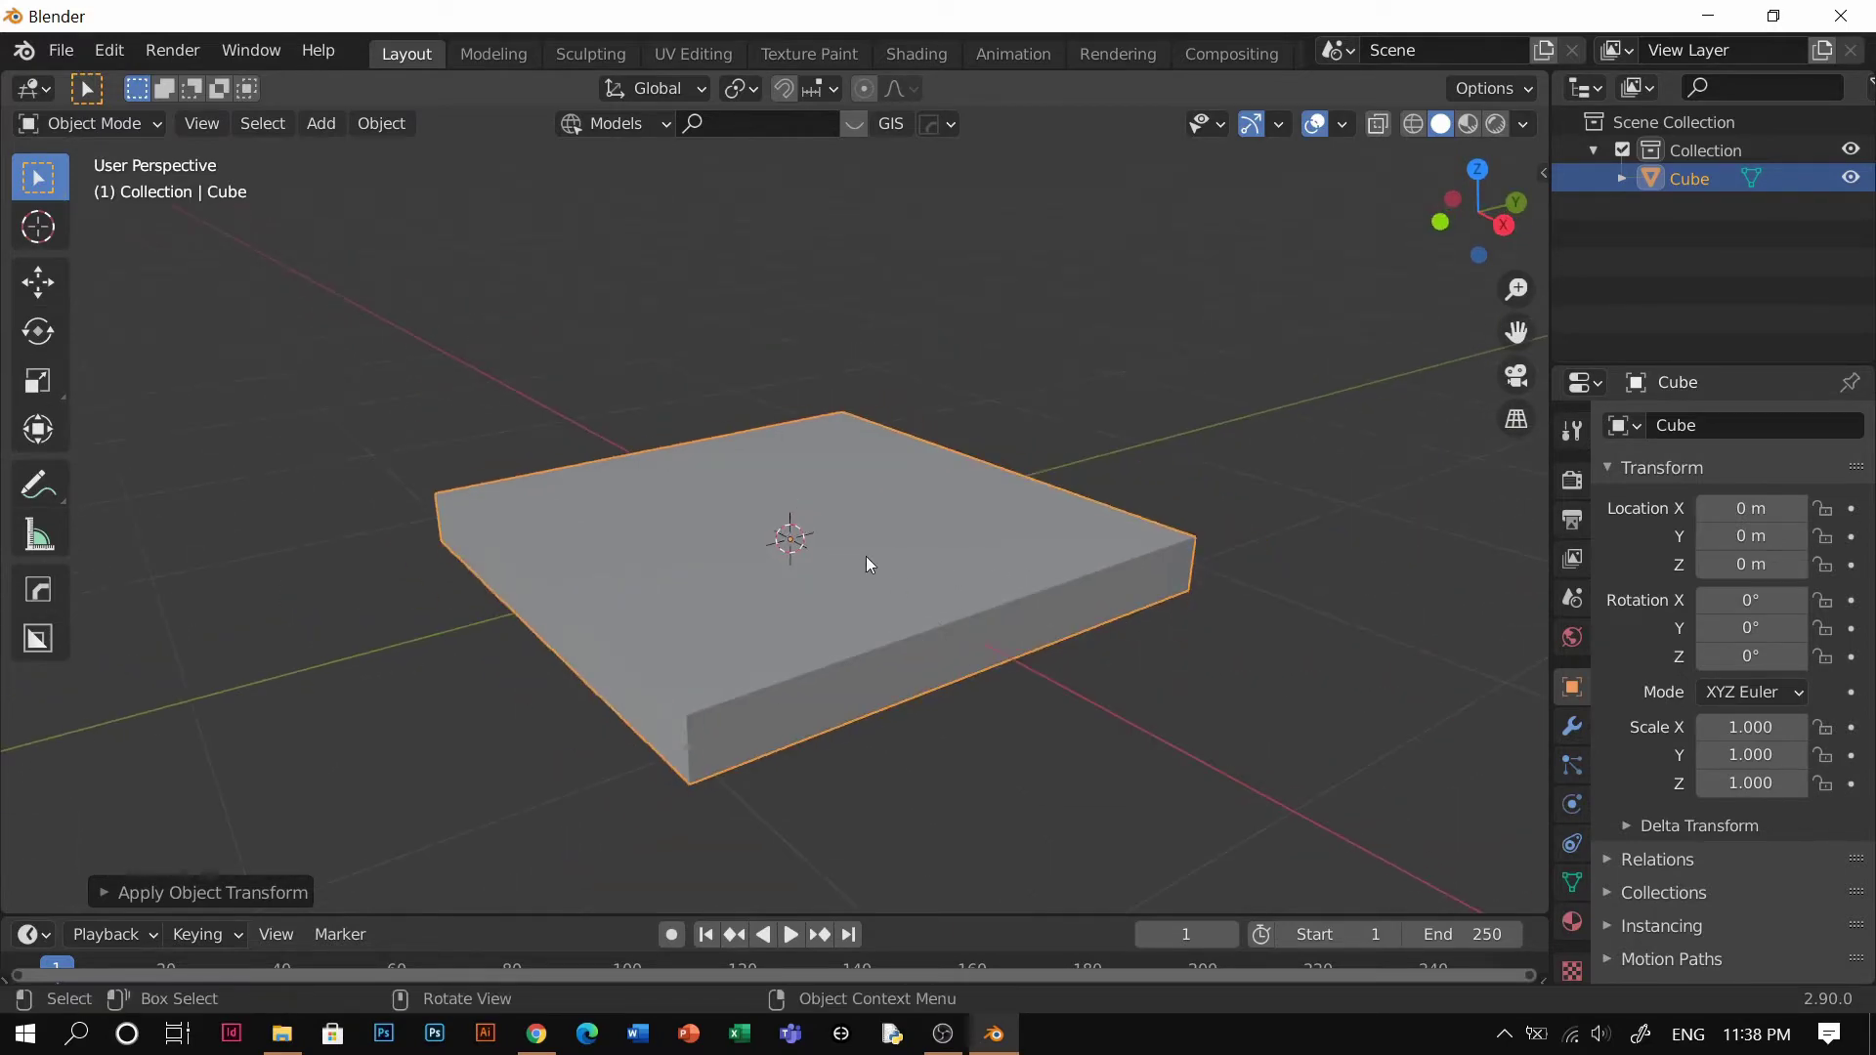
key(ctrl+Tab)
click(896, 387)
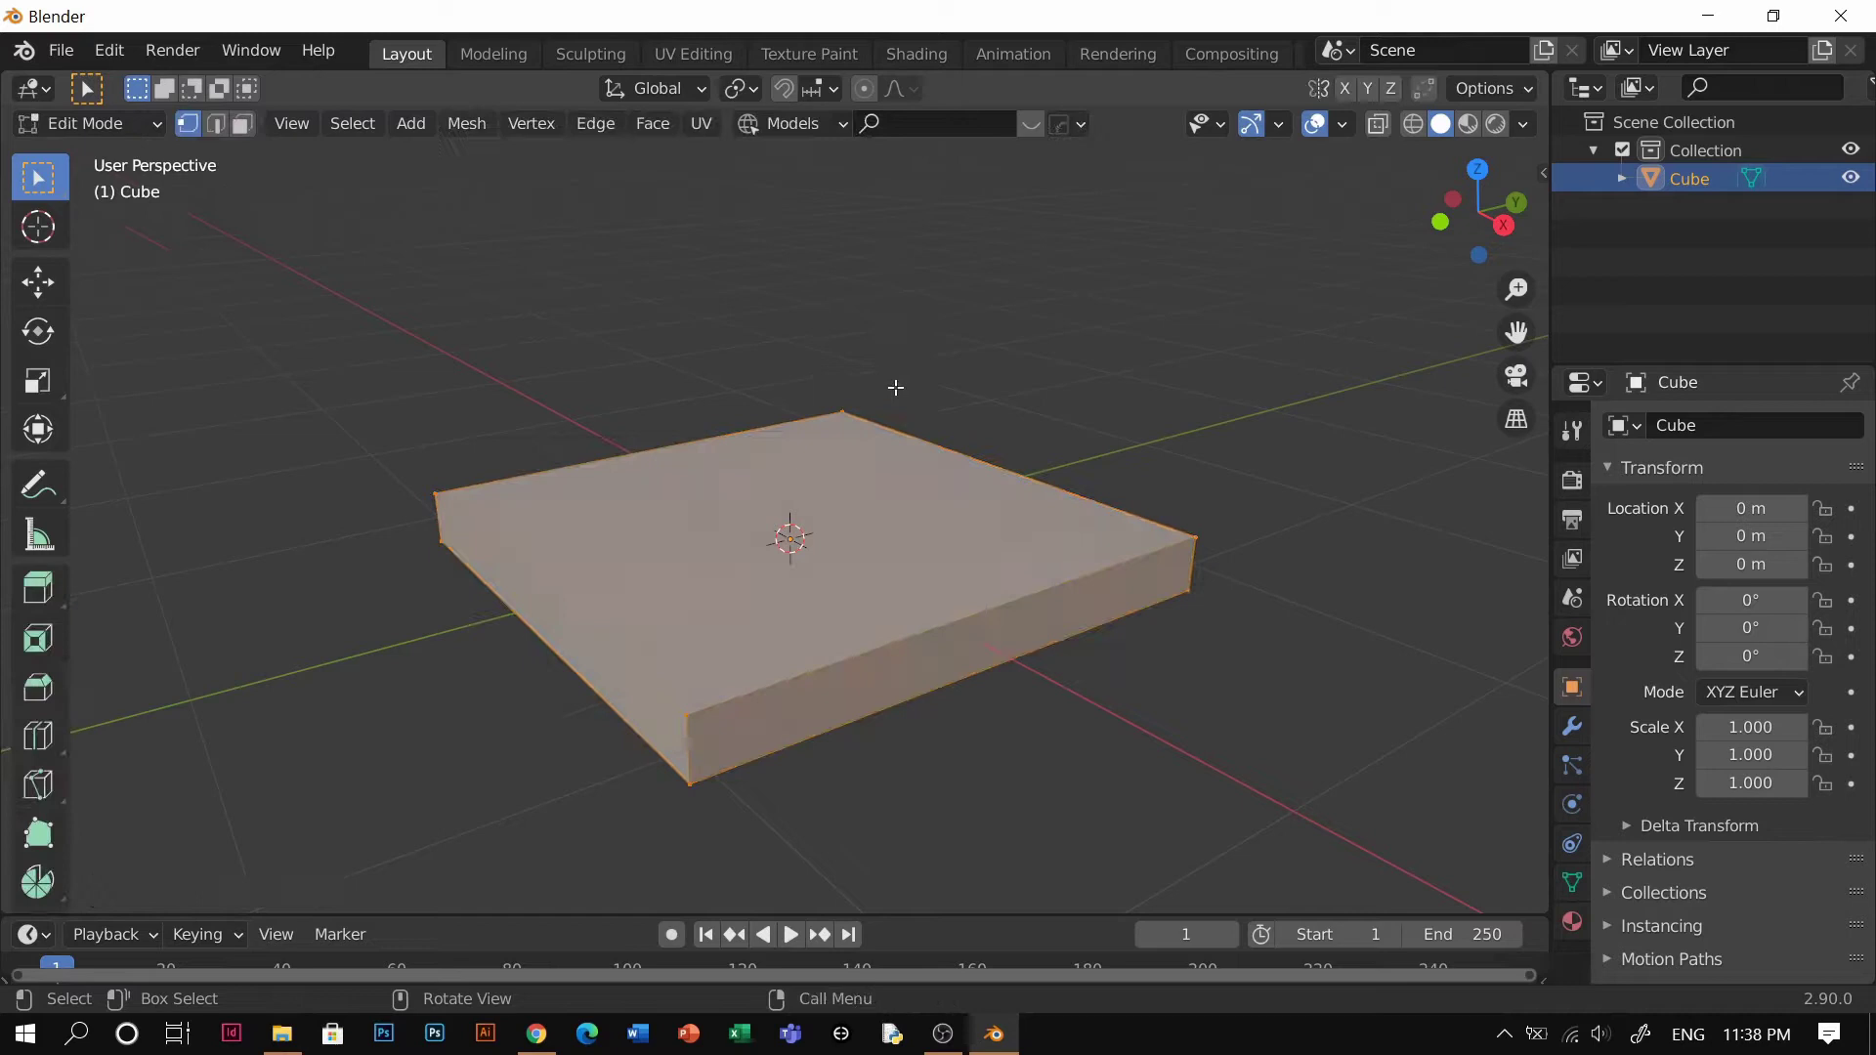
key(ctrl+Tab)
click(1078, 585)
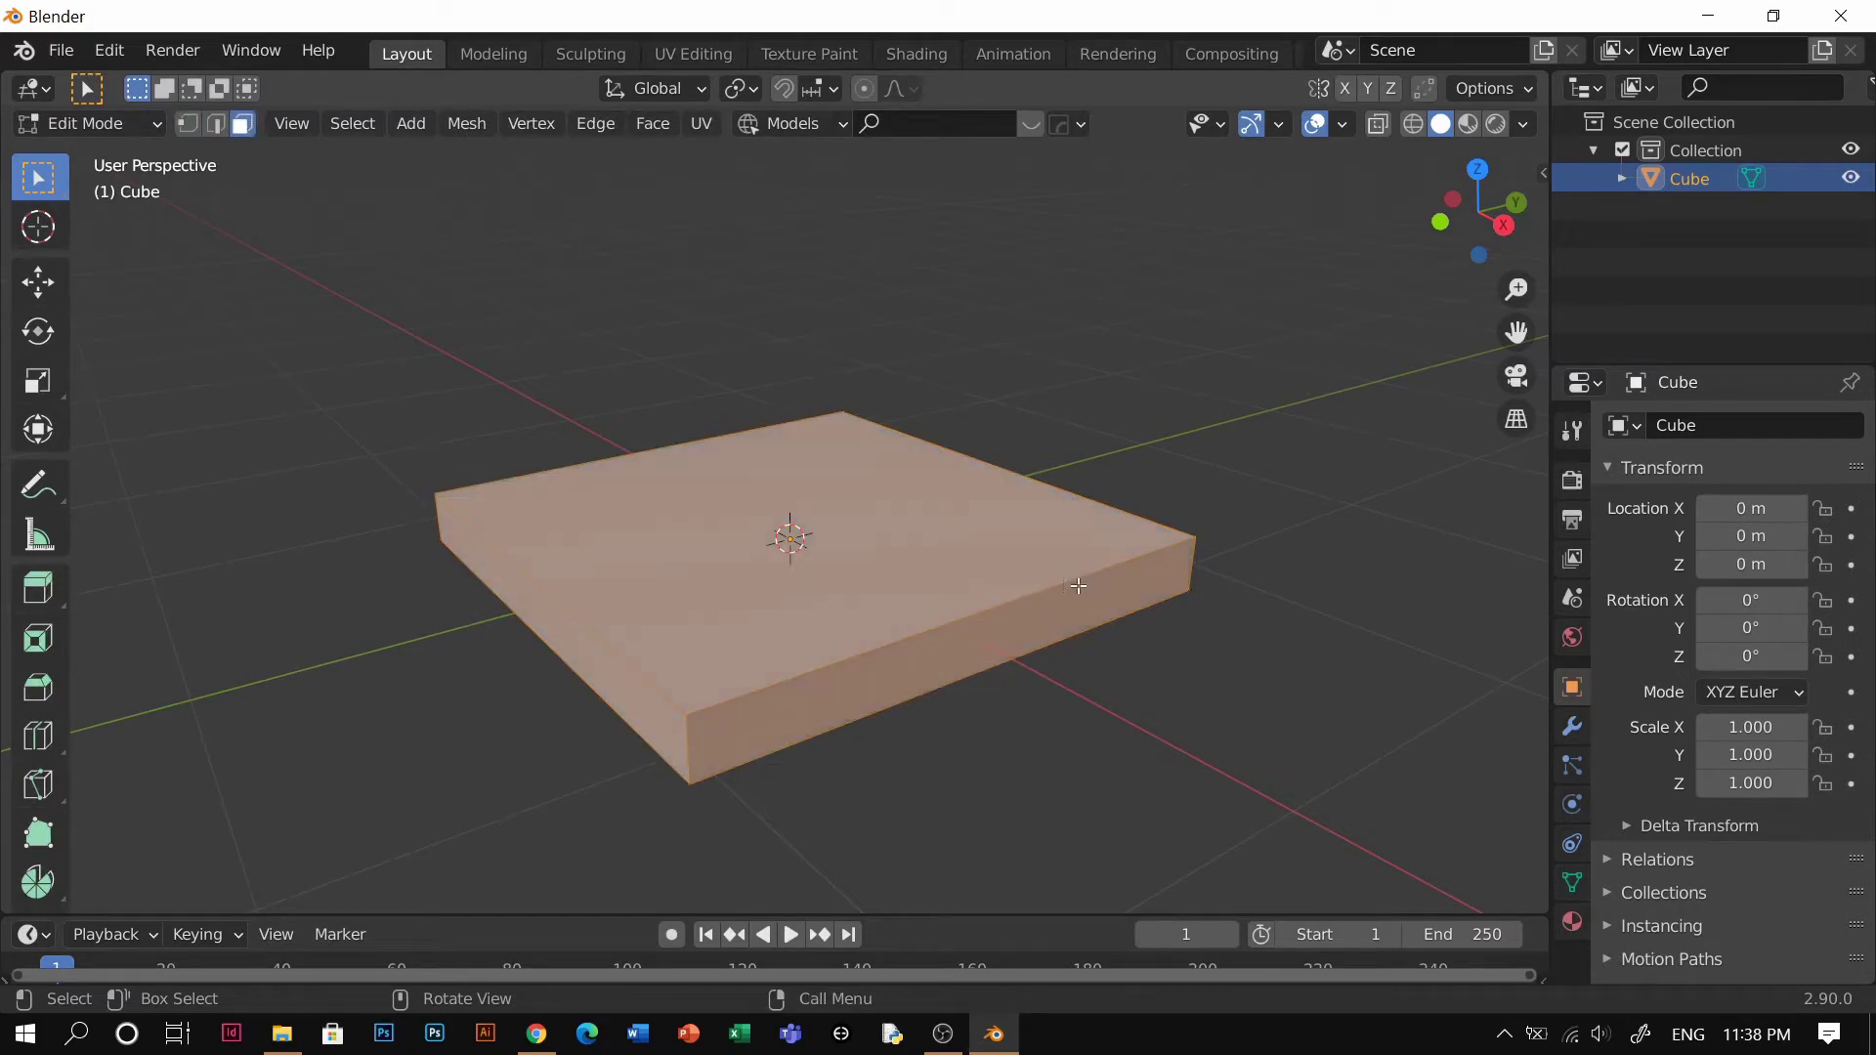
Duplicate the slab's top face in place and separate the duplicate by selection into its own object
click(909, 535)
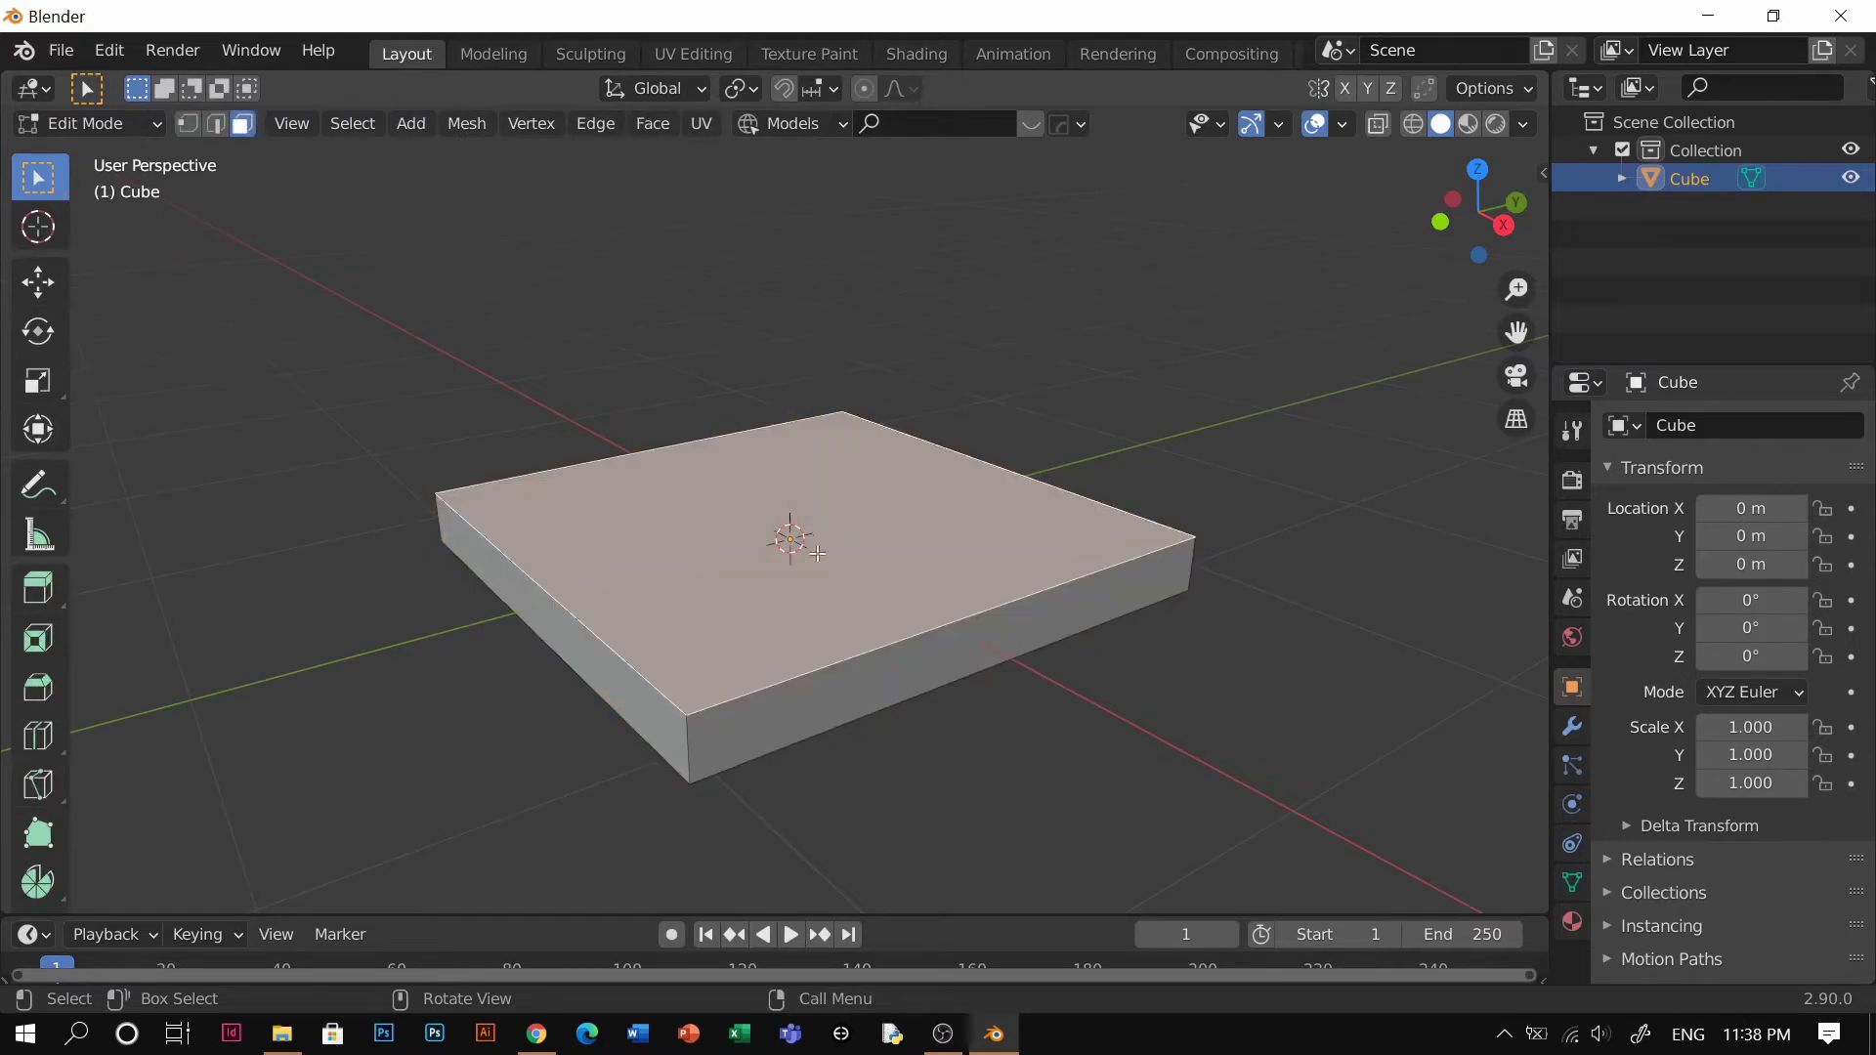
middle_drag(817, 553, 861, 564)
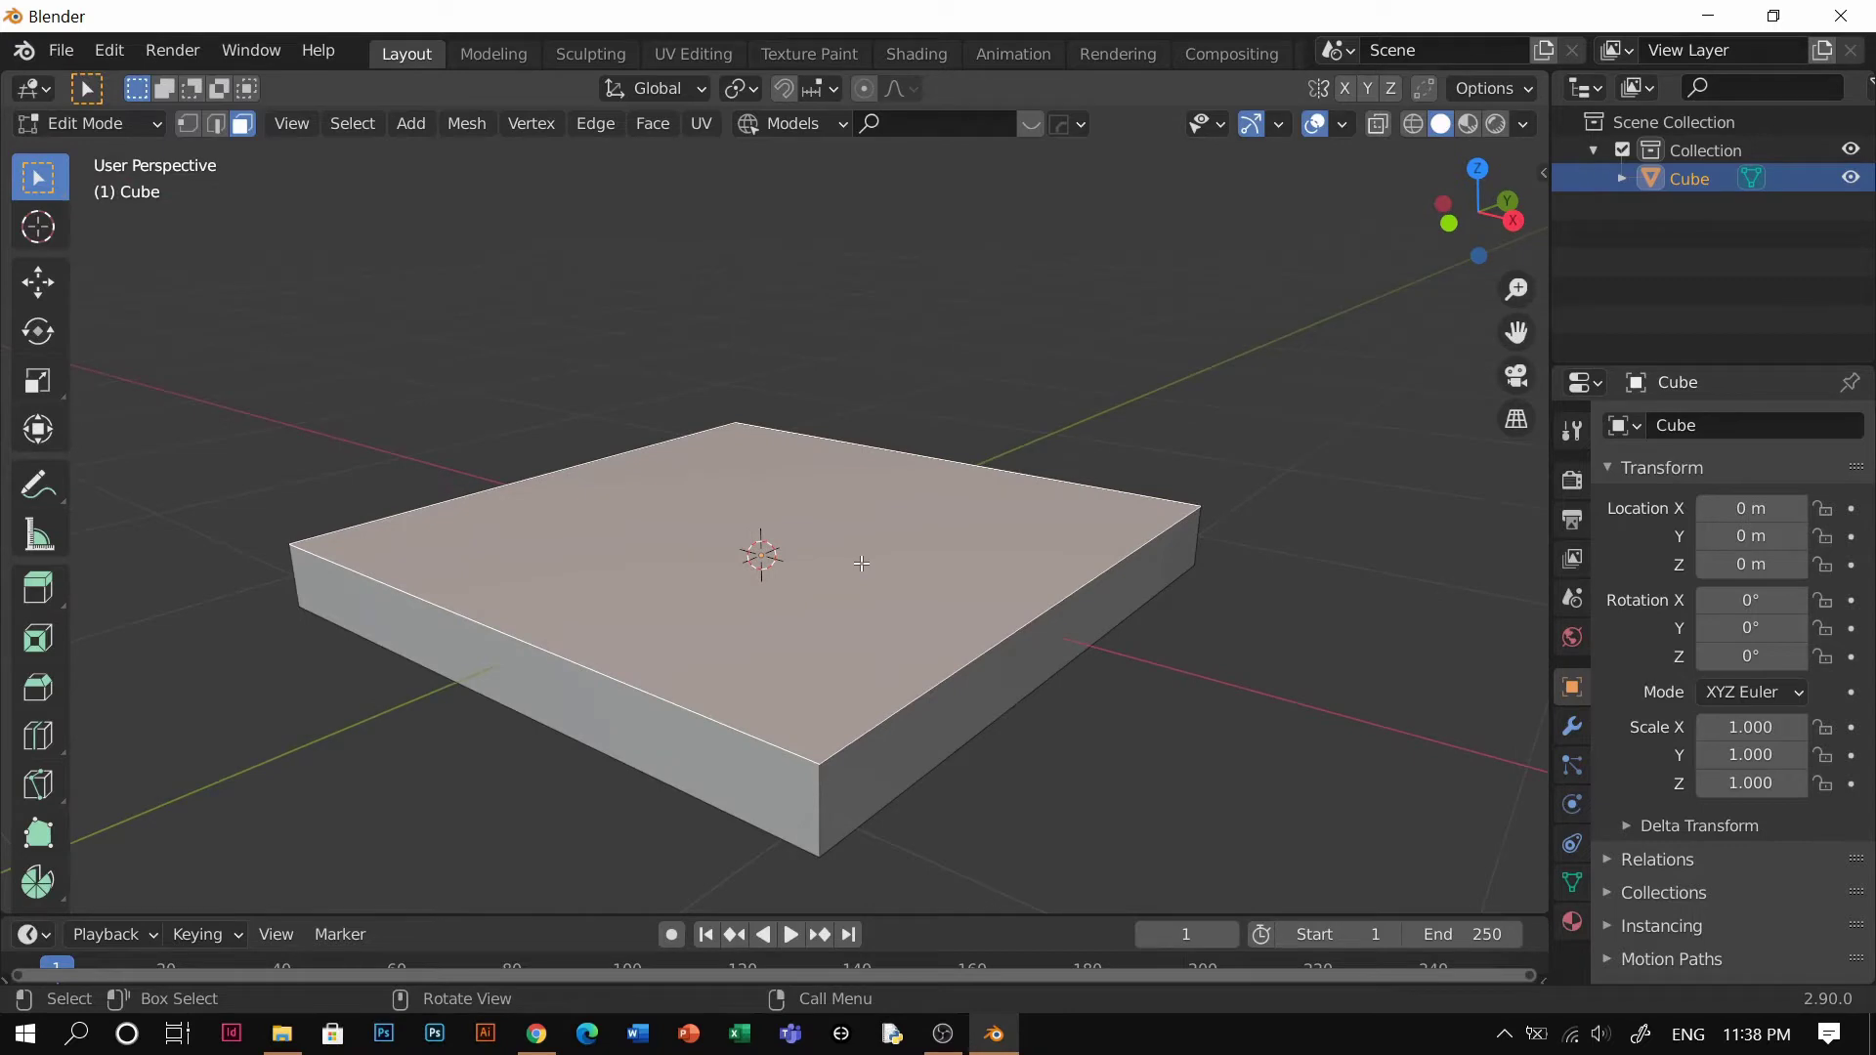
key(e)
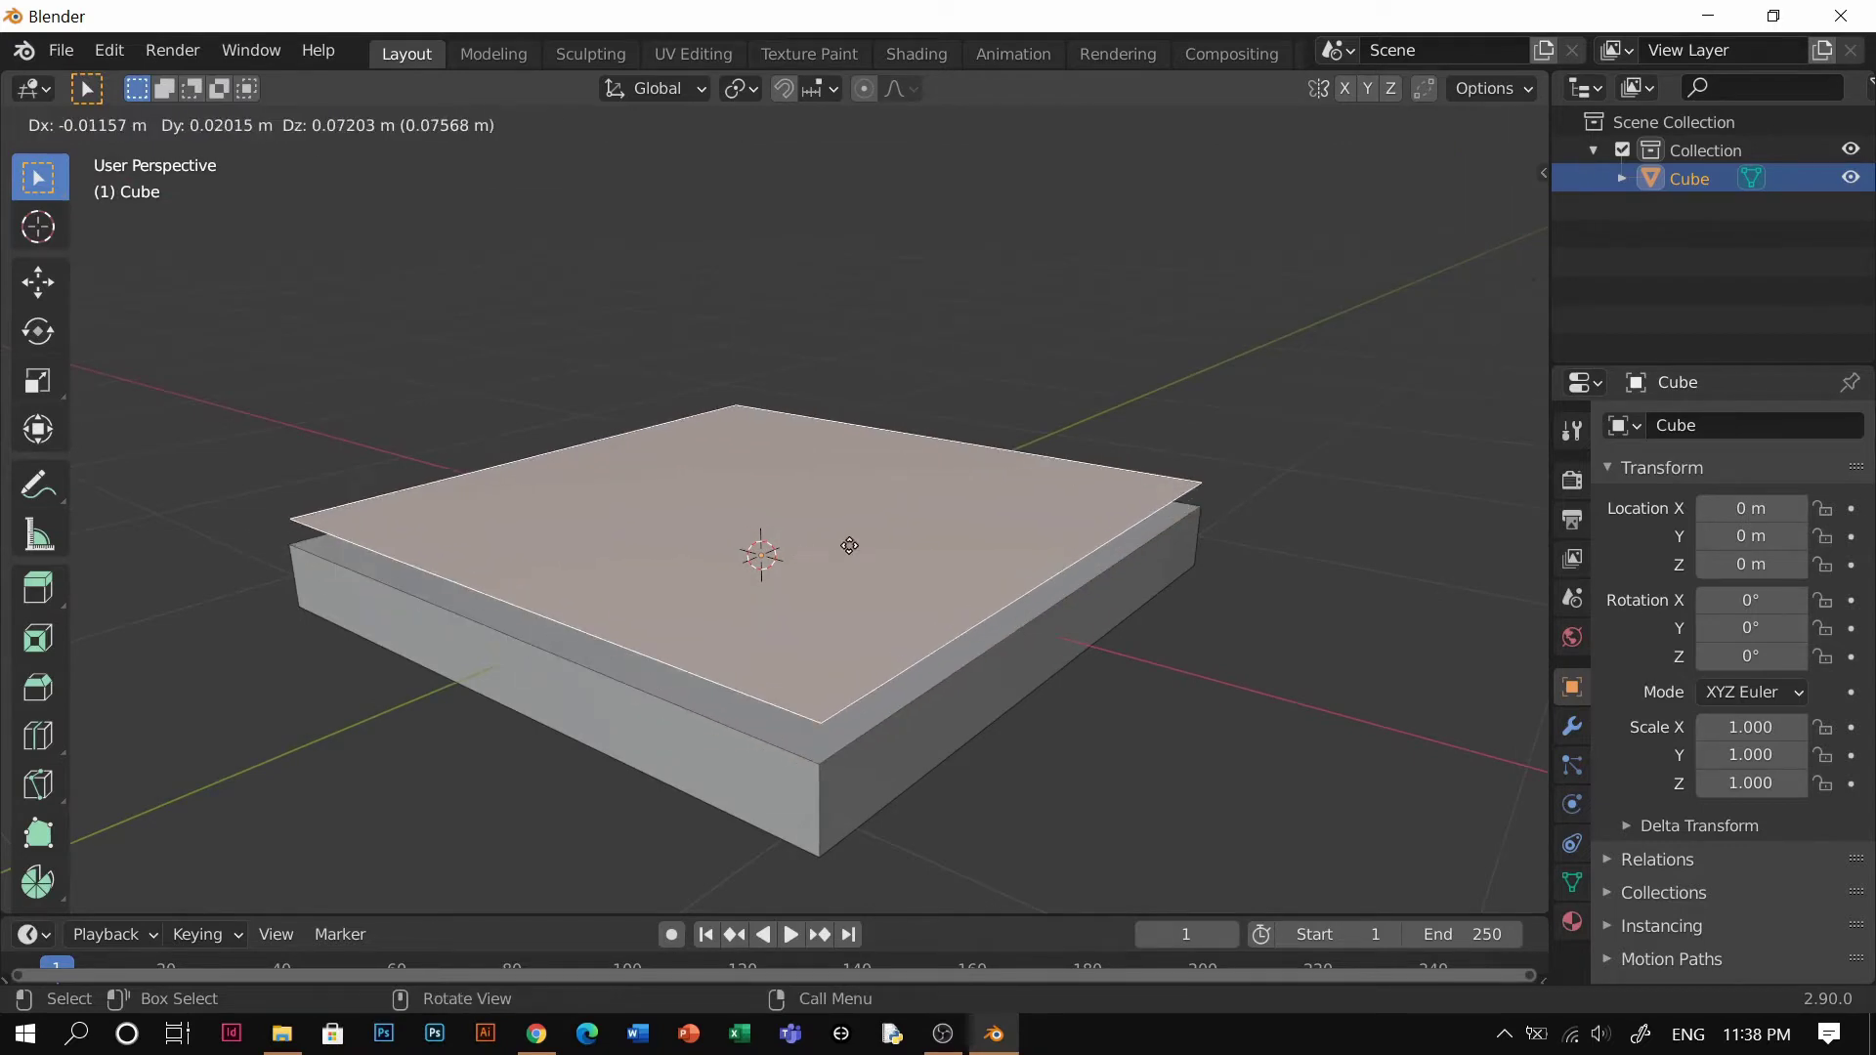
key(Escape)
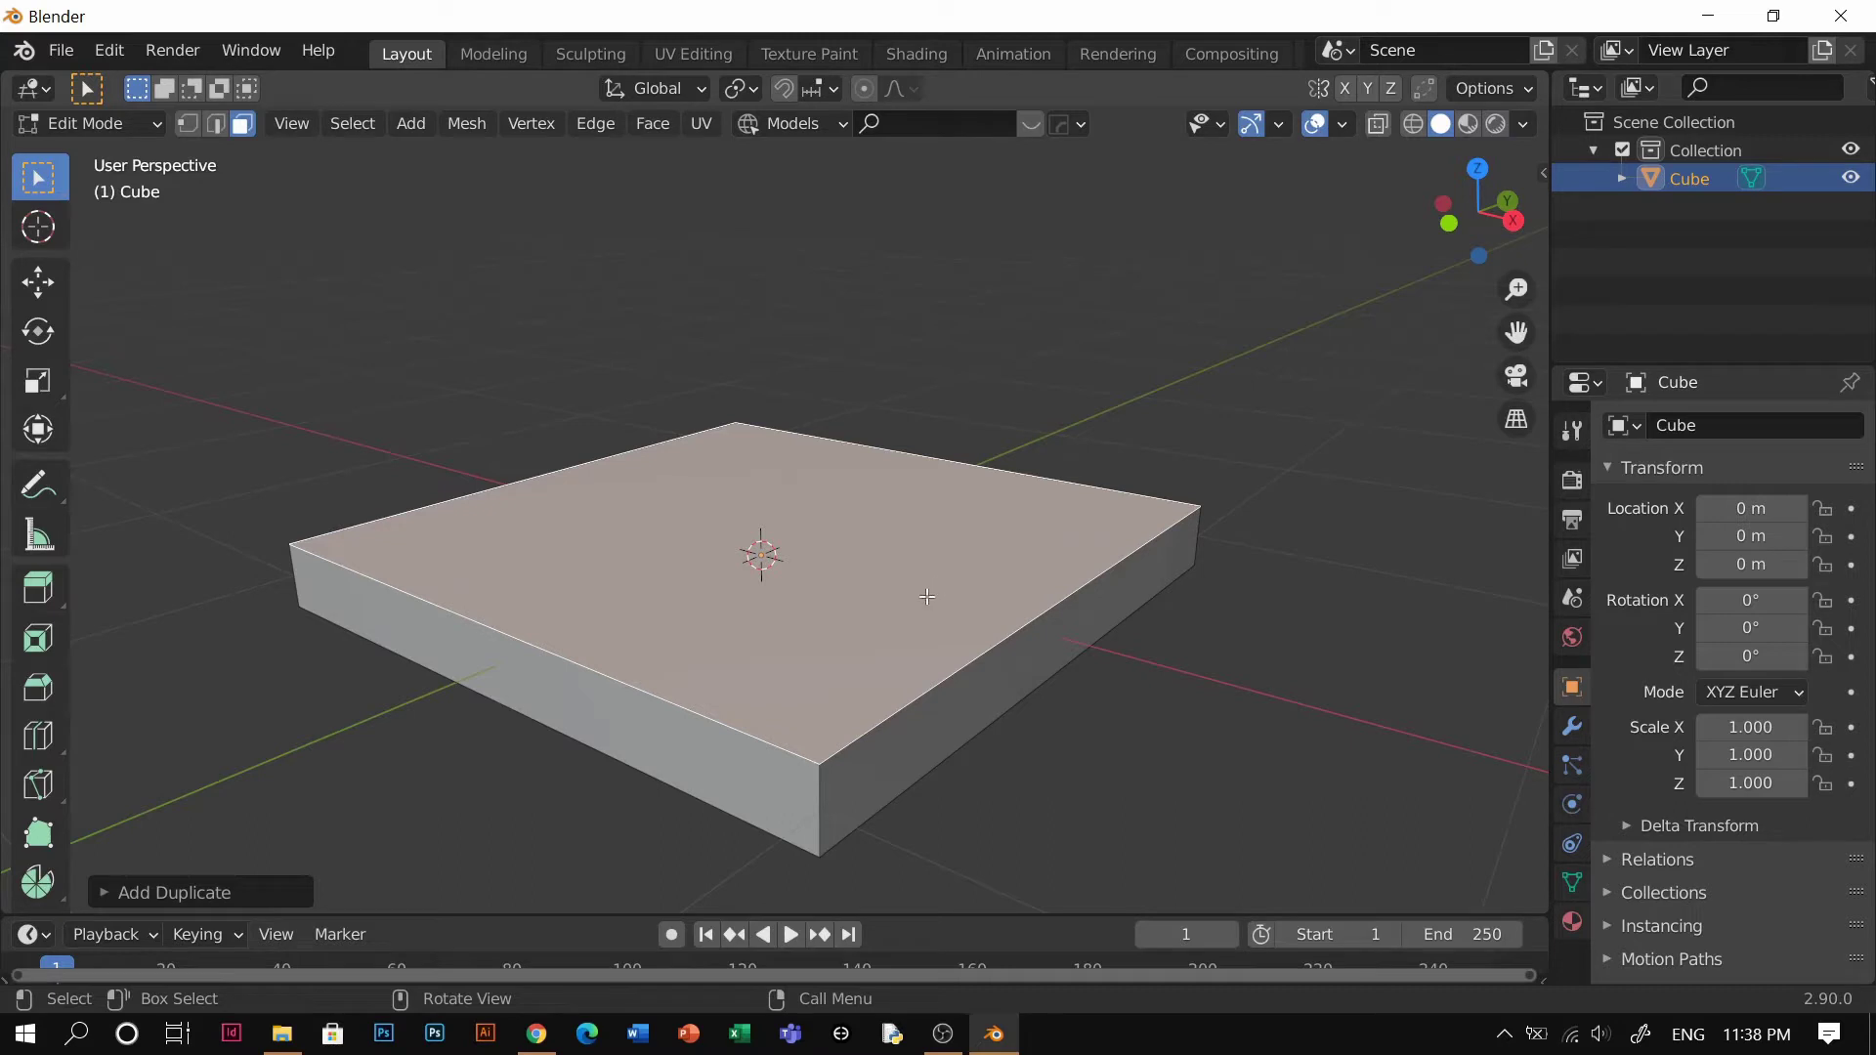
key(p)
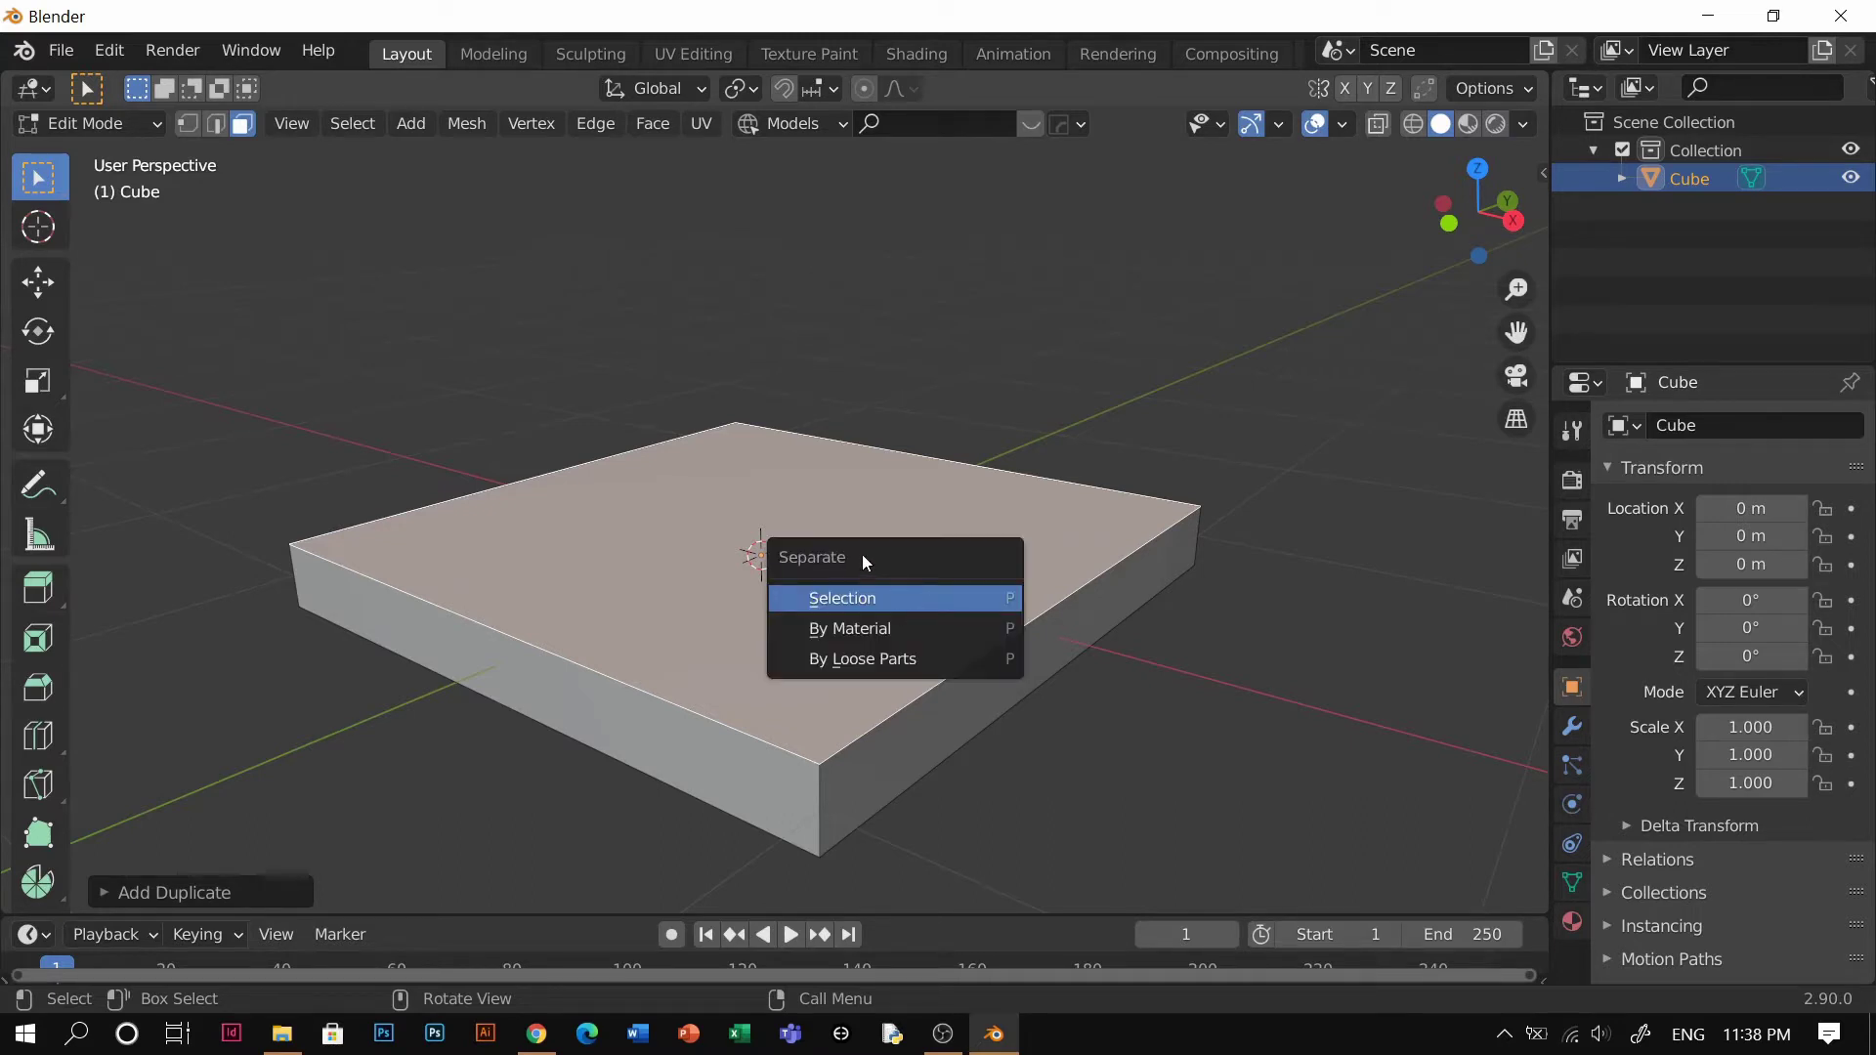
click(864, 599)
Select the separated top face in Object Mode and try moving it off the slab
key(Tab)
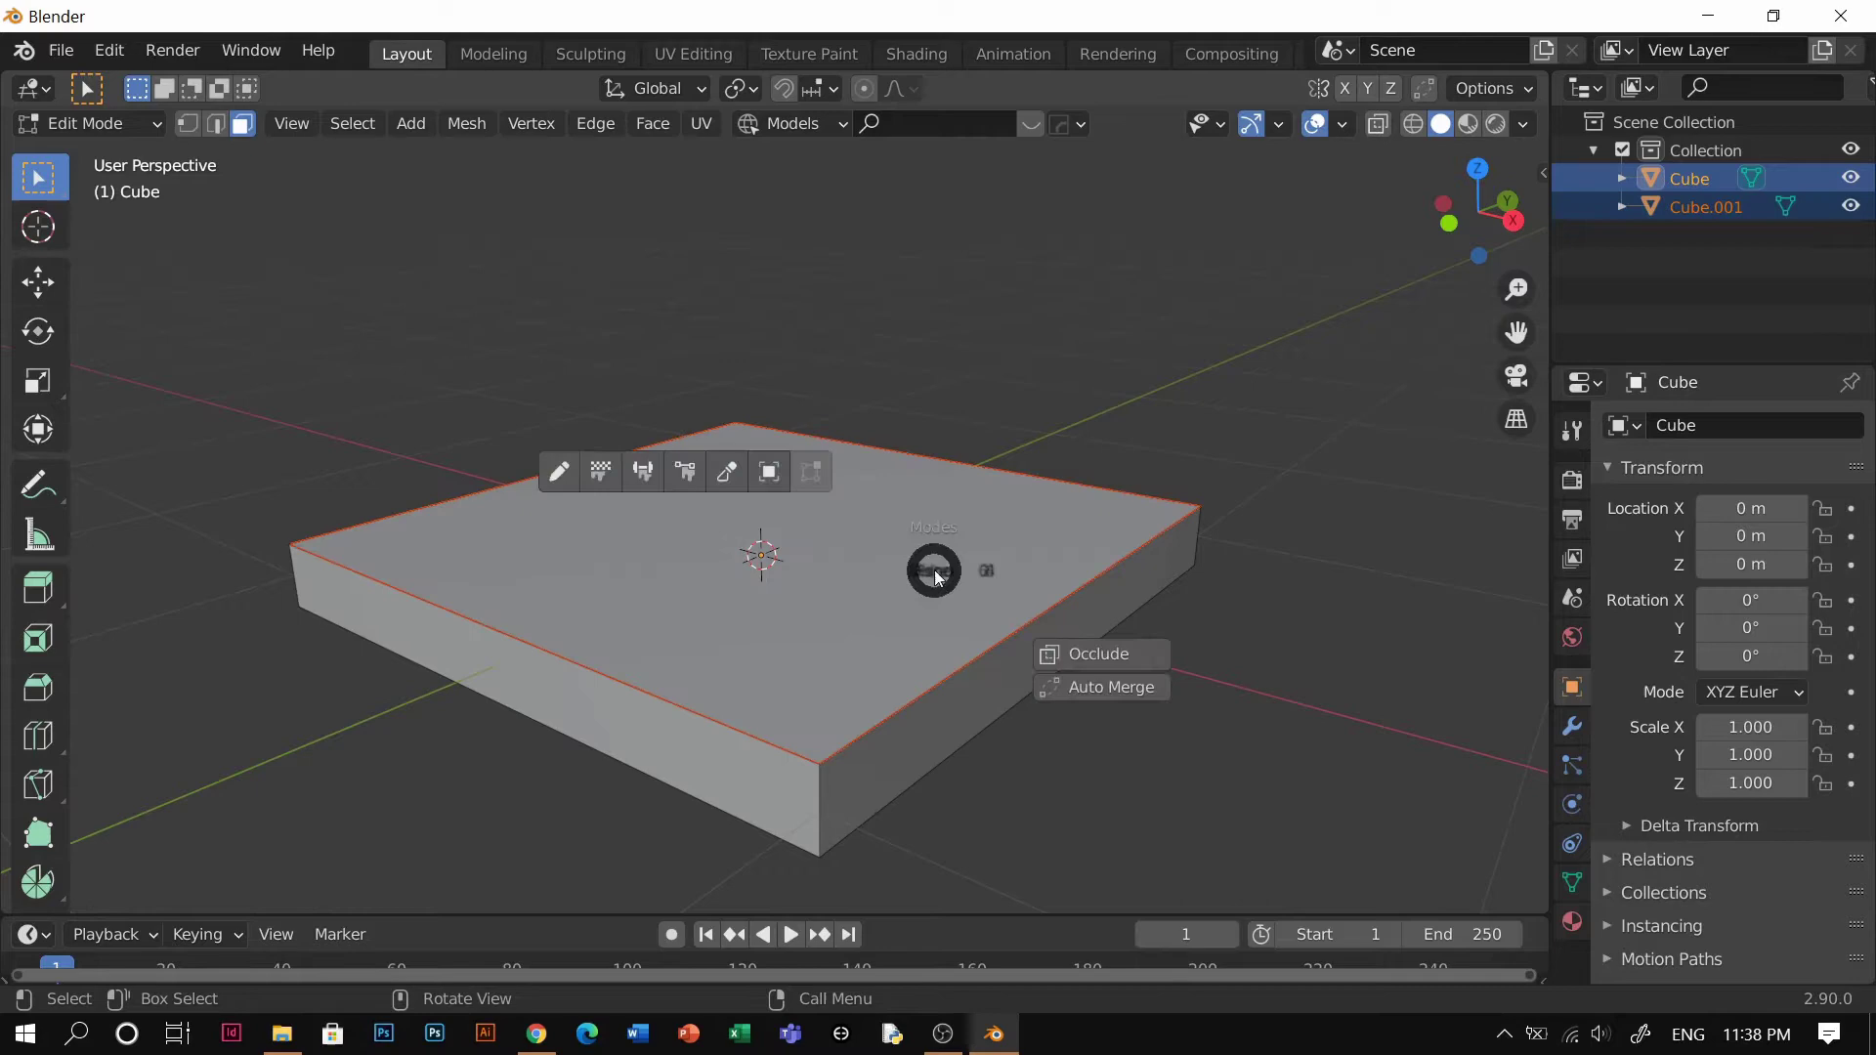
click(1034, 563)
key(g)
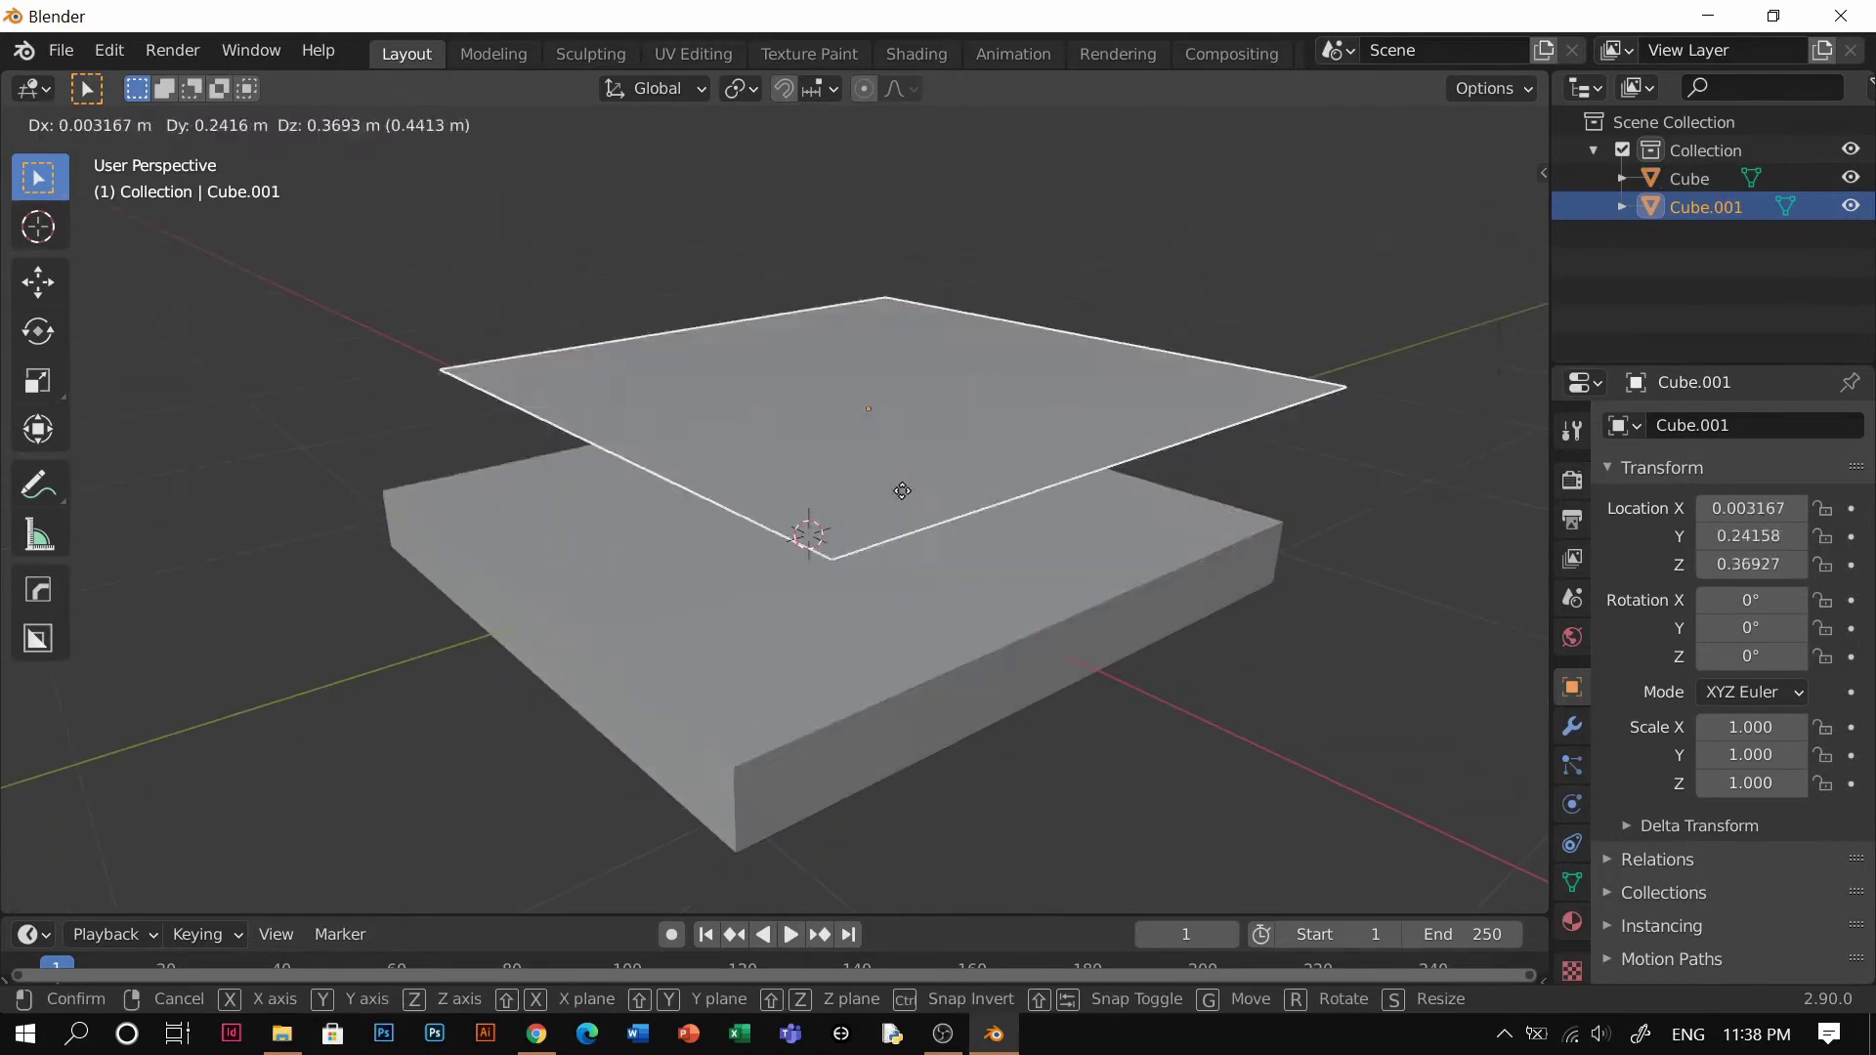
key(Escape)
Put the separated top face into Edit Mode with face selection
middle_drag(850, 567, 858, 526)
key(ctrl+Tab)
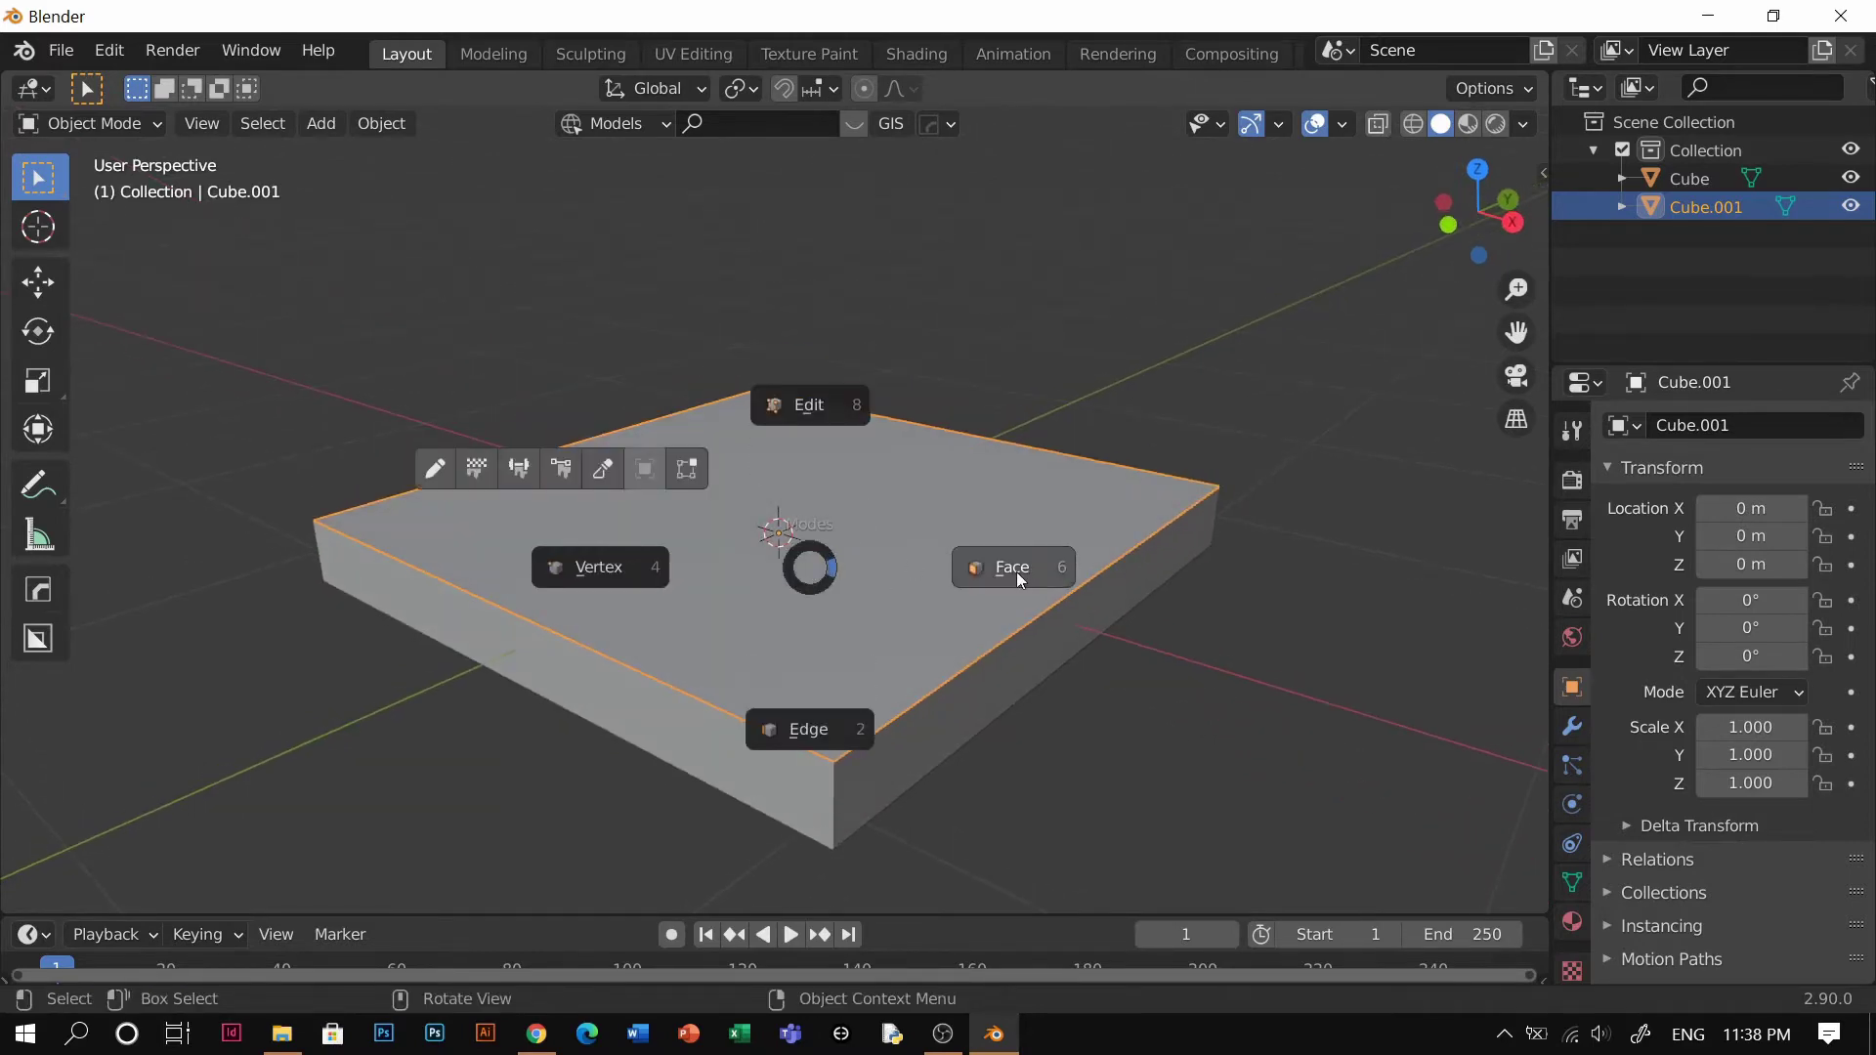
click(1016, 571)
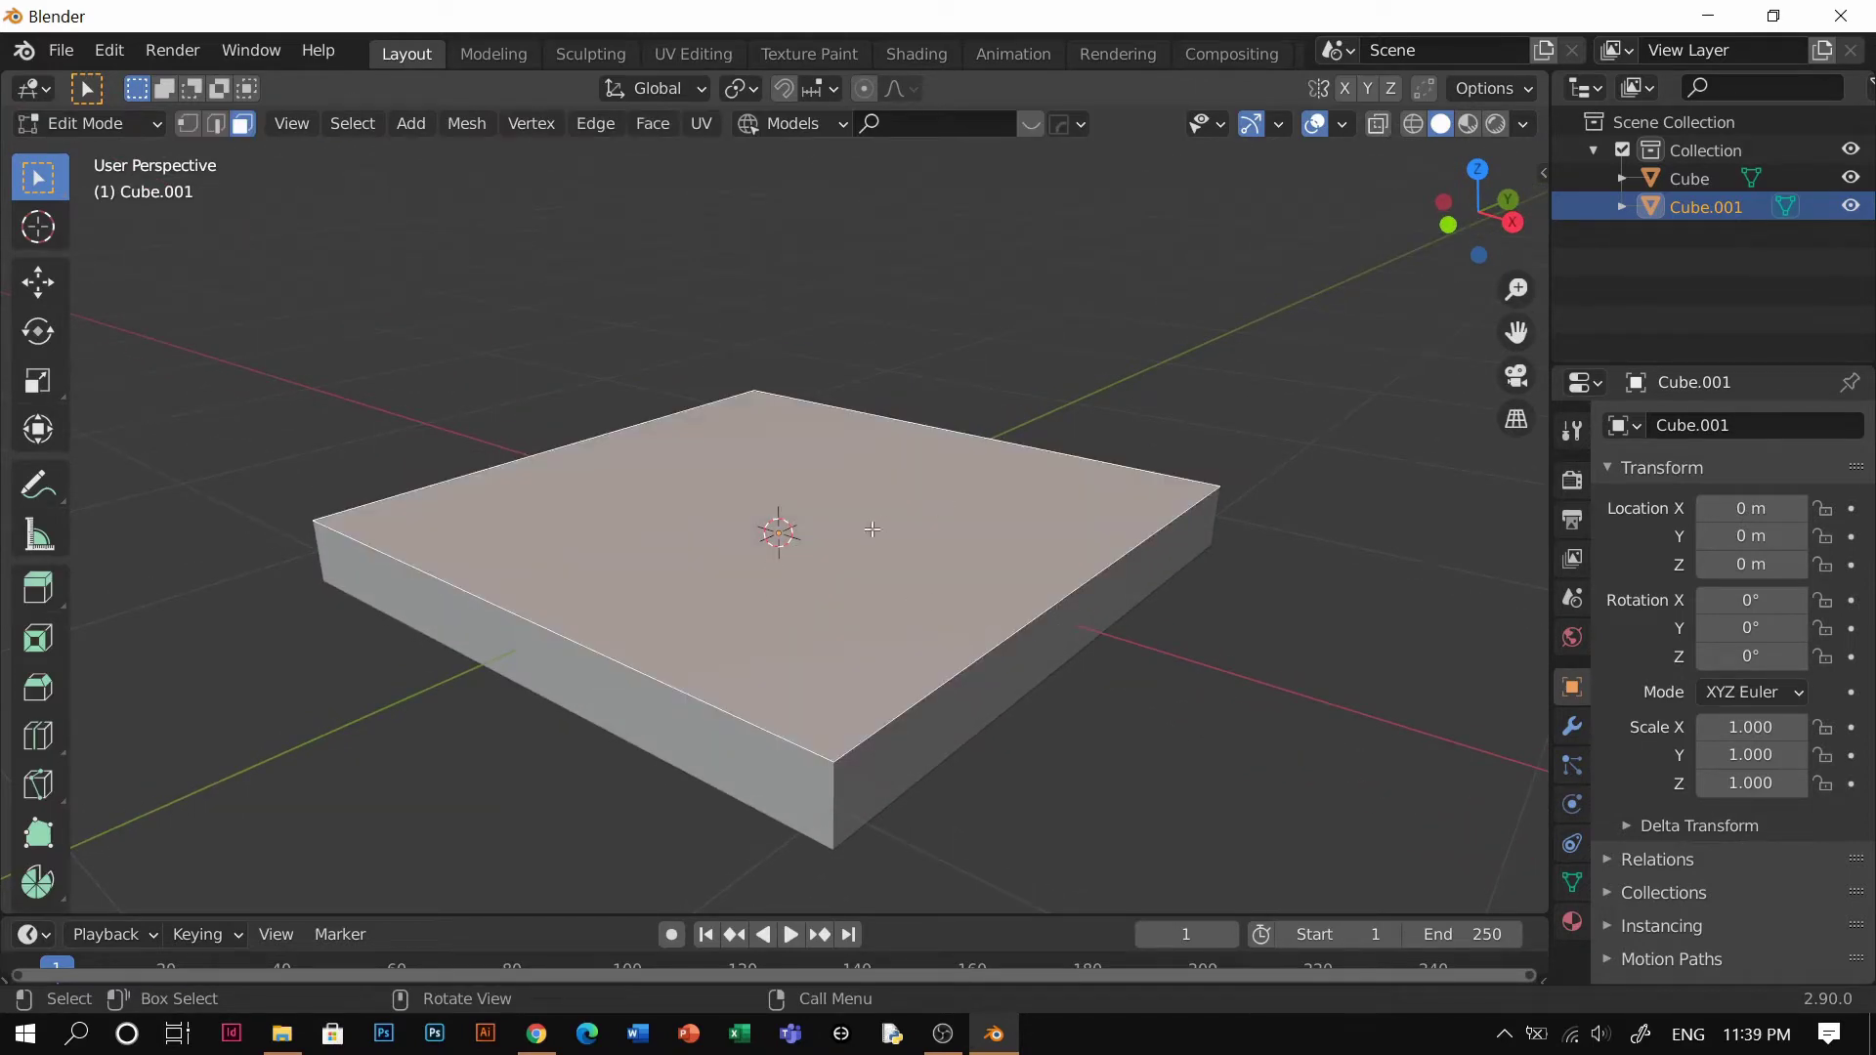
Subdivide the separated top face five times into a dense grid
right_click(873, 528)
click(825, 430)
right_click(807, 539)
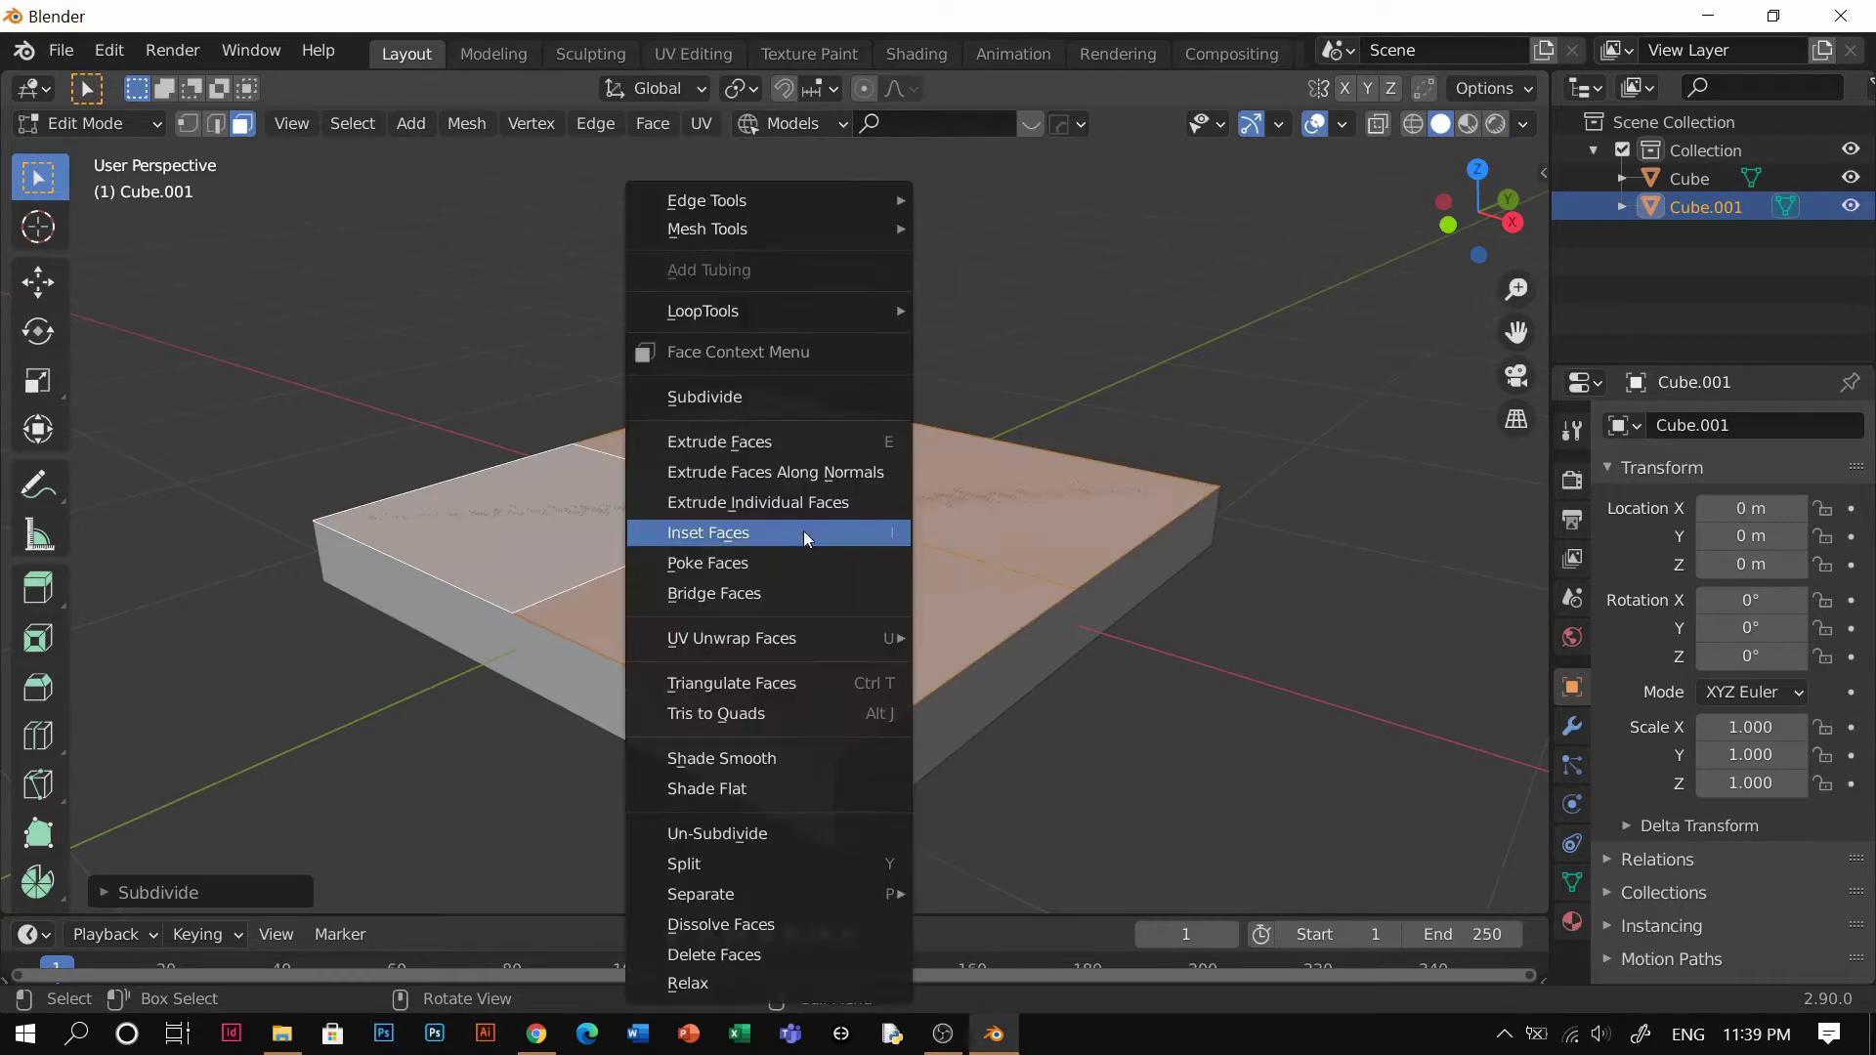
click(809, 398)
right_click(837, 479)
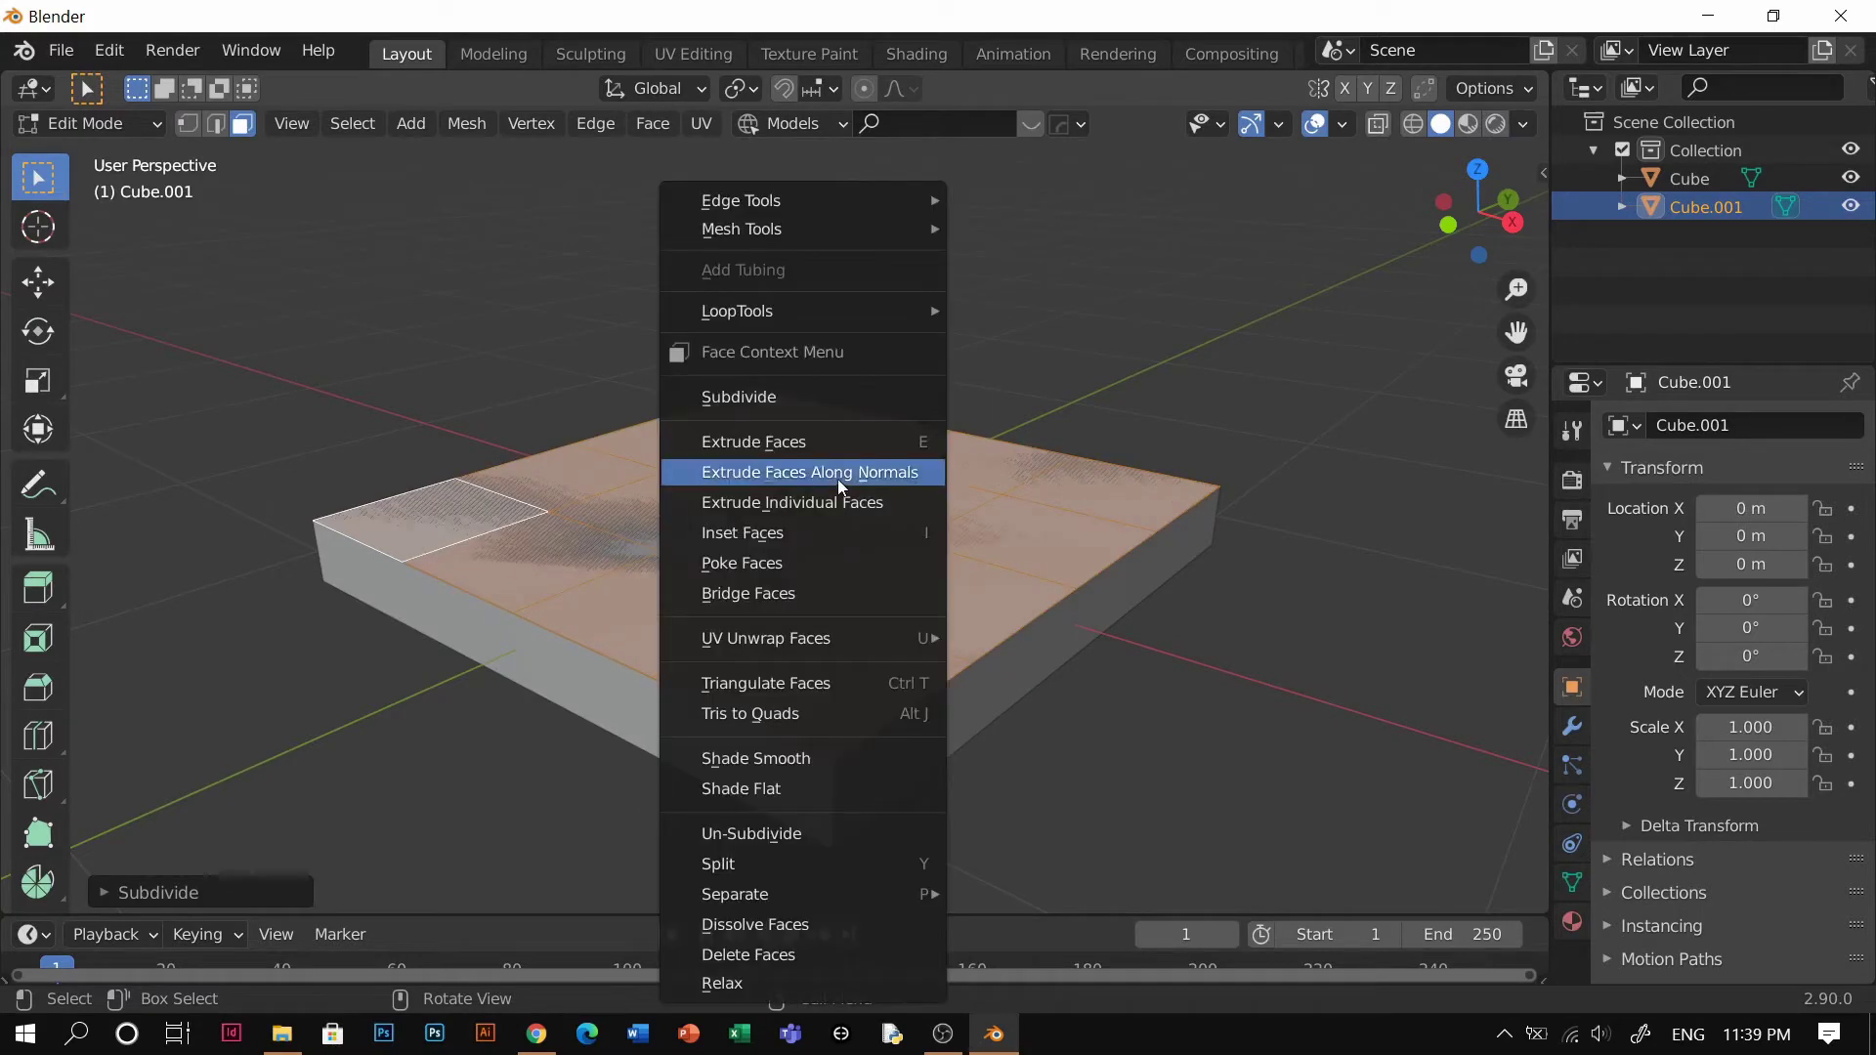
click(774, 402)
right_click(775, 389)
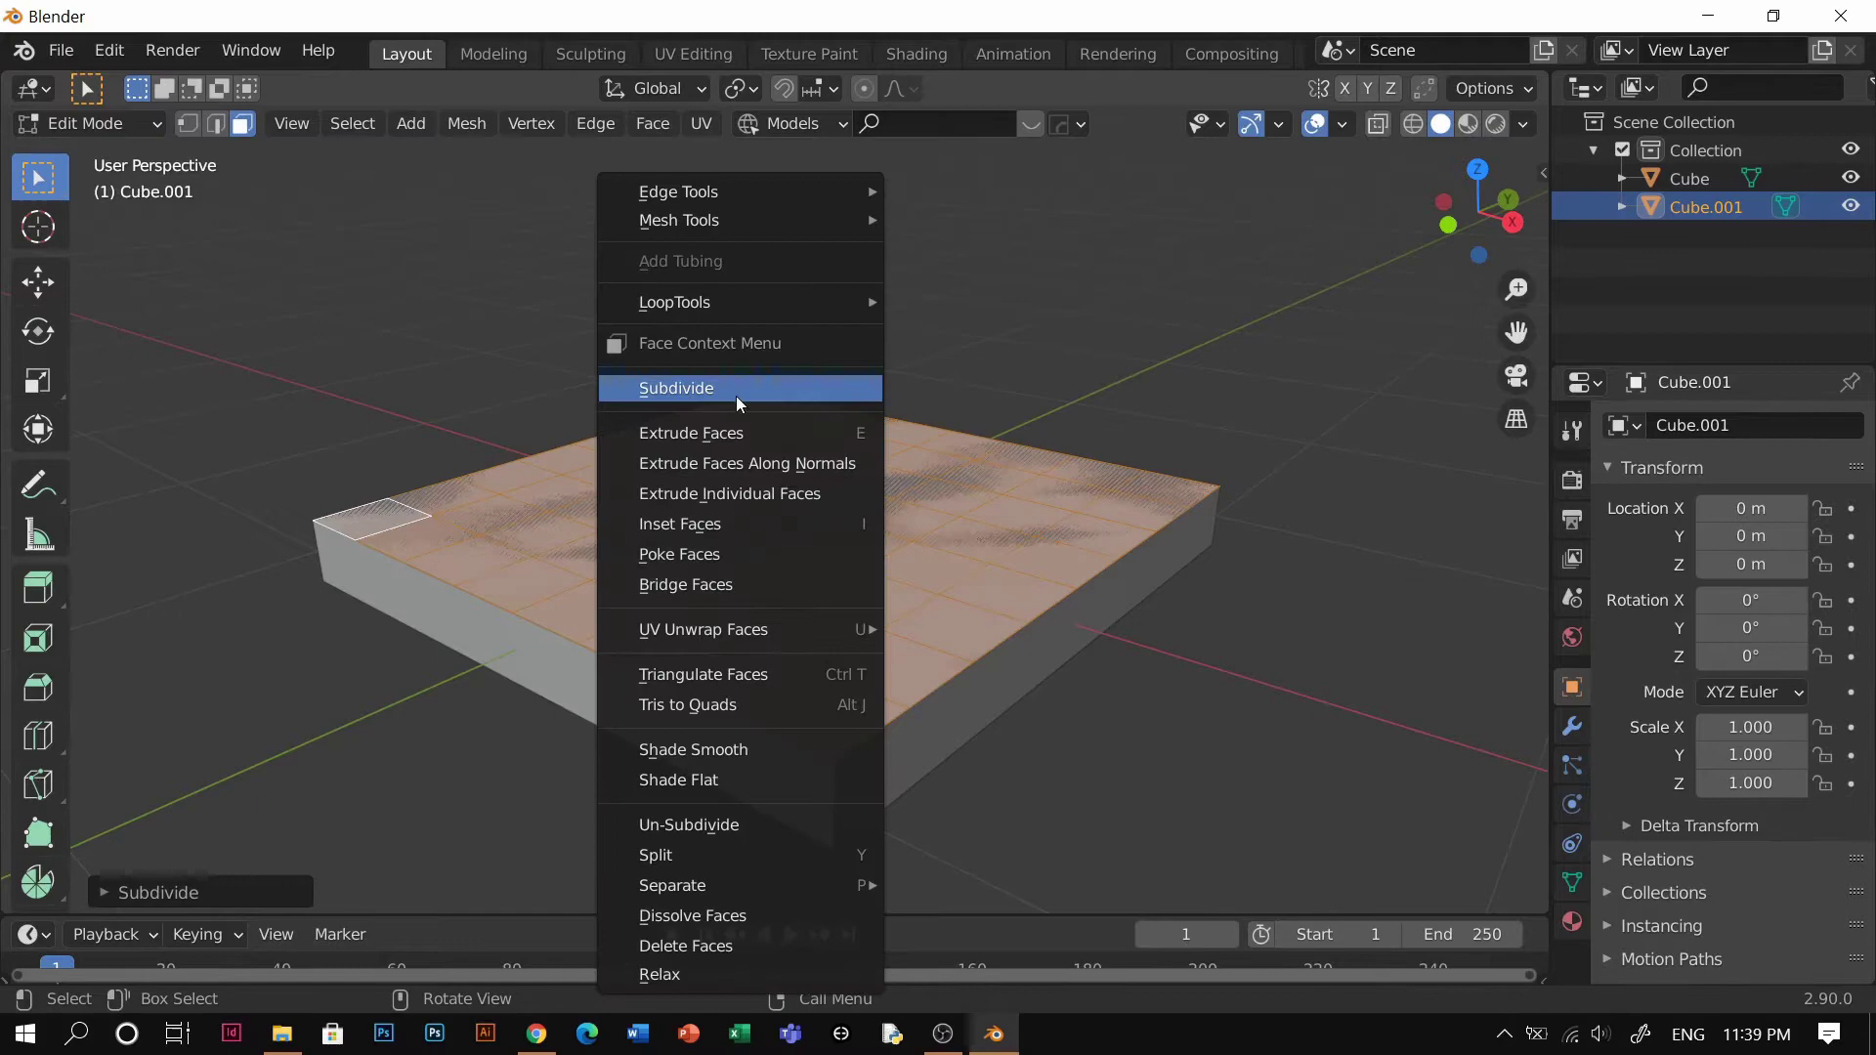
click(736, 395)
scroll(742, 410, up, 4)
right_click(752, 397)
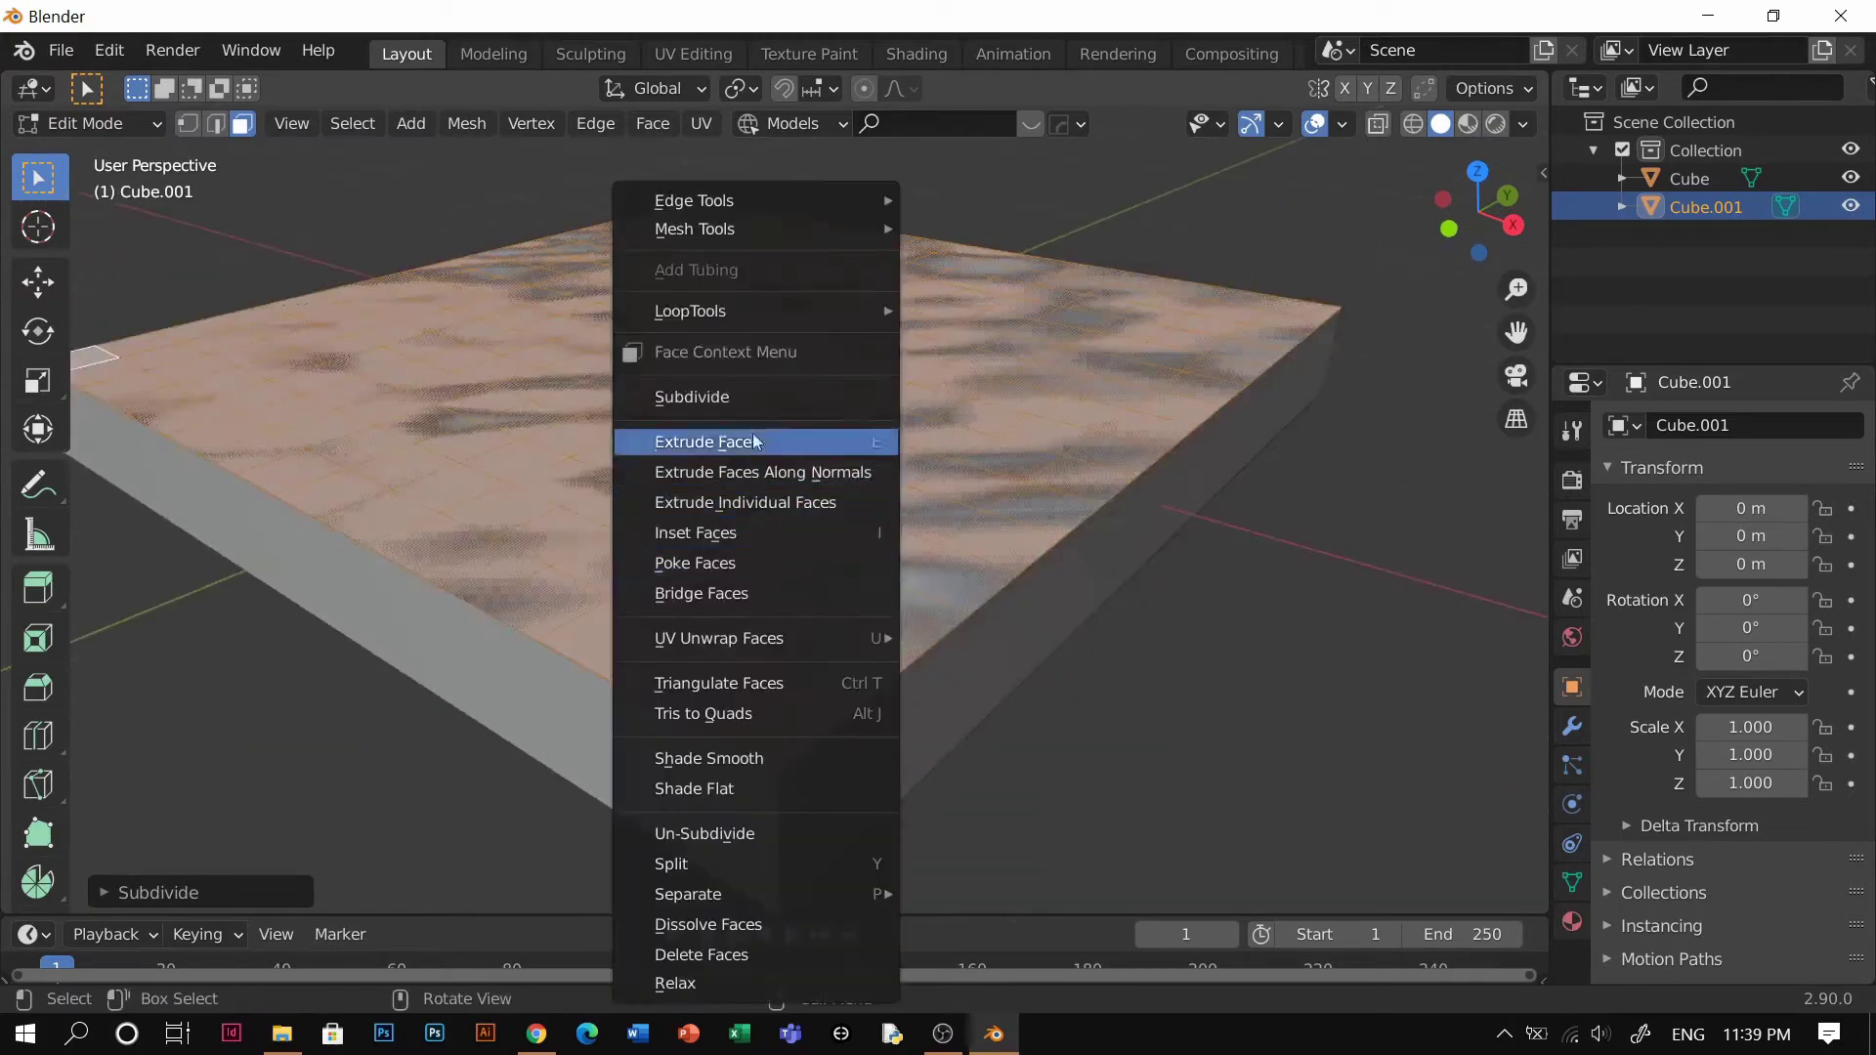
click(735, 396)
Select only the row of faces running along one outer edge of the subdivided plane
middle_drag(769, 752, 746, 838)
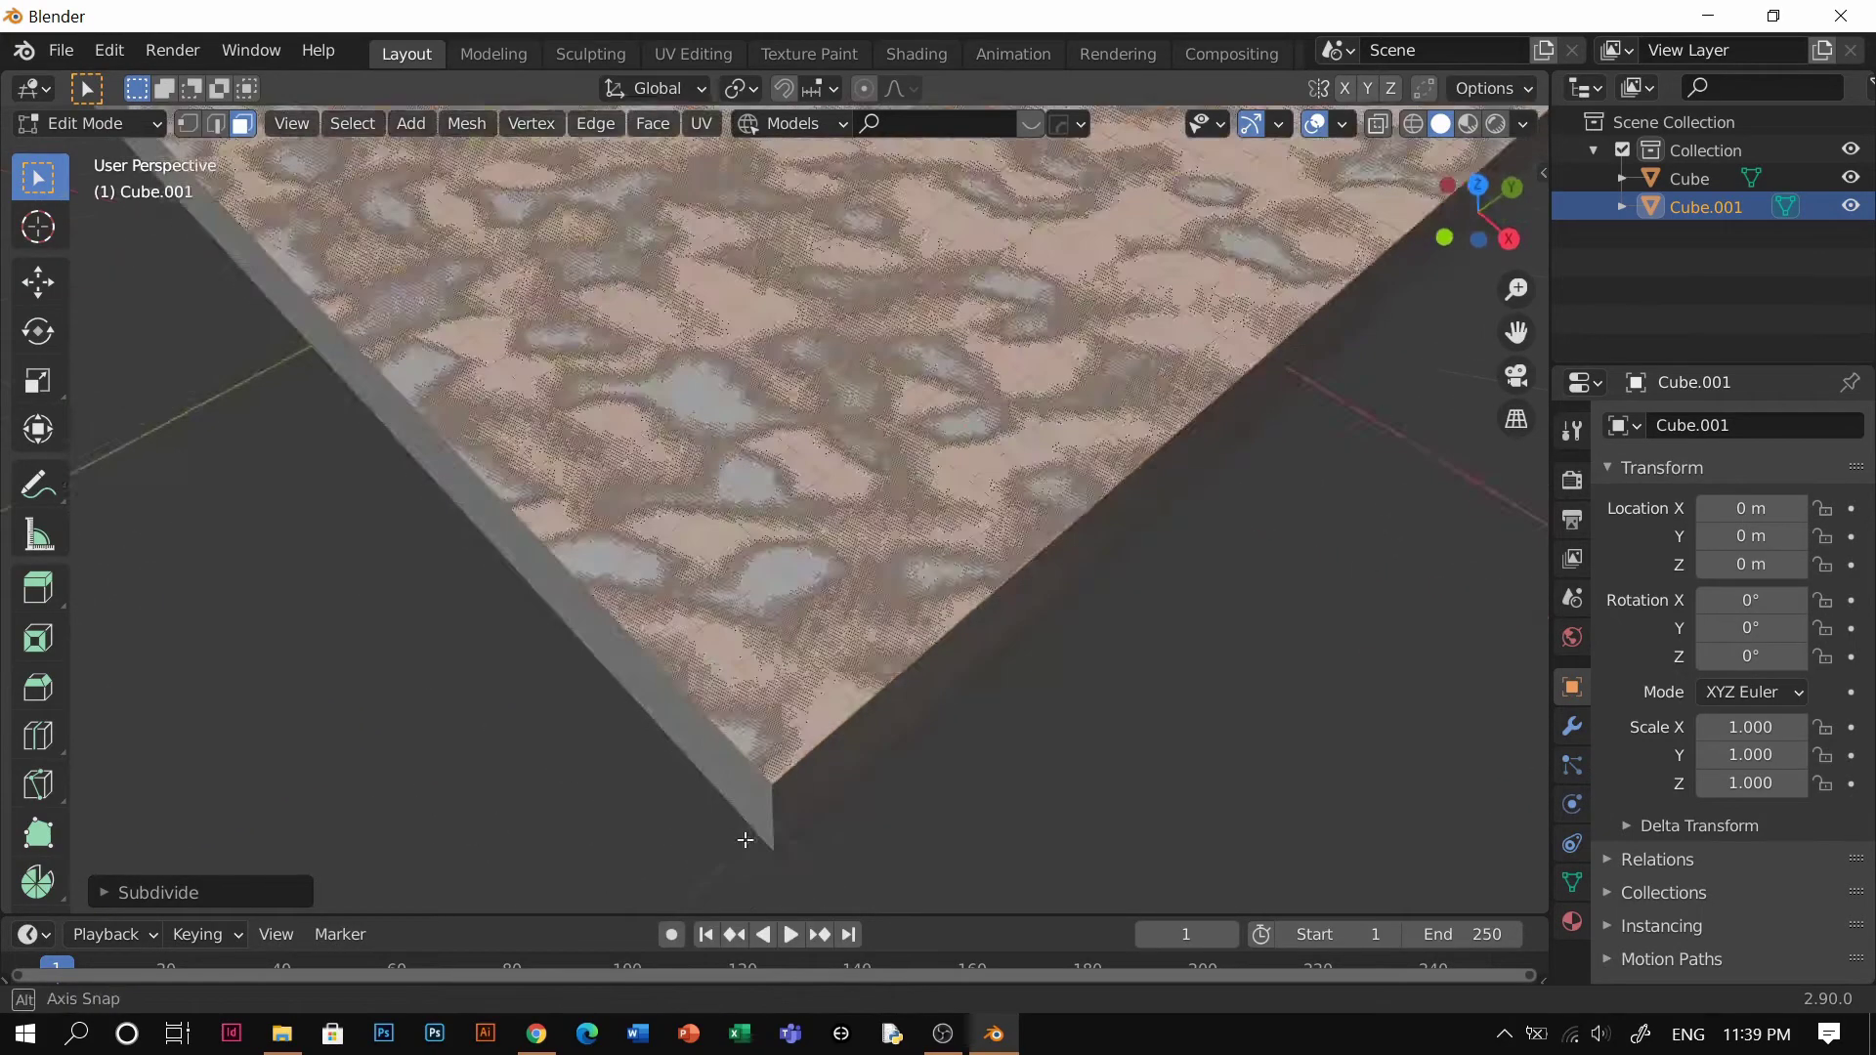
scroll(772, 789, up, 2)
scroll(780, 782, down, 3)
scroll(805, 749, down, 3)
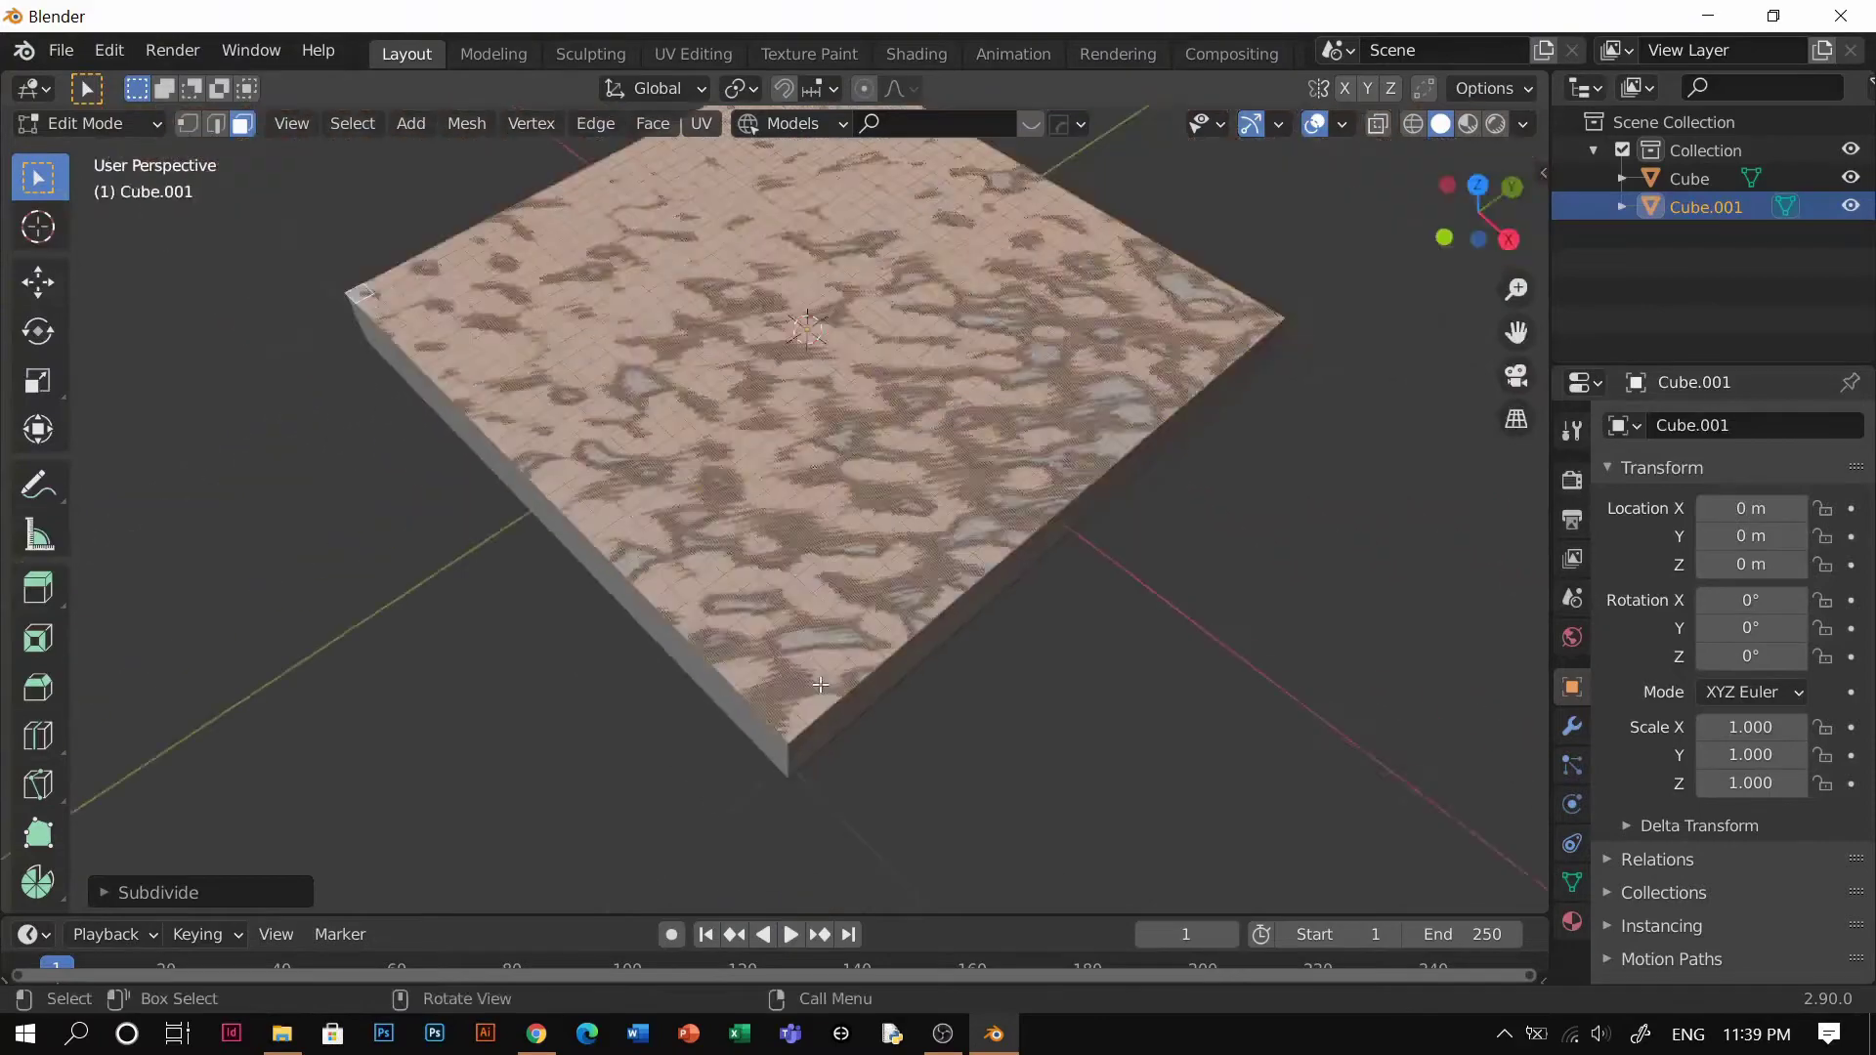
middle_drag(804, 684, 802, 611)
scroll(831, 694, up, 2)
scroll(801, 612, up, 2)
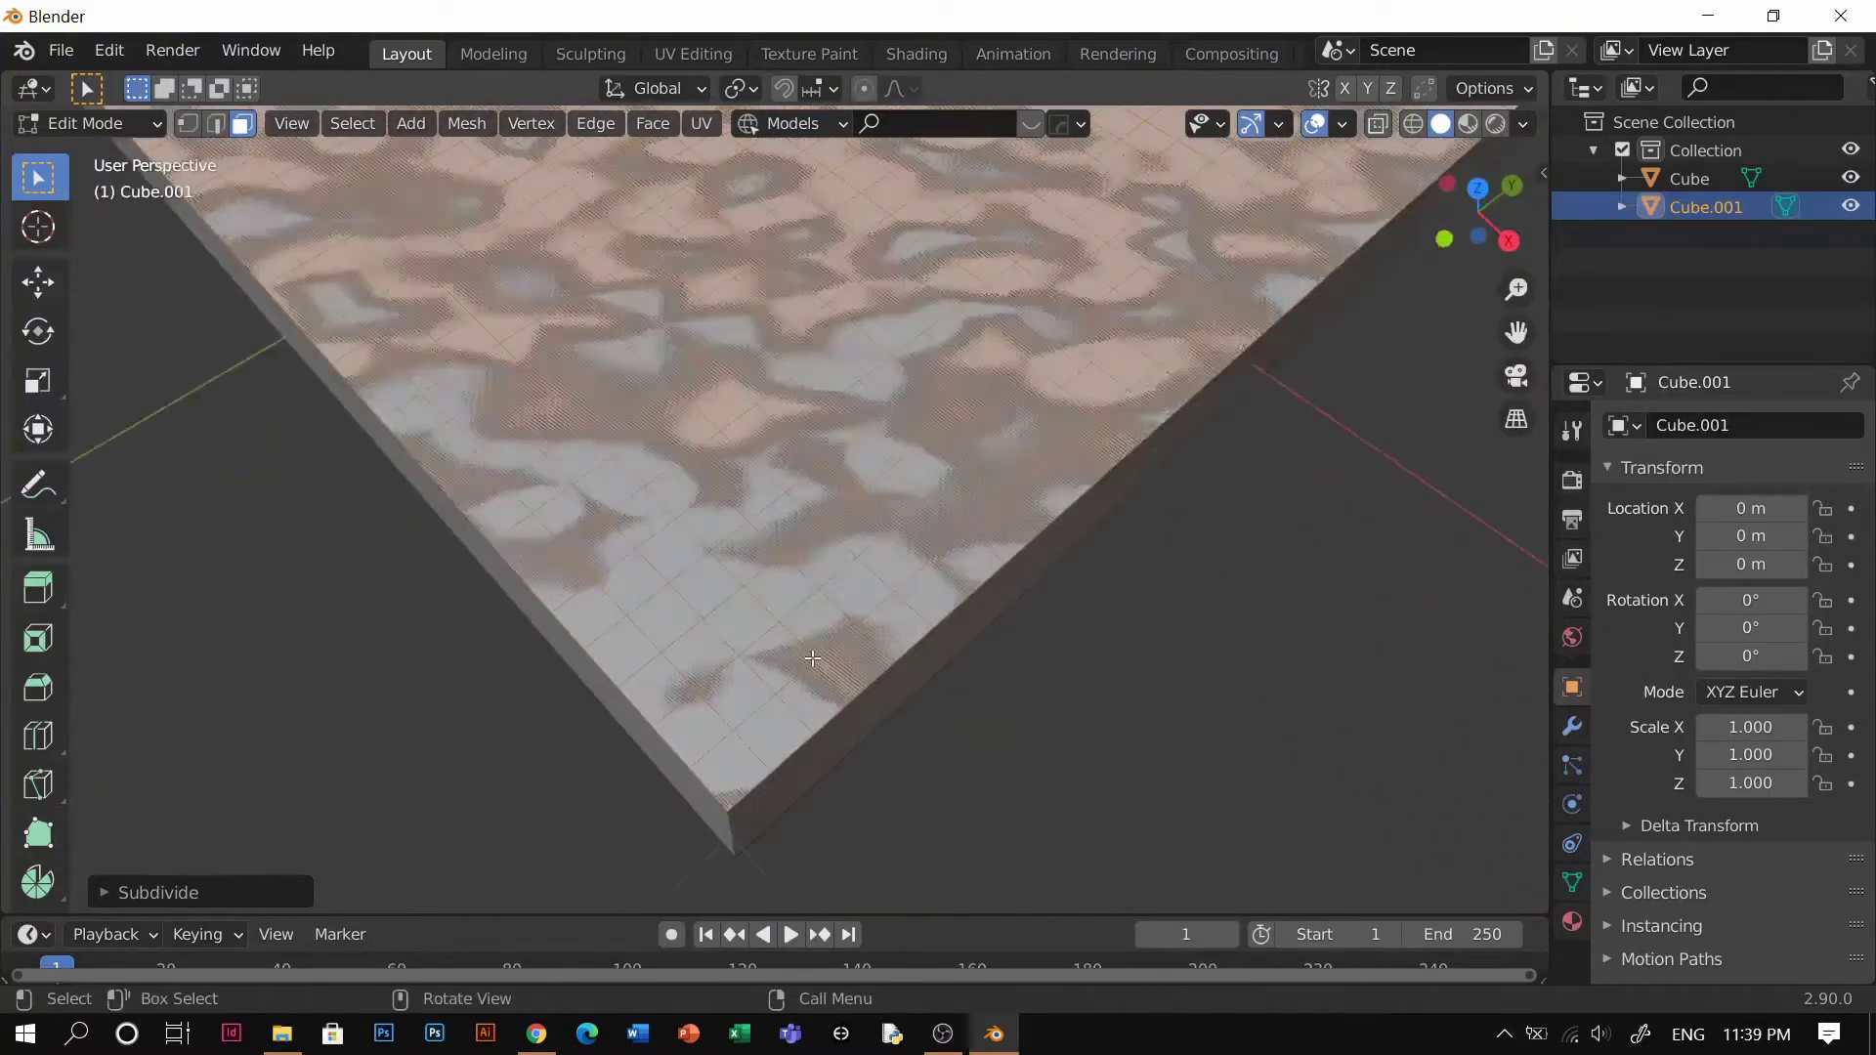
key(ctrl+Tab)
click(1024, 666)
scroll(774, 752, down, 3)
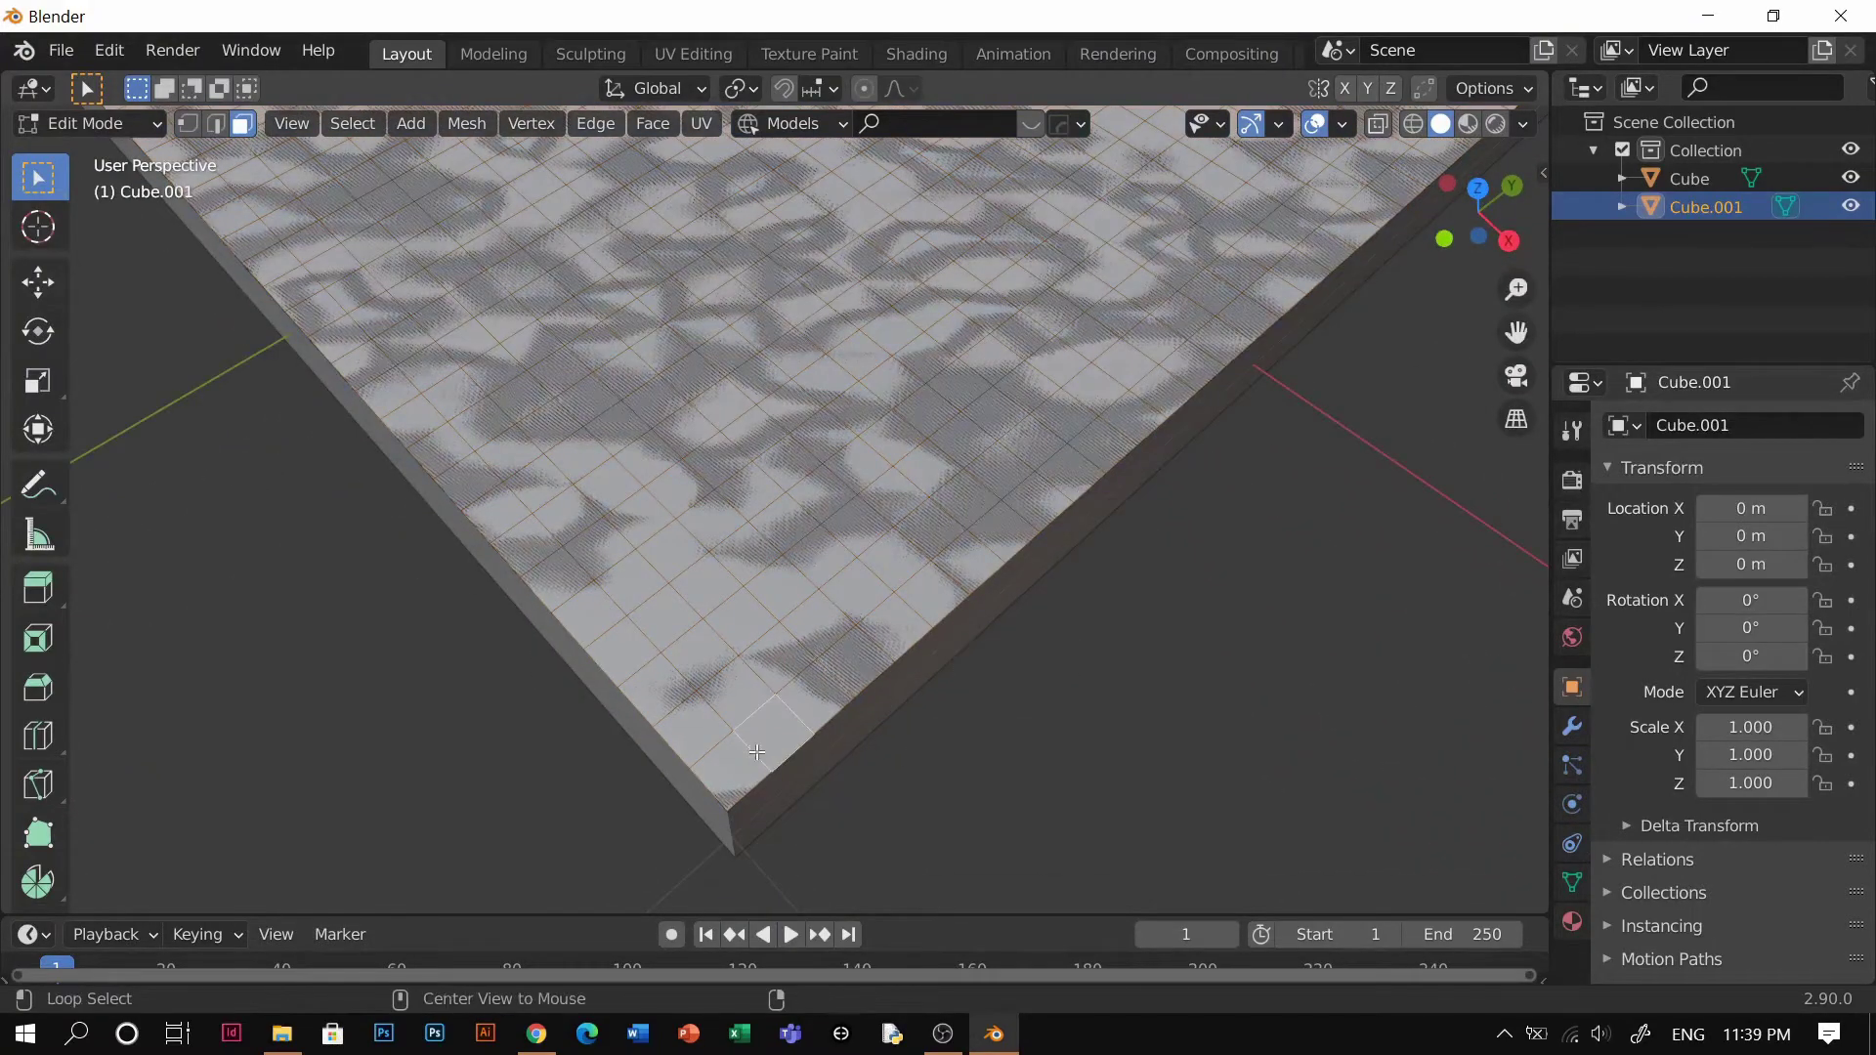
middle_drag(774, 753, 850, 665)
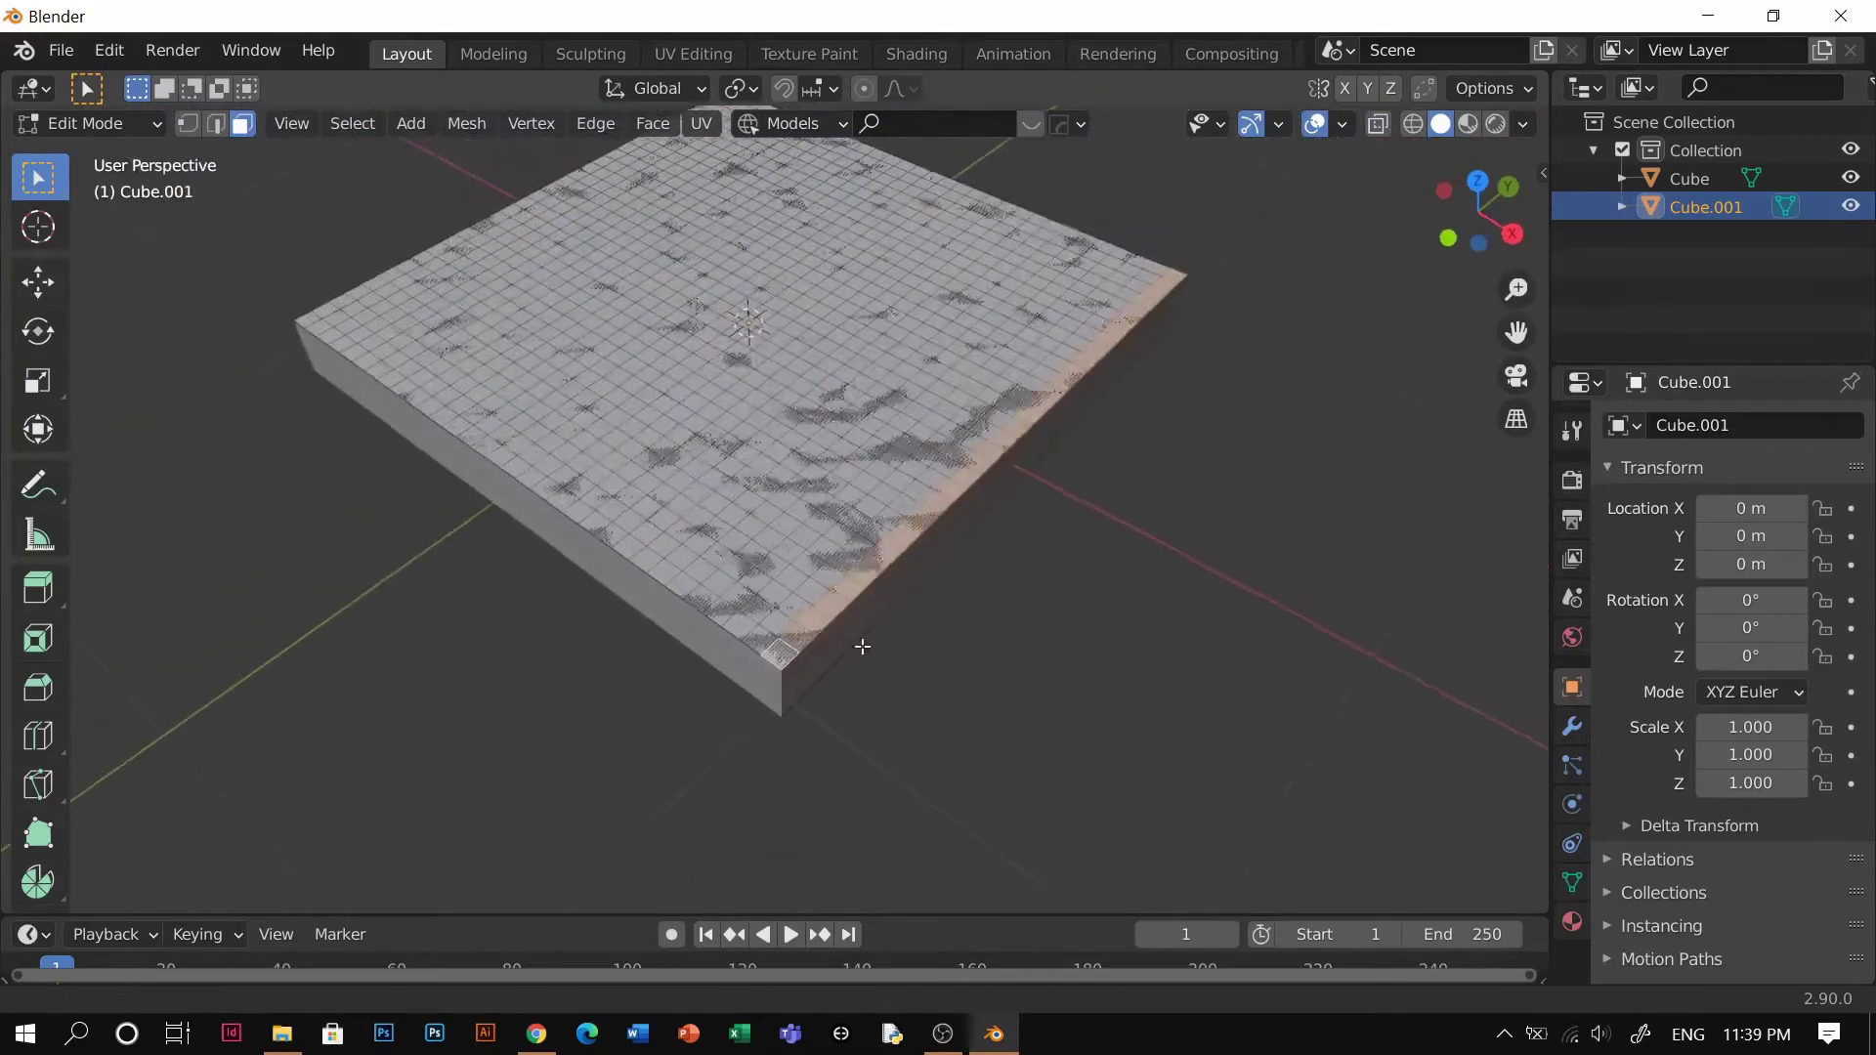
Add the adjoining border row of faces at the near corner to the selection
scroll(847, 723, up, 5)
shift+middle_drag(808, 754, 803, 711)
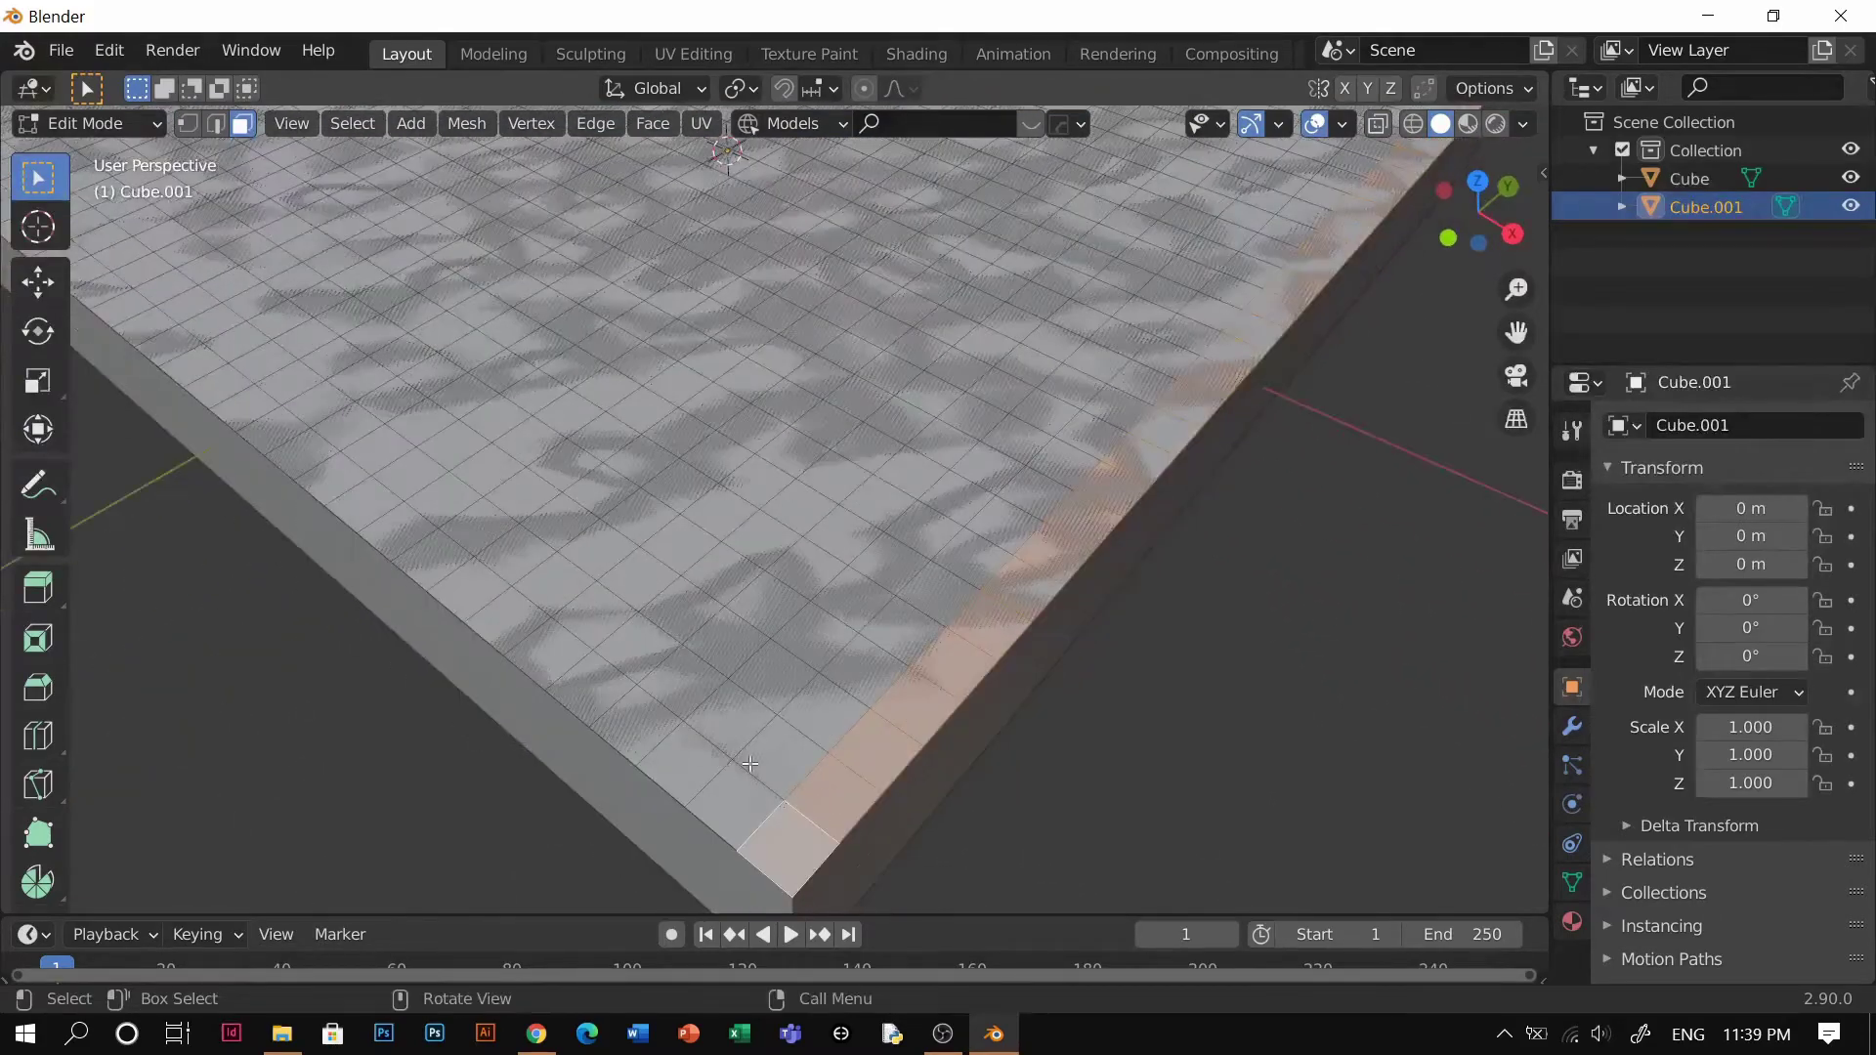
key(alt)
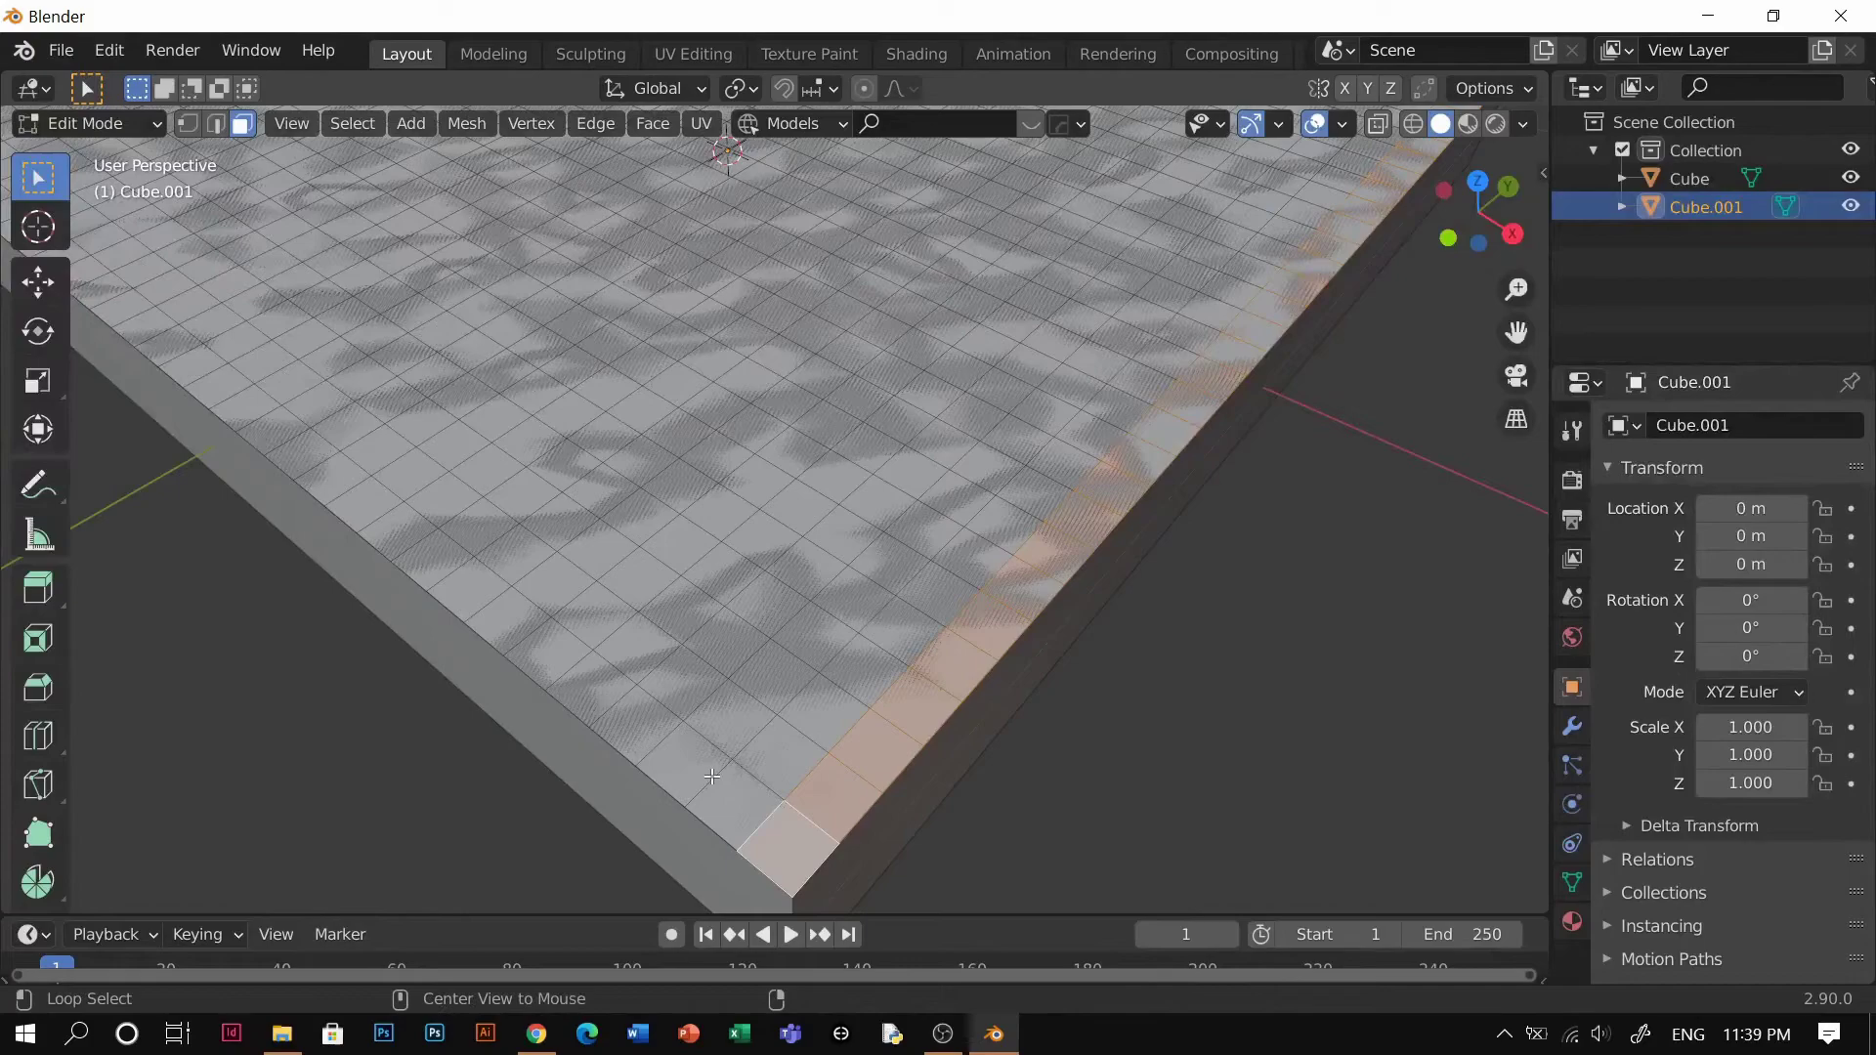
alt+shift+click(715, 780)
Extend the selection with the third border row of faces on the subdivided plane
scroll(712, 763, down, 4)
middle_drag(713, 762, 666, 635)
shift+middle_drag(666, 635, 503, 715)
scroll(879, 684, up, 4)
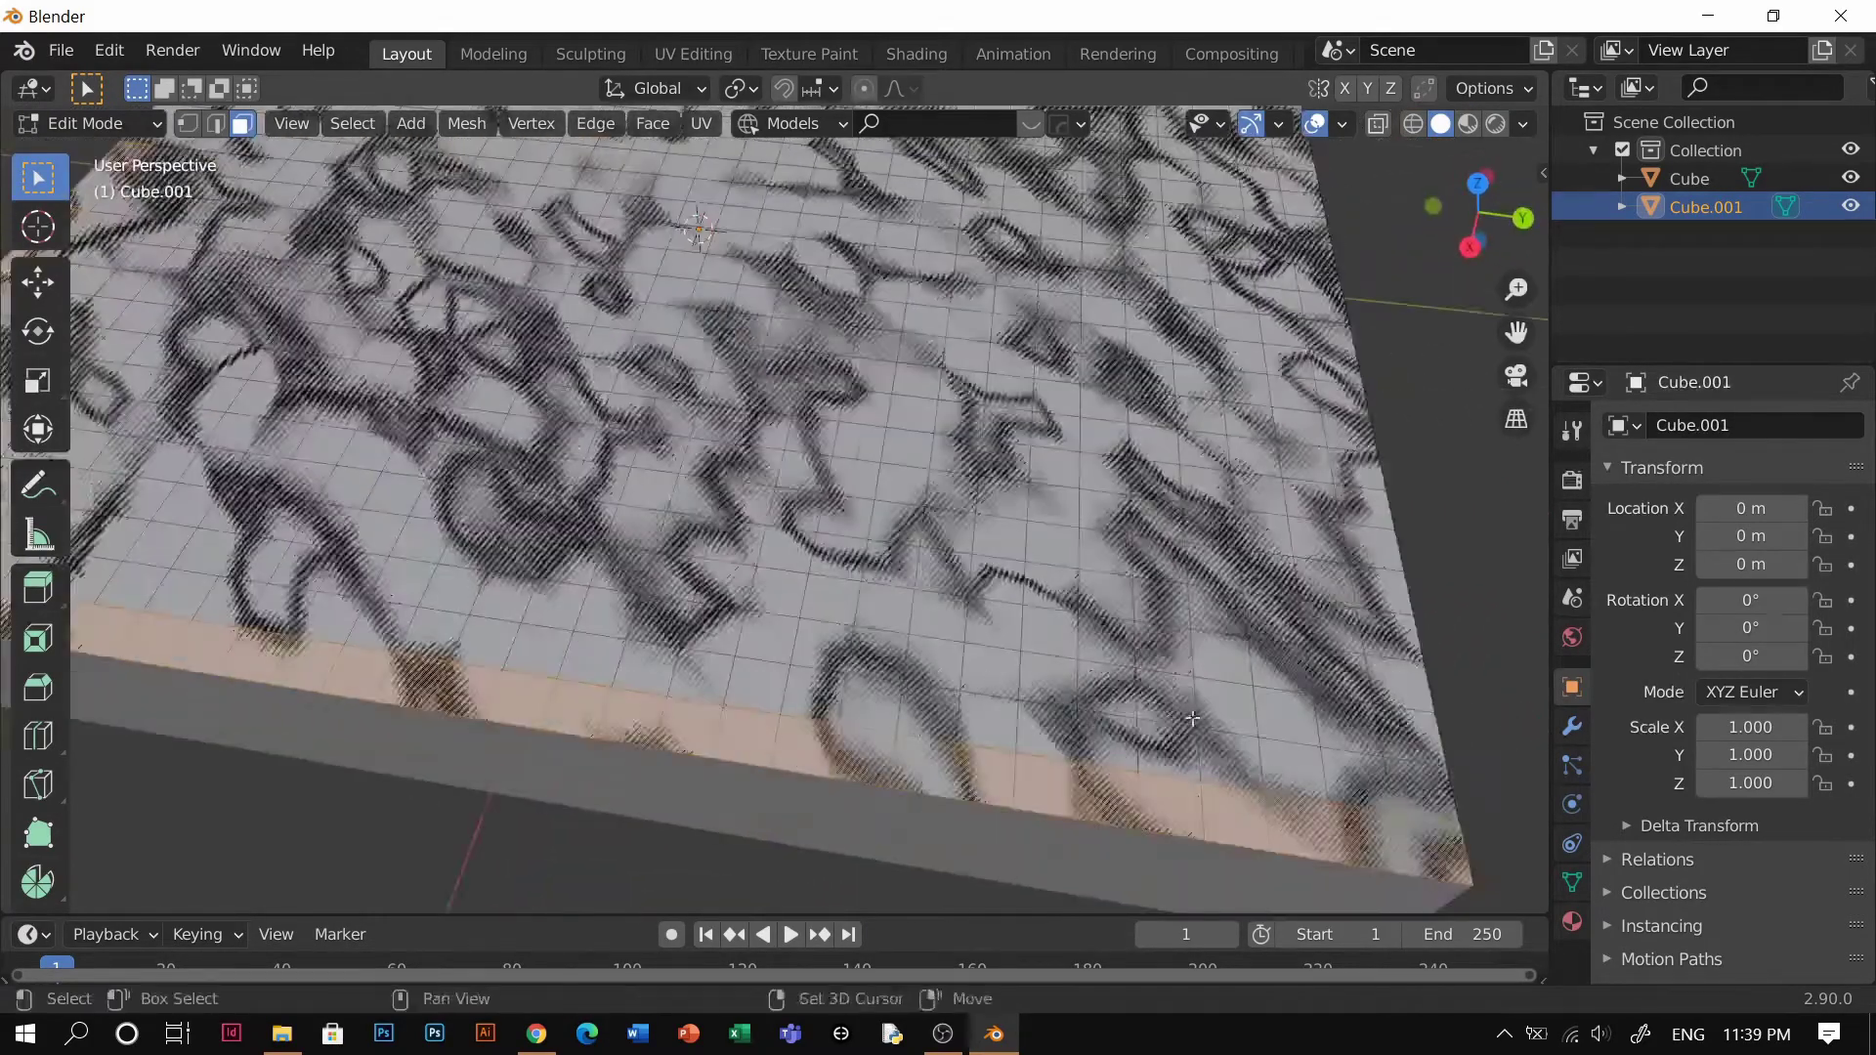
shift+middle_drag(1154, 748, 1063, 652)
alt+shift+click(1044, 657)
Add the remaining border row of faces to complete the selection around the plane's whole perimeter
scroll(1044, 657, down, 4)
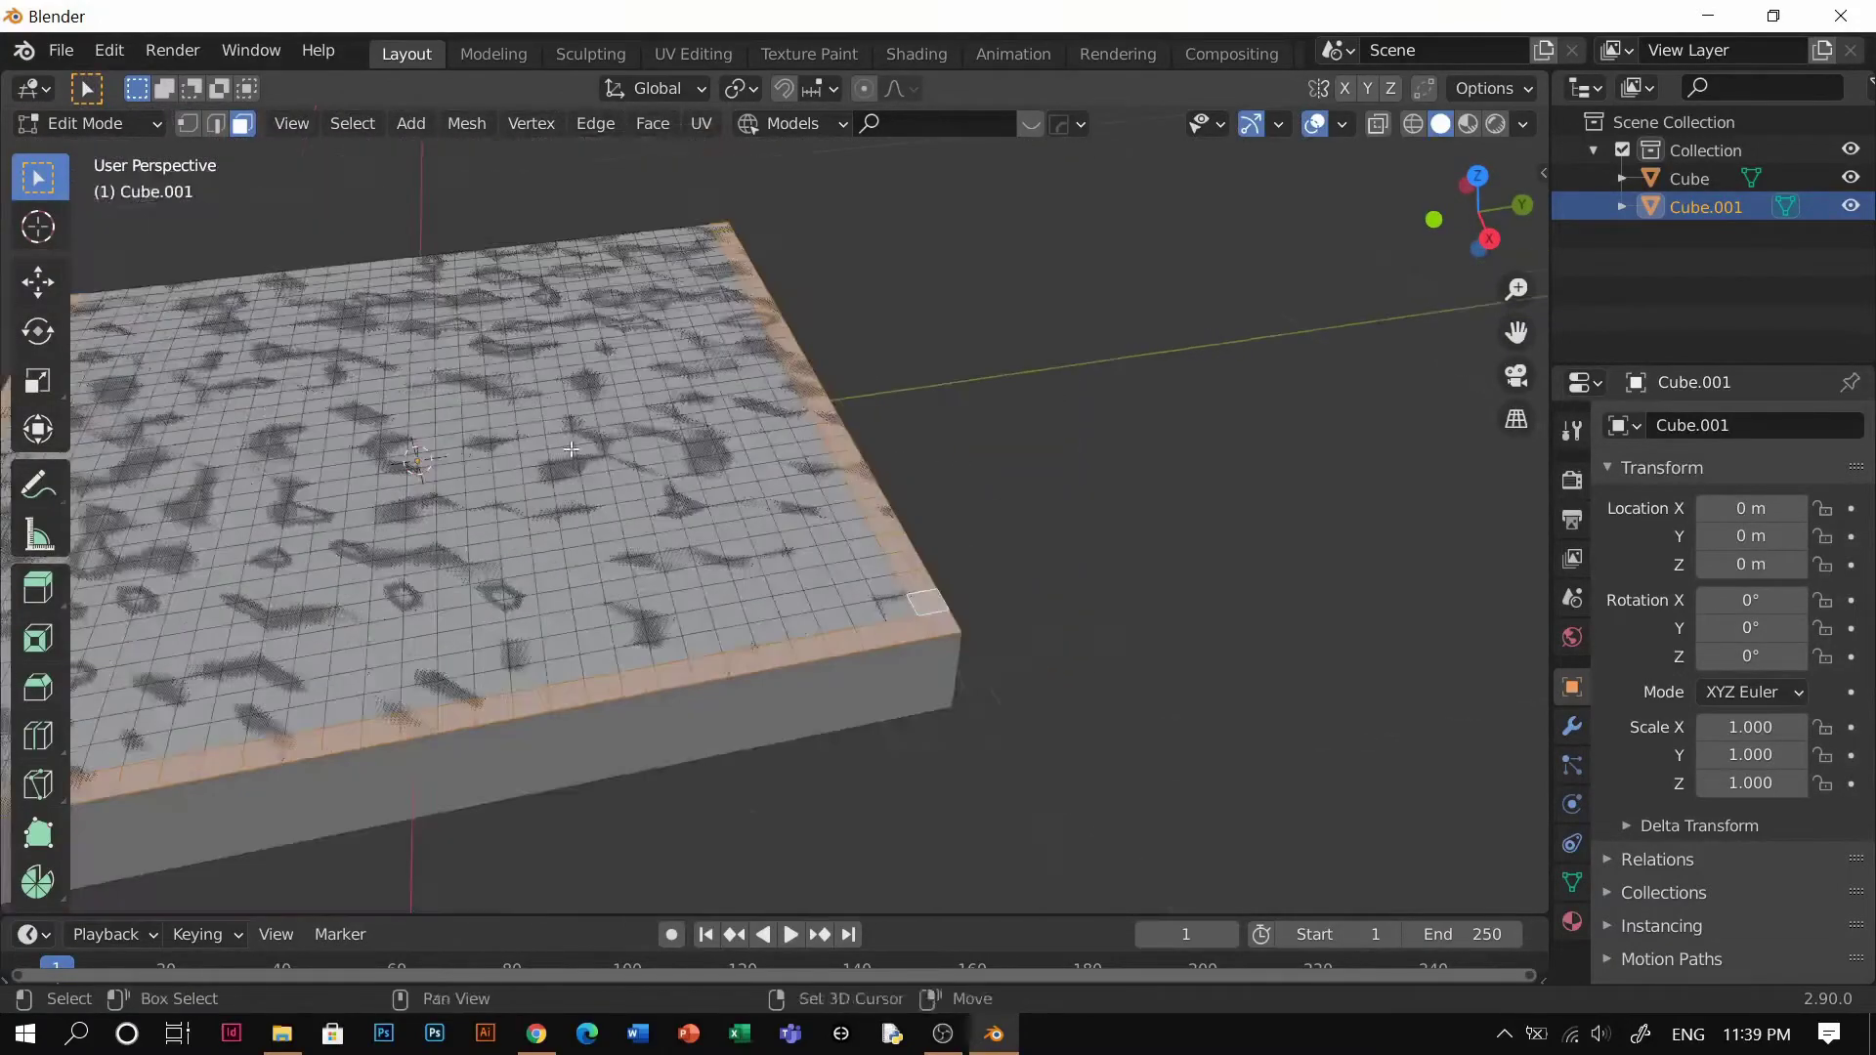
shift+middle_drag(460, 401, 929, 596)
scroll(662, 506, up, 4)
scroll(663, 505, up, 2)
middle_drag(618, 728, 788, 696)
scroll(787, 696, up, 1)
scroll(787, 696, down, 2)
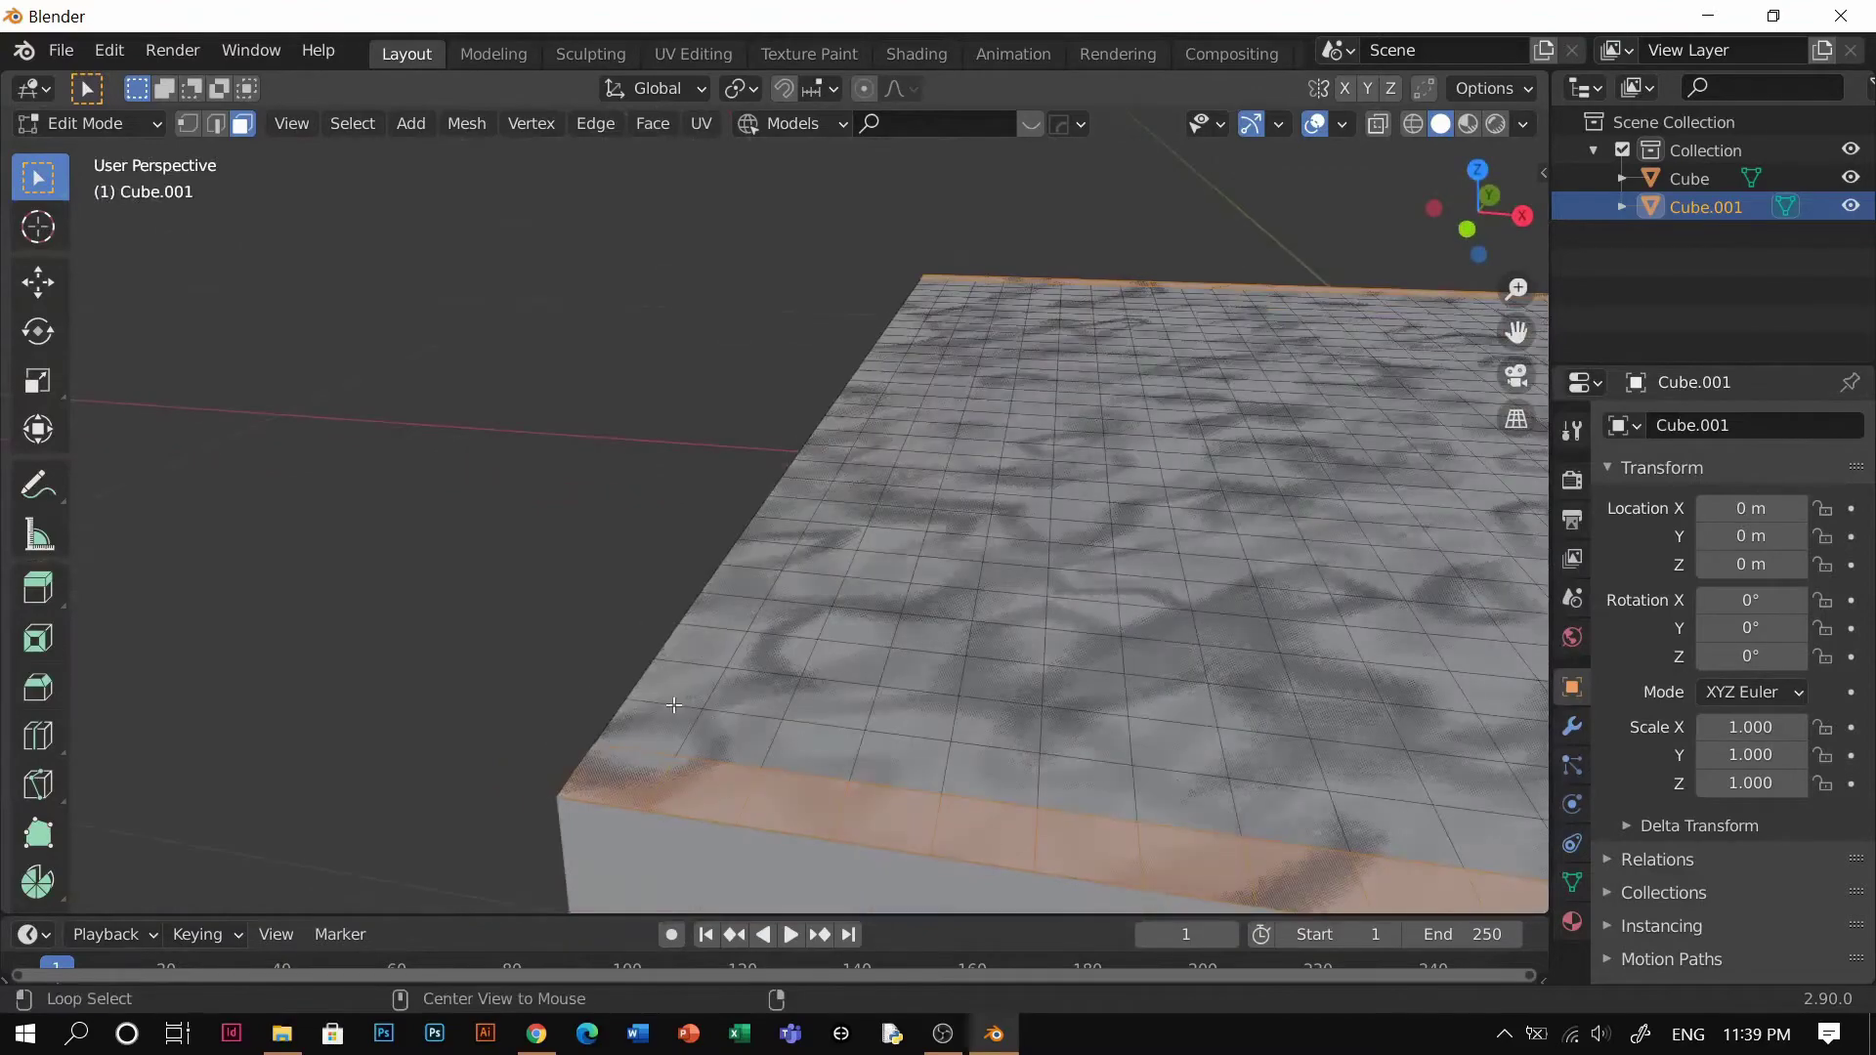
scroll(673, 705, down, 3)
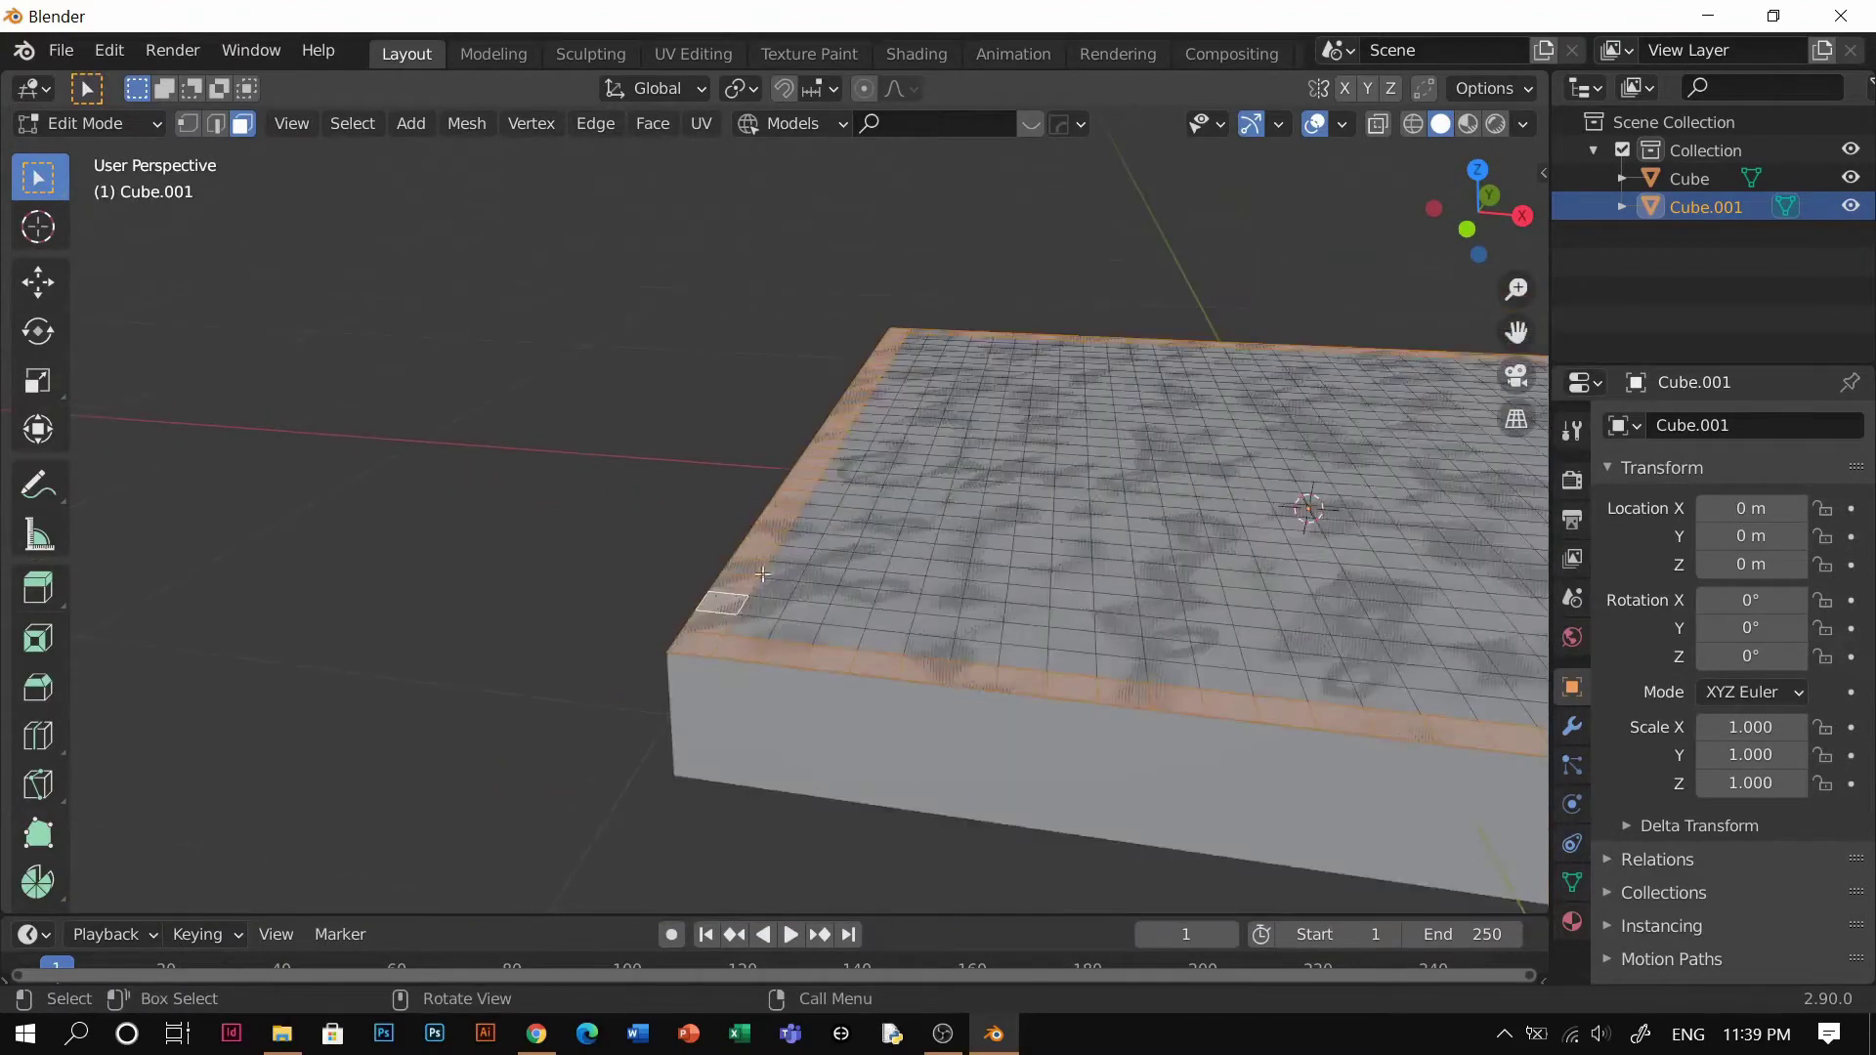
scroll(920, 569, down, 2)
shift+middle_drag(1222, 547, 829, 584)
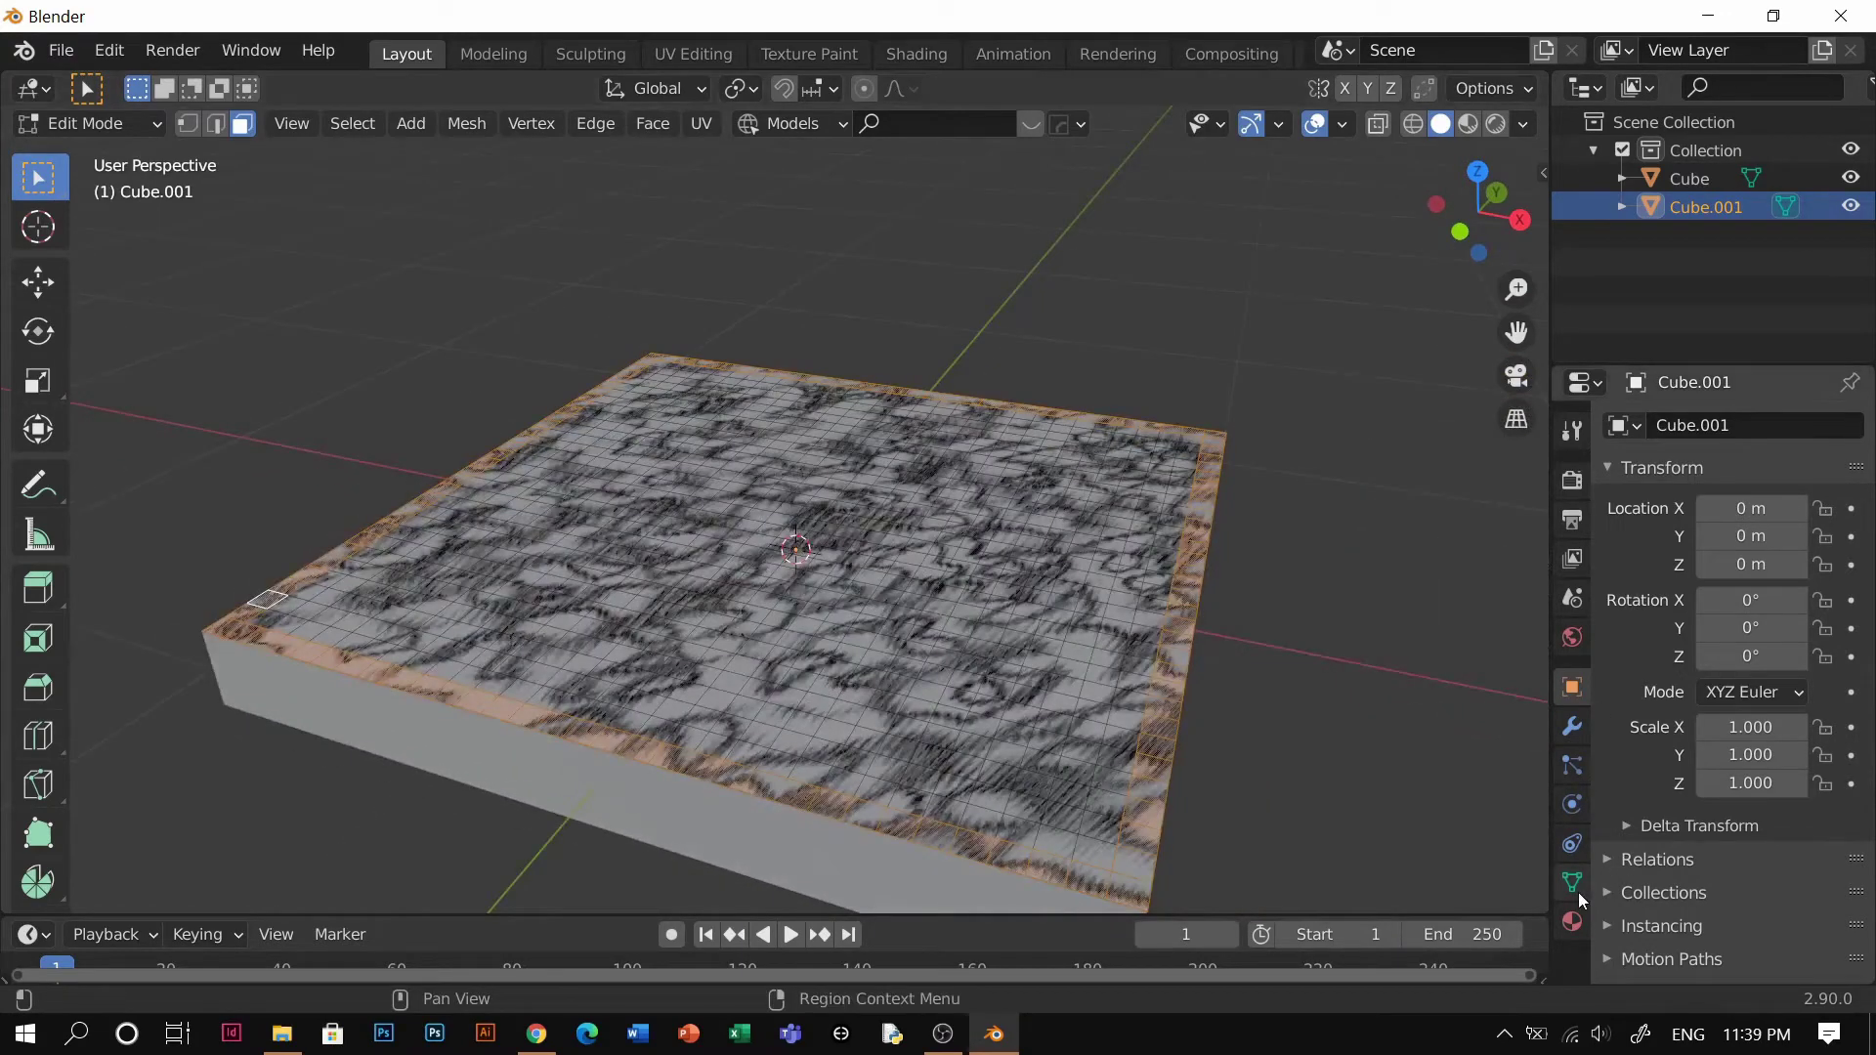
Create a vertex group from the selected border faces and check it by deselecting and reselecting them
click(1574, 883)
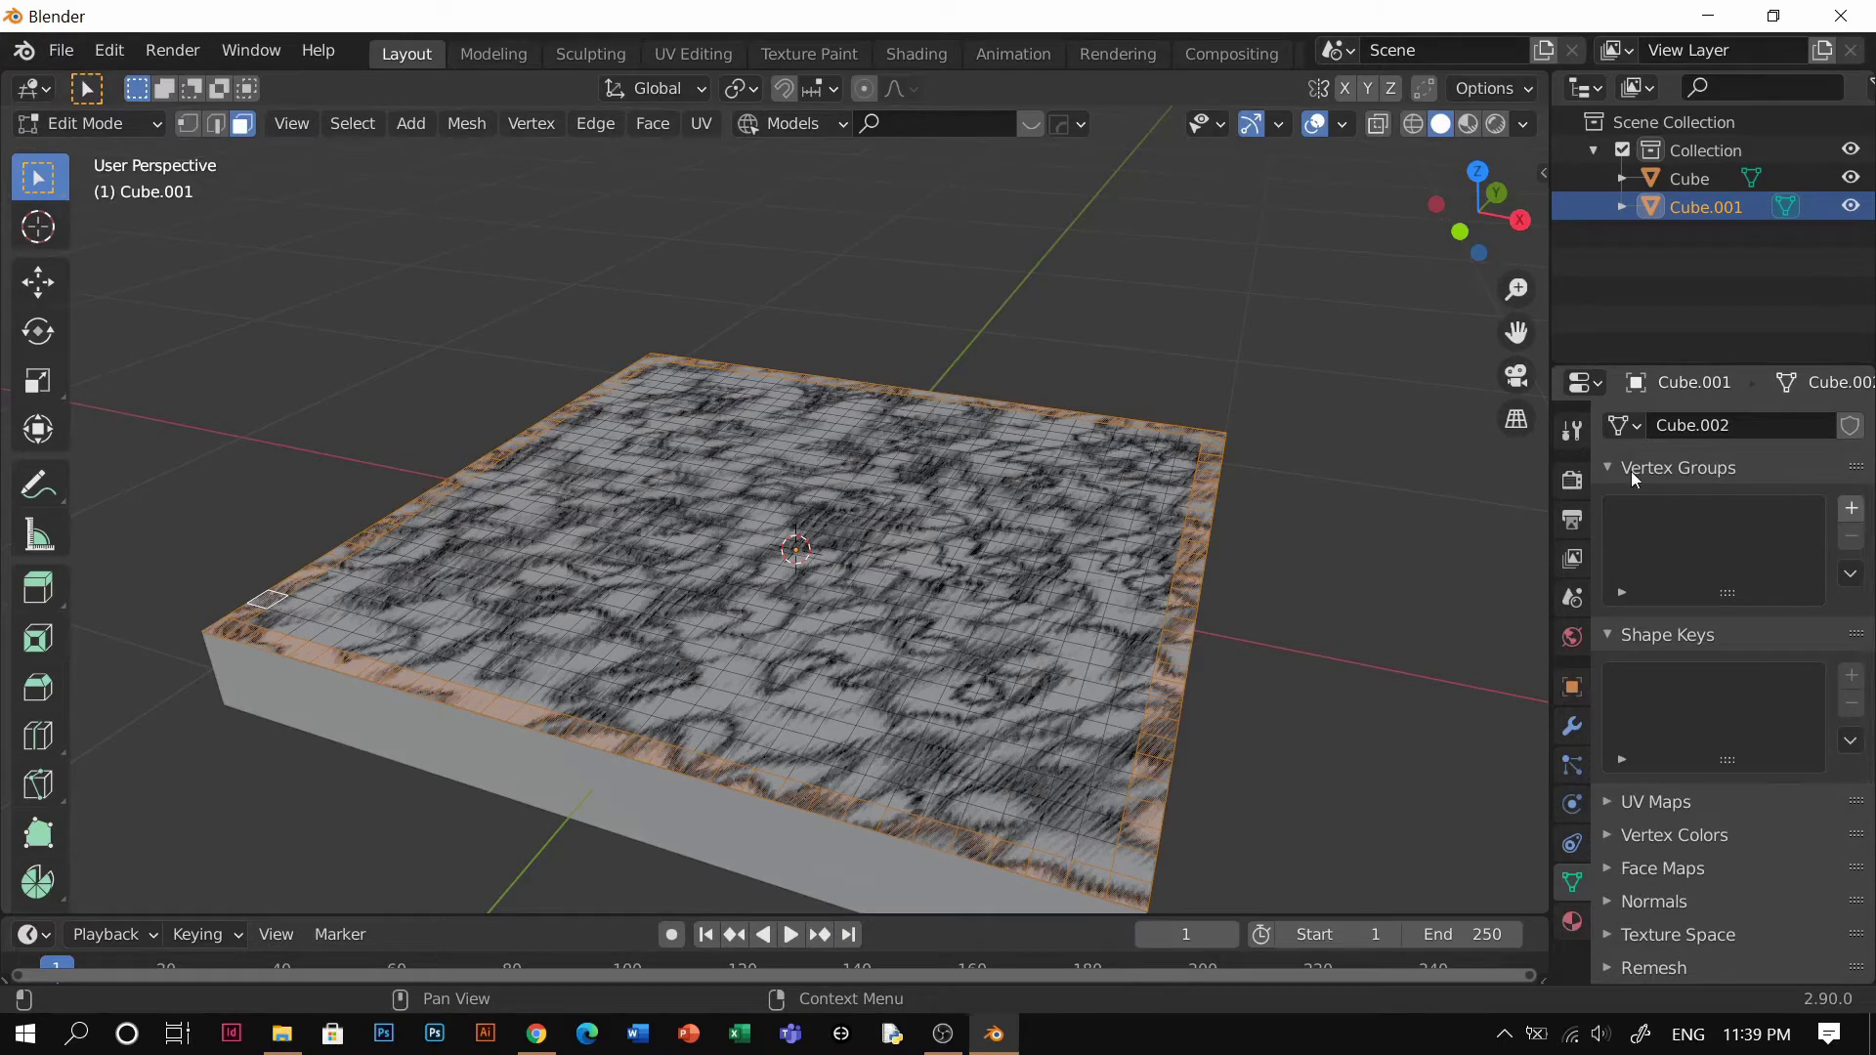
click(1852, 508)
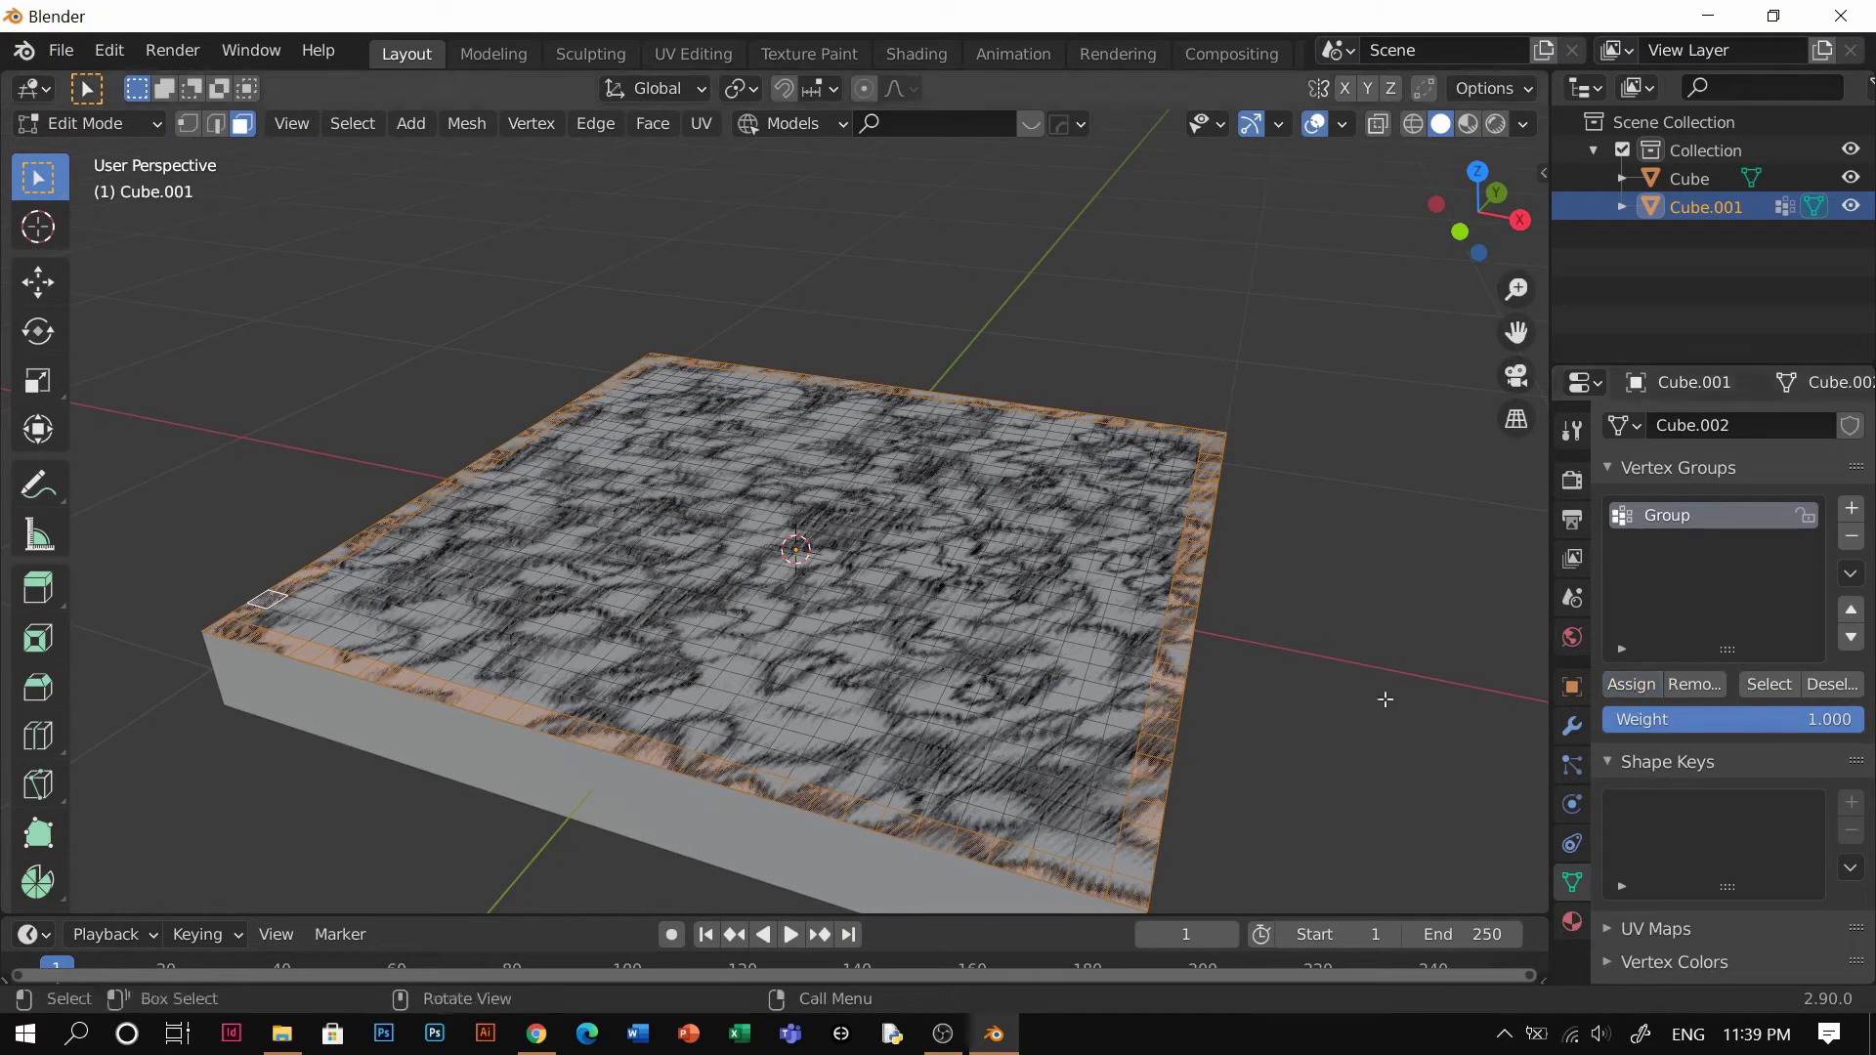
click(1820, 684)
click(1769, 684)
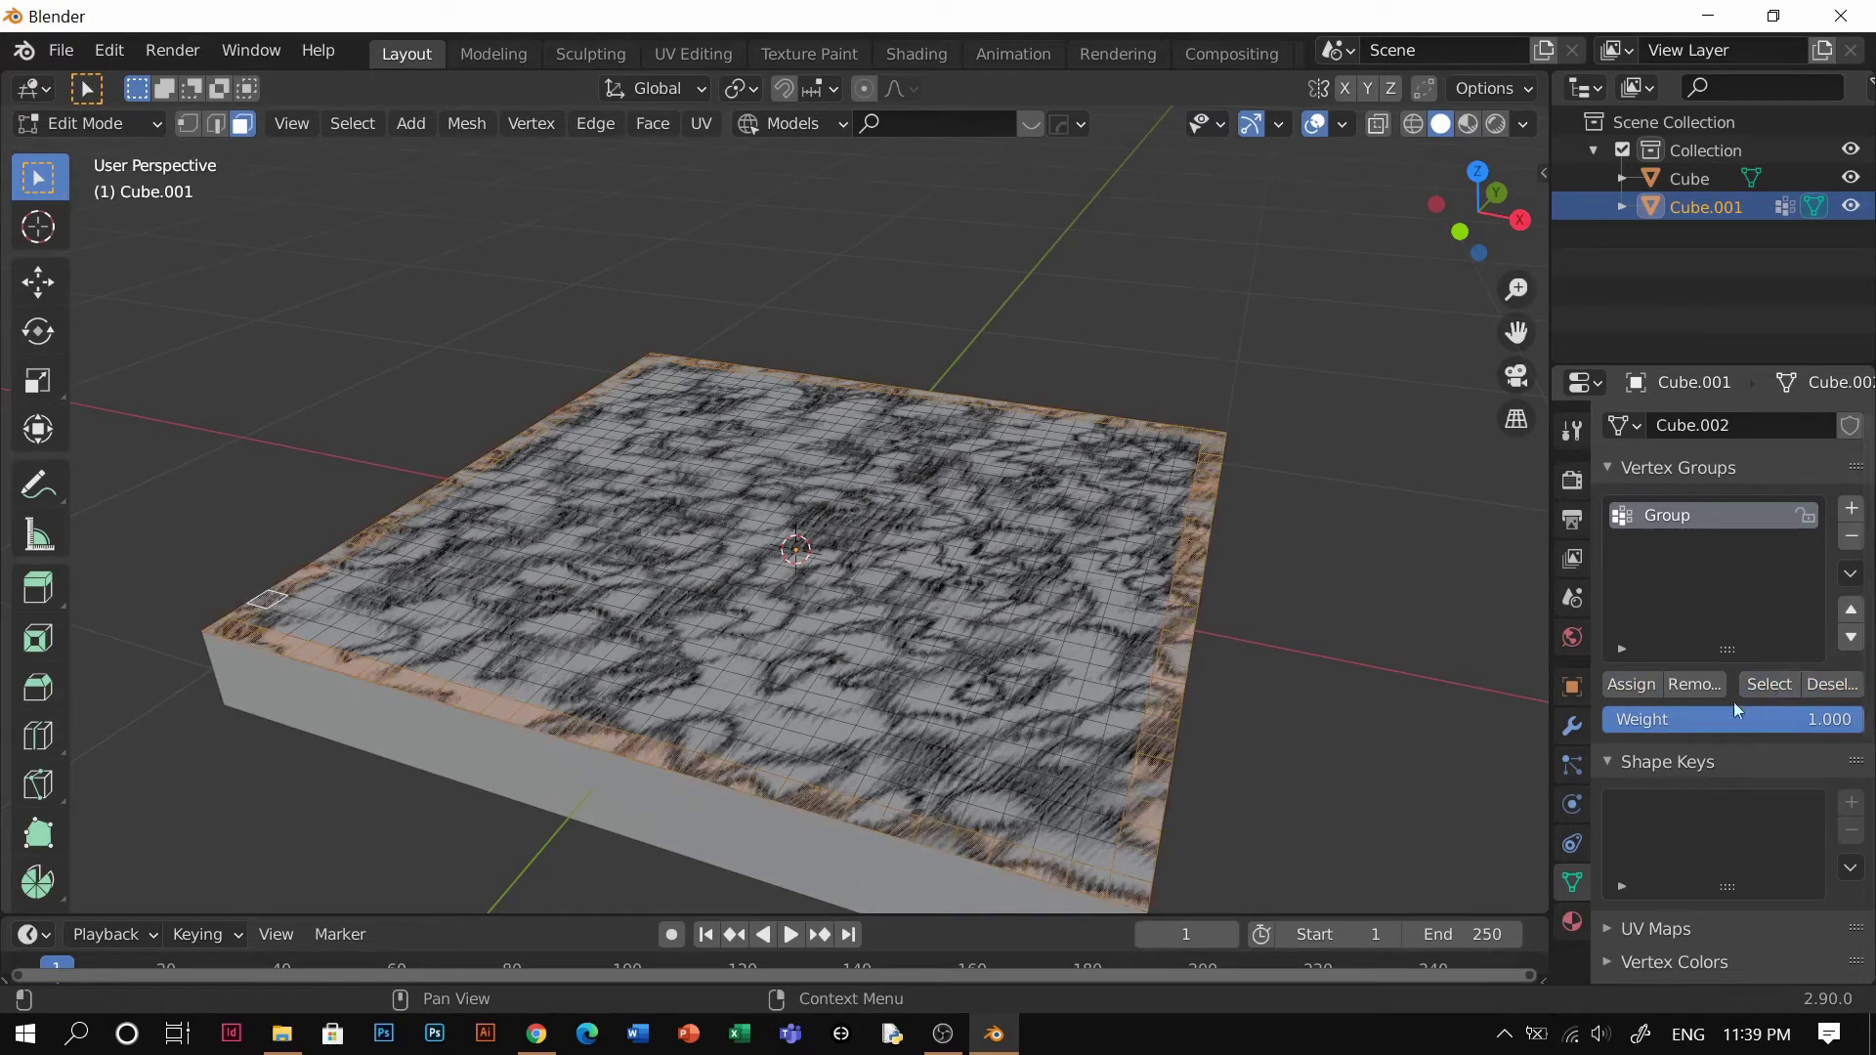
click(1834, 684)
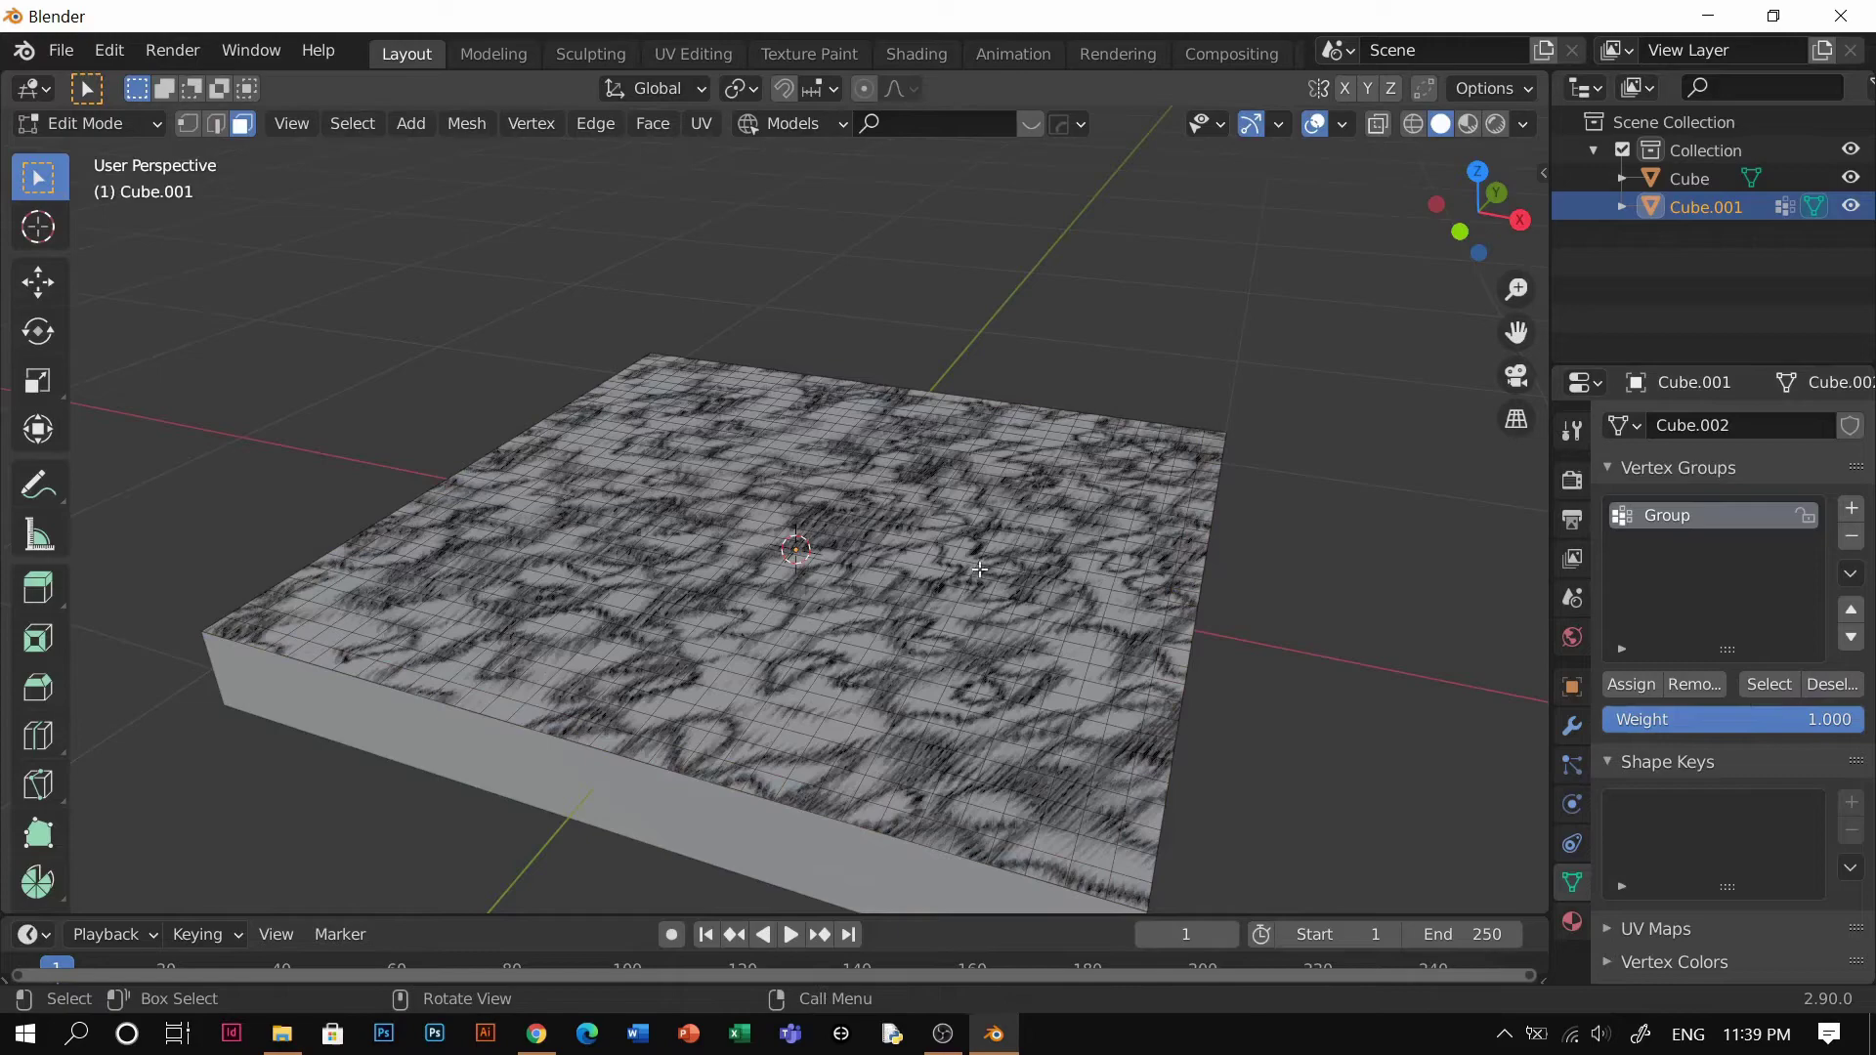
Return to Object Mode and select the subdivided top plane
key(Tab)
click(973, 350)
click(1154, 370)
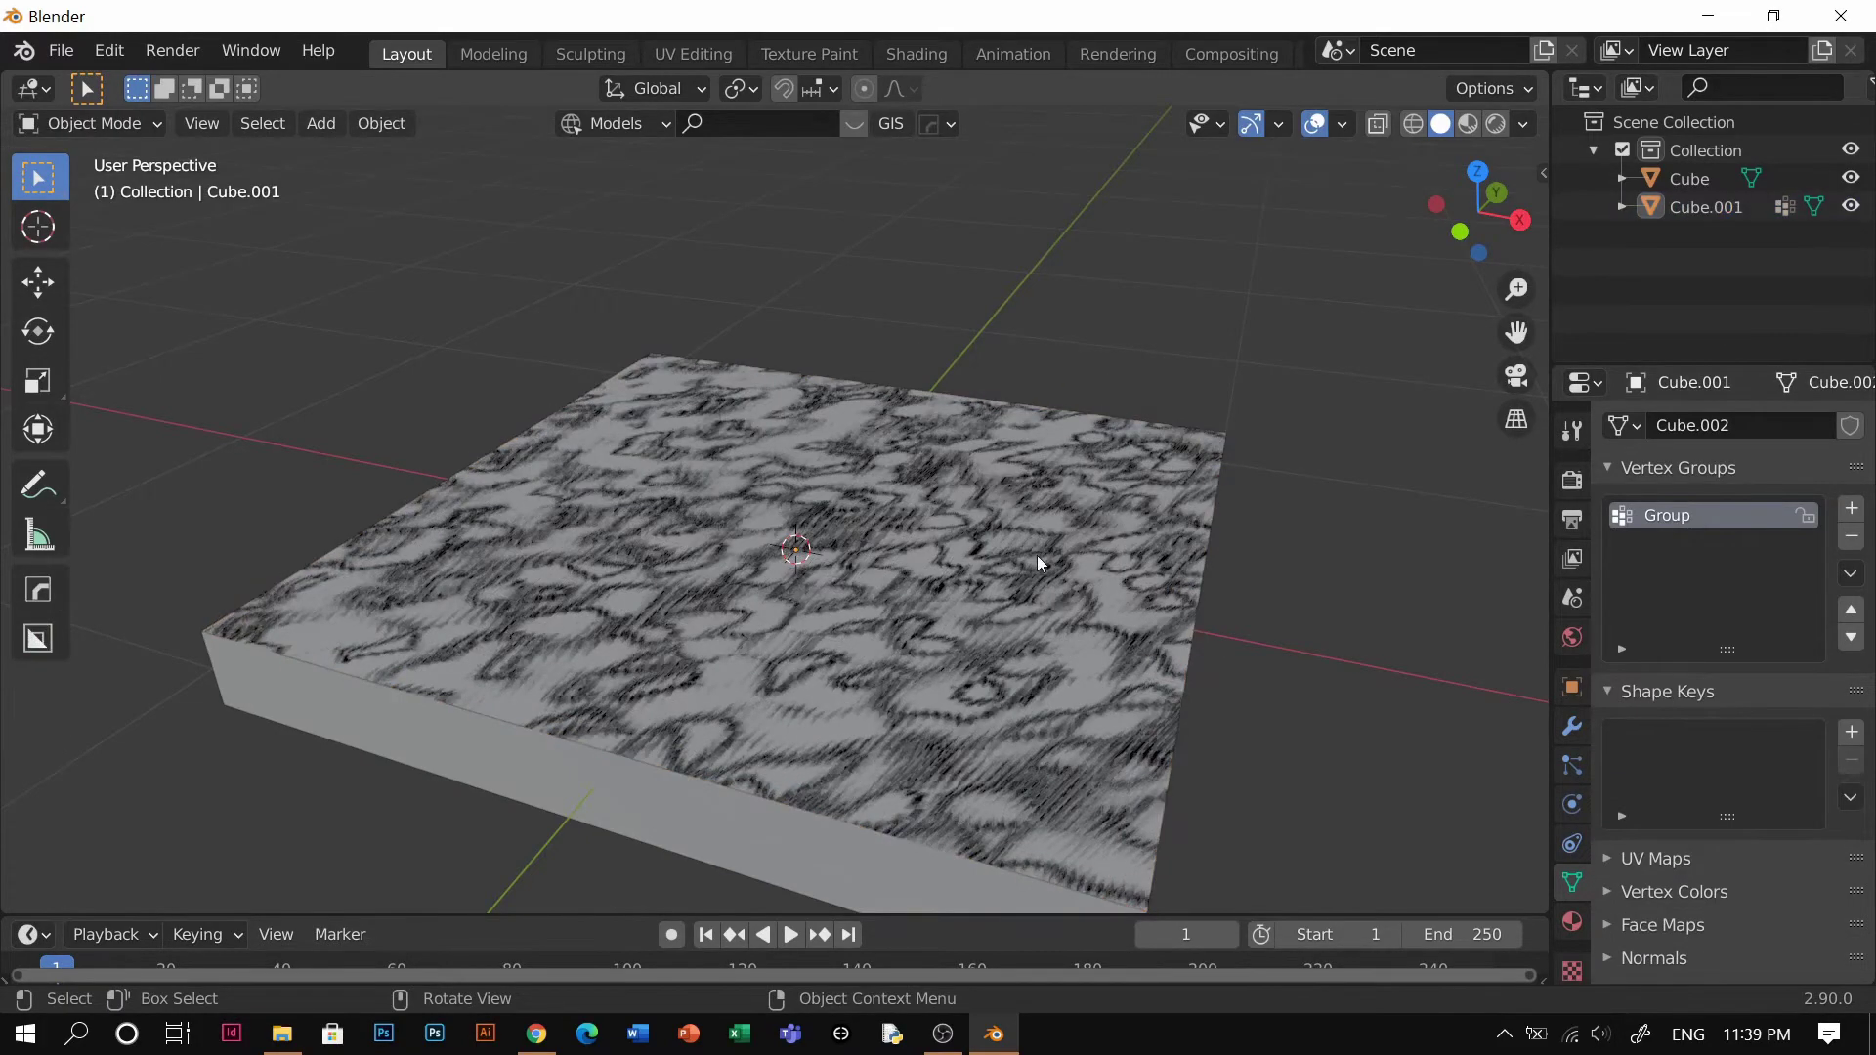
middle_drag(997, 589, 899, 614)
click(934, 575)
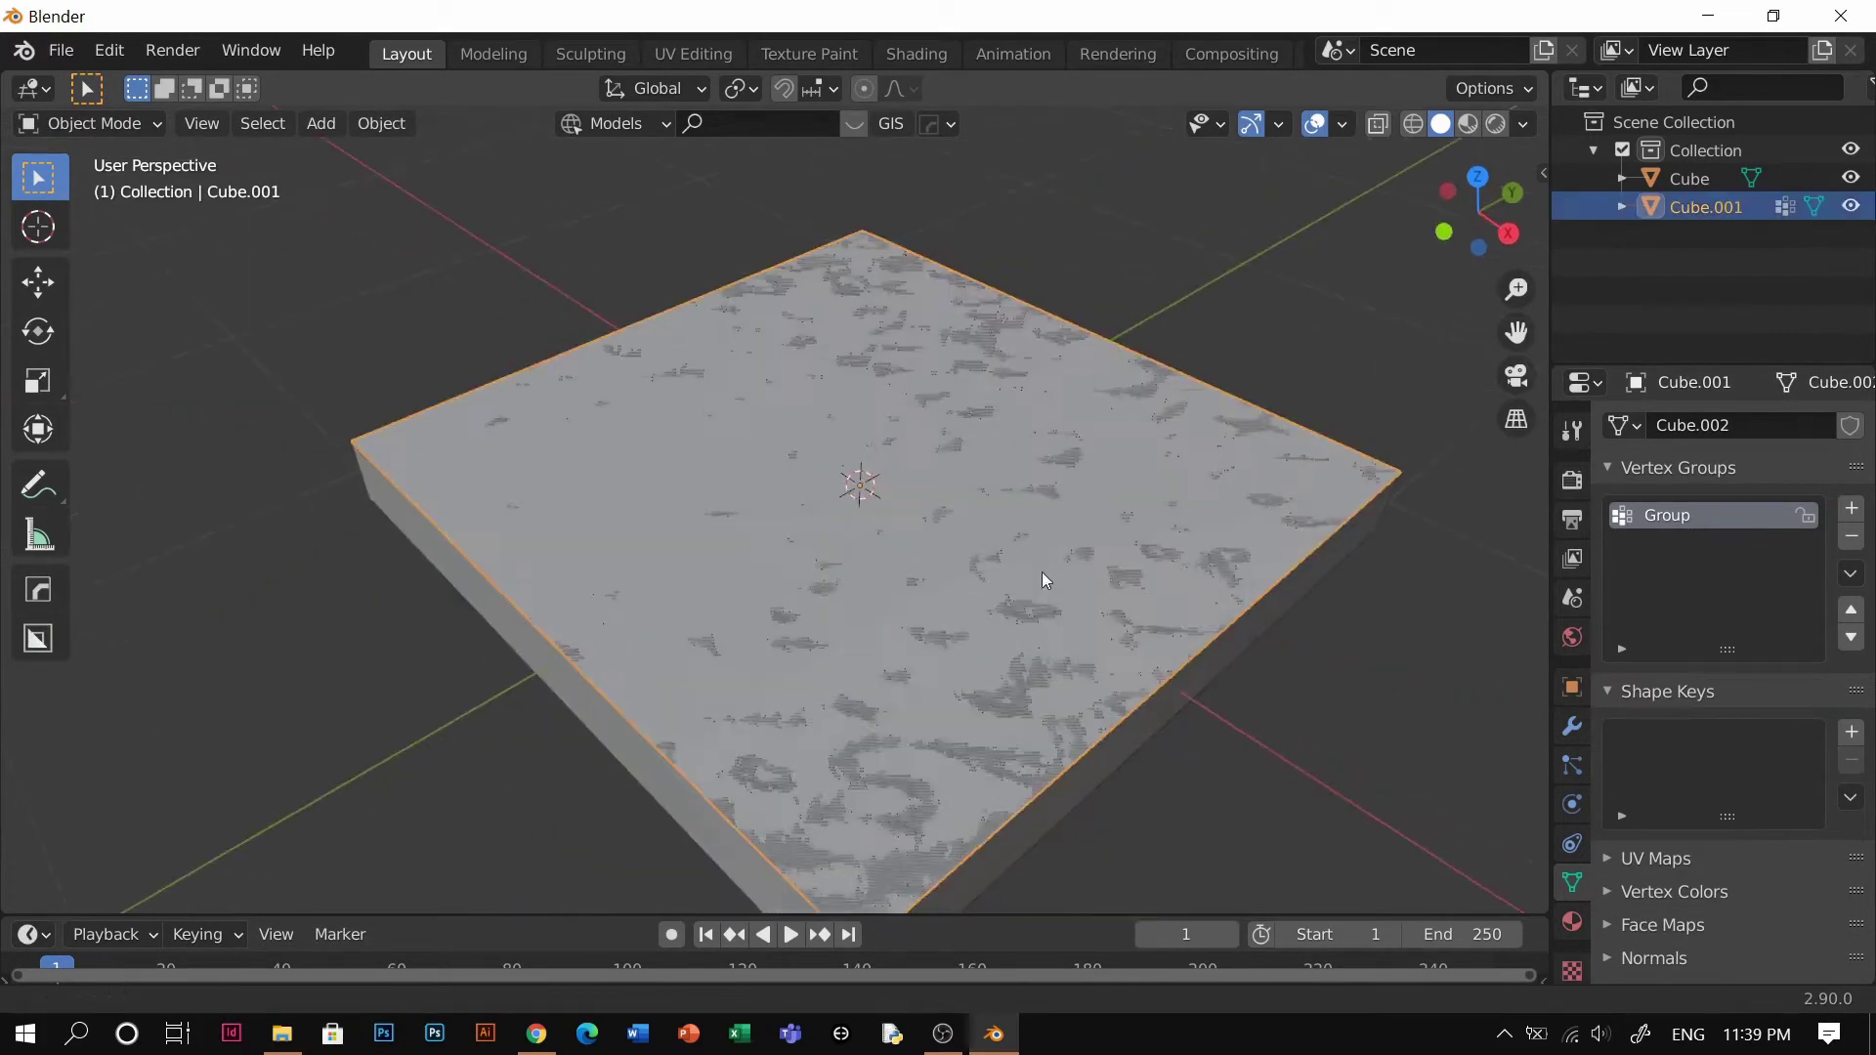
shift+middle_drag(1042, 573, 856, 492)
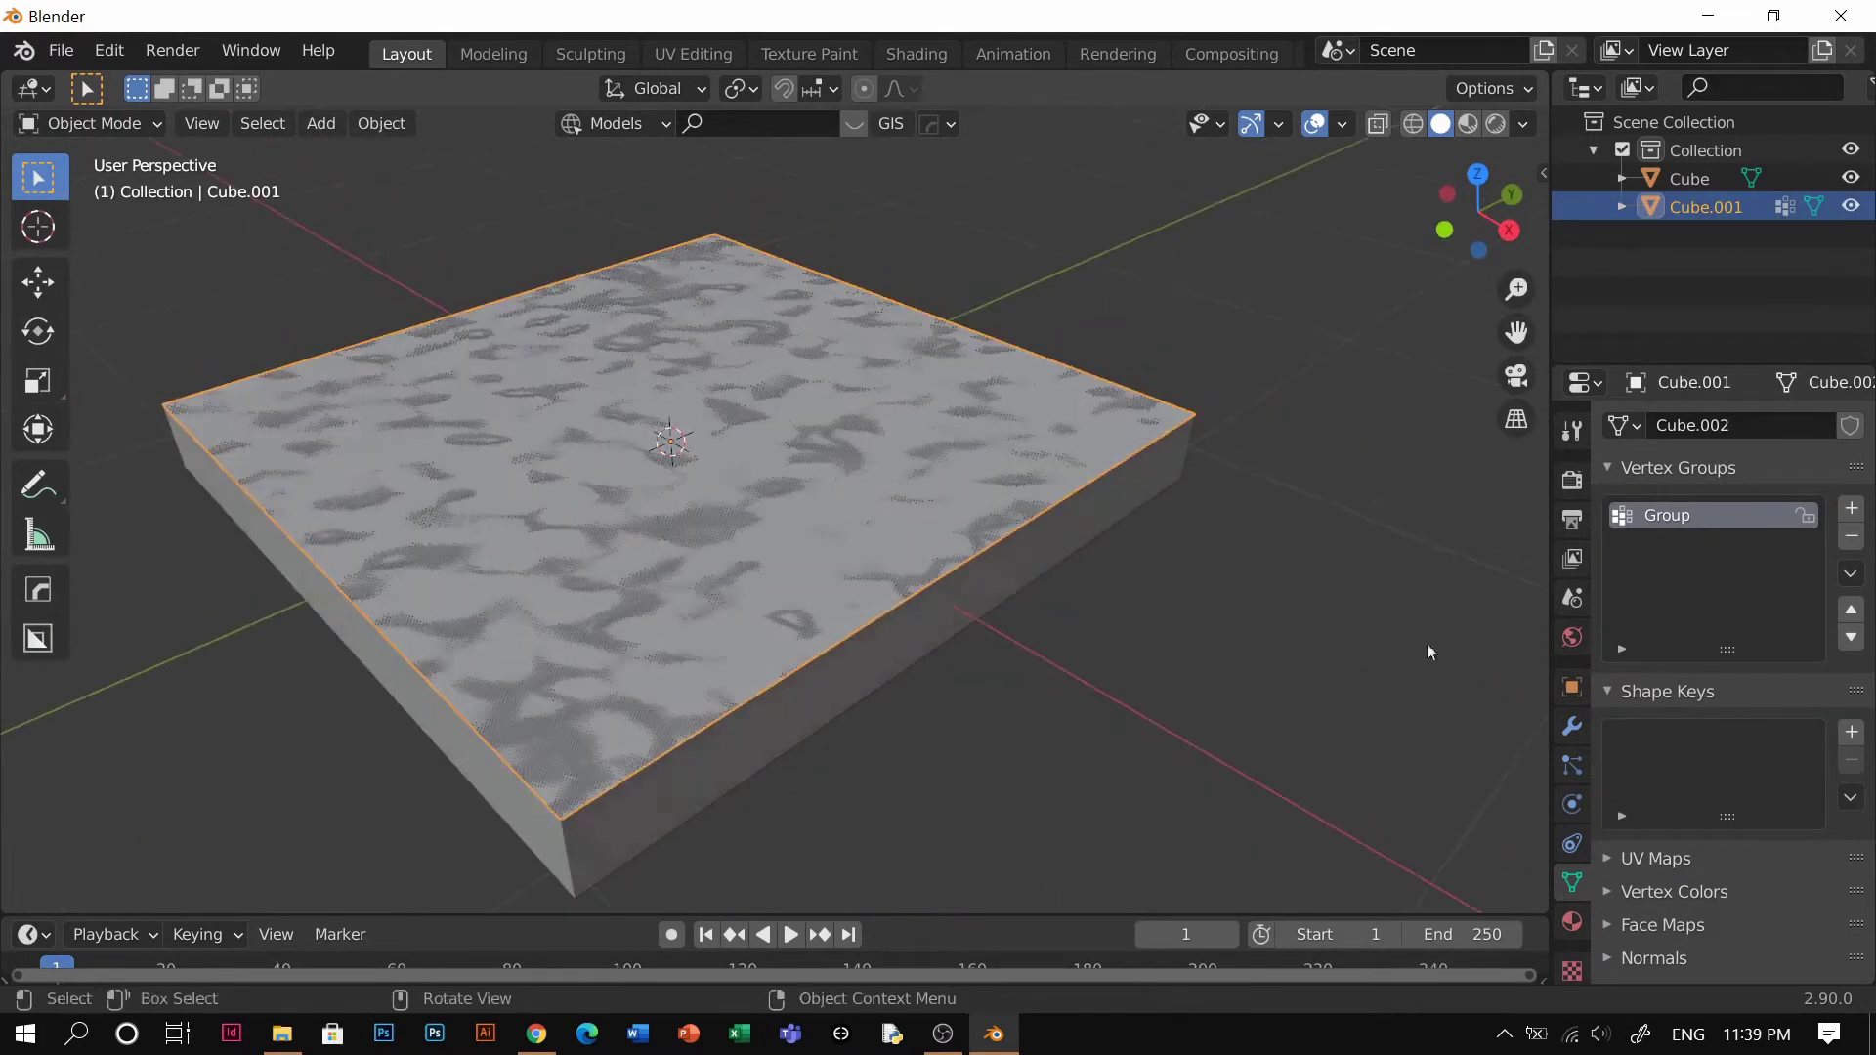
click(1572, 729)
click(1642, 426)
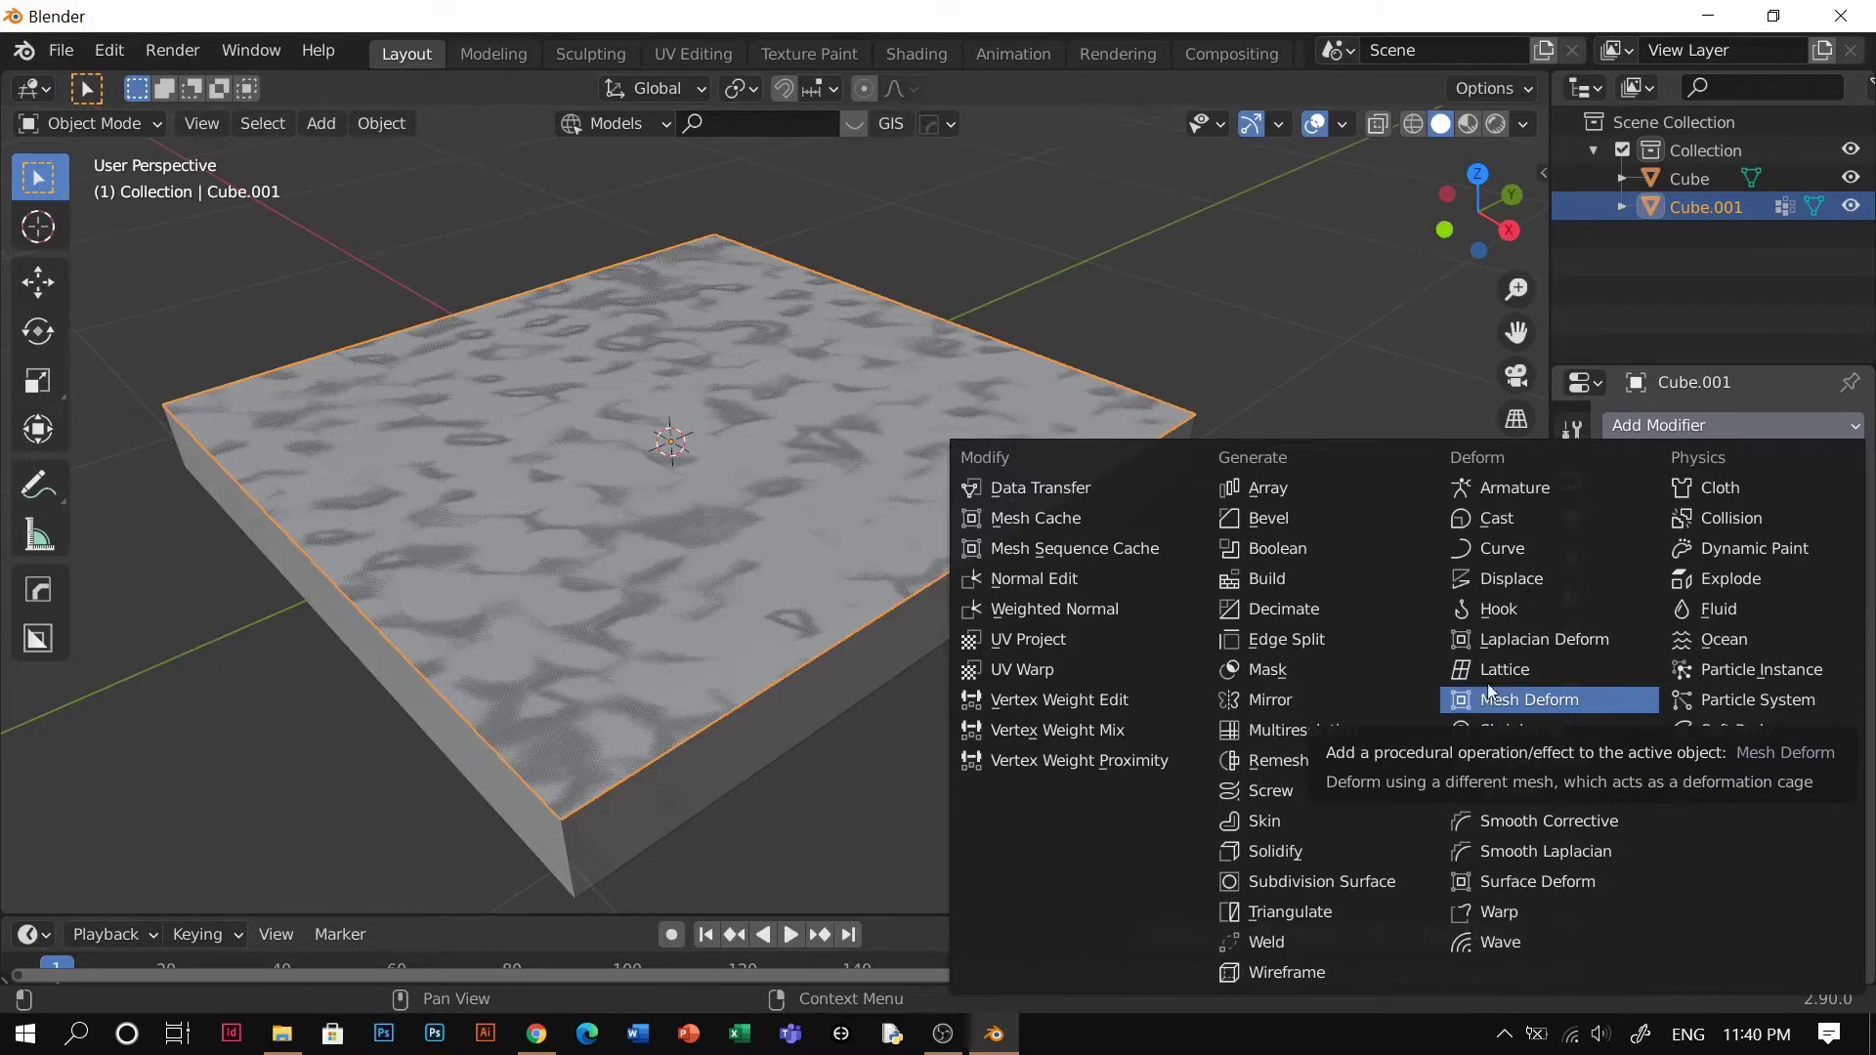
click(1538, 583)
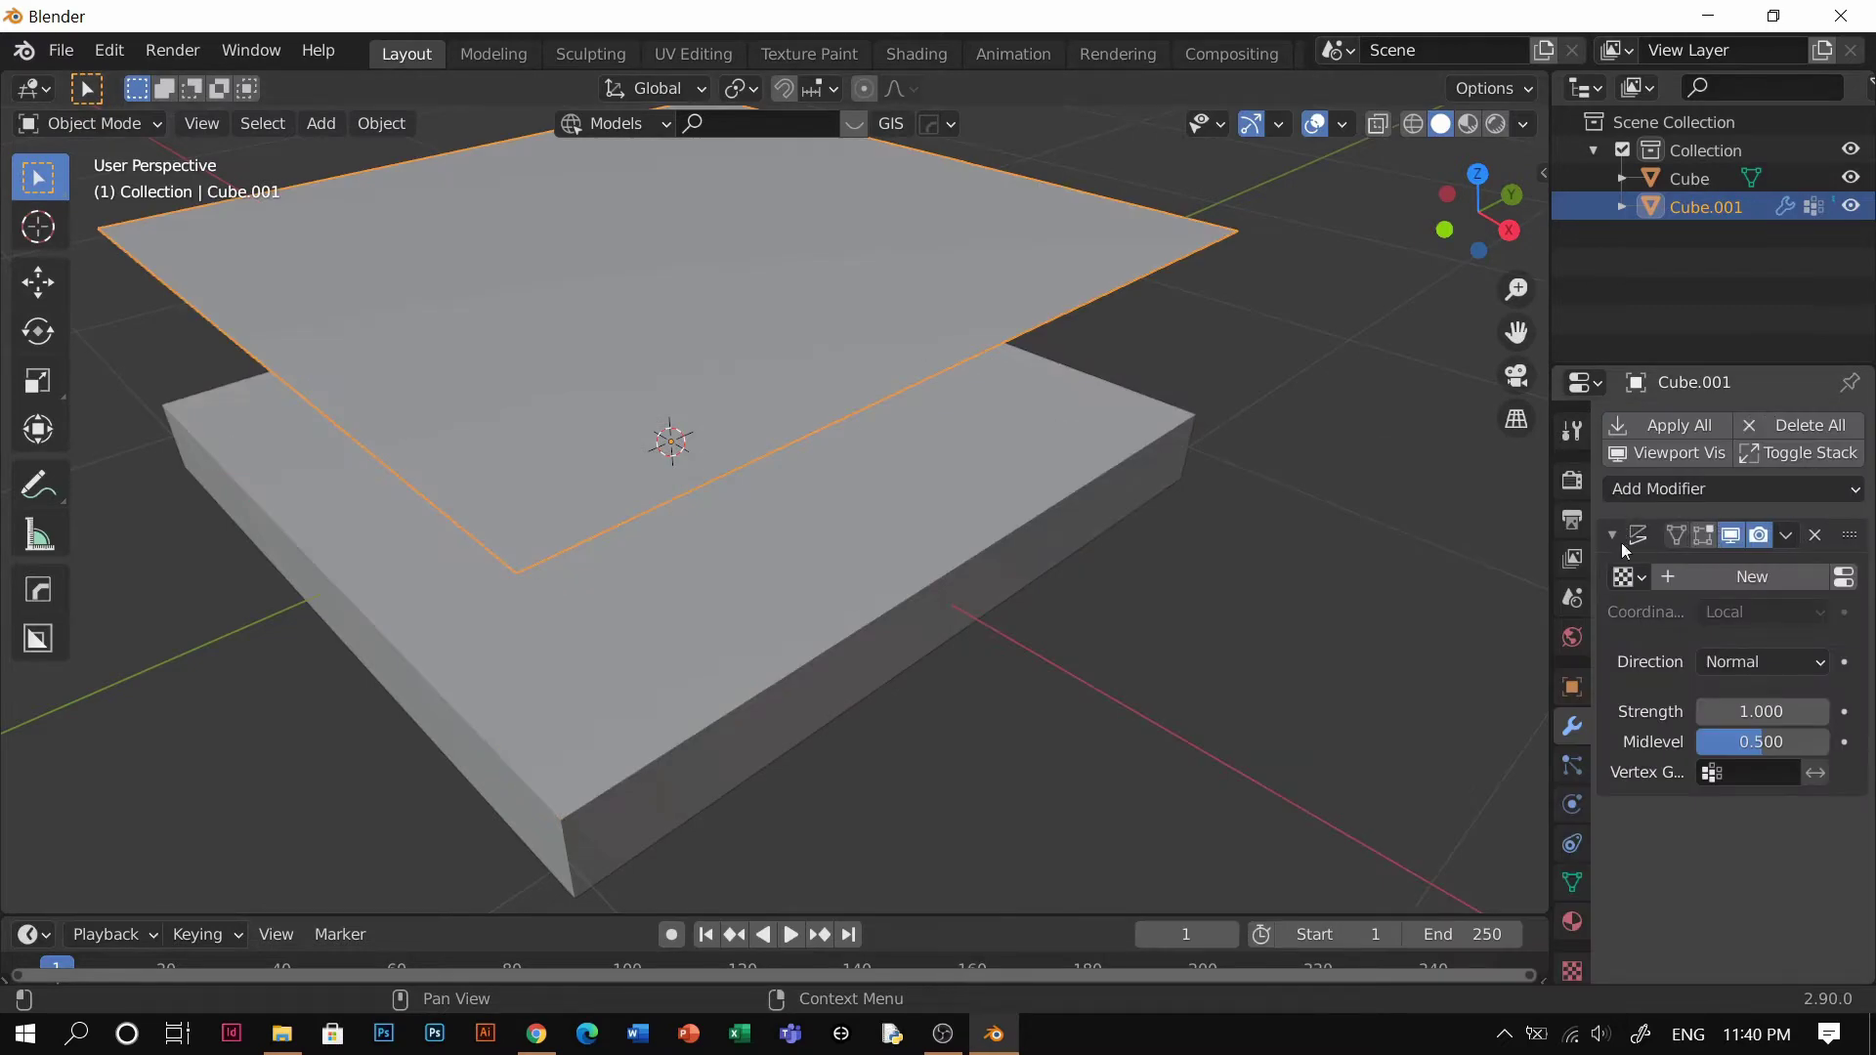
click(1814, 532)
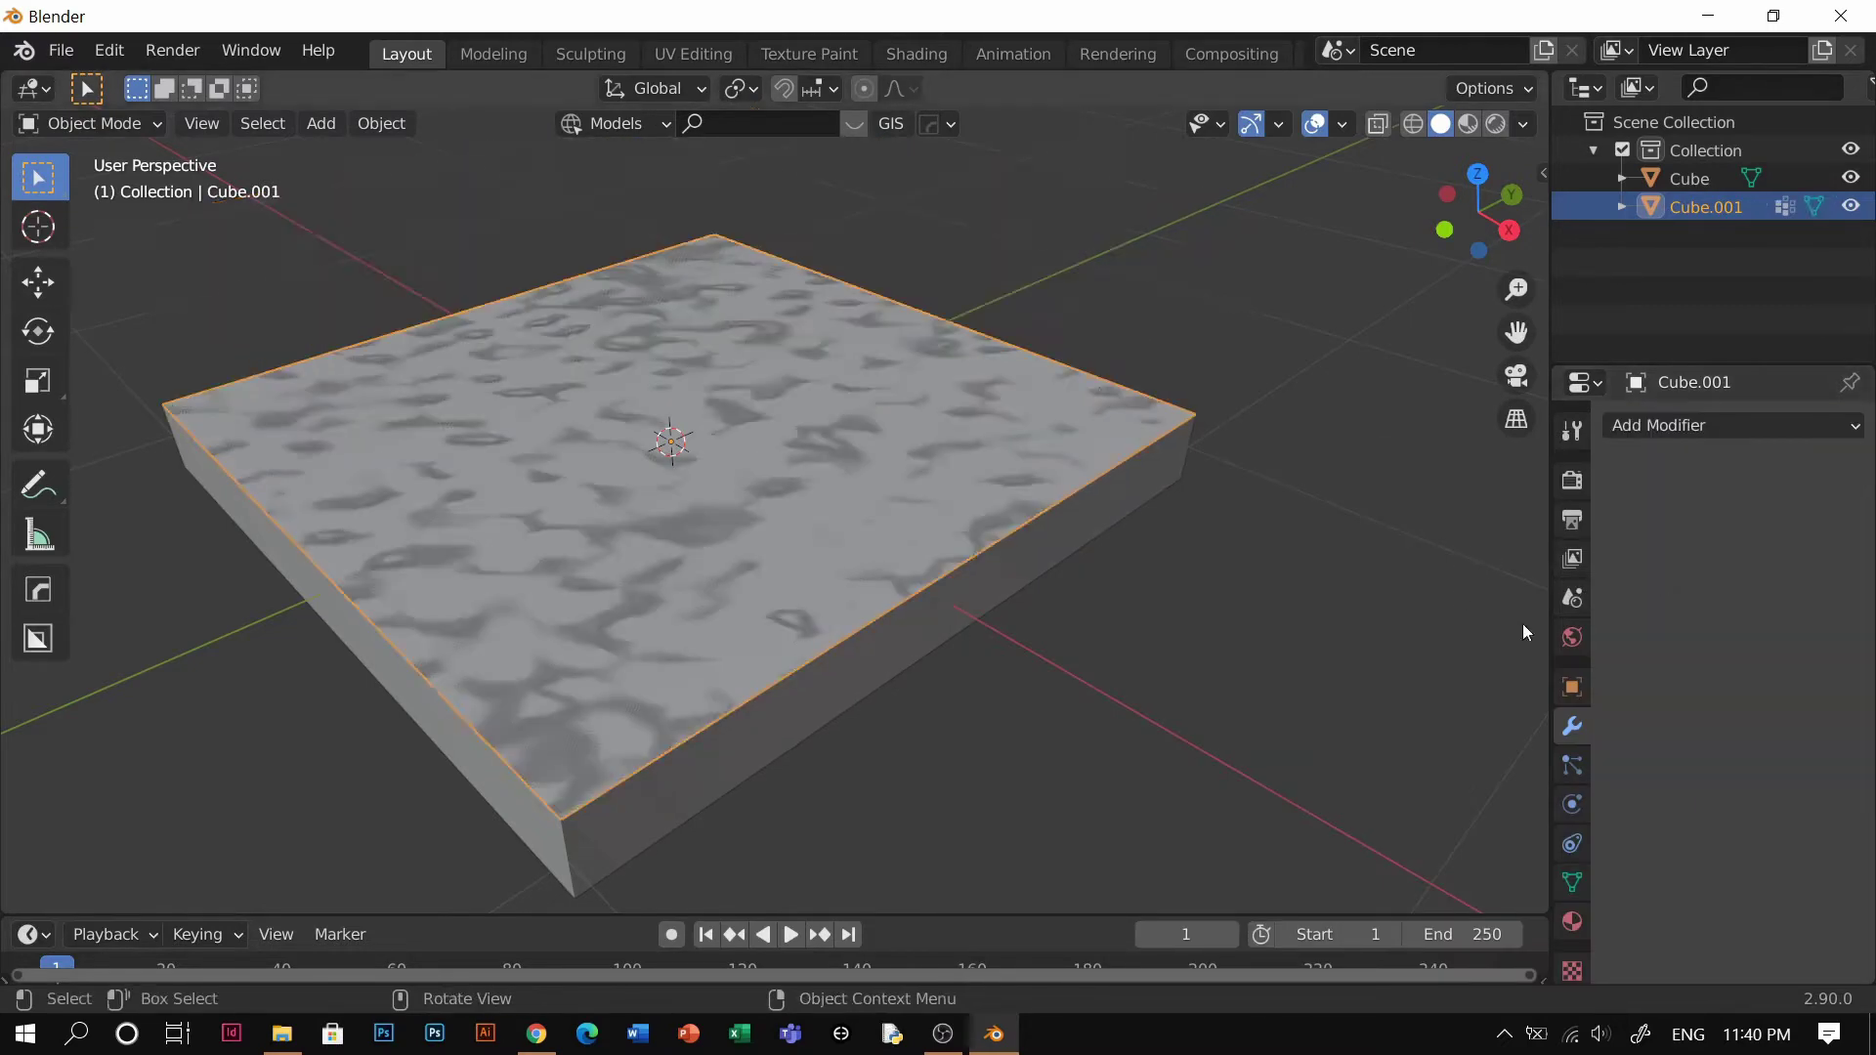
Enable Cloth physics on the subdivided top plane and apply the Silk preset
shift+middle_drag(866, 443, 944, 457)
scroll(990, 543, up, 1)
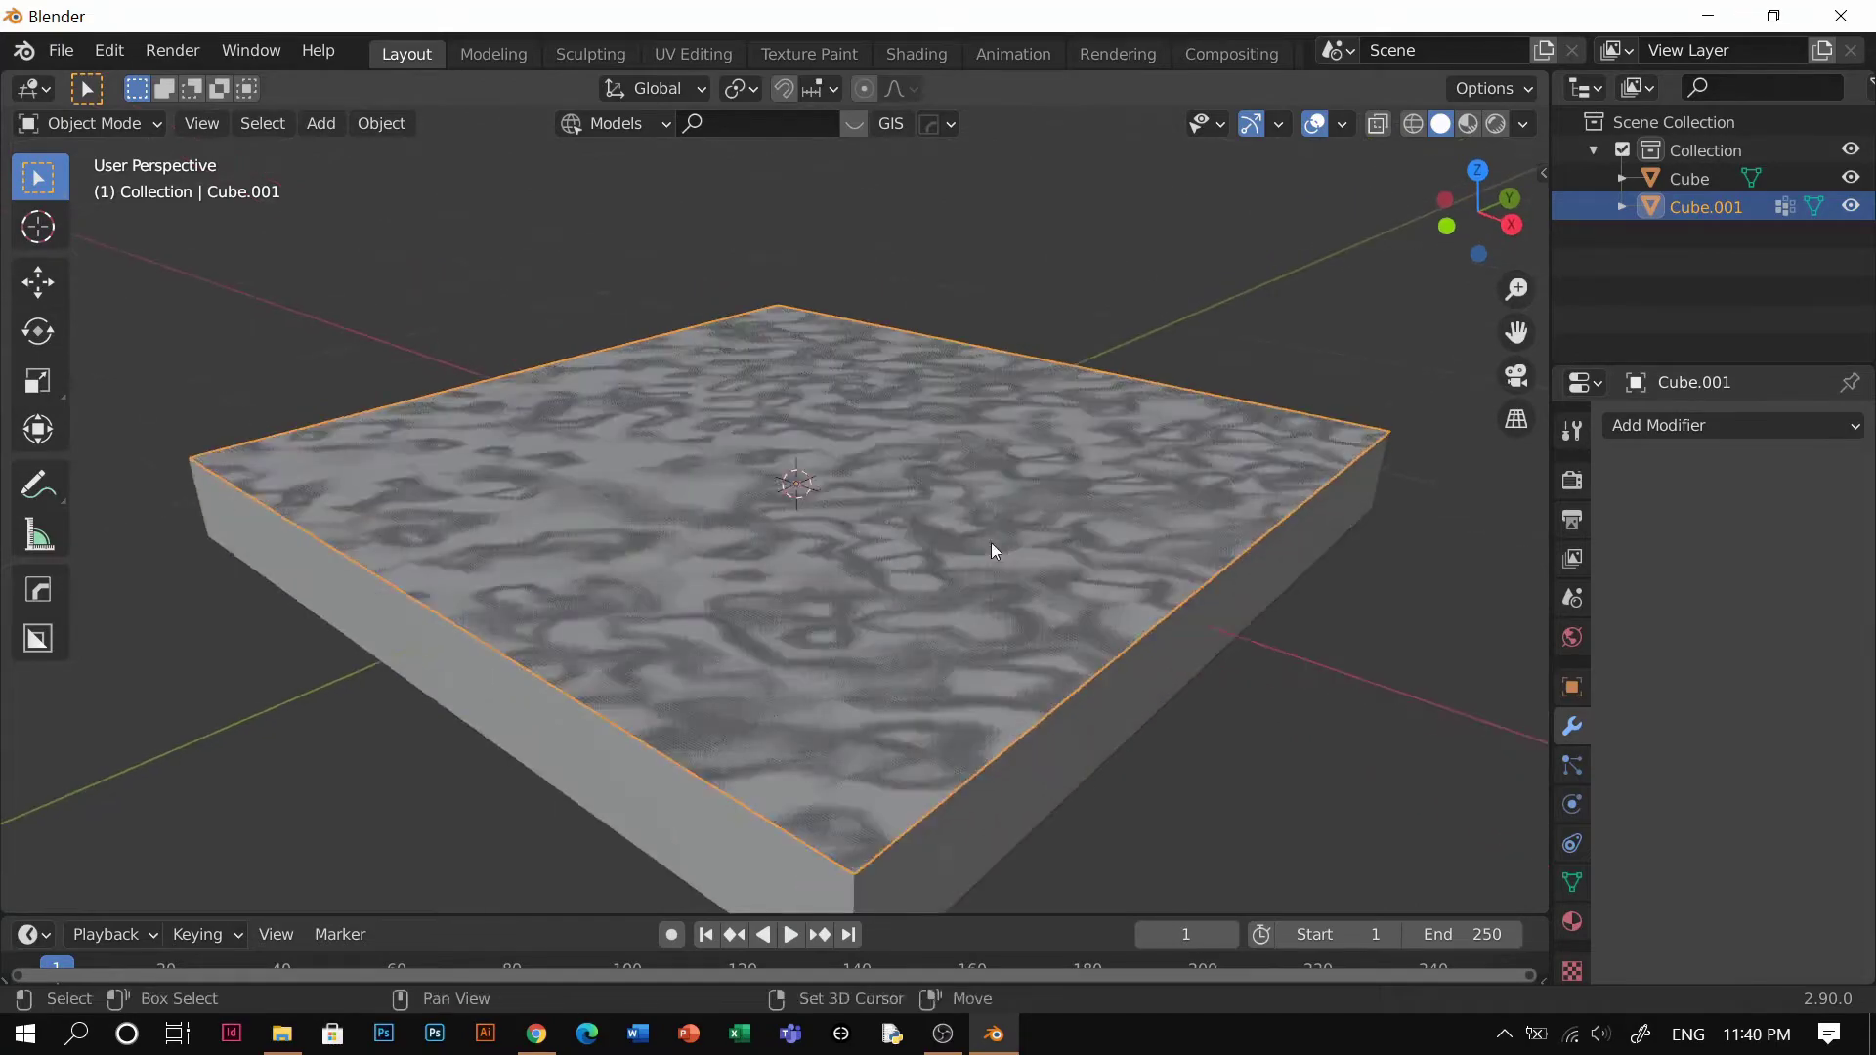
shift+middle_drag(1026, 582, 928, 530)
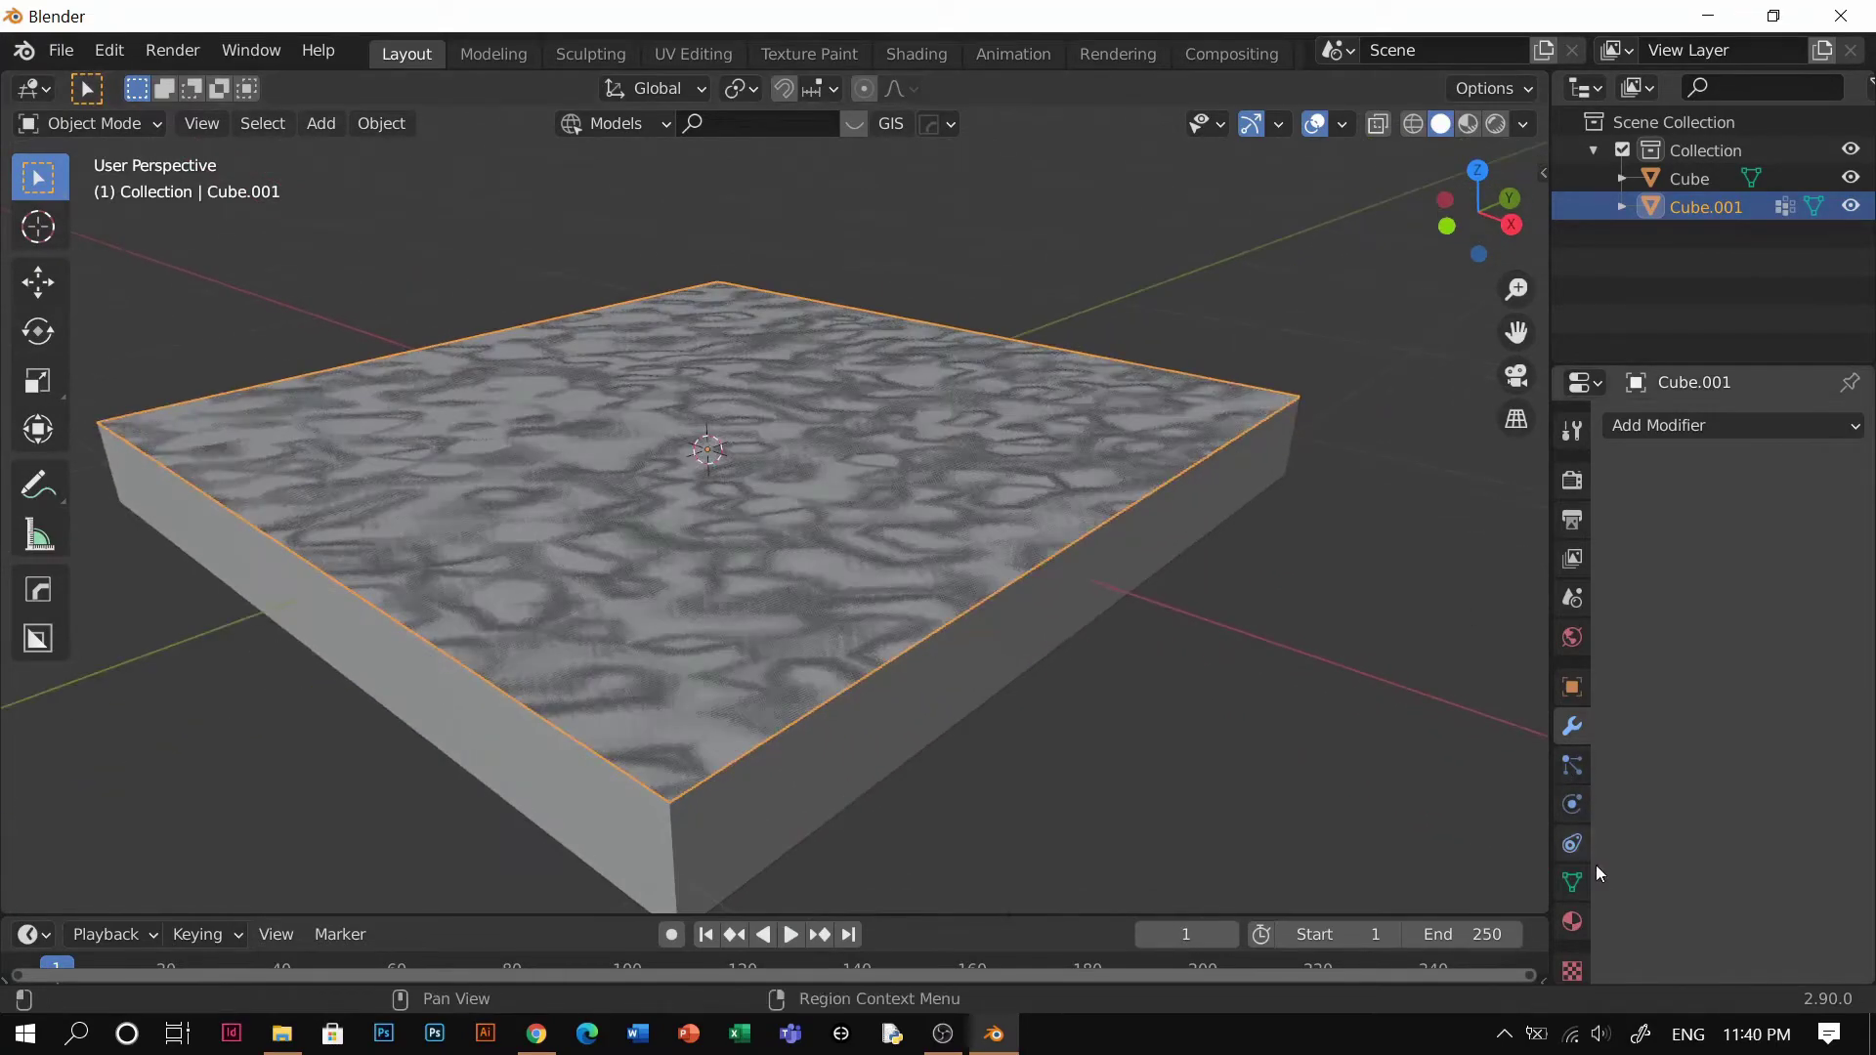
click(1568, 885)
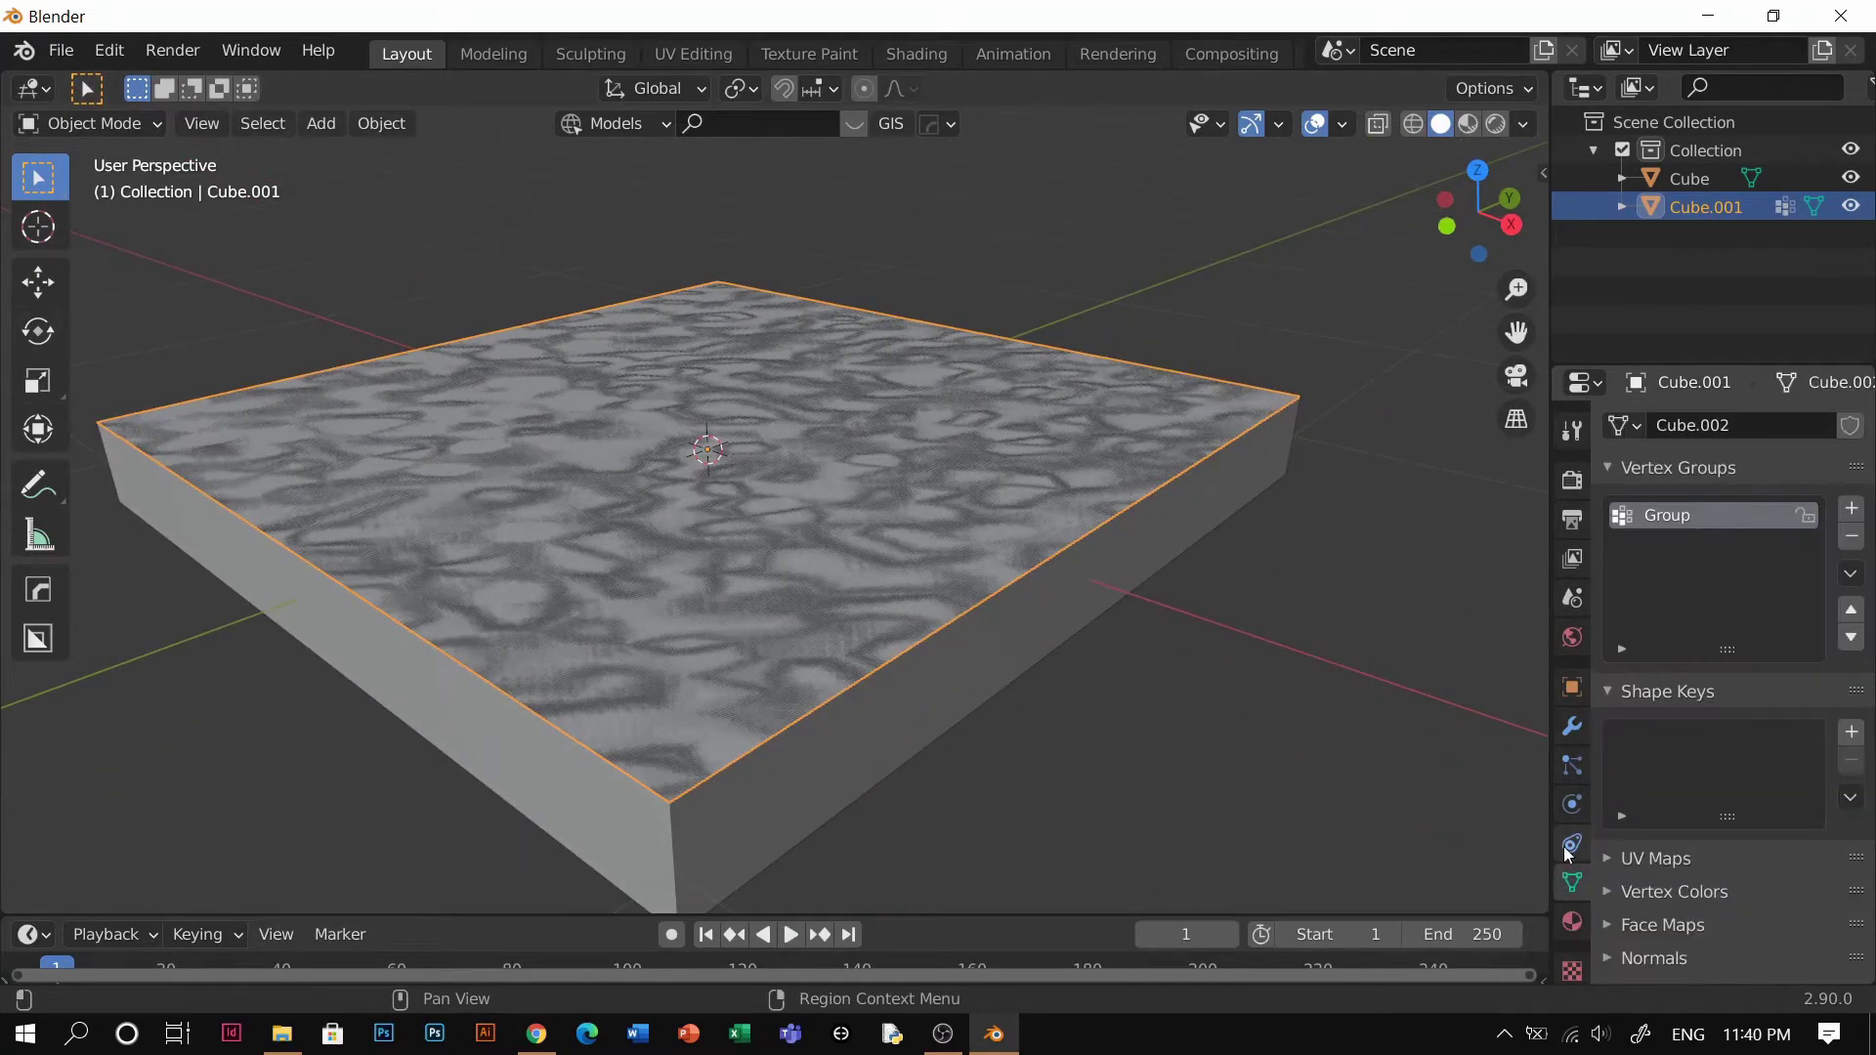
click(1566, 844)
click(1564, 806)
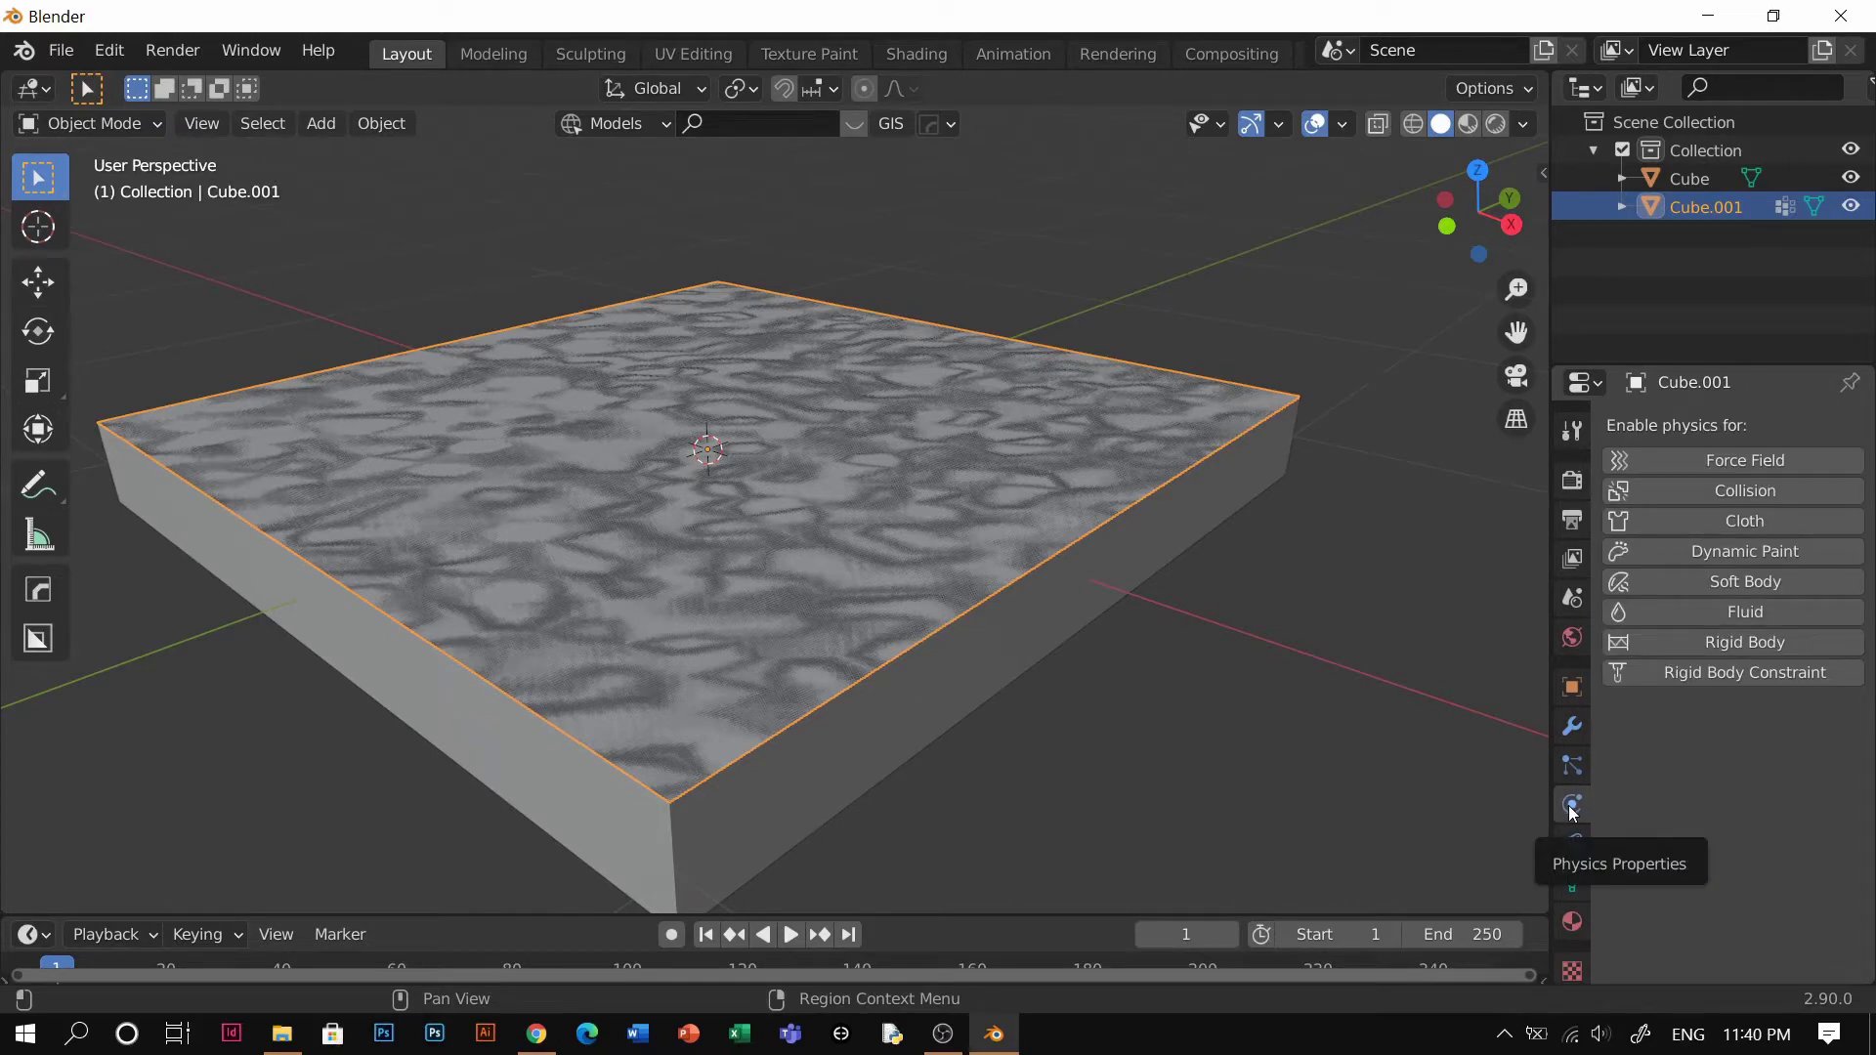
click(1779, 518)
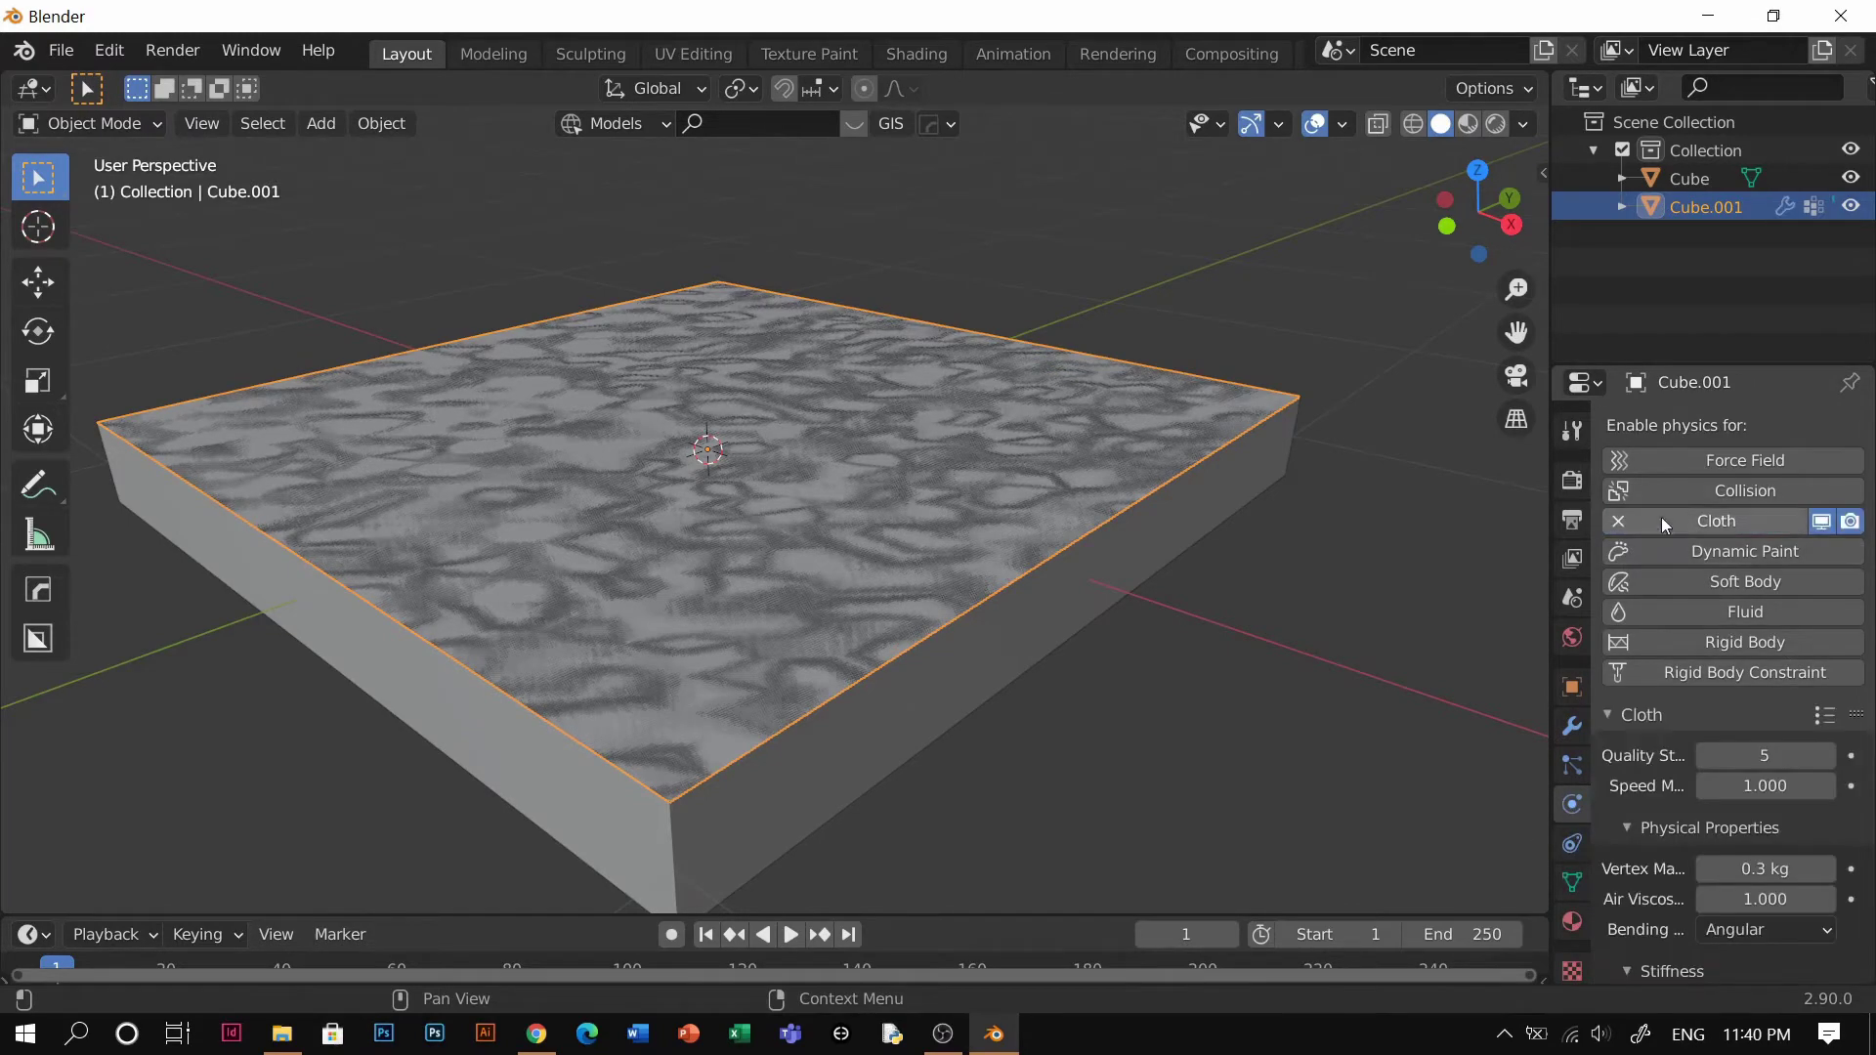
click(1820, 719)
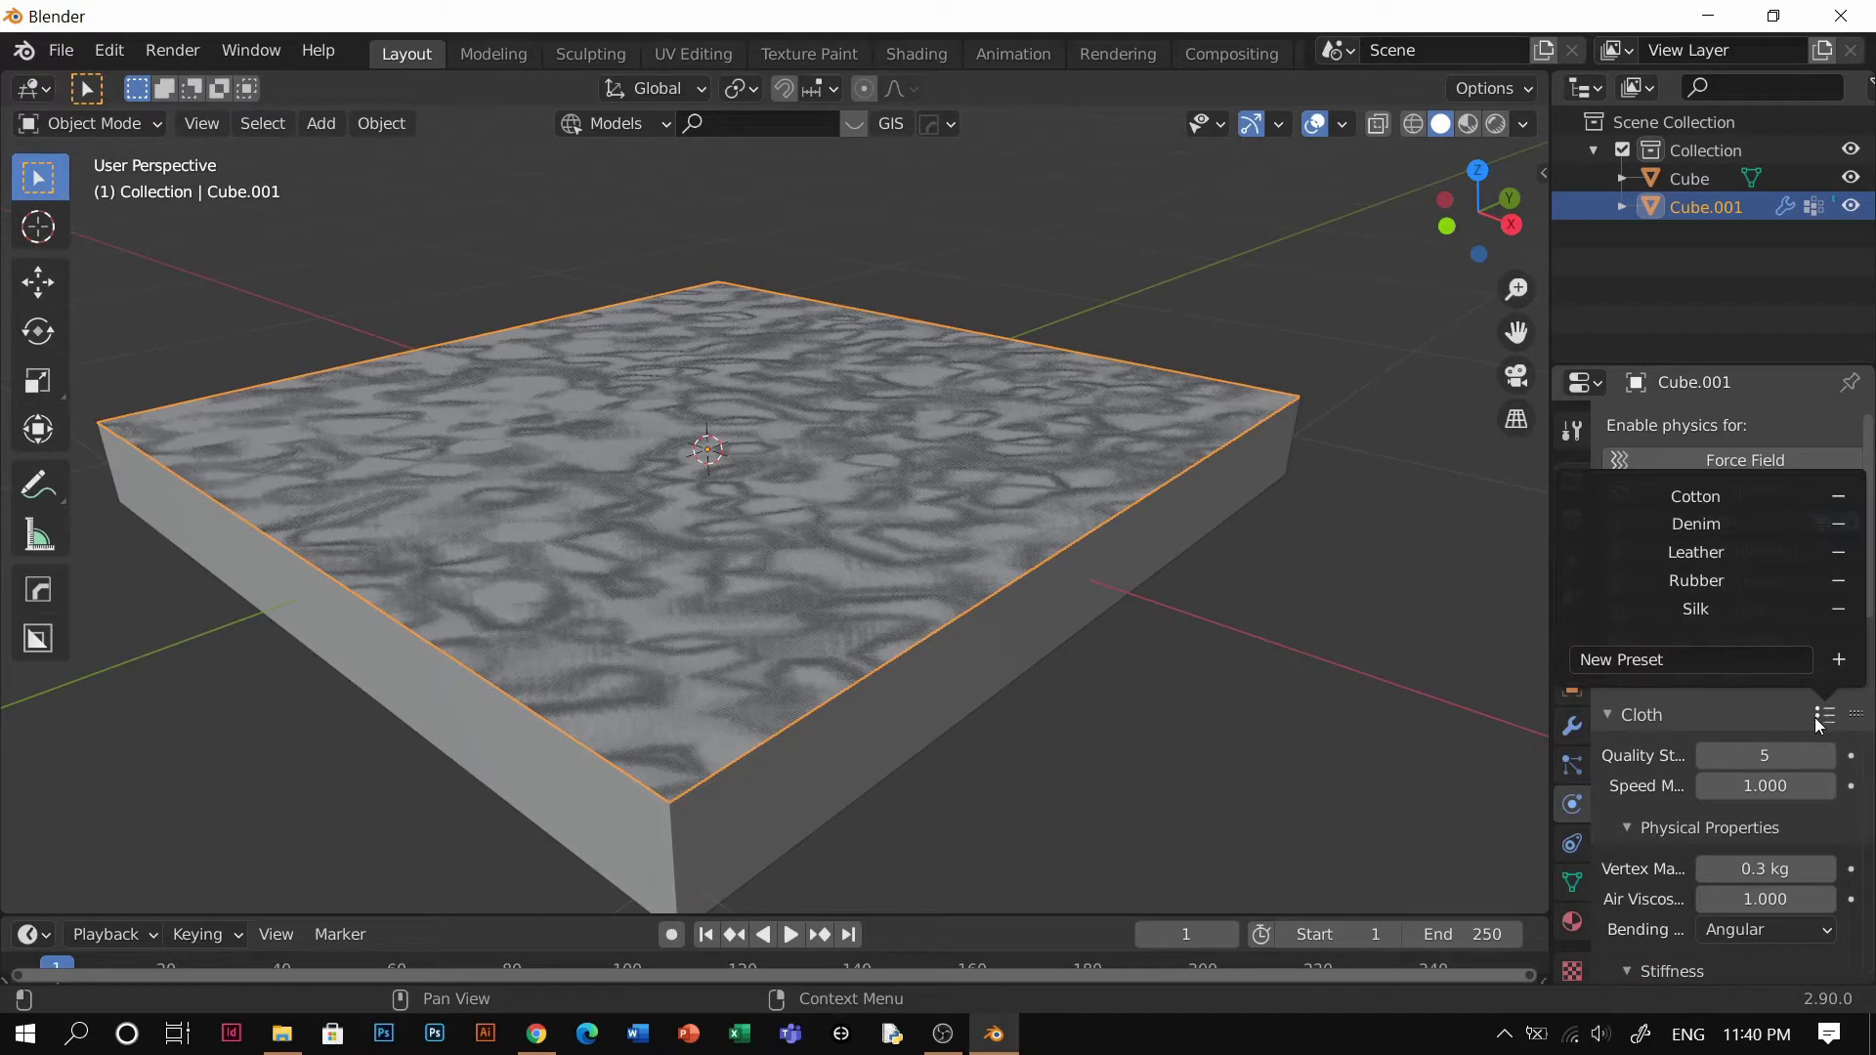
click(1706, 610)
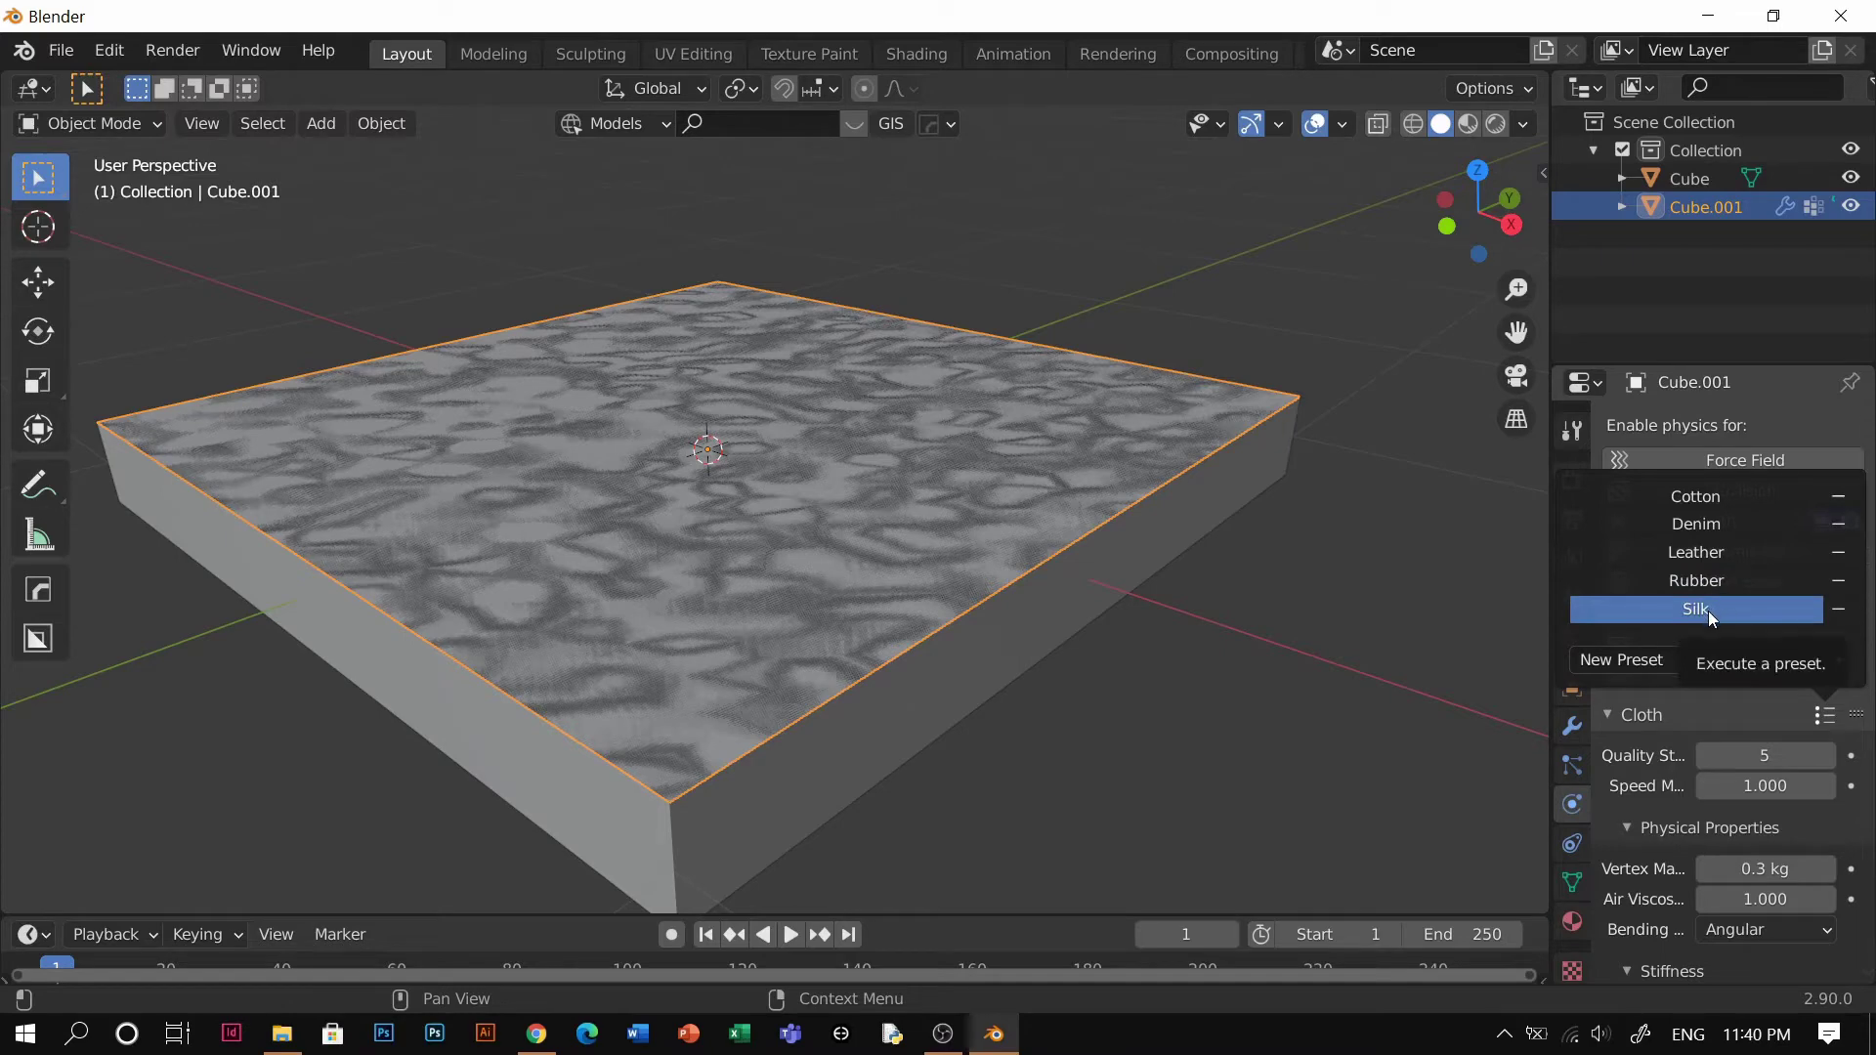
Apply the Silk preset to the top plane's cloth and enable Pressure with a value of 3
click(1706, 612)
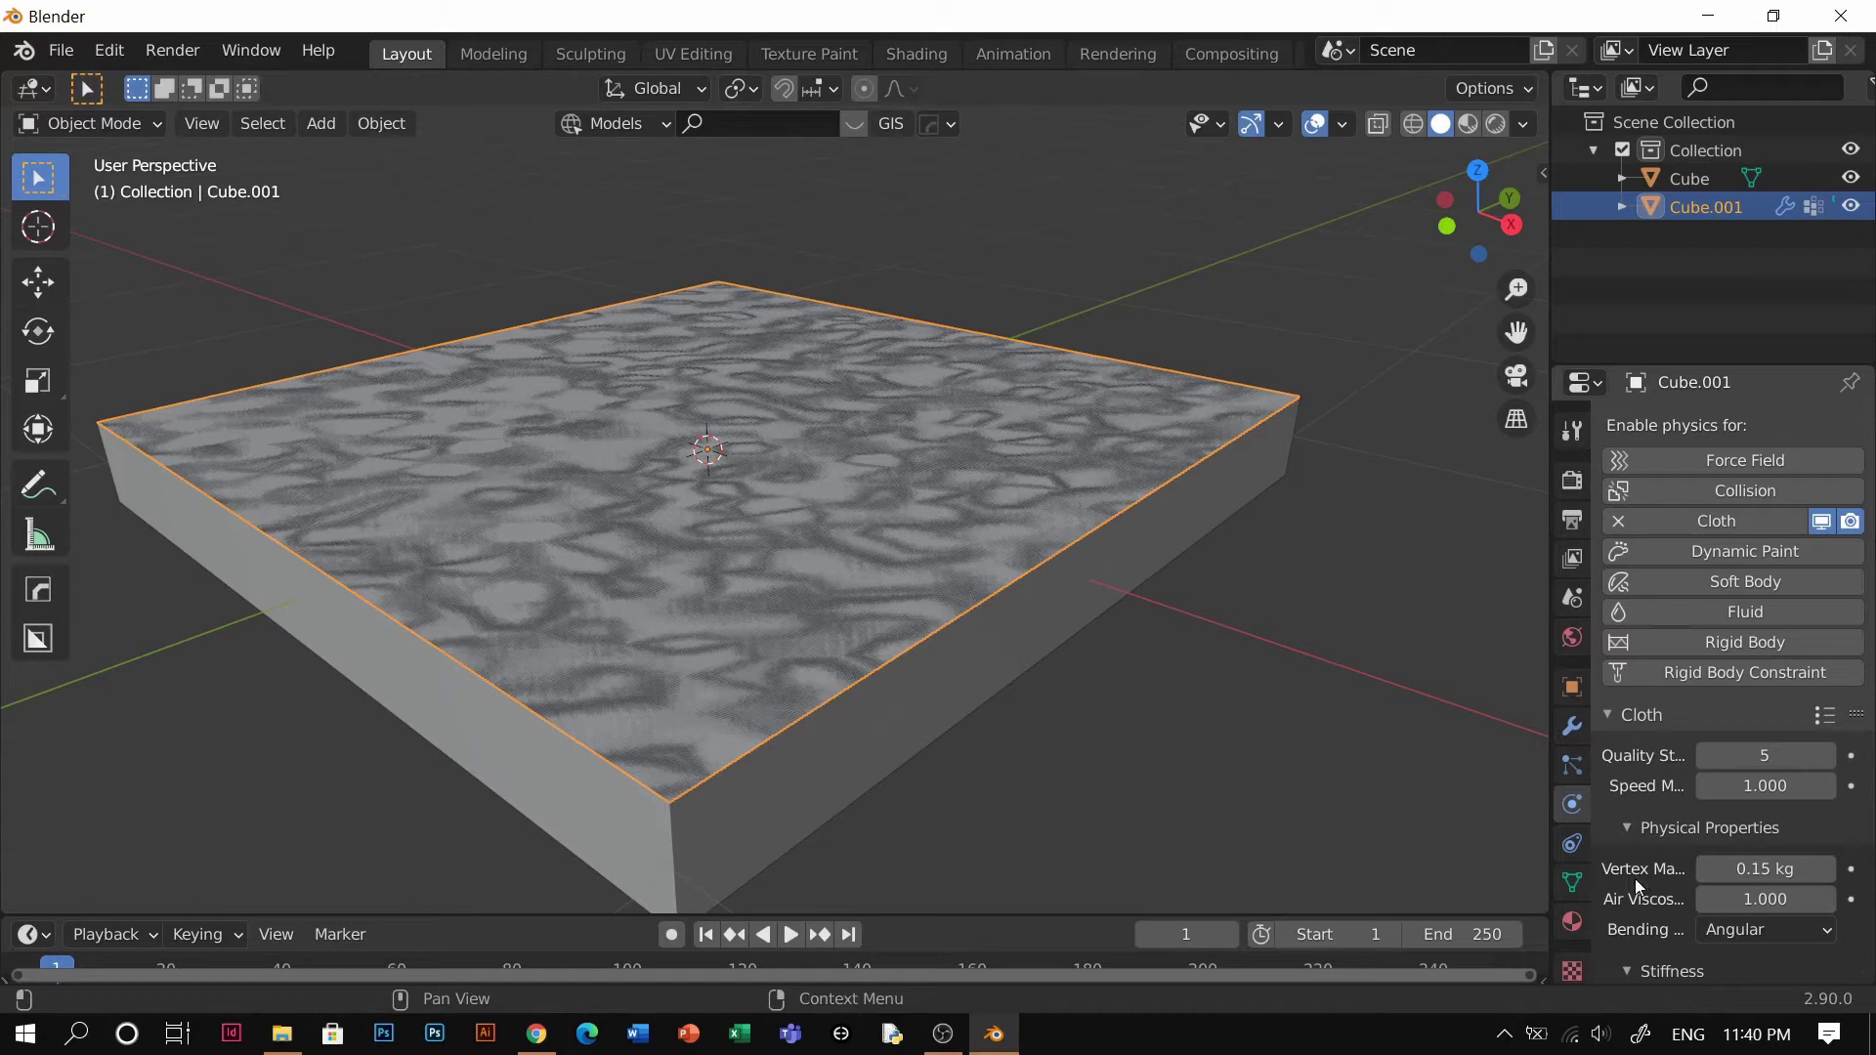
scroll(1730, 807, down, 3)
scroll(1727, 799, down, 10)
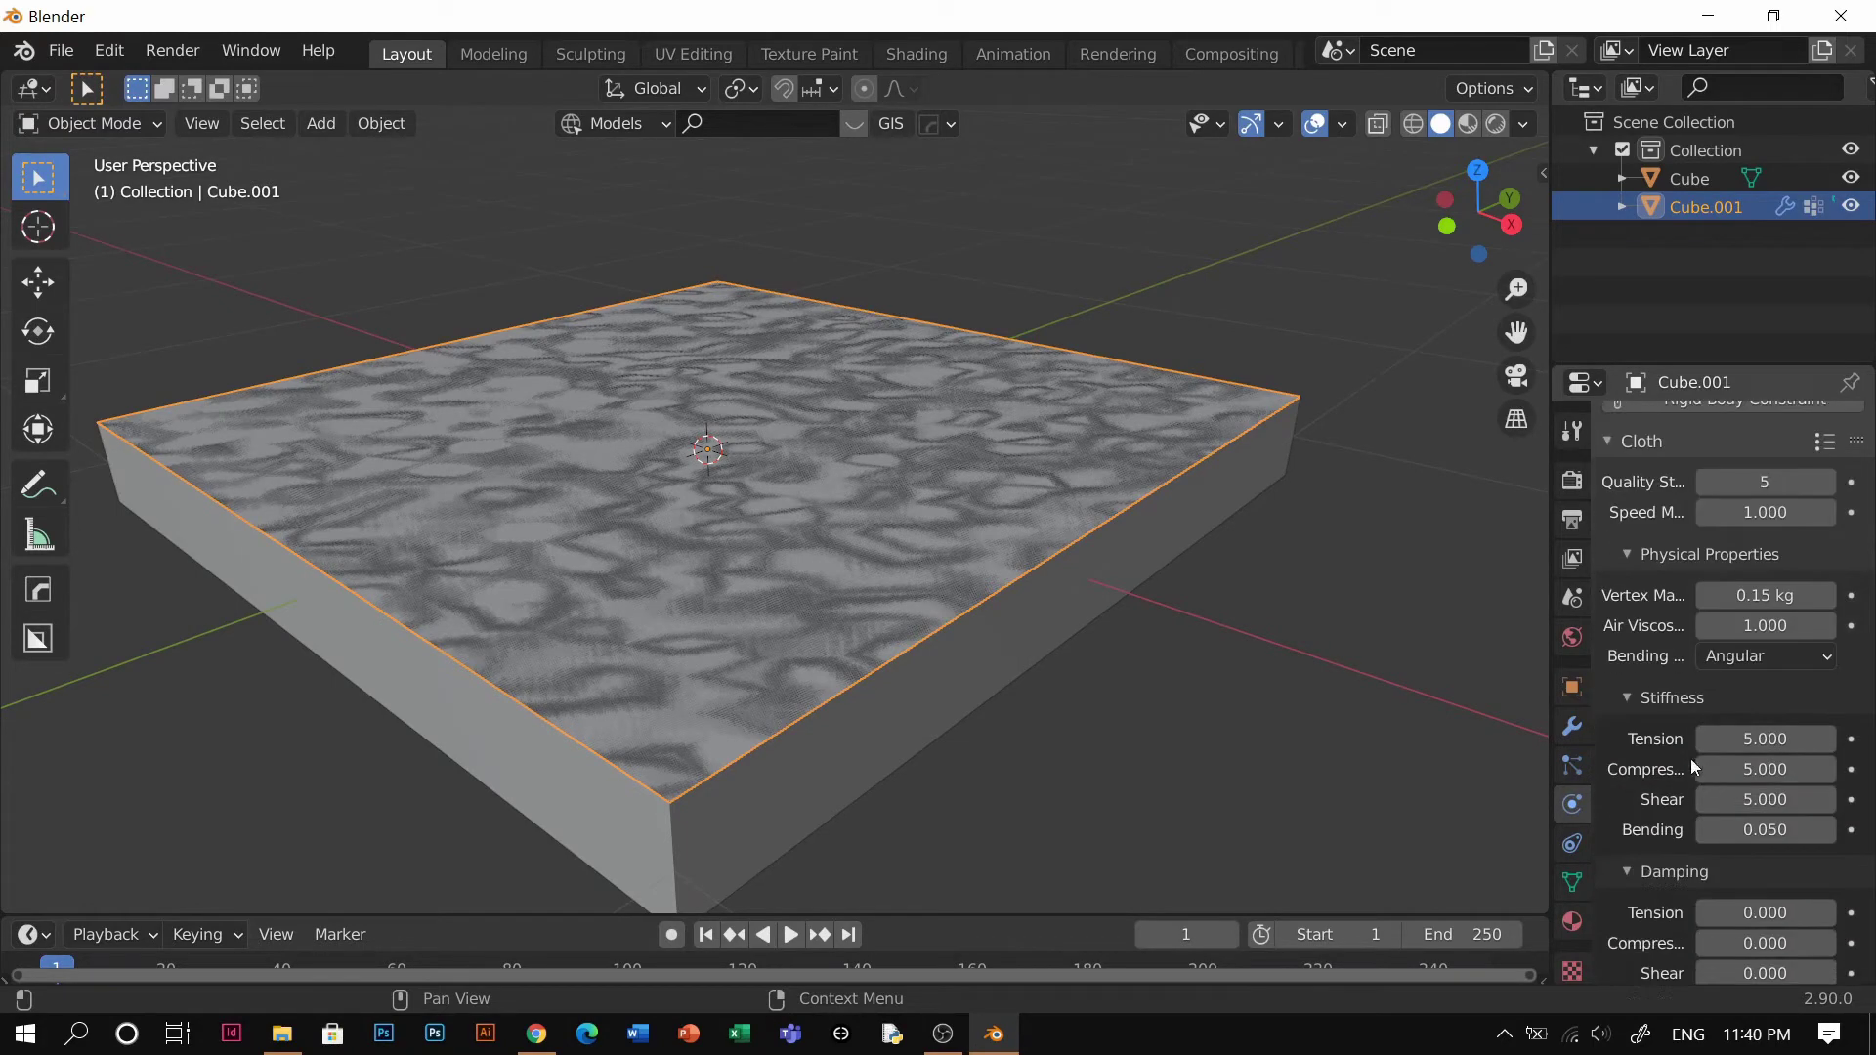
scroll(1669, 731, down, 5)
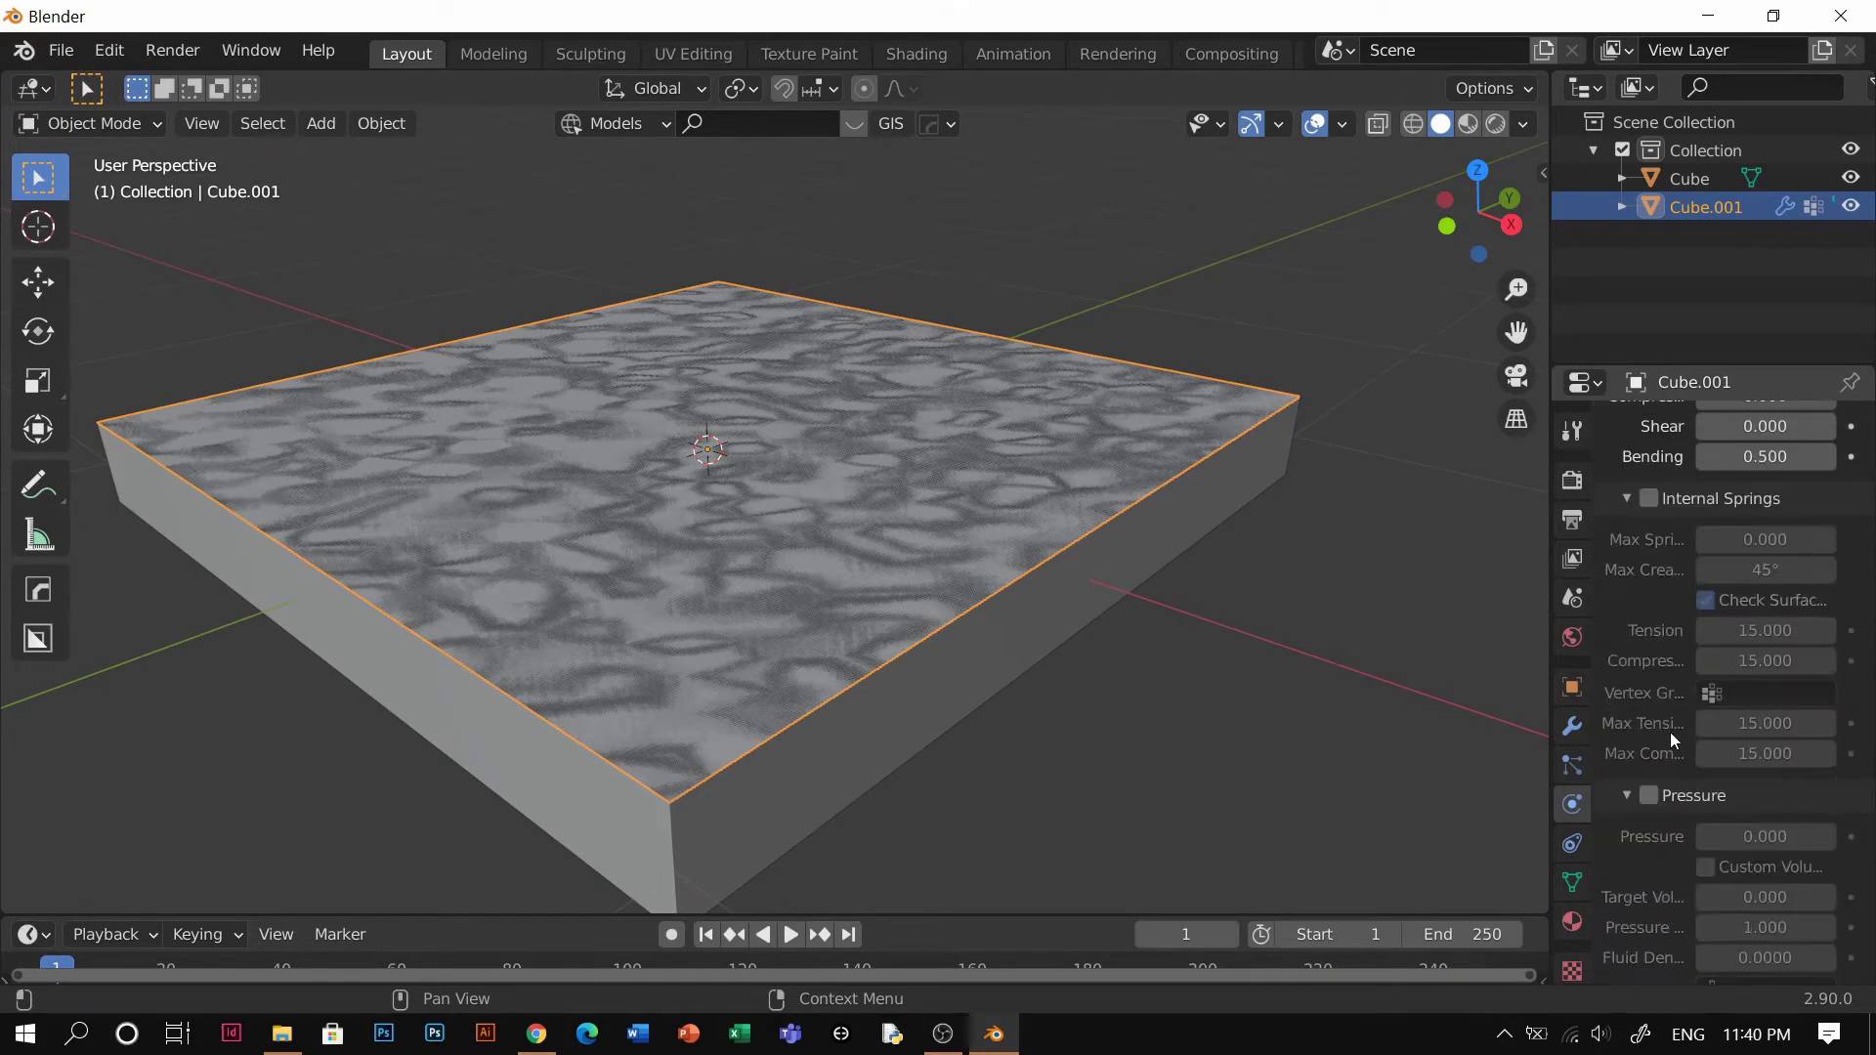
click(1648, 723)
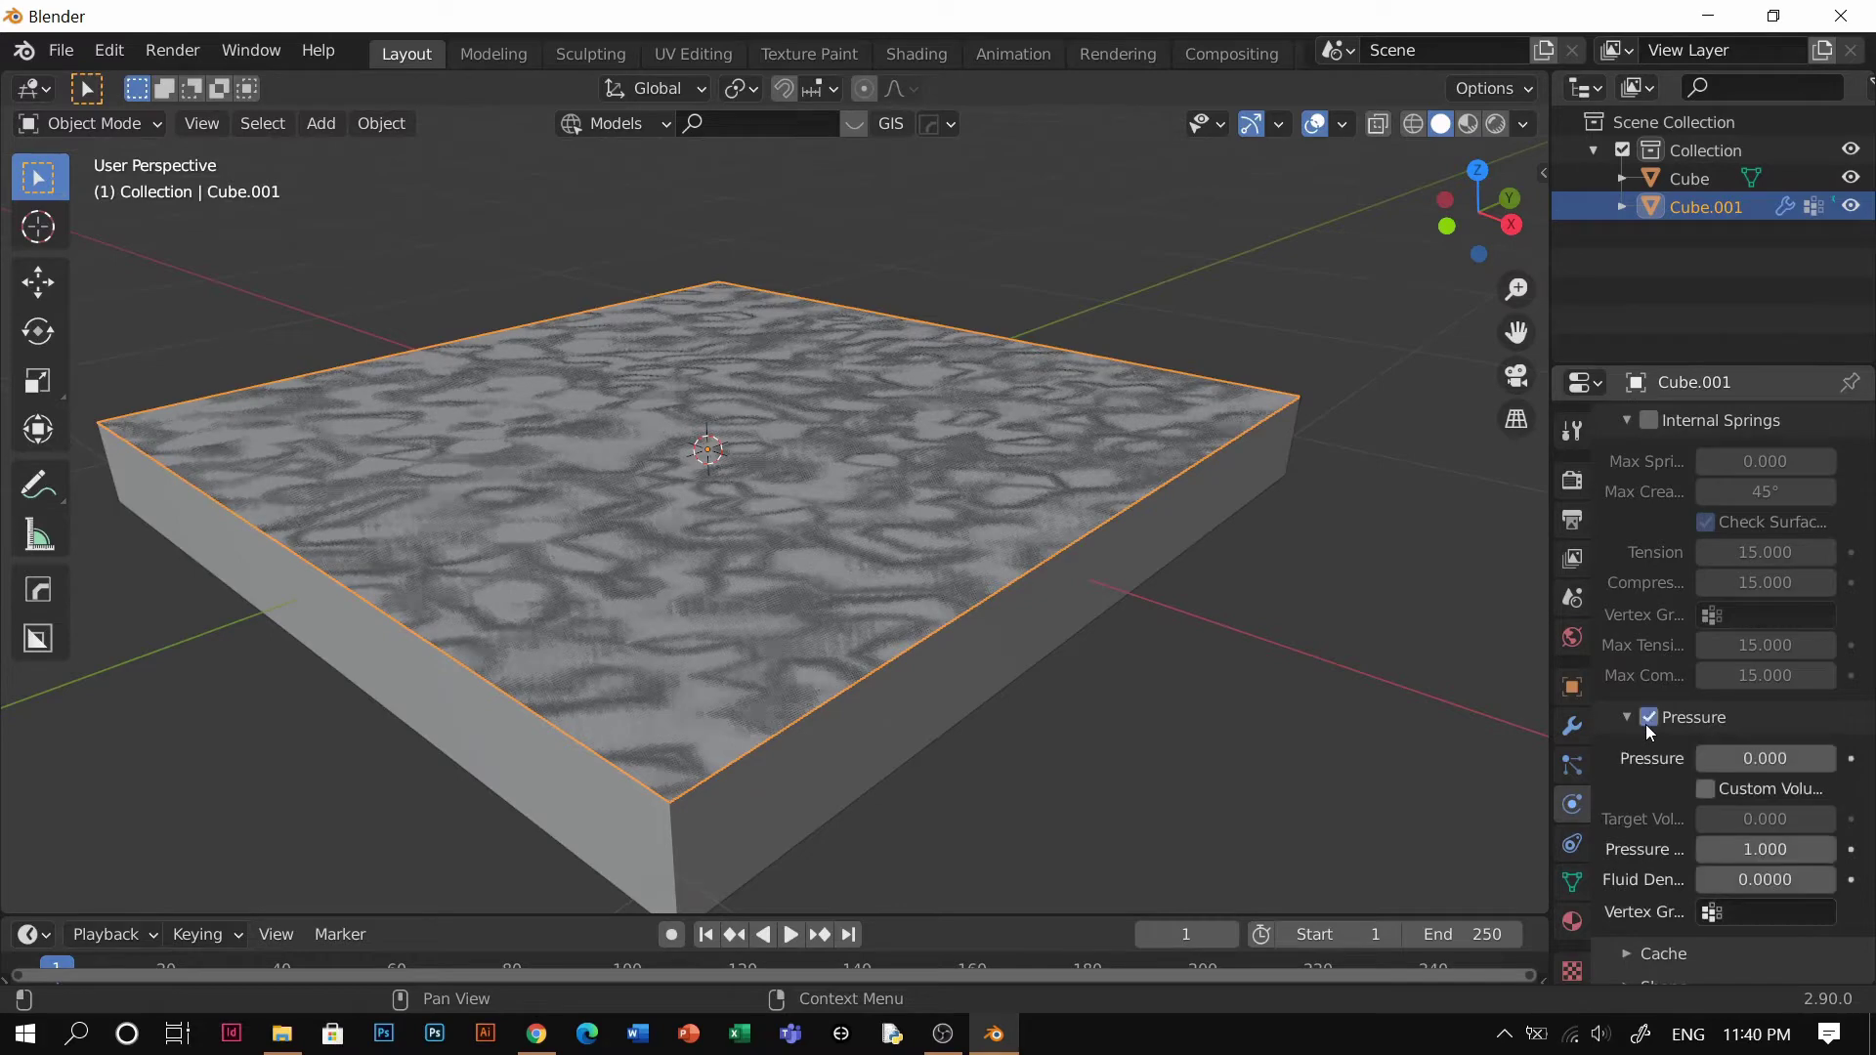
scroll(1711, 753, down, 3)
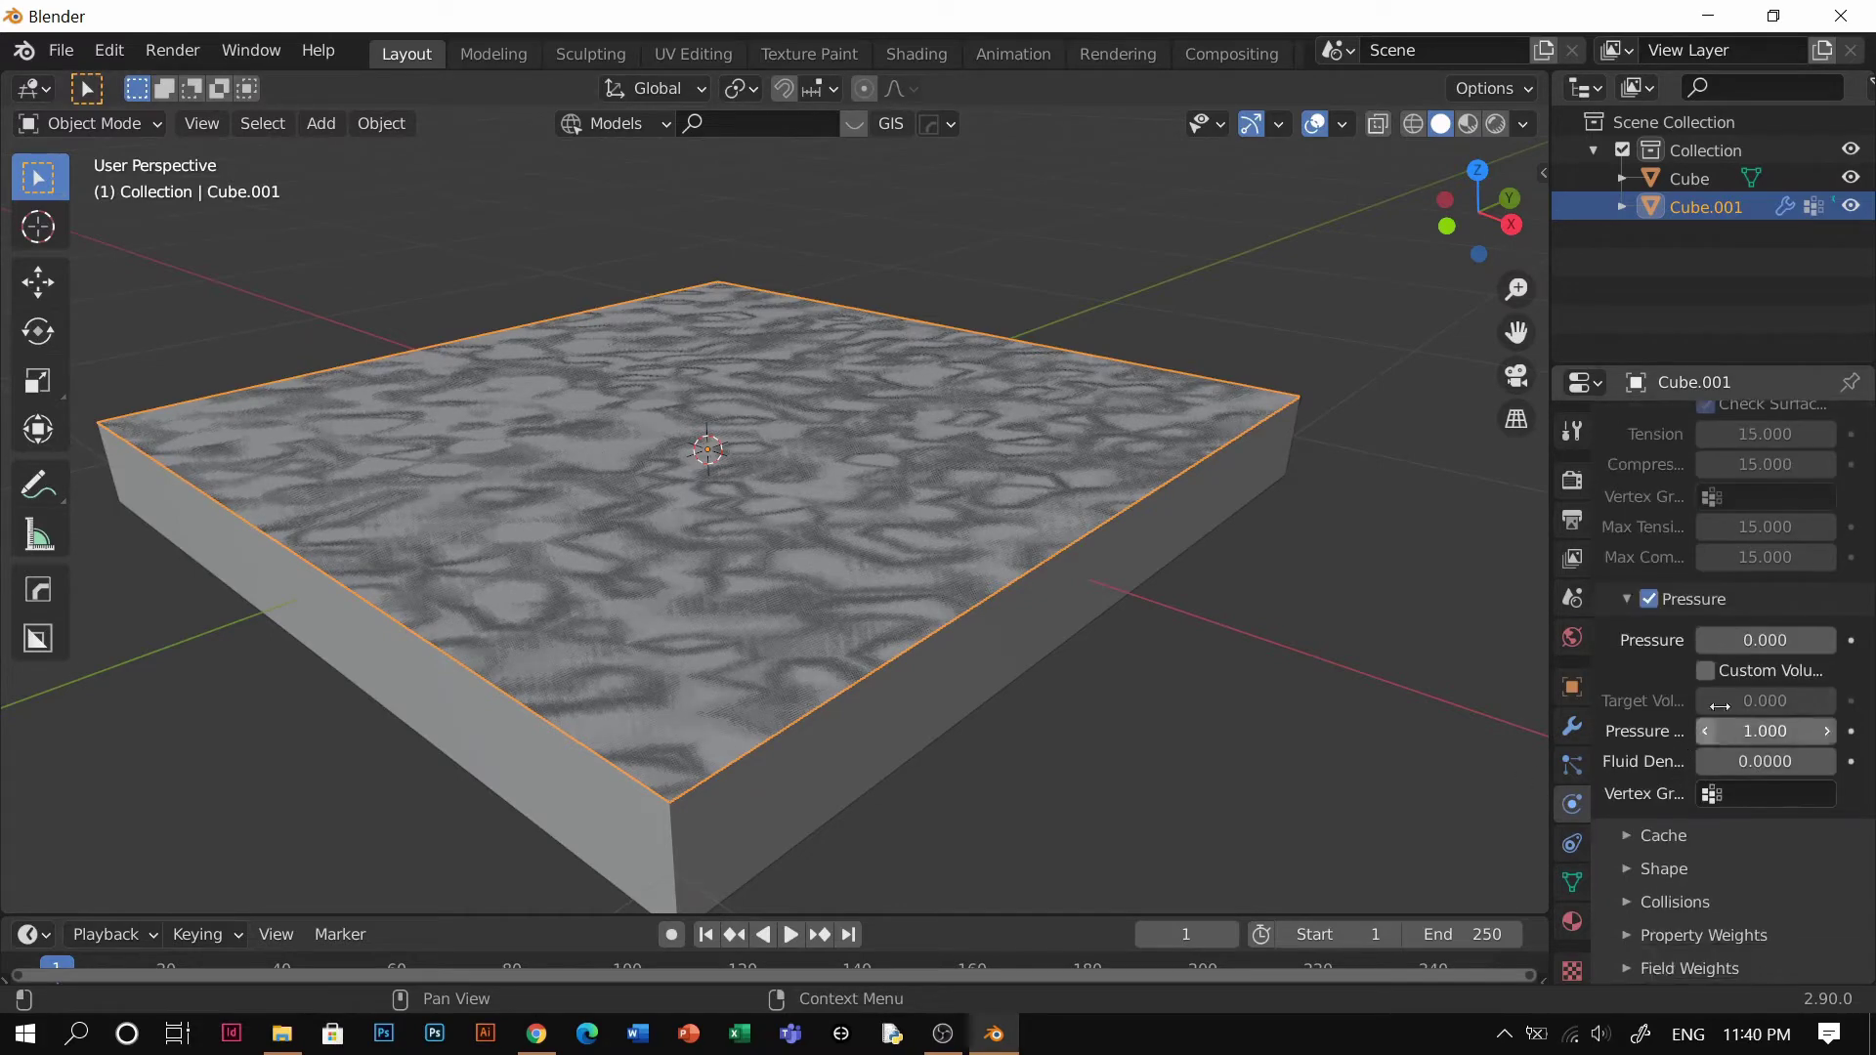
click(1754, 642)
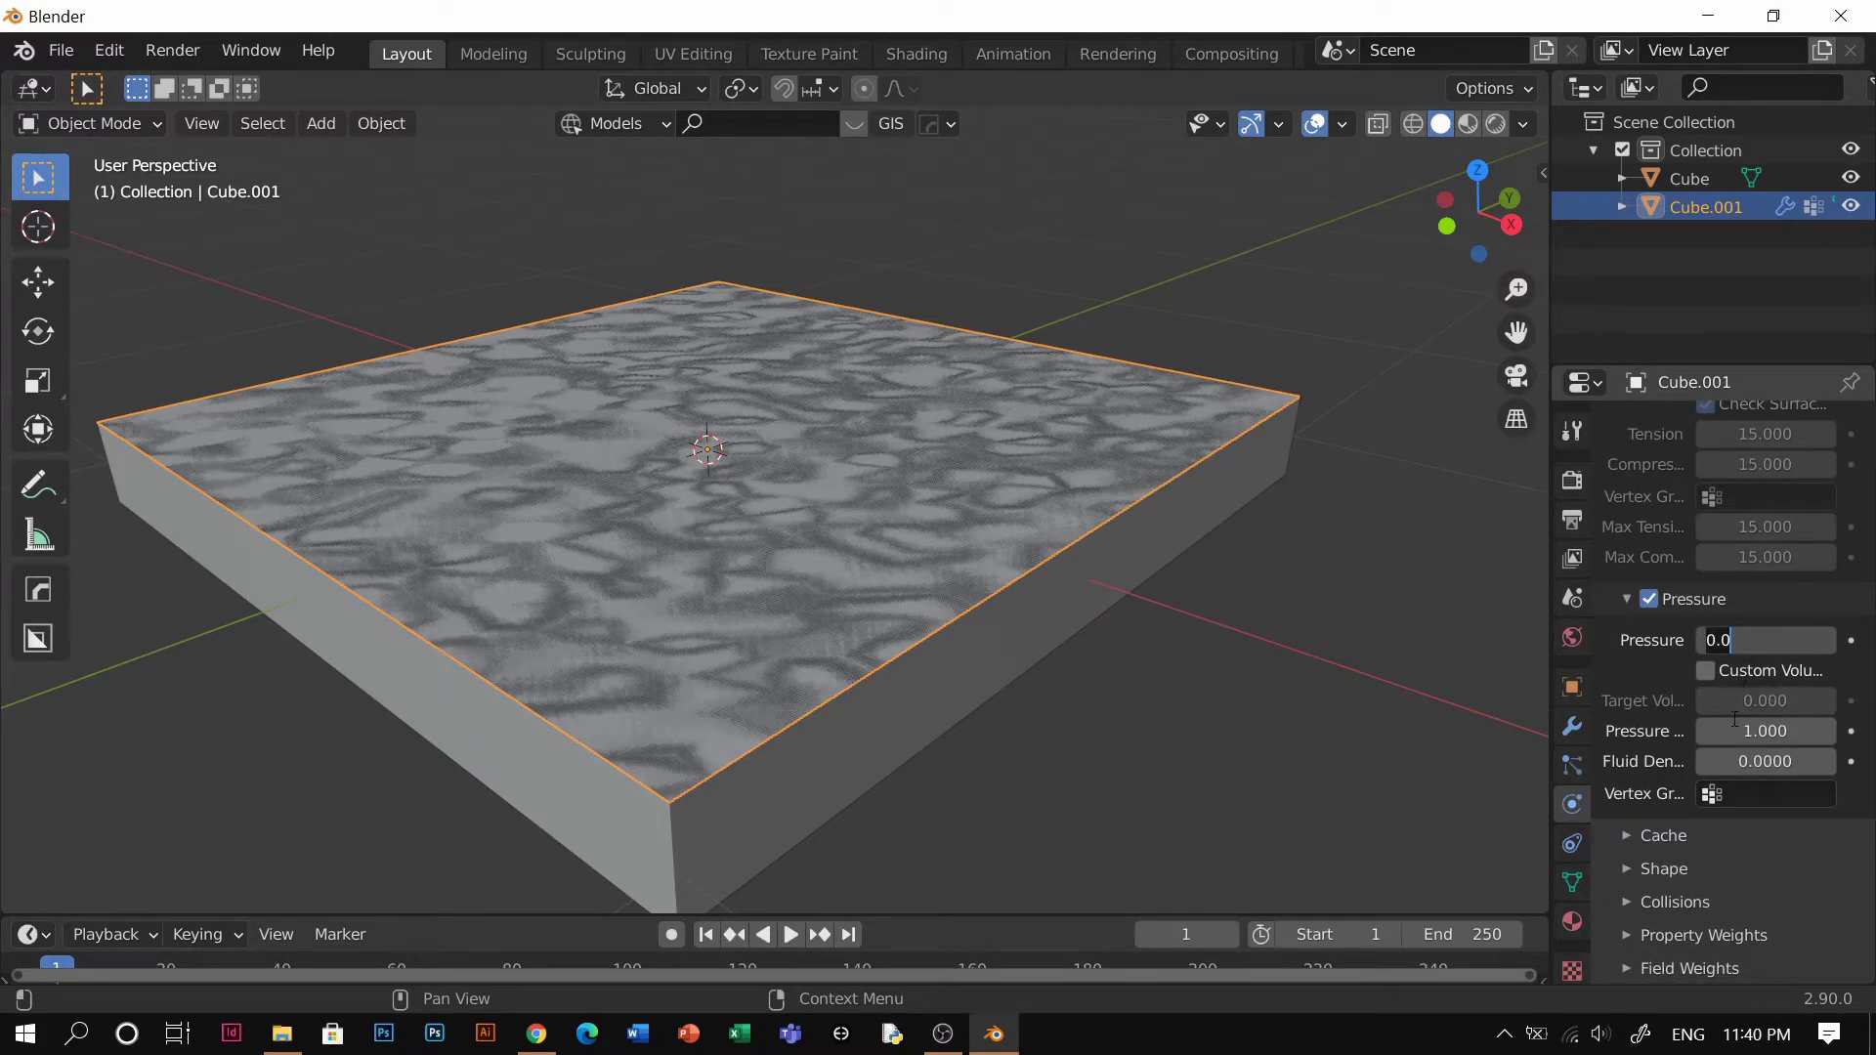
text(3)
key(Return)
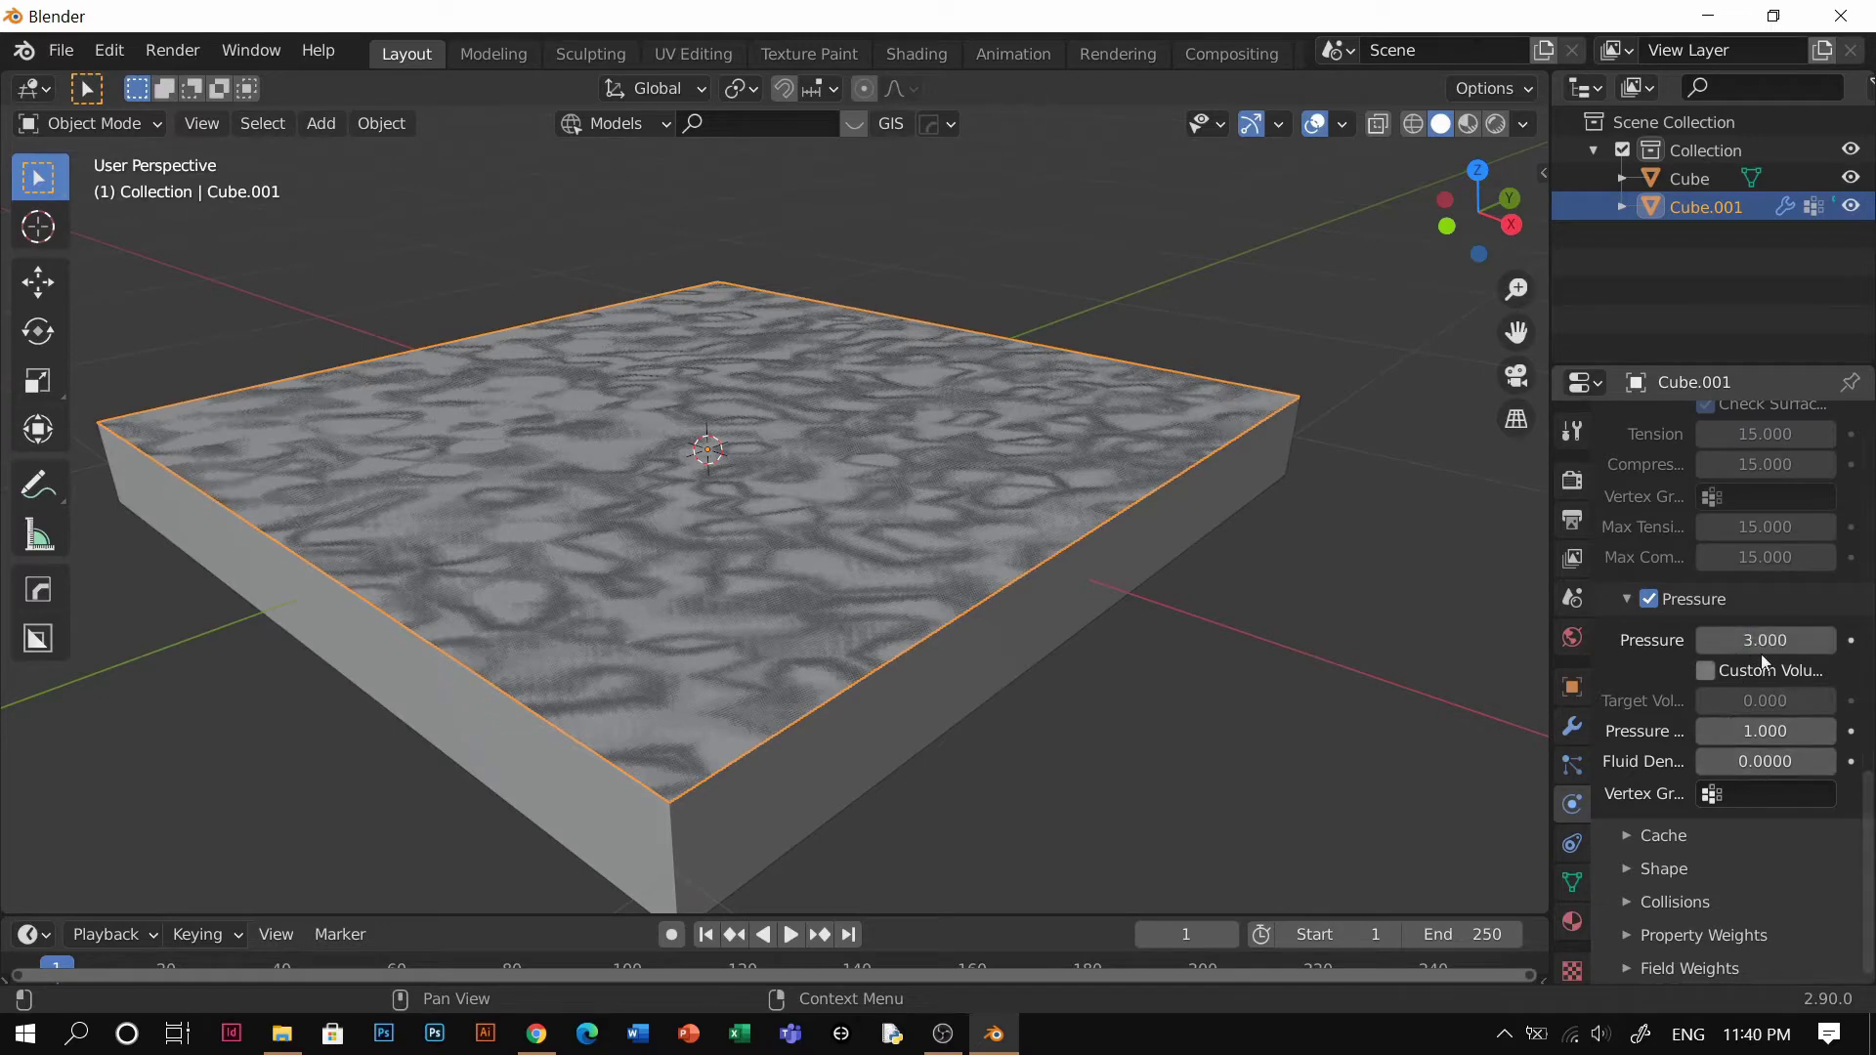
Assign the border vertex group "Group" as the pin group in the cloth's Shape settings
click(1662, 836)
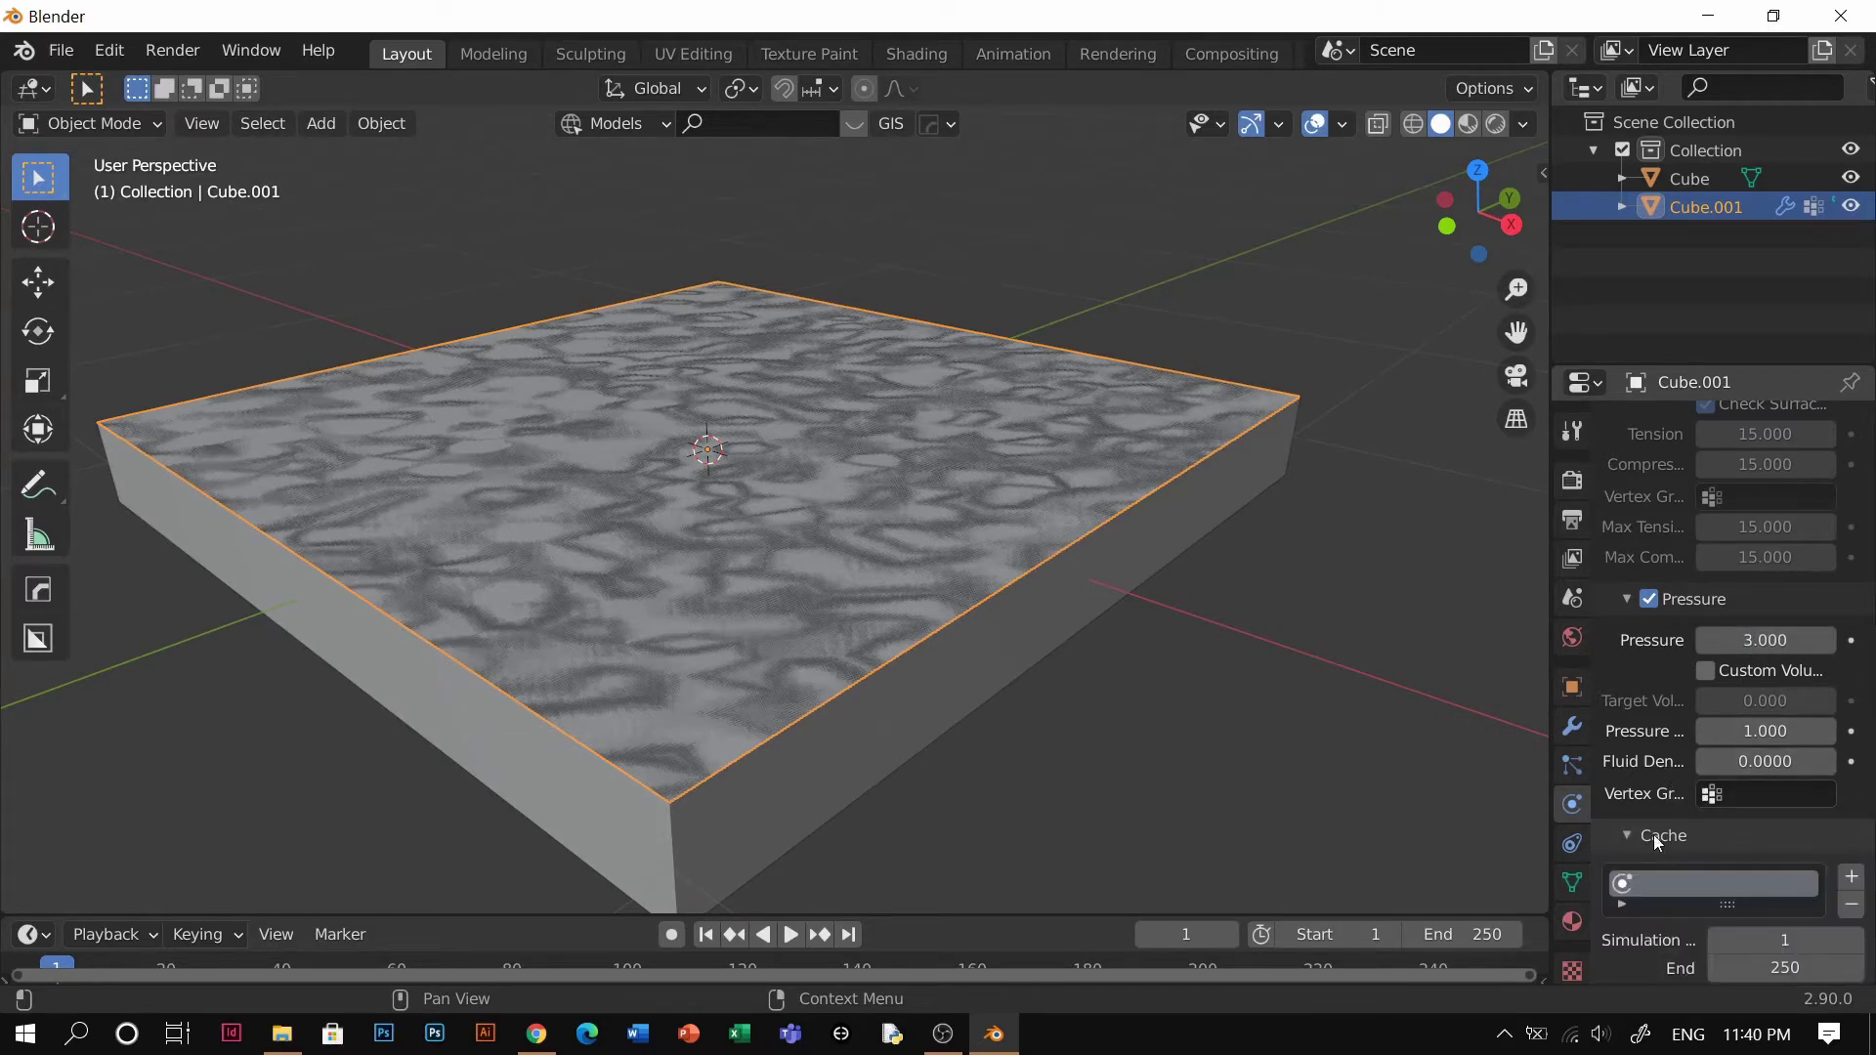
scroll(1653, 833, down, 8)
scroll(1668, 821, down, 3)
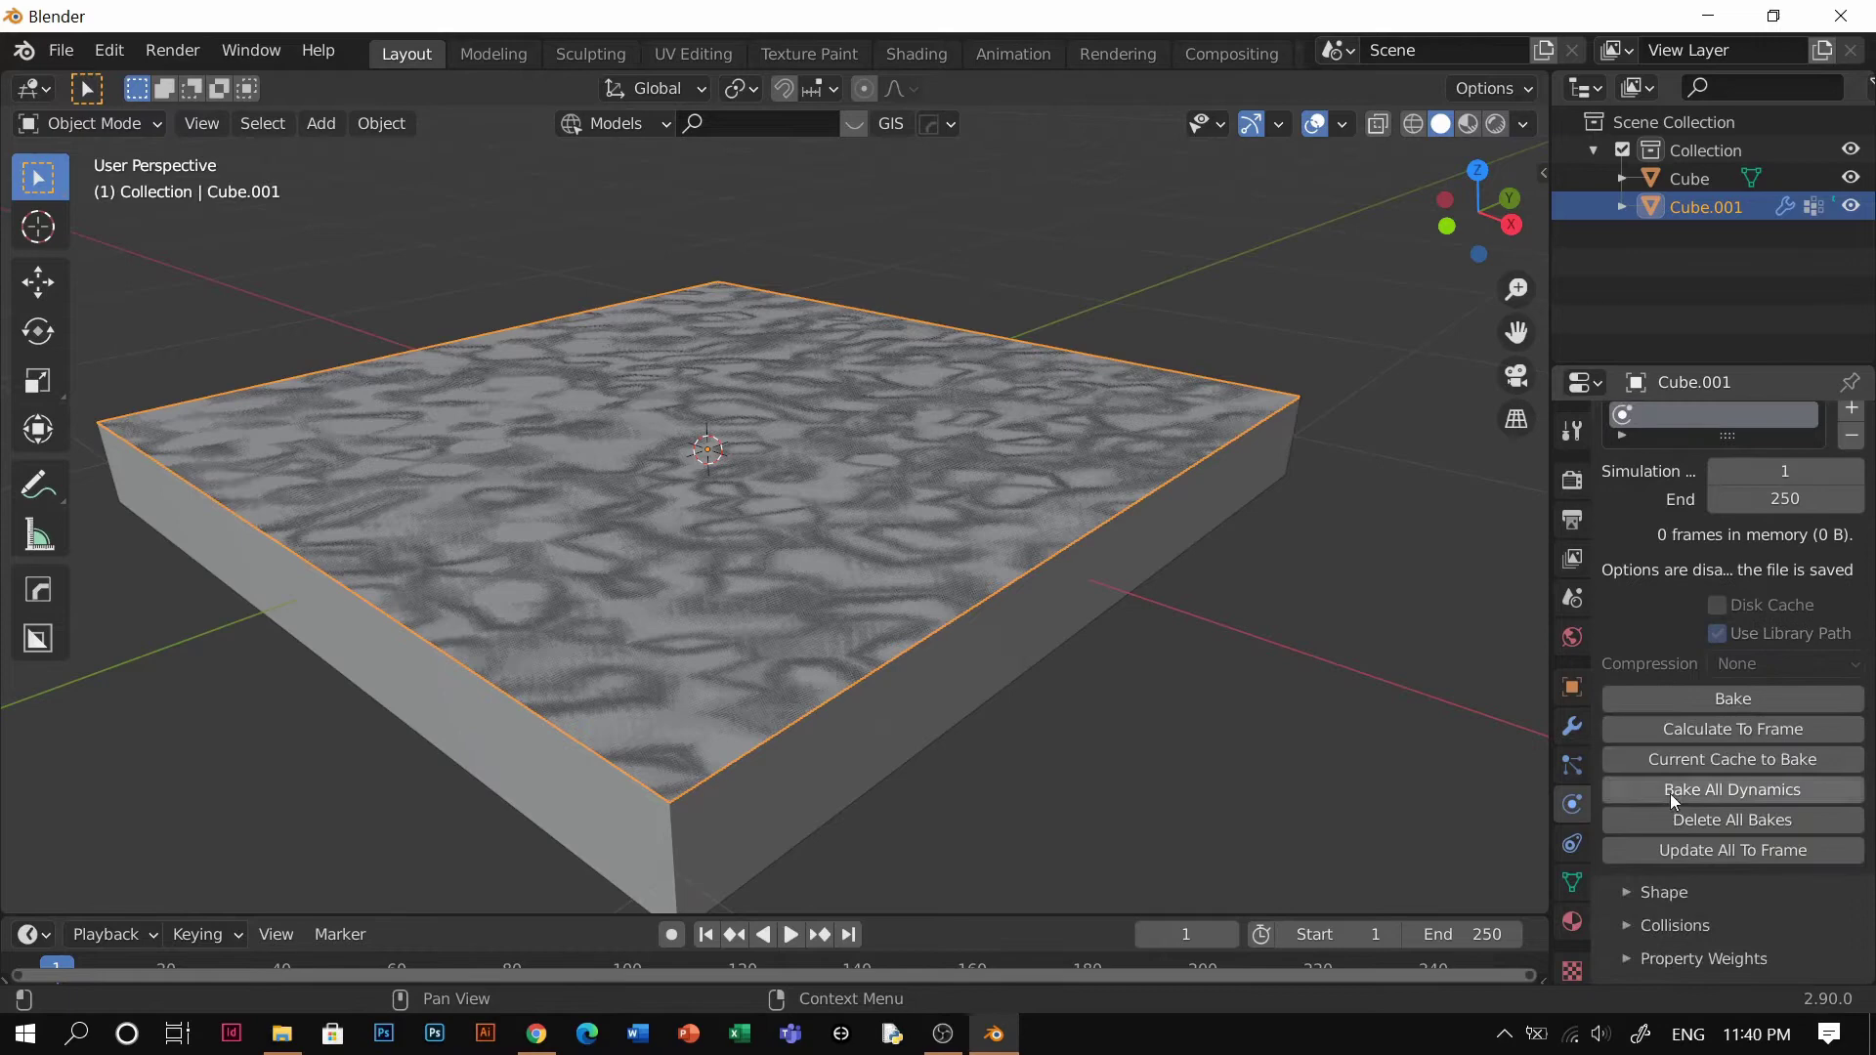
click(1693, 866)
scroll(1667, 787, down, 5)
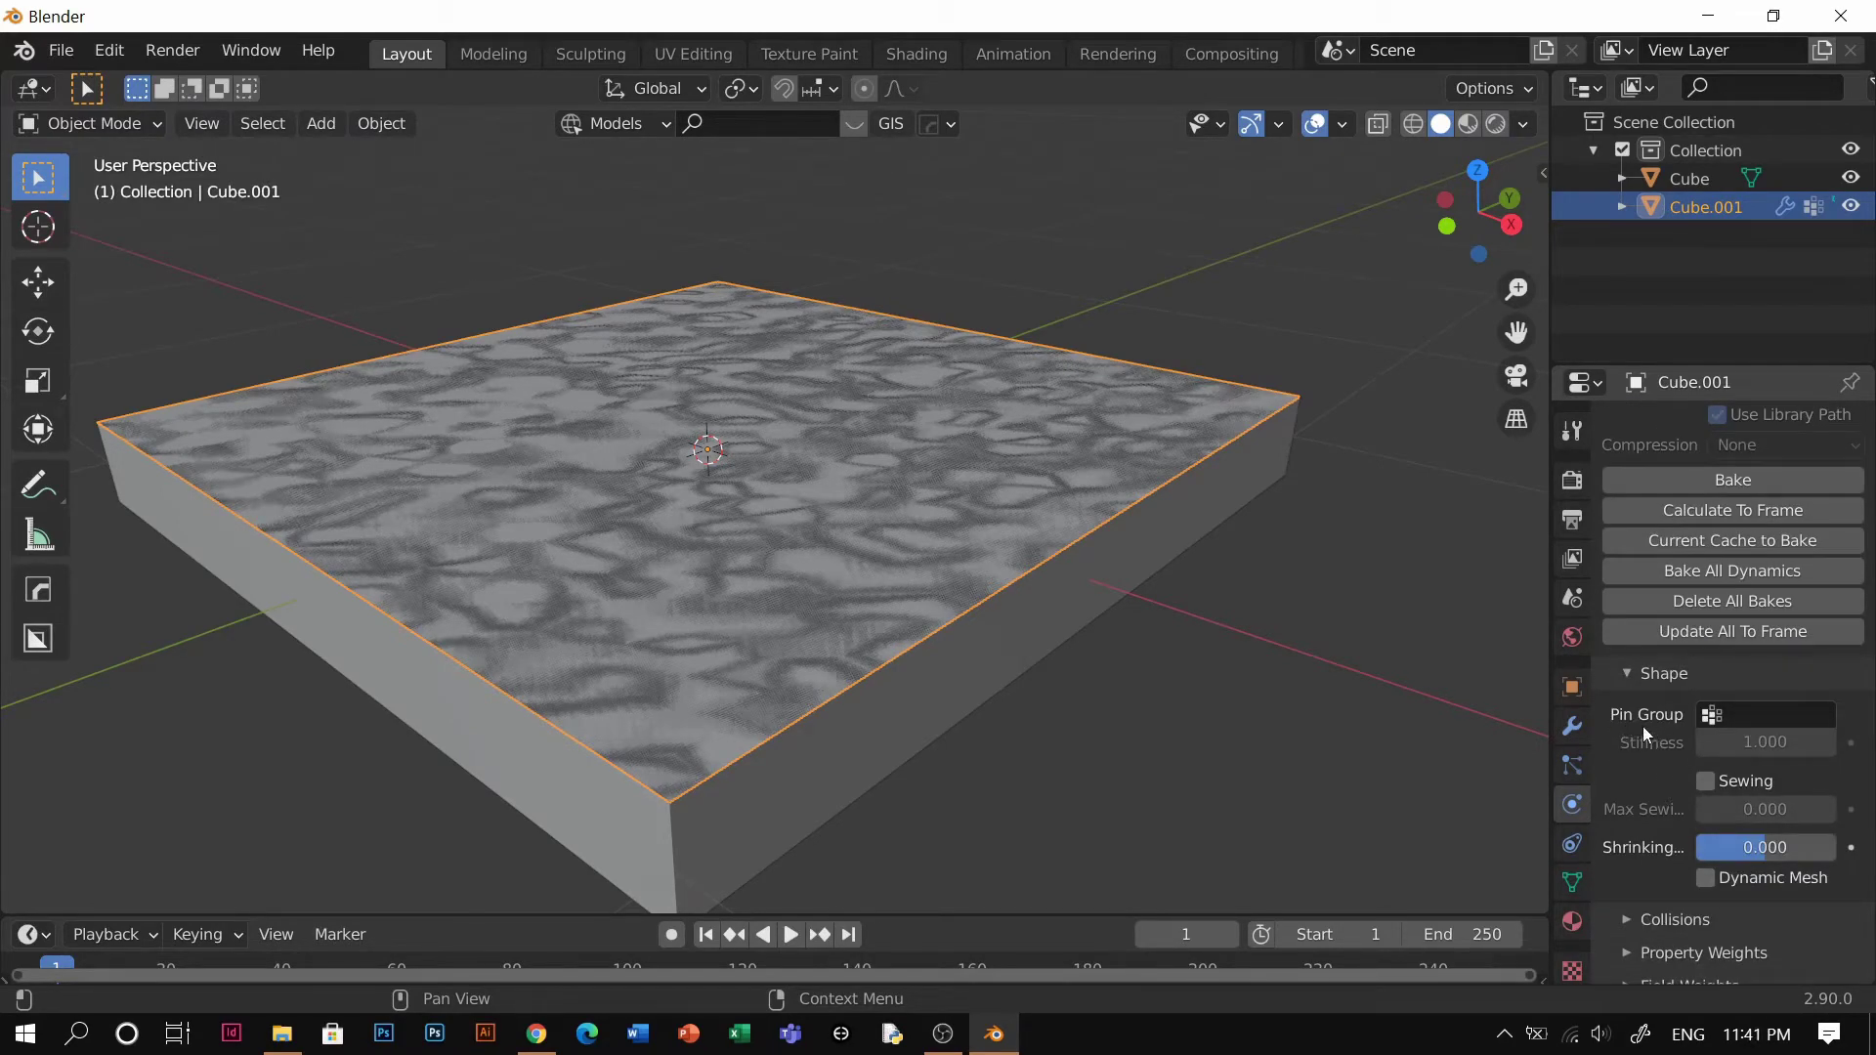
click(1730, 715)
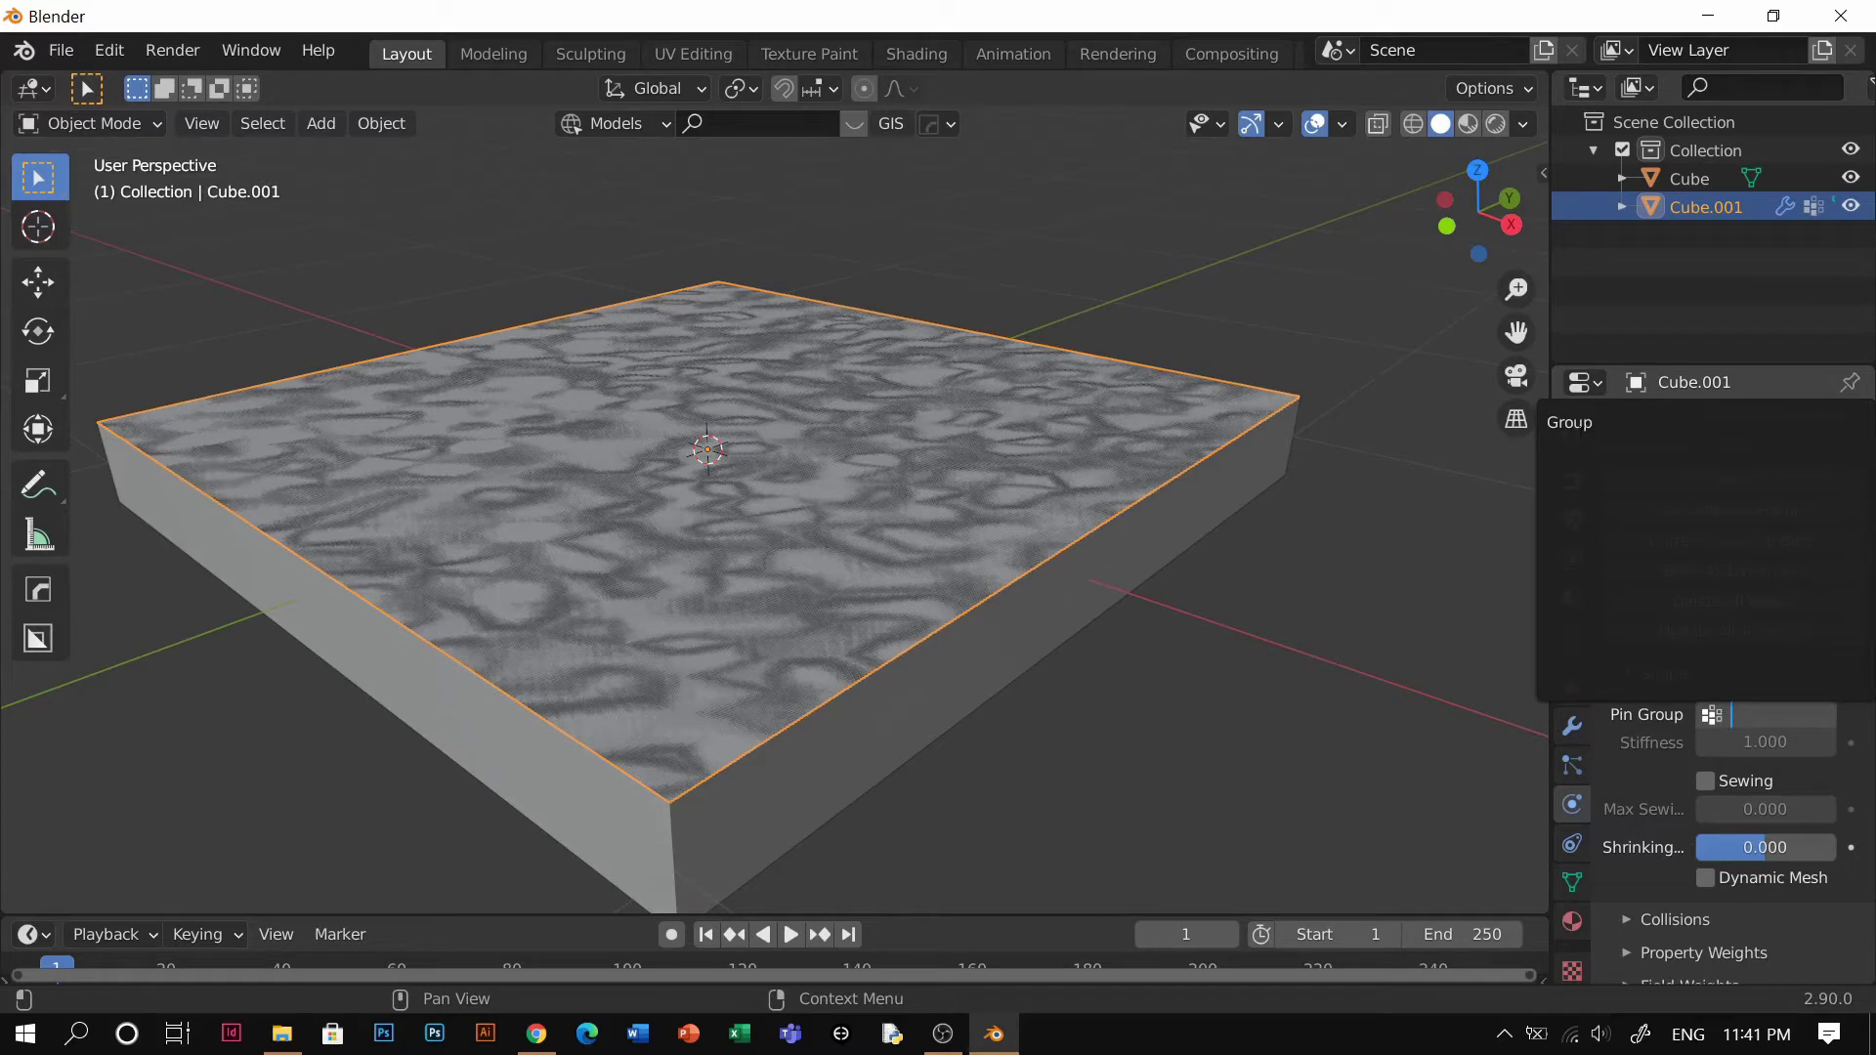
click(1585, 423)
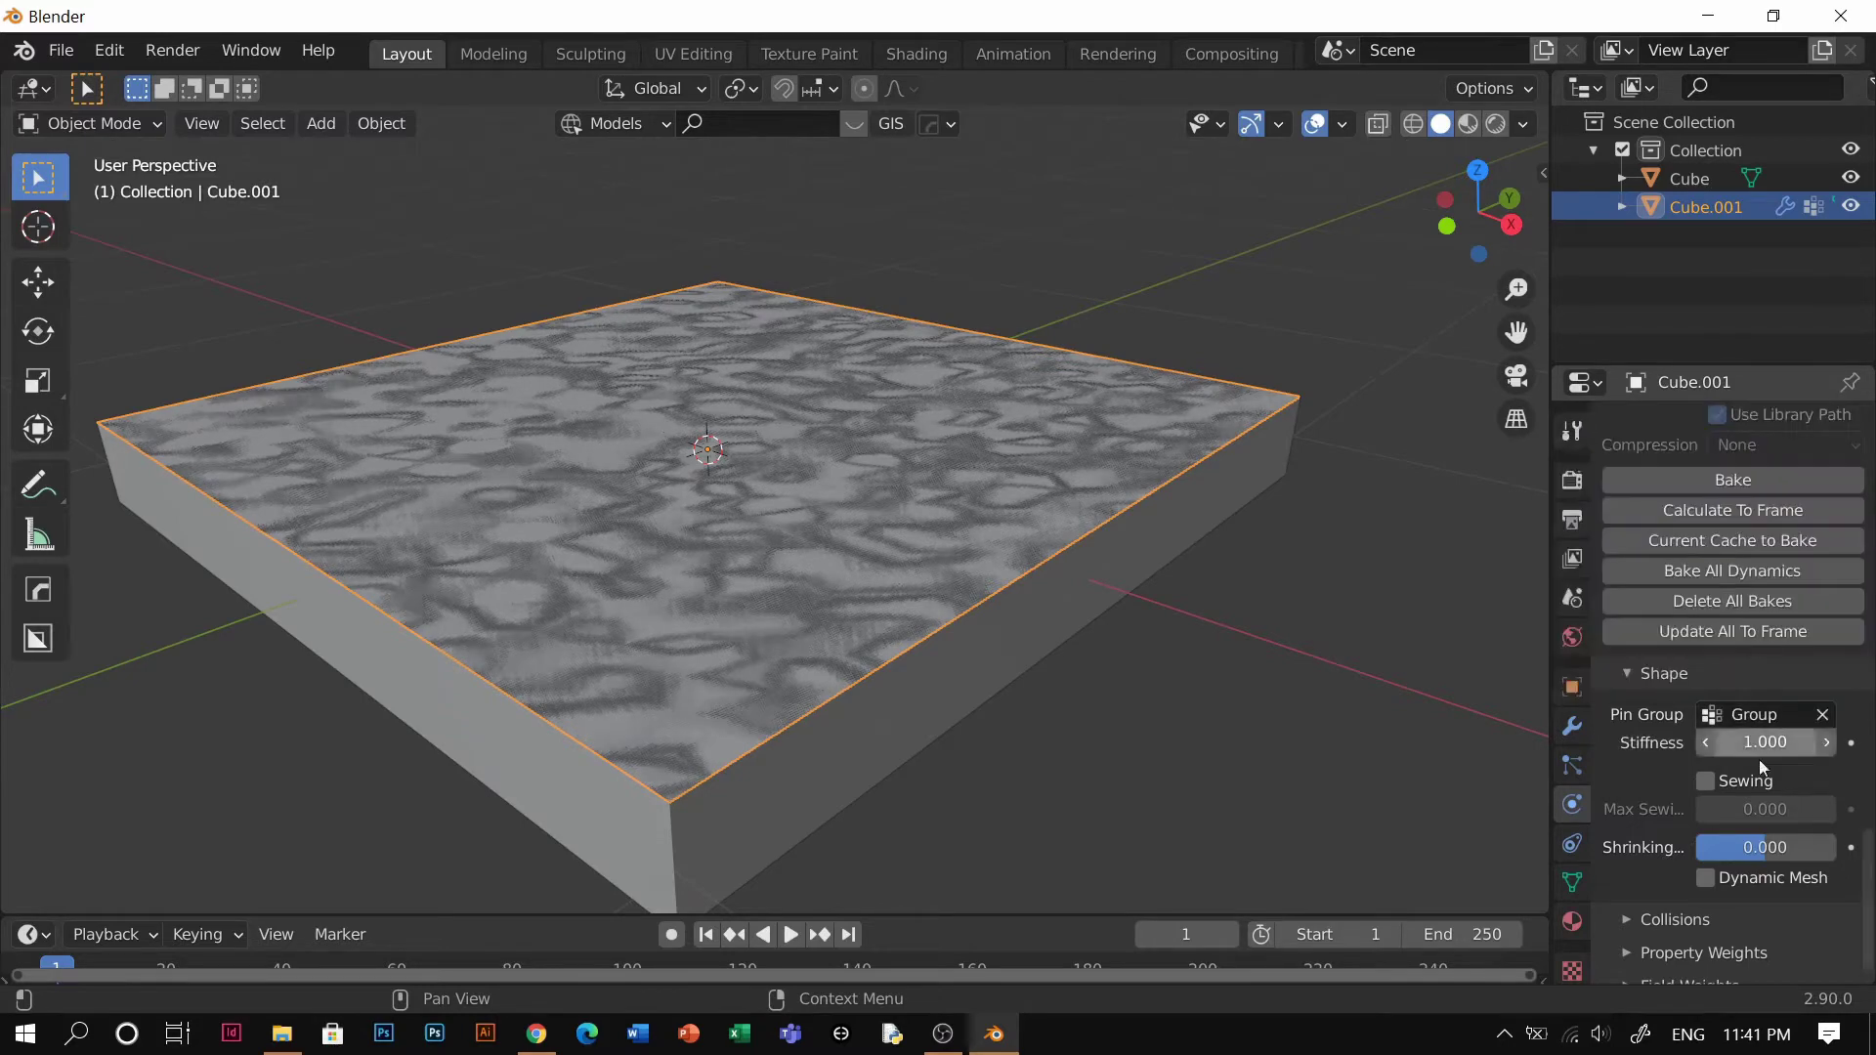
Expand the cloth's Collisions and Field Weights settings and set the Gravity weight to 0
scroll(1651, 764, down, 1)
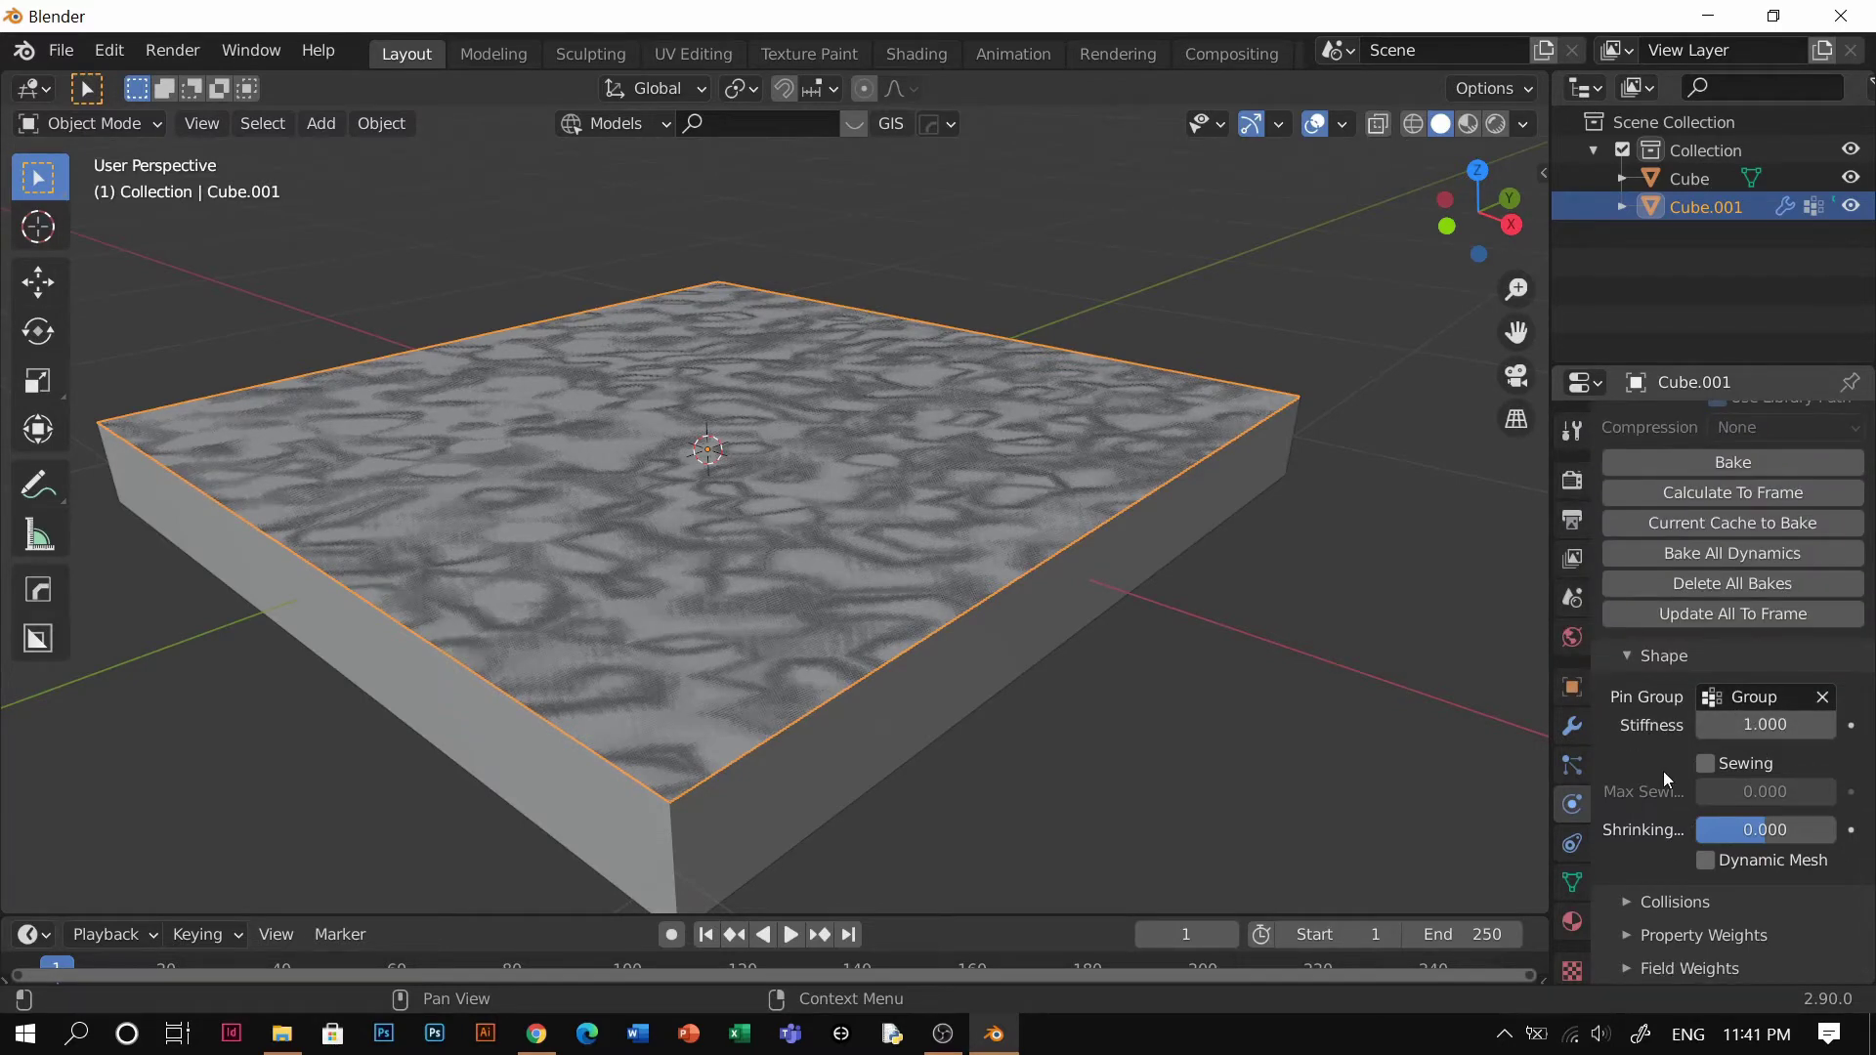
click(1650, 909)
scroll(1641, 821, down, 8)
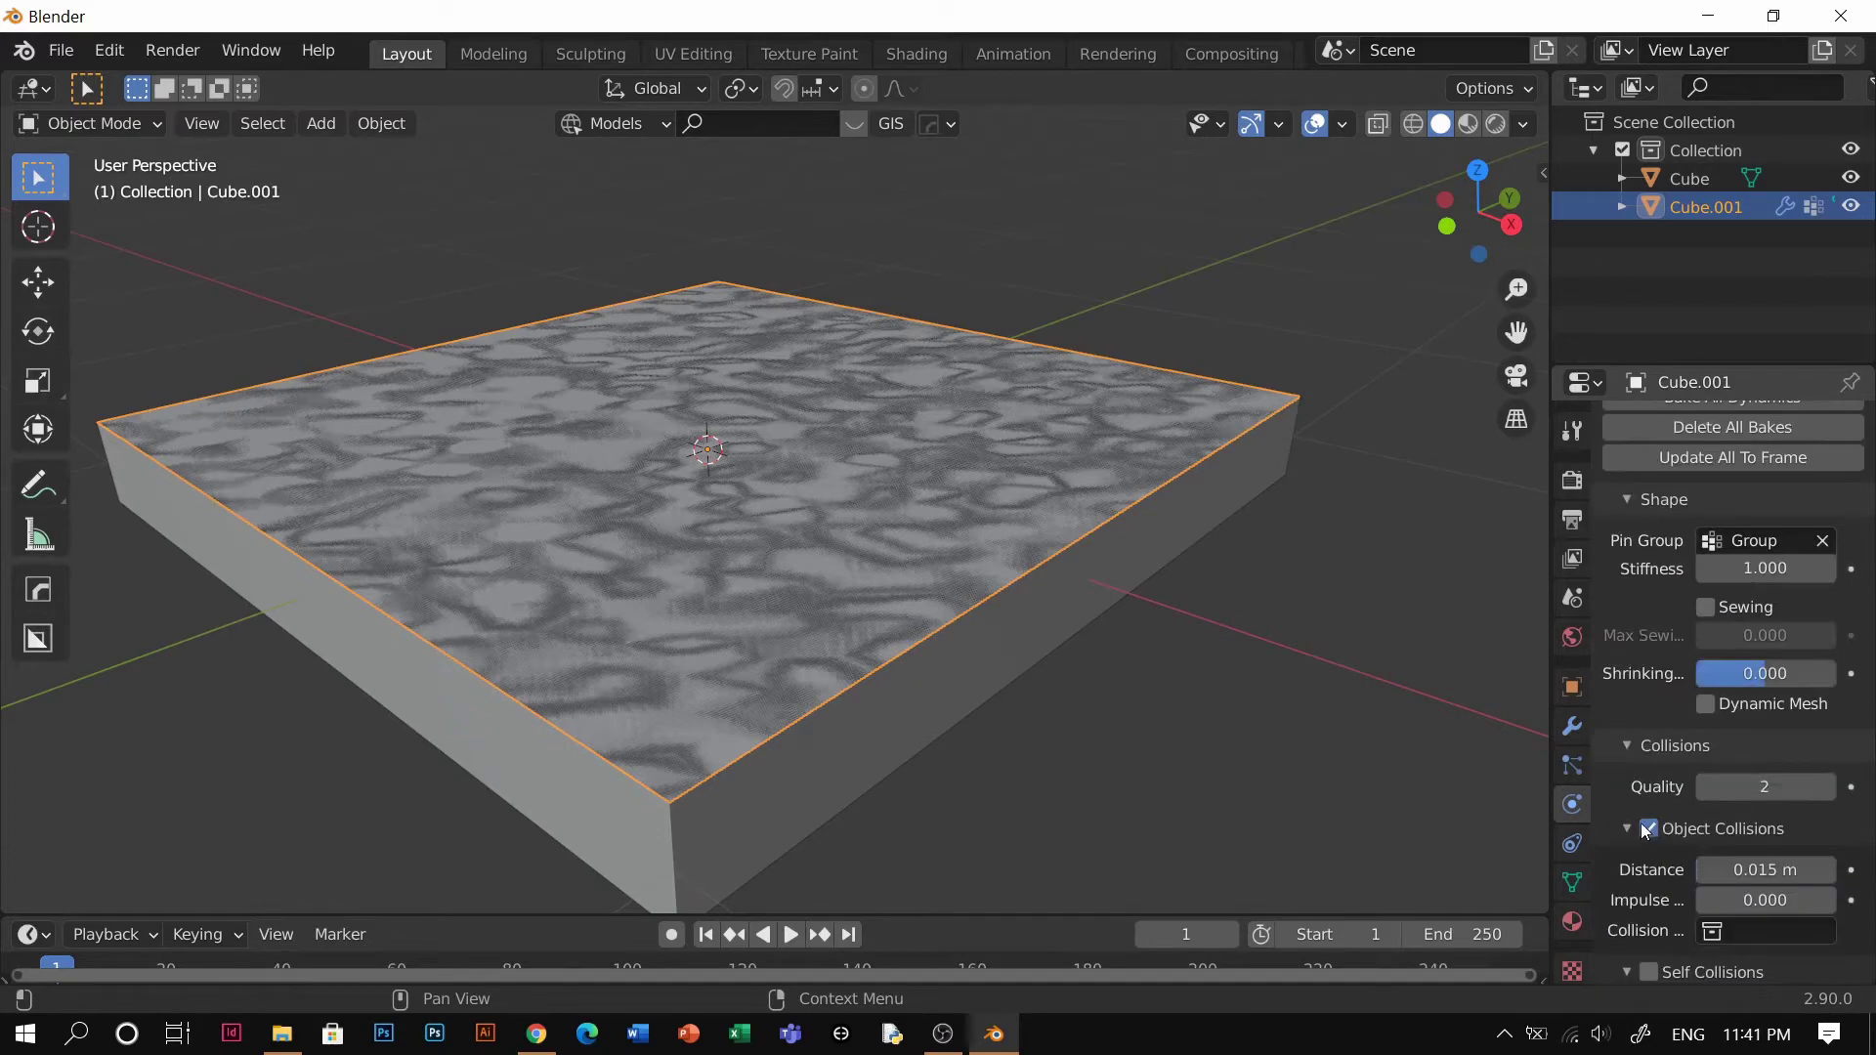
scroll(1662, 856, down, 1)
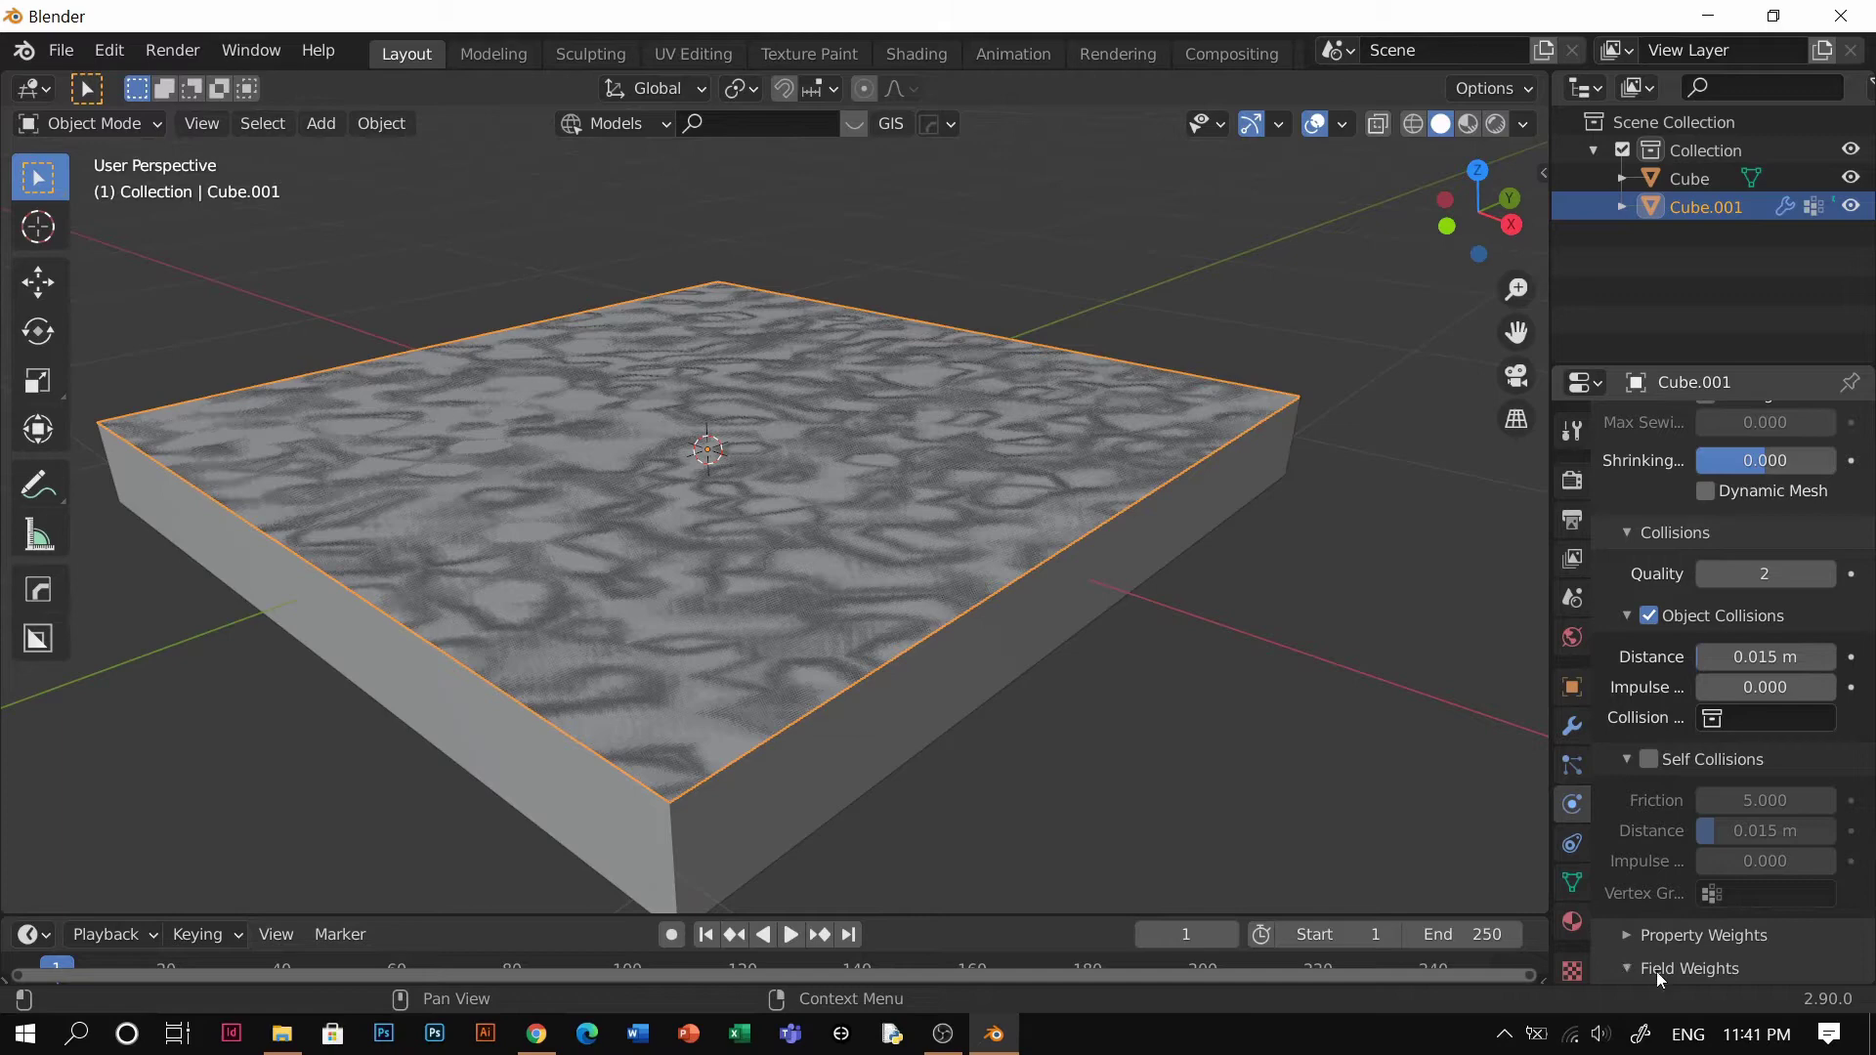
scroll(1693, 817, down, 6)
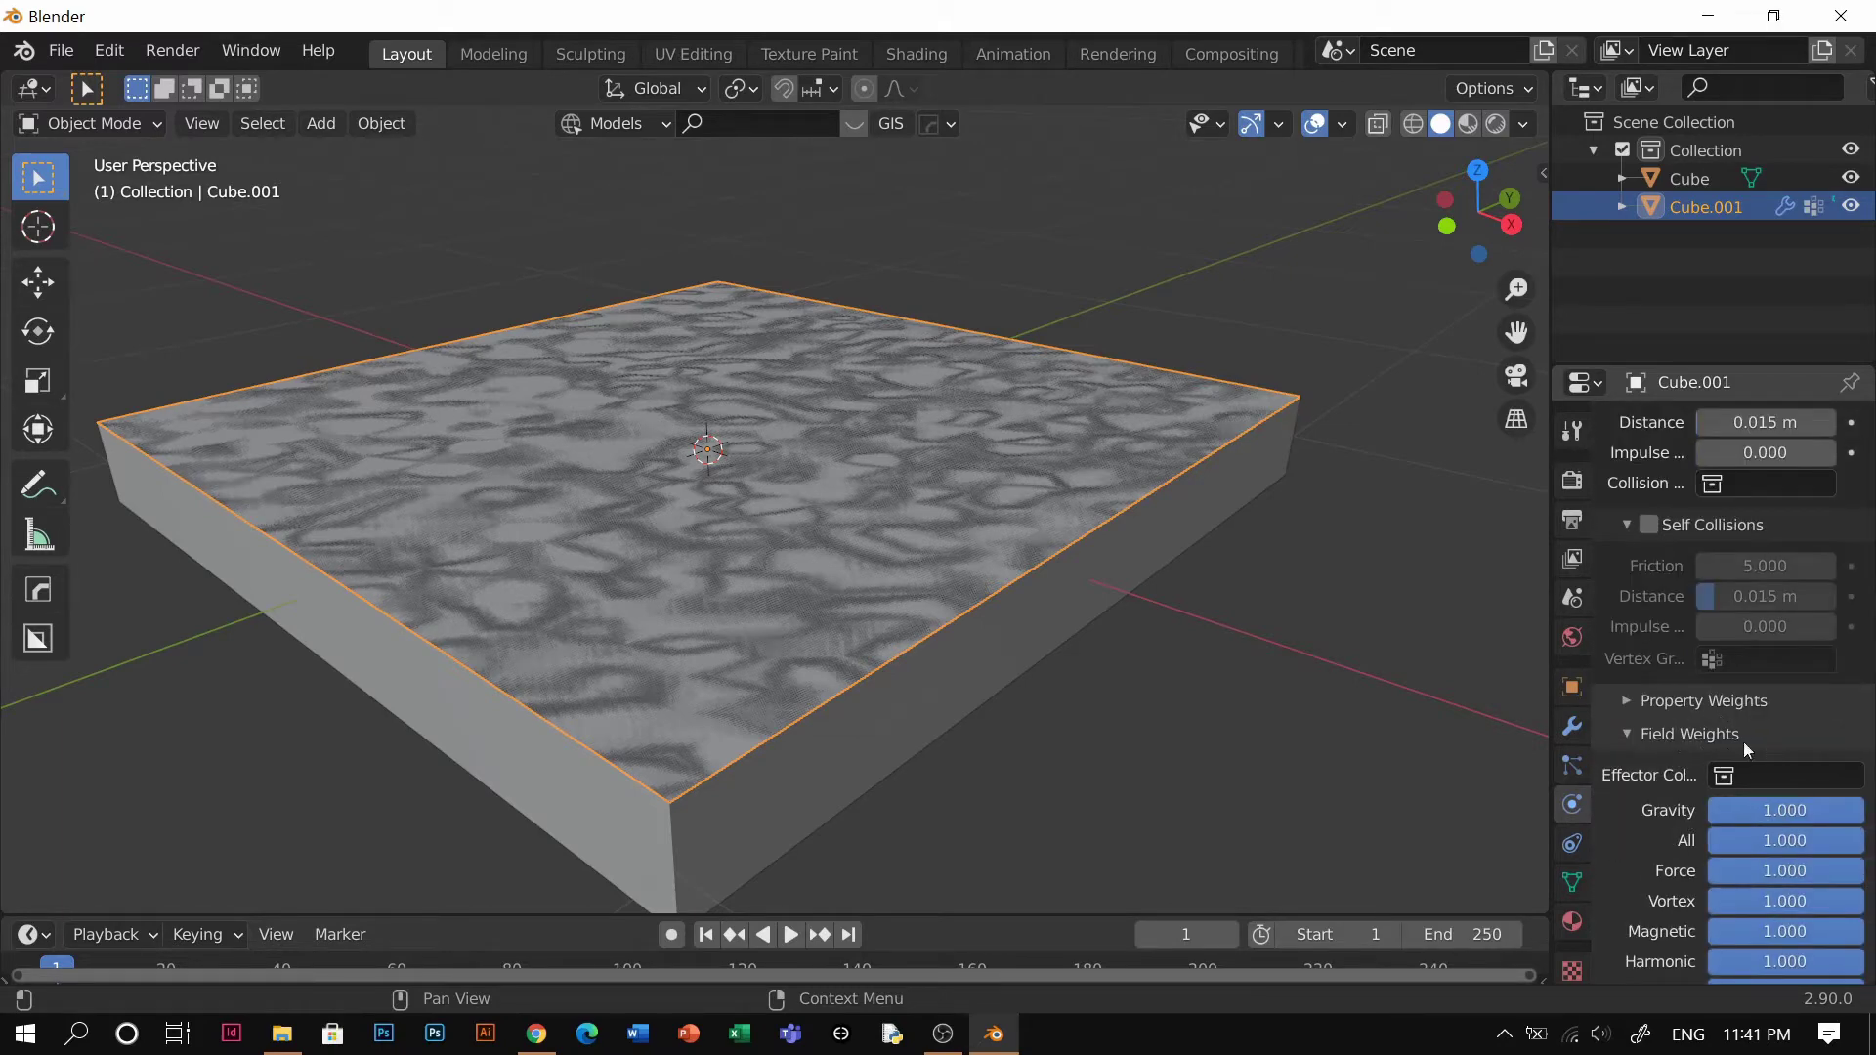
drag(1793, 813, 1696, 837)
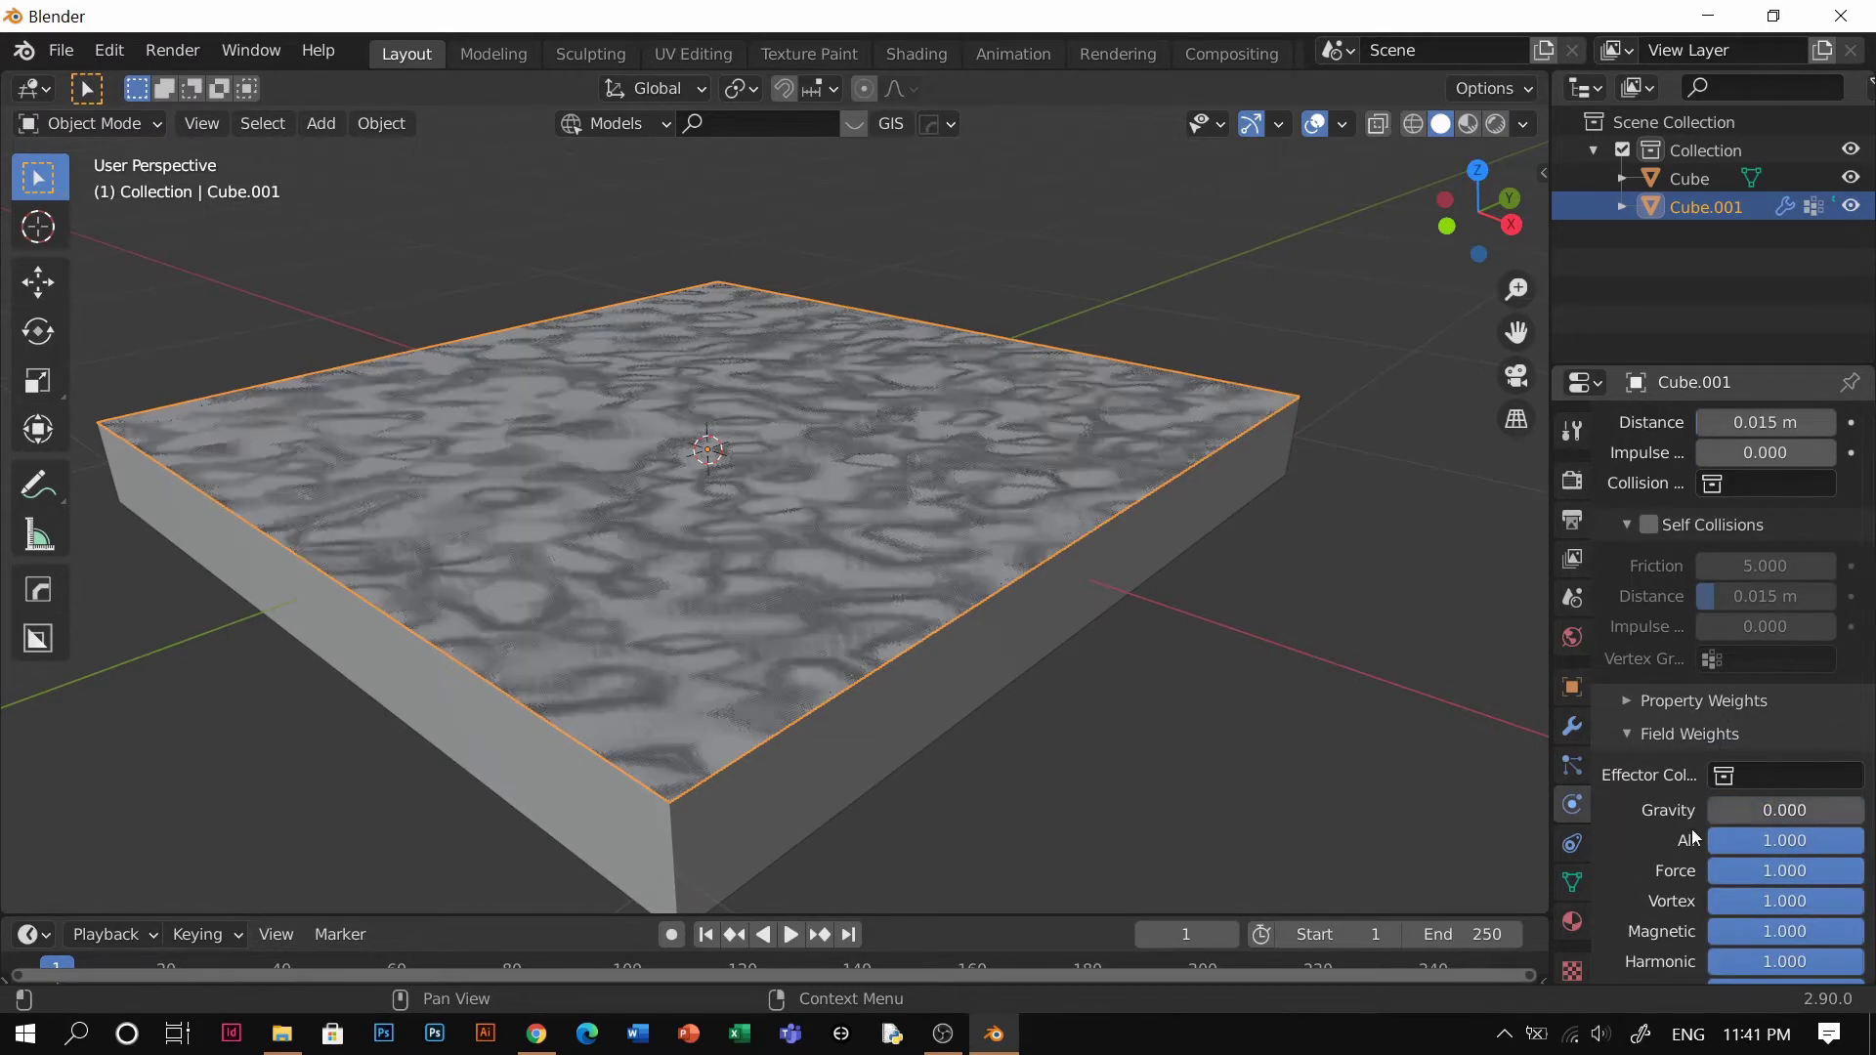
Widen the properties area and set the cloth's Shrinking Factor to -0.2
scroll(1673, 800, up, 14)
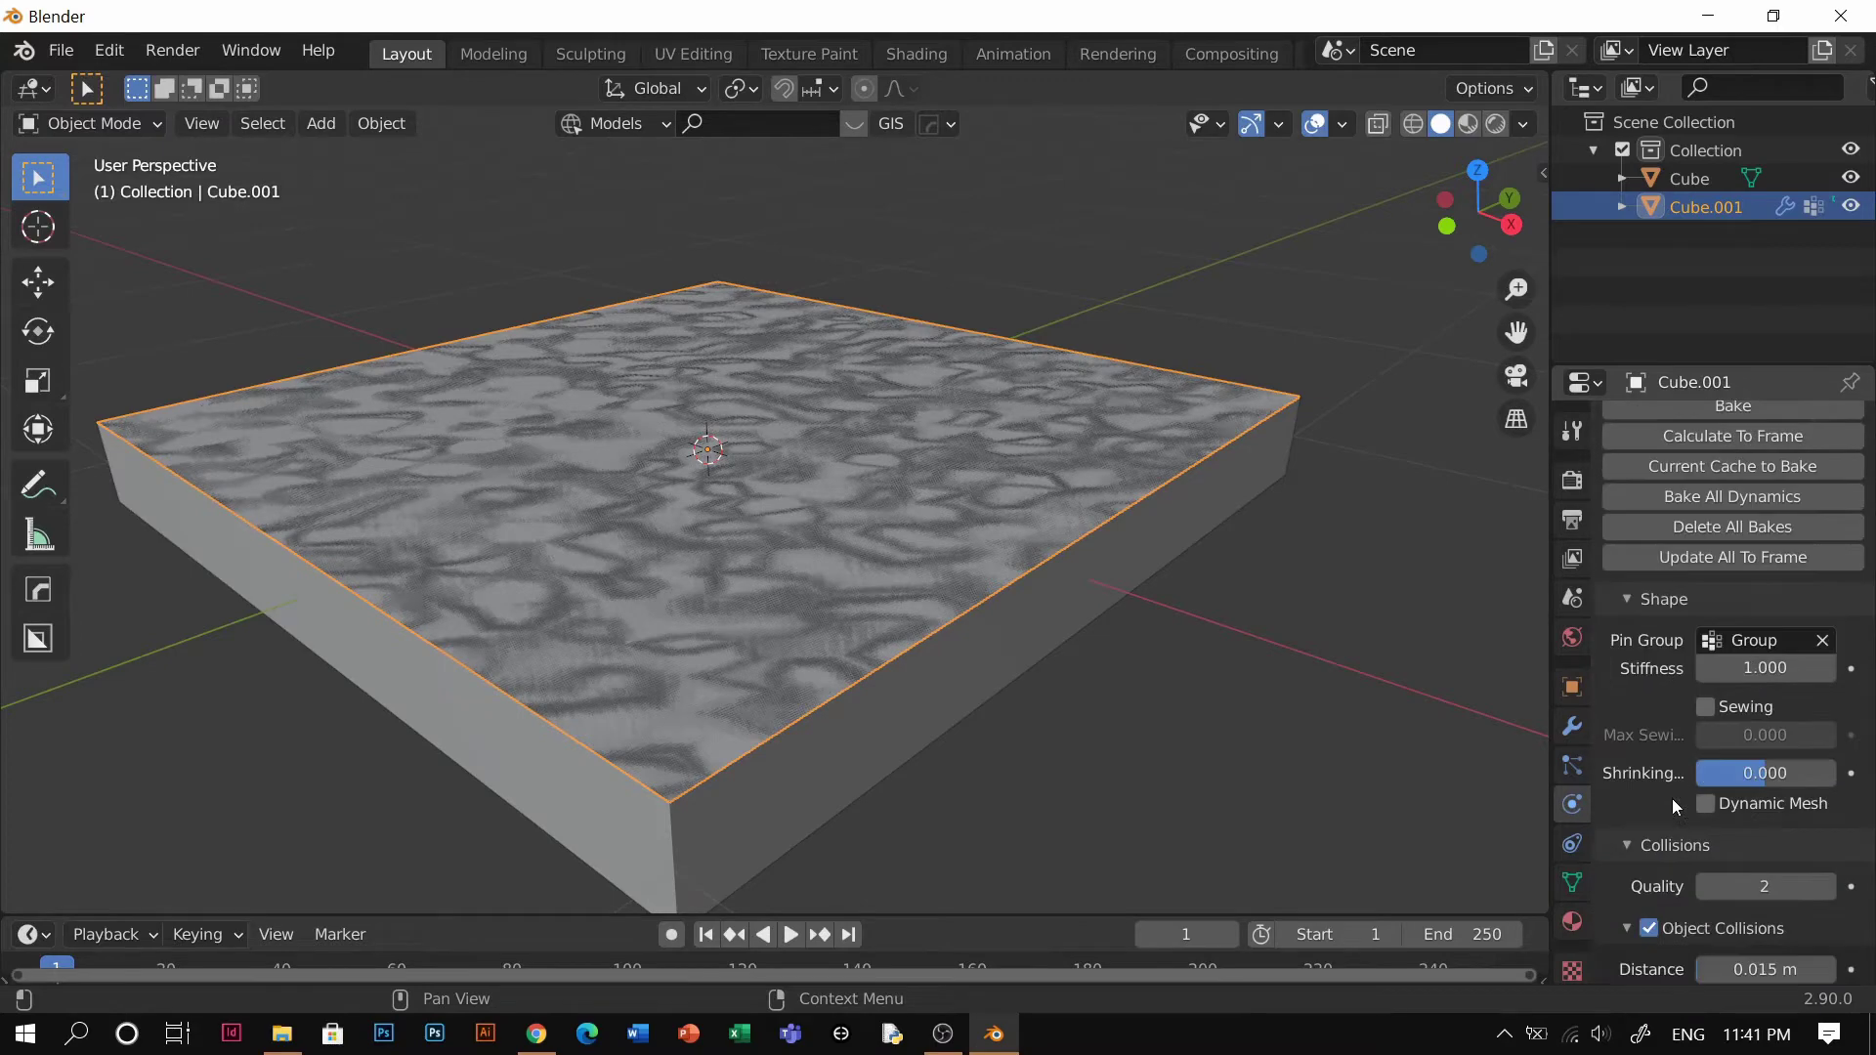
scroll(1673, 799, up, 15)
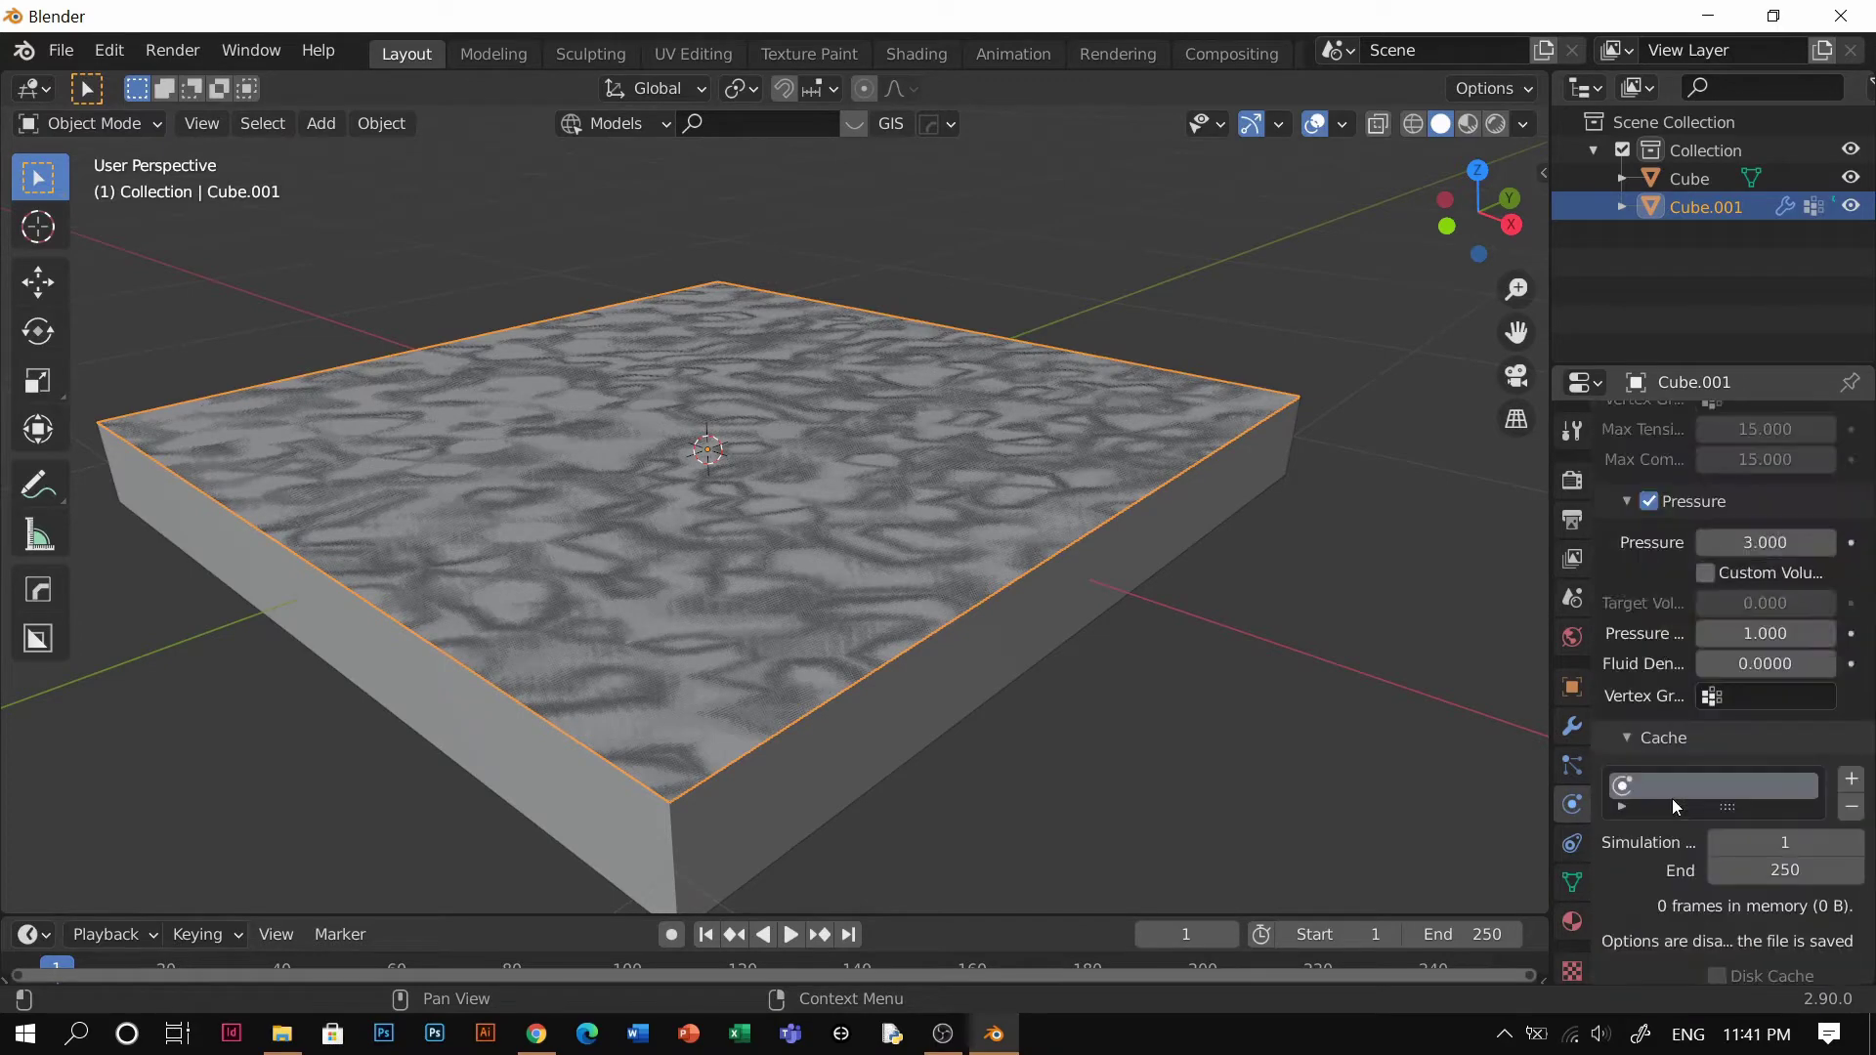
scroll(1673, 799, up, 2)
scroll(1669, 782, down, 9)
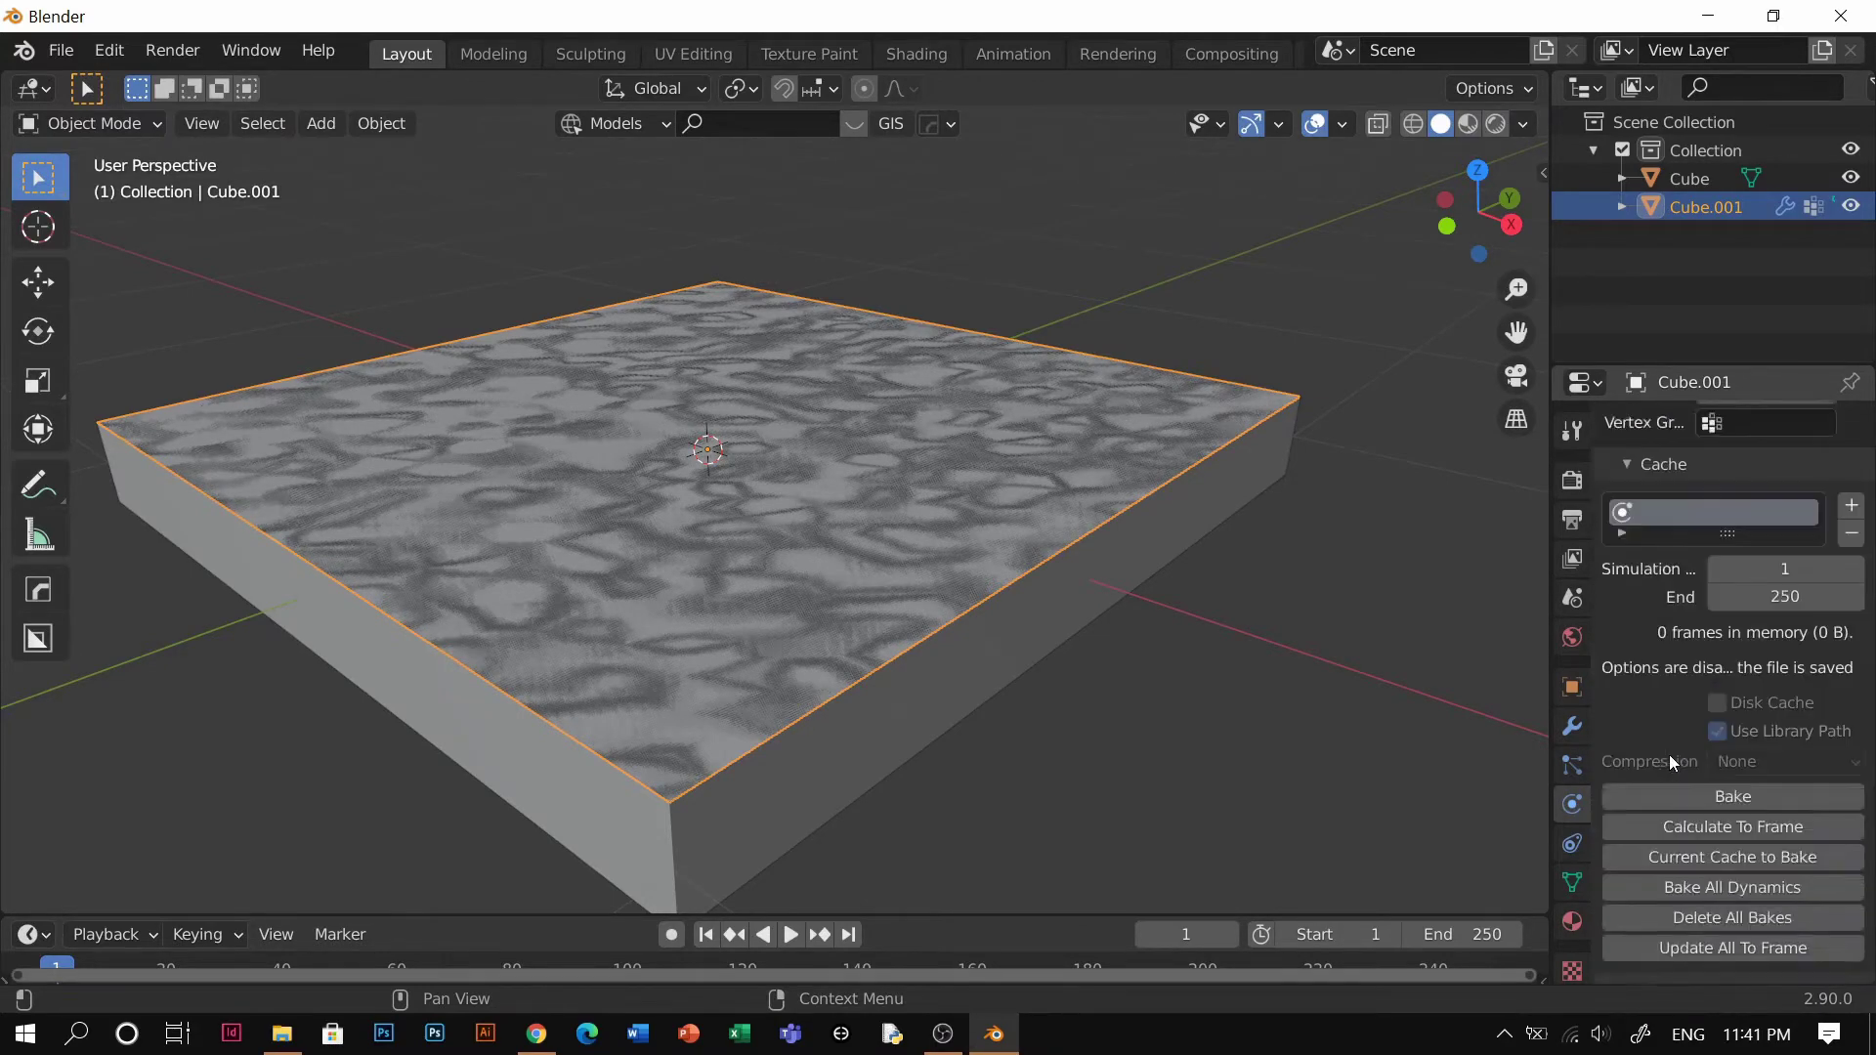
scroll(1670, 759, down, 8)
scroll(1673, 821, down, 1)
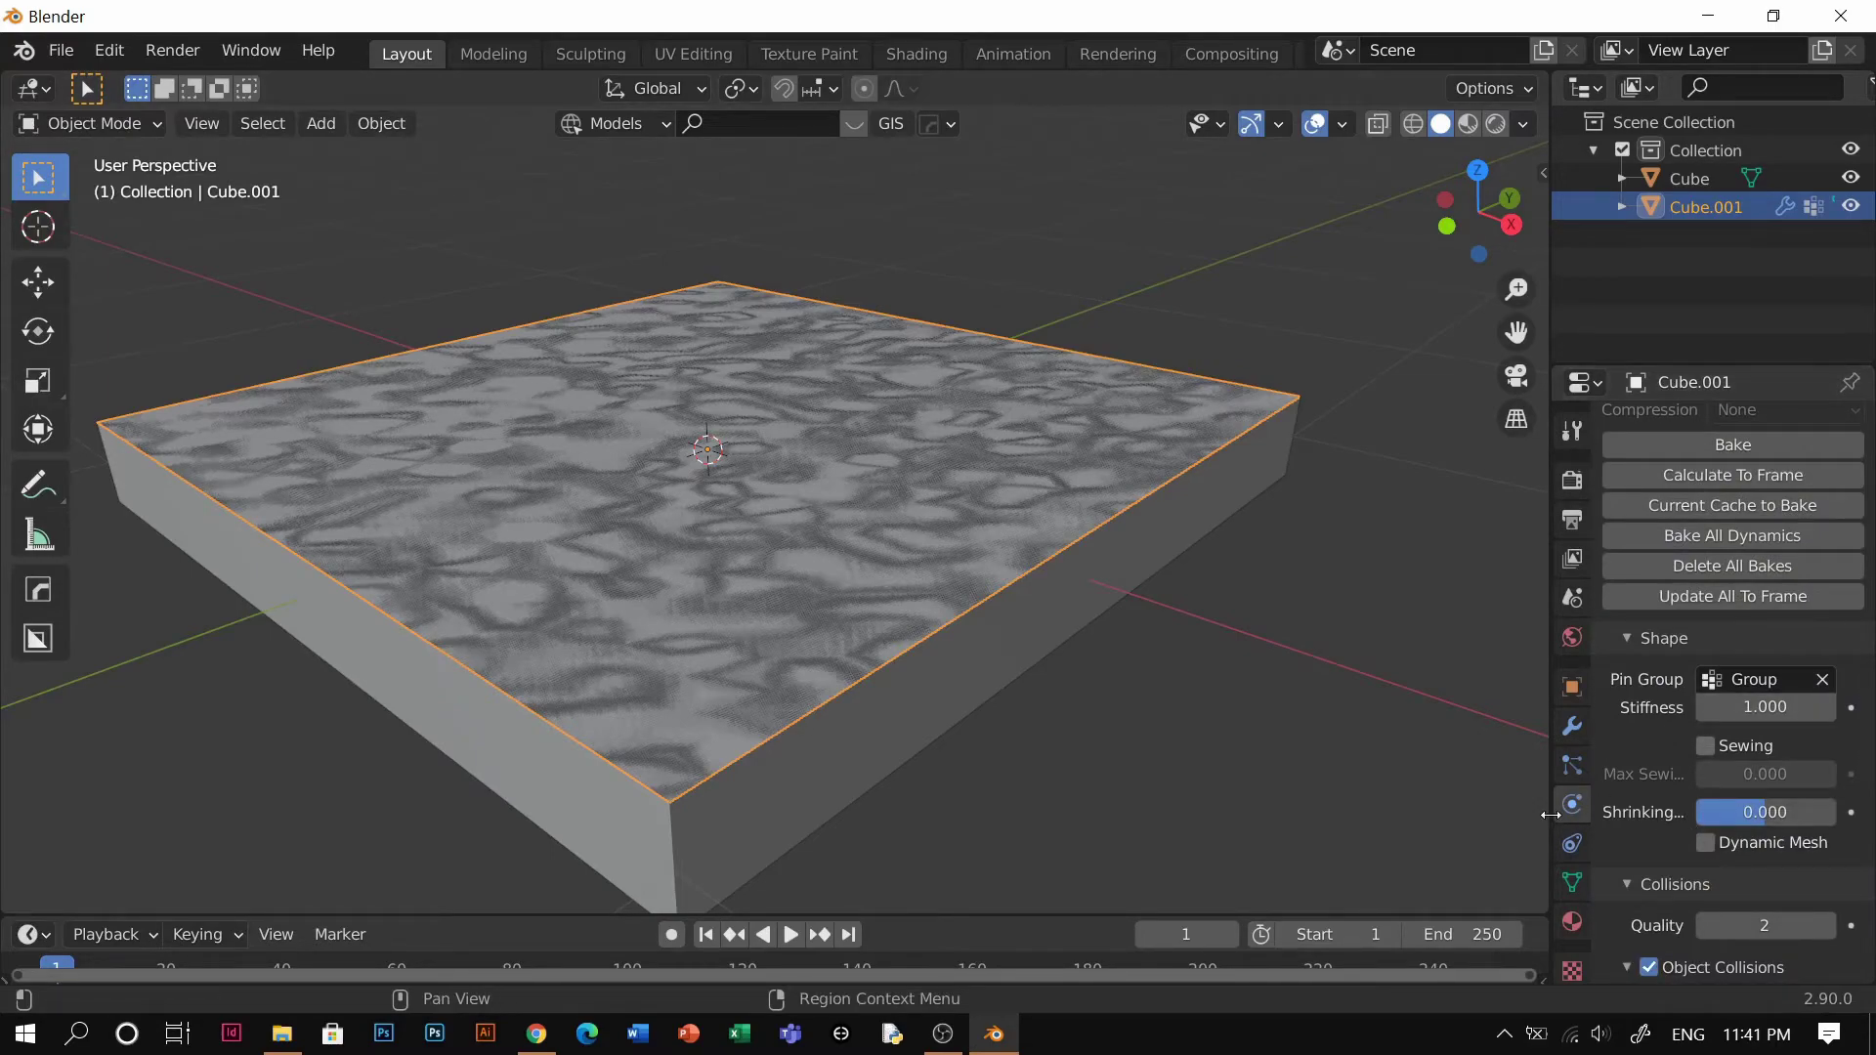
drag(1550, 819, 1506, 832)
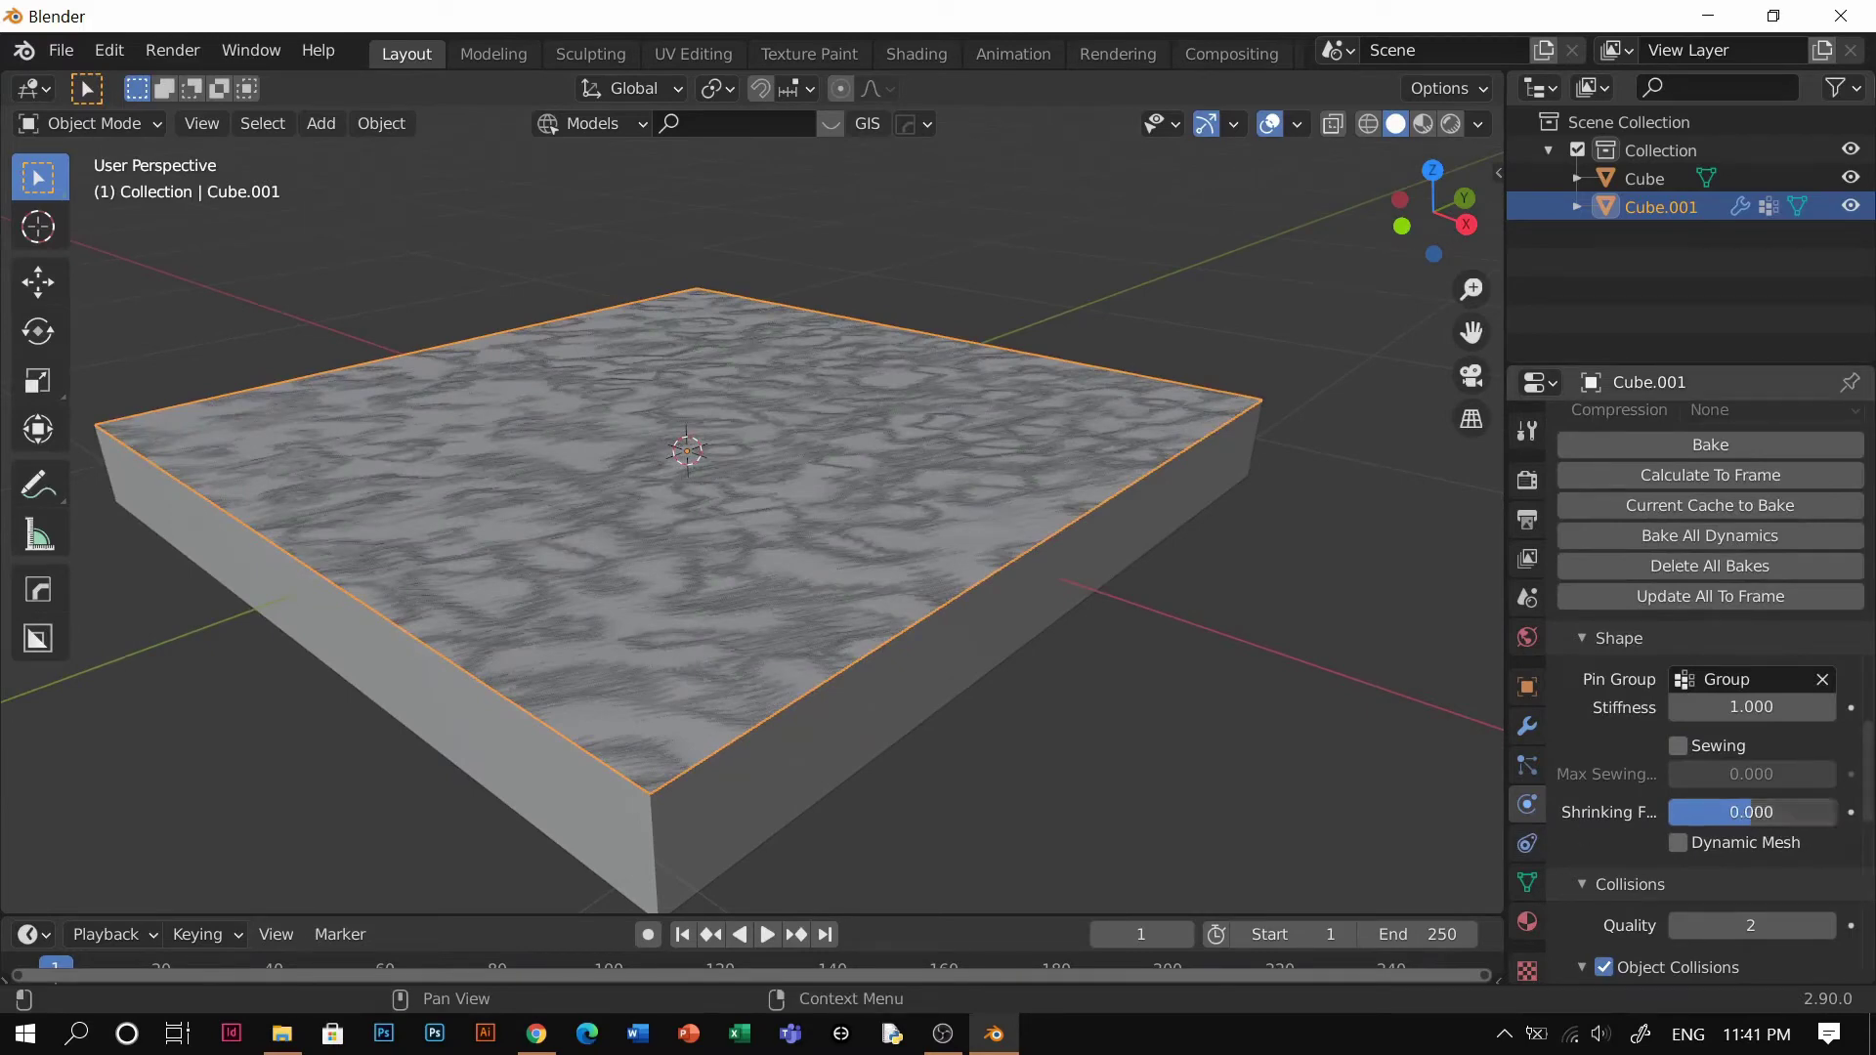
click(1761, 819)
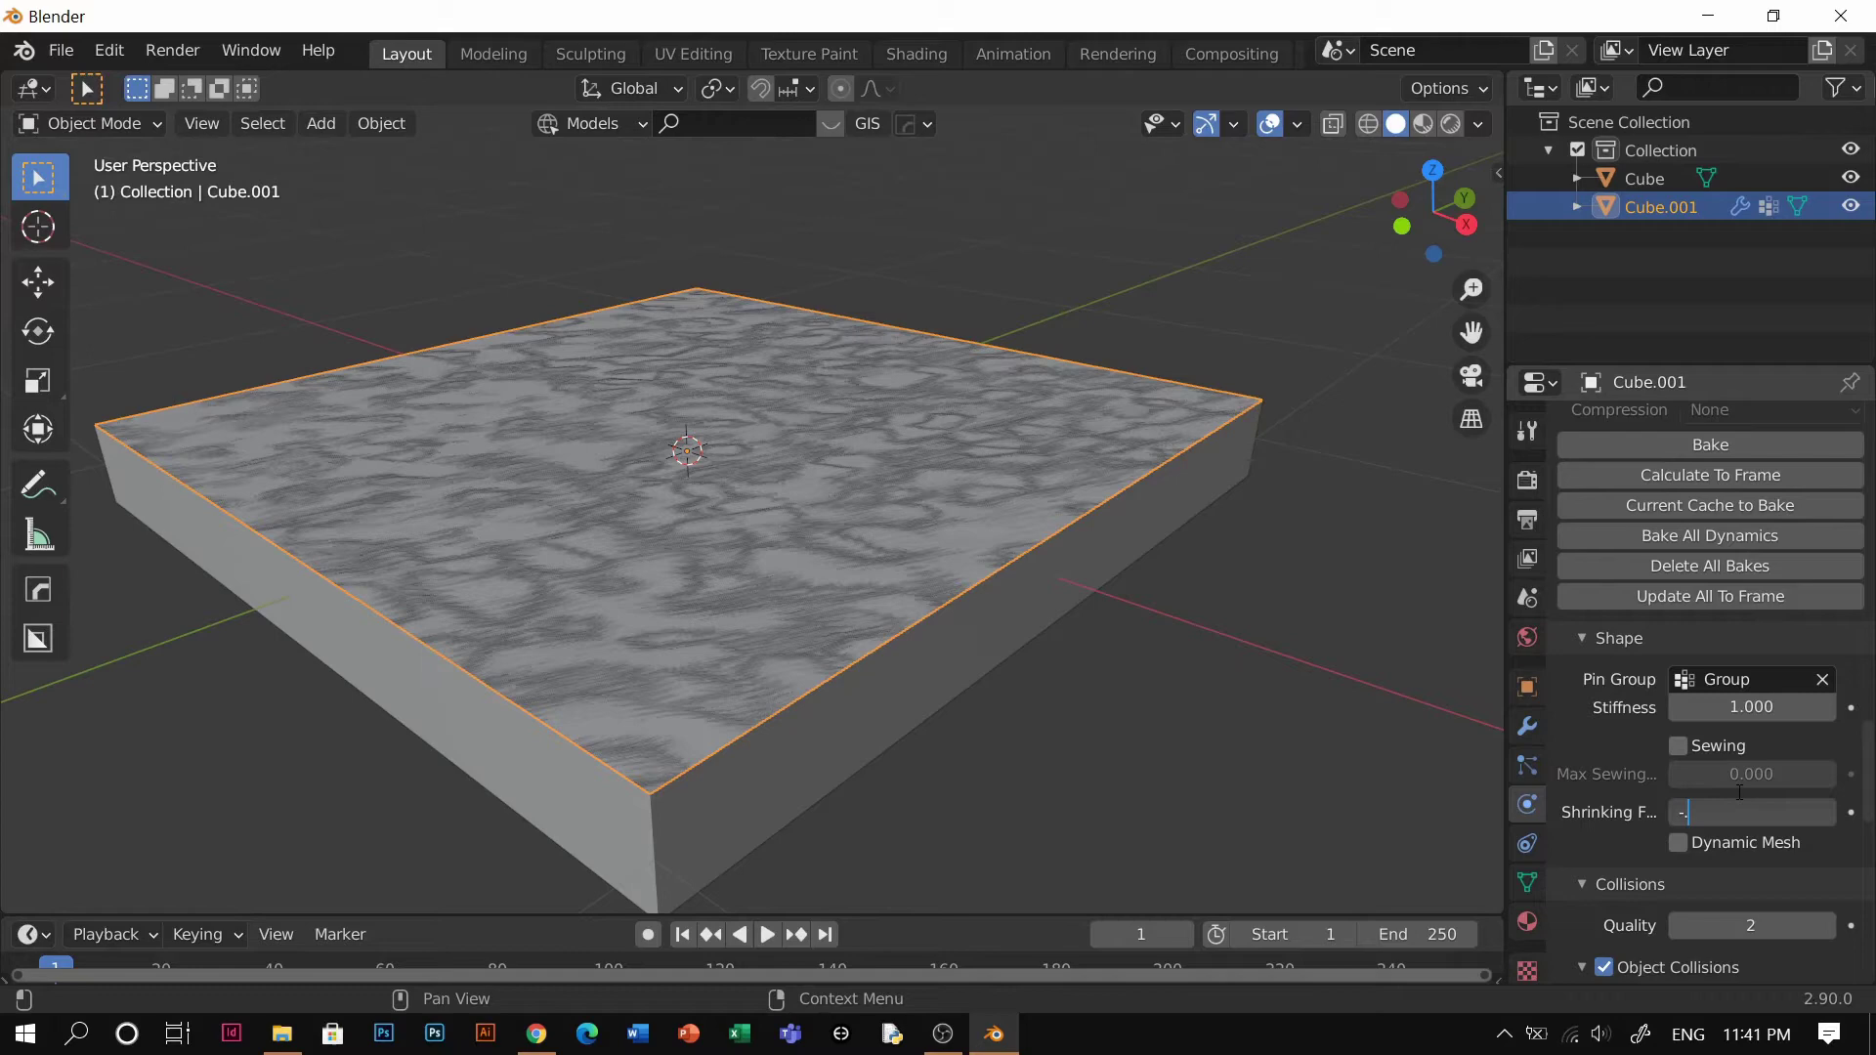
text(0.2)
key(Return)
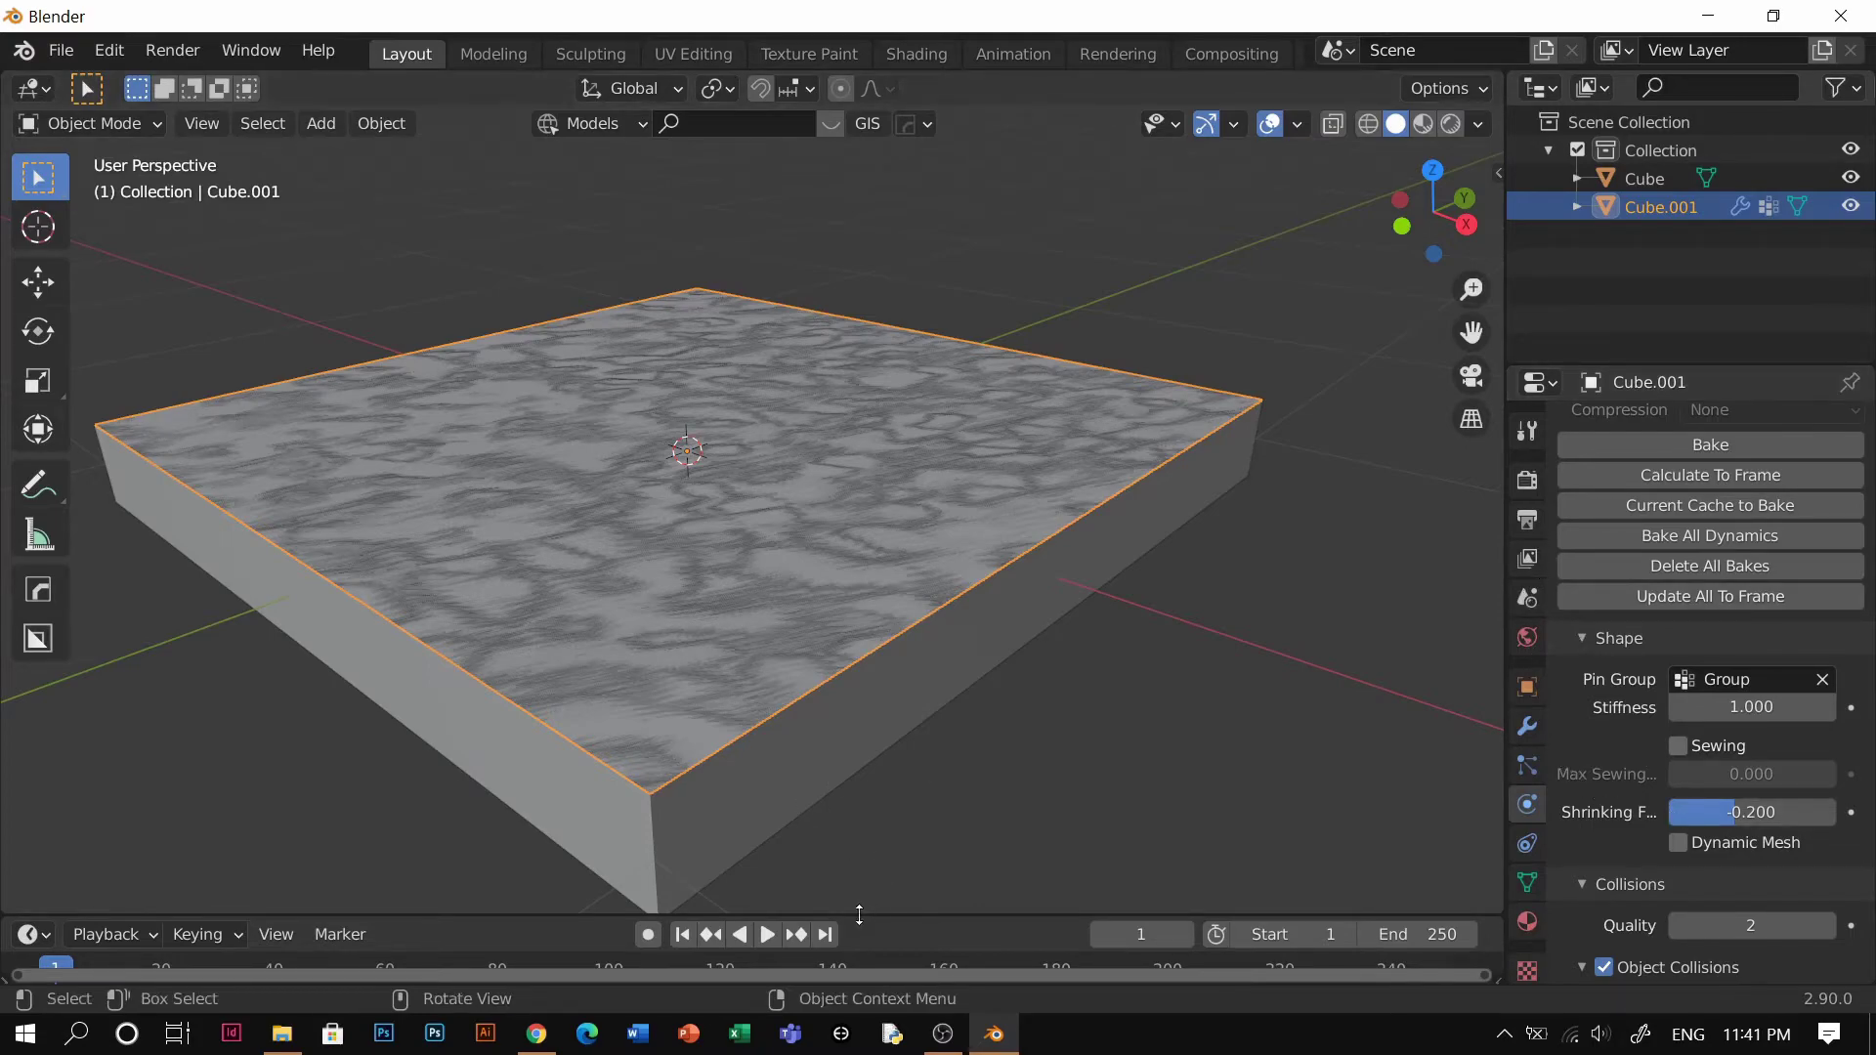
Enlarge the timeline and set the animation's end frame to 40
drag(862, 919, 867, 863)
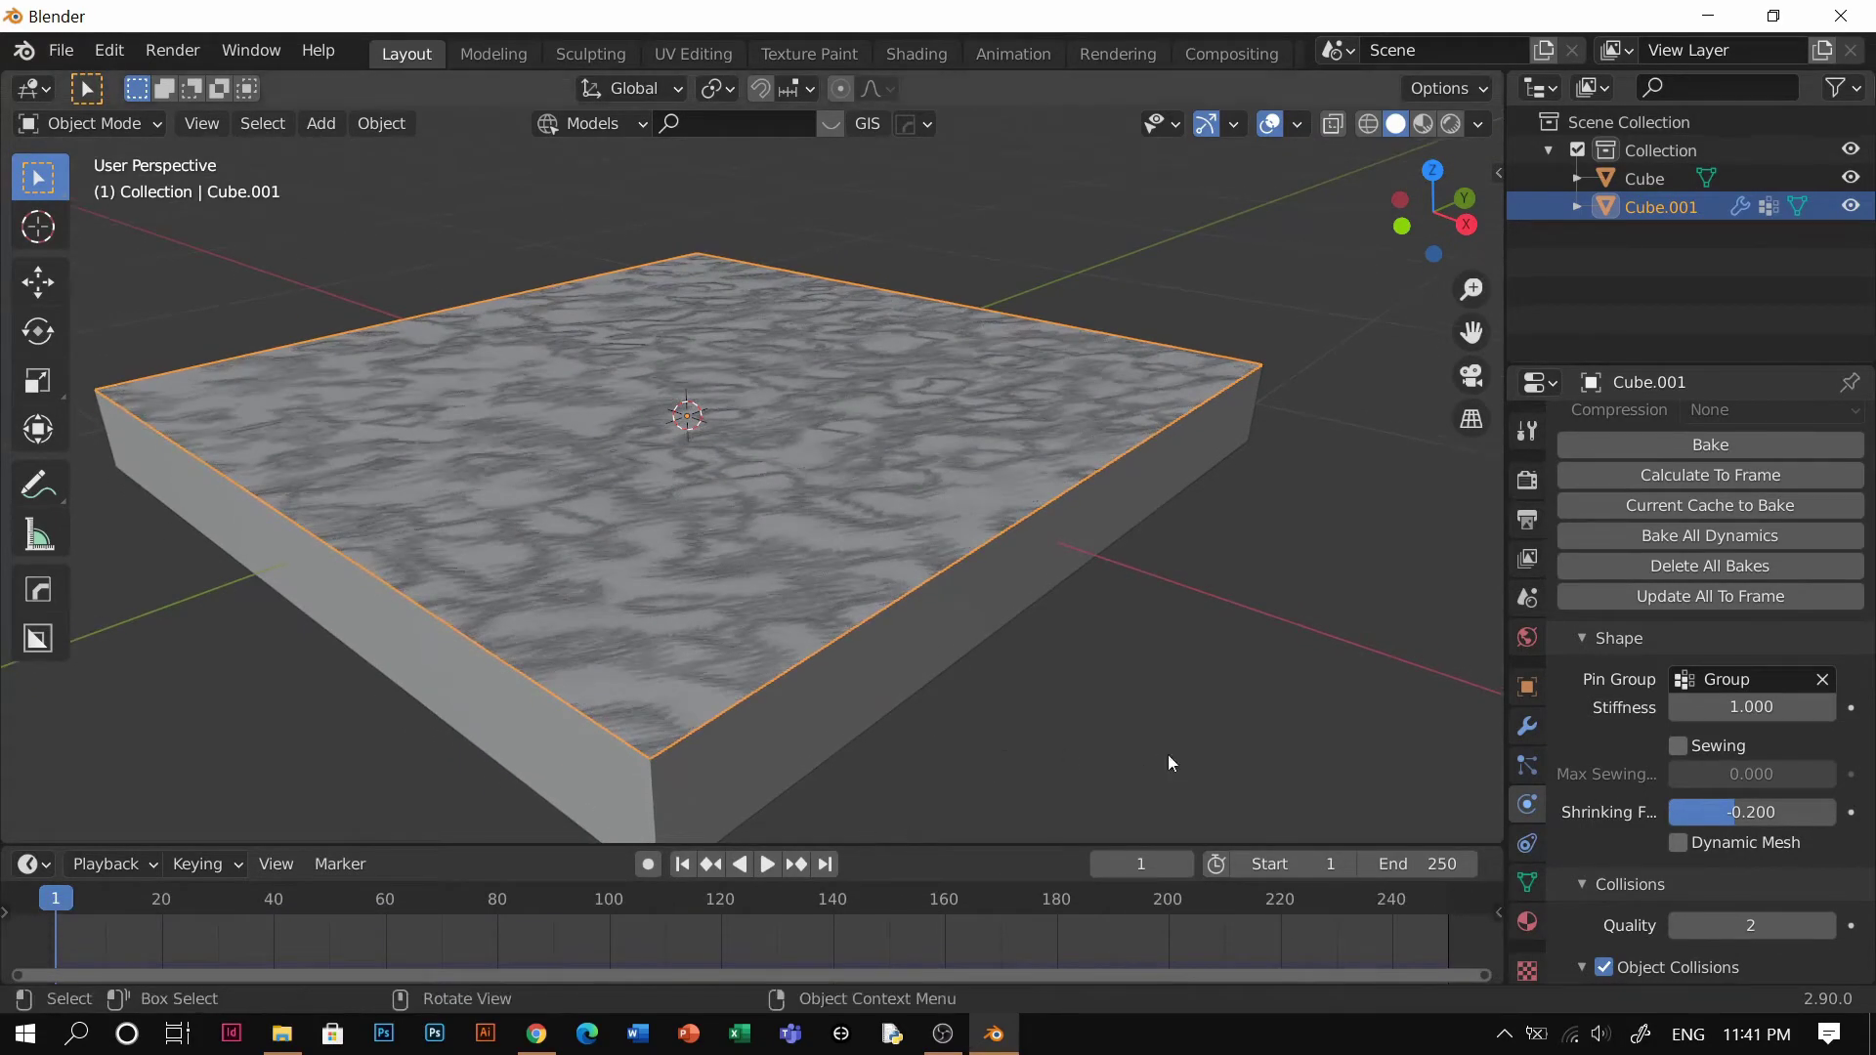
click(1421, 858)
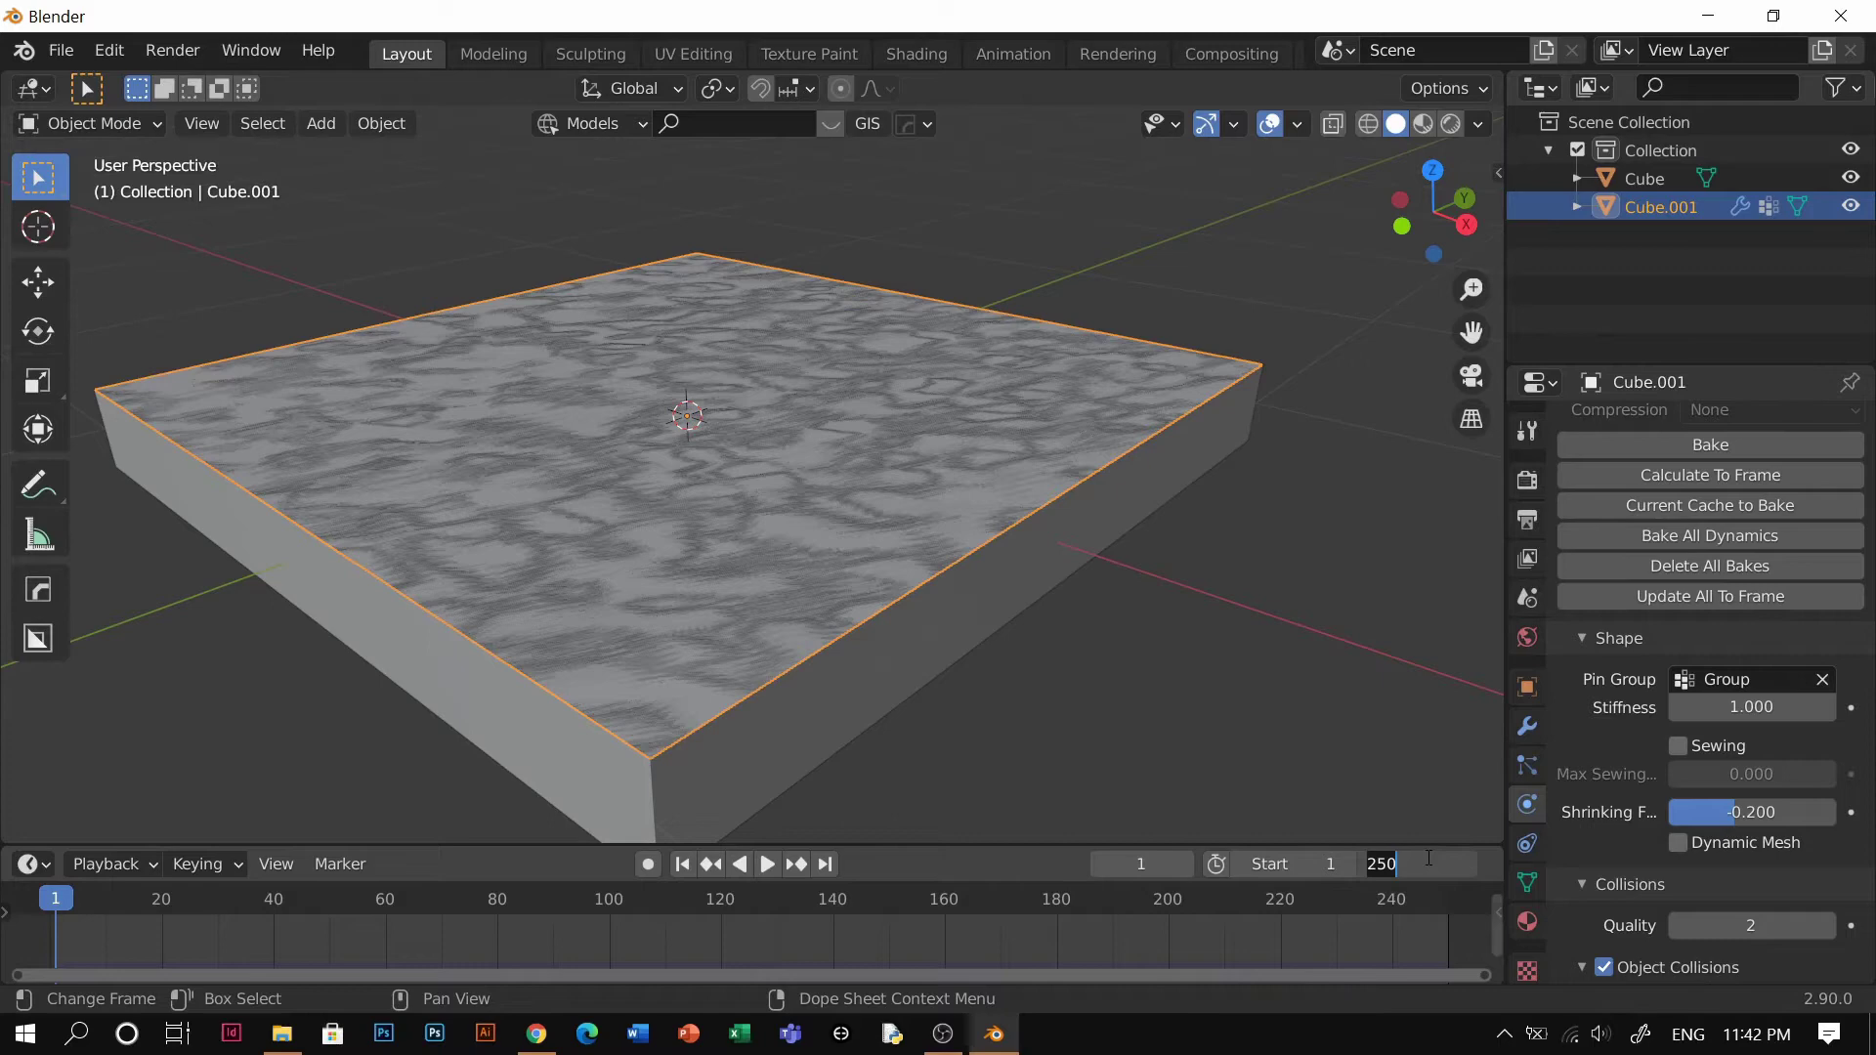
text(40)
key(Return)
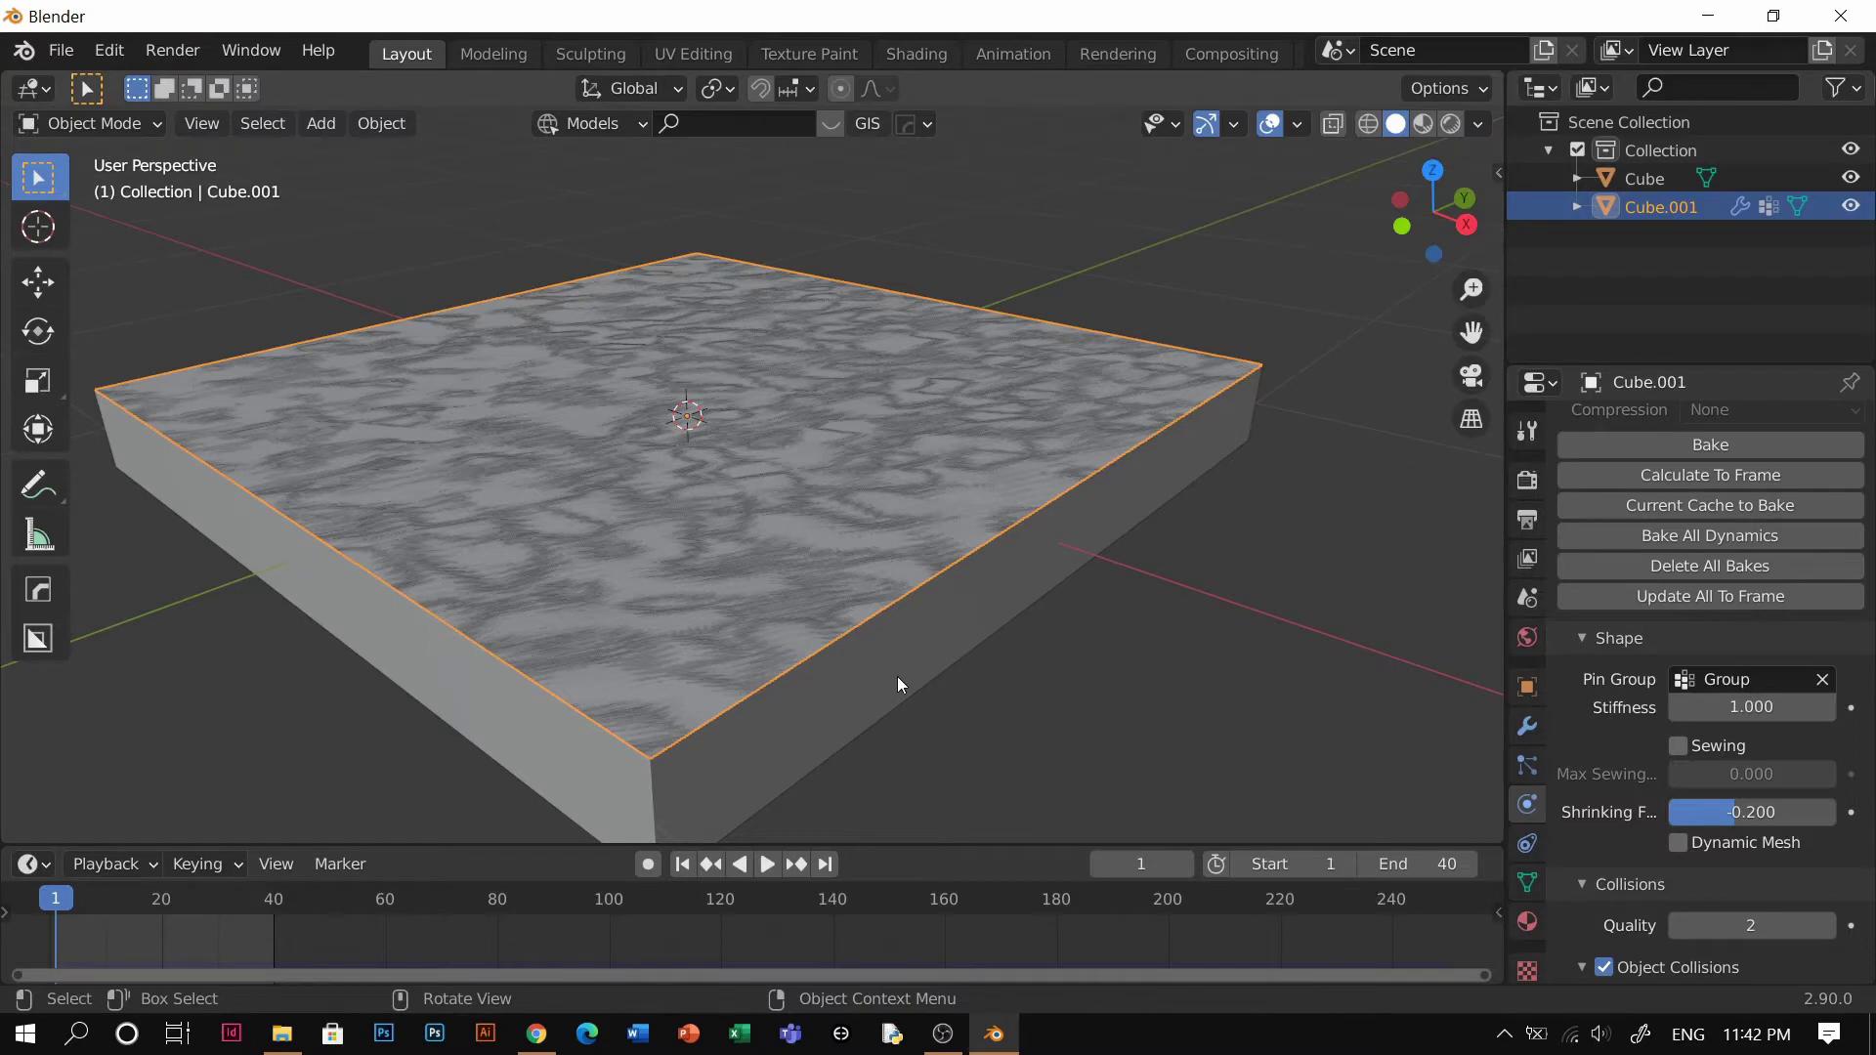
Play the cloth simulation to inflate the top plane and stop playback at frame 17
key(space)
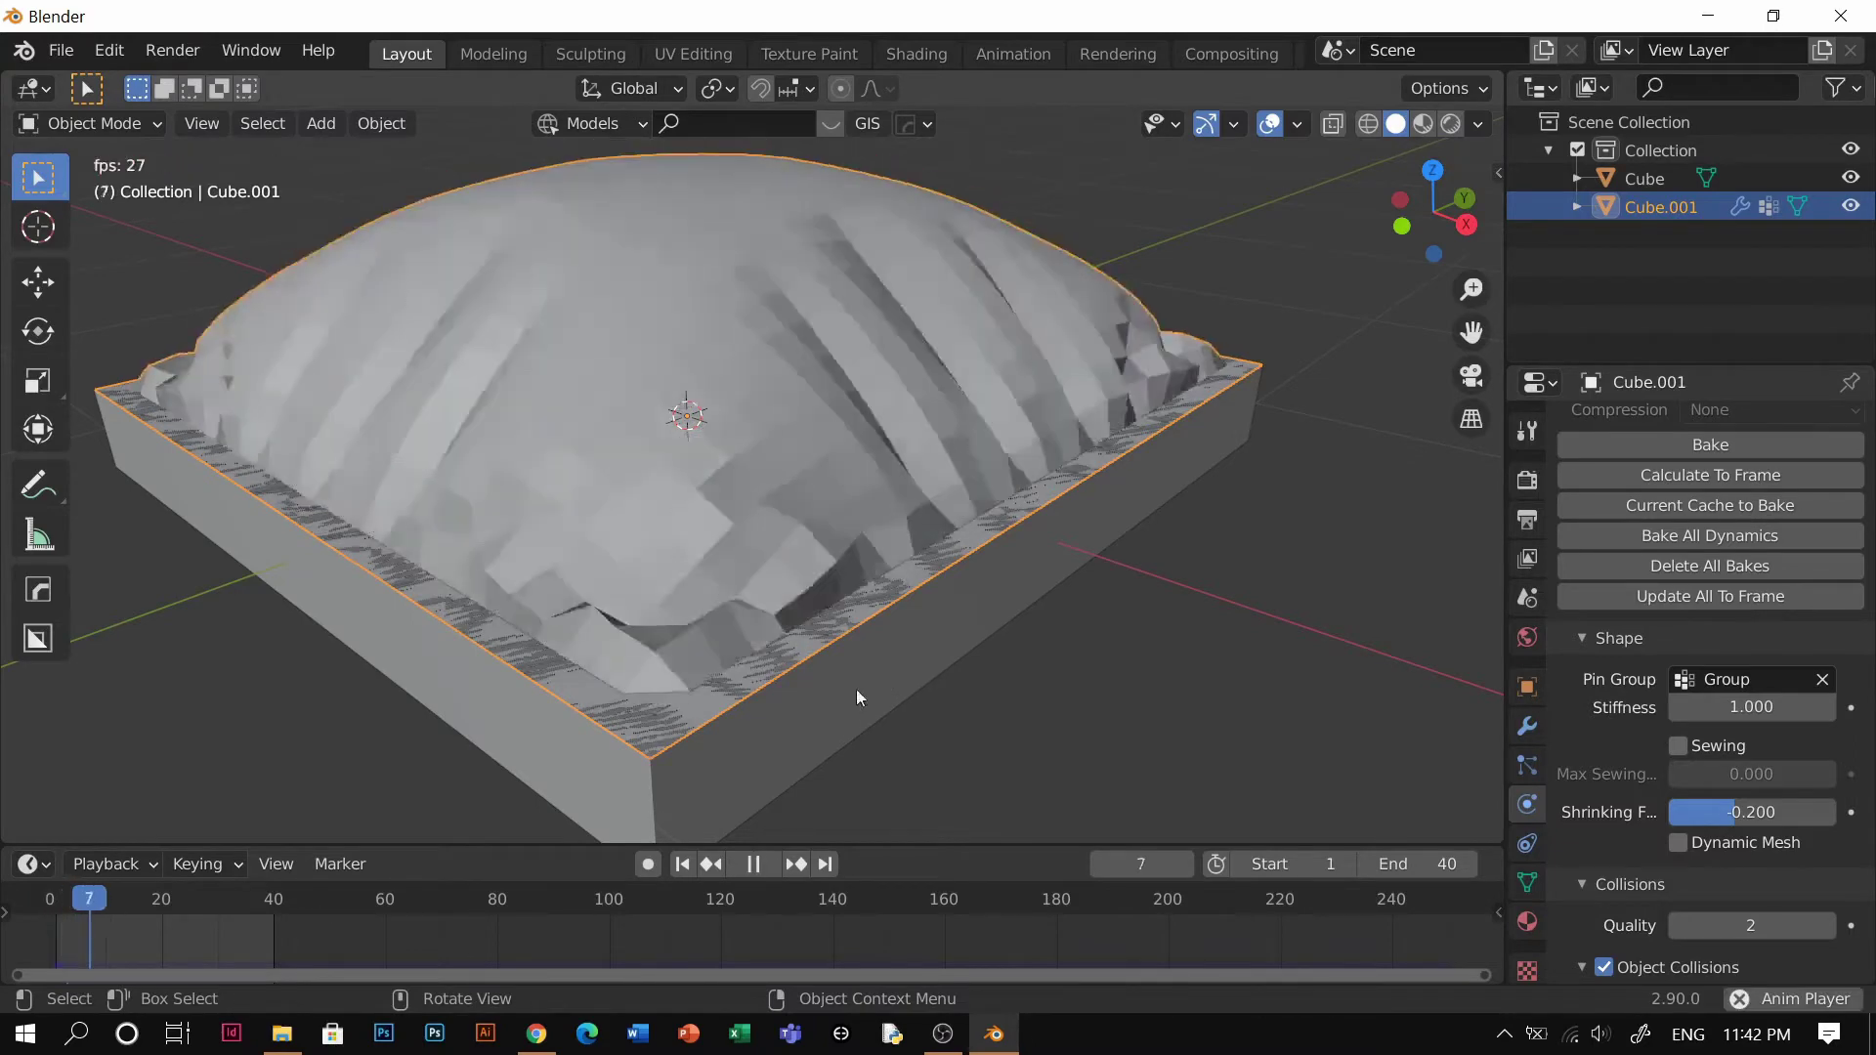
key(space)
key(space)
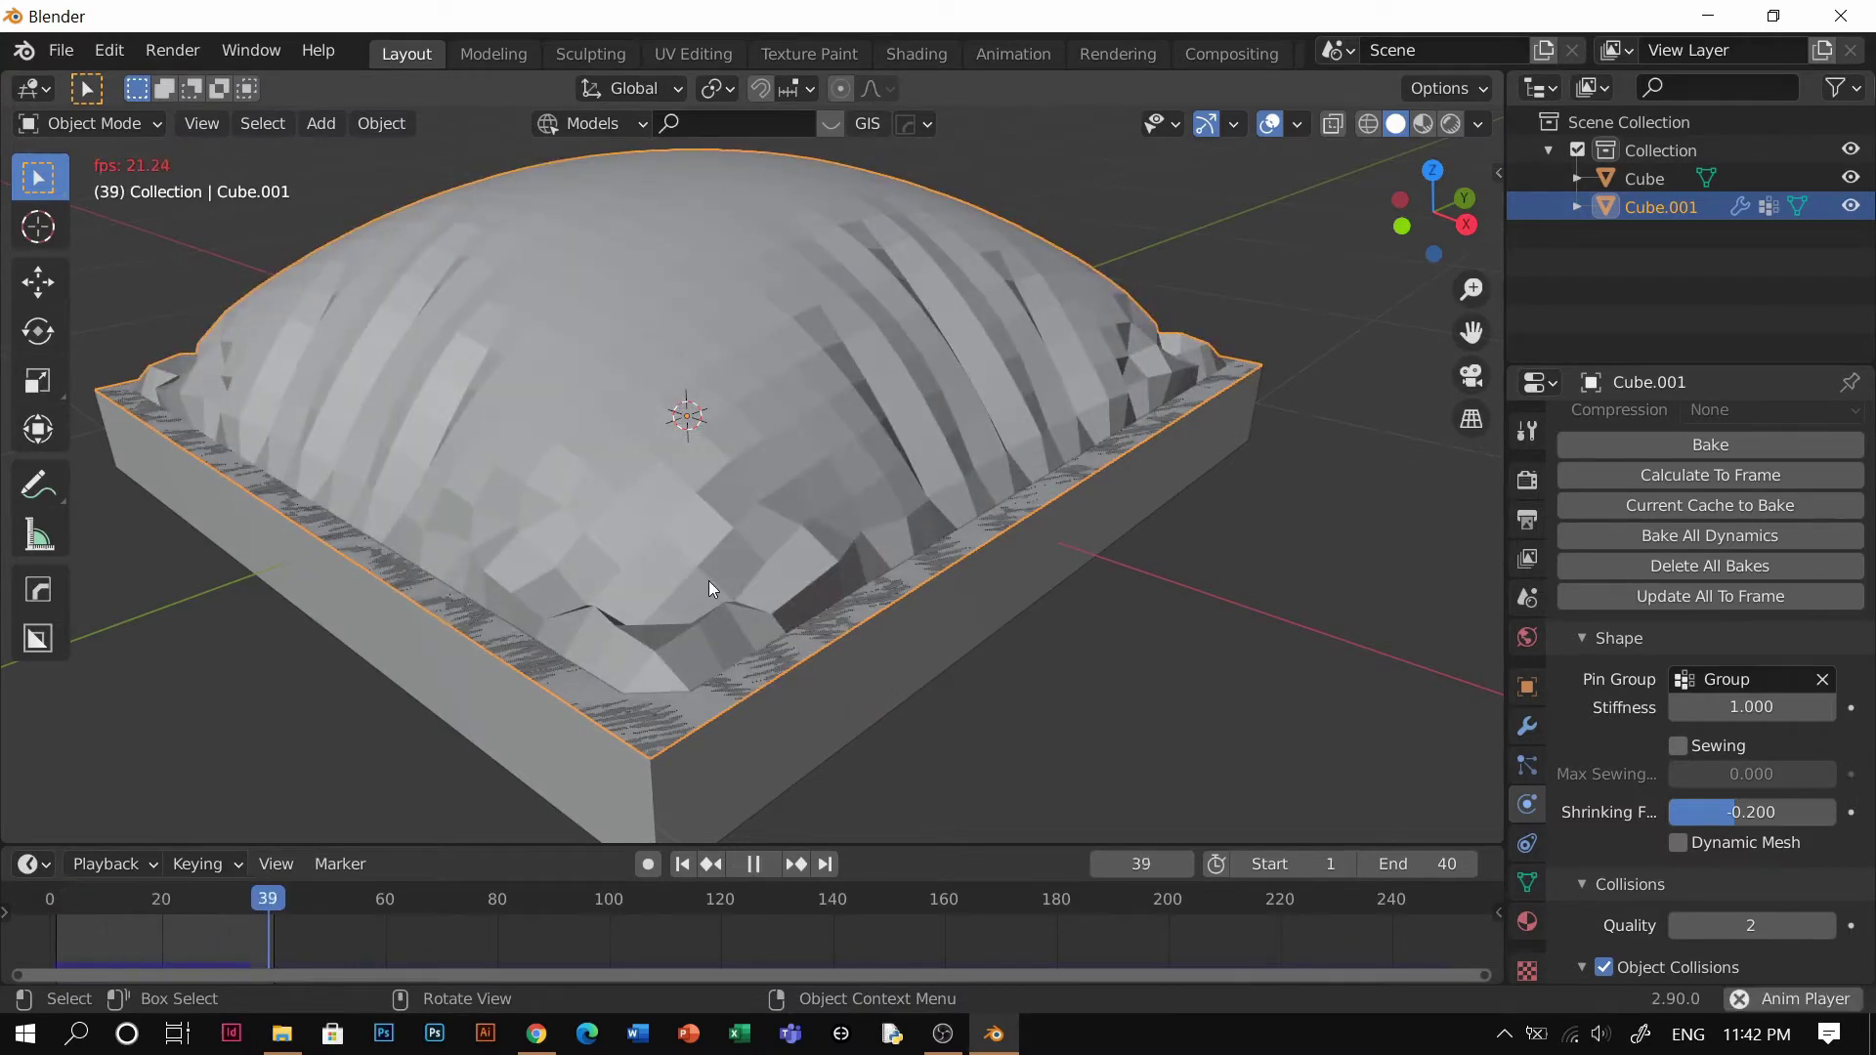
key(space)
Apply Shade Smooth to the inflated cloth surface and inspect the result and the cloth settings
scroll(1701, 772, up, 15)
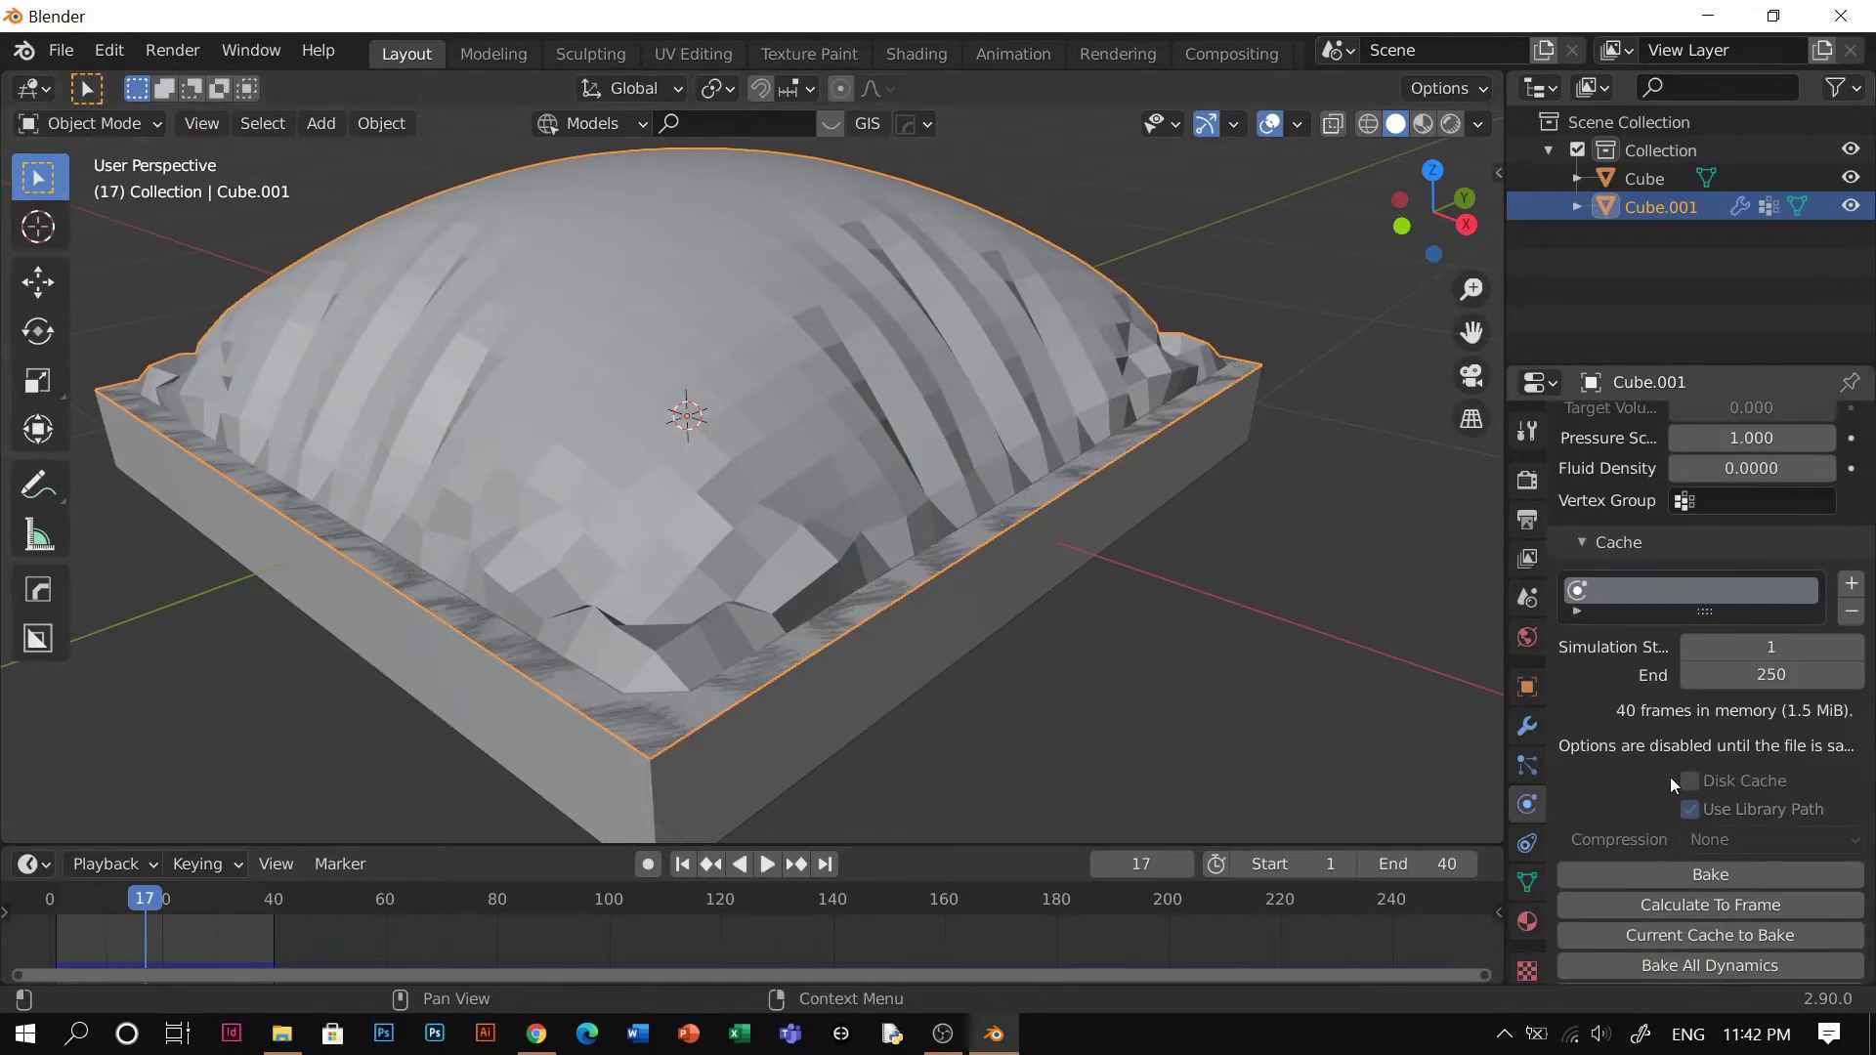
scroll(1683, 774, up, 10)
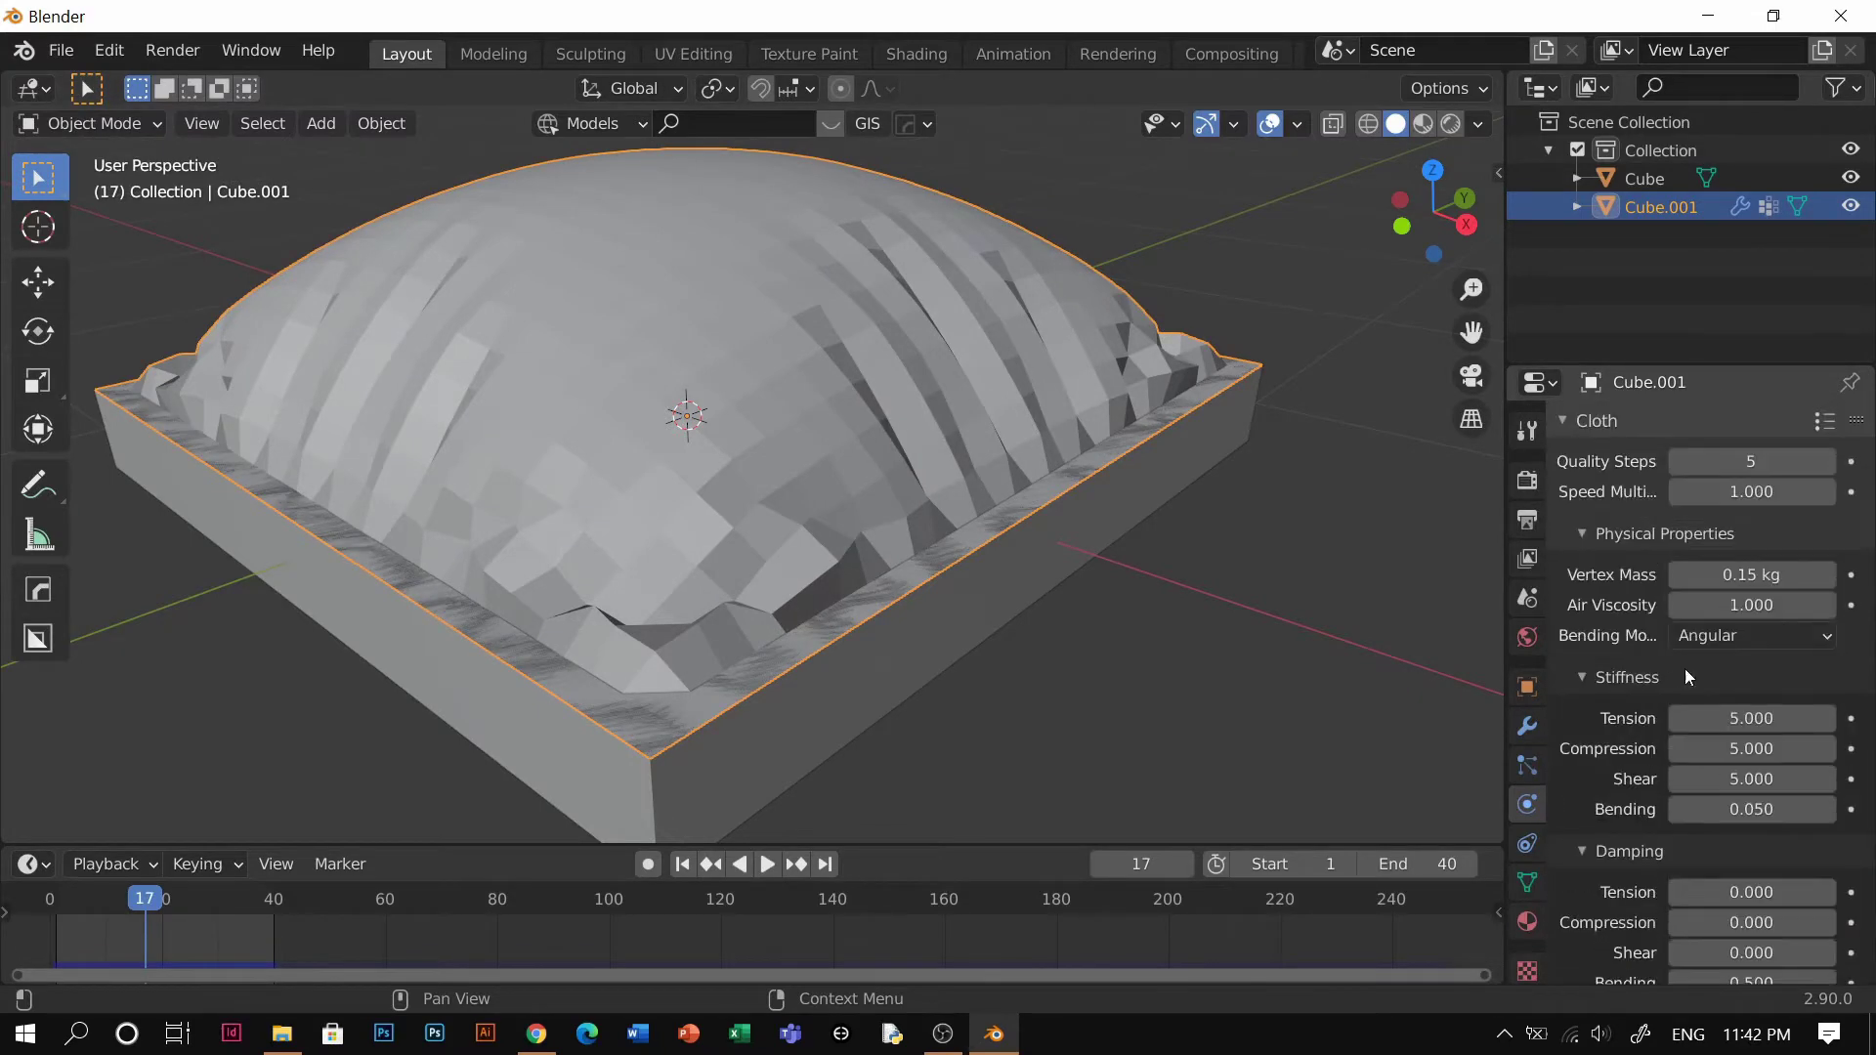
scroll(1760, 611, up, 3)
scroll(1745, 626, down, 15)
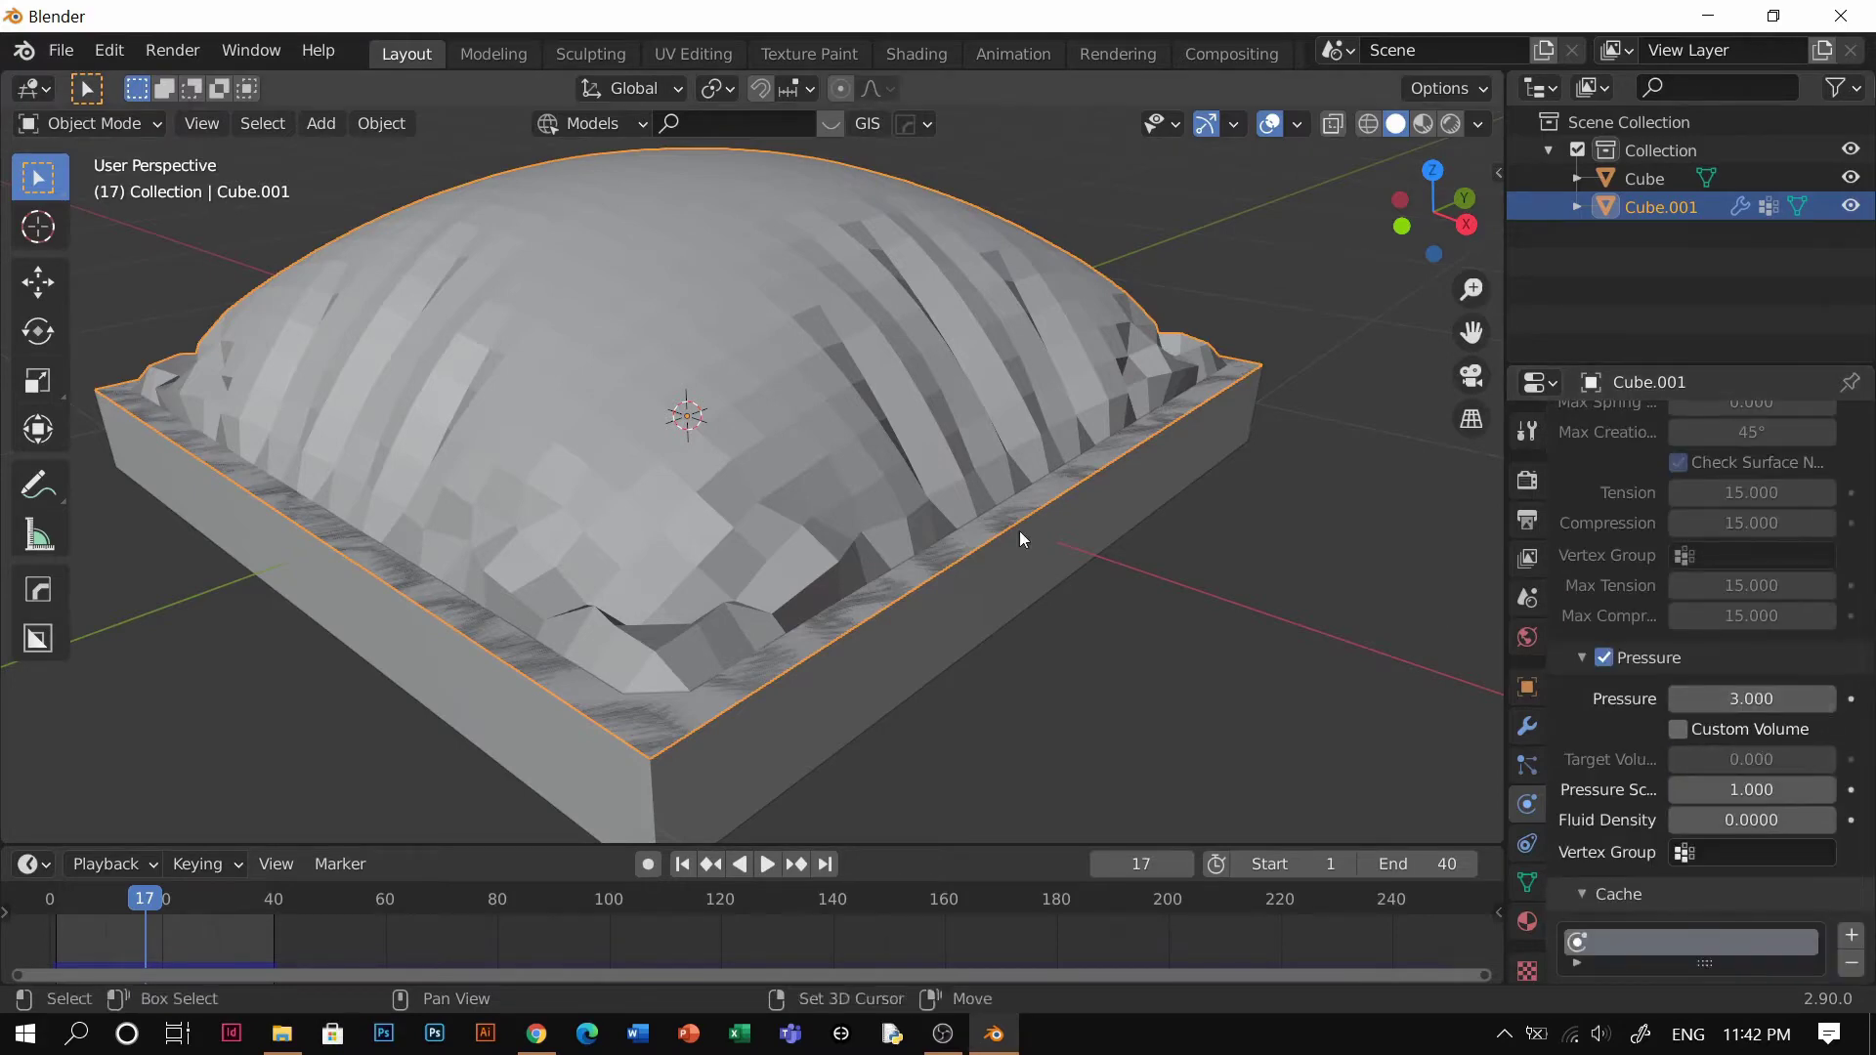
middle_drag(1018, 531, 833, 434)
right_click(833, 434)
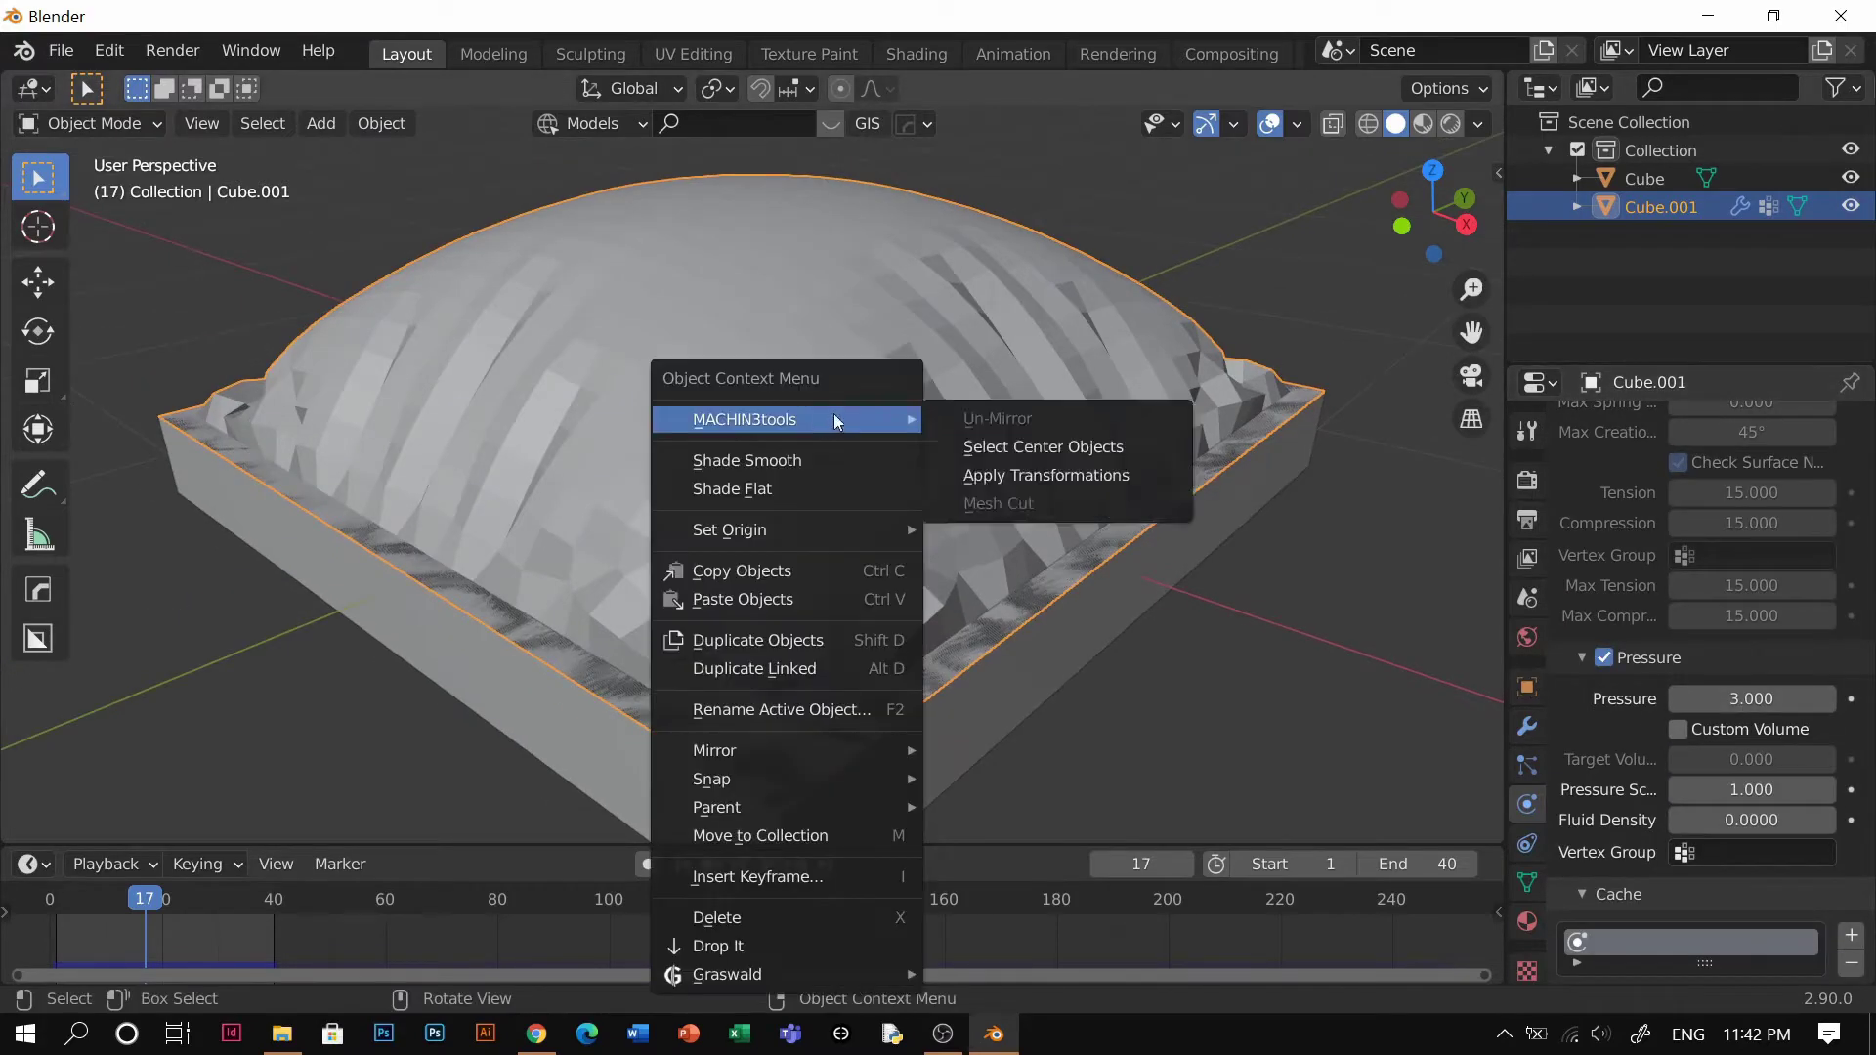
click(786, 461)
shift+middle_drag(887, 489, 936, 514)
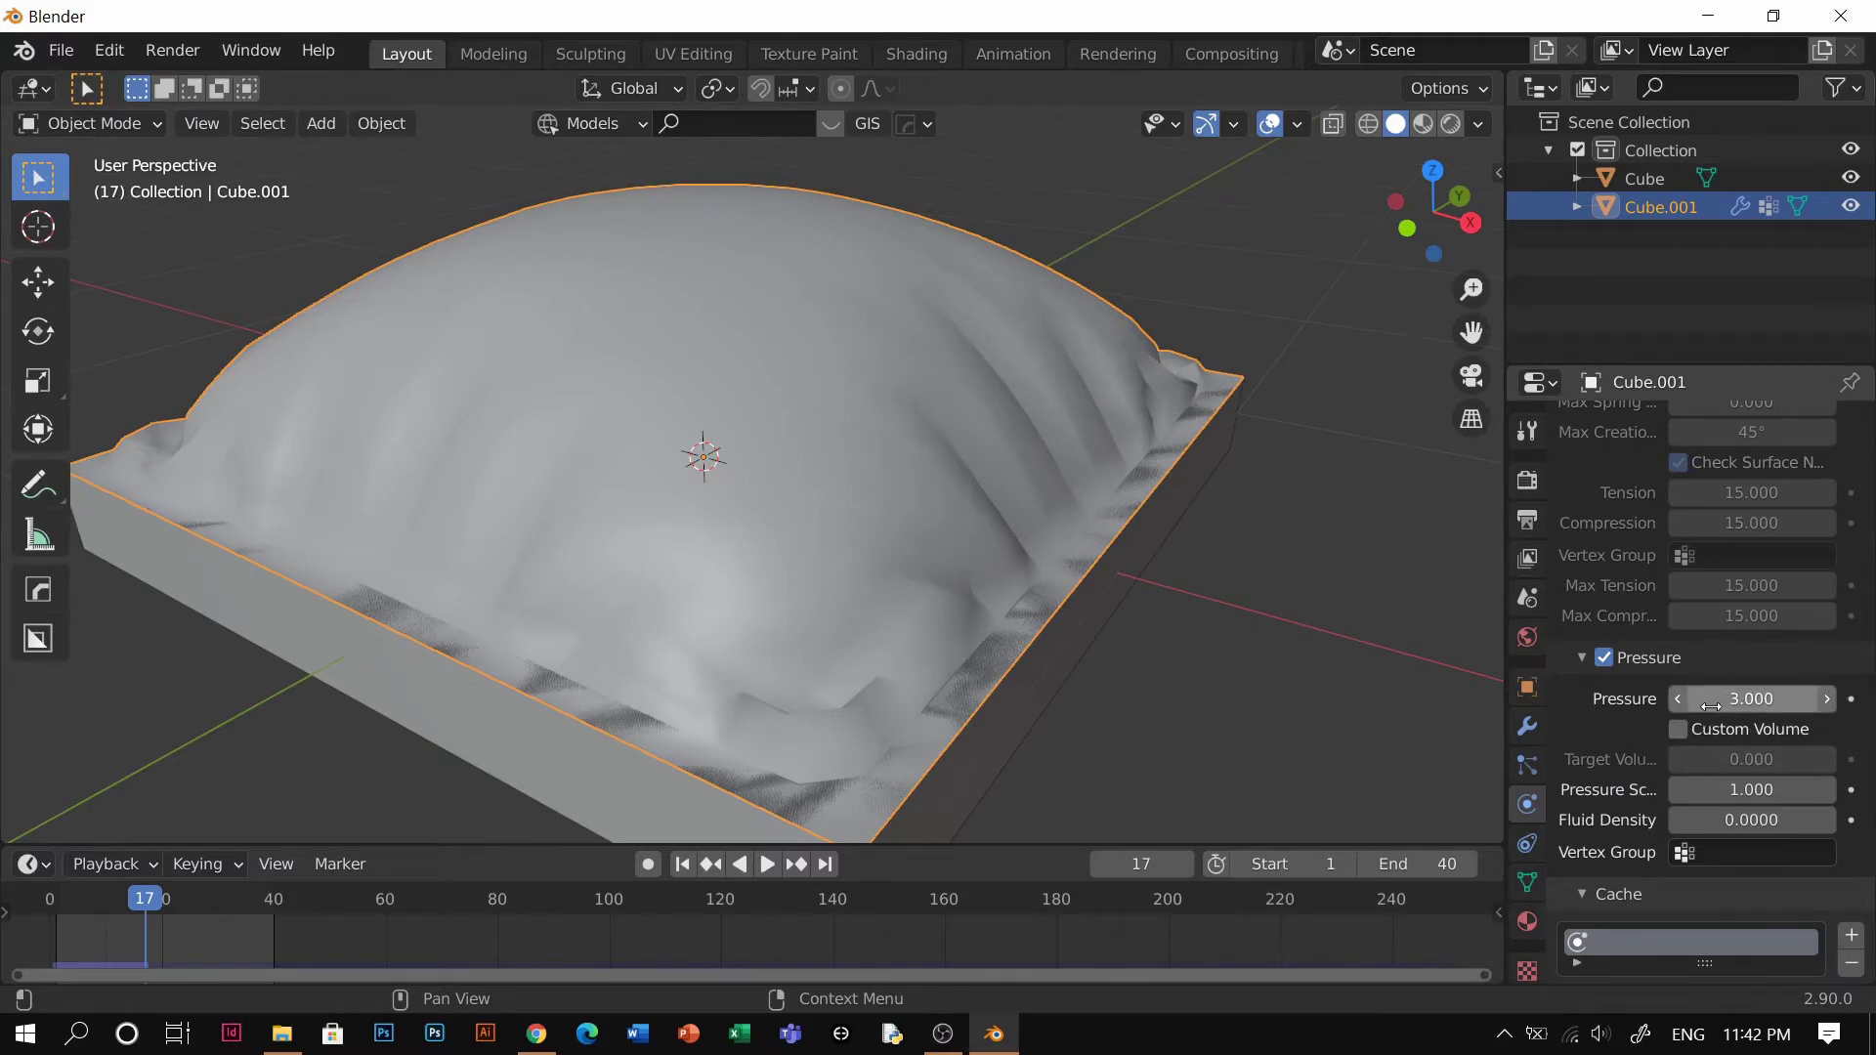
scroll(1740, 700, up, 15)
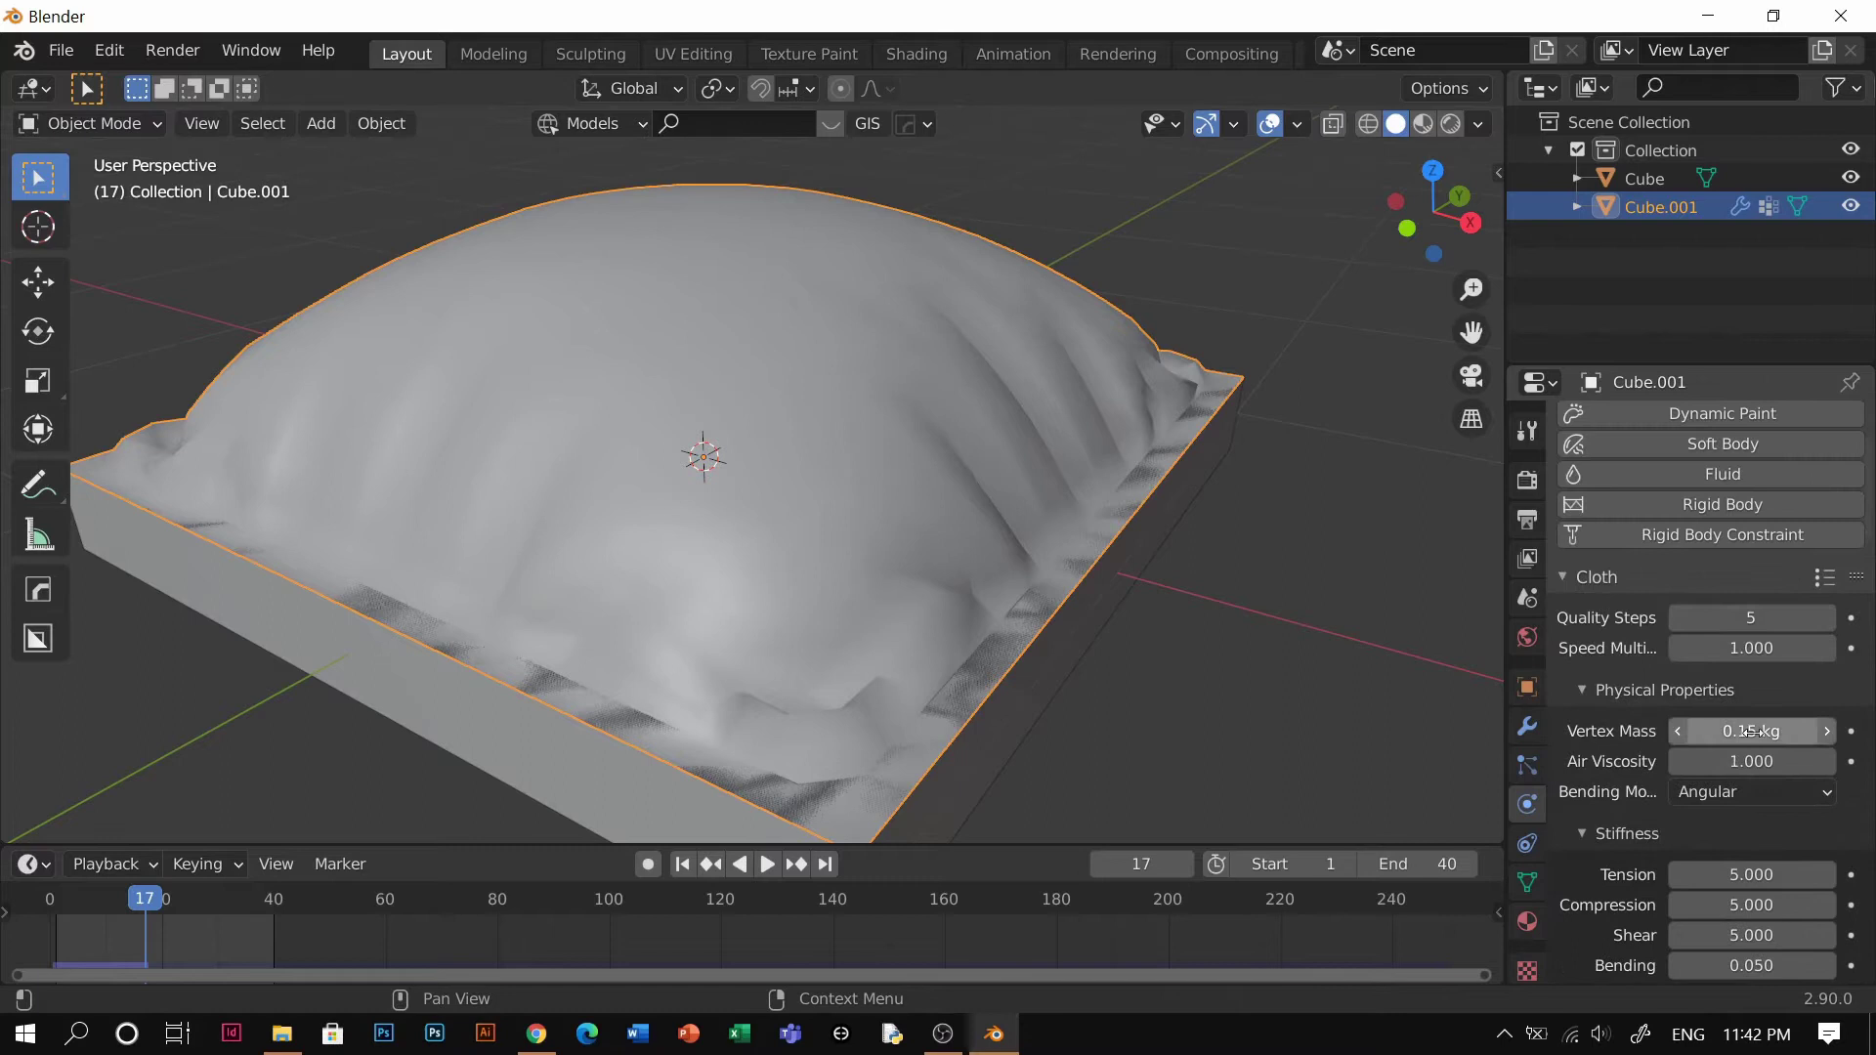
Set the cloth's Vertex Mass to 1 kg and play the simulation, stopping at frame 32
double_click(1739, 740)
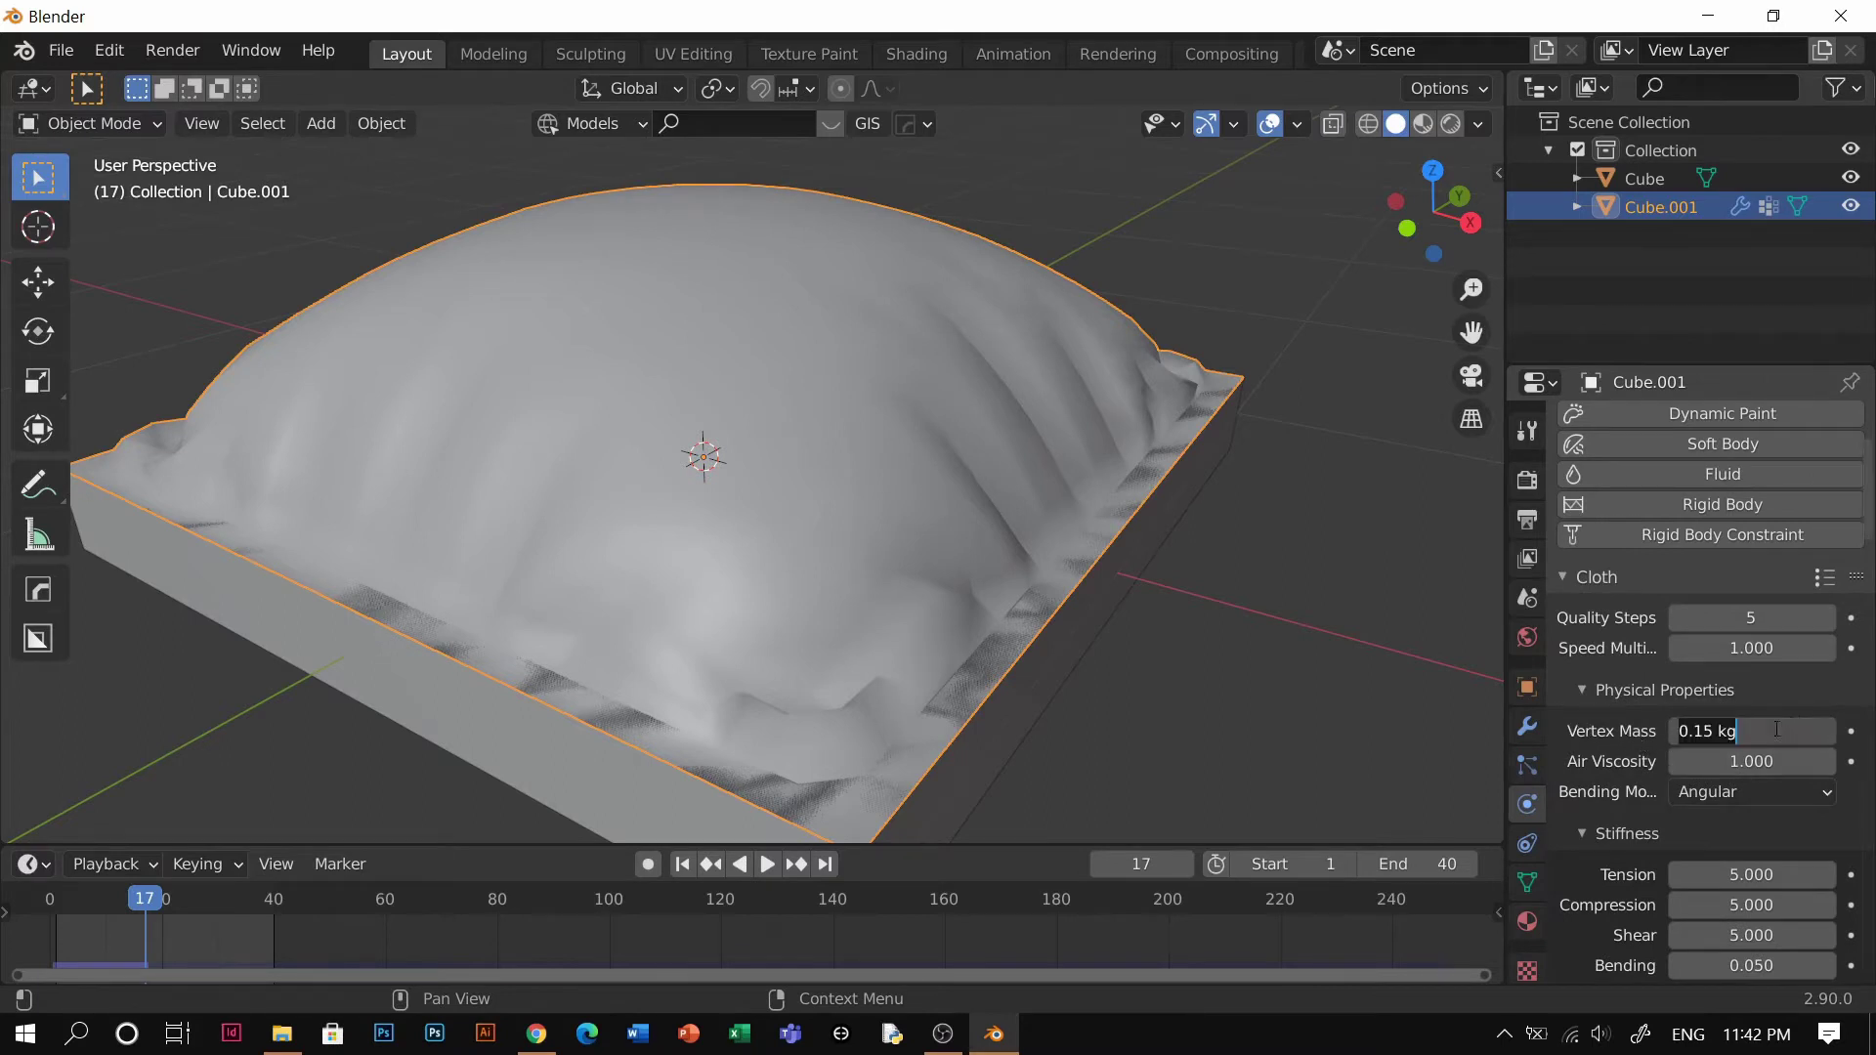
text(1)
key(Return)
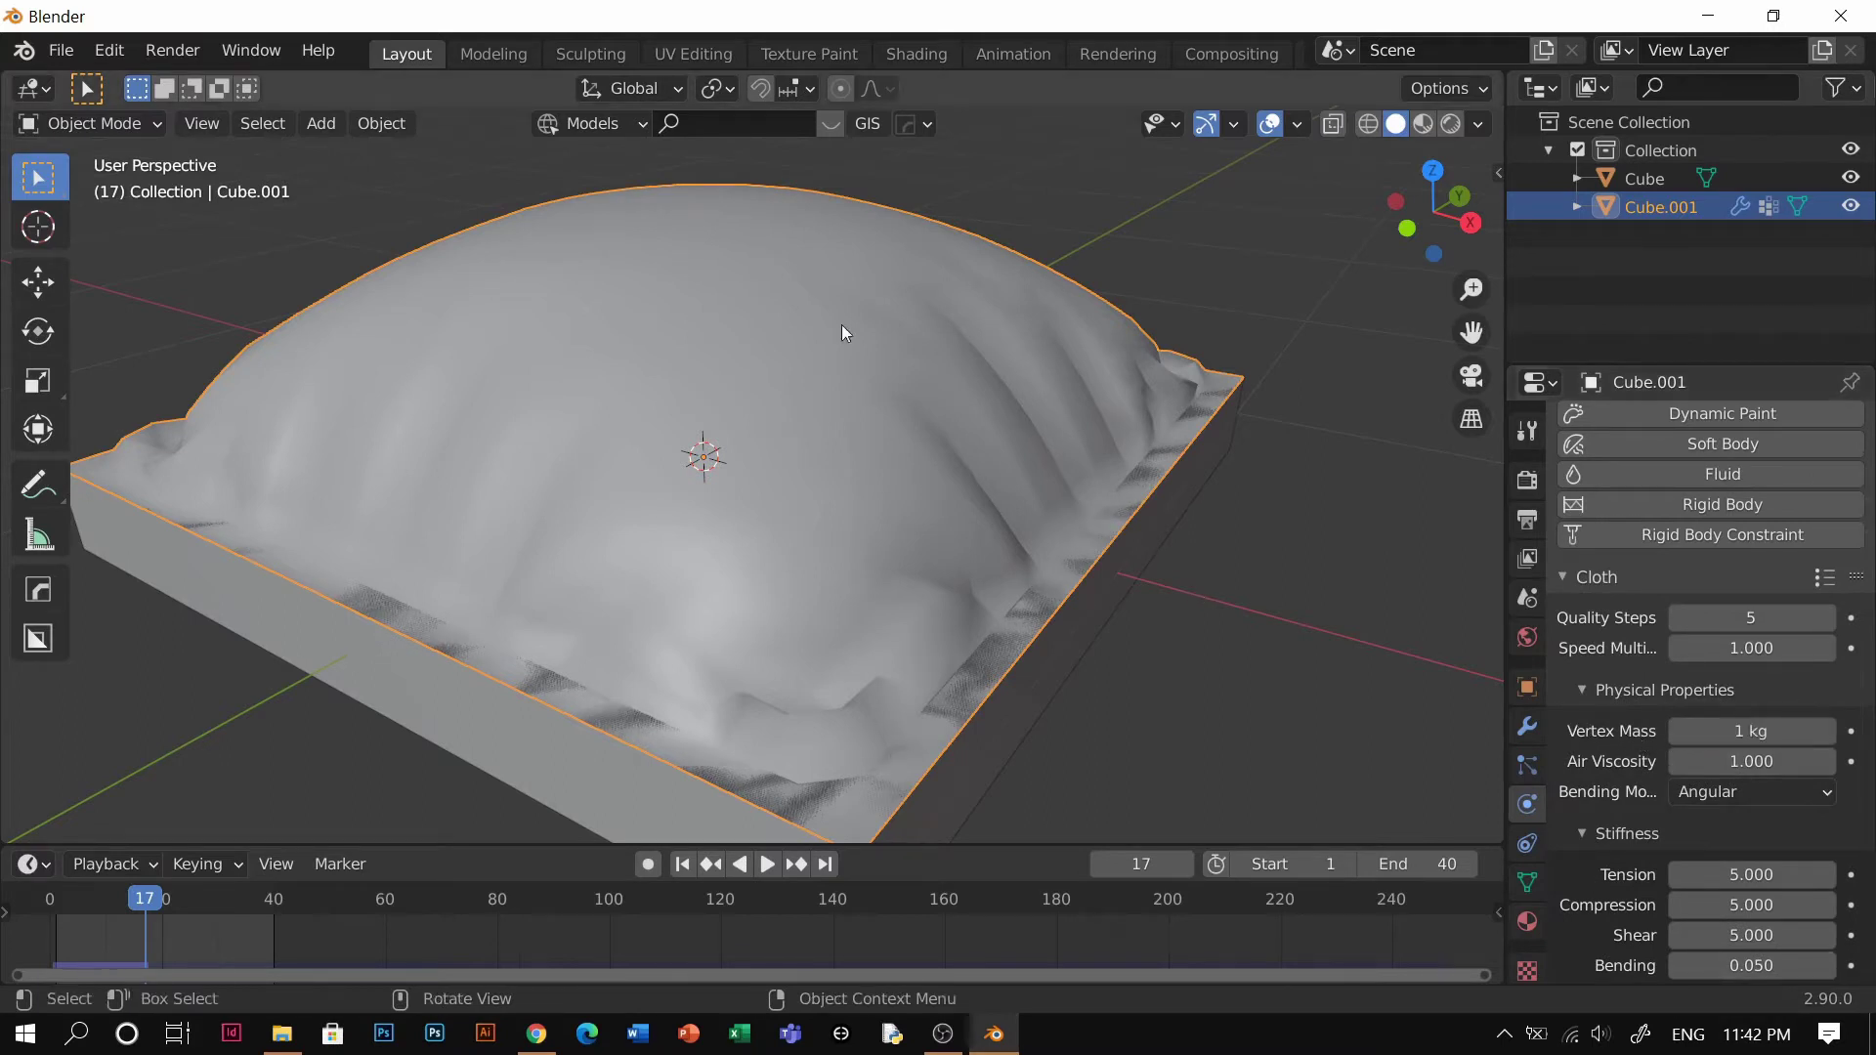
key(space)
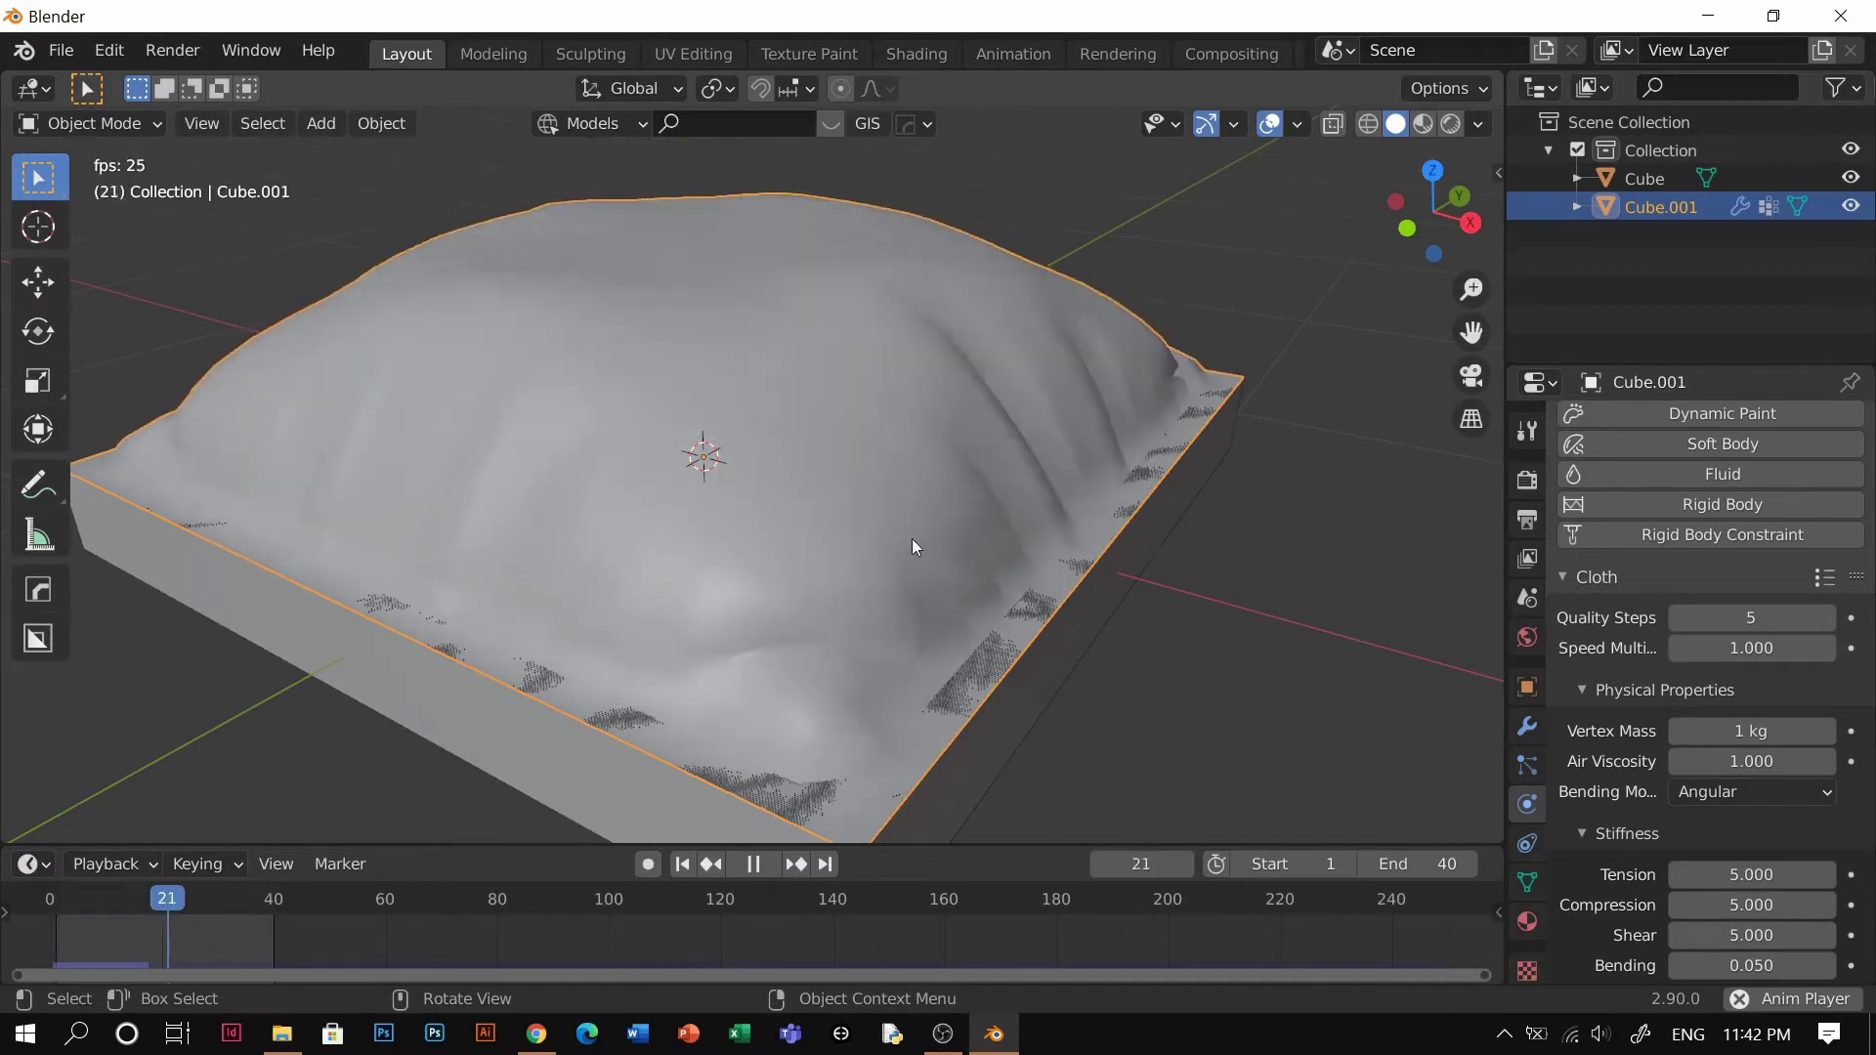
key(space)
Set the cloth's Vertex Mass to 5 kg and play the simulation, stopping at frame 37
click(1759, 733)
text(5)
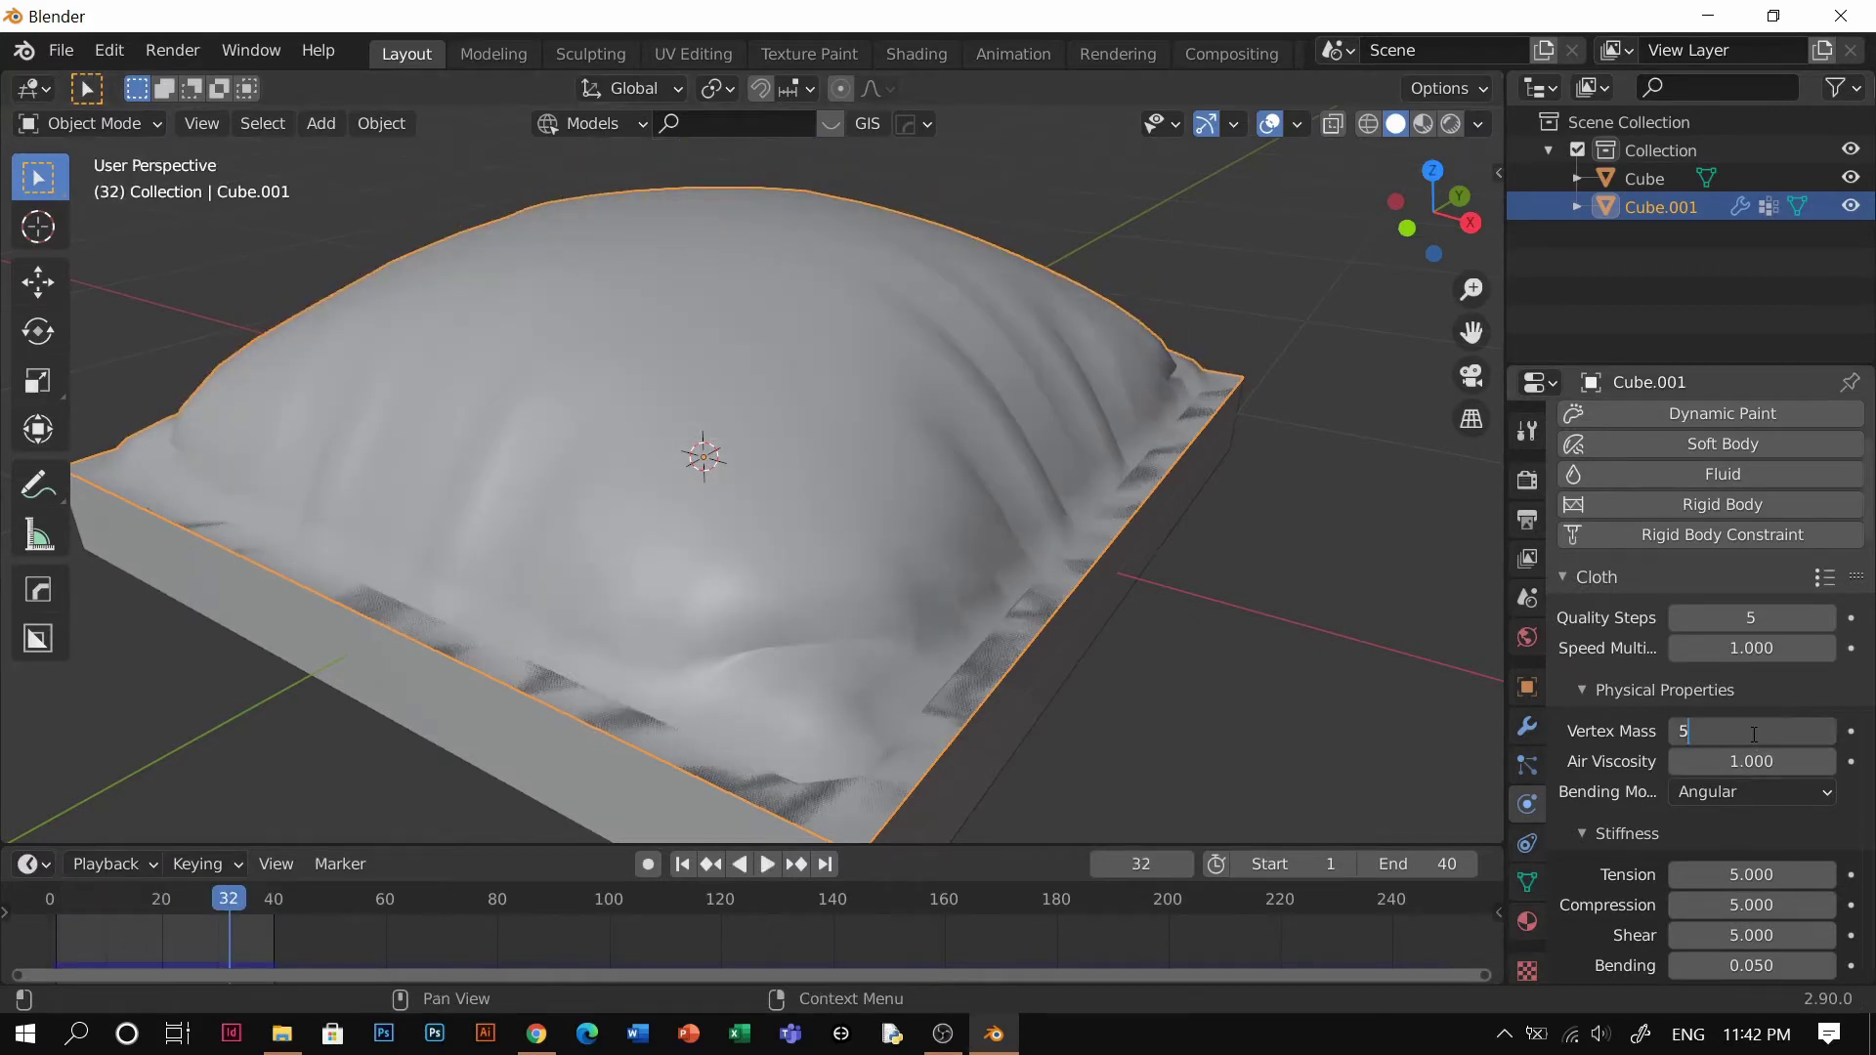
key(Return)
key(space)
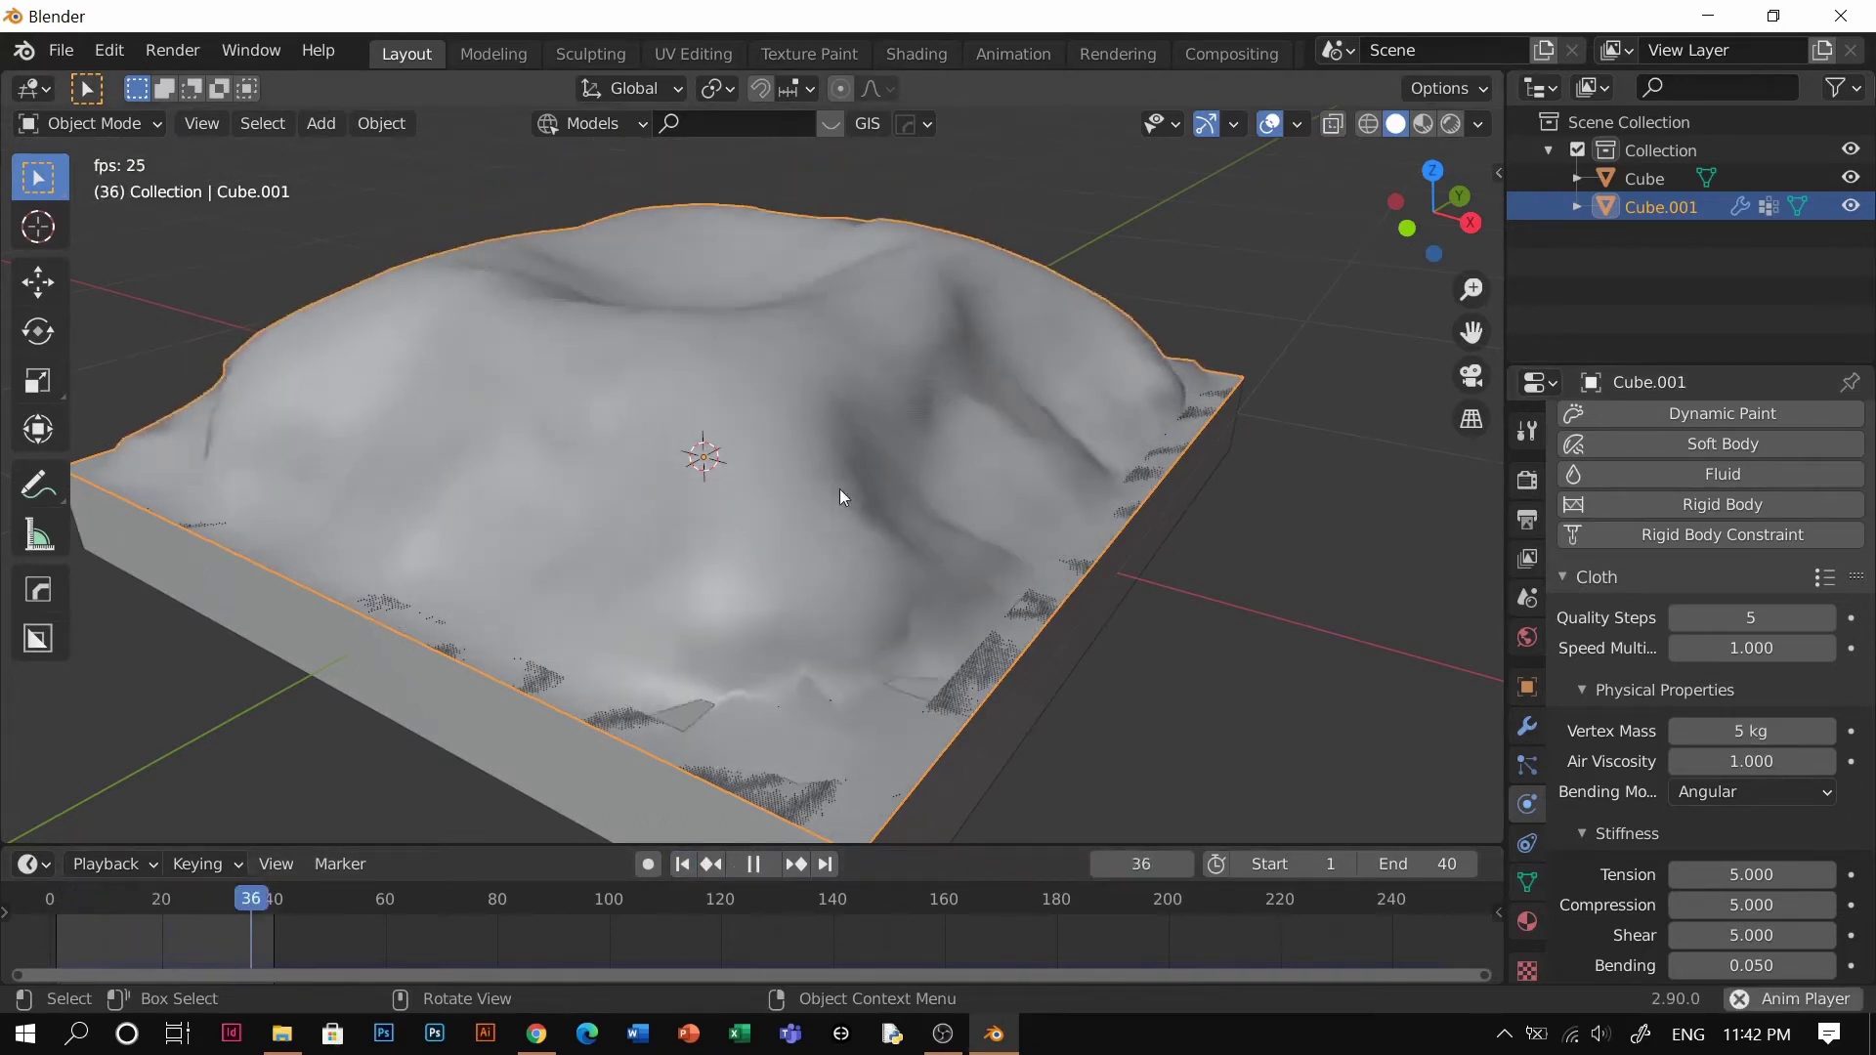
key(space)
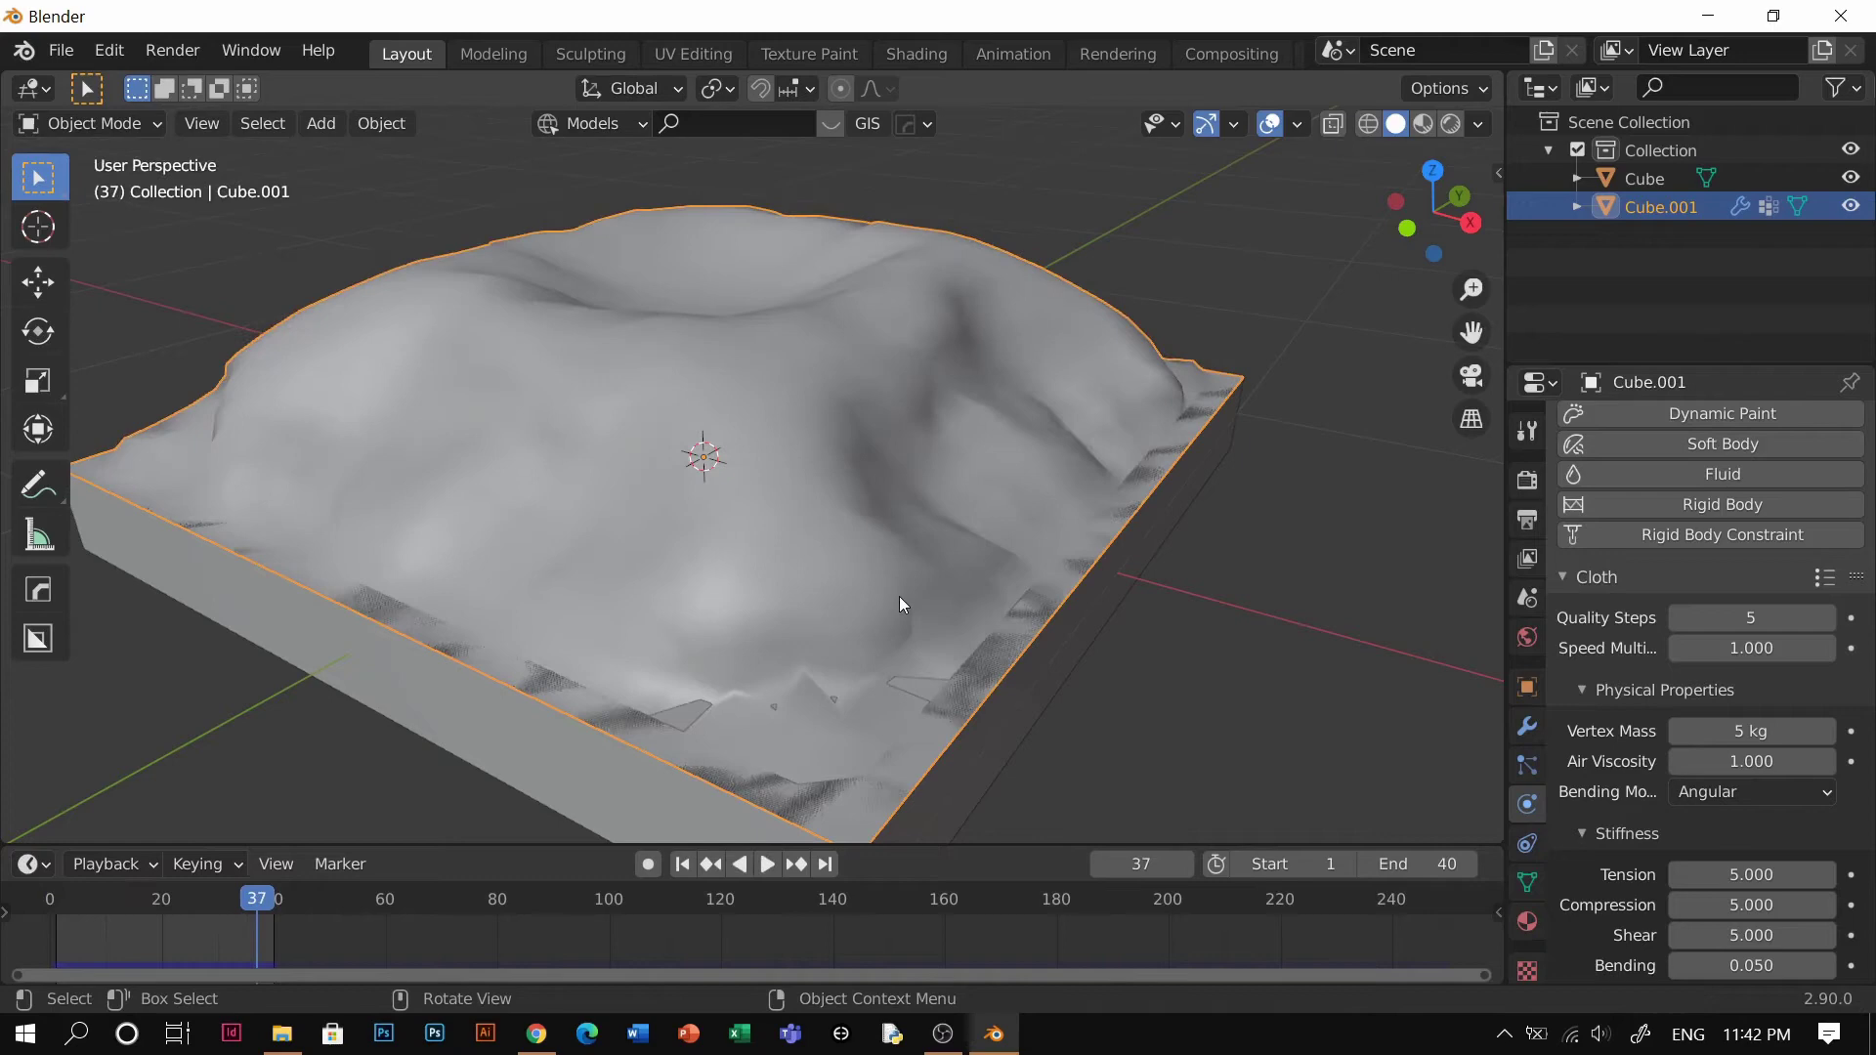
middle_drag(899, 597, 840, 577)
Set the cloth's Shrinking Factor to -0.5 and play the simulation, stopping at frame 34
scroll(1675, 837, down, 10)
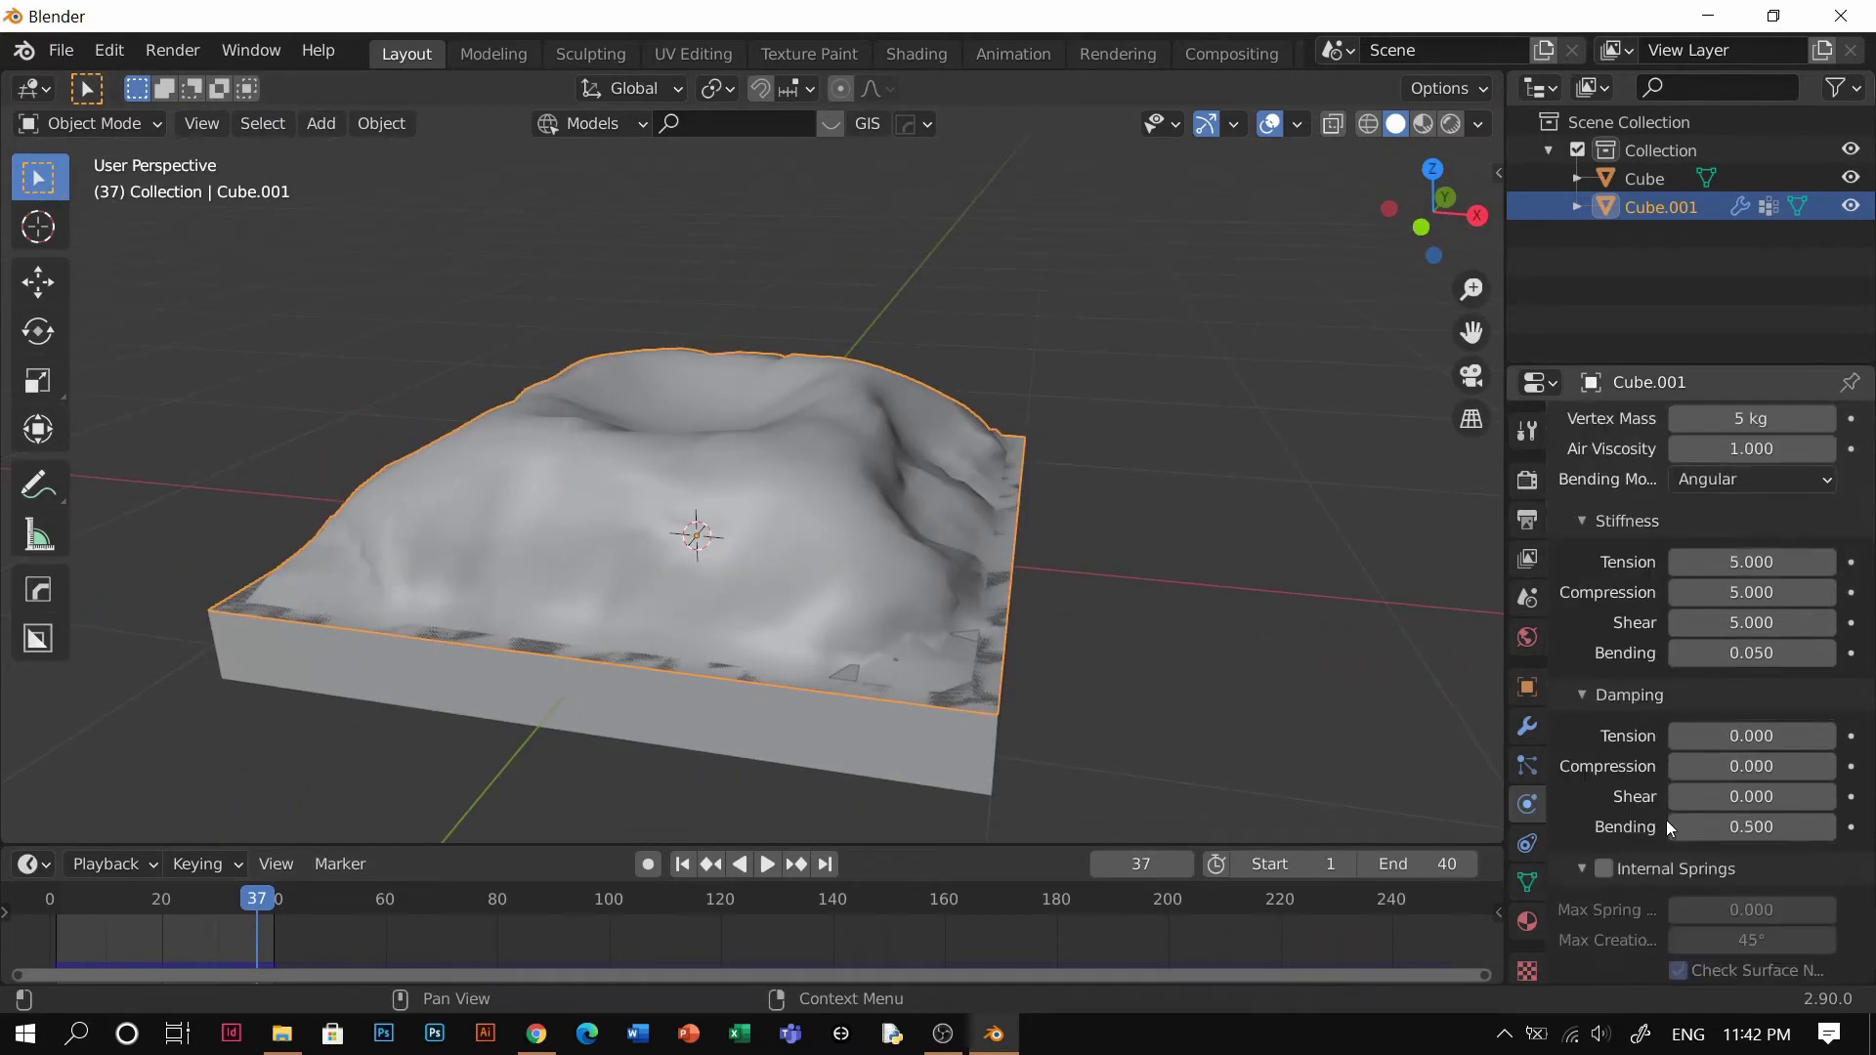
scroll(1664, 815, down, 10)
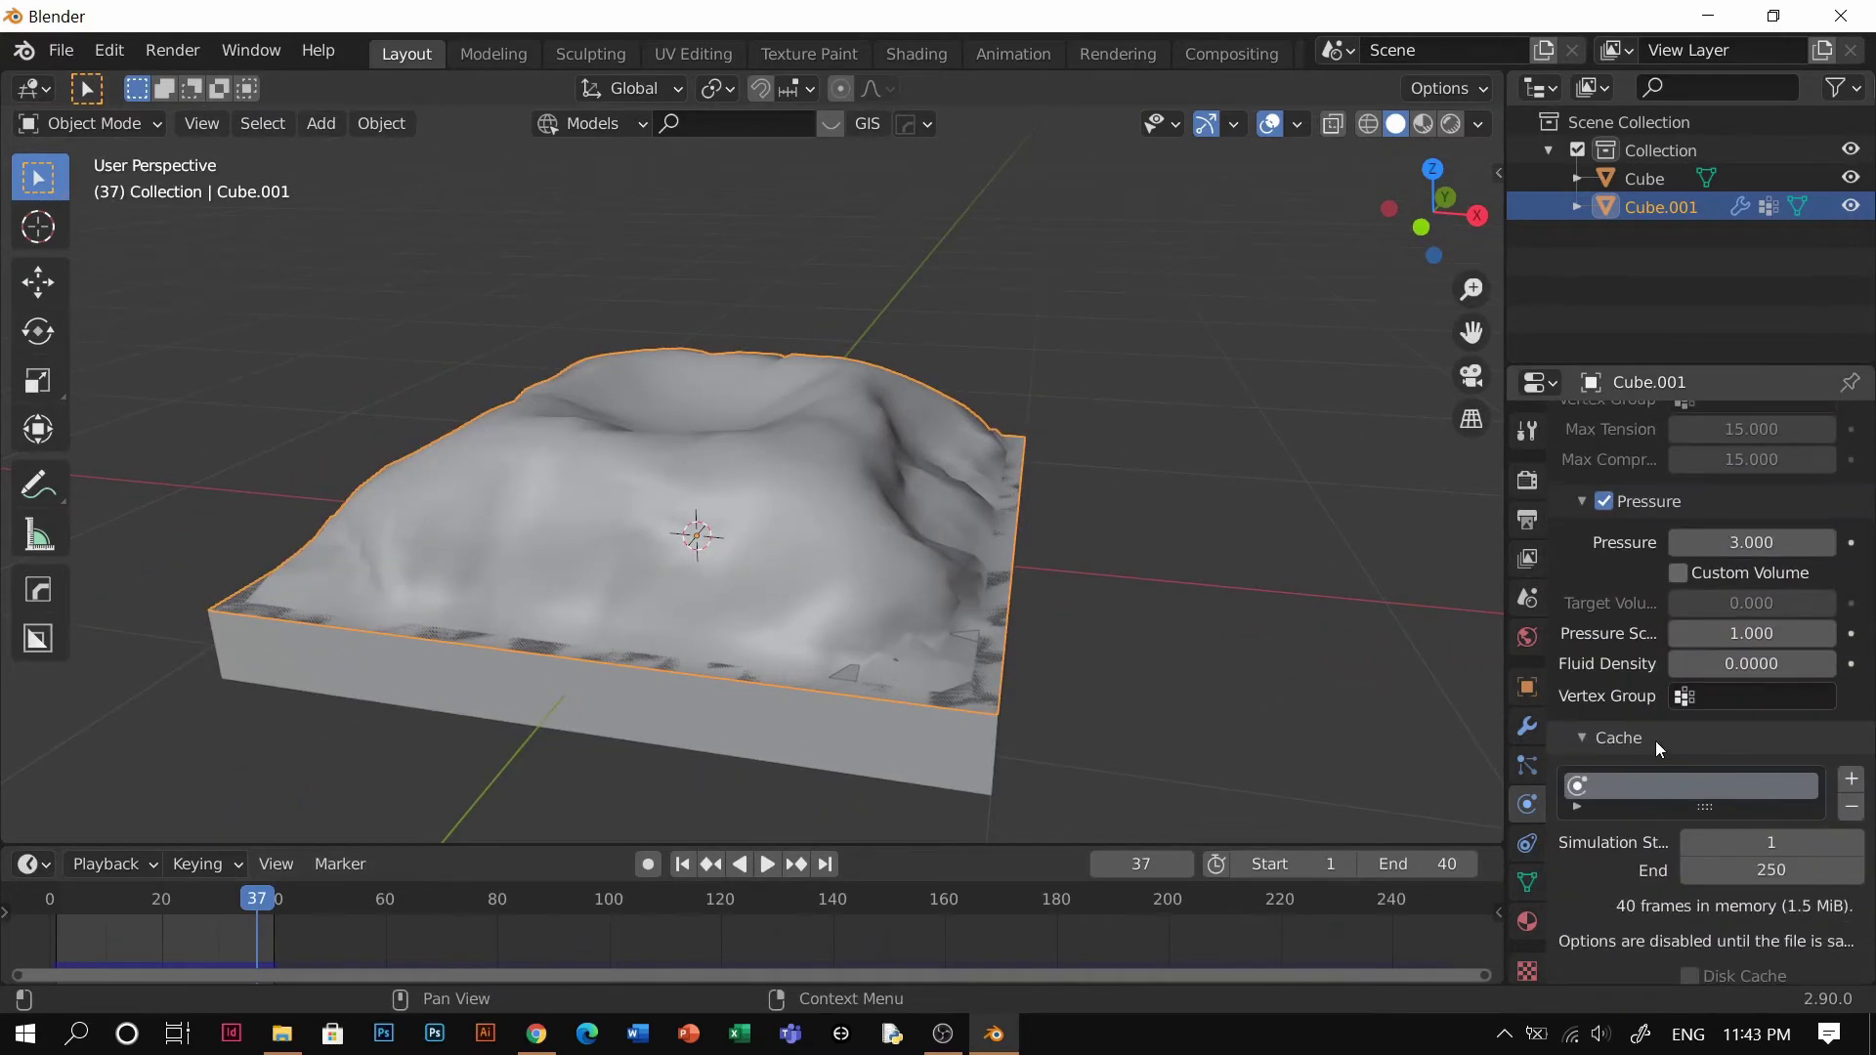
scroll(1656, 742, down, 10)
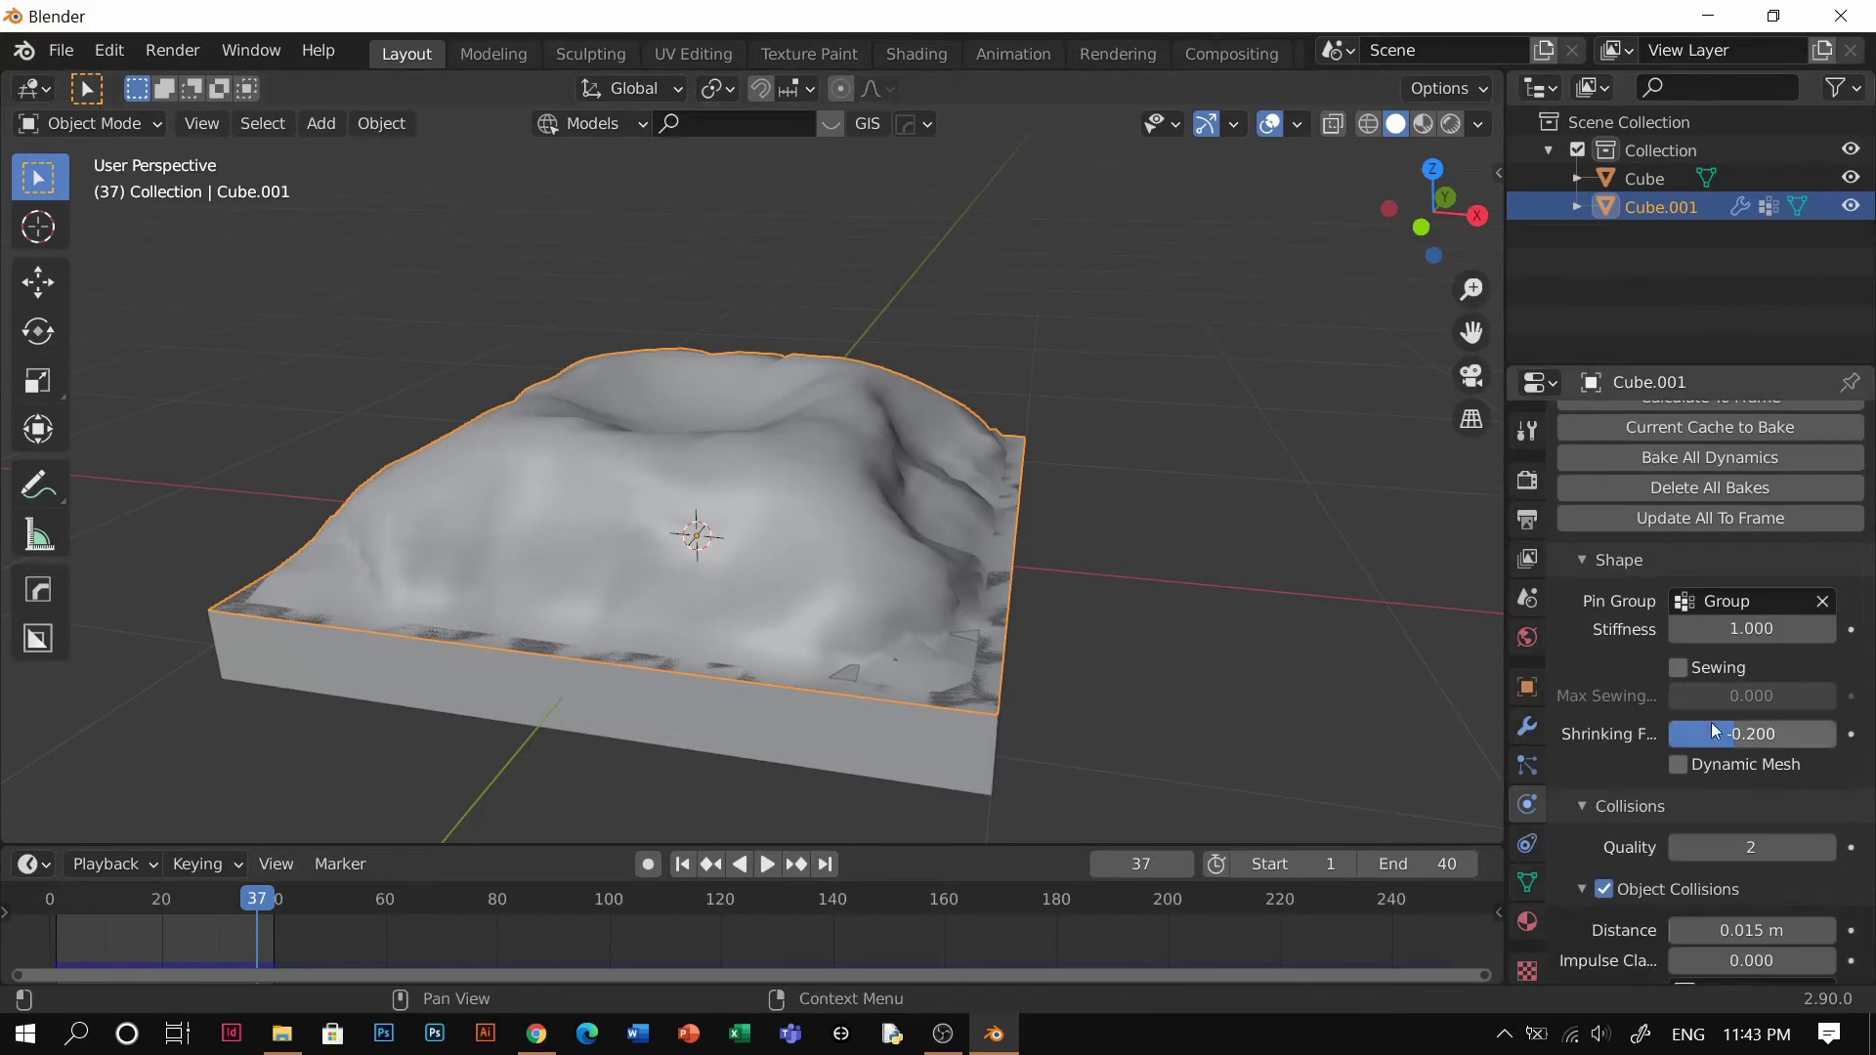
click(1773, 729)
text(-0)
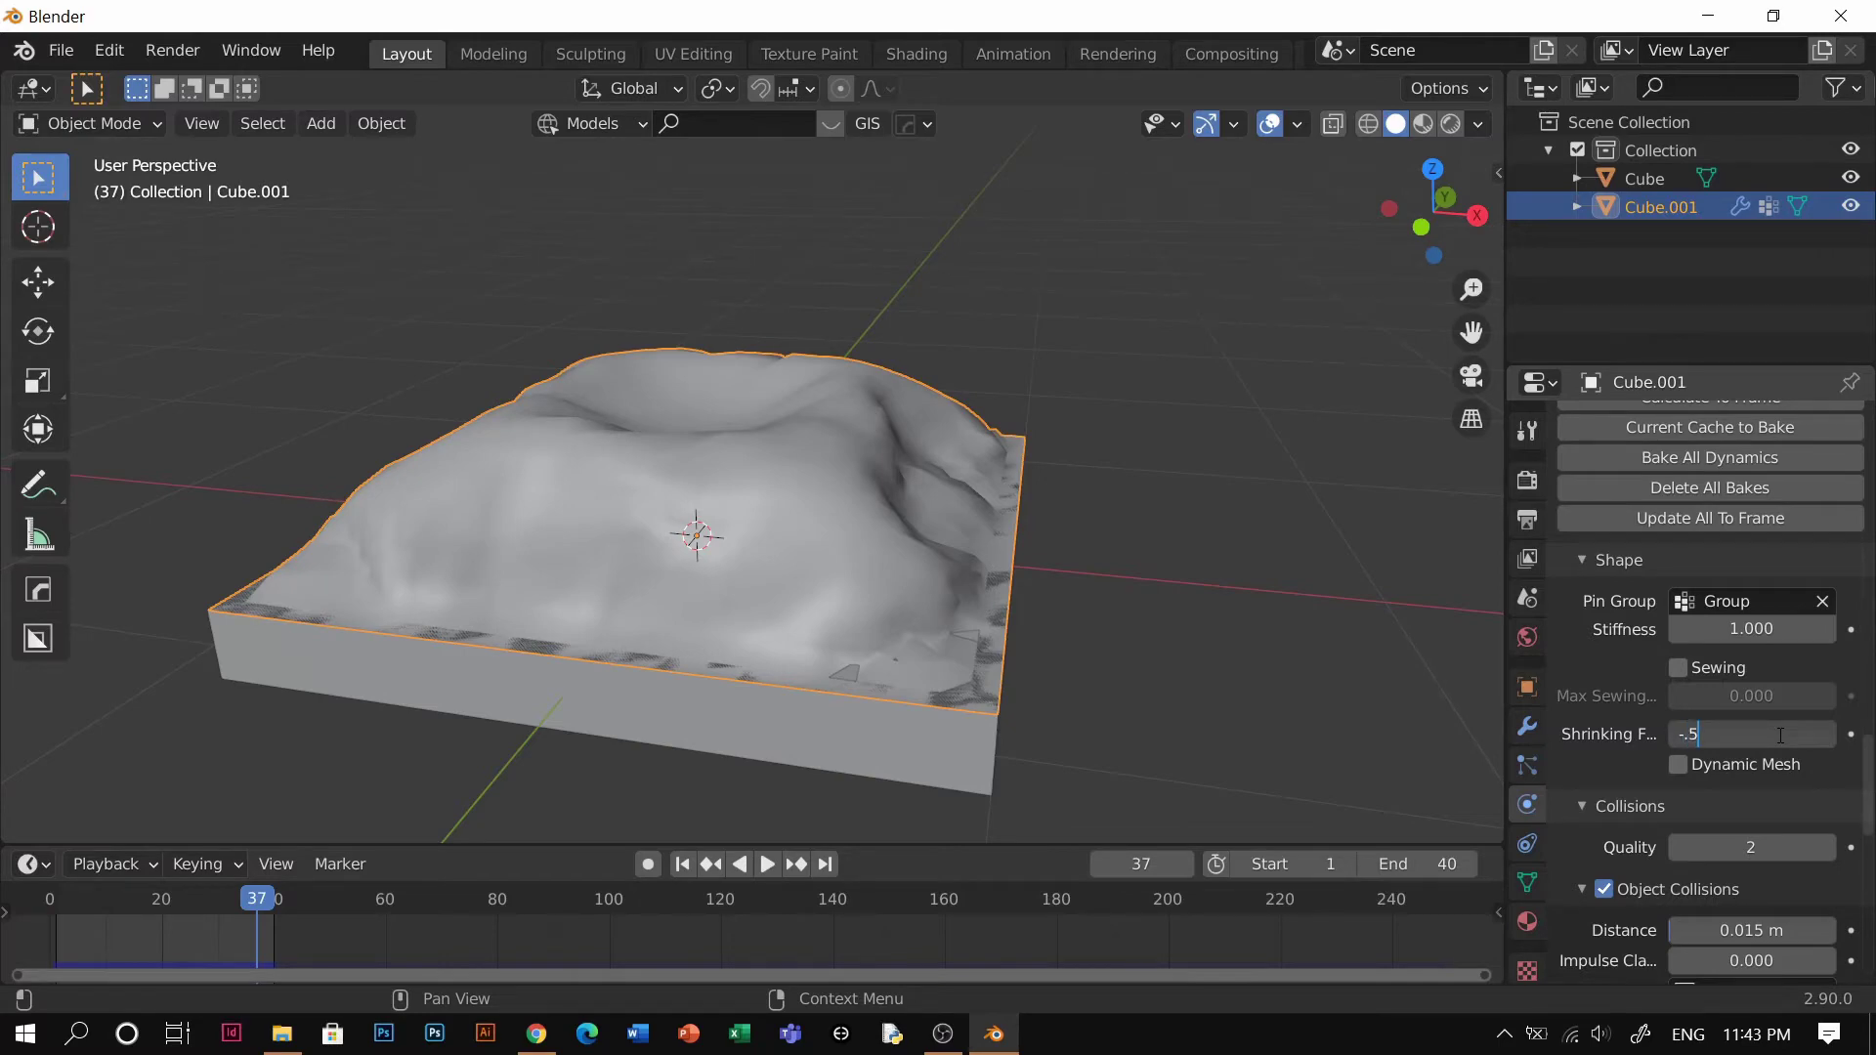
text(.5)
key(Return)
key(space)
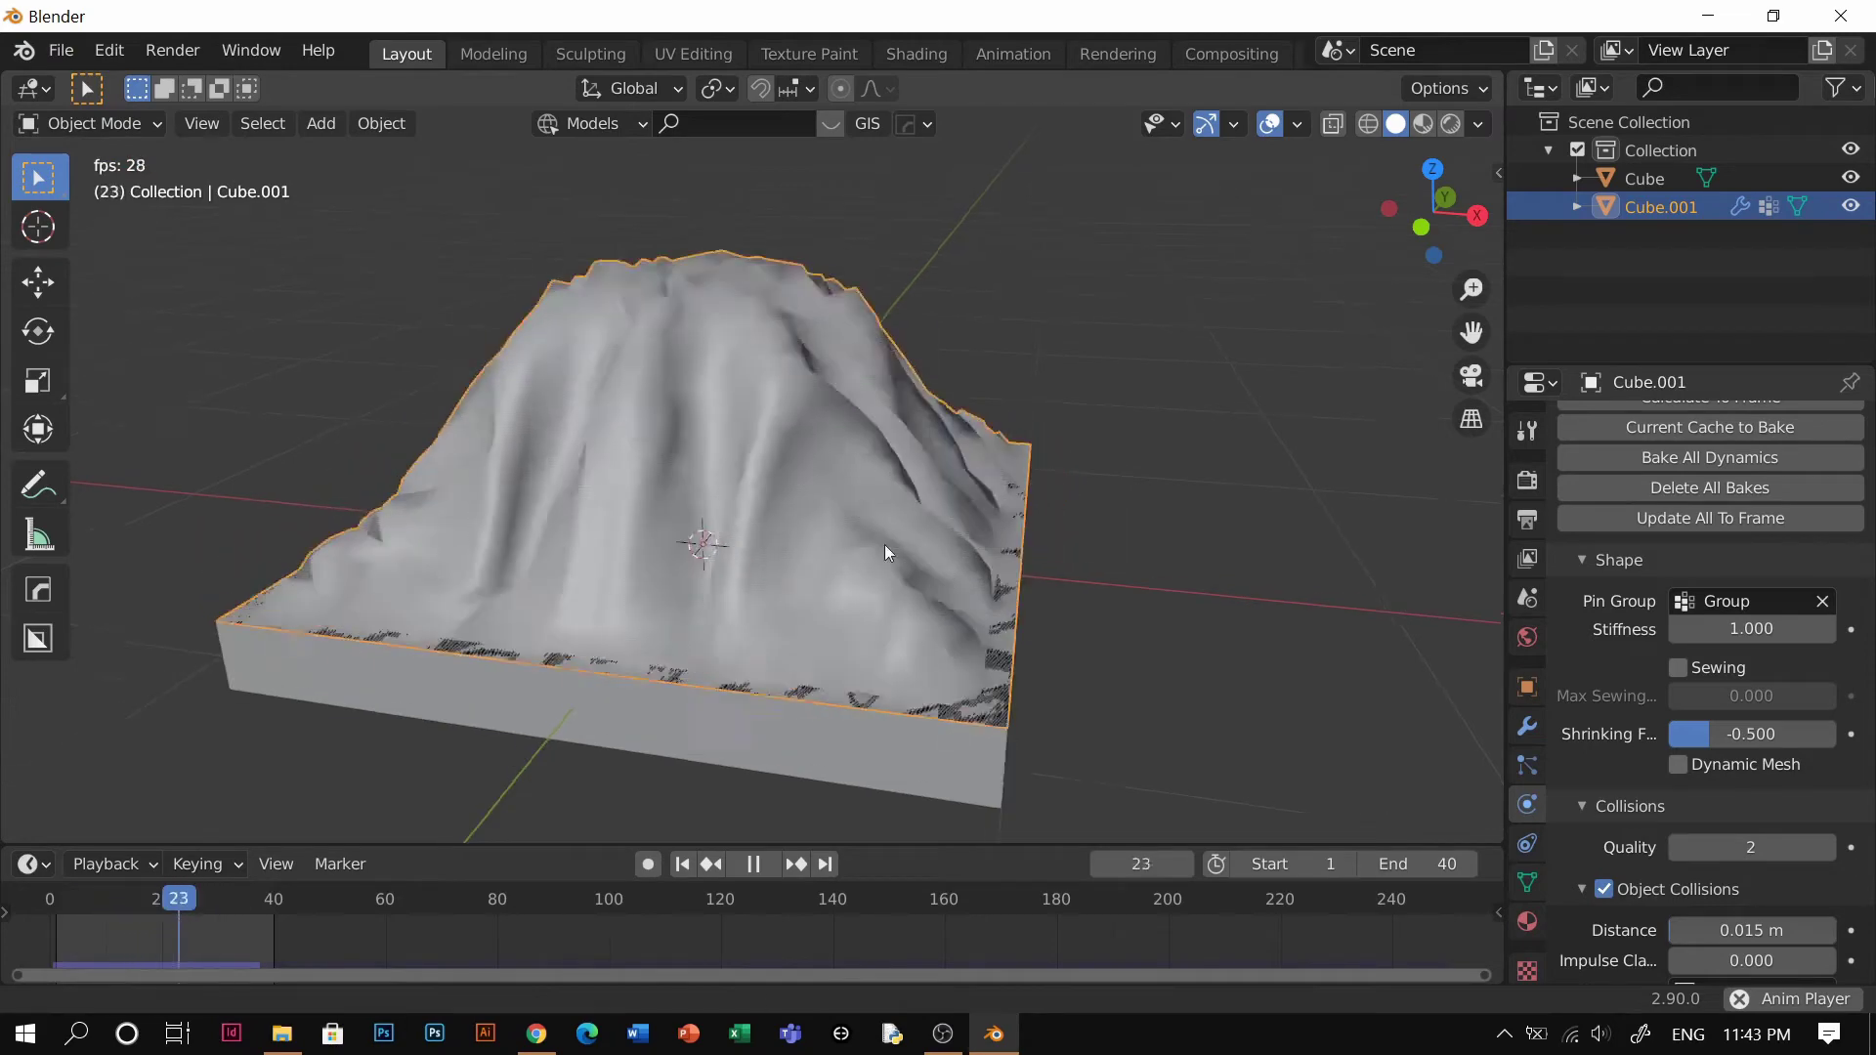
shift+middle_drag(885, 546, 918, 588)
middle_drag(919, 587, 846, 574)
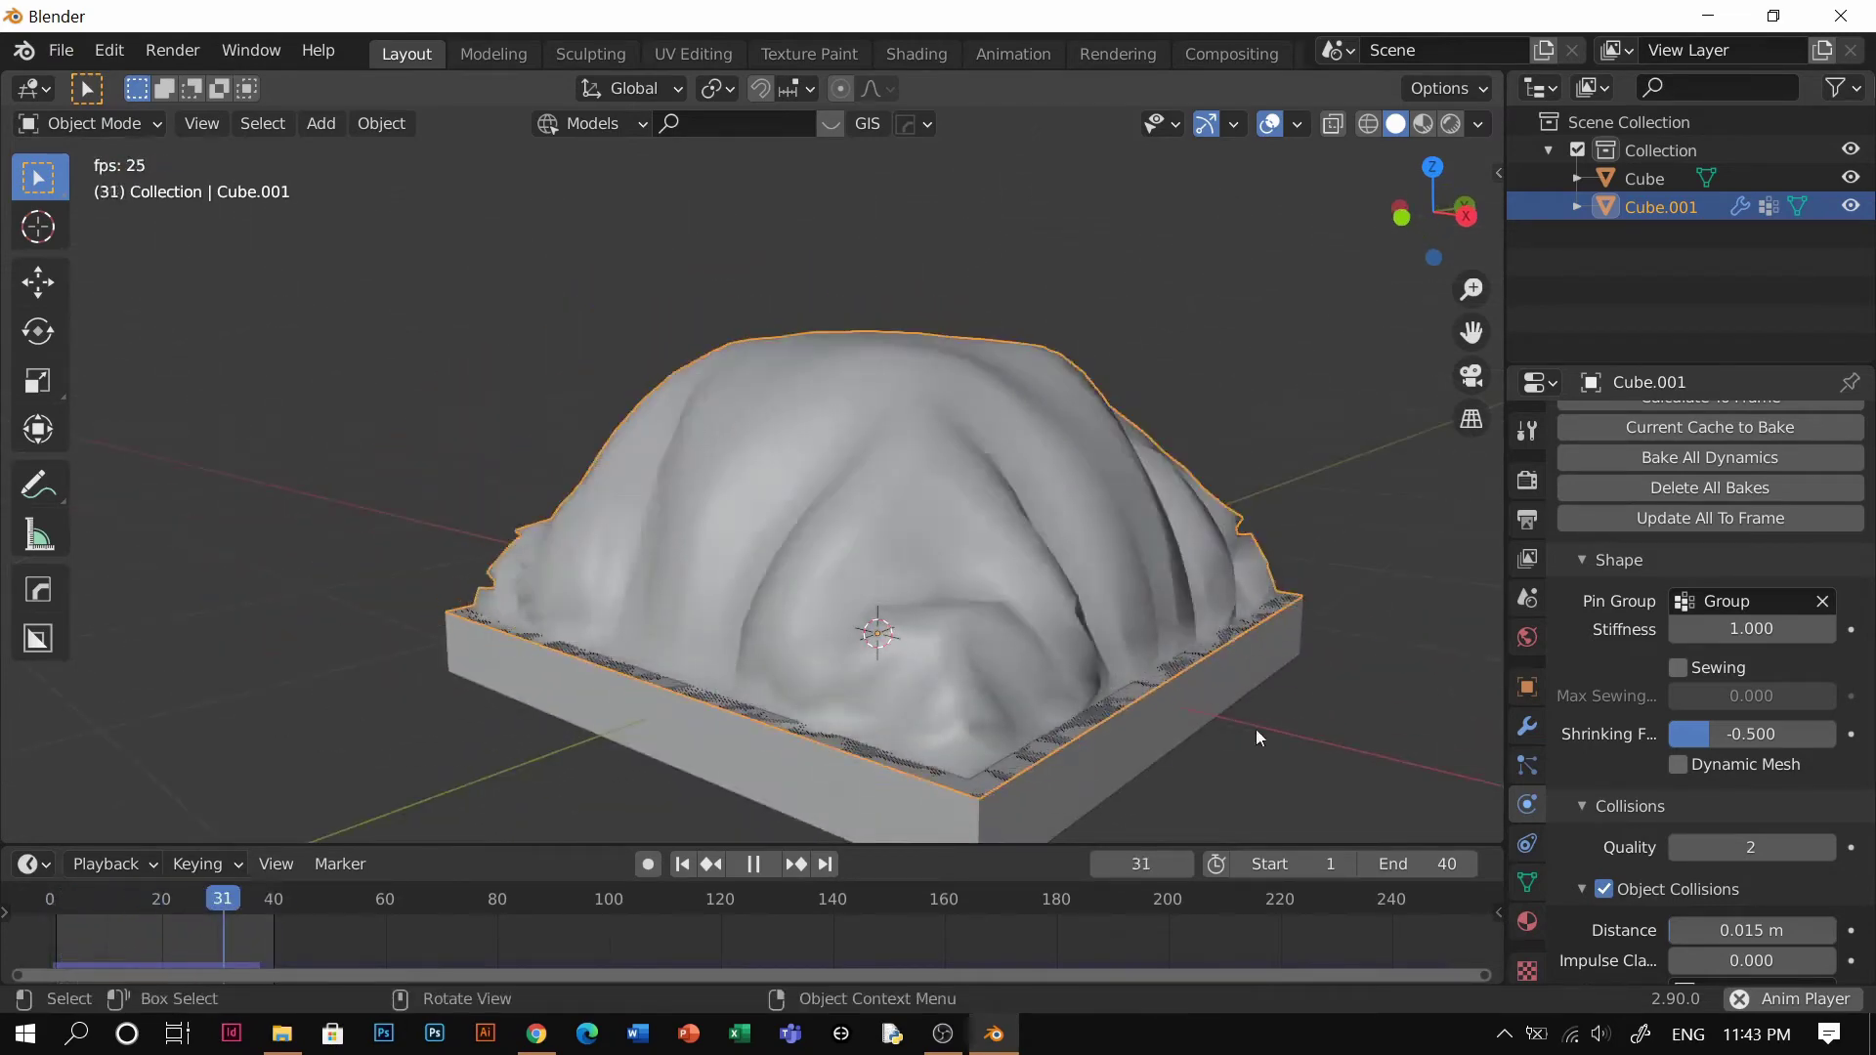
key(space)
Extend the animation's end frame to 66 and play the cloth simulation through the added frames
drag(1417, 864, 1445, 864)
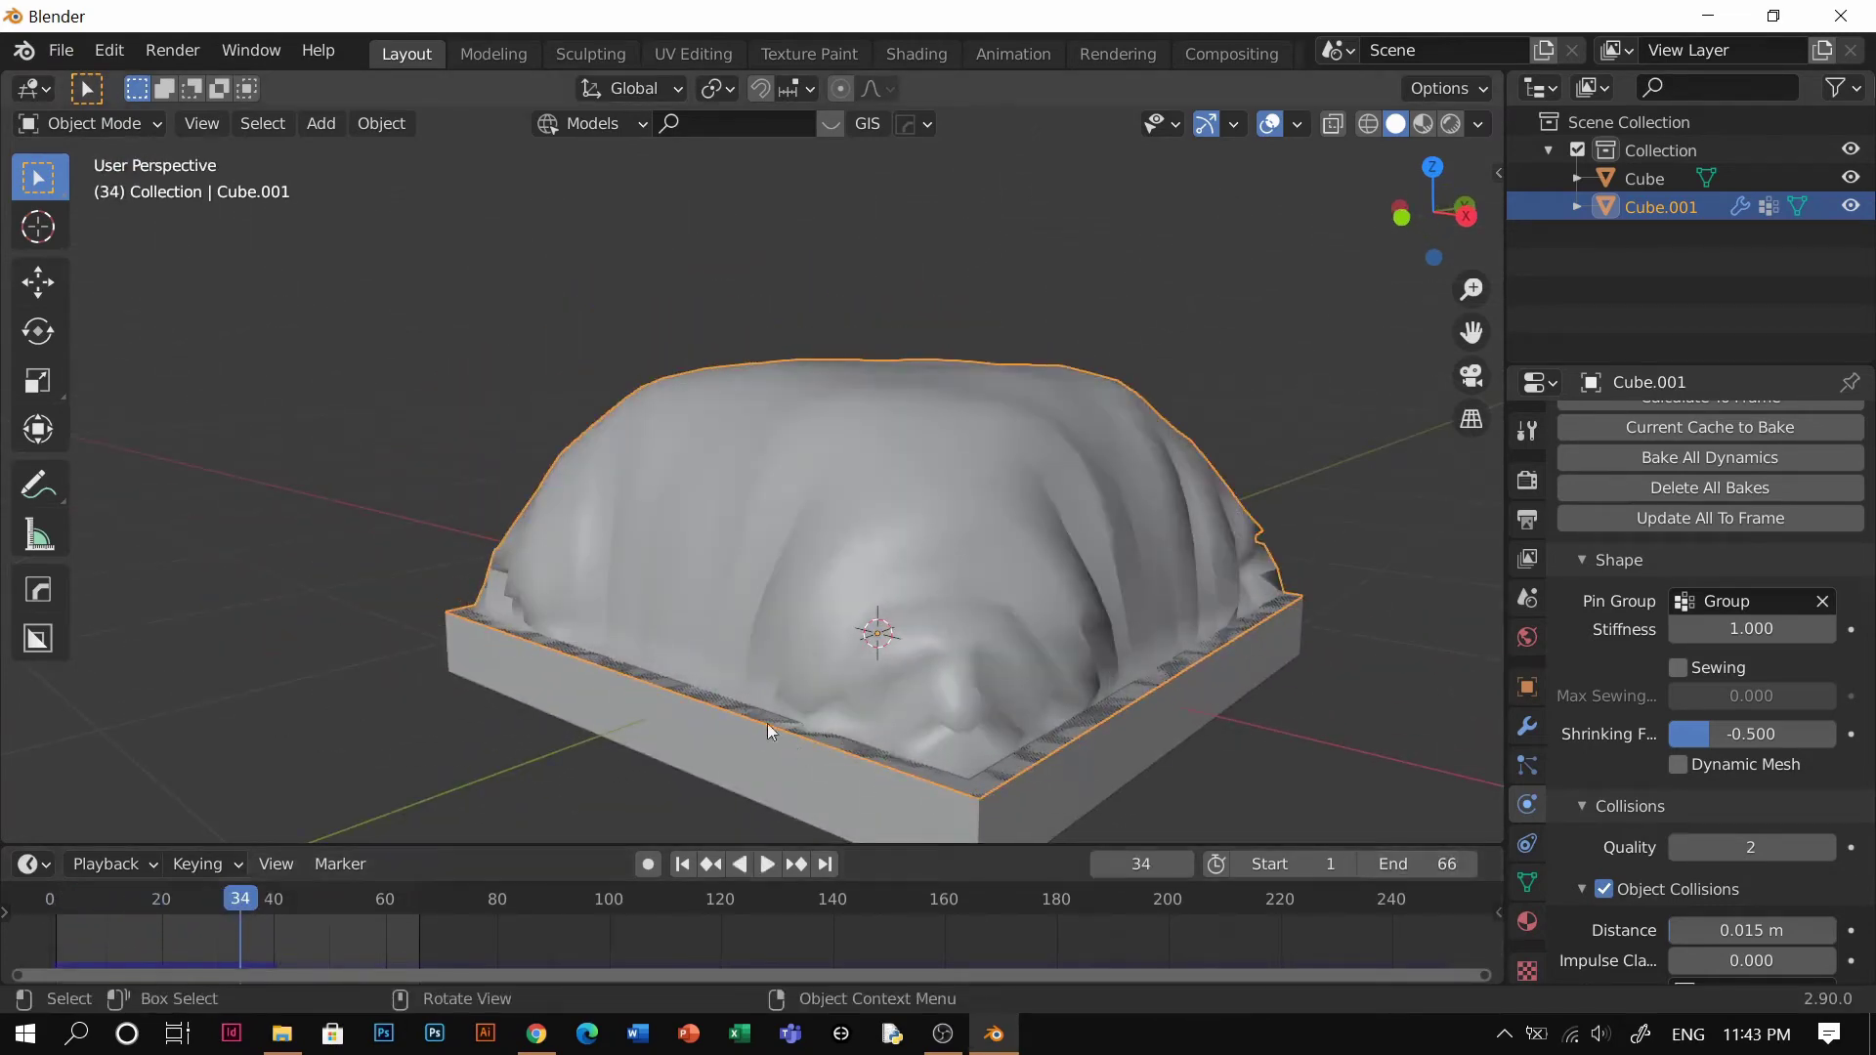
key(space)
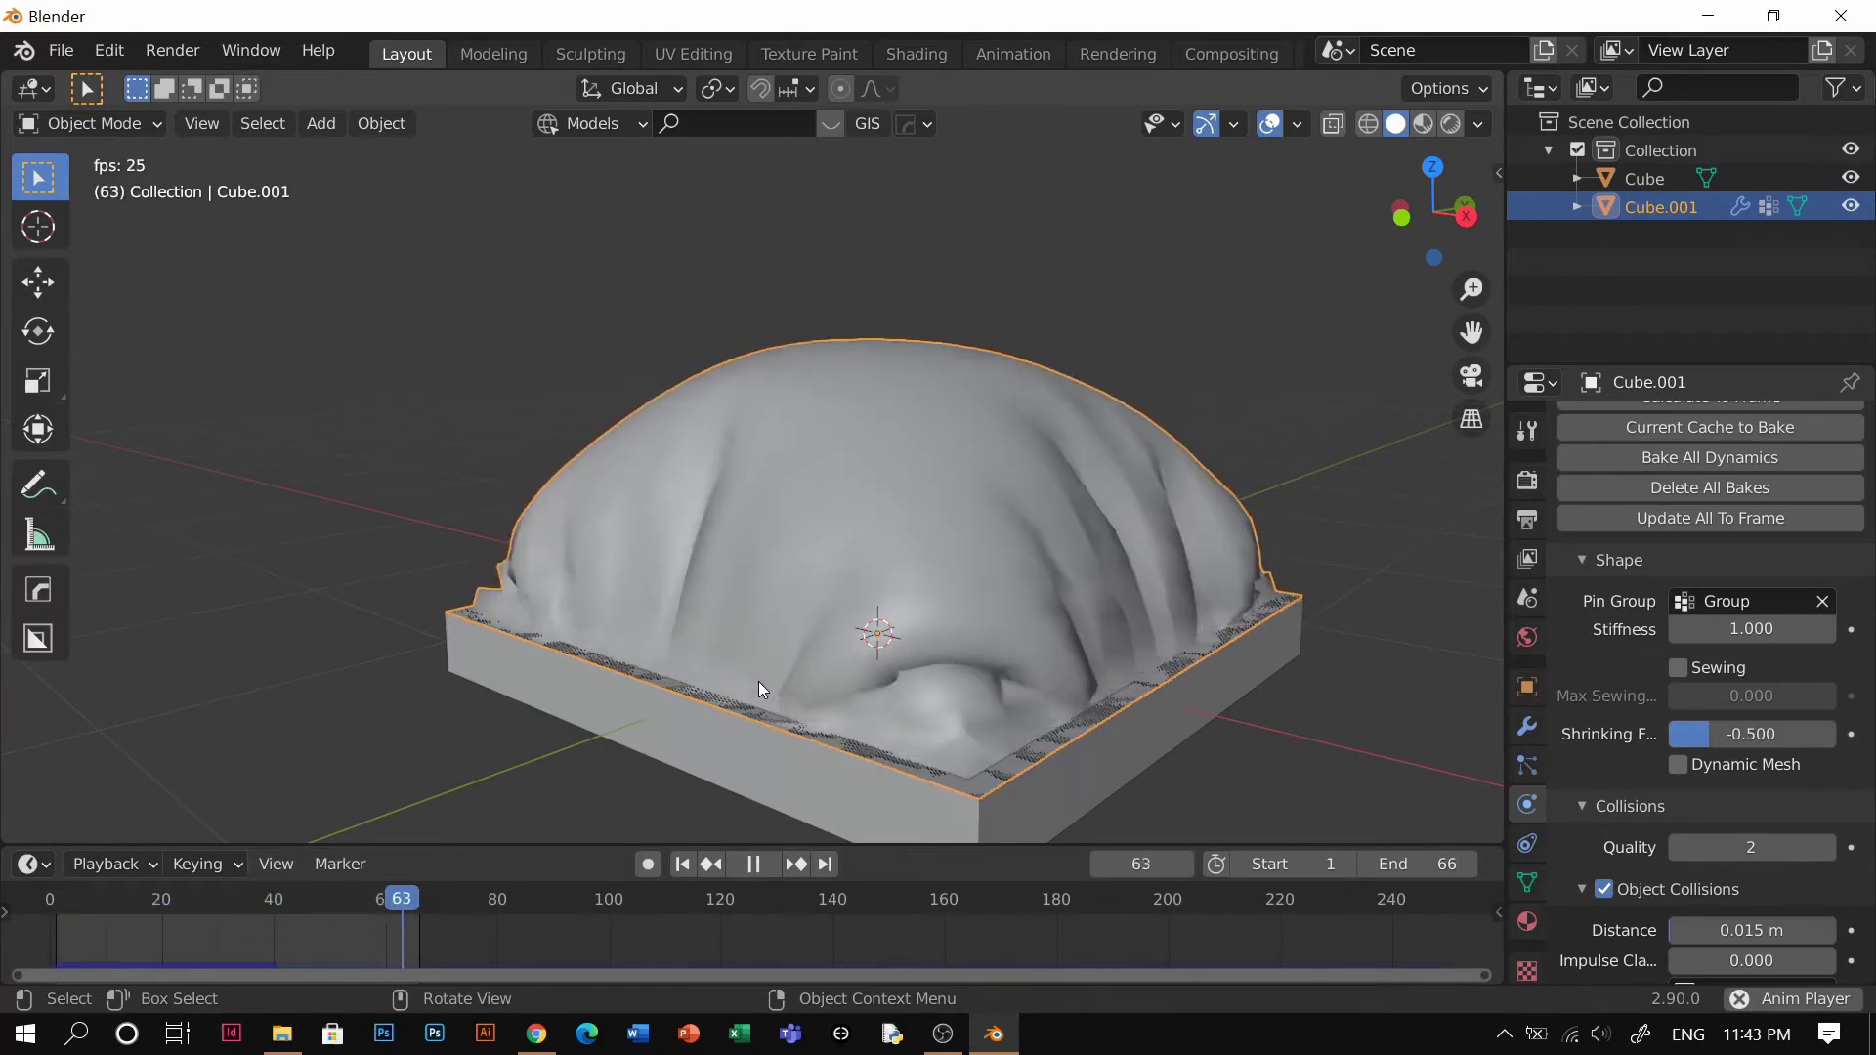
key(space)
middle_drag(888, 588, 883, 625)
Scrub the cloth animation back to frame 29 and inspect the folds up close
key(space)
click(366, 907)
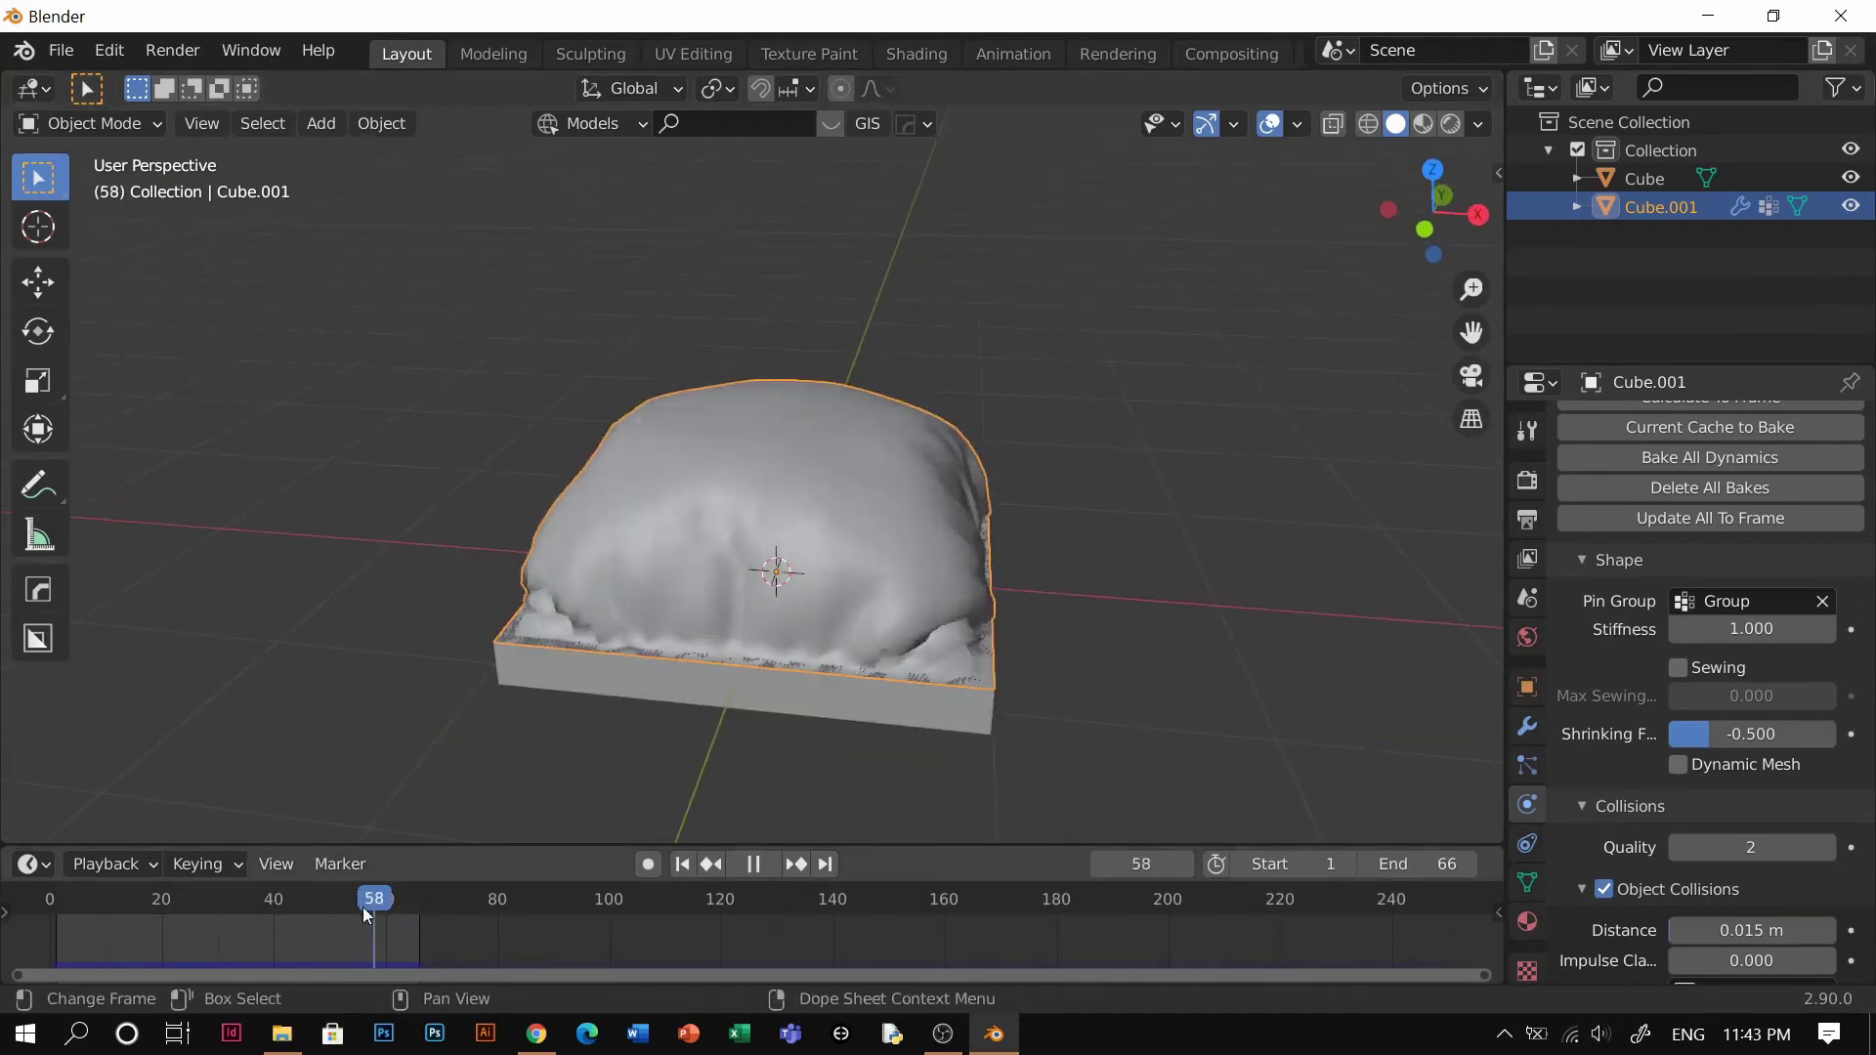
drag(363, 907, 213, 928)
middle_drag(757, 626, 645, 620)
scroll(778, 670, up, 3)
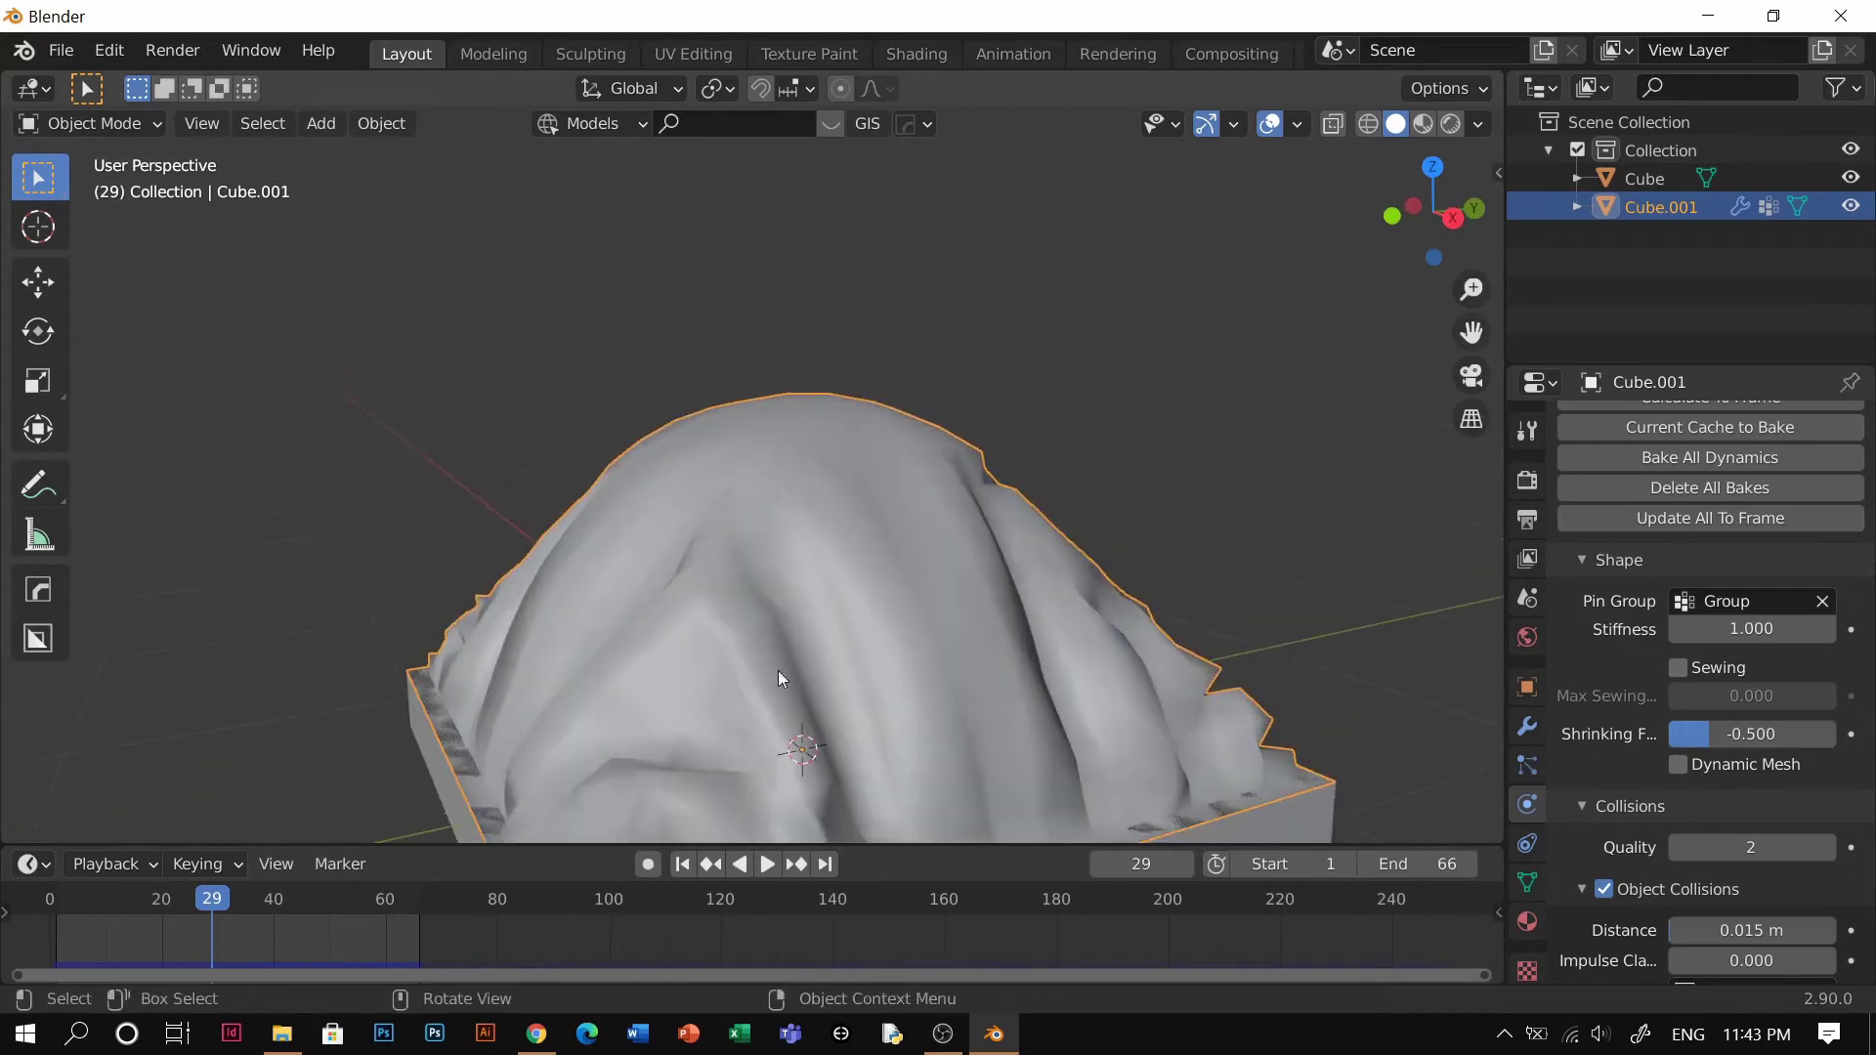
shift+middle_drag(778, 671, 811, 479)
Compare the cloth shapes around frame 45 from several angles and leave the animation at frame 45
drag(206, 900, 295, 923)
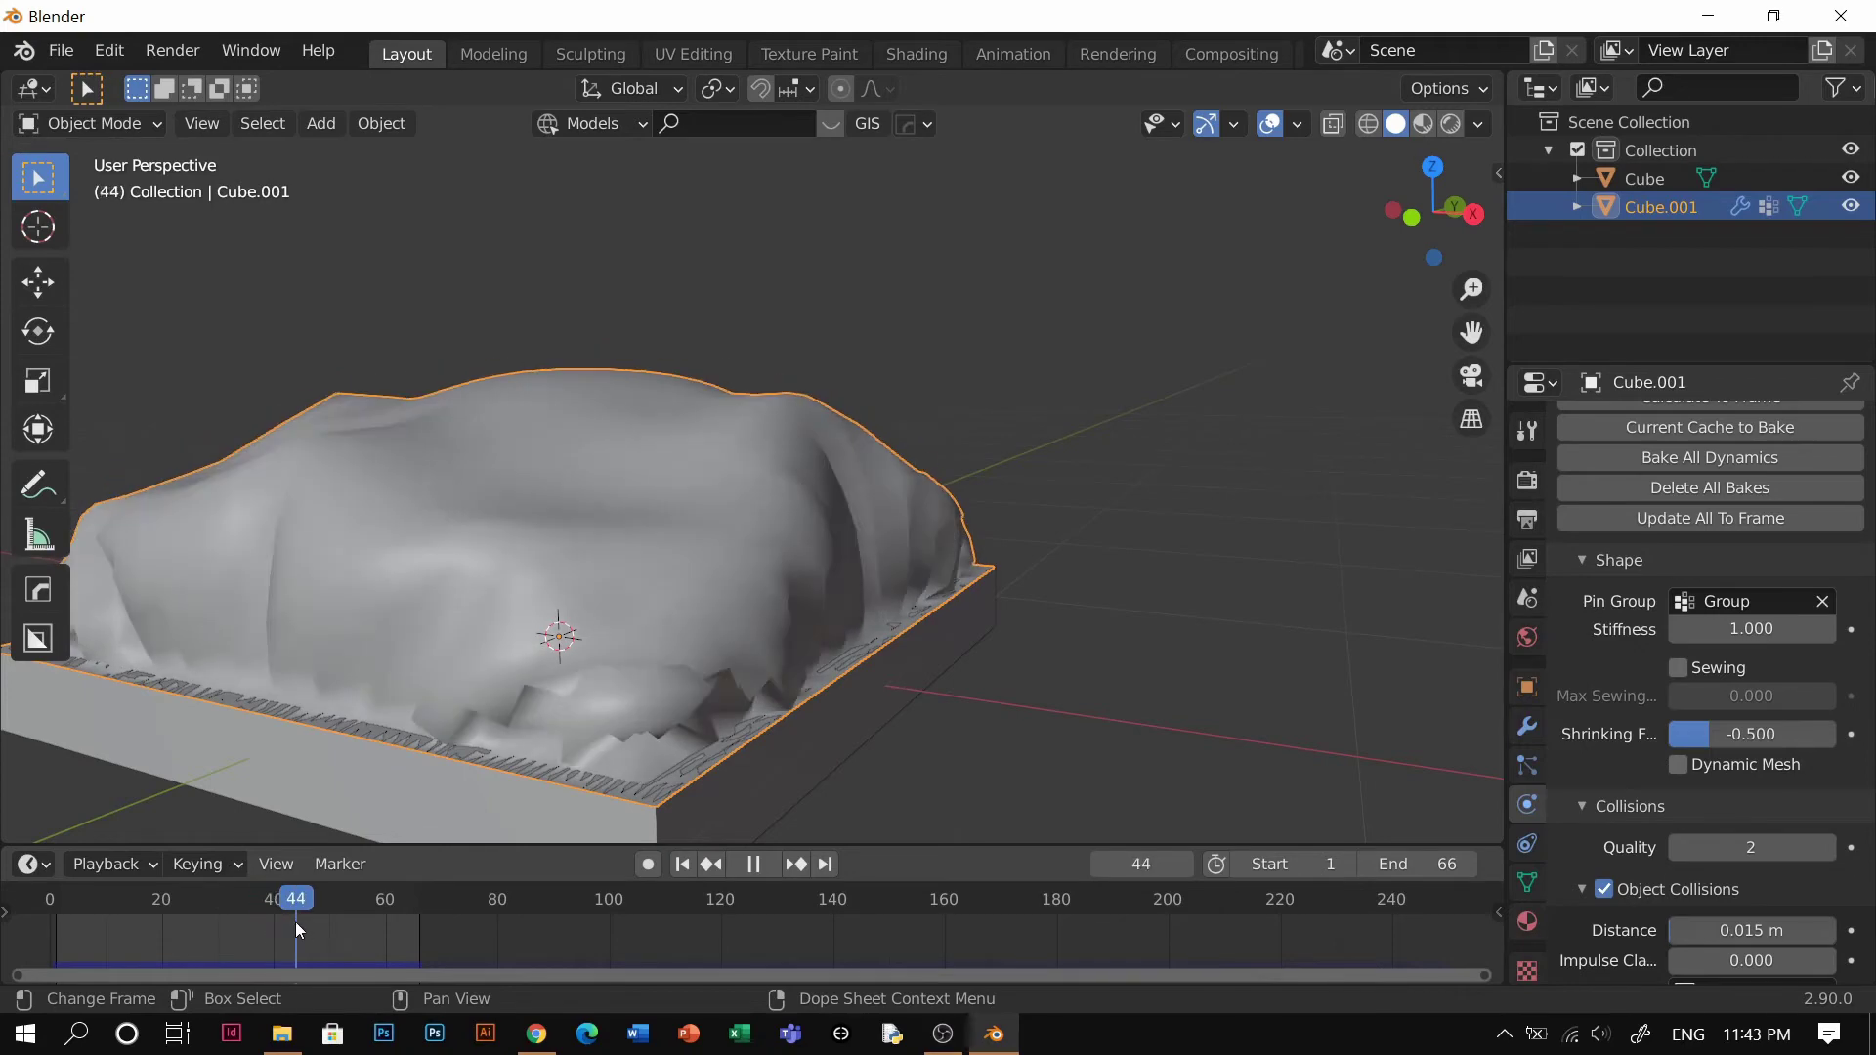
key(space)
middle_drag(609, 700, 809, 643)
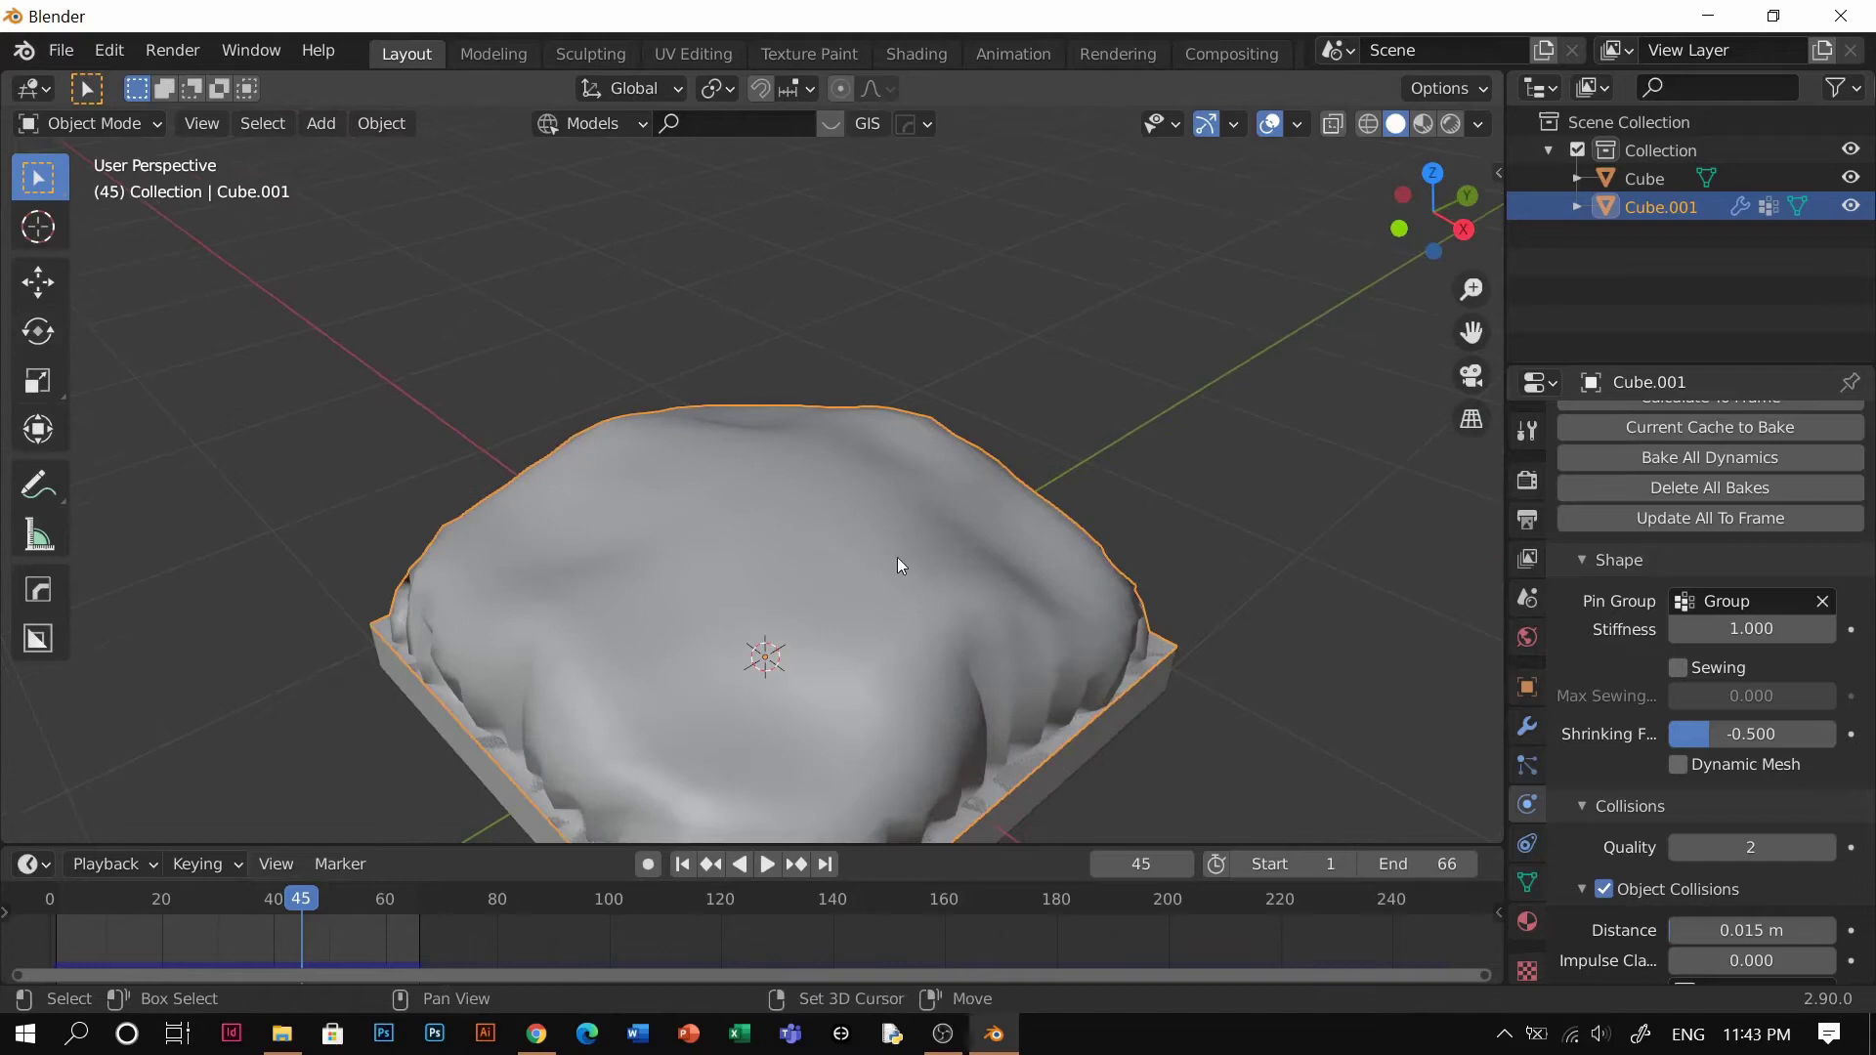
middle_drag(897, 557, 411, 879)
key(space)
mouse_move(332, 907)
mouse_down()
mouse_move(395, 918)
mouse_move(302, 925)
mouse_up()
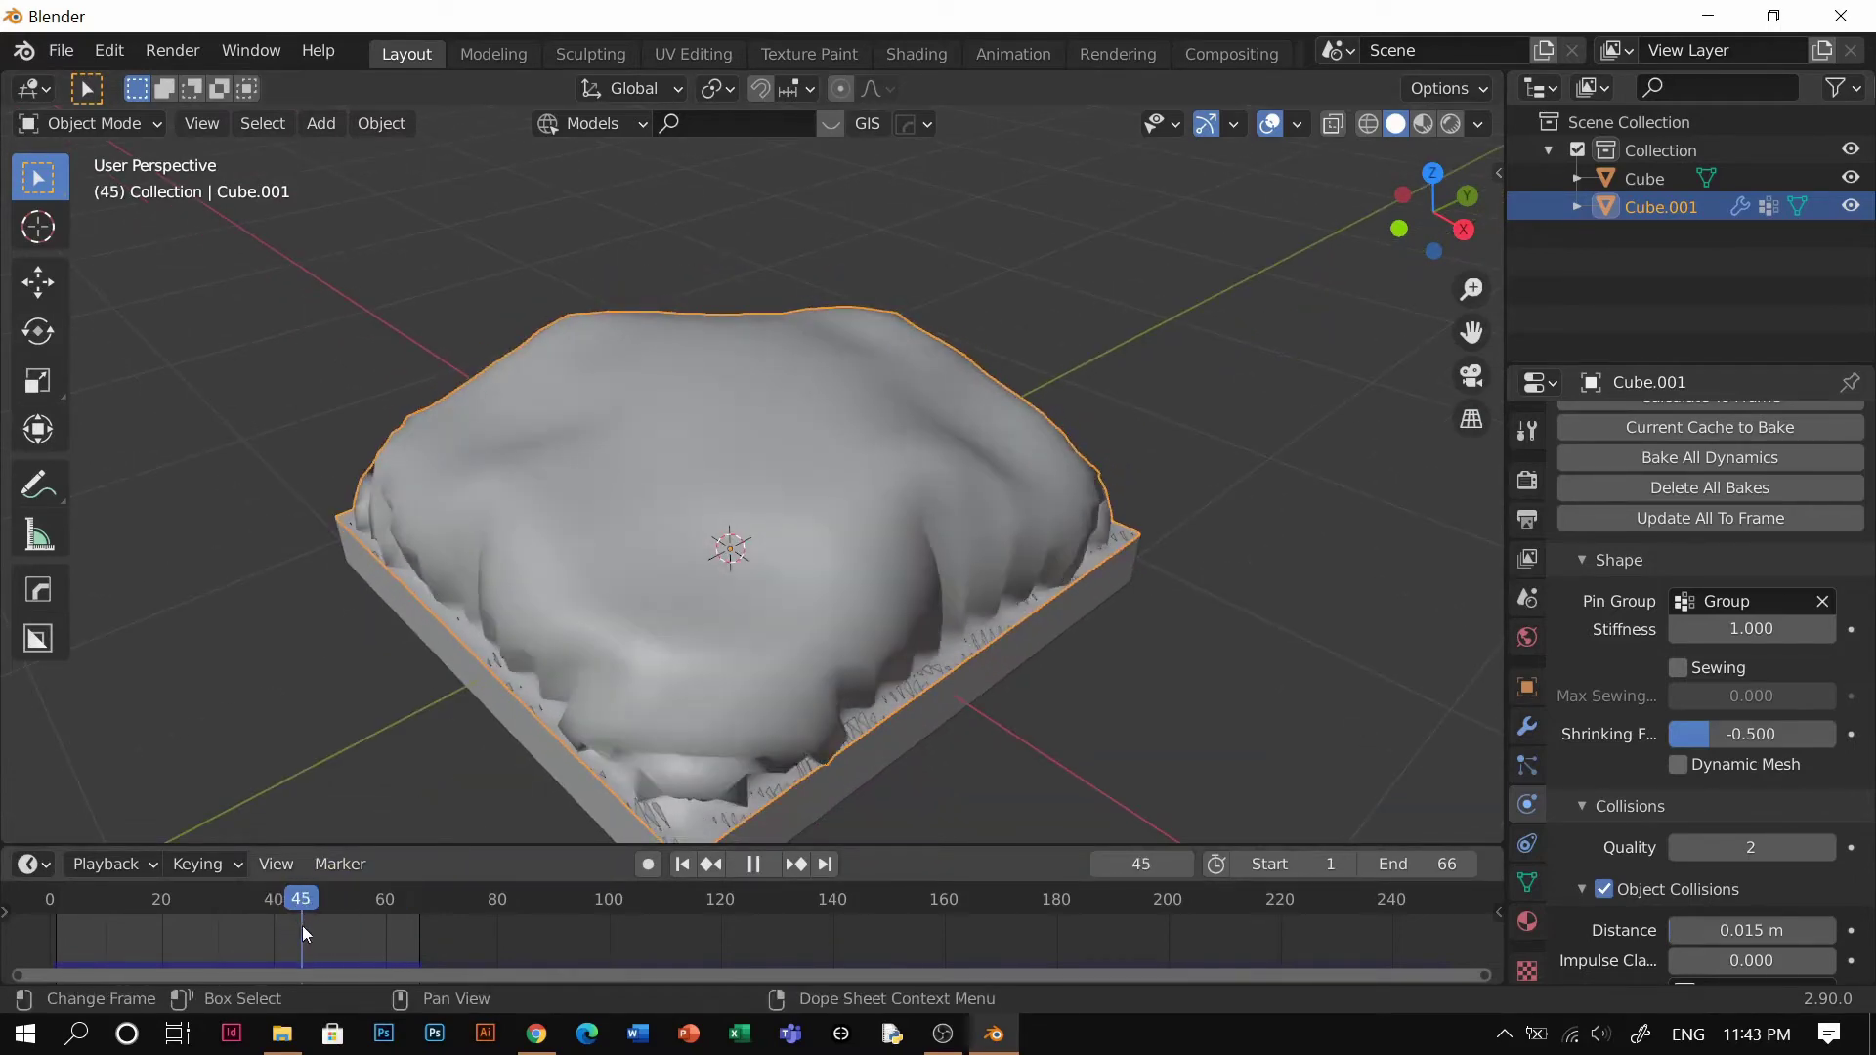
key(space)
Deselect the cloth surface, check its shape, and apply its Cloth modifier at frame 45
scroll(942, 651, down, 3)
middle_drag(904, 640, 913, 555)
key(alt+a)
scroll(726, 557, up, 4)
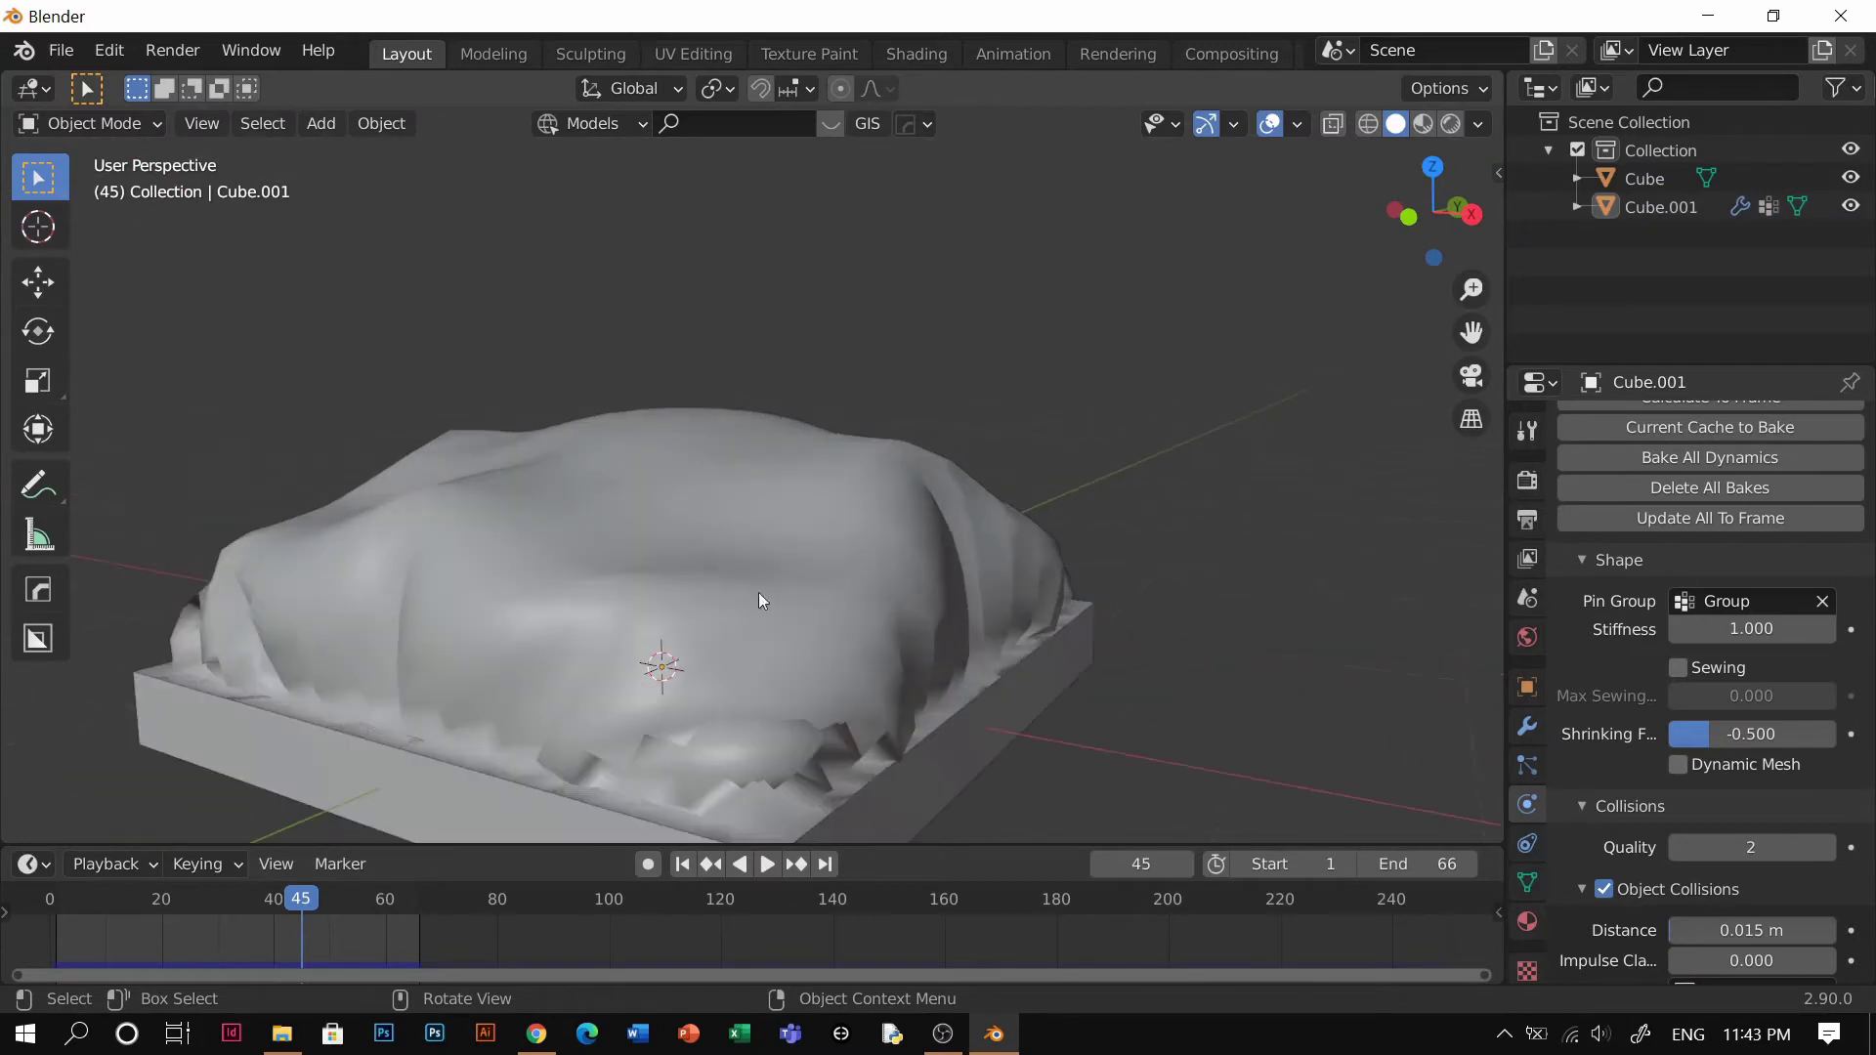
shift+middle_drag(782, 584, 911, 567)
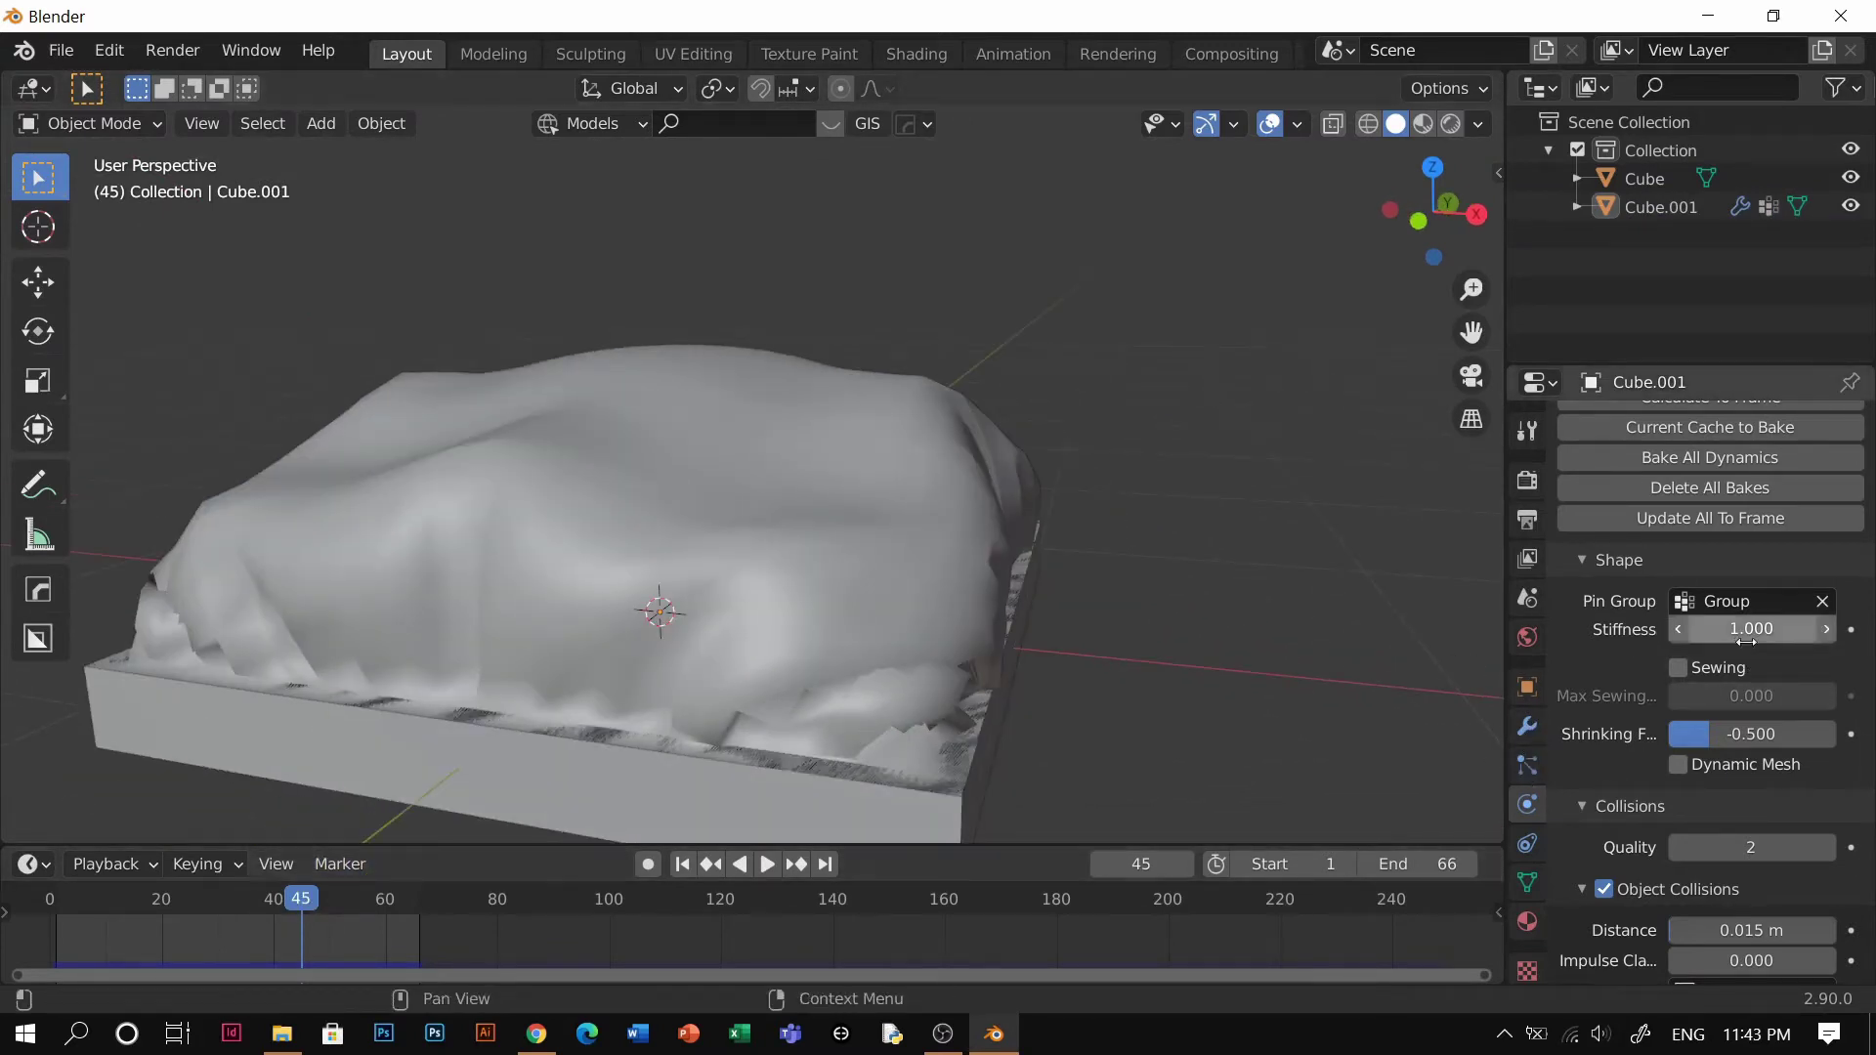
click(1526, 729)
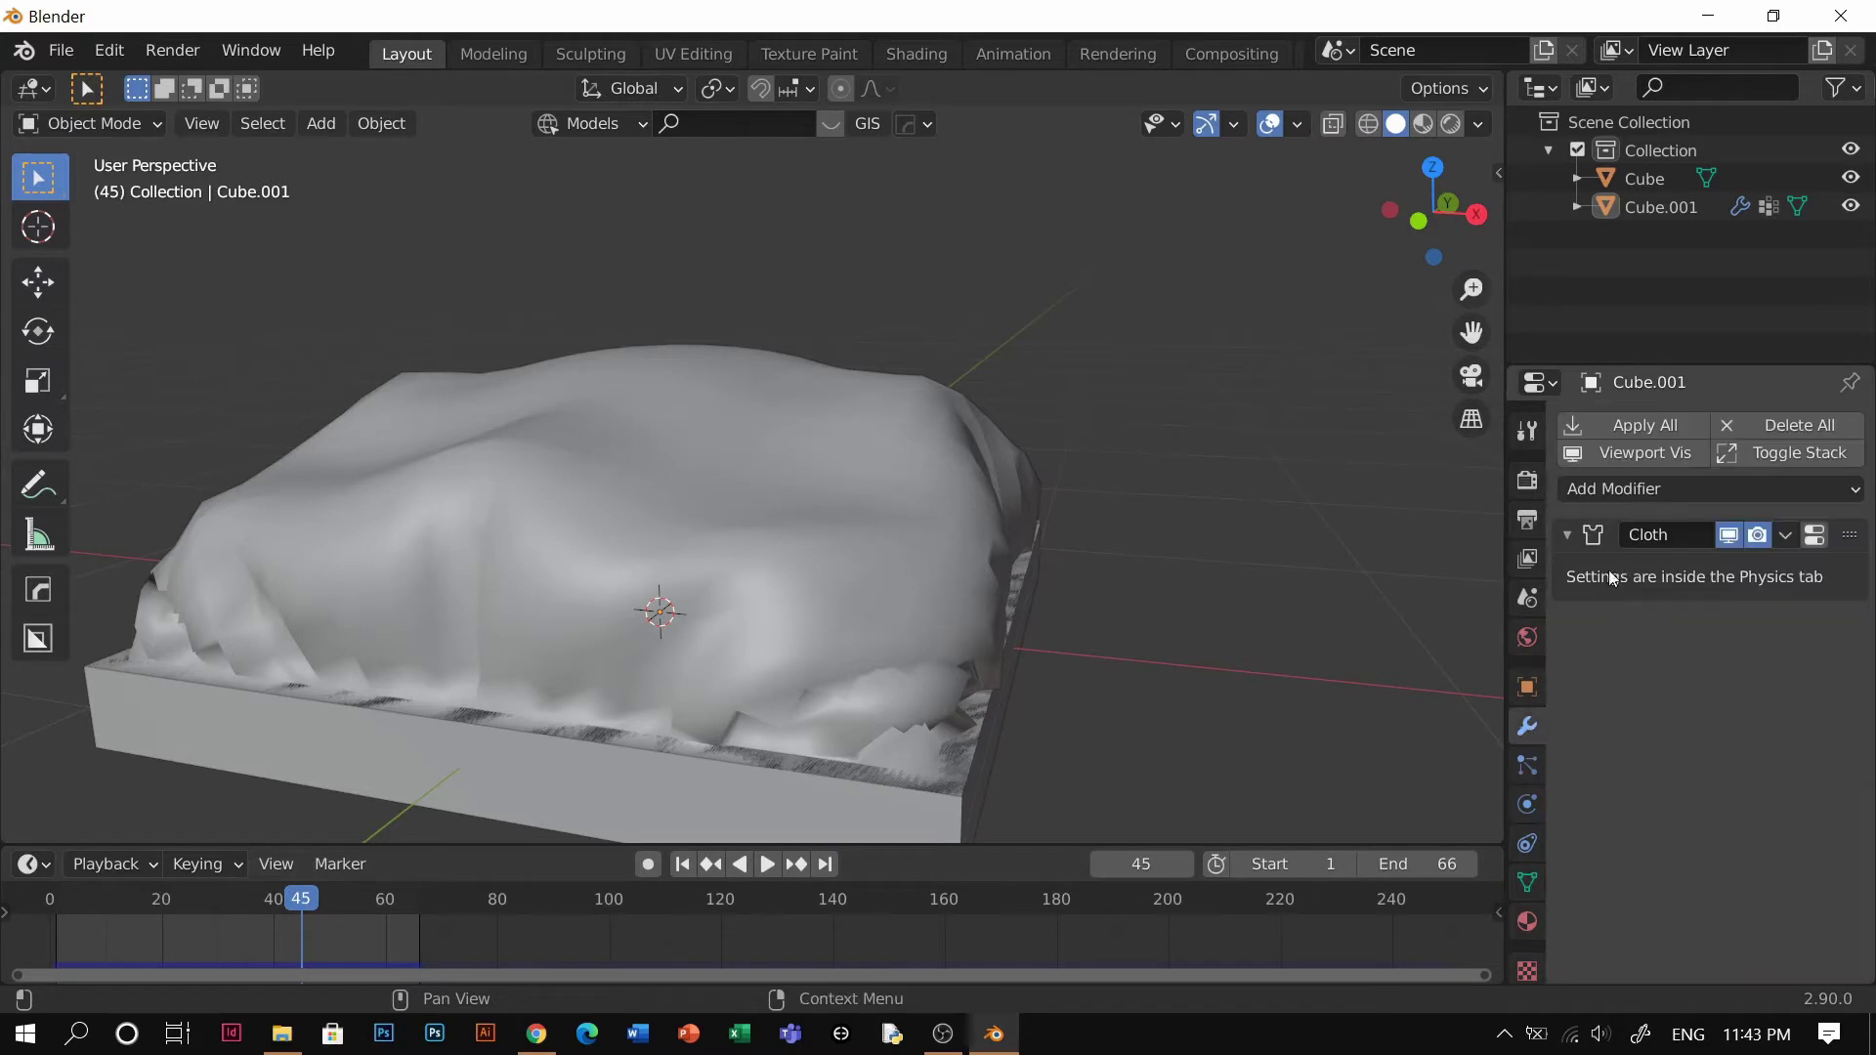
click(1796, 534)
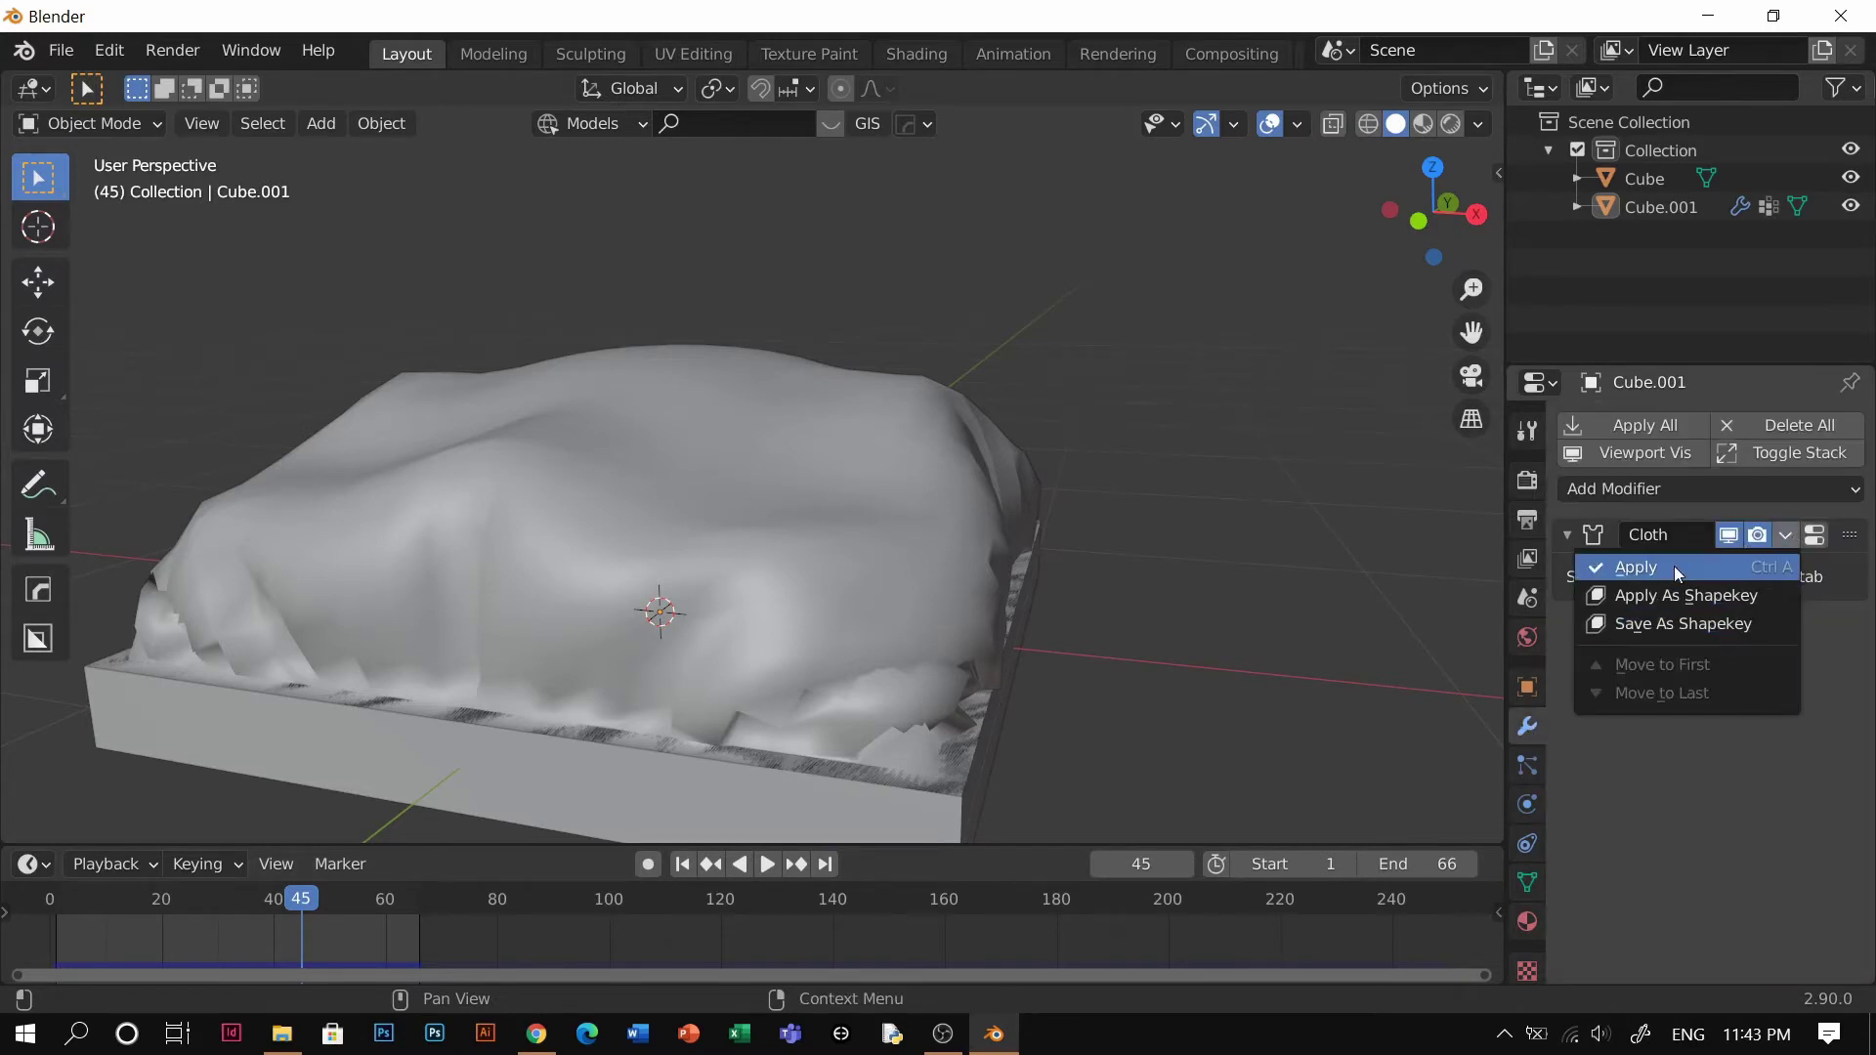
click(1674, 566)
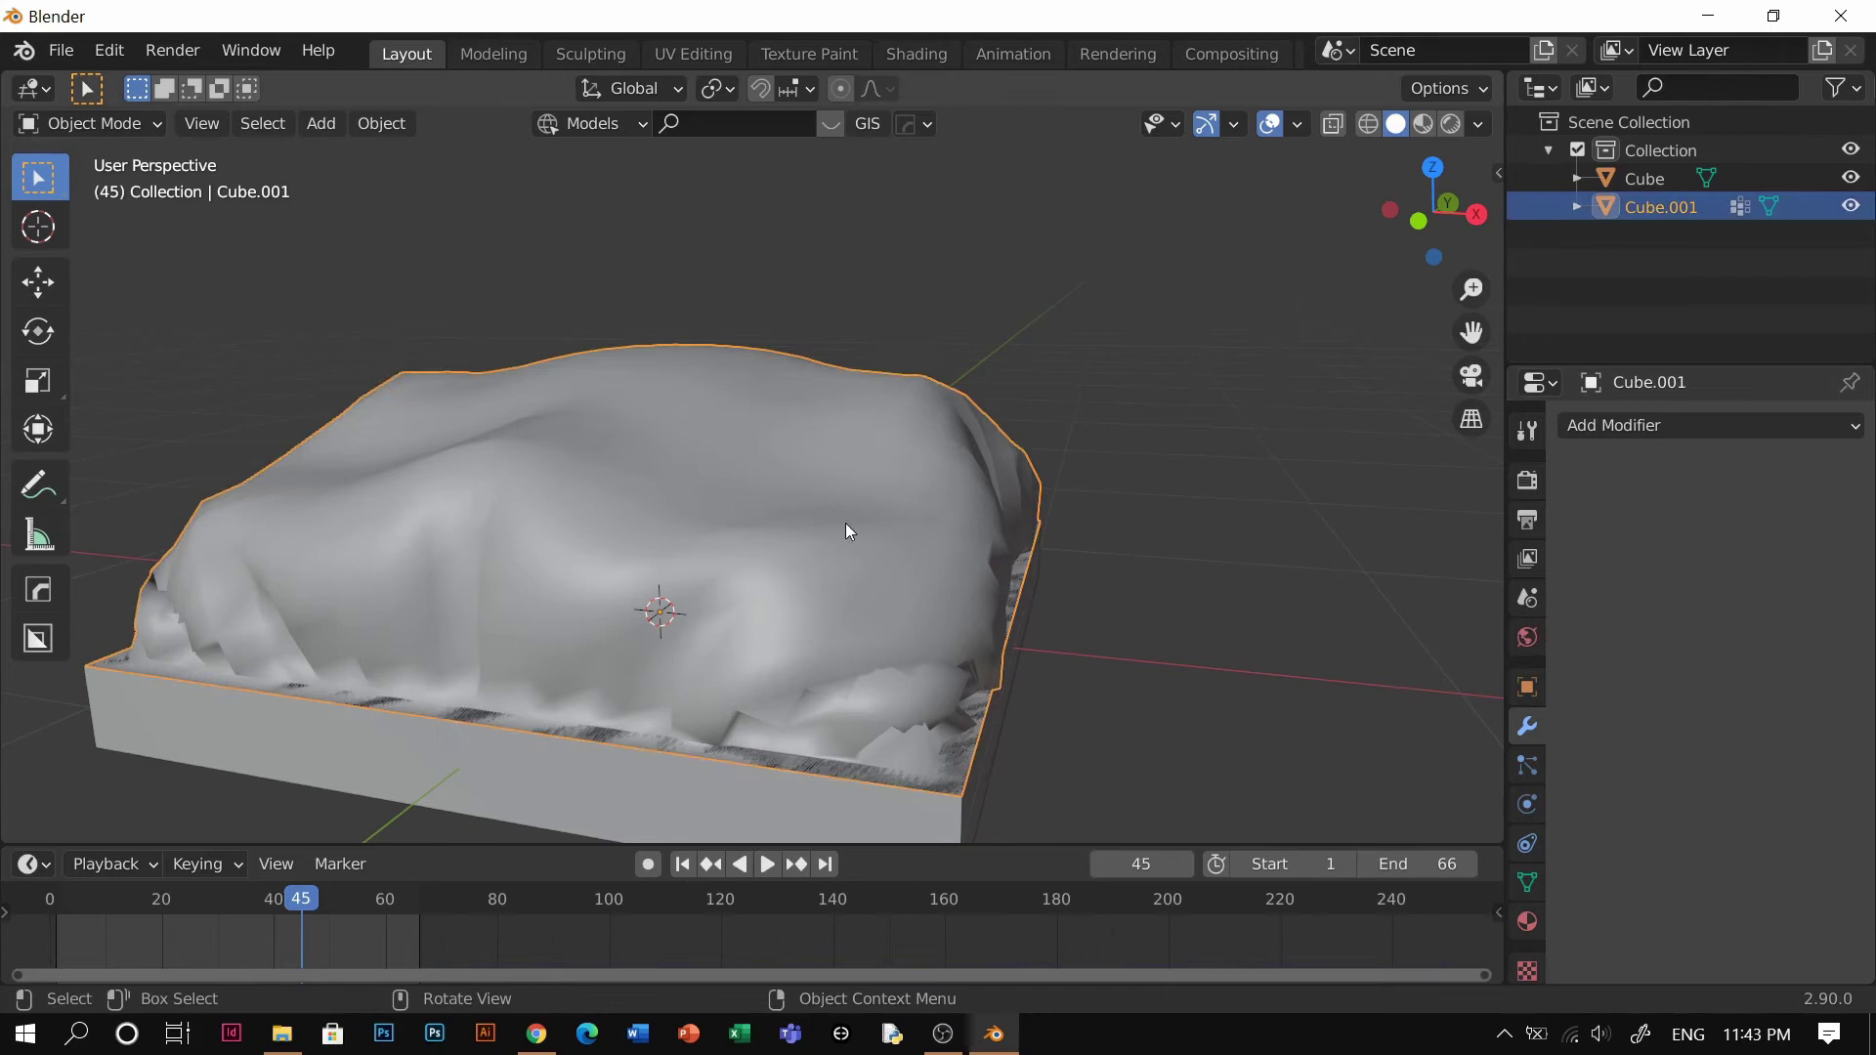
Switch the viewport to Material Preview shading, deselect the cloth and view it from another angle
key(z)
click(827, 664)
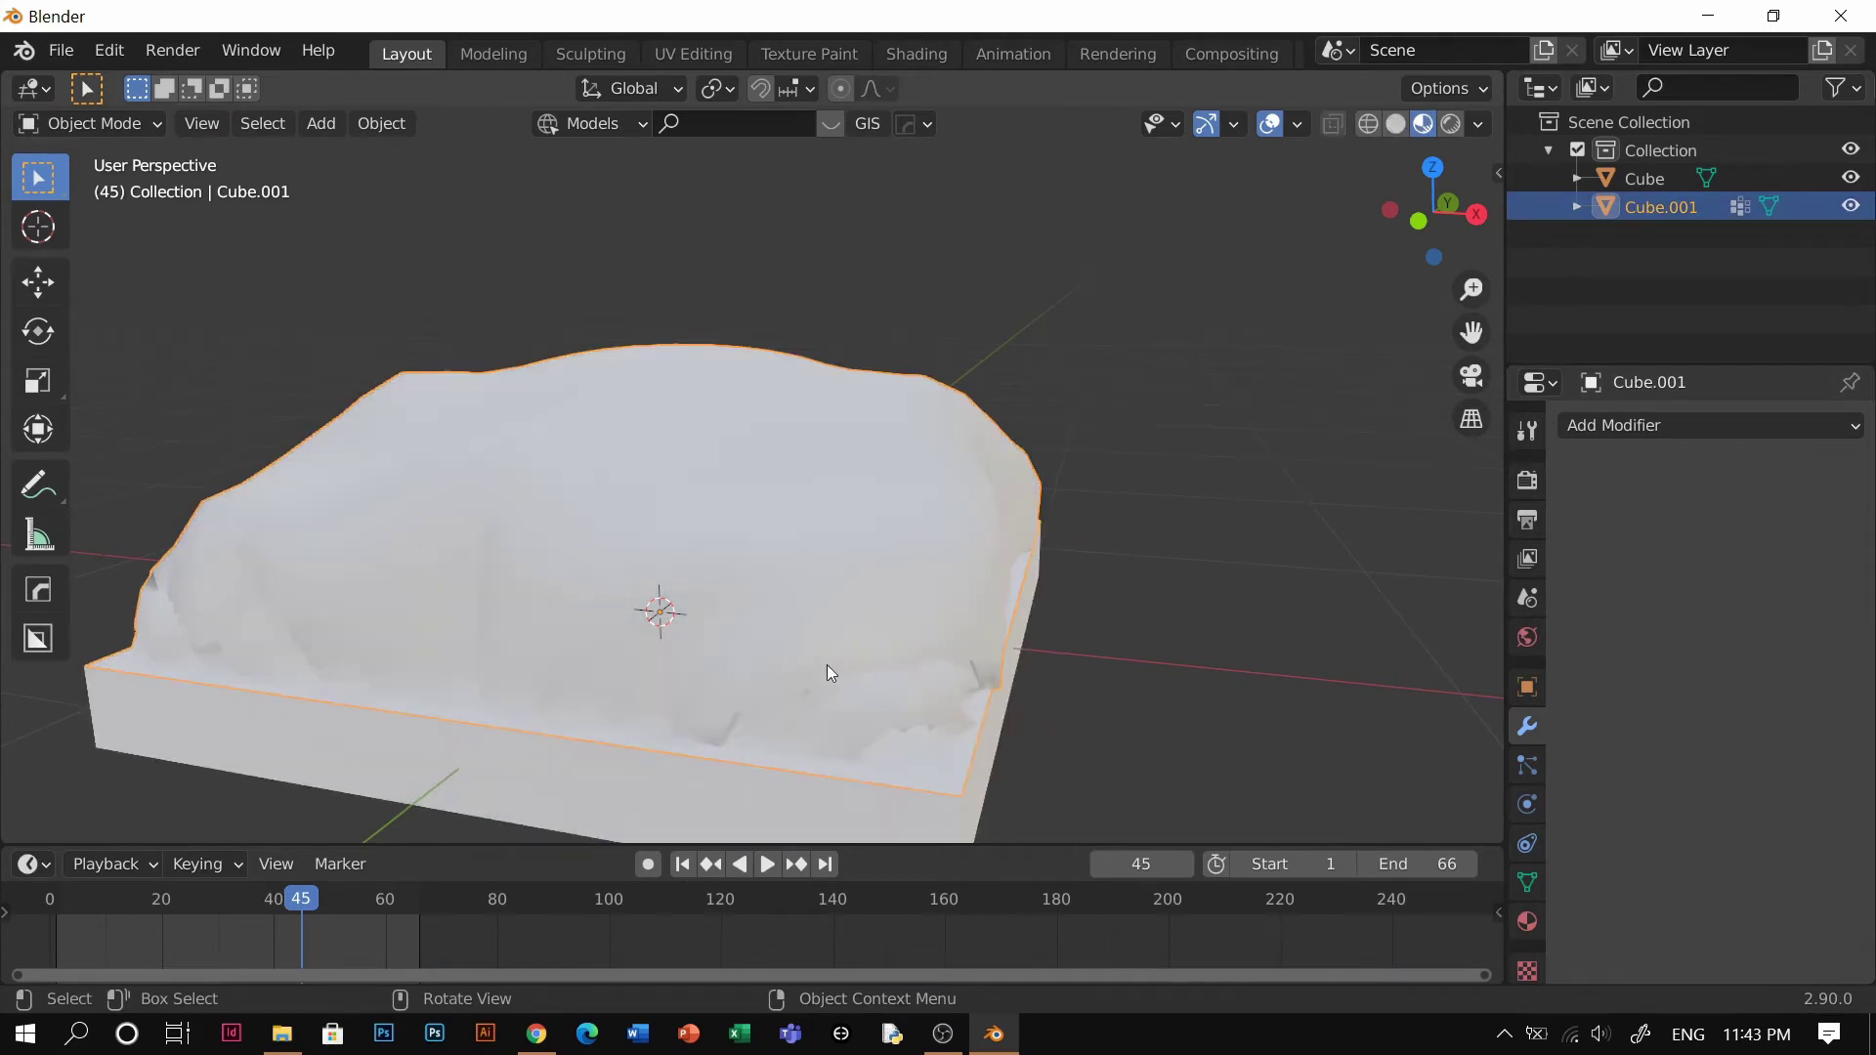
mouse_move(827, 664)
middle_down()
mouse_move(740, 614)
mouse_move(1380, 677)
middle_up()
click(1381, 678)
shift+middle_drag(1151, 549, 1040, 528)
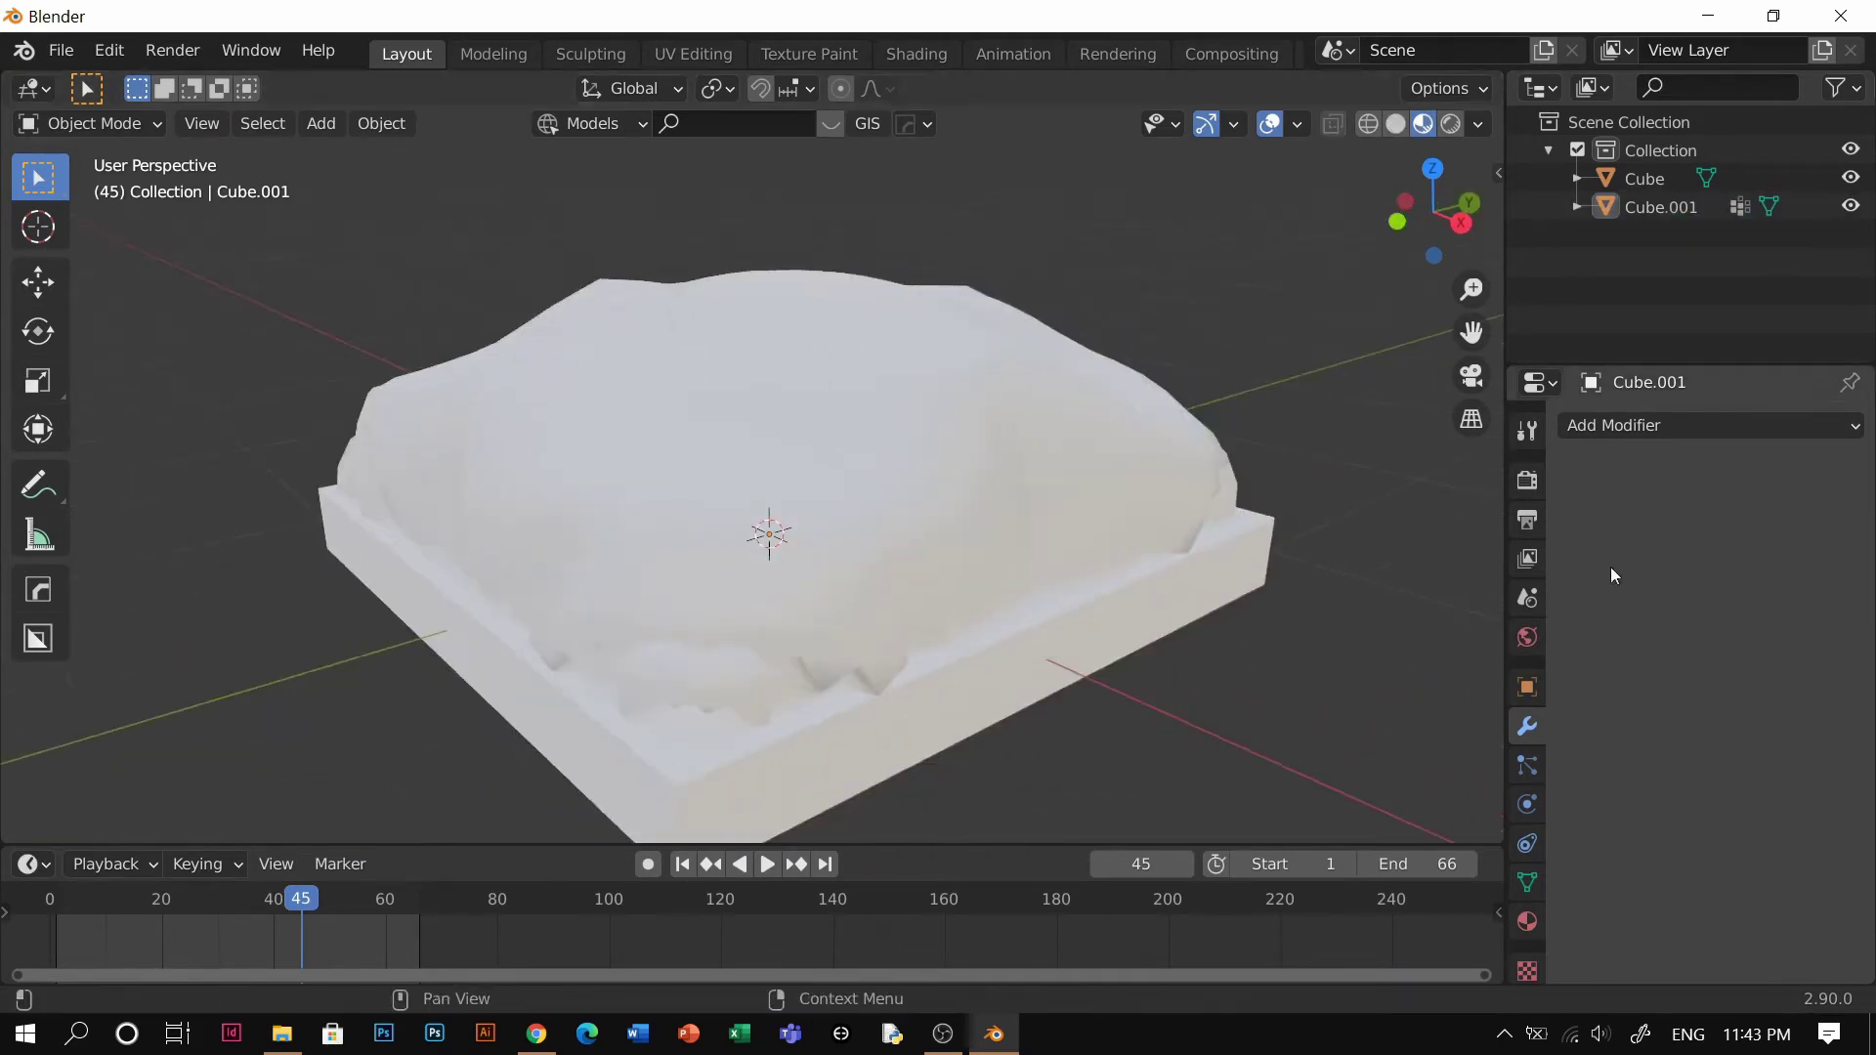
Add a new material to the cloth surface and darken its Base Color to a grey with value 0.498
click(1200, 512)
click(1530, 923)
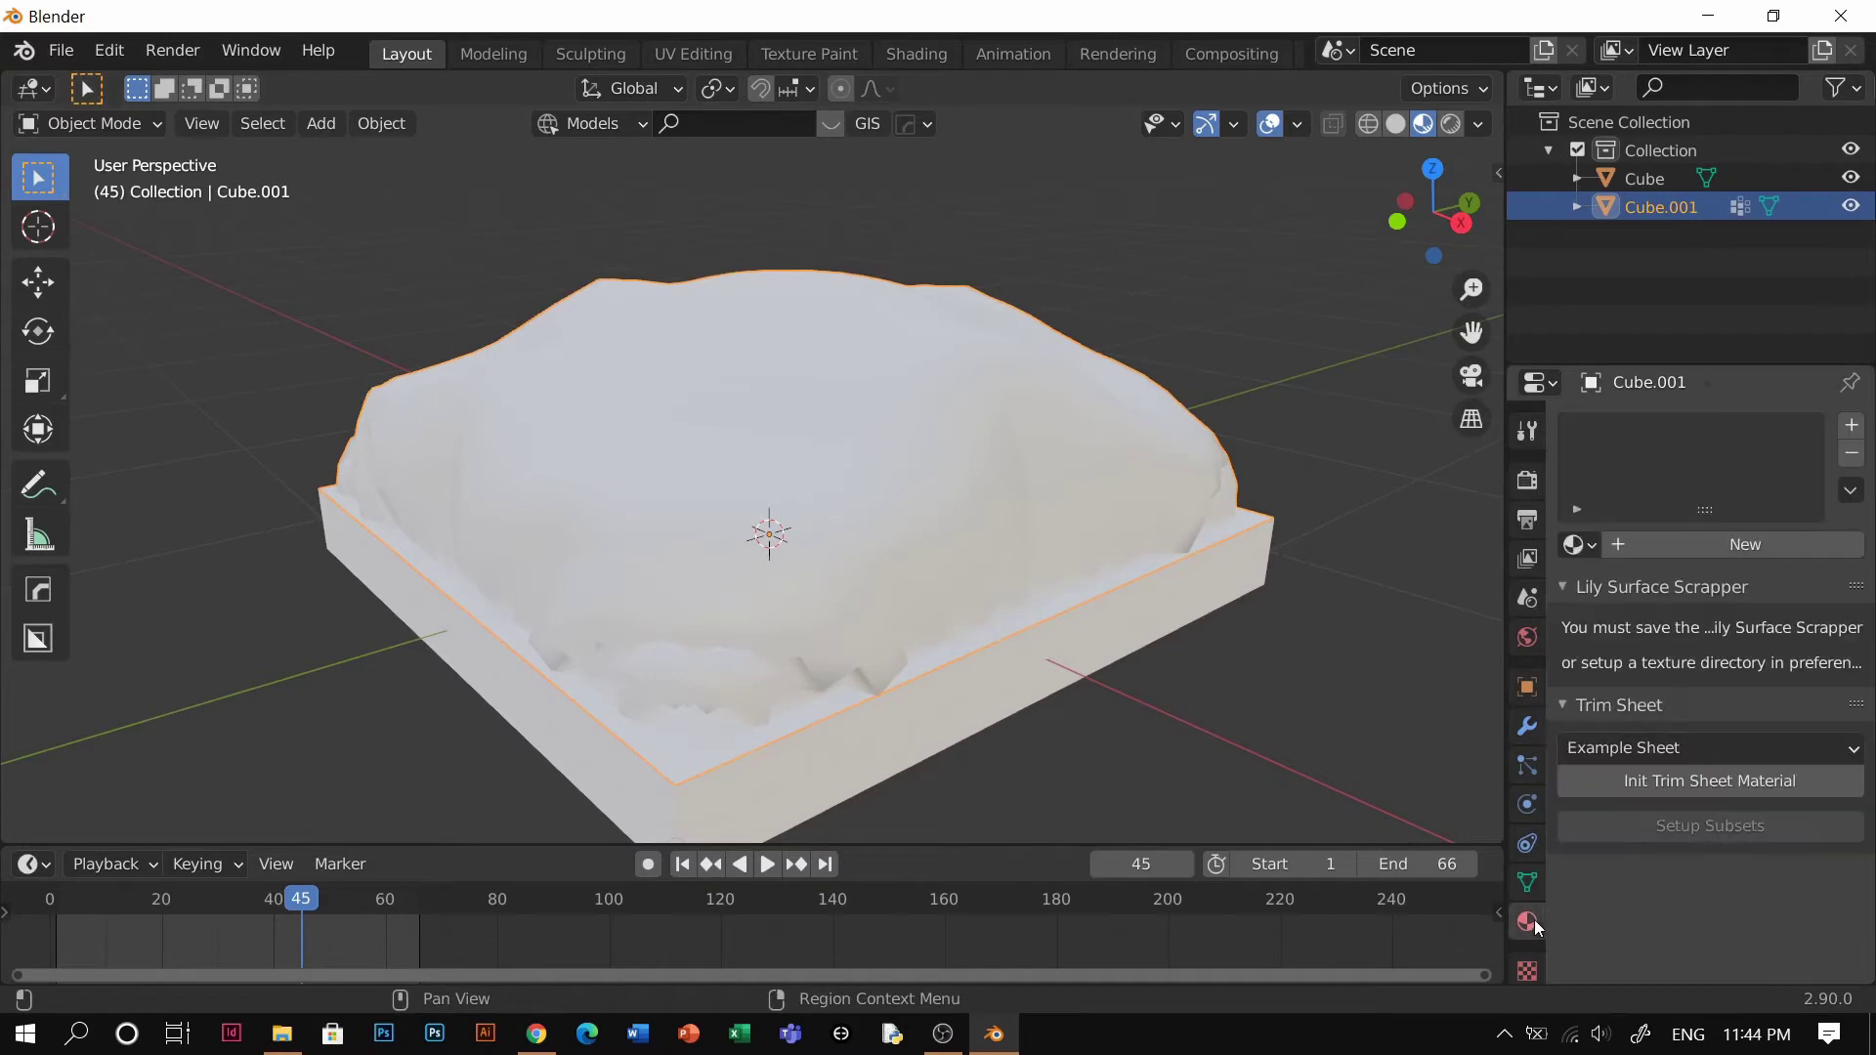
click(1662, 543)
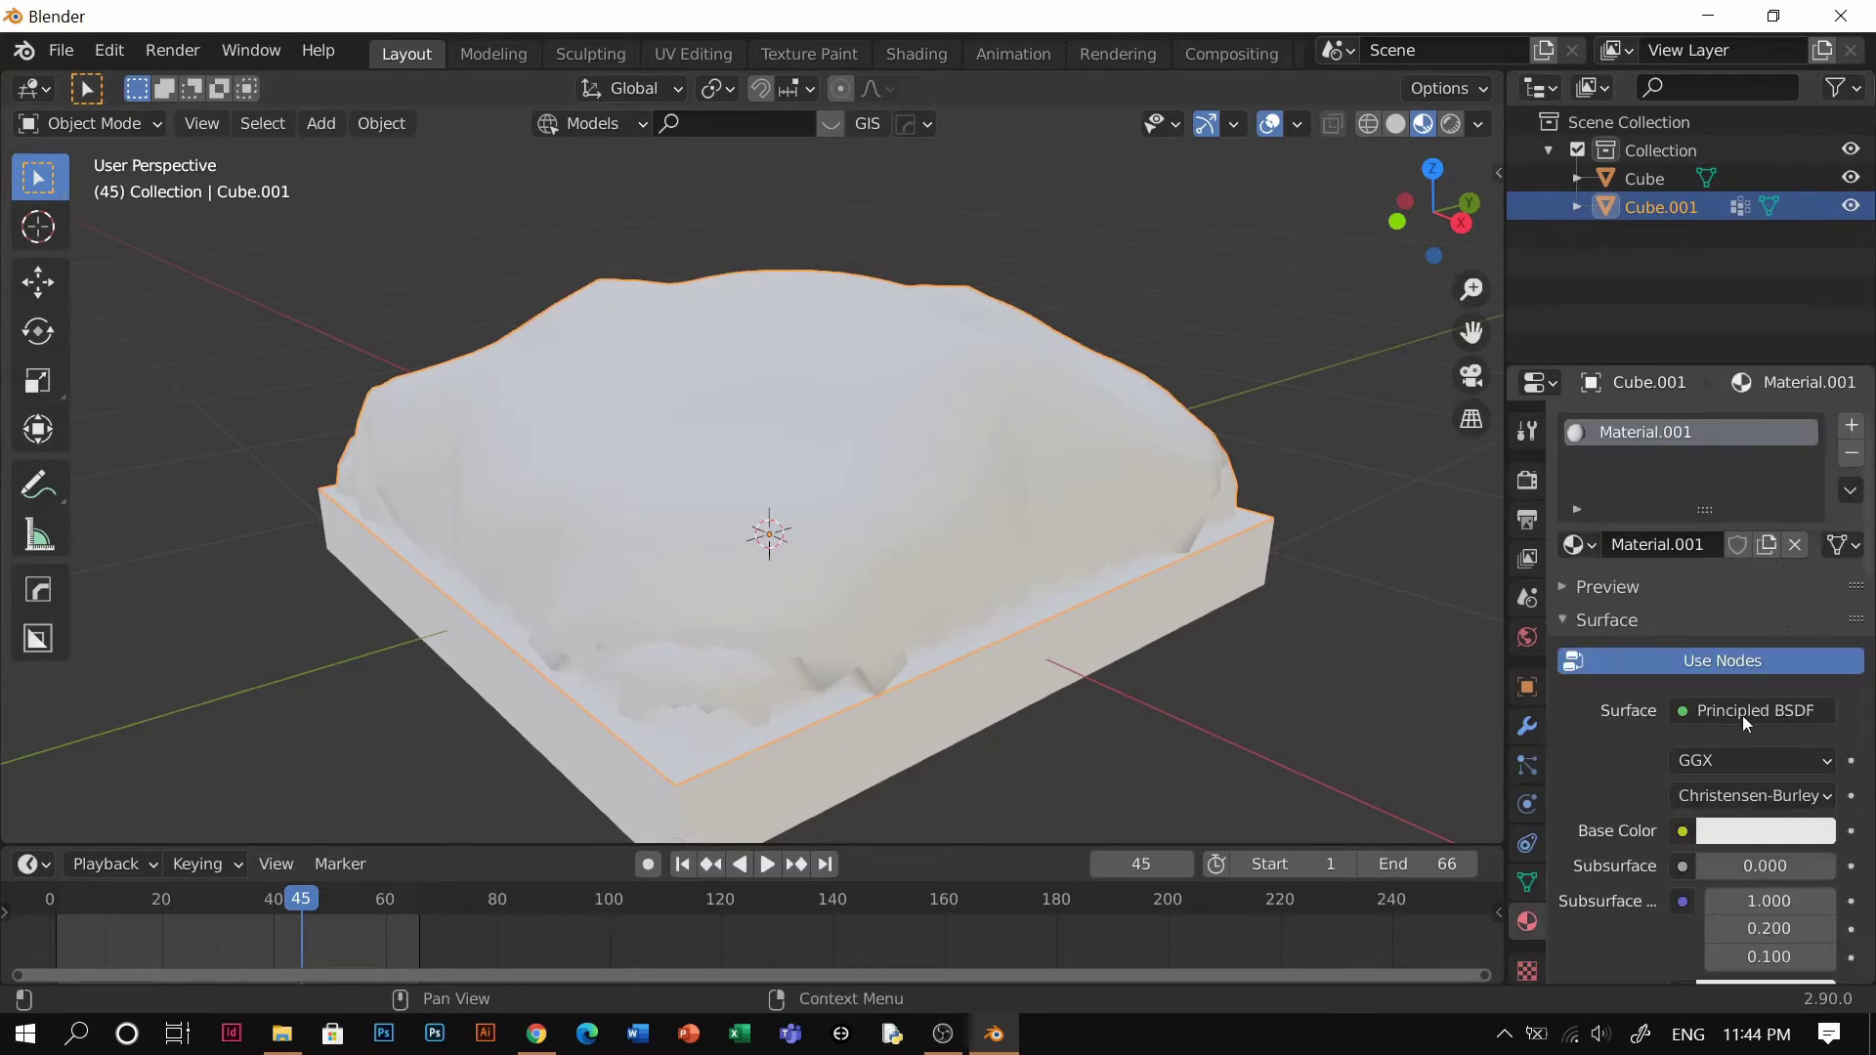
click(1748, 836)
drag(1815, 481, 1814, 528)
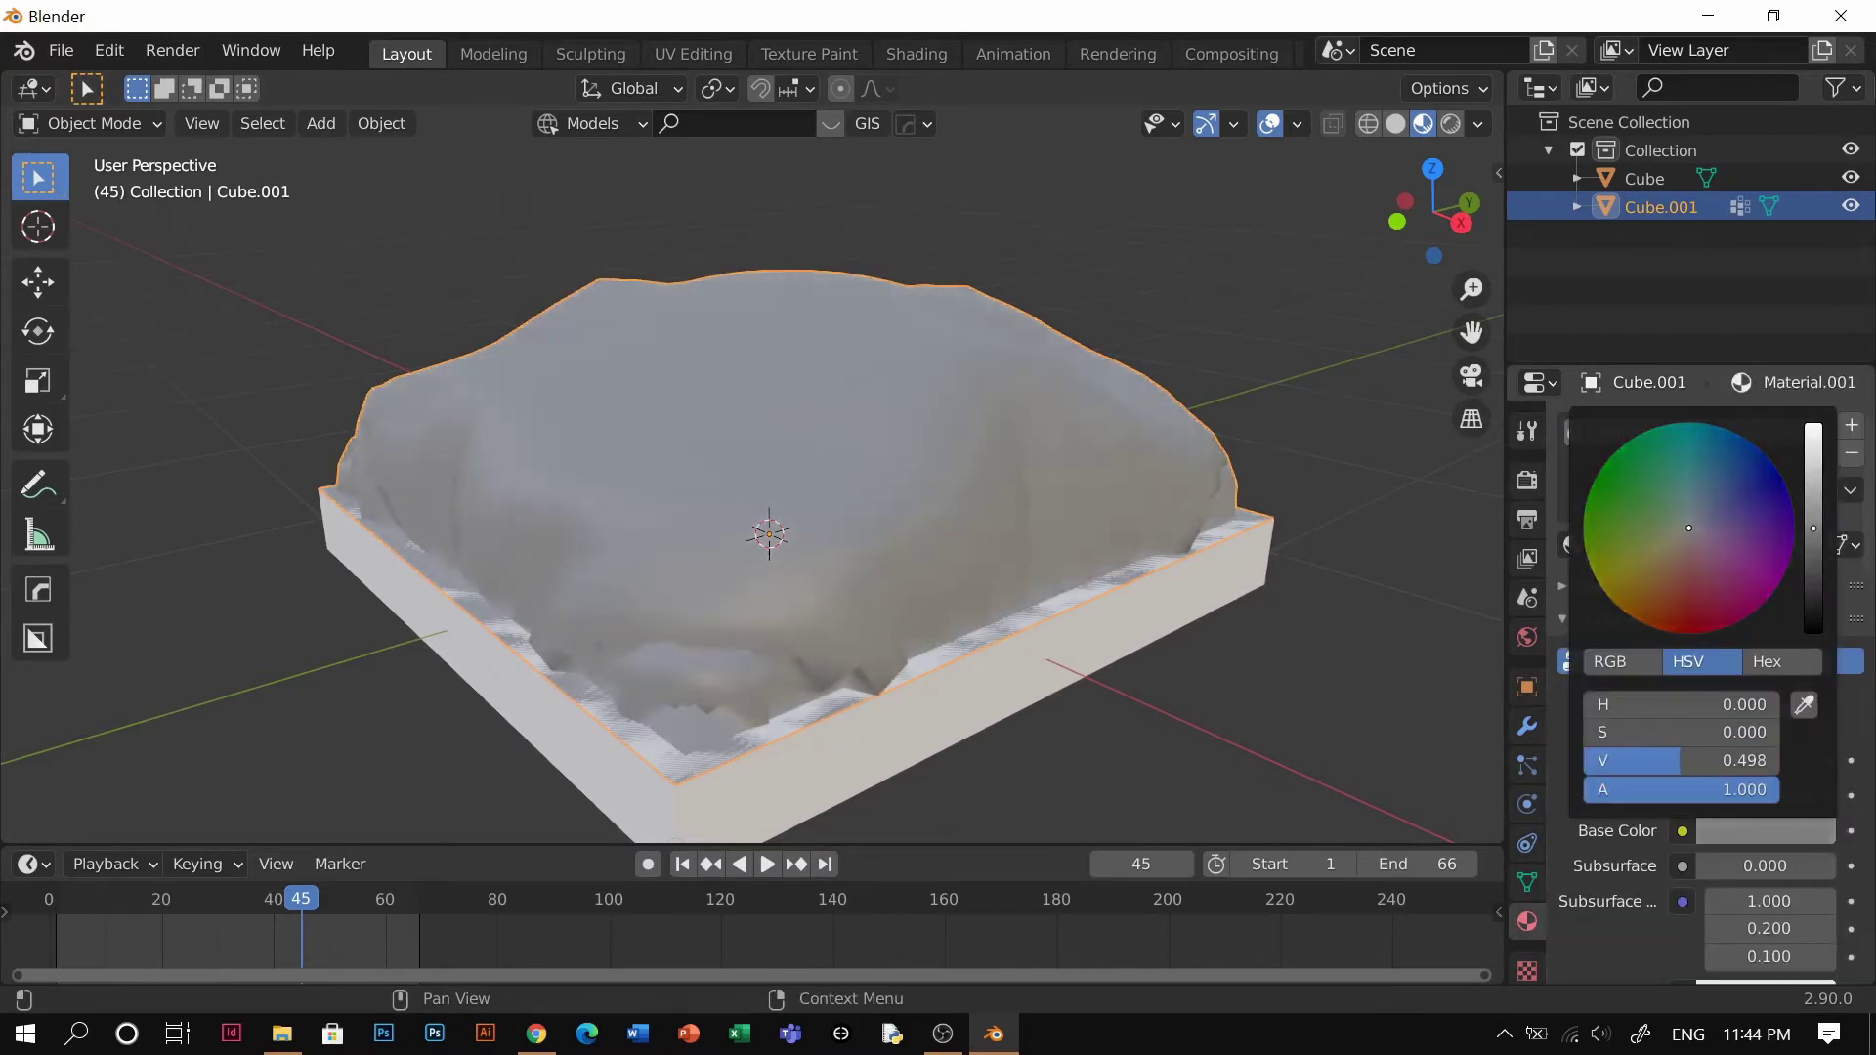
click(1334, 591)
Add a Subdivision Surface modifier to the cloth with the viewport level set to 3, and inspect the smoothed folds
middle_drag(878, 541, 1005, 569)
scroll(901, 565, up, 4)
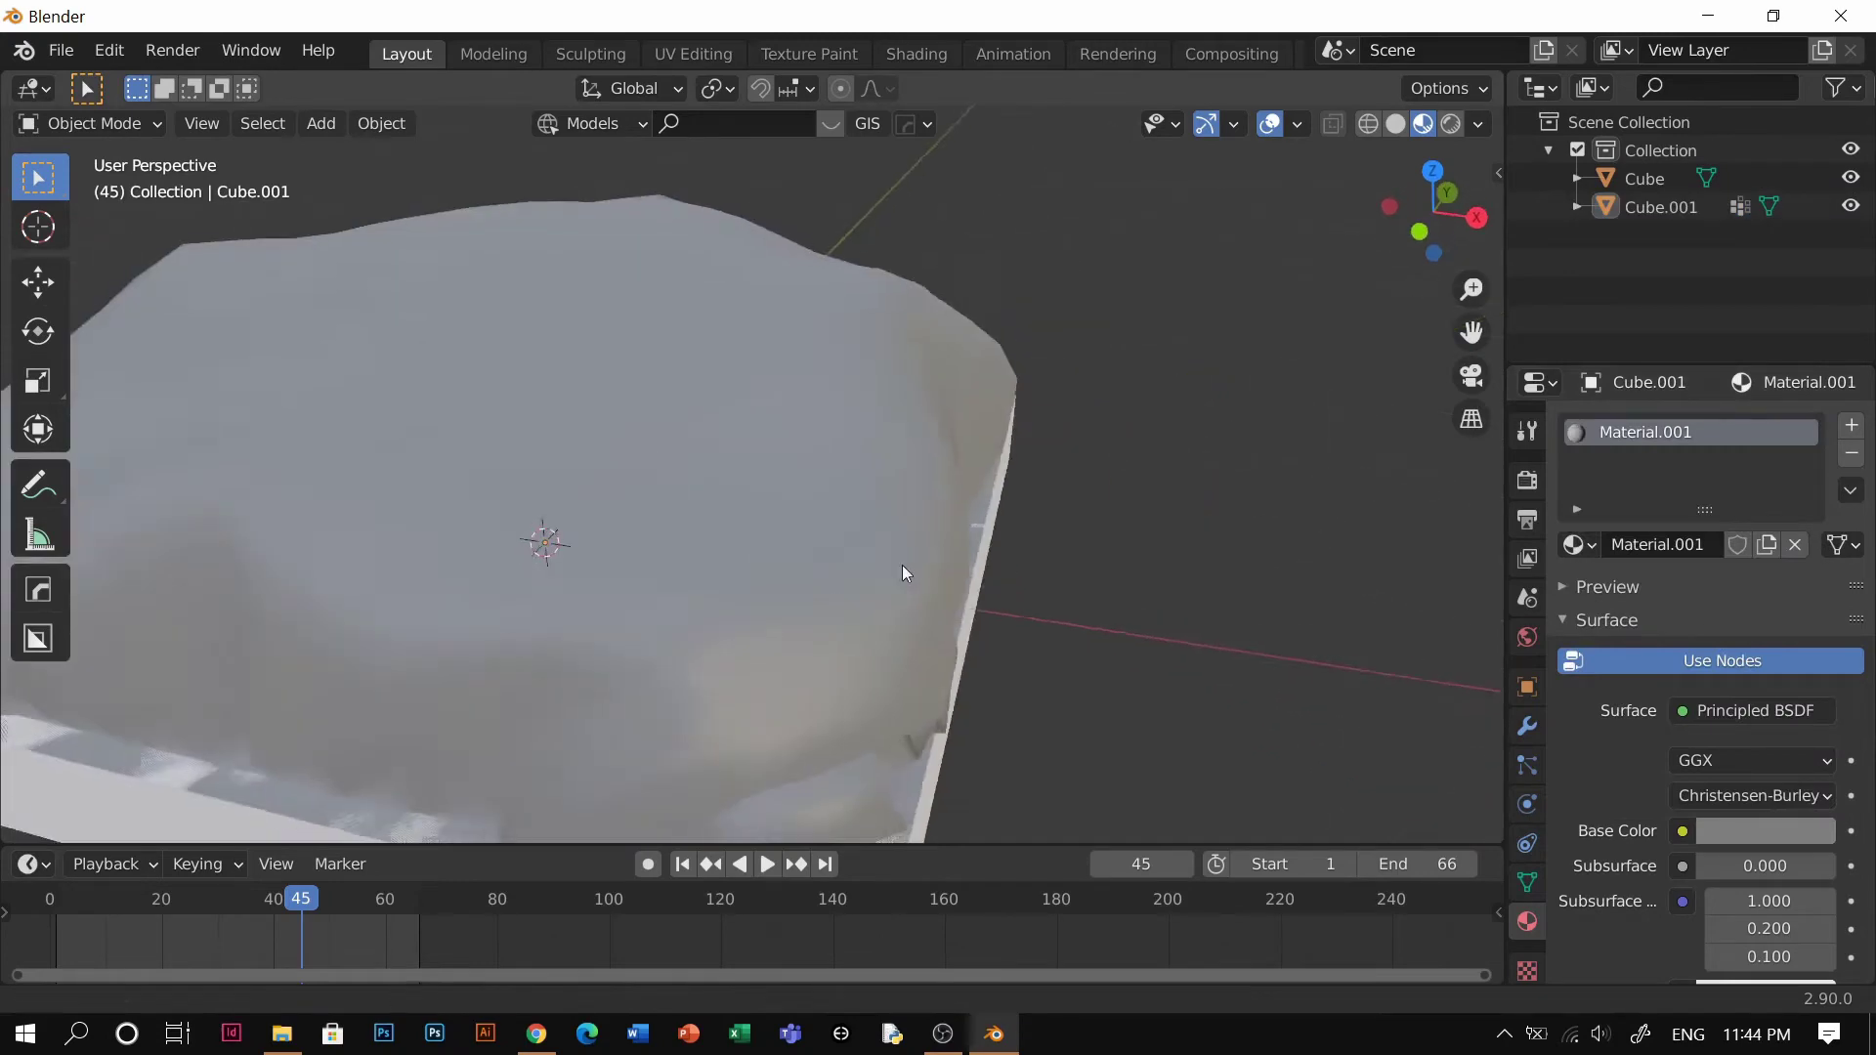
click(888, 556)
click(1527, 726)
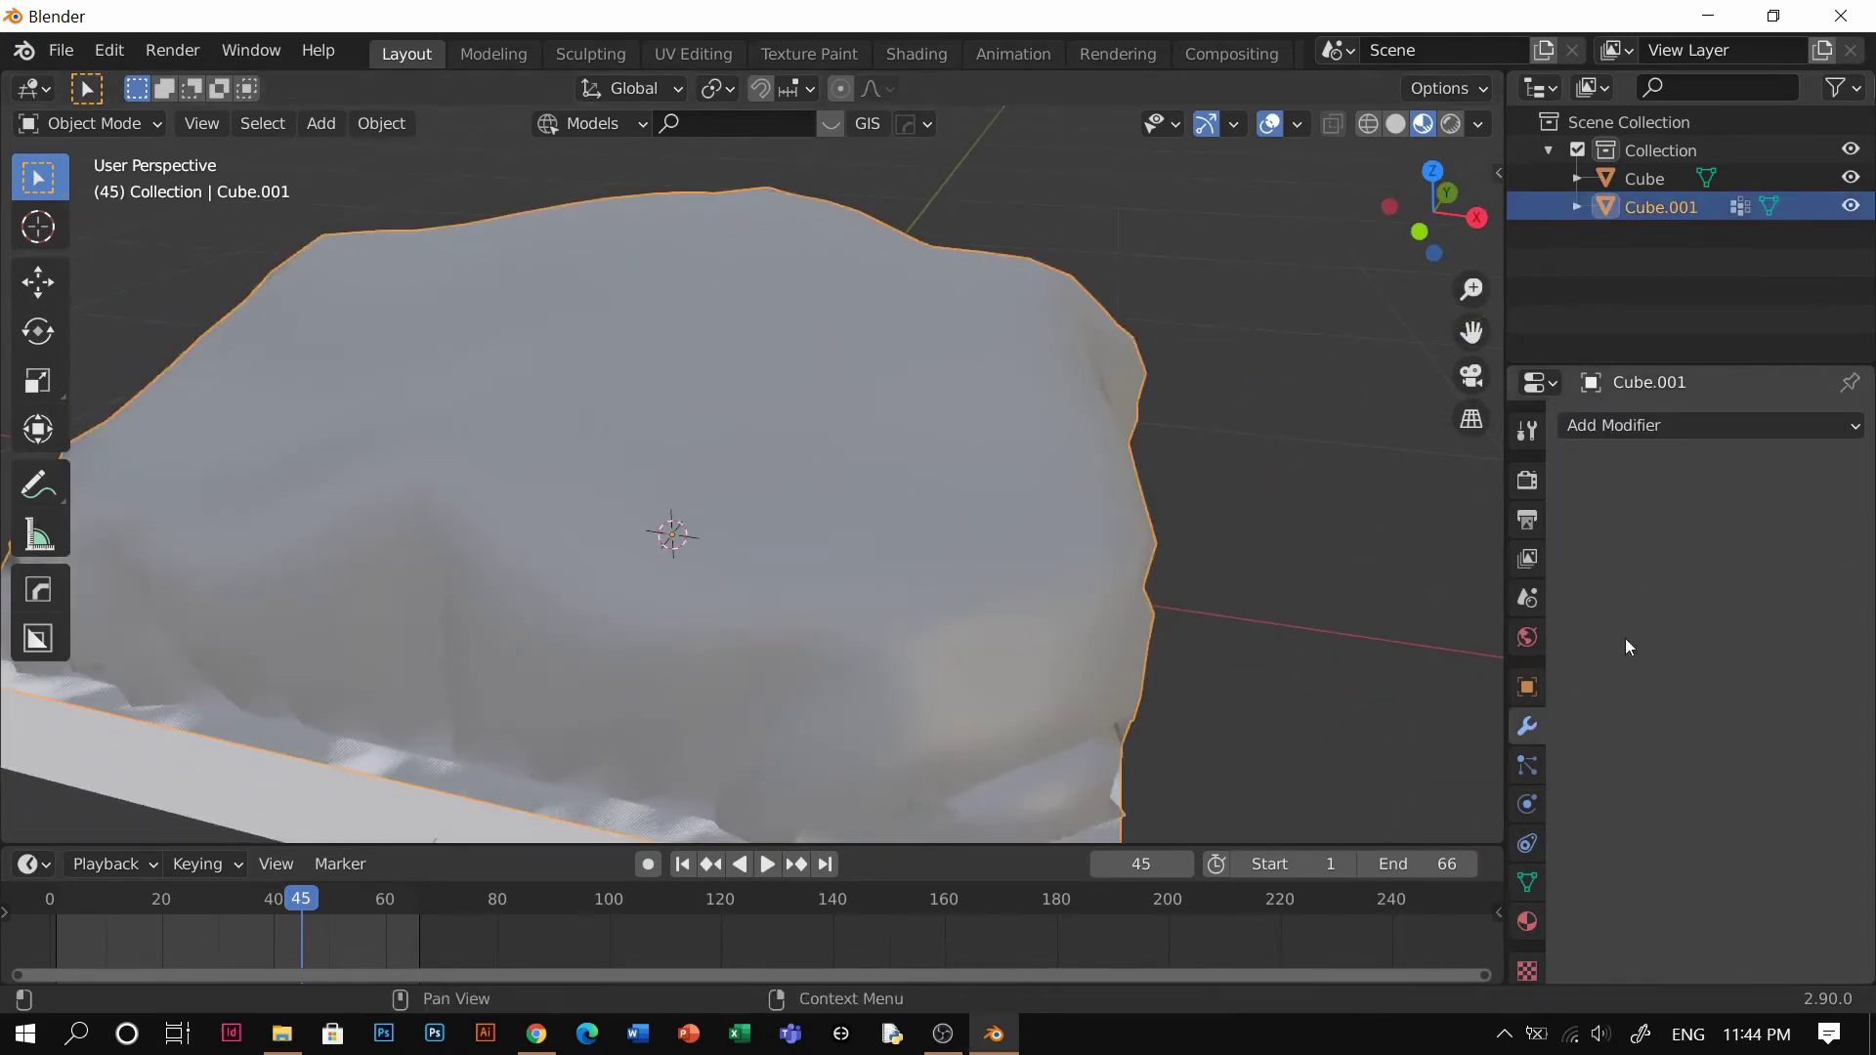
click(1645, 426)
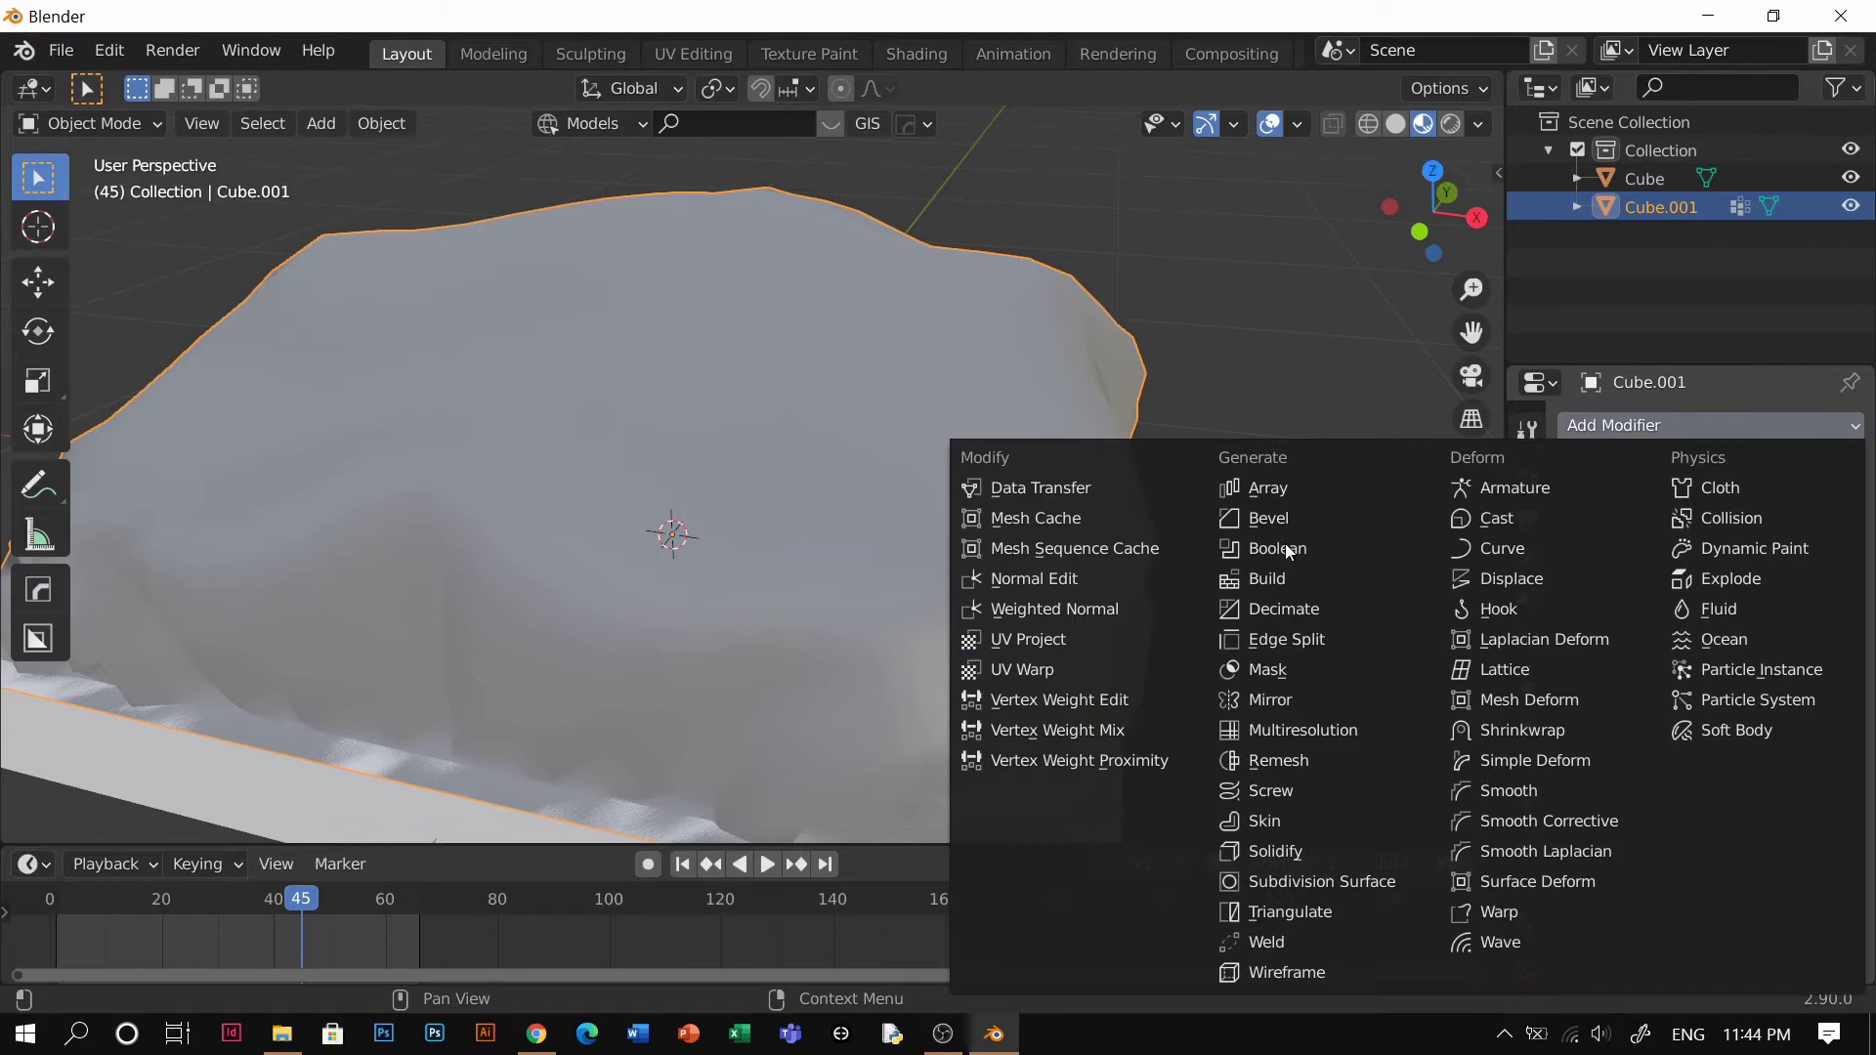
click(1288, 883)
middle_drag(1005, 536, 875, 435)
click(1822, 613)
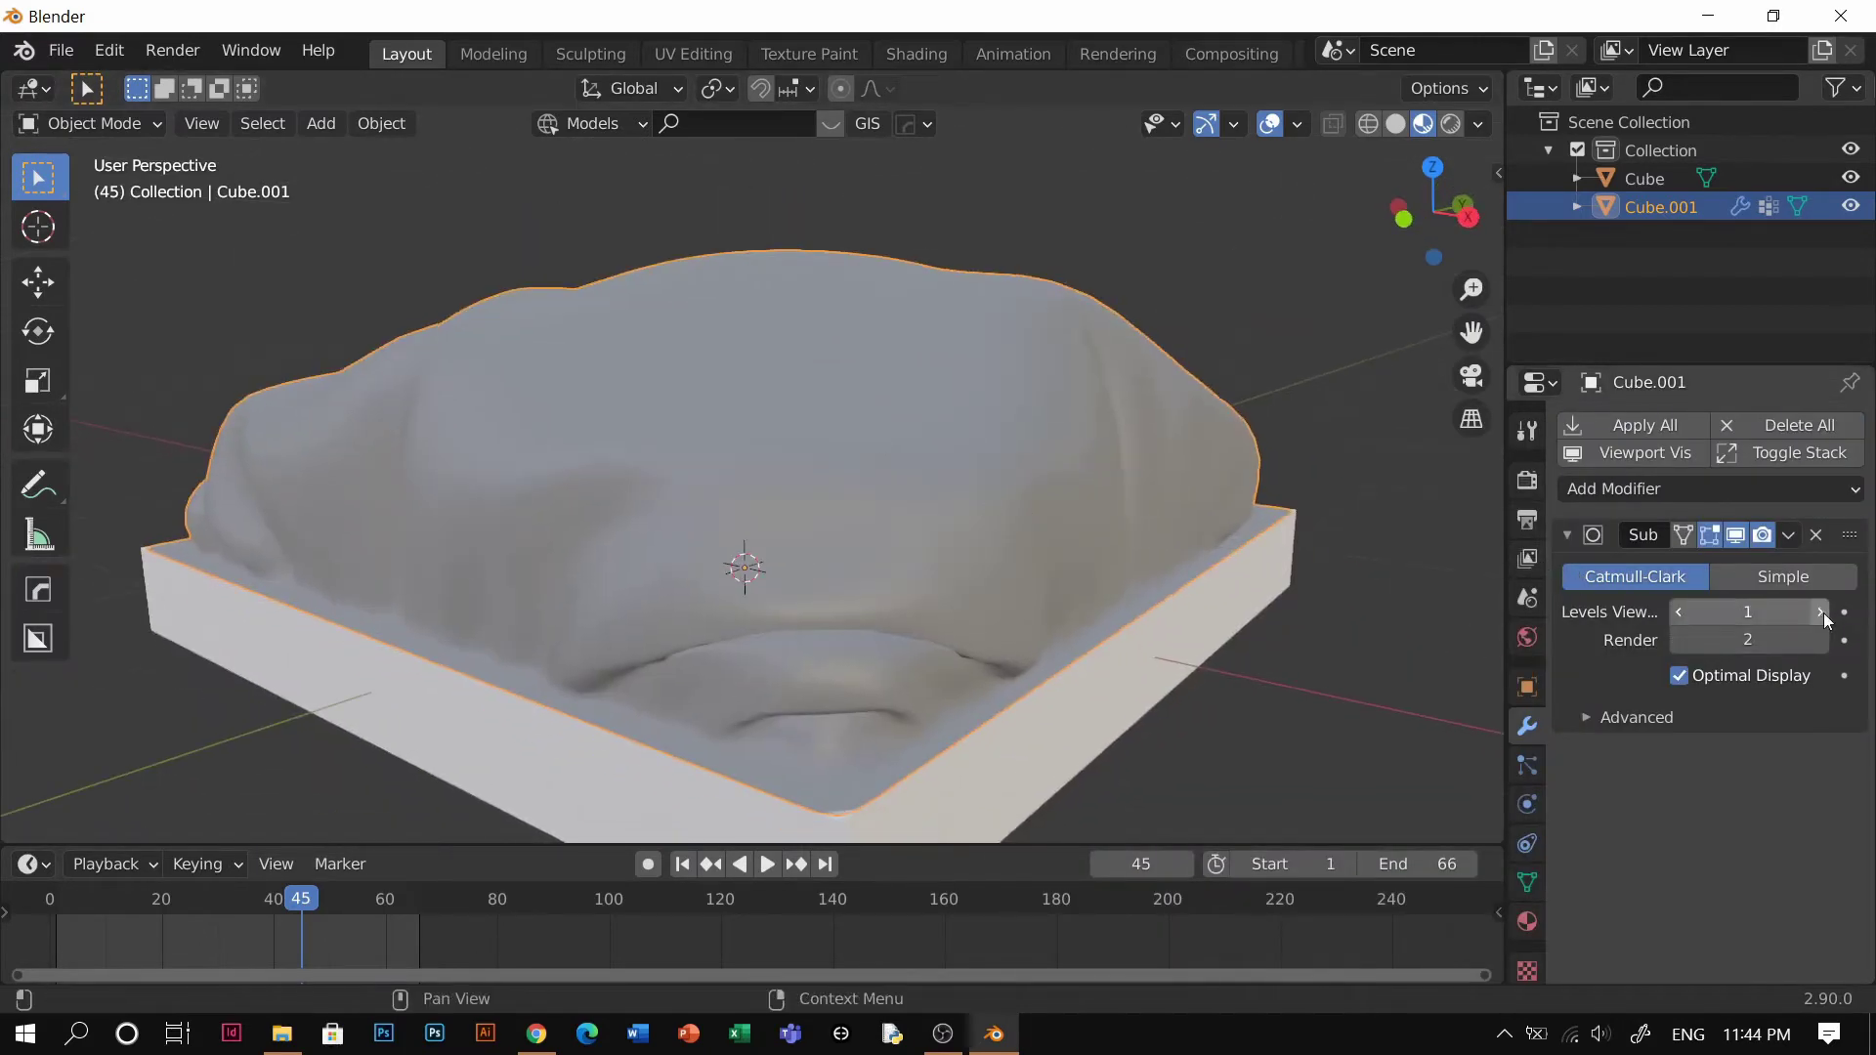
click(1822, 612)
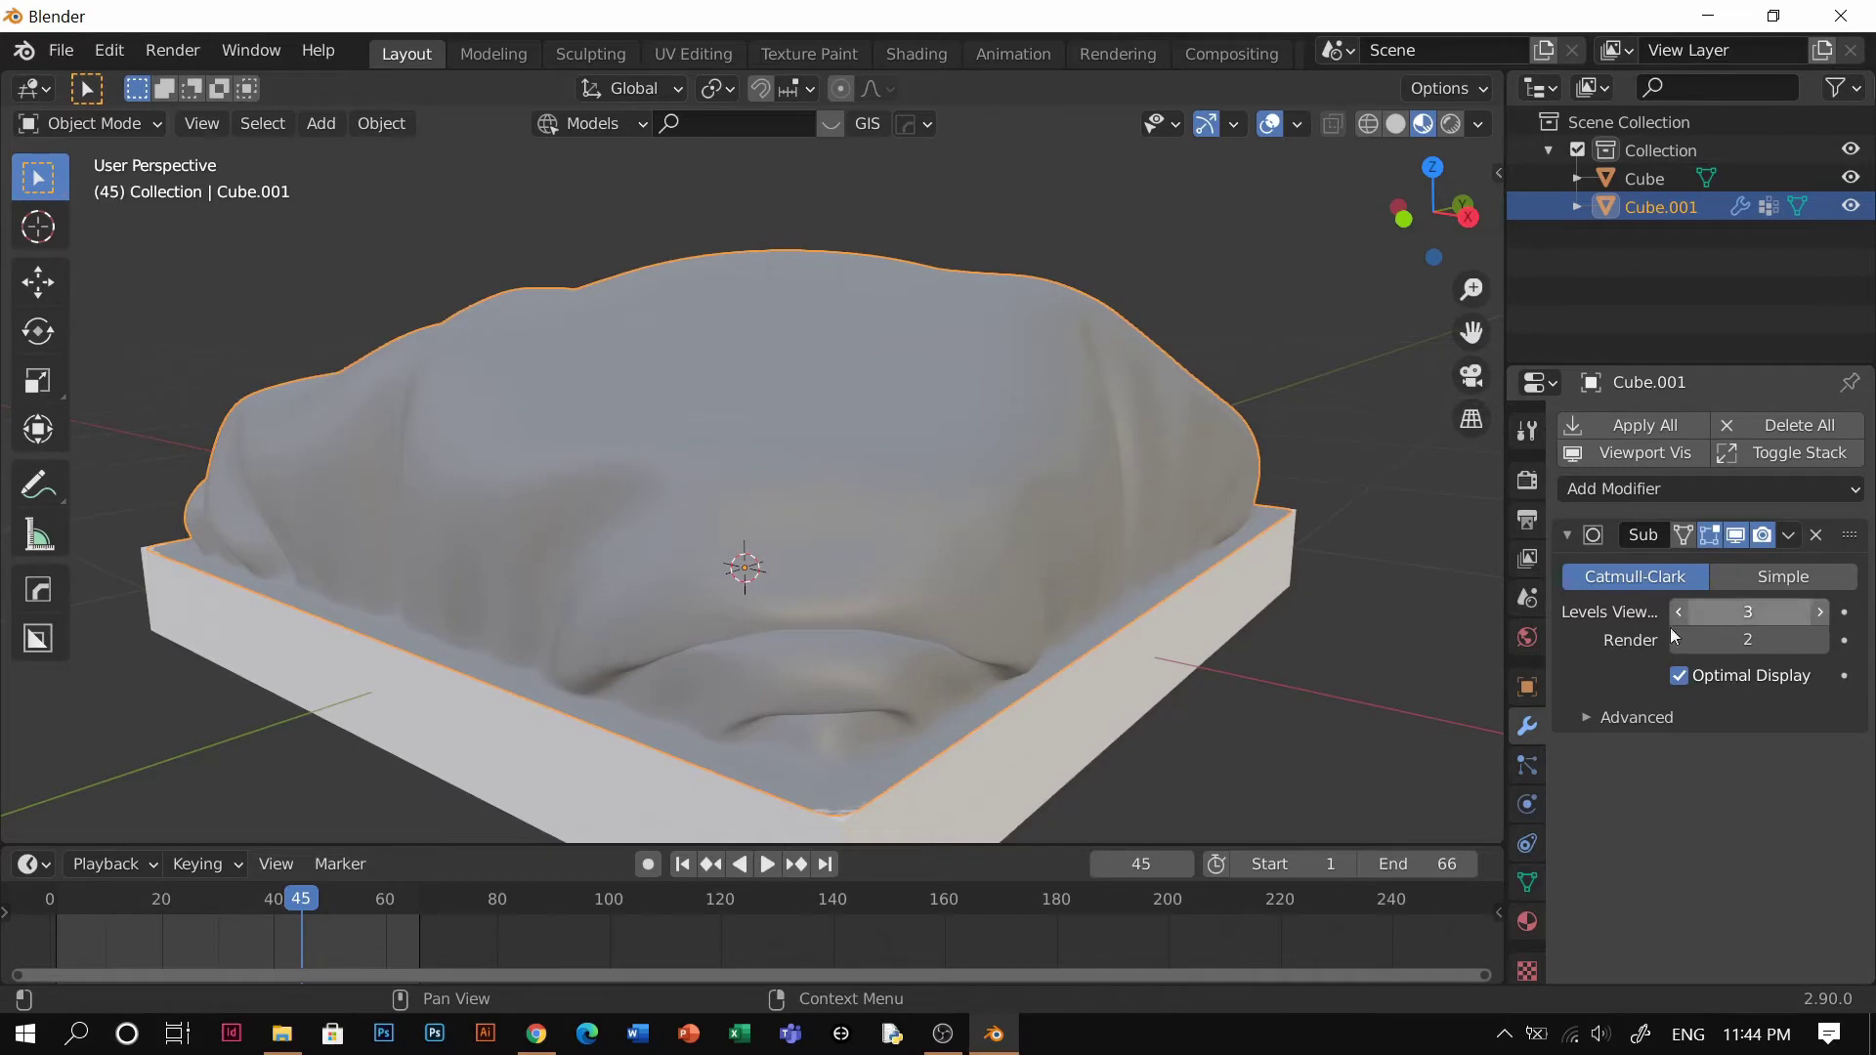
middle_drag(1100, 604, 899, 662)
scroll(825, 625, up, 4)
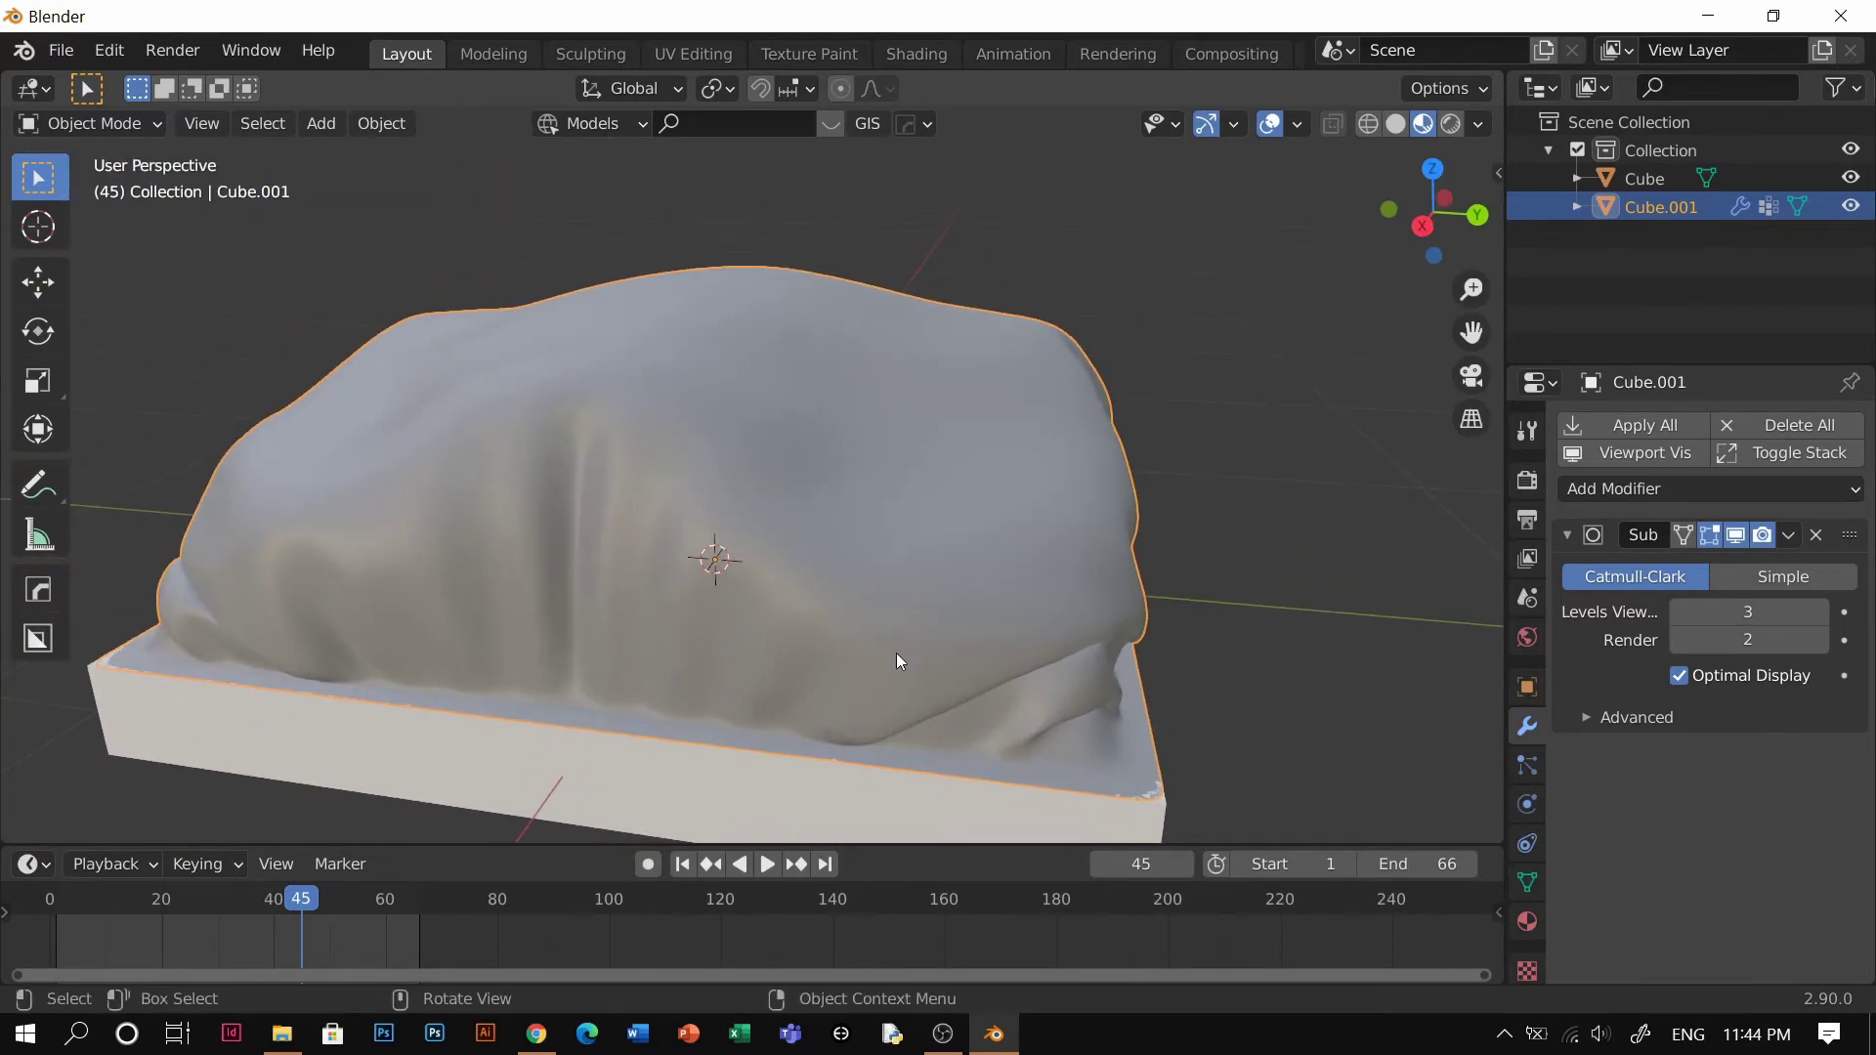
Return the timeline to frame 1
click(682, 864)
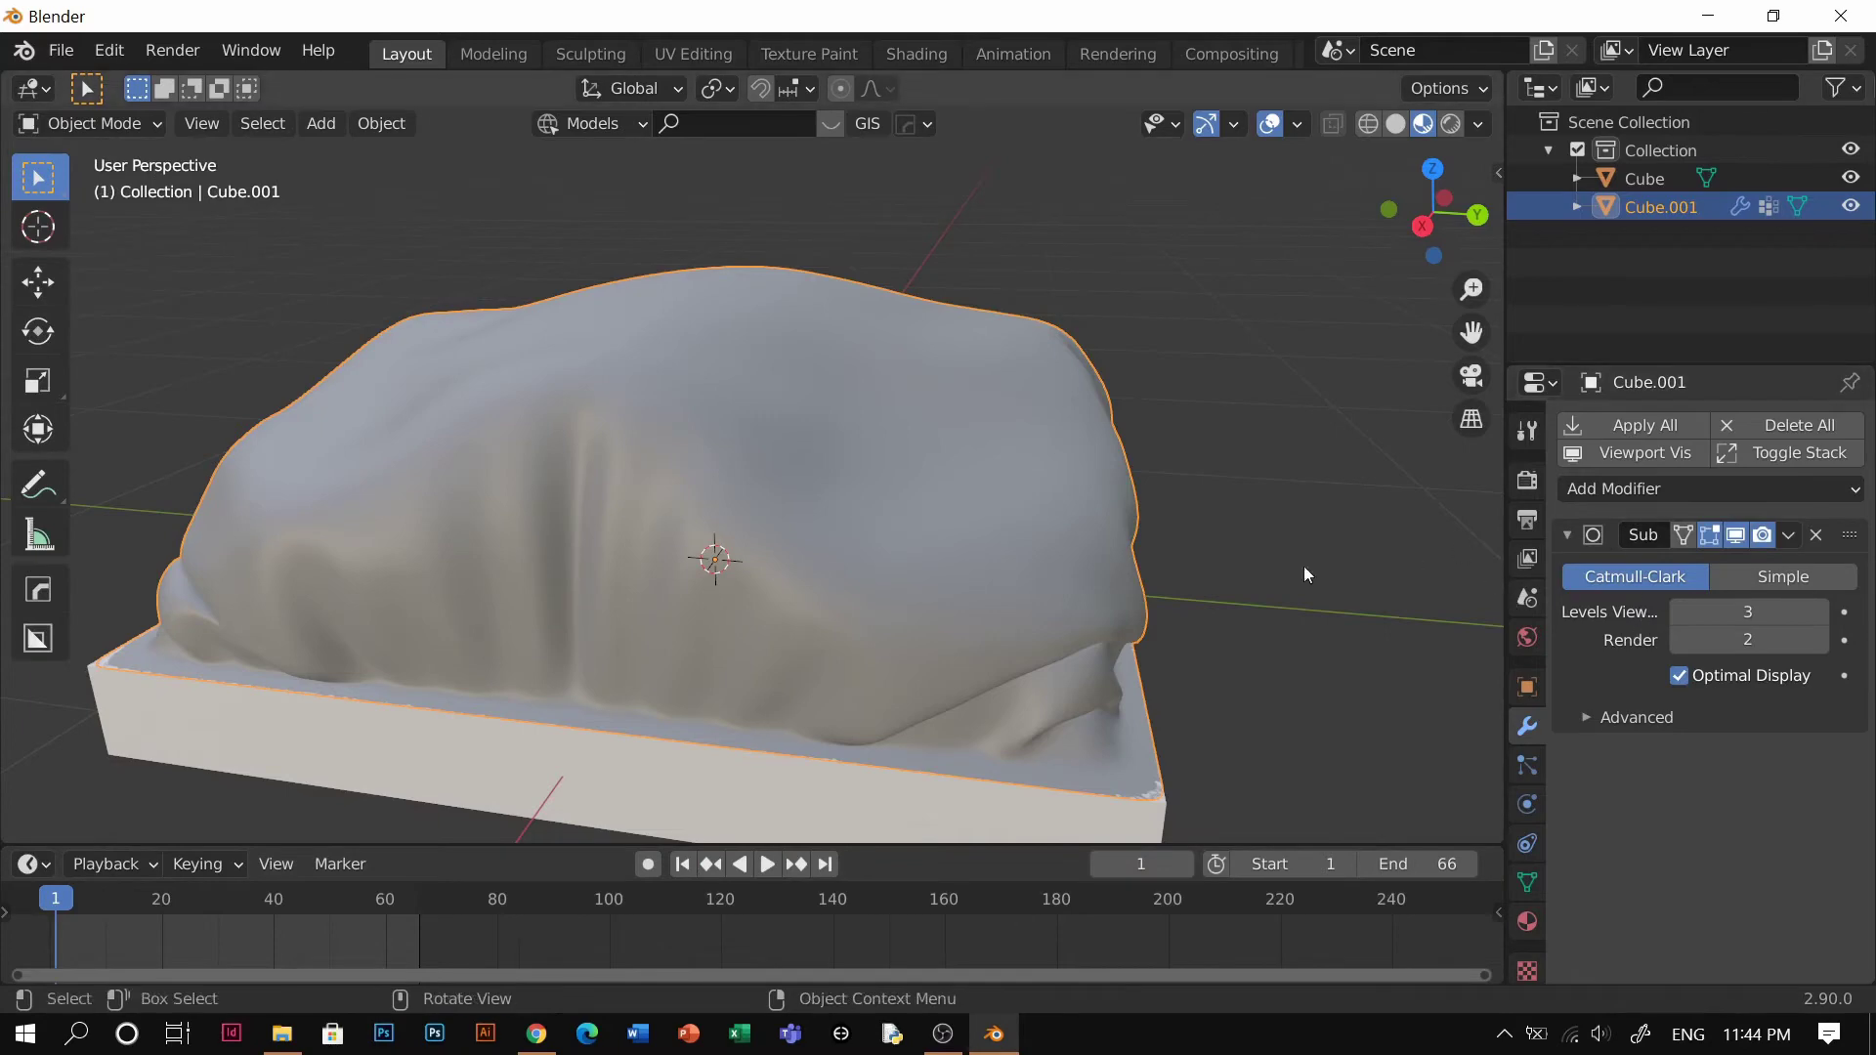
click(1009, 551)
click(1012, 594)
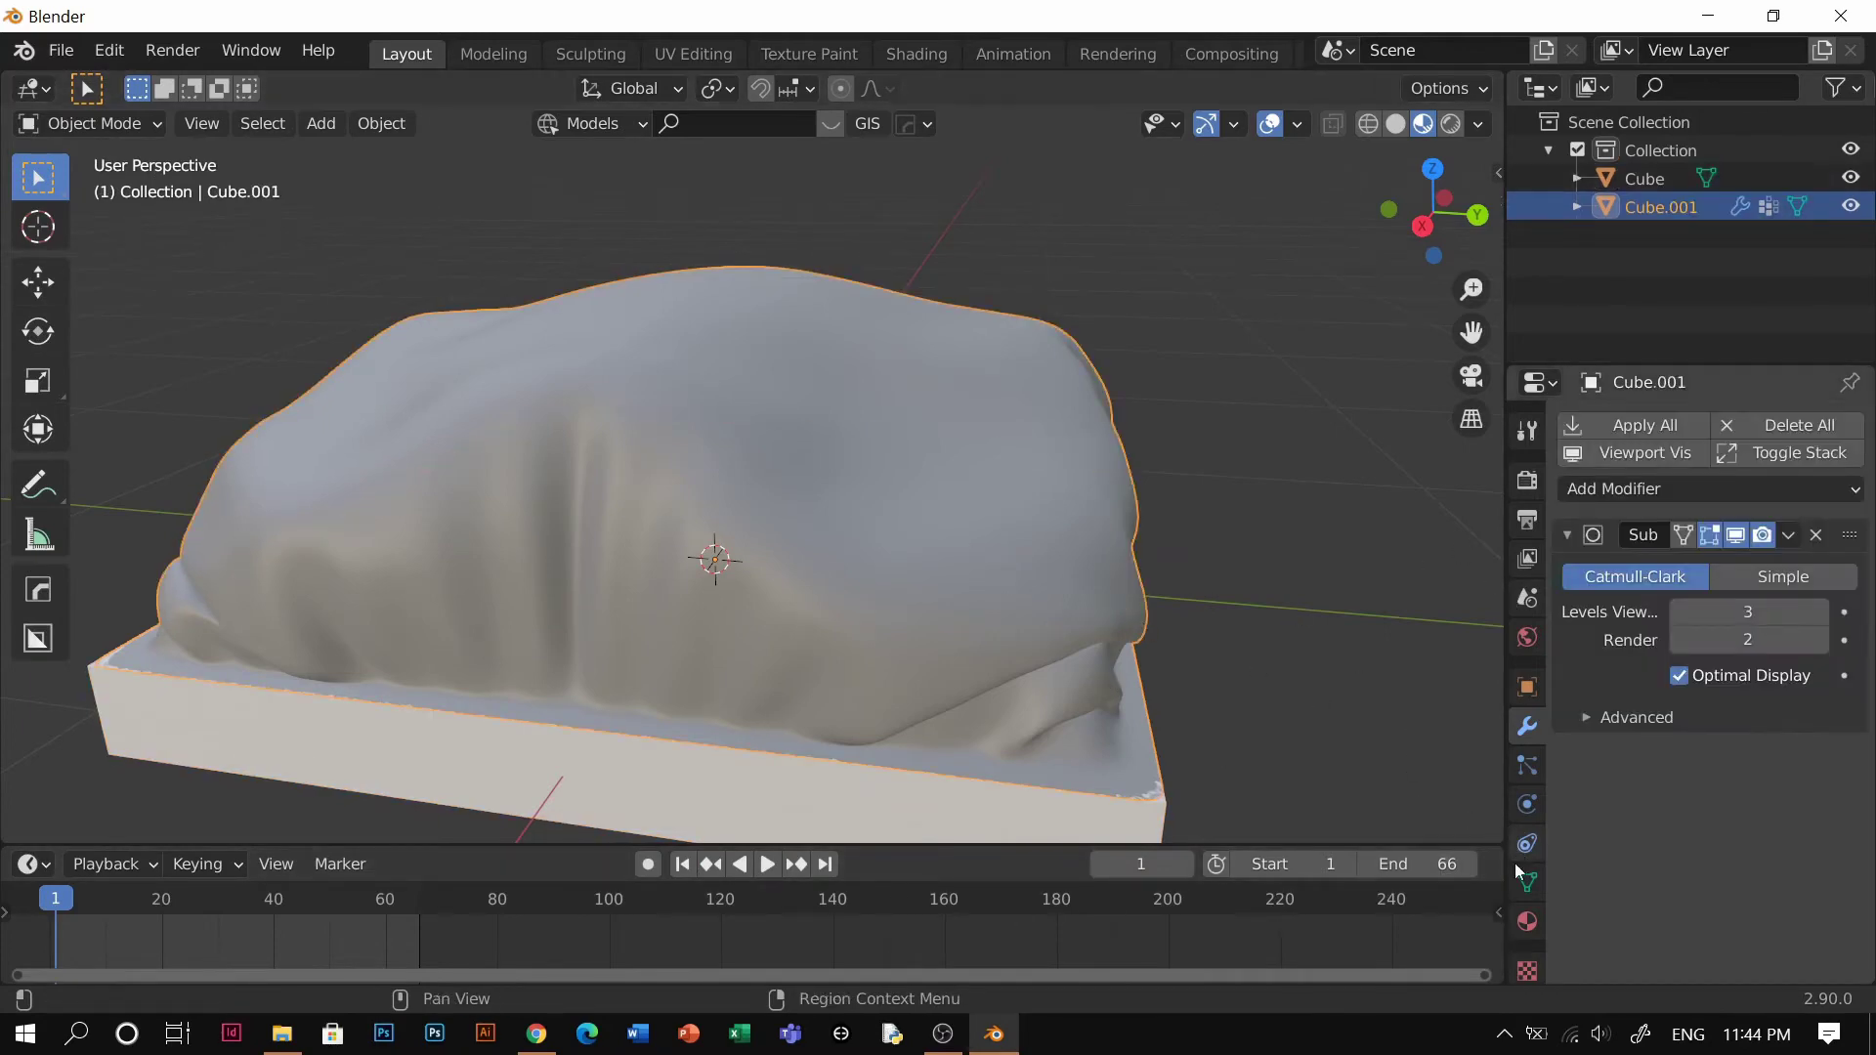
Show the cloth's material settings, split the 3D viewport, and make the new area a Shader Editor with its sidebar hidden
click(1527, 928)
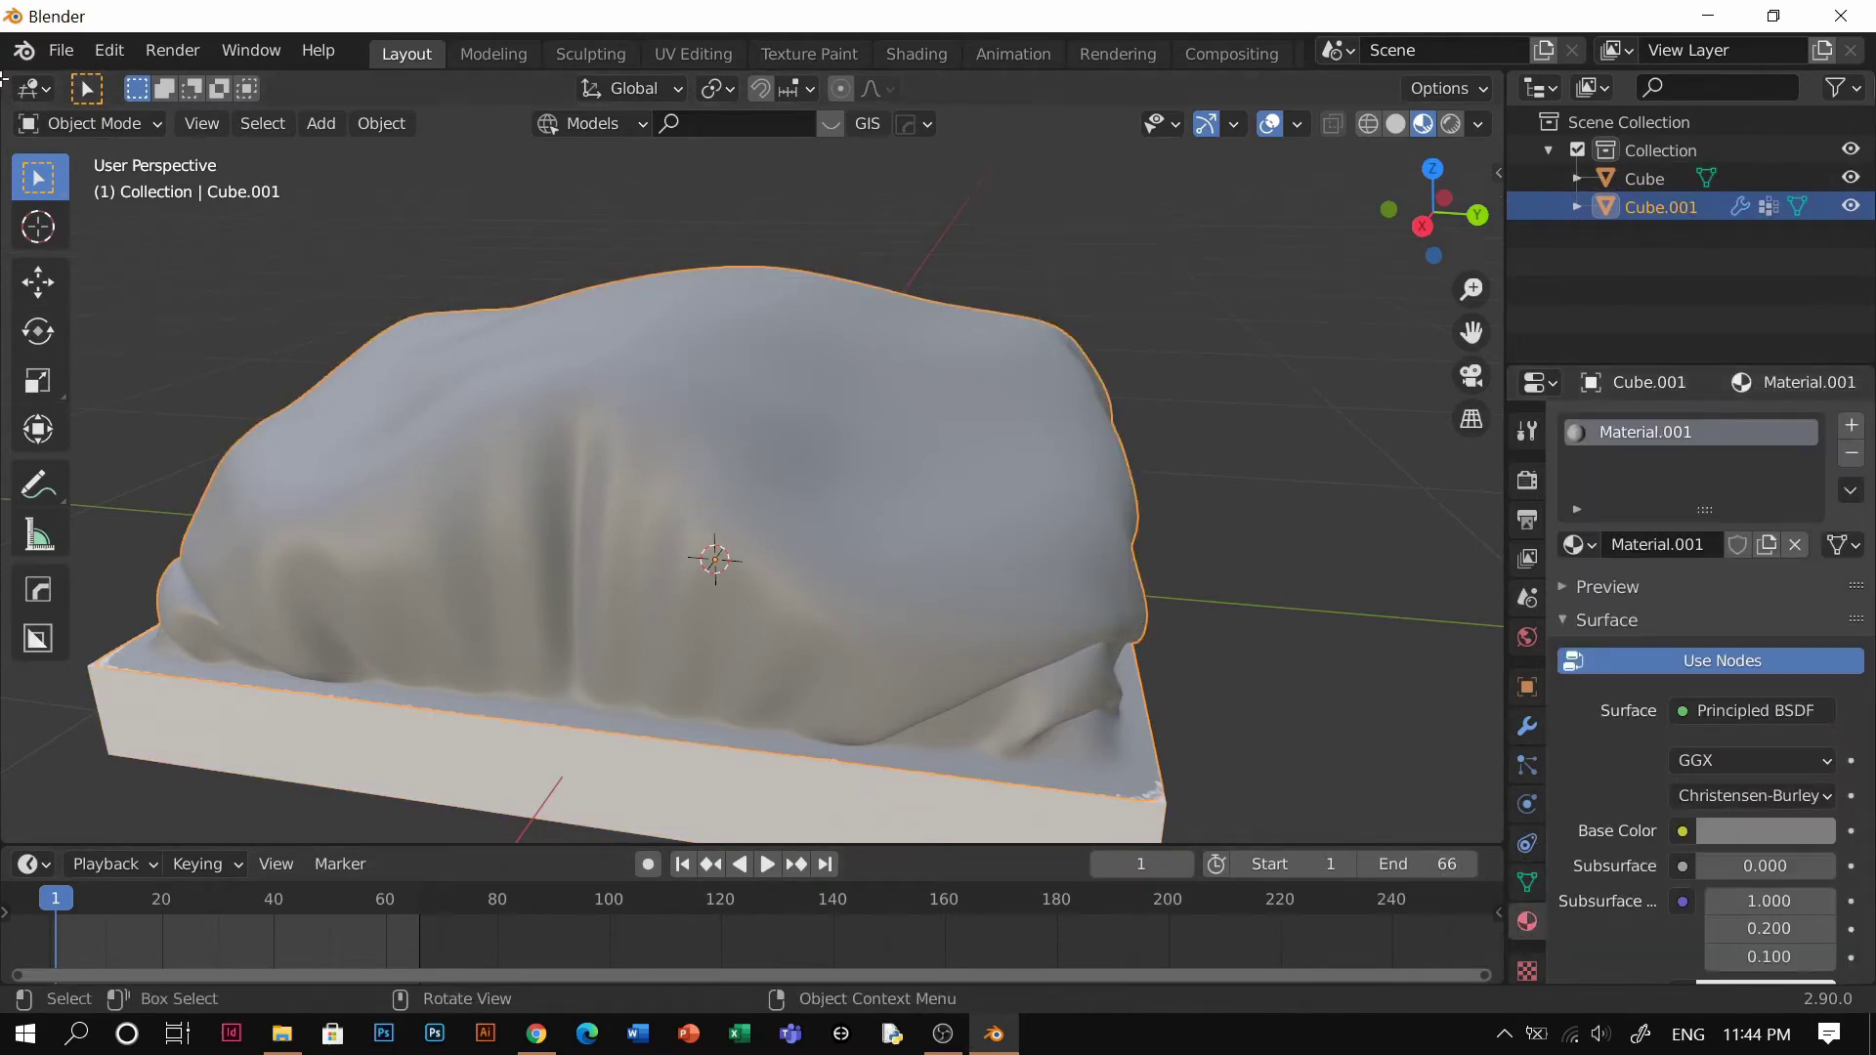
drag(5, 76, 478, 157)
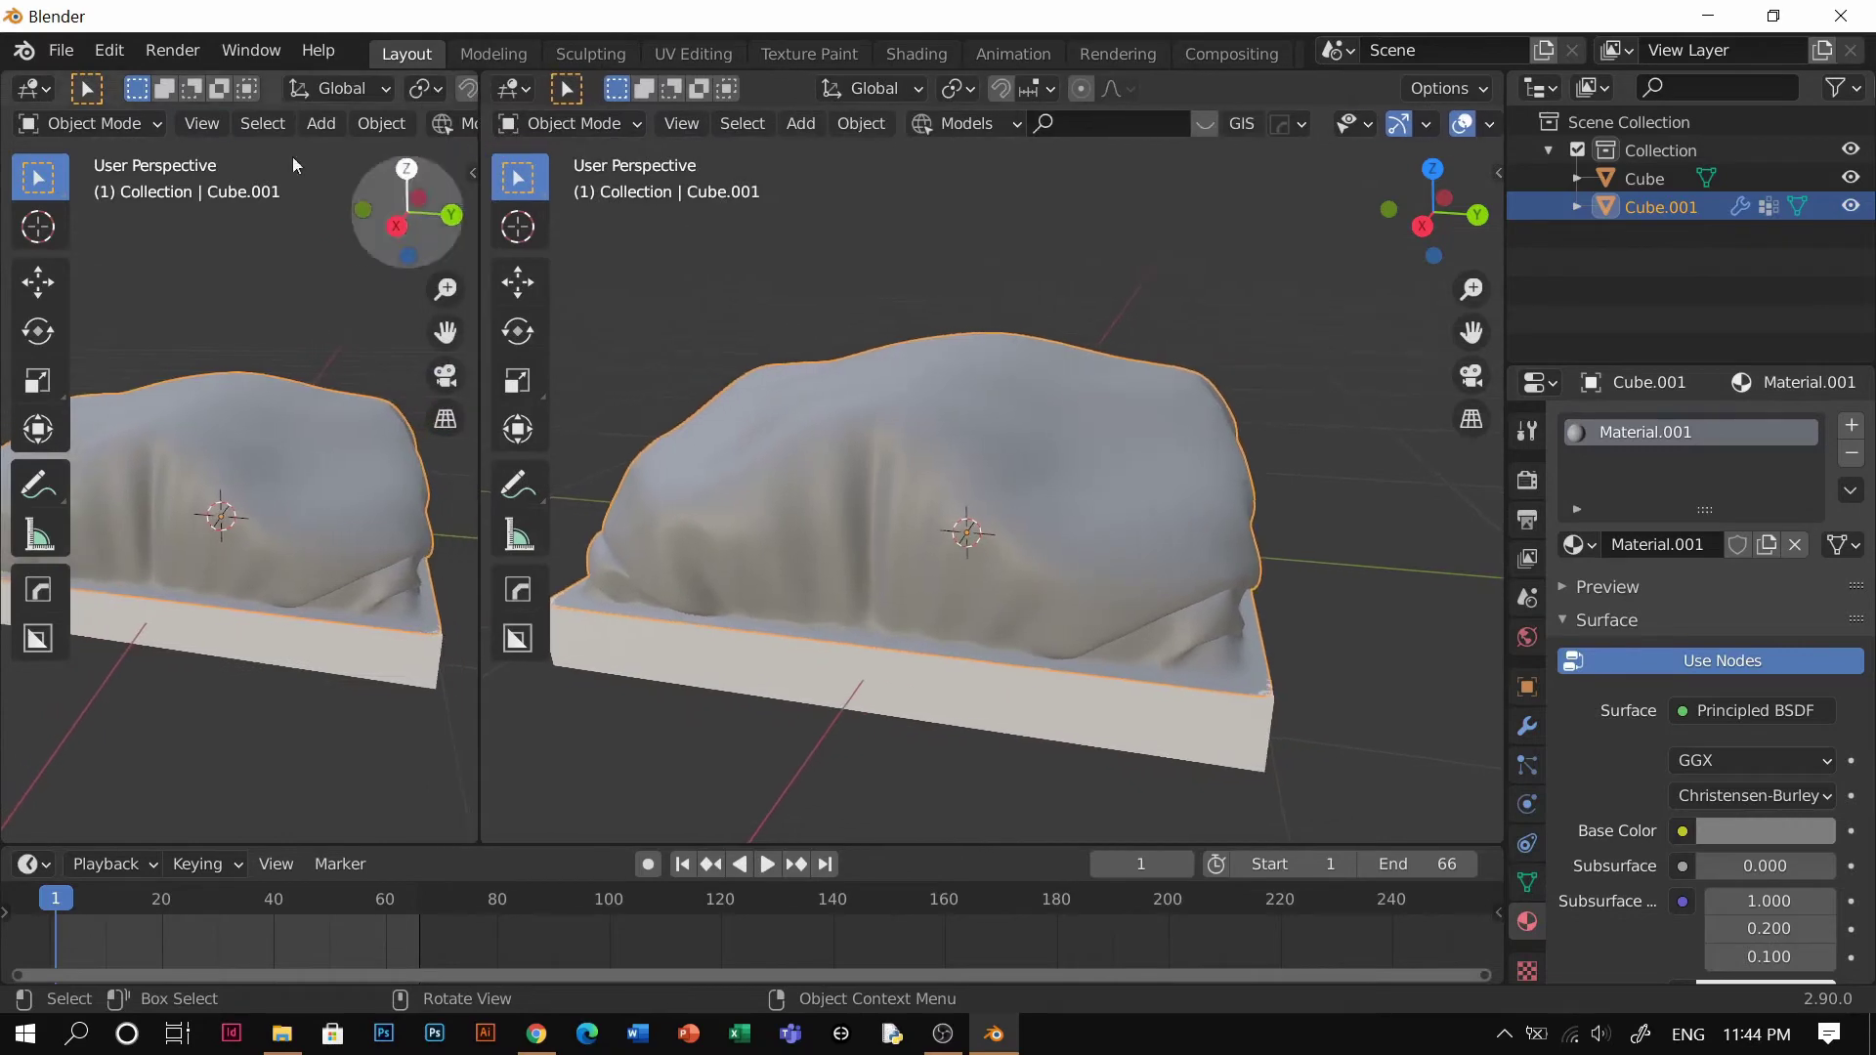
click(19, 90)
click(98, 406)
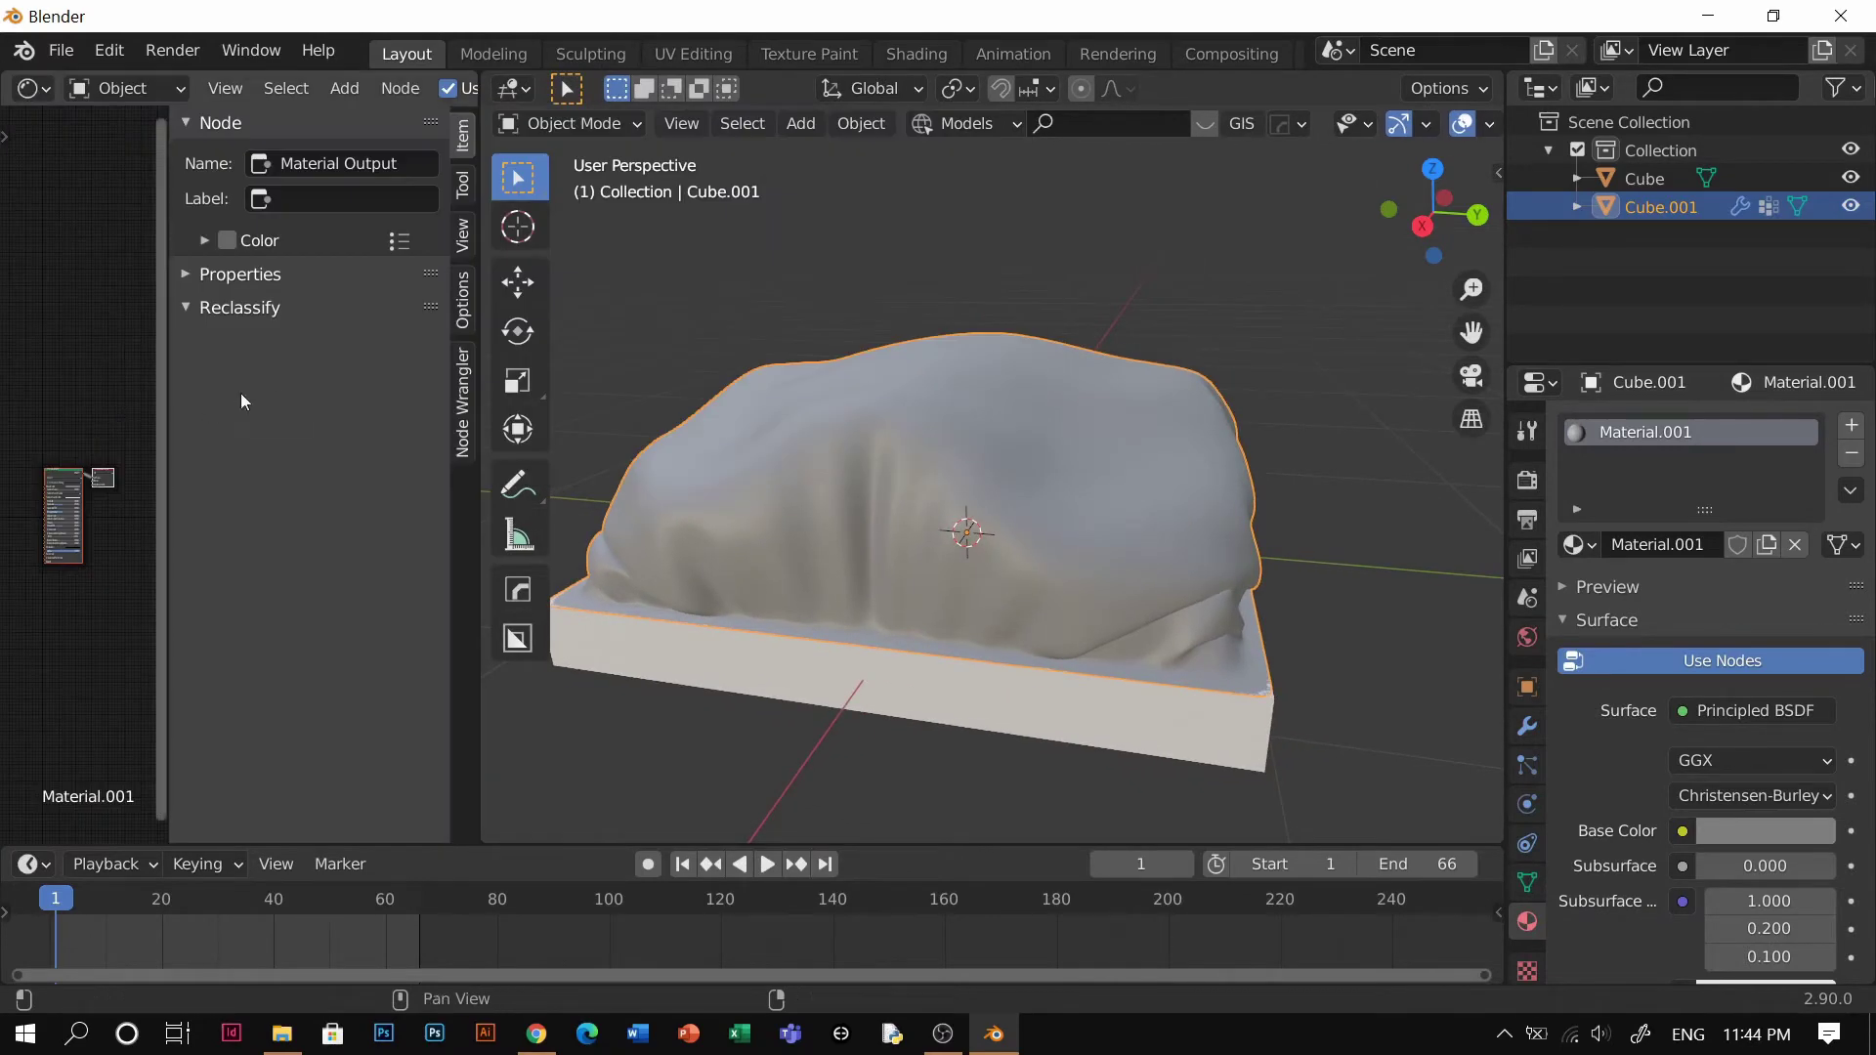
key(n)
scroll(225, 573, up, 6)
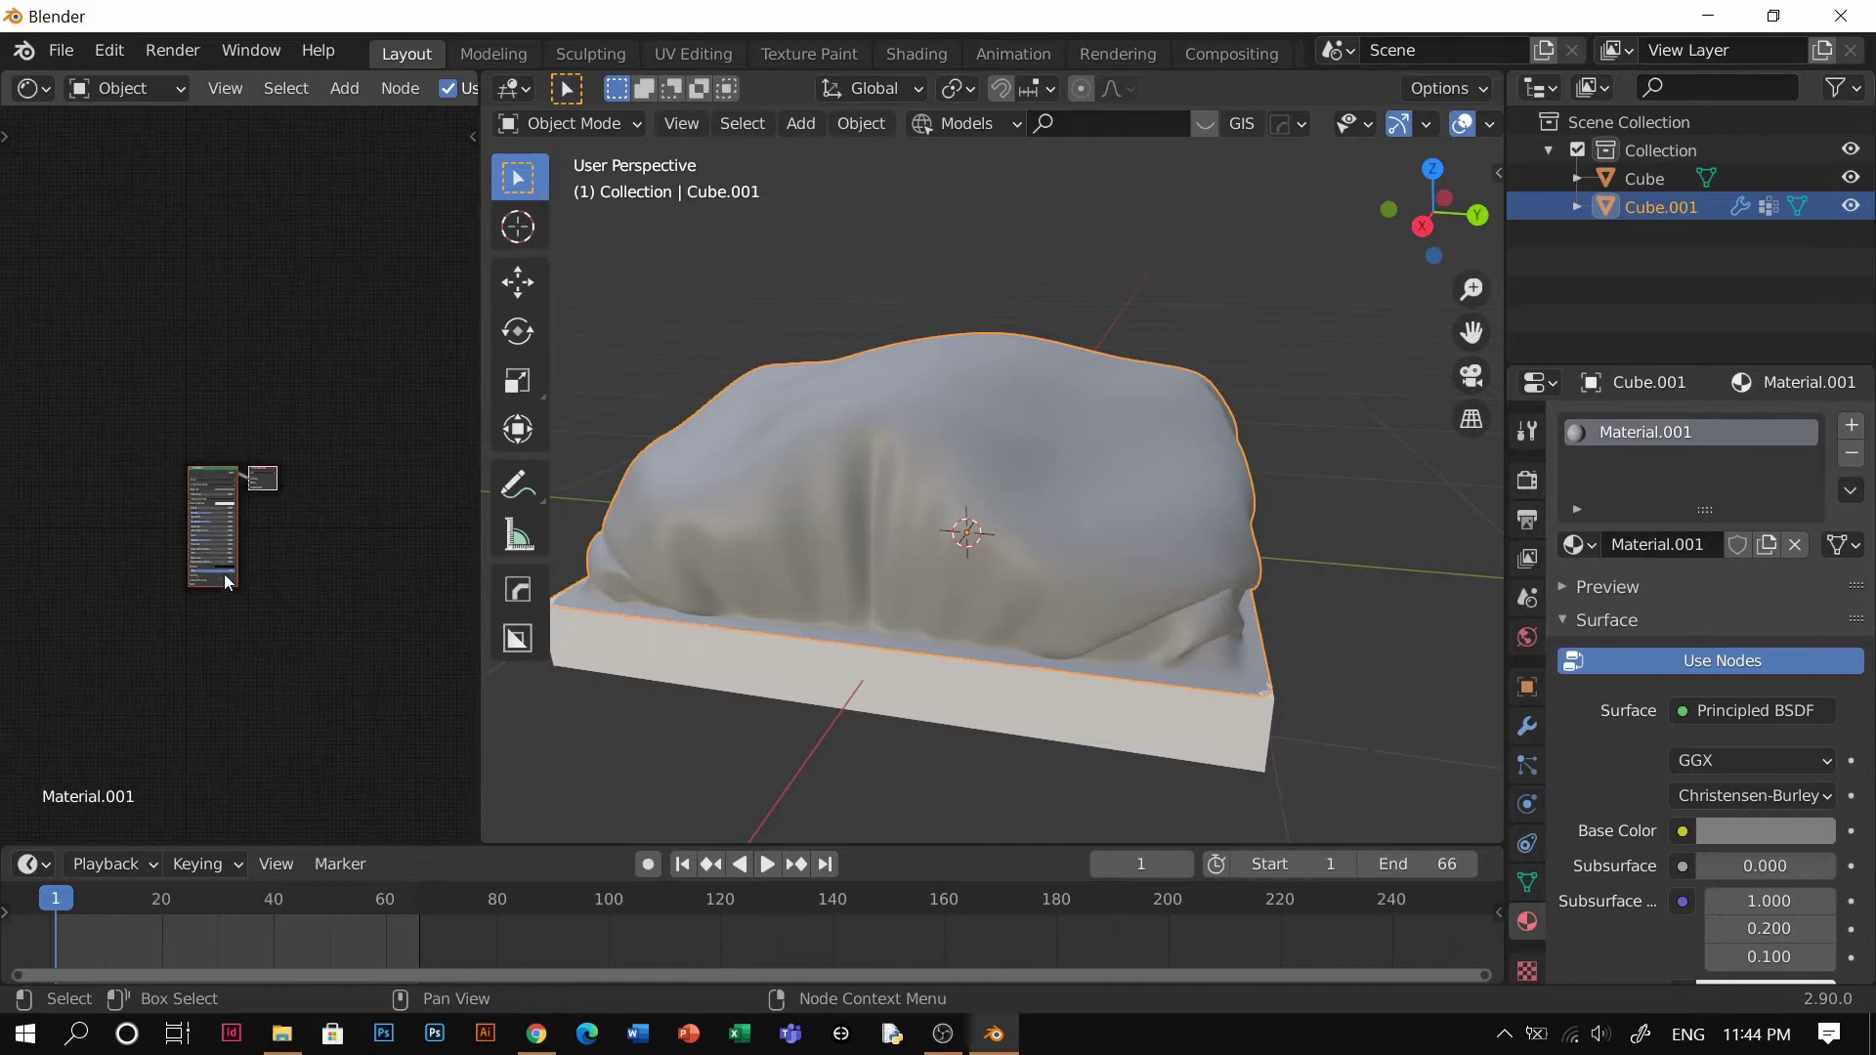
Set the Principled BSDF node's Roughness to 0.583
middle_drag(201, 570, 326, 390)
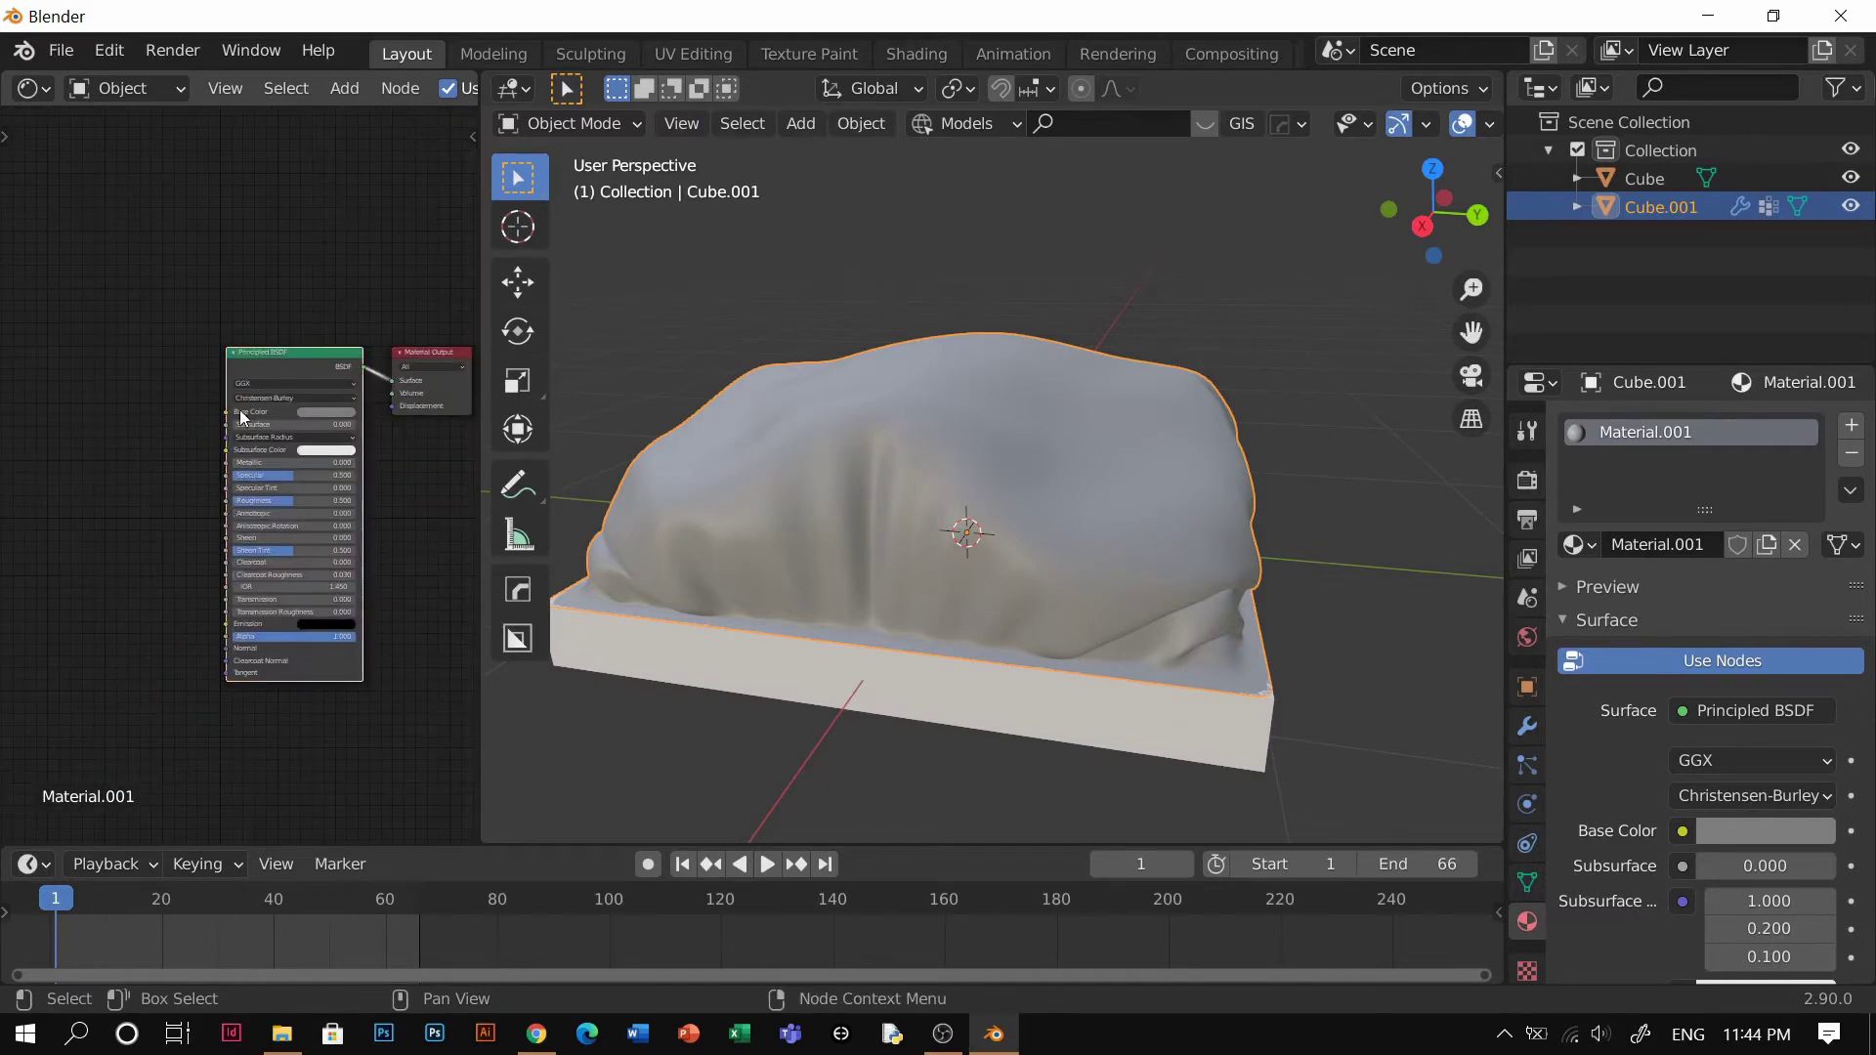
scroll(243, 400, up, 4)
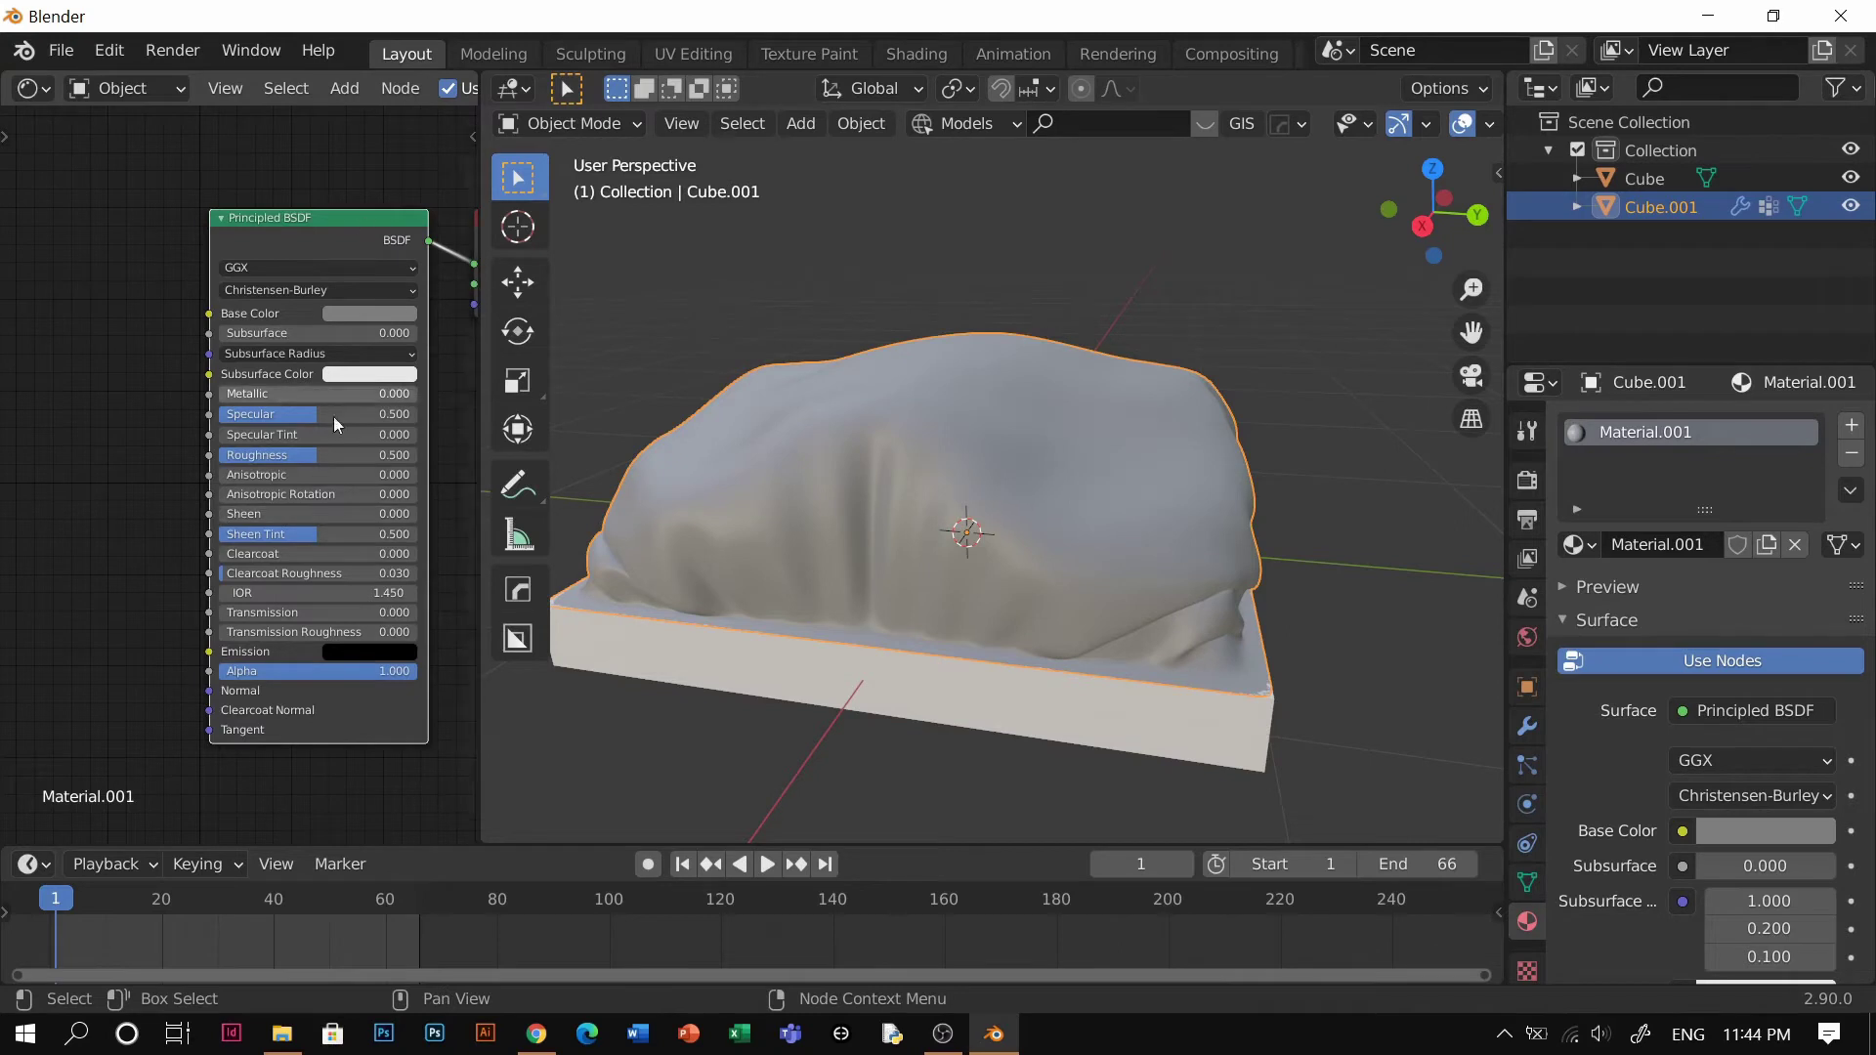
drag(287, 460, 299, 460)
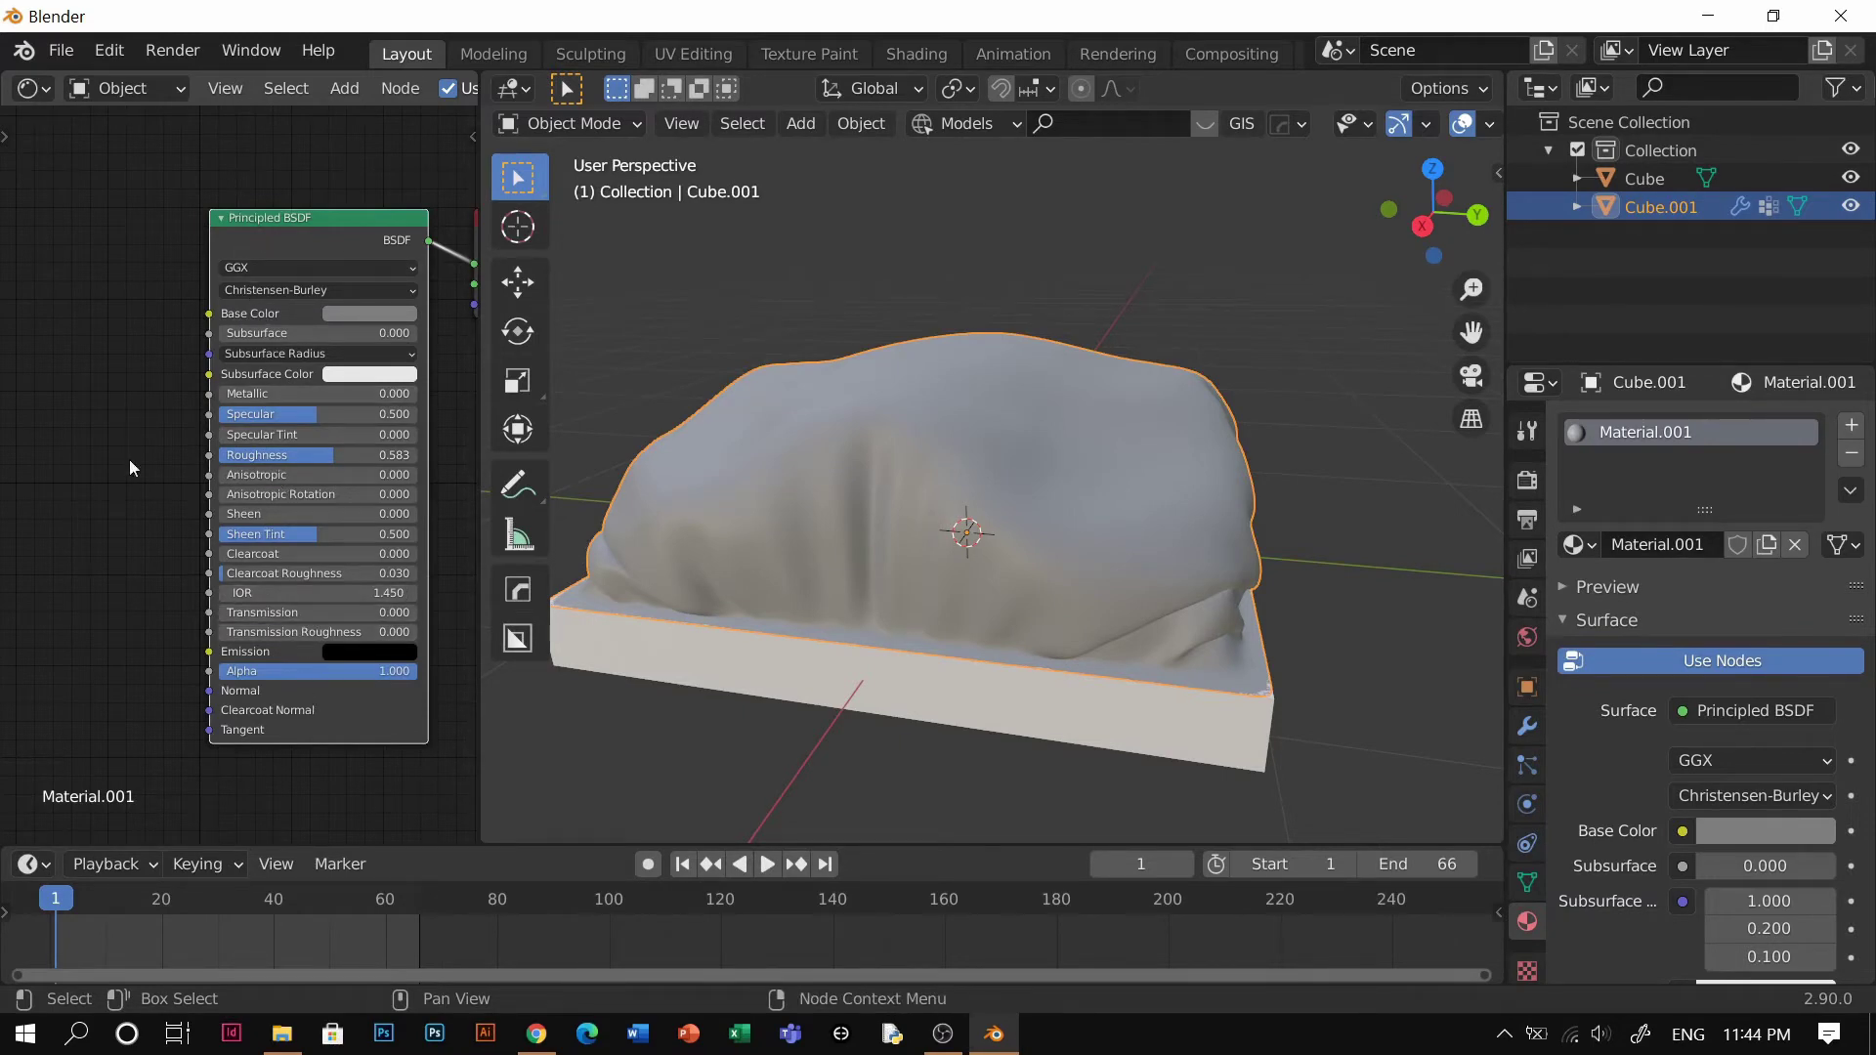
Add a Musgrave Texture node to the left of the Principled BSDF node
scroll(129, 459, down, 2)
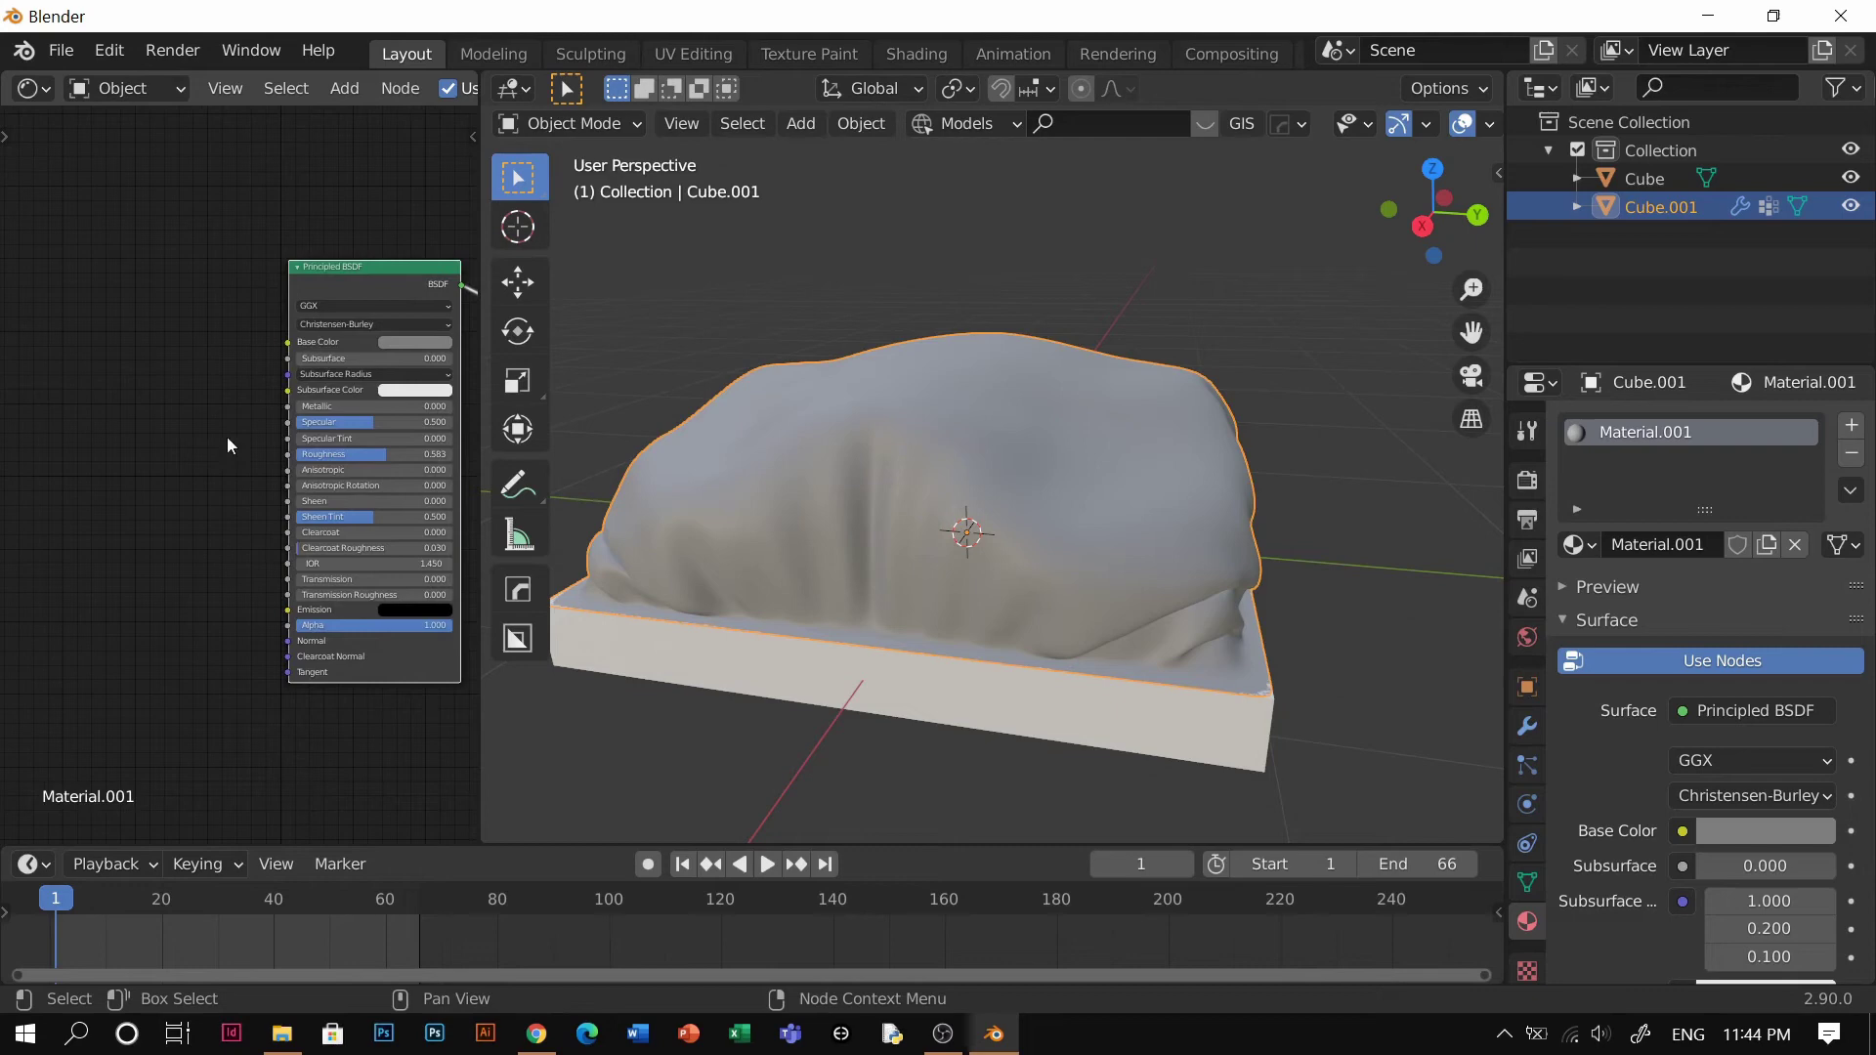
middle_drag(159, 508, 221, 513)
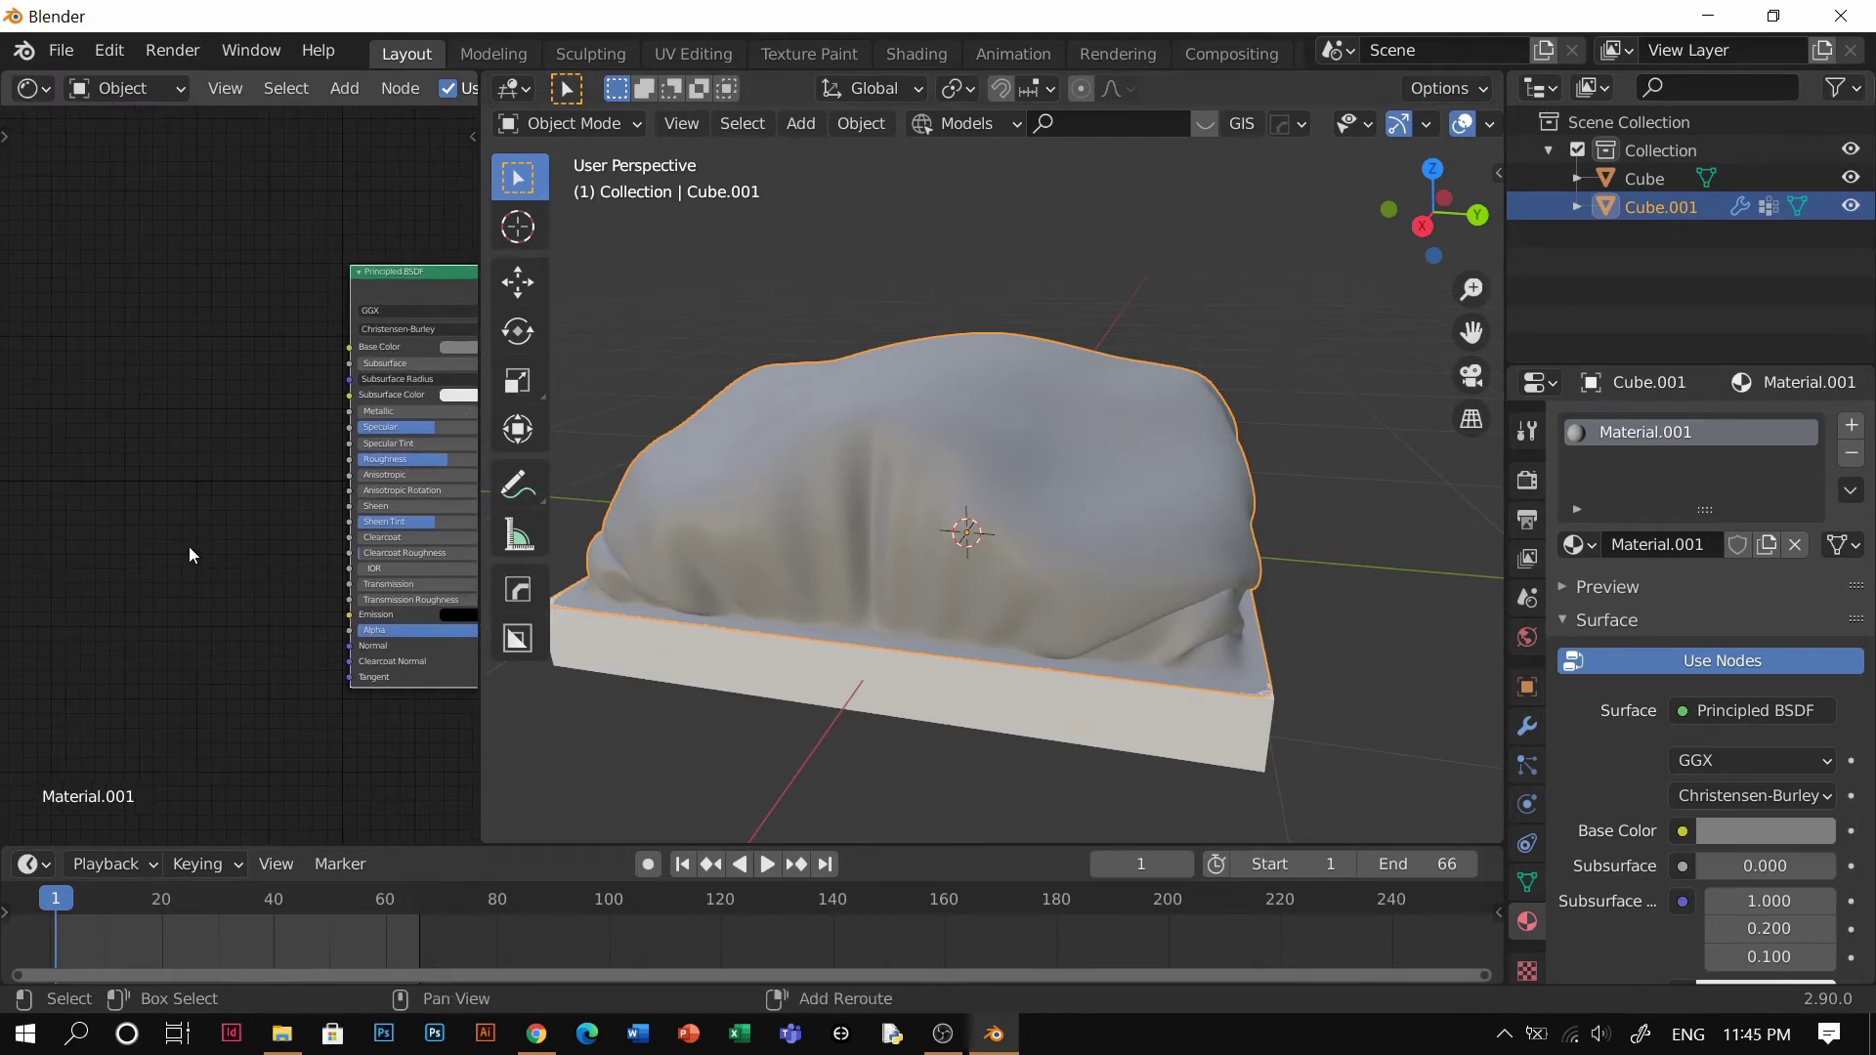
key(shift+a)
click(186, 543)
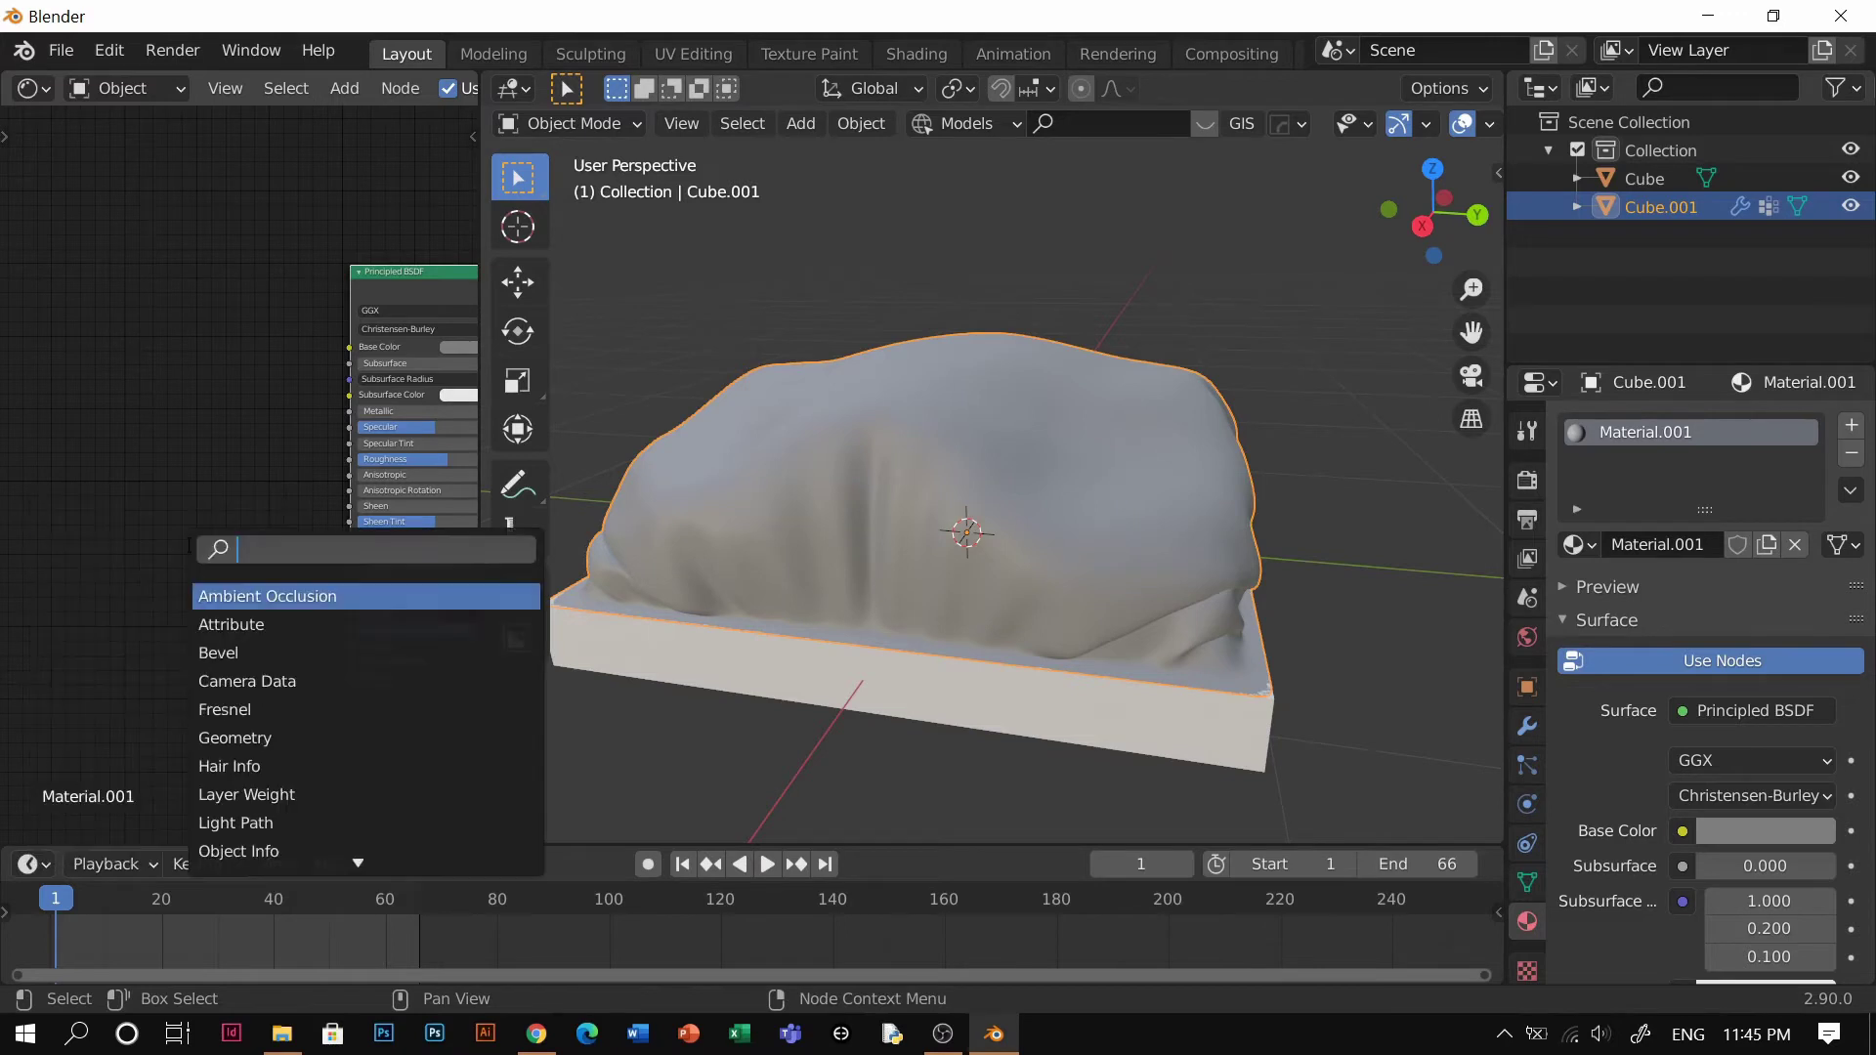
text(mu)
click(232, 592)
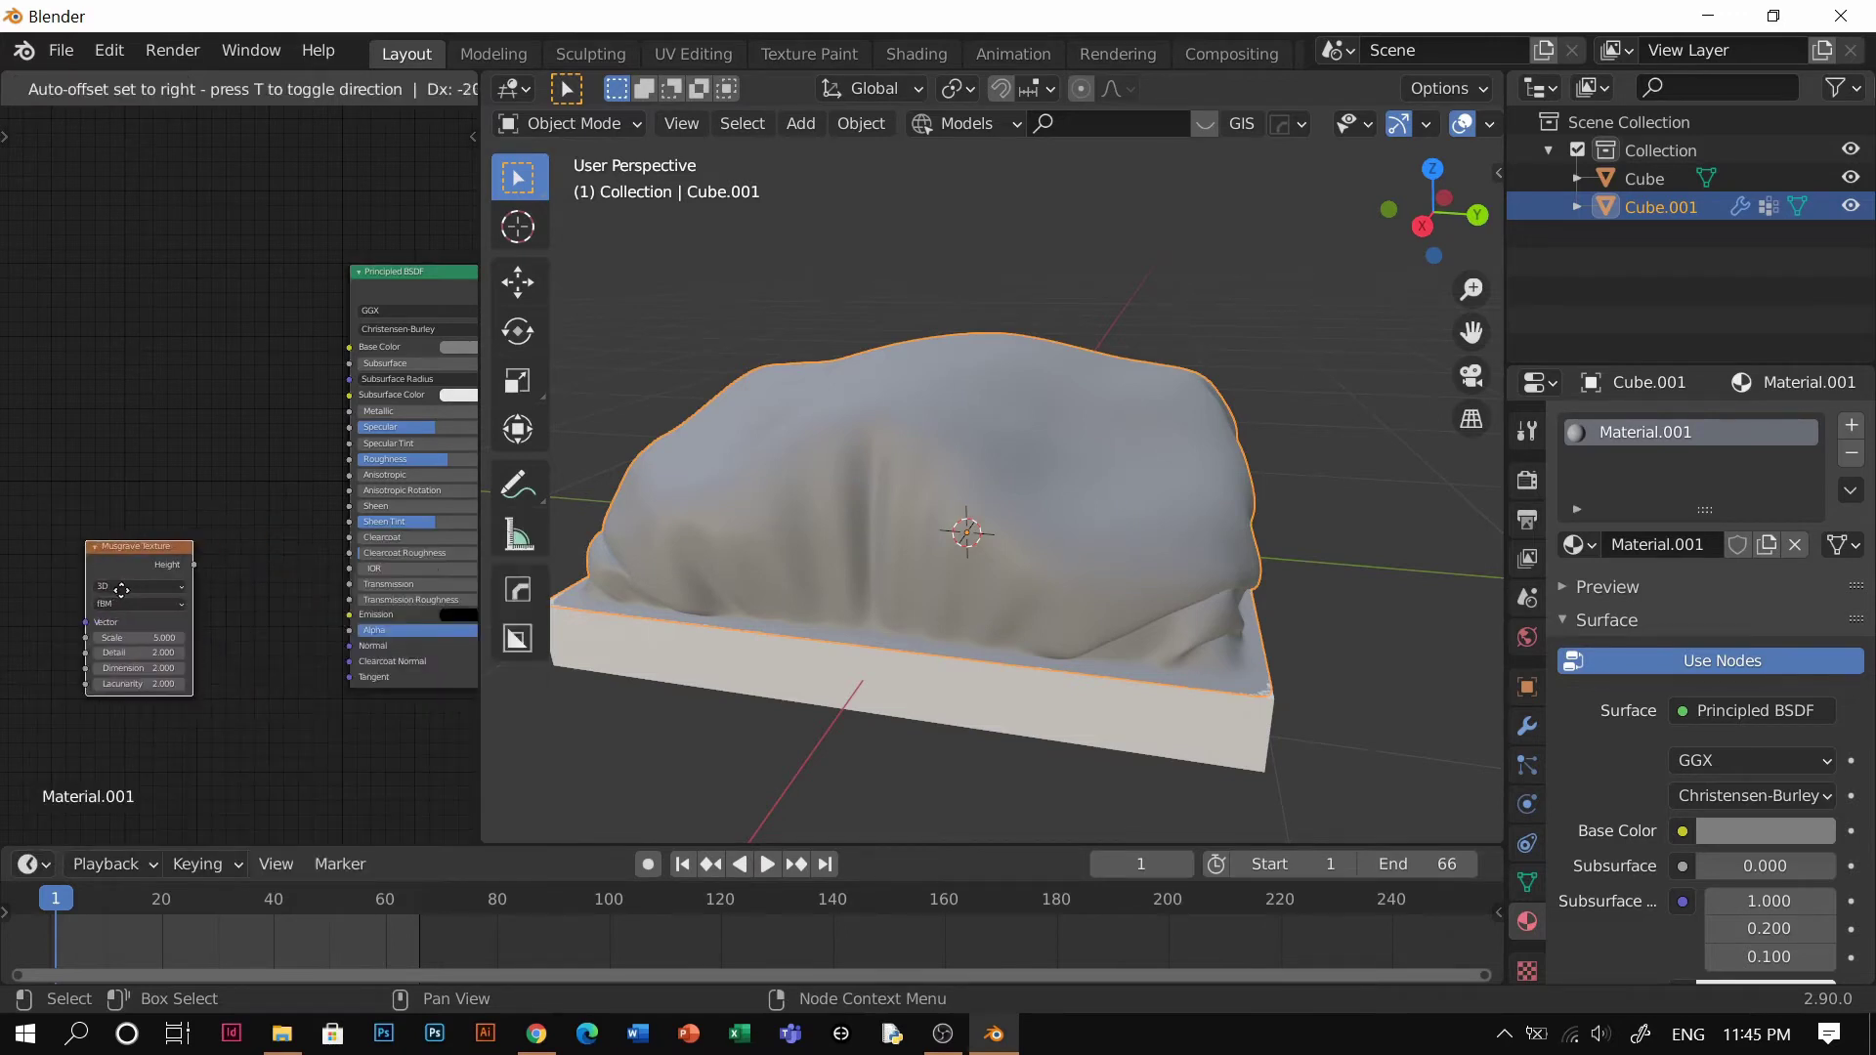
click(67, 588)
Add a Bump node beside the Musgrave Texture and connect its Normal output to the Principled BSDF's Normal input
middle_drag(171, 631, 267, 569)
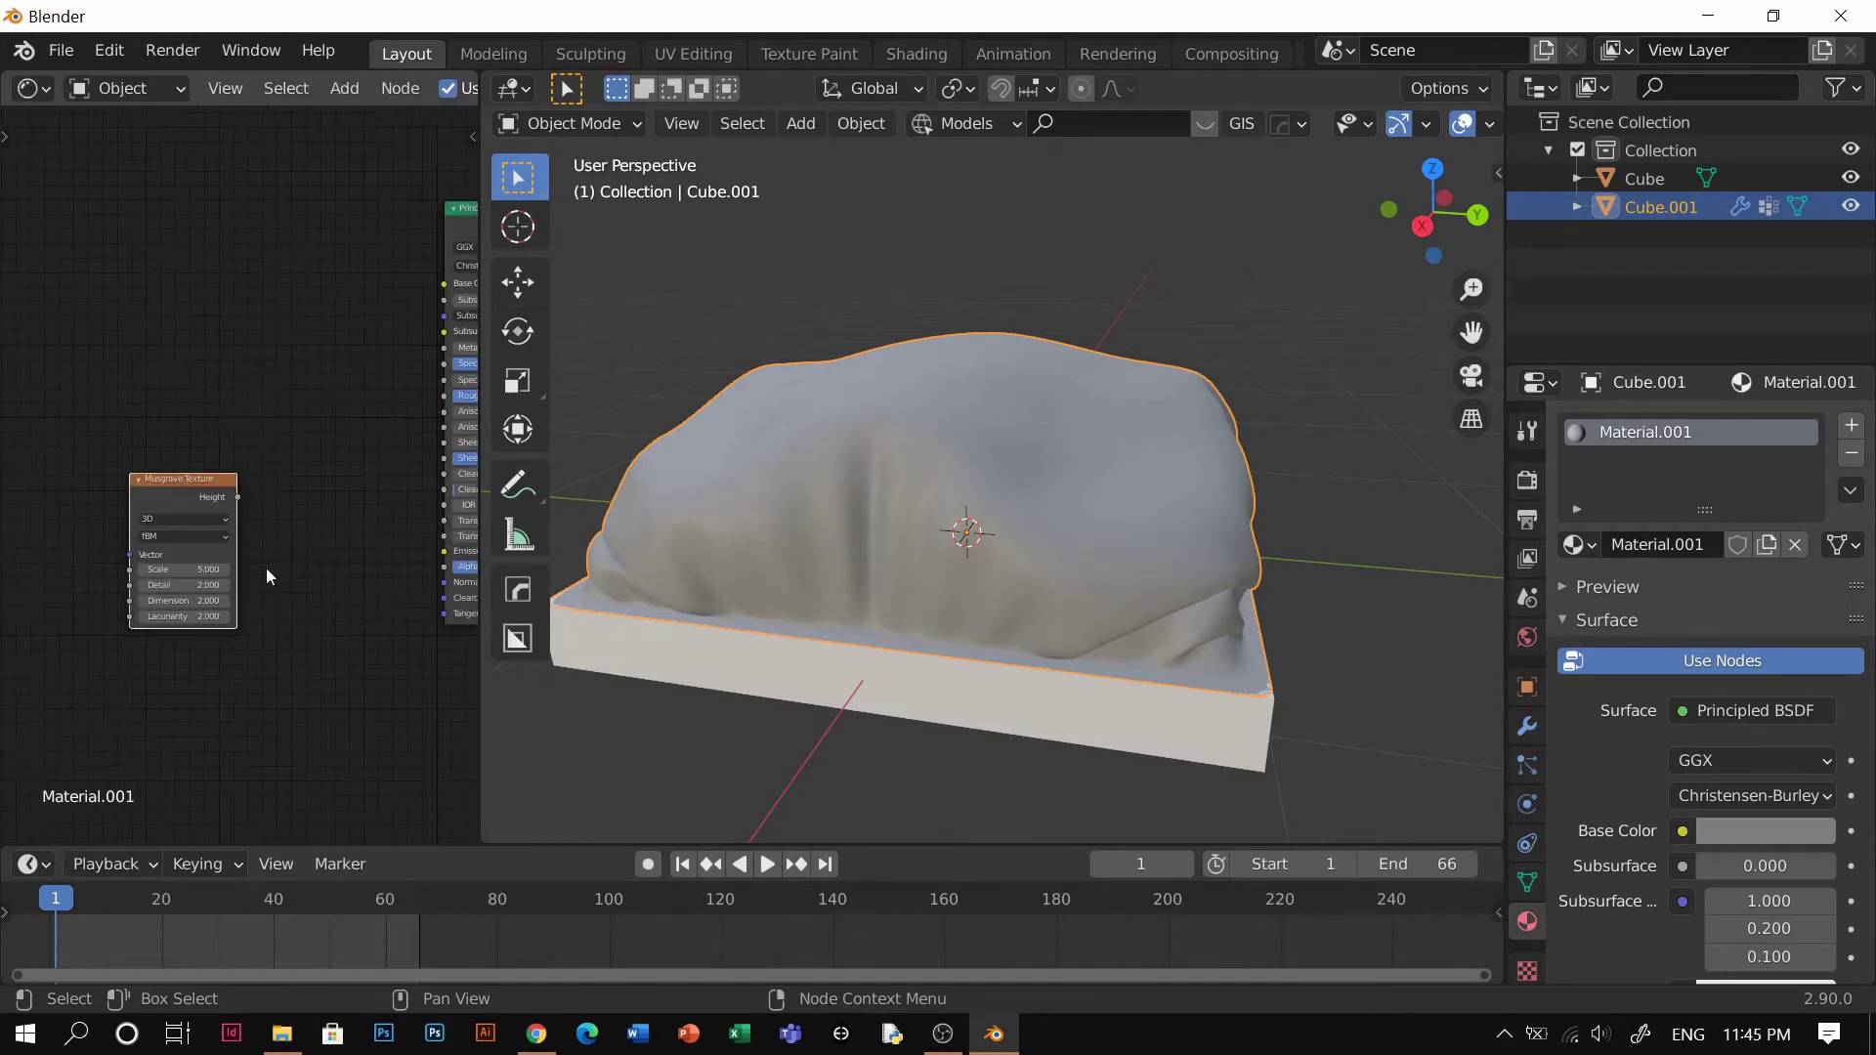
key(shift+a)
click(293, 616)
text(bum)
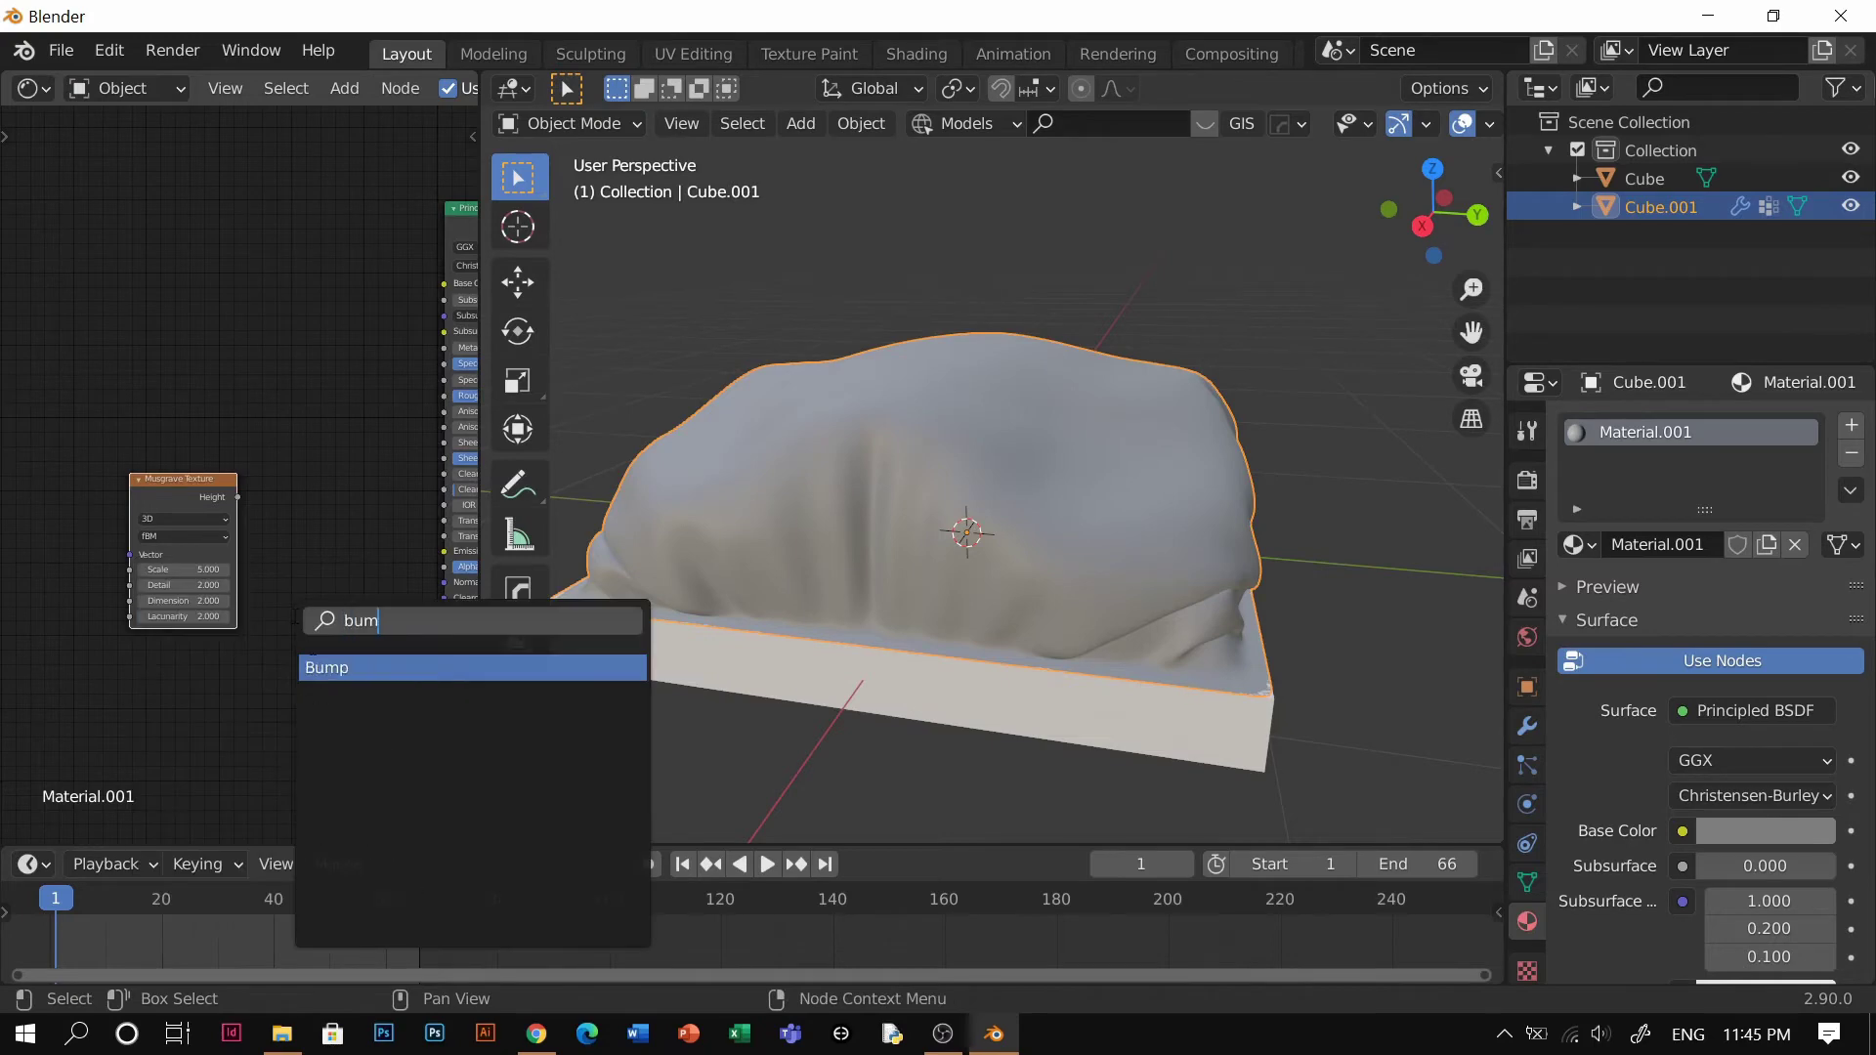
key(Return)
click(408, 541)
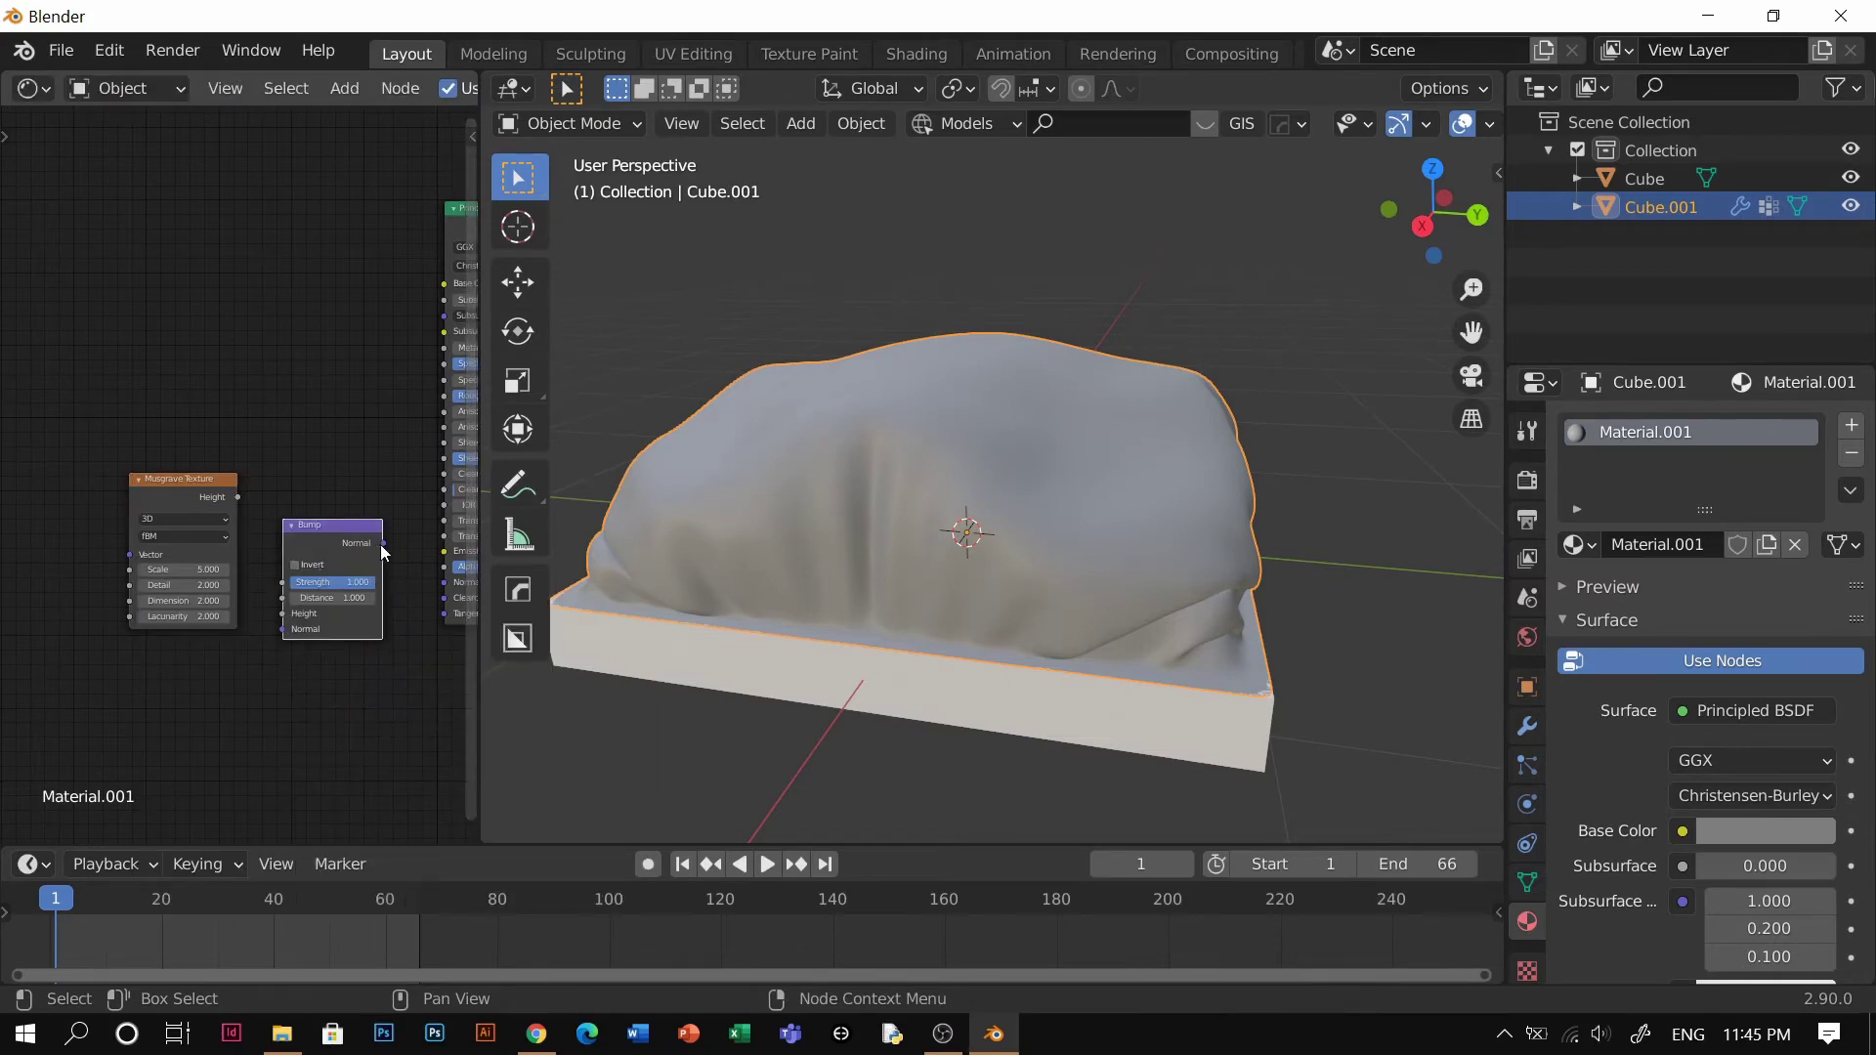
drag(382, 544, 445, 584)
Connect the Musgrave Texture's Height output to the Bump node's Height input
scroll(367, 565, up, 3)
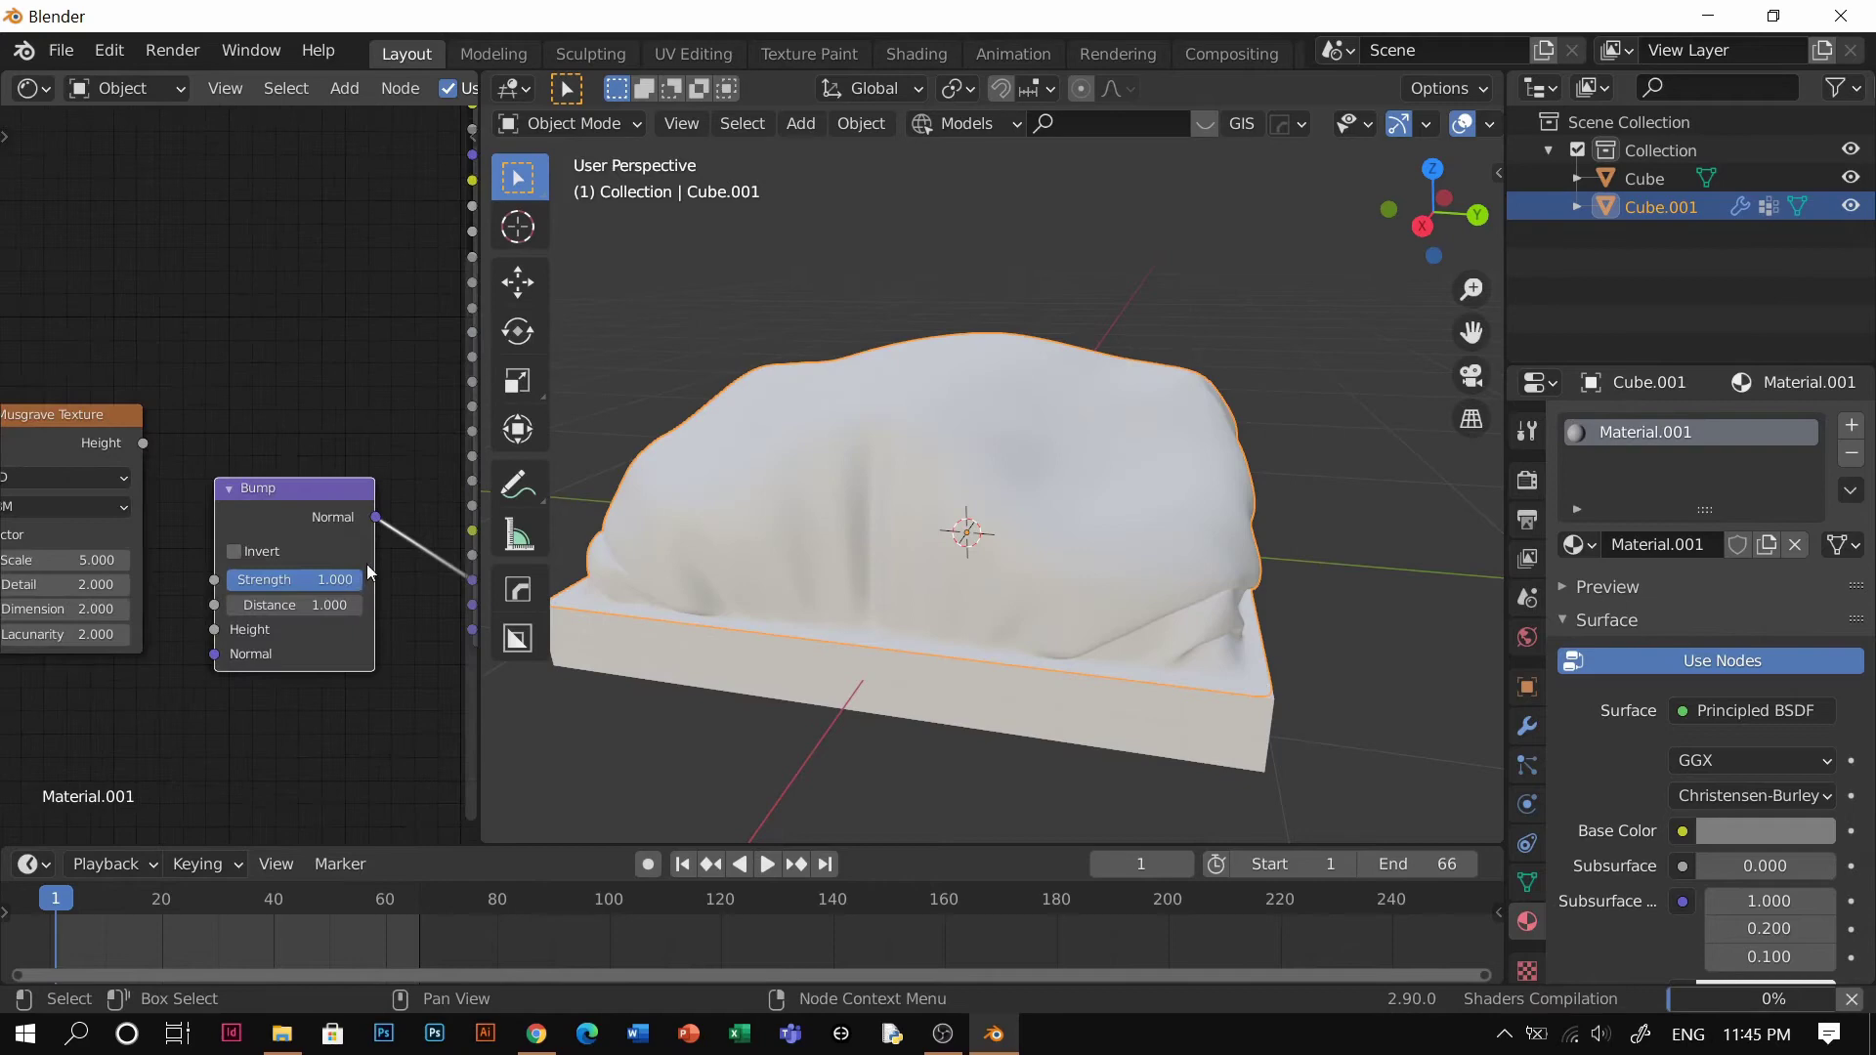
scroll(246, 574, down, 1)
middle_drag(246, 574, 311, 590)
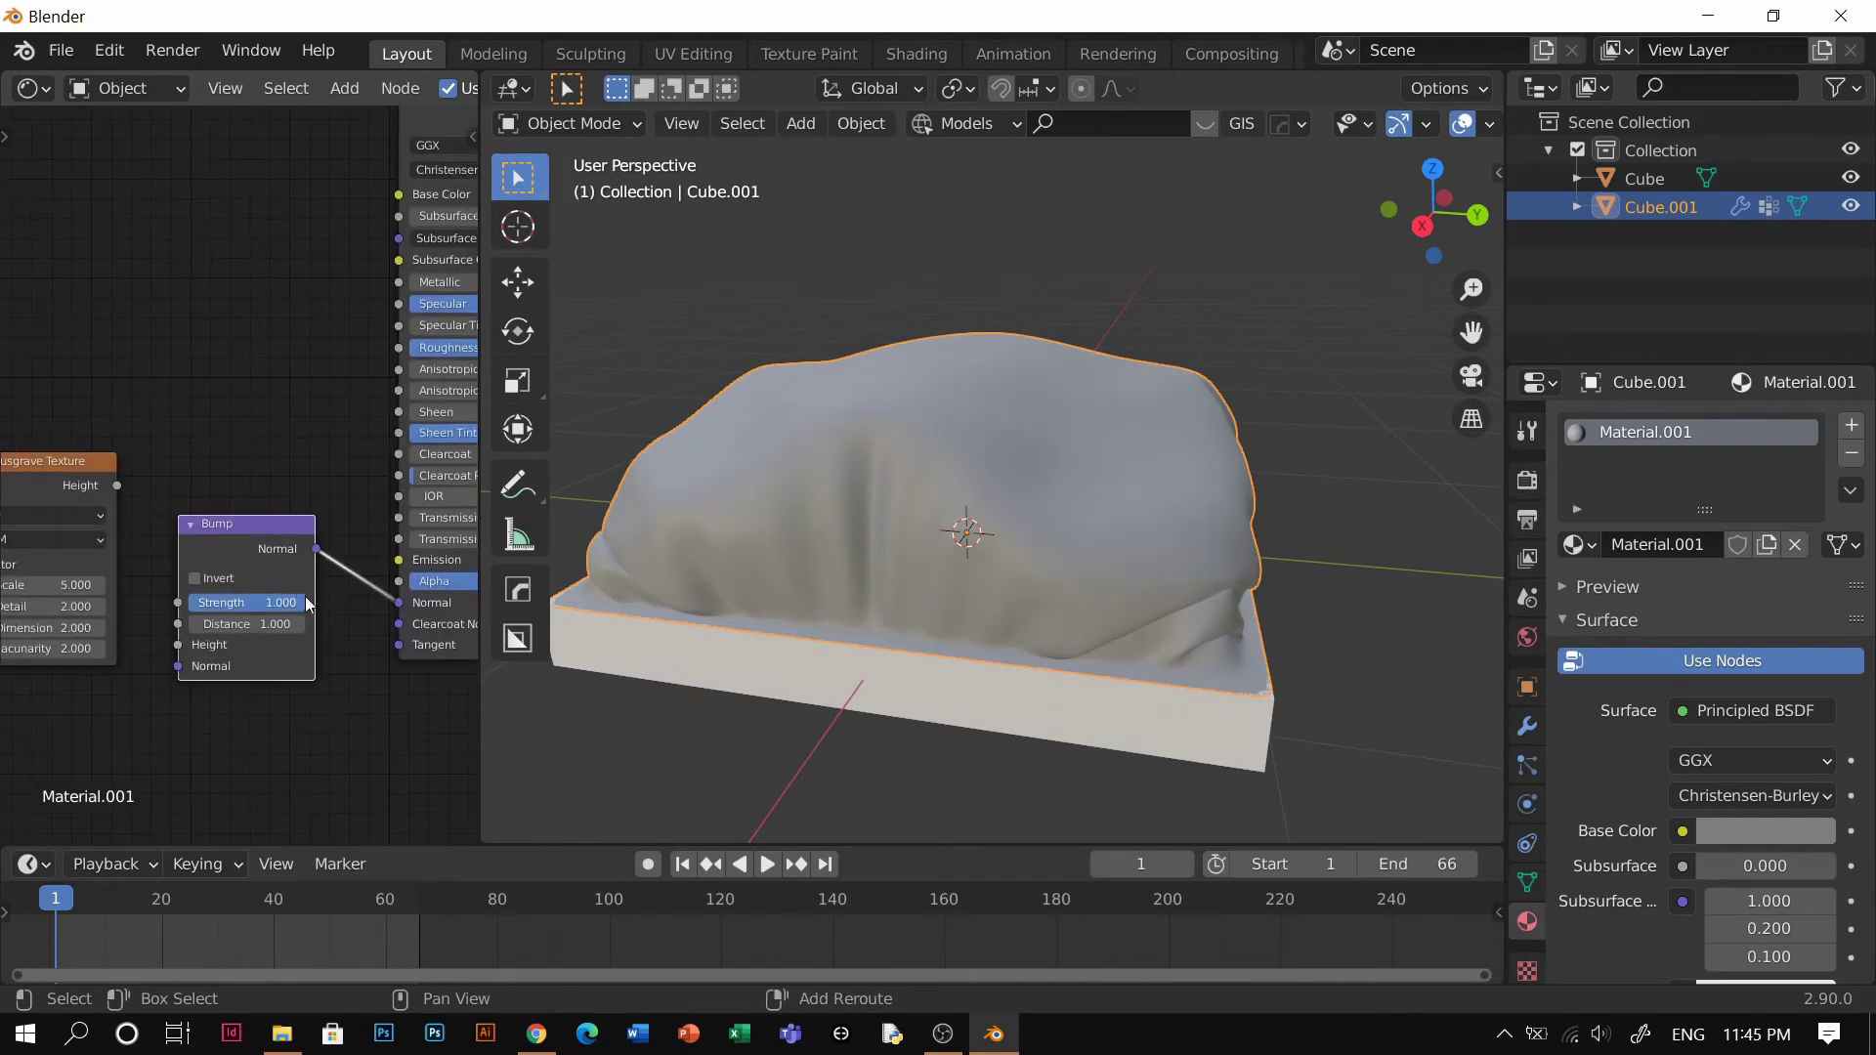
drag(117, 485, 179, 645)
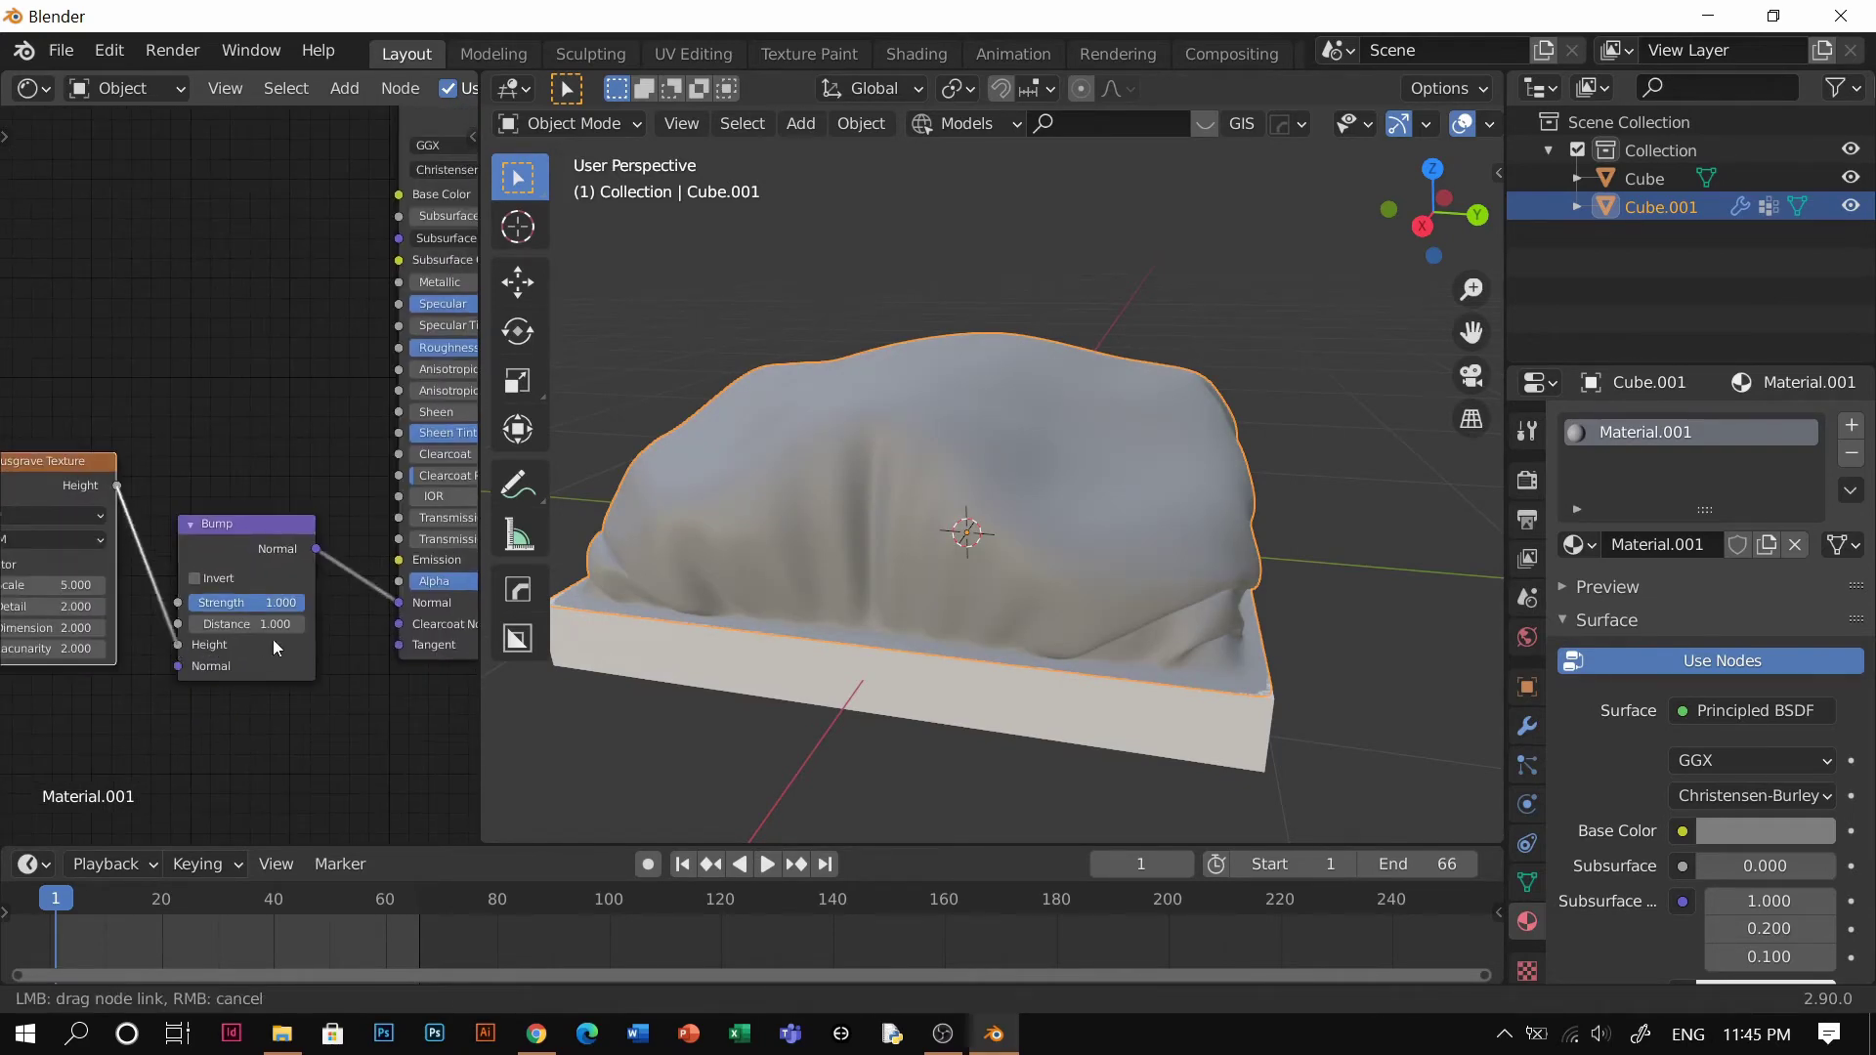
scroll(272, 640, down, 1)
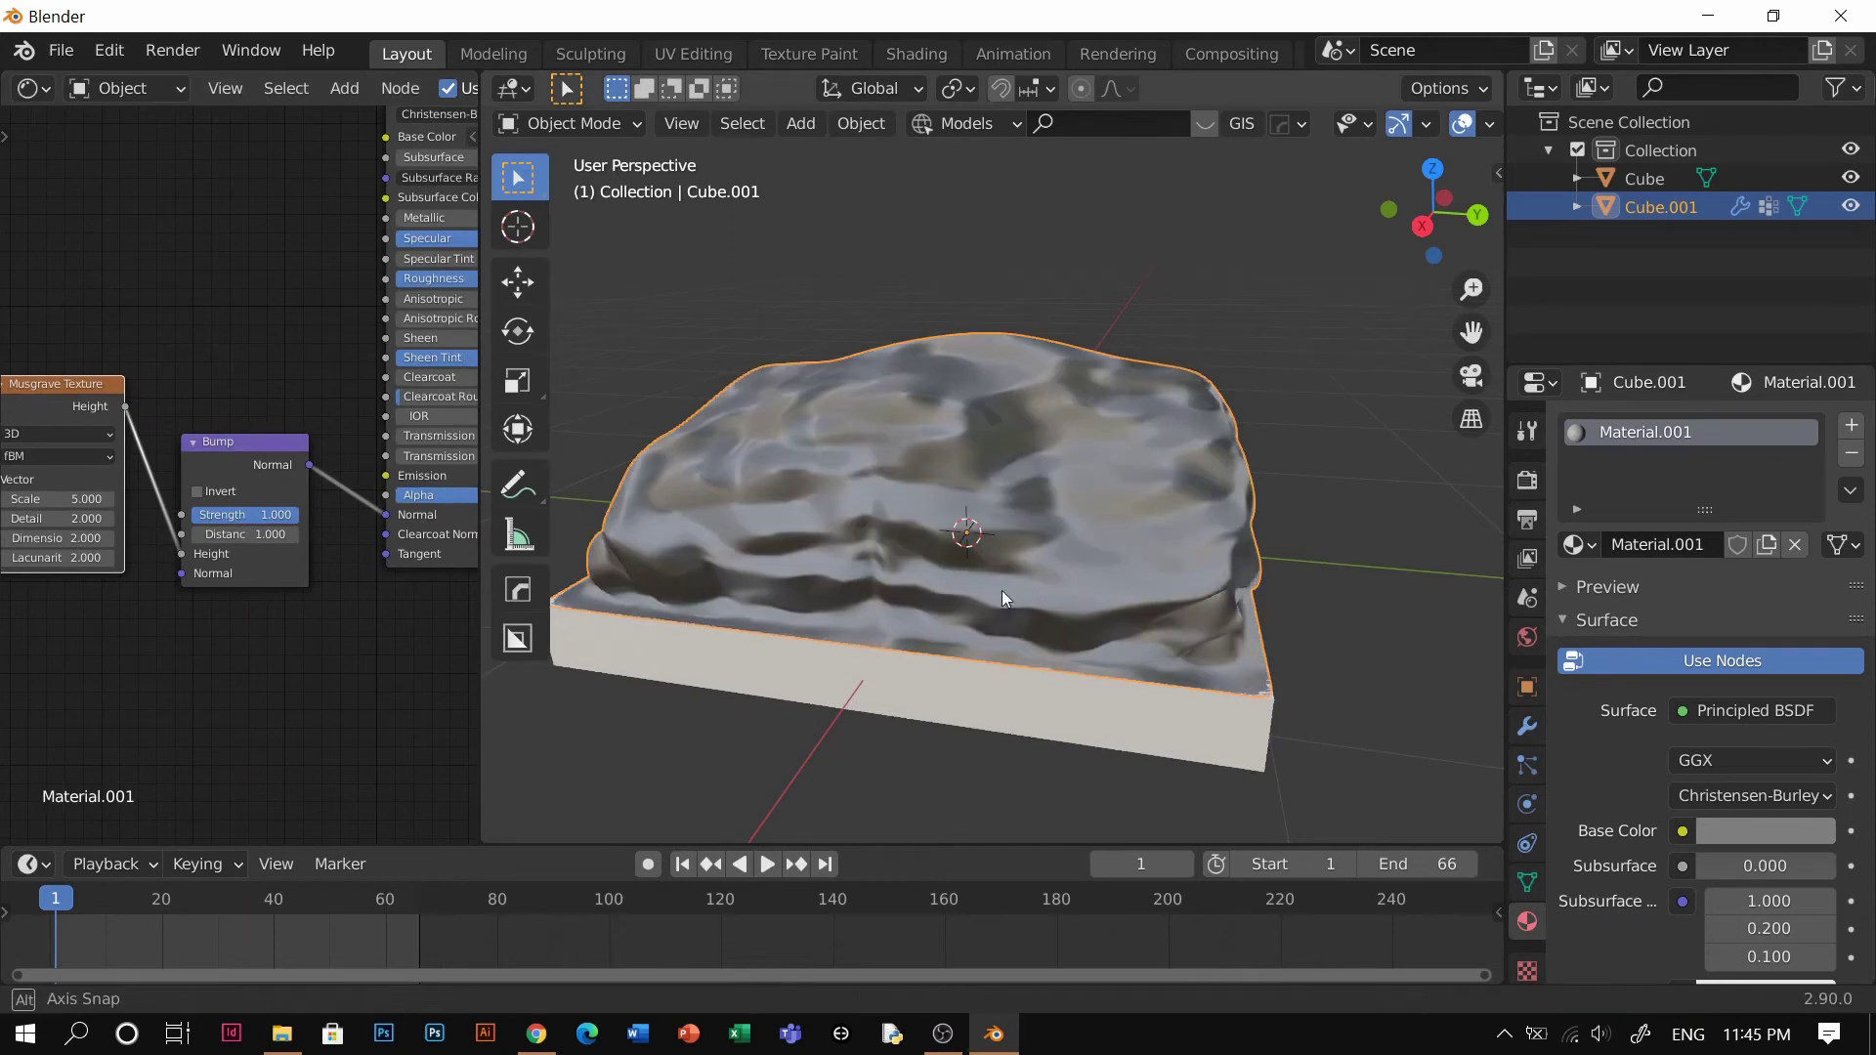
Set the Musgrave Texture's Detail to 11.610 and its Dimension to 0.250
mouse_move(1001, 590)
middle_down()
mouse_move(1123, 561)
mouse_move(975, 589)
mouse_move(889, 518)
middle_up()
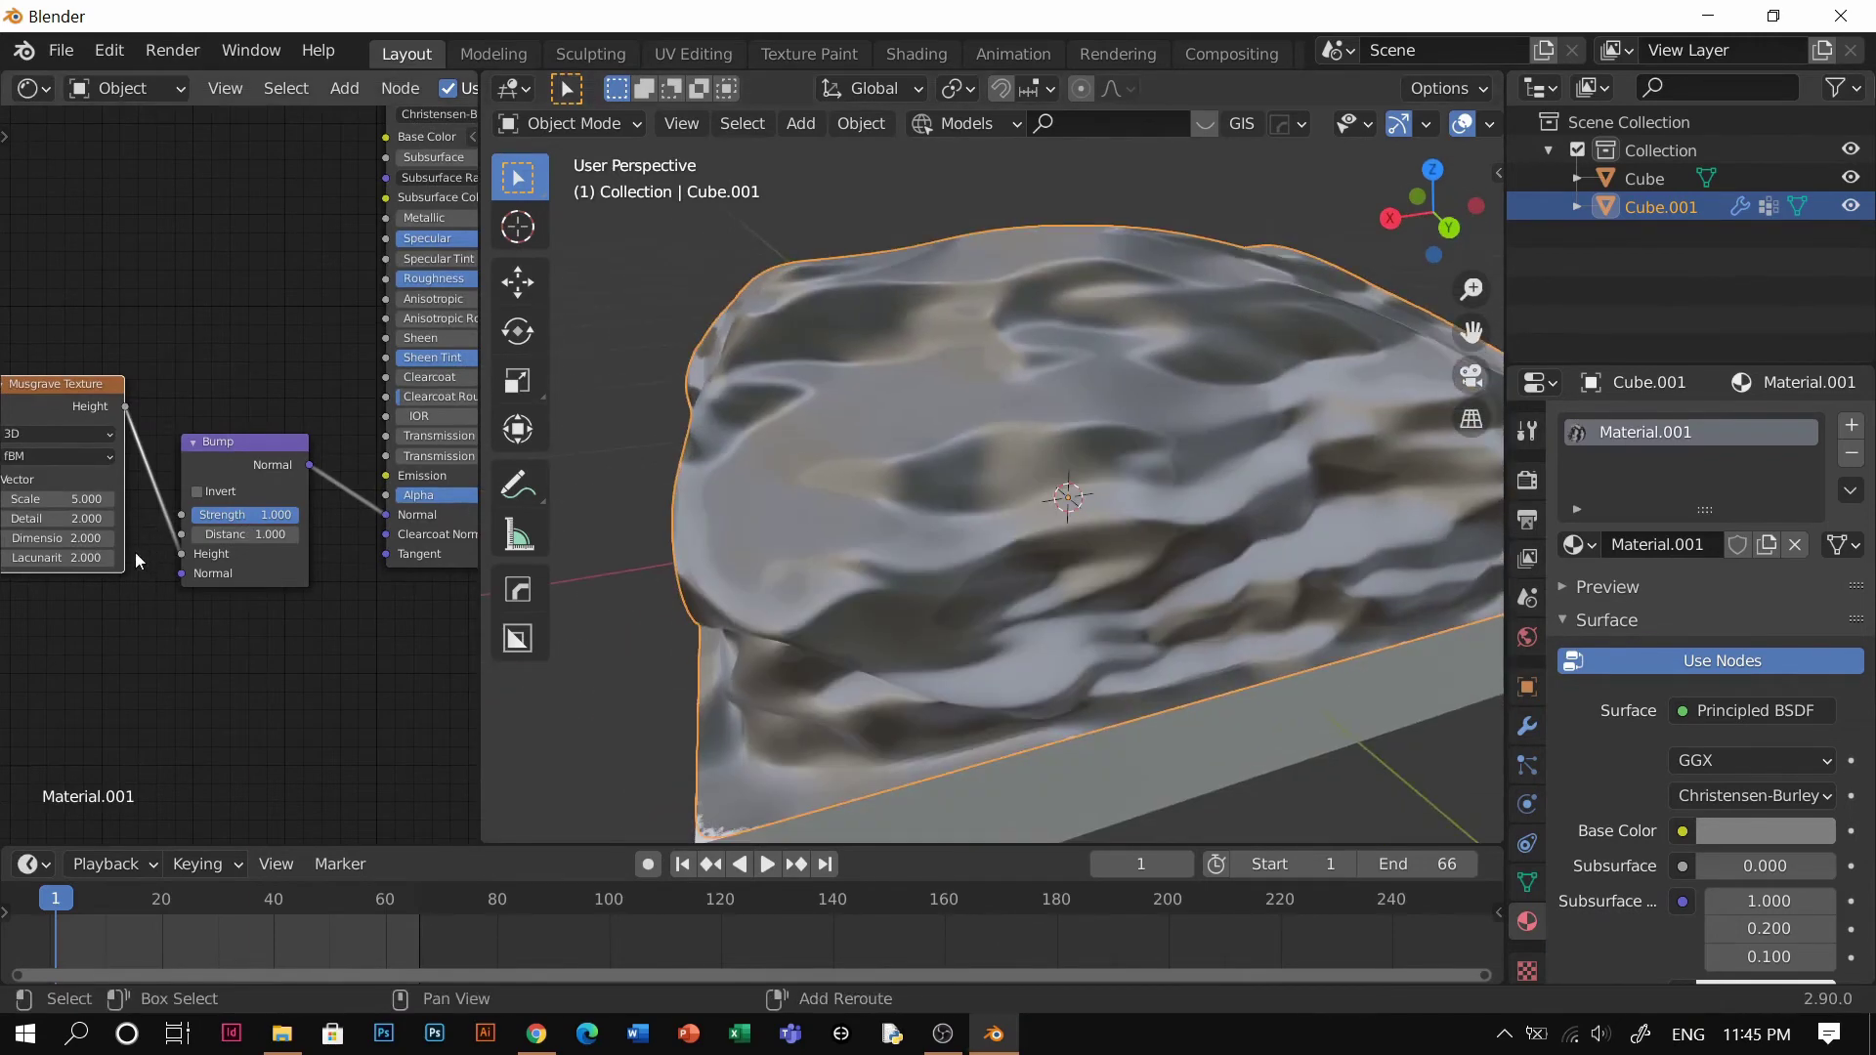
middle_drag(116, 543, 221, 518)
drag(182, 499, 239, 499)
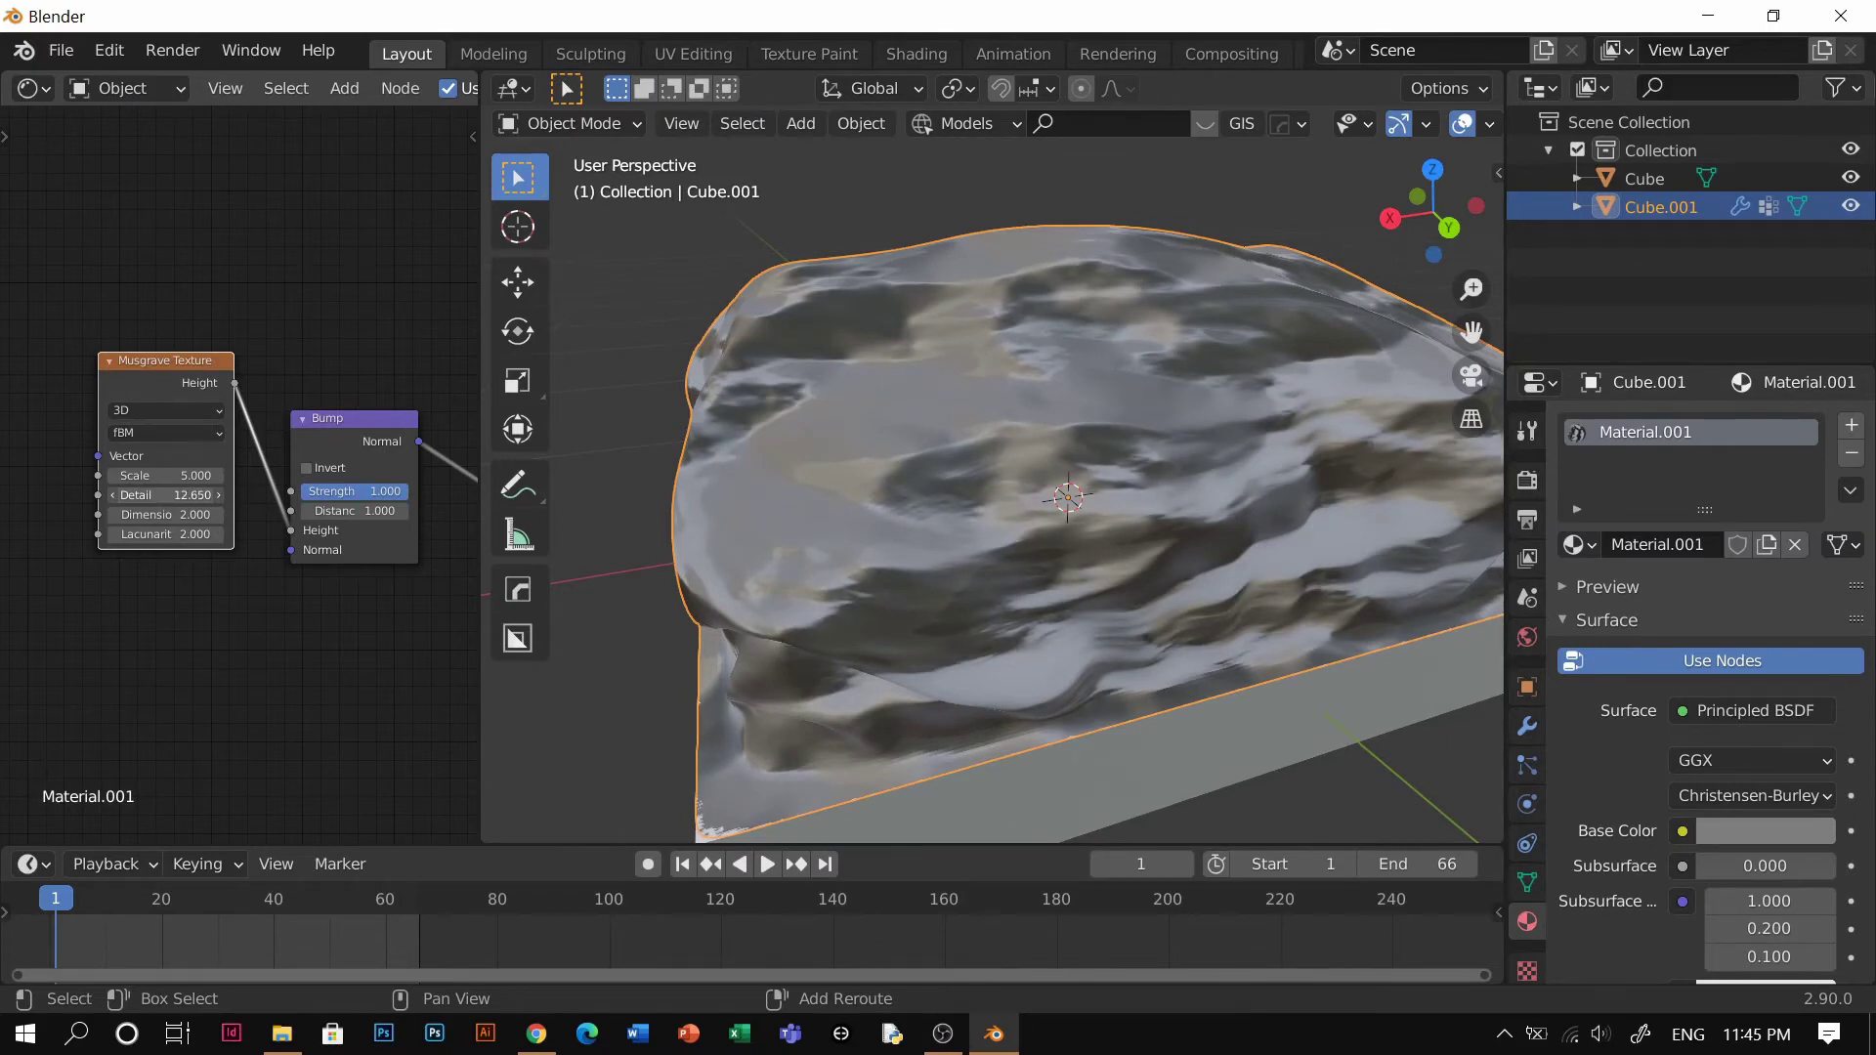
drag(196, 496, 88, 515)
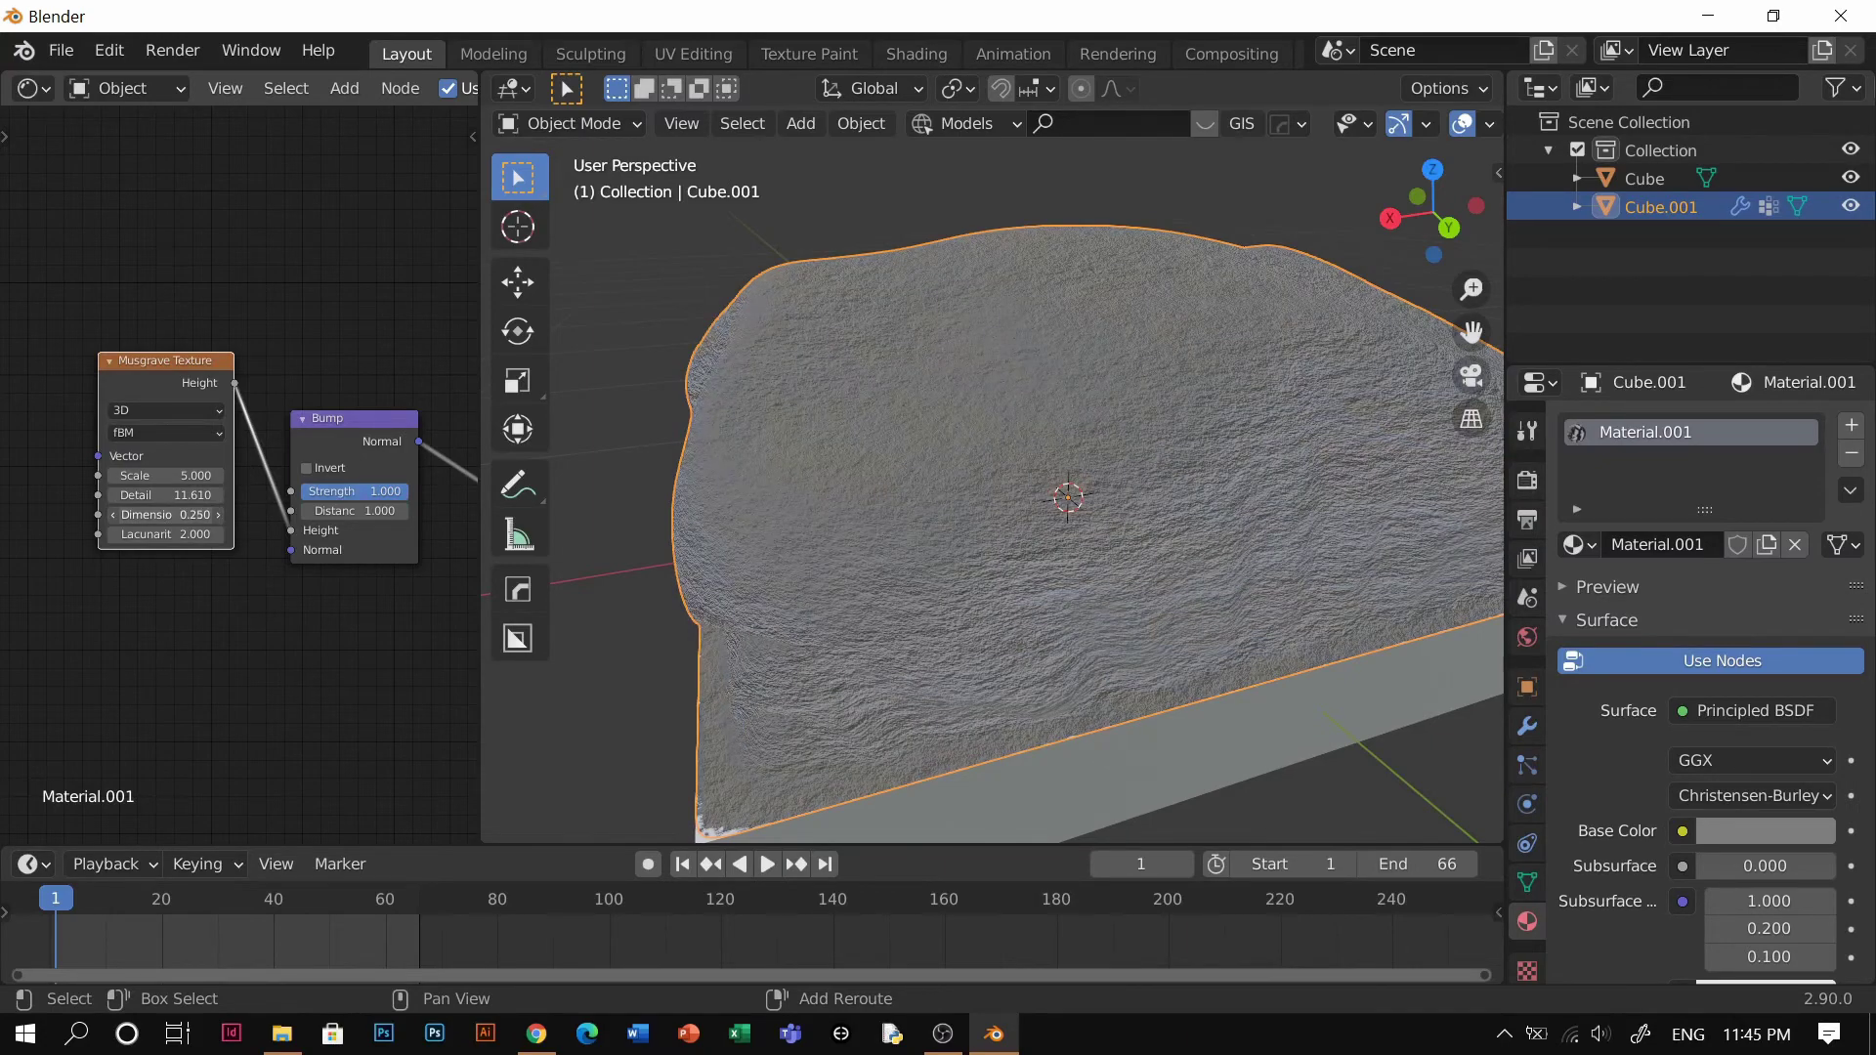
Reduce the Bump node's Strength to 0.148 while checking the cloth texture up close
middle_drag(934, 444, 995, 422)
scroll(997, 518, up, 3)
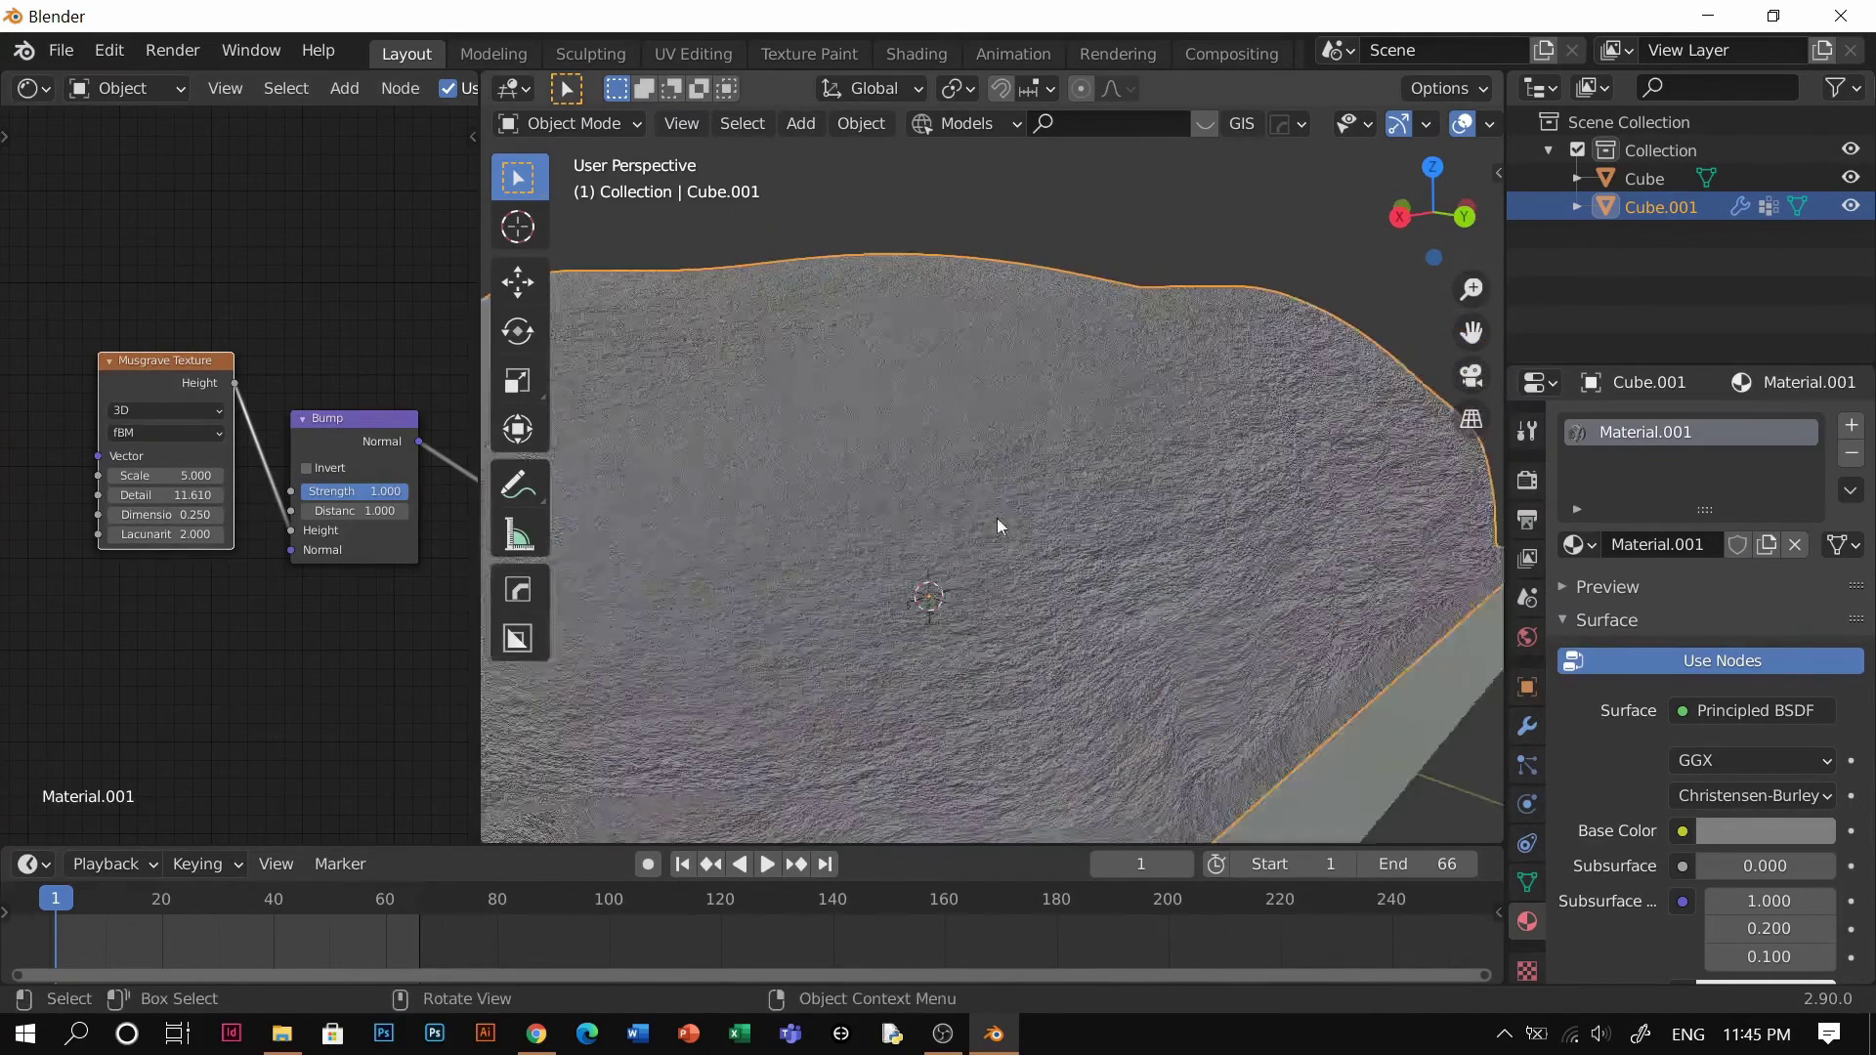
shift+middle_drag(997, 518, 1102, 413)
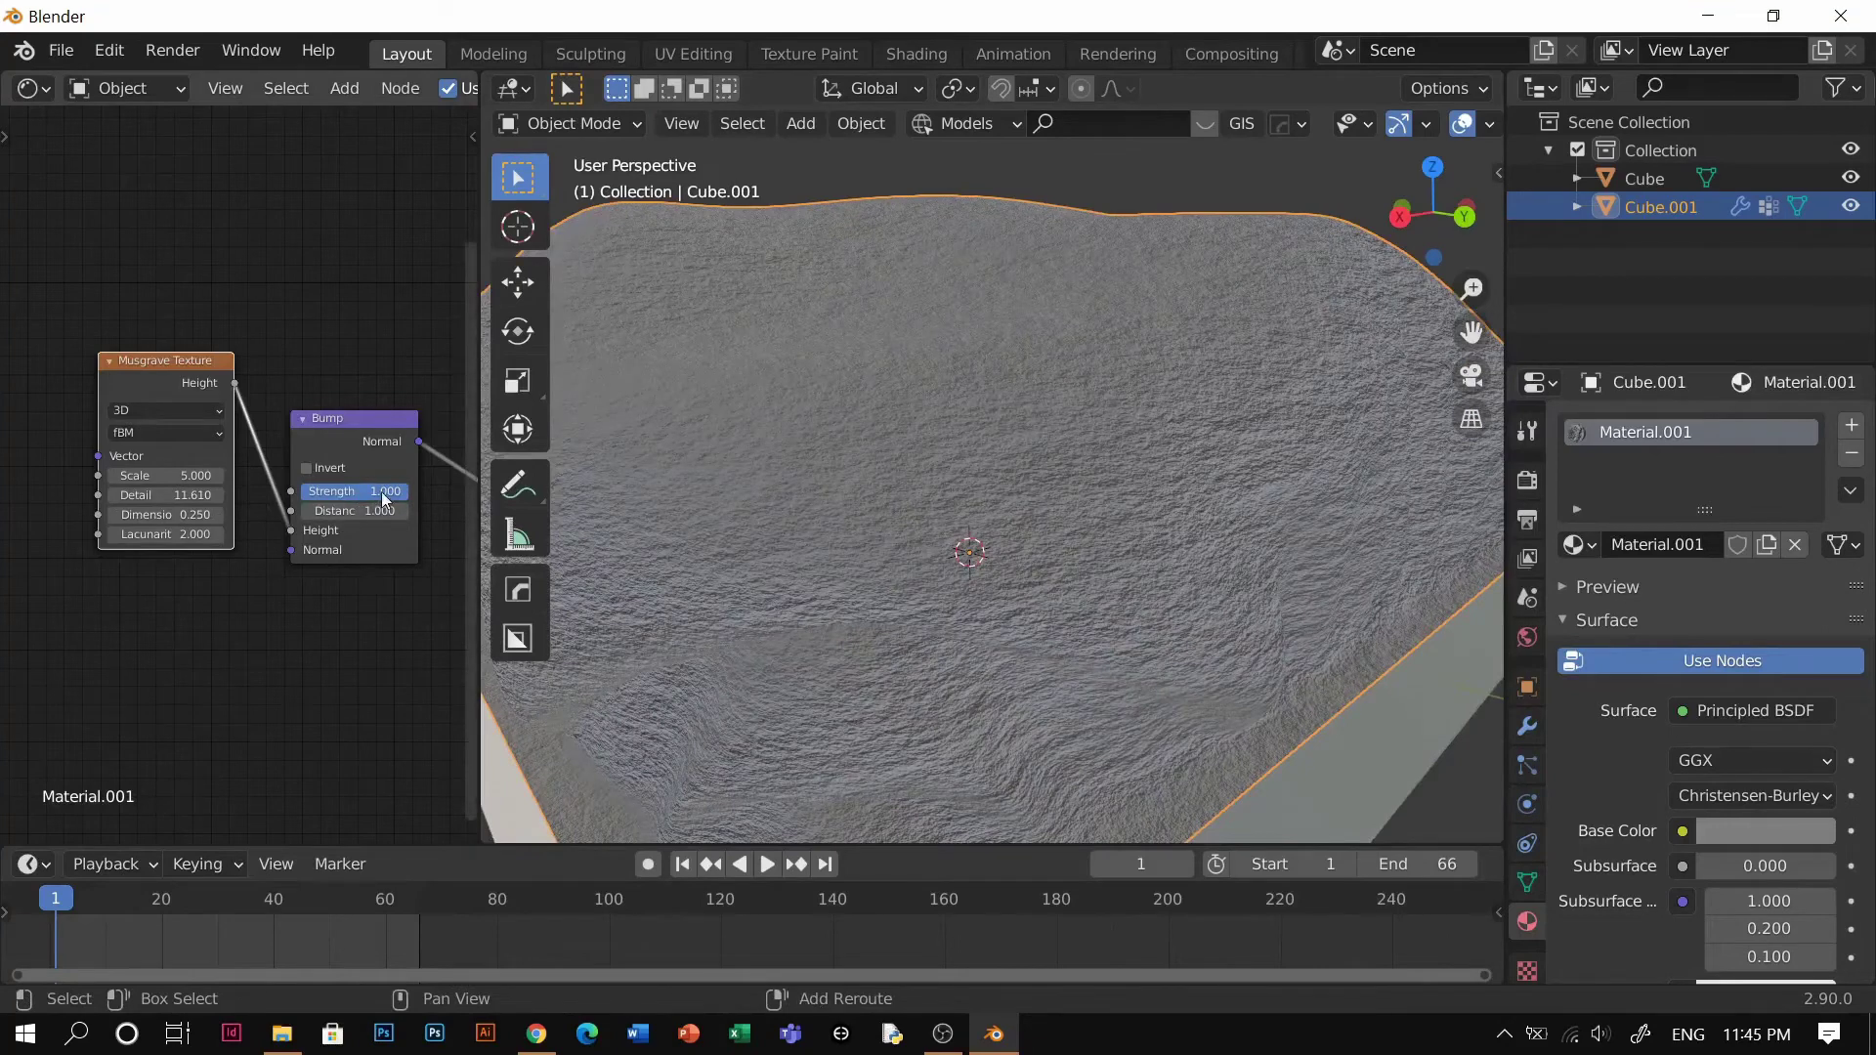
drag(383, 491, 322, 492)
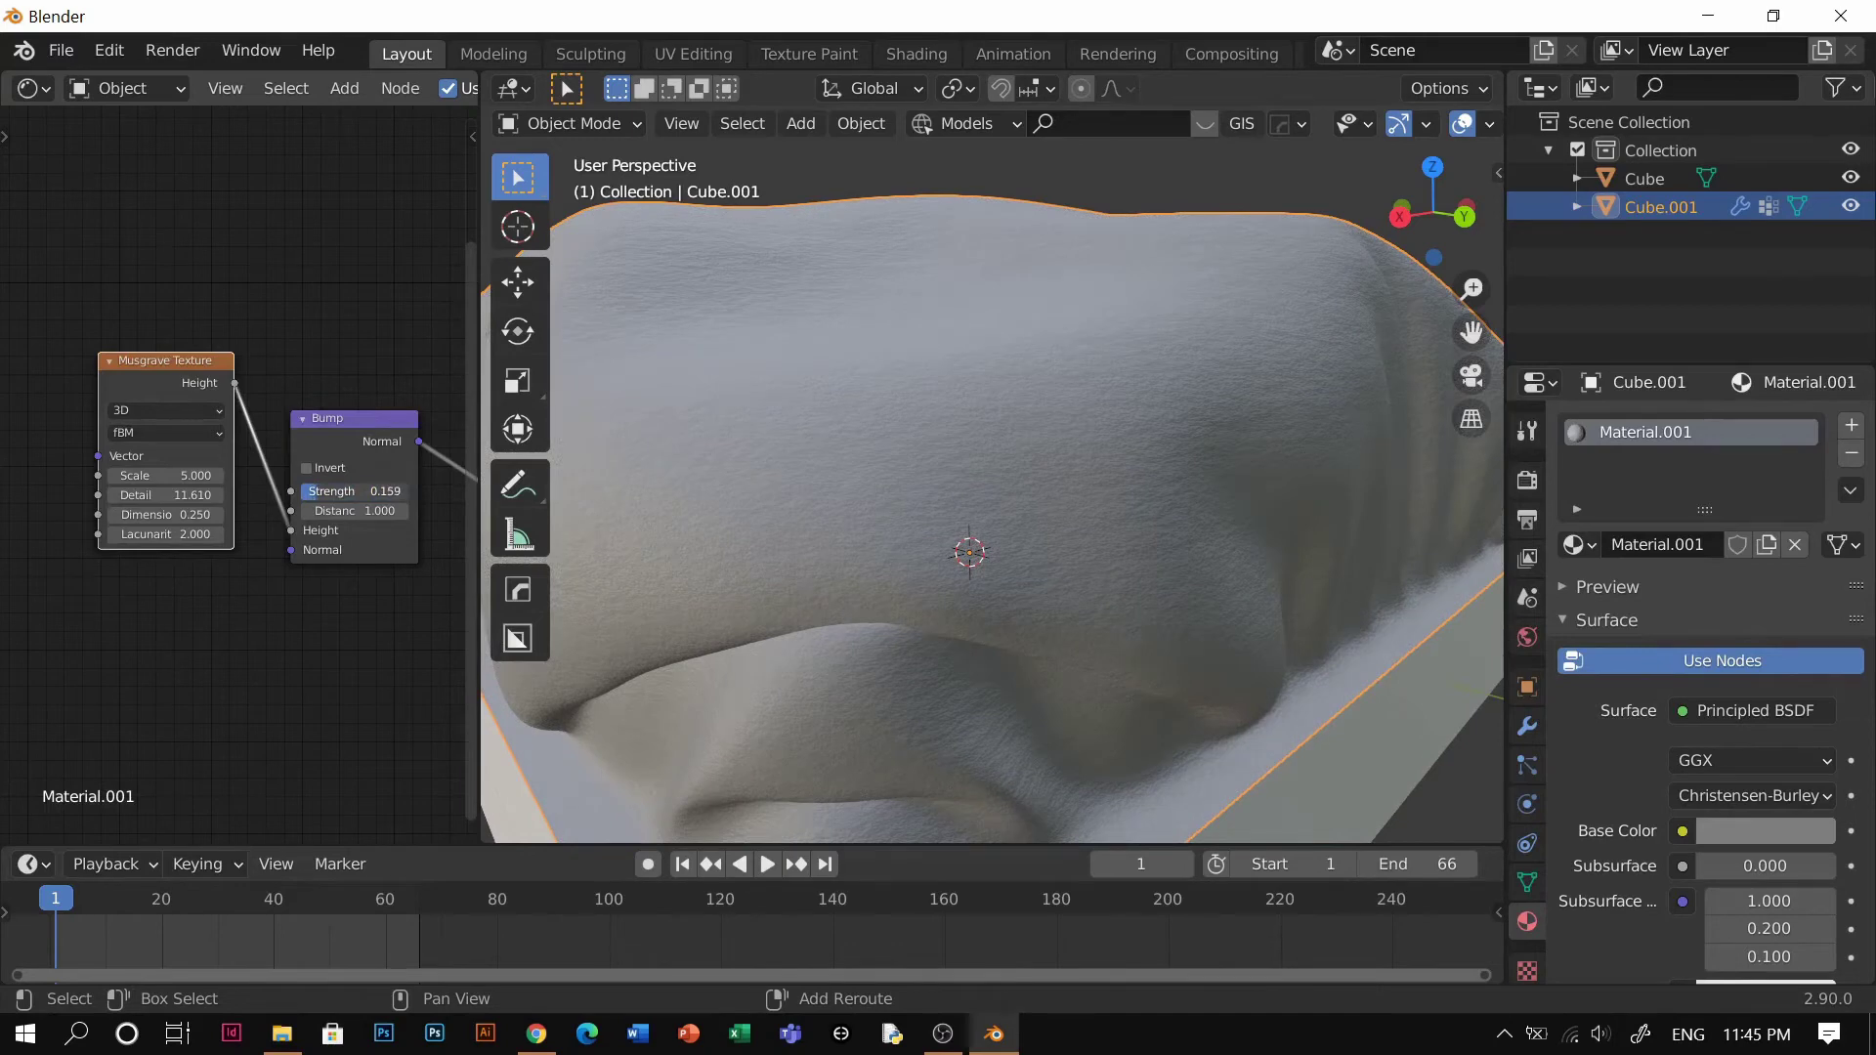
drag(318, 492, 317, 491)
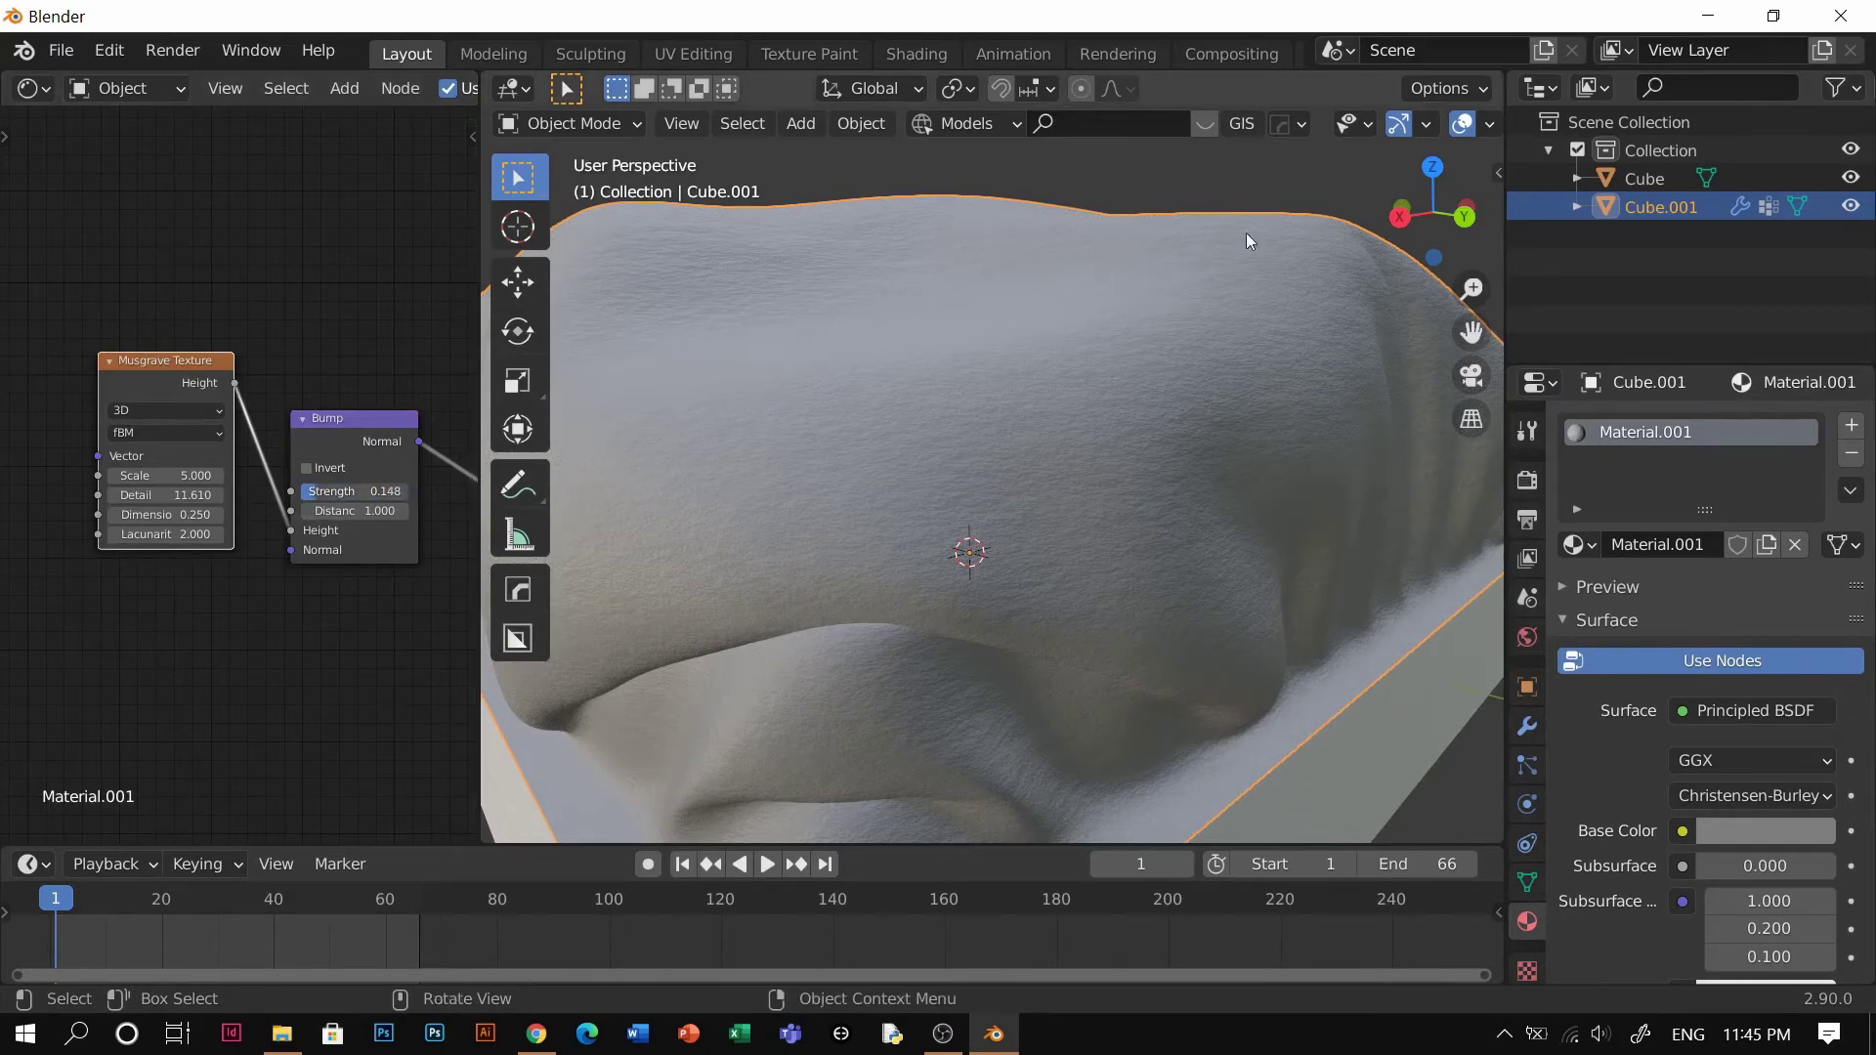
Deselect the cloth and inspect its bump texture from another angle
scroll(1232, 227, down, 2)
click(1164, 191)
middle_drag(1114, 374, 1201, 408)
scroll(1133, 419, up, 3)
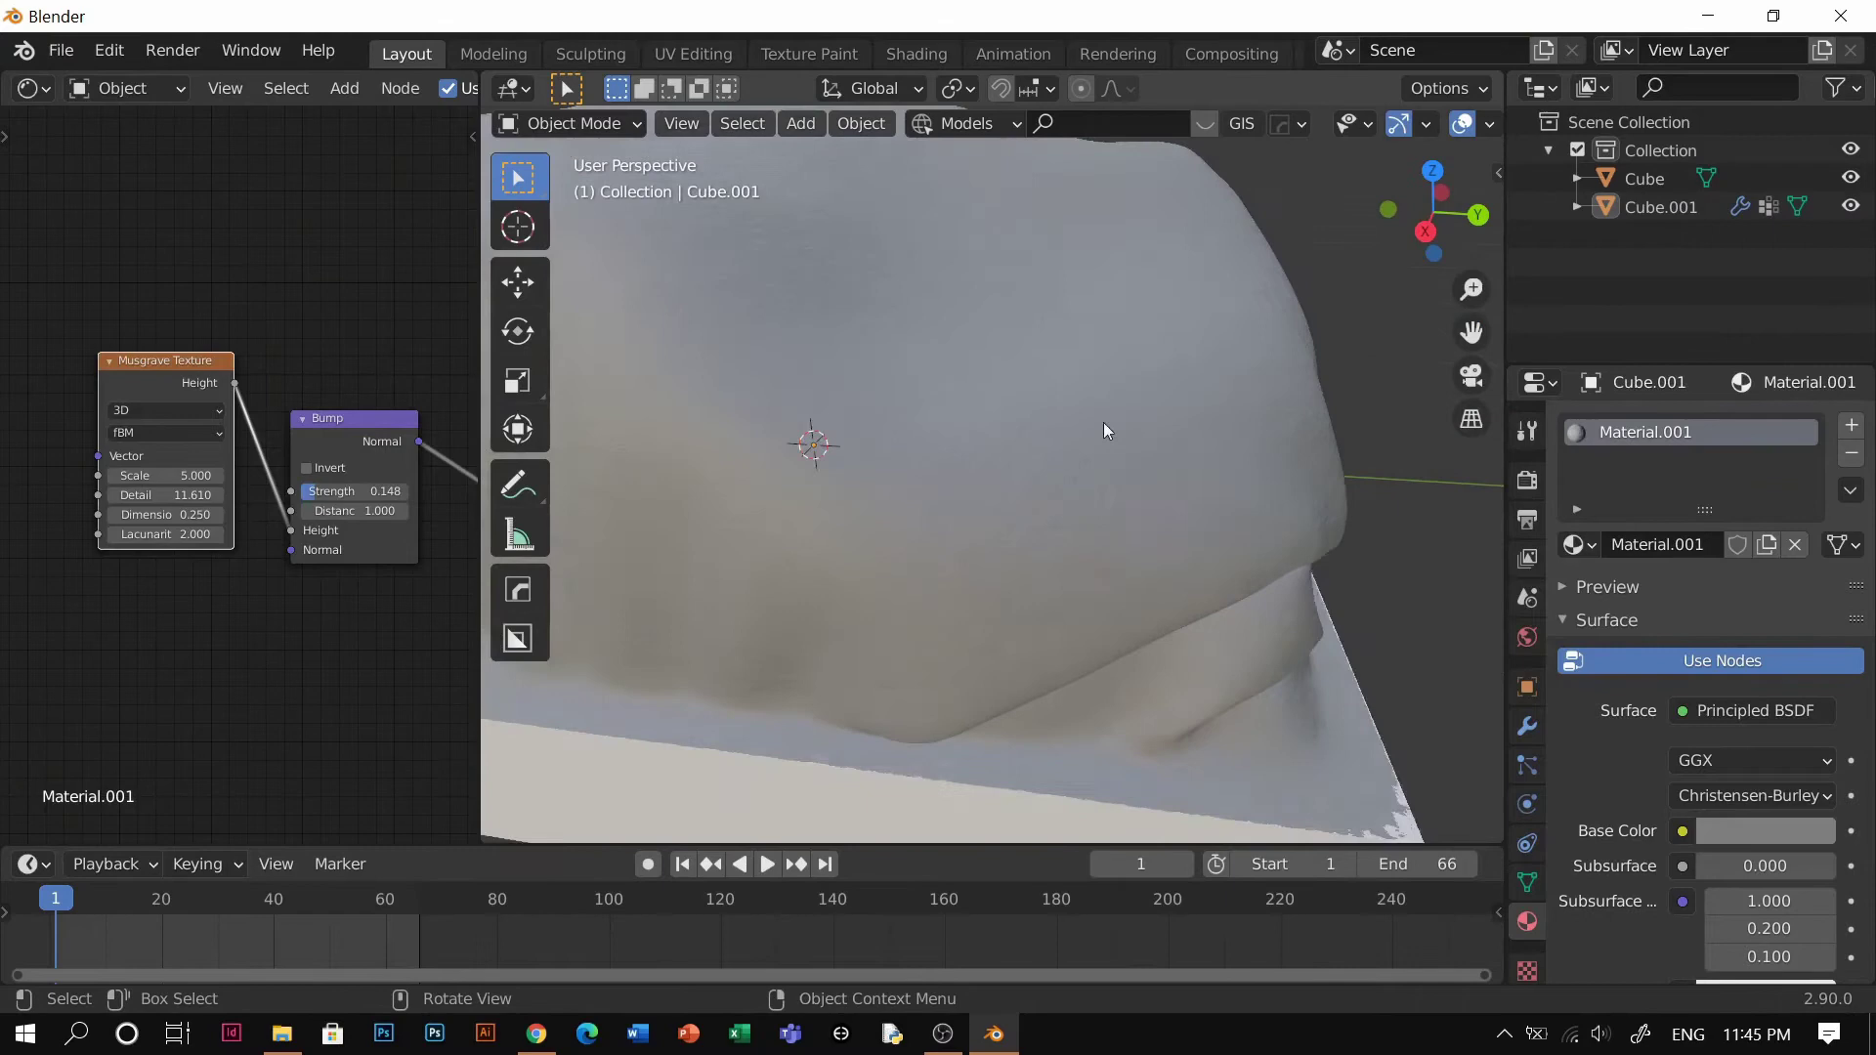
scroll(237, 490, down, 1)
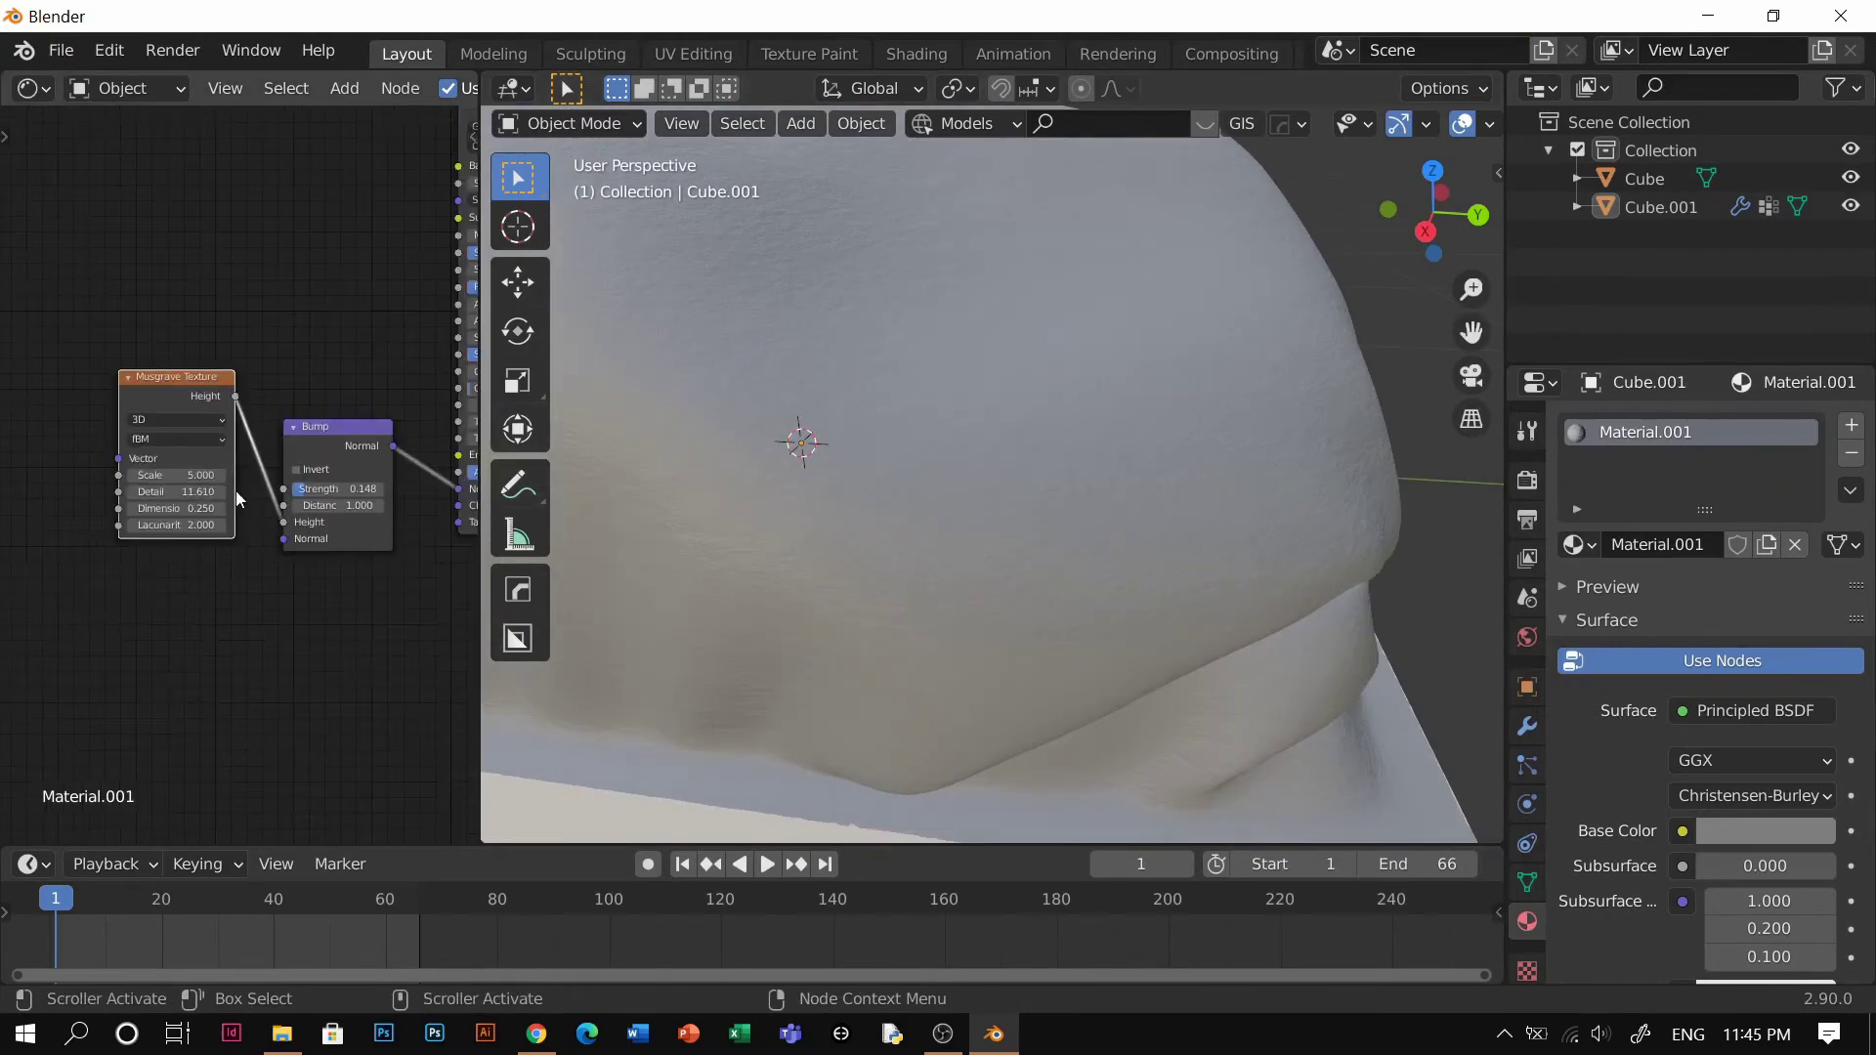
Add Texture Coordinate and Mapping nodes to the Musgrave Texture's Vector input
scroll(86, 517, down, 1)
middle_drag(84, 518, 291, 569)
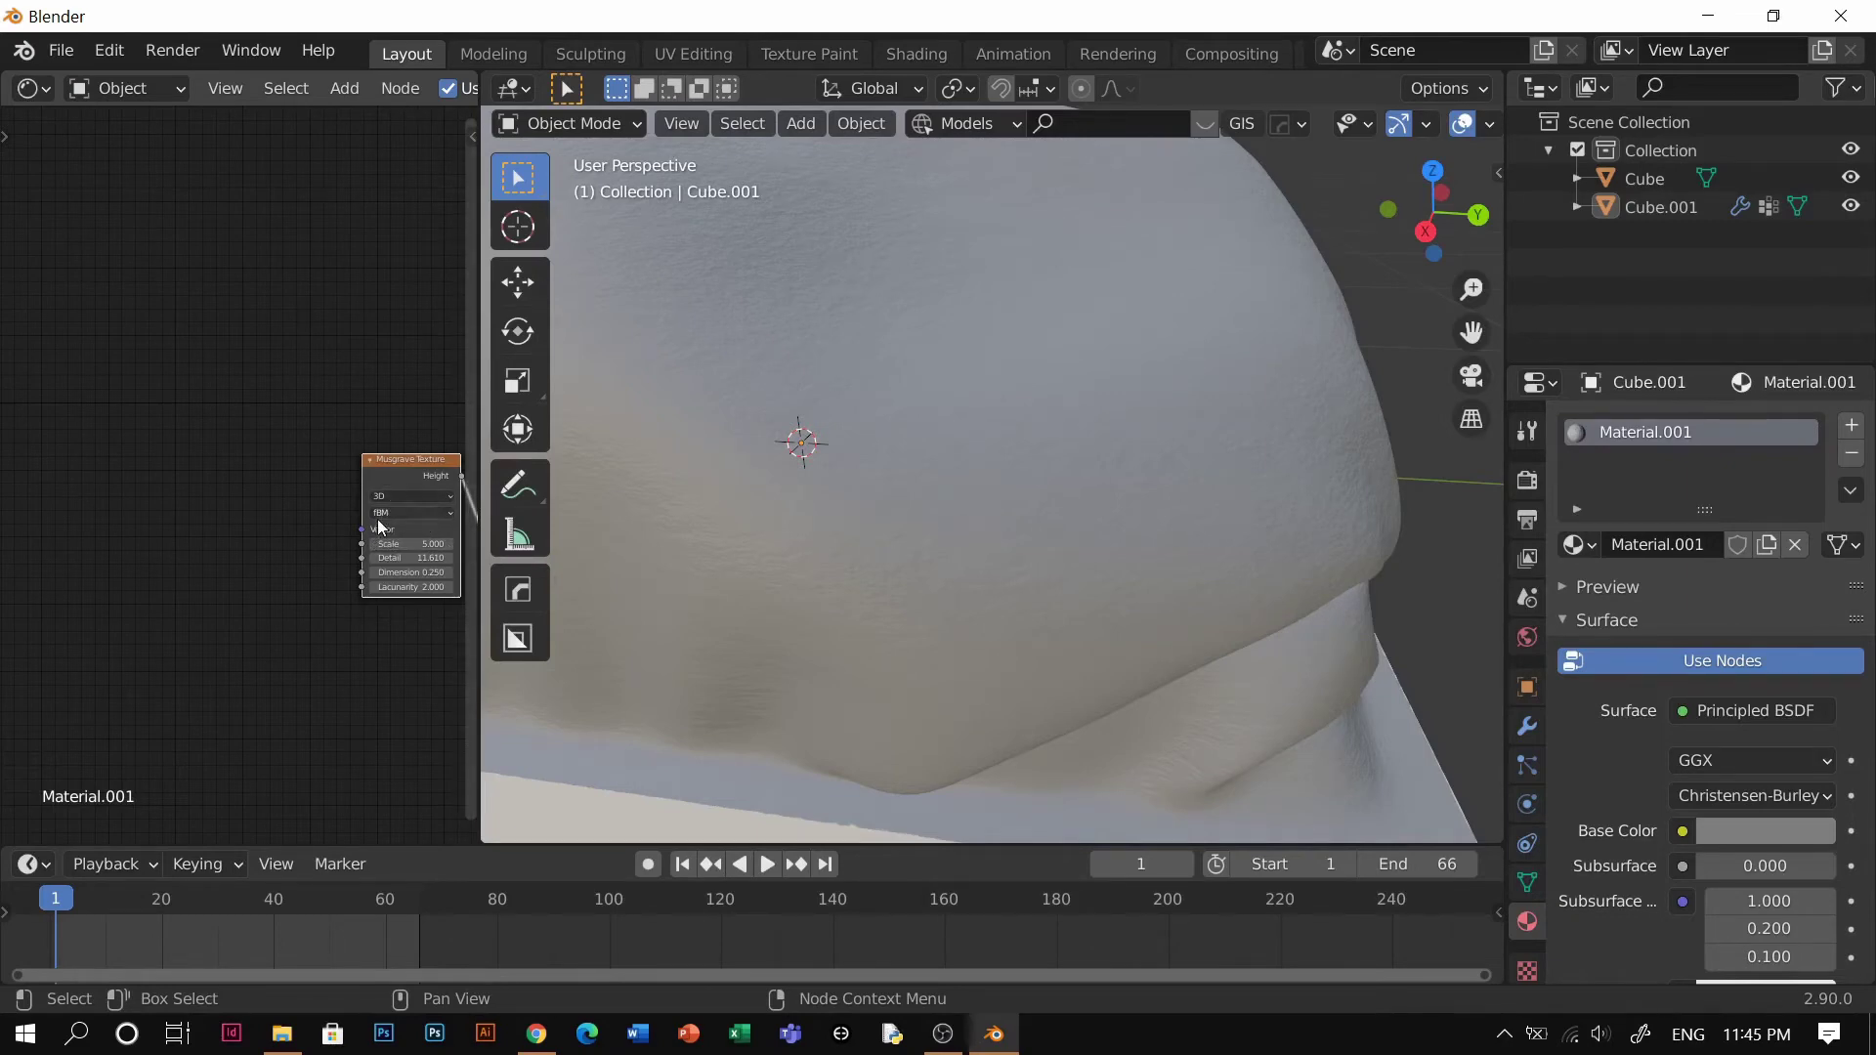
key(ctrl+t)
scroll(369, 541, down, 2)
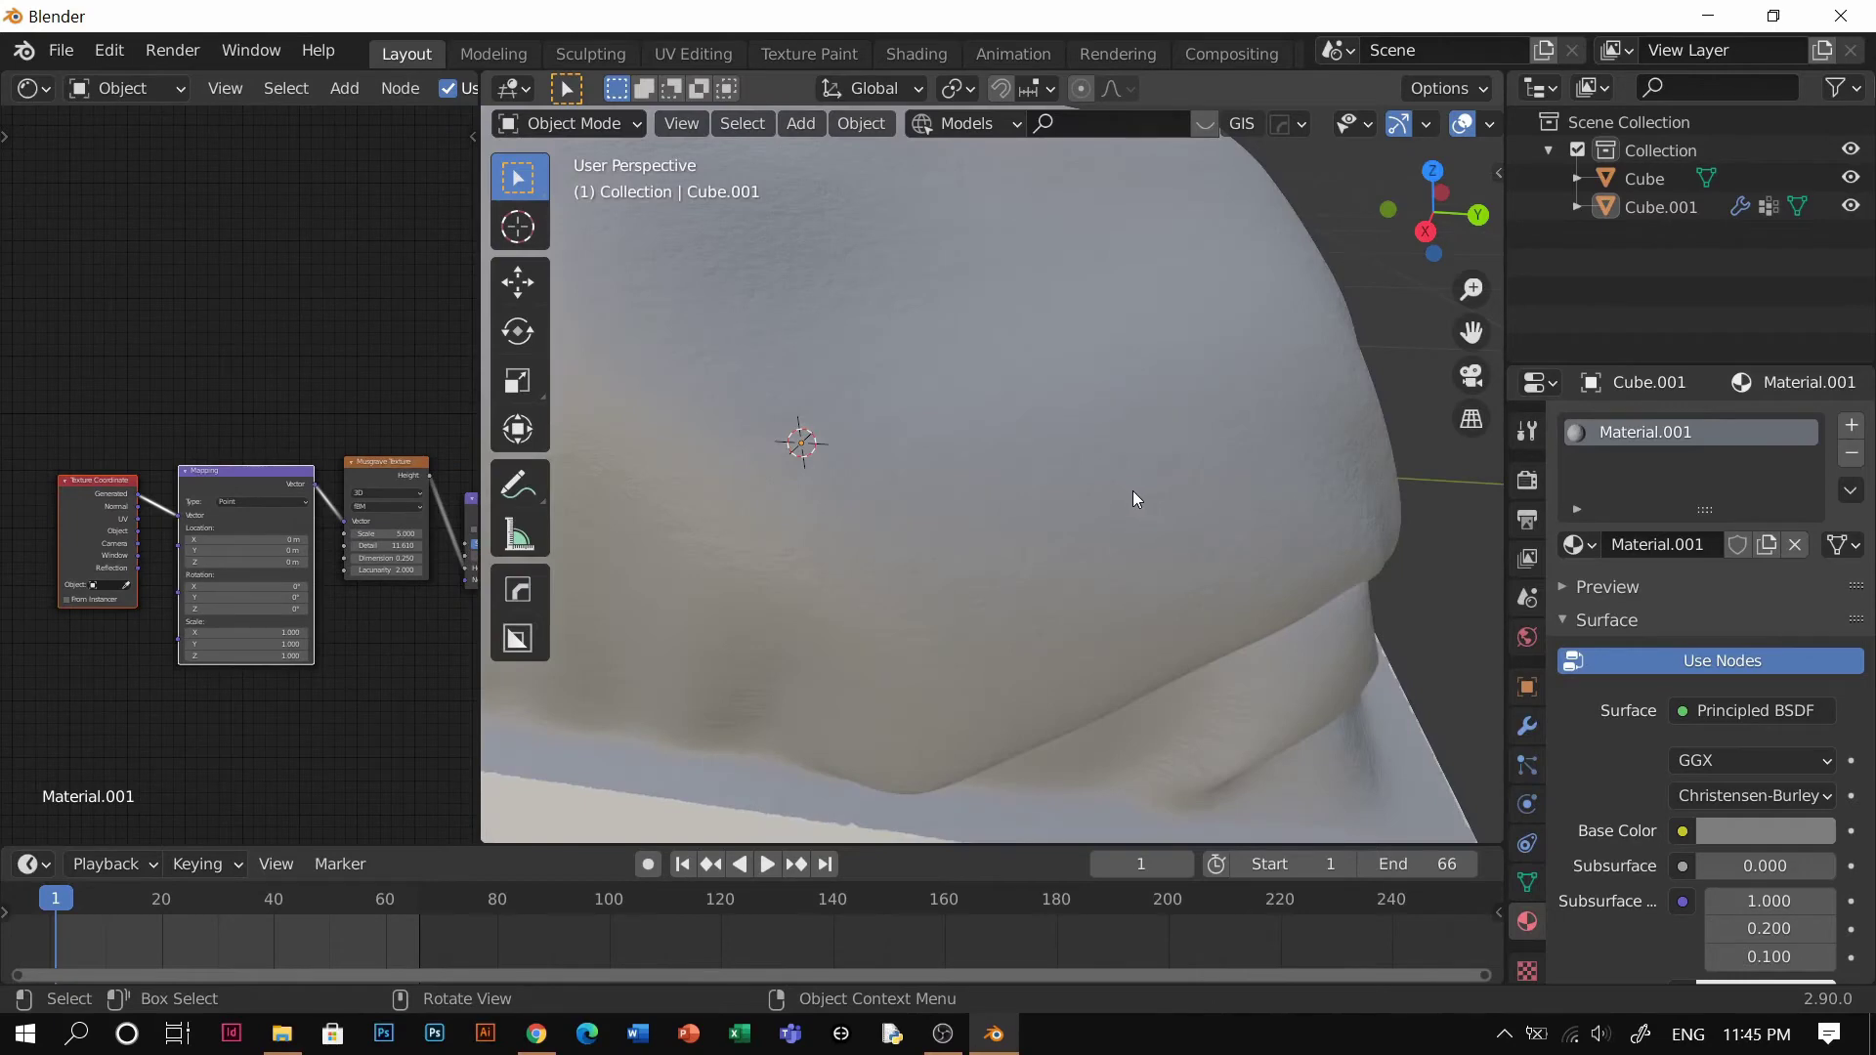
Shift the Texture Coordinate and Mapping nodes together, away from the Musgrave Texture node
mouse_move(1134, 490)
middle_down()
mouse_move(1005, 472)
mouse_move(344, 552)
middle_up()
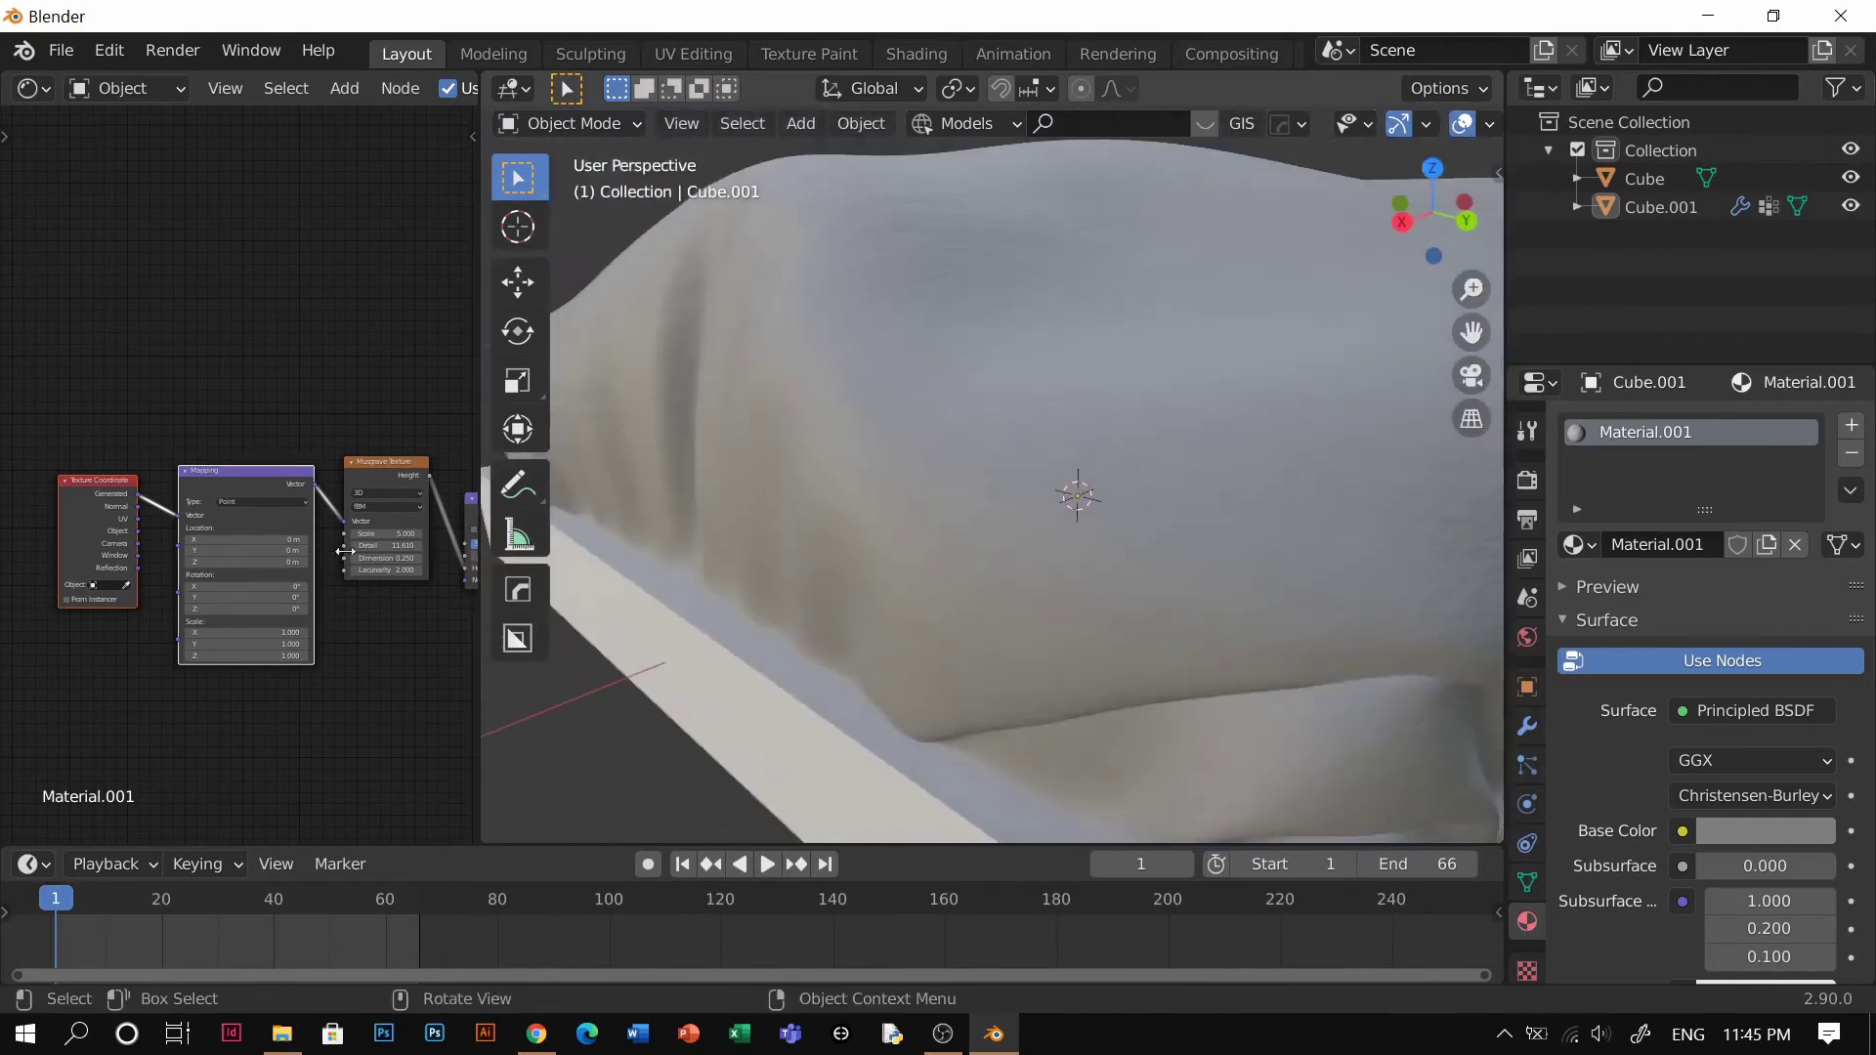
scroll(293, 478, up, 3)
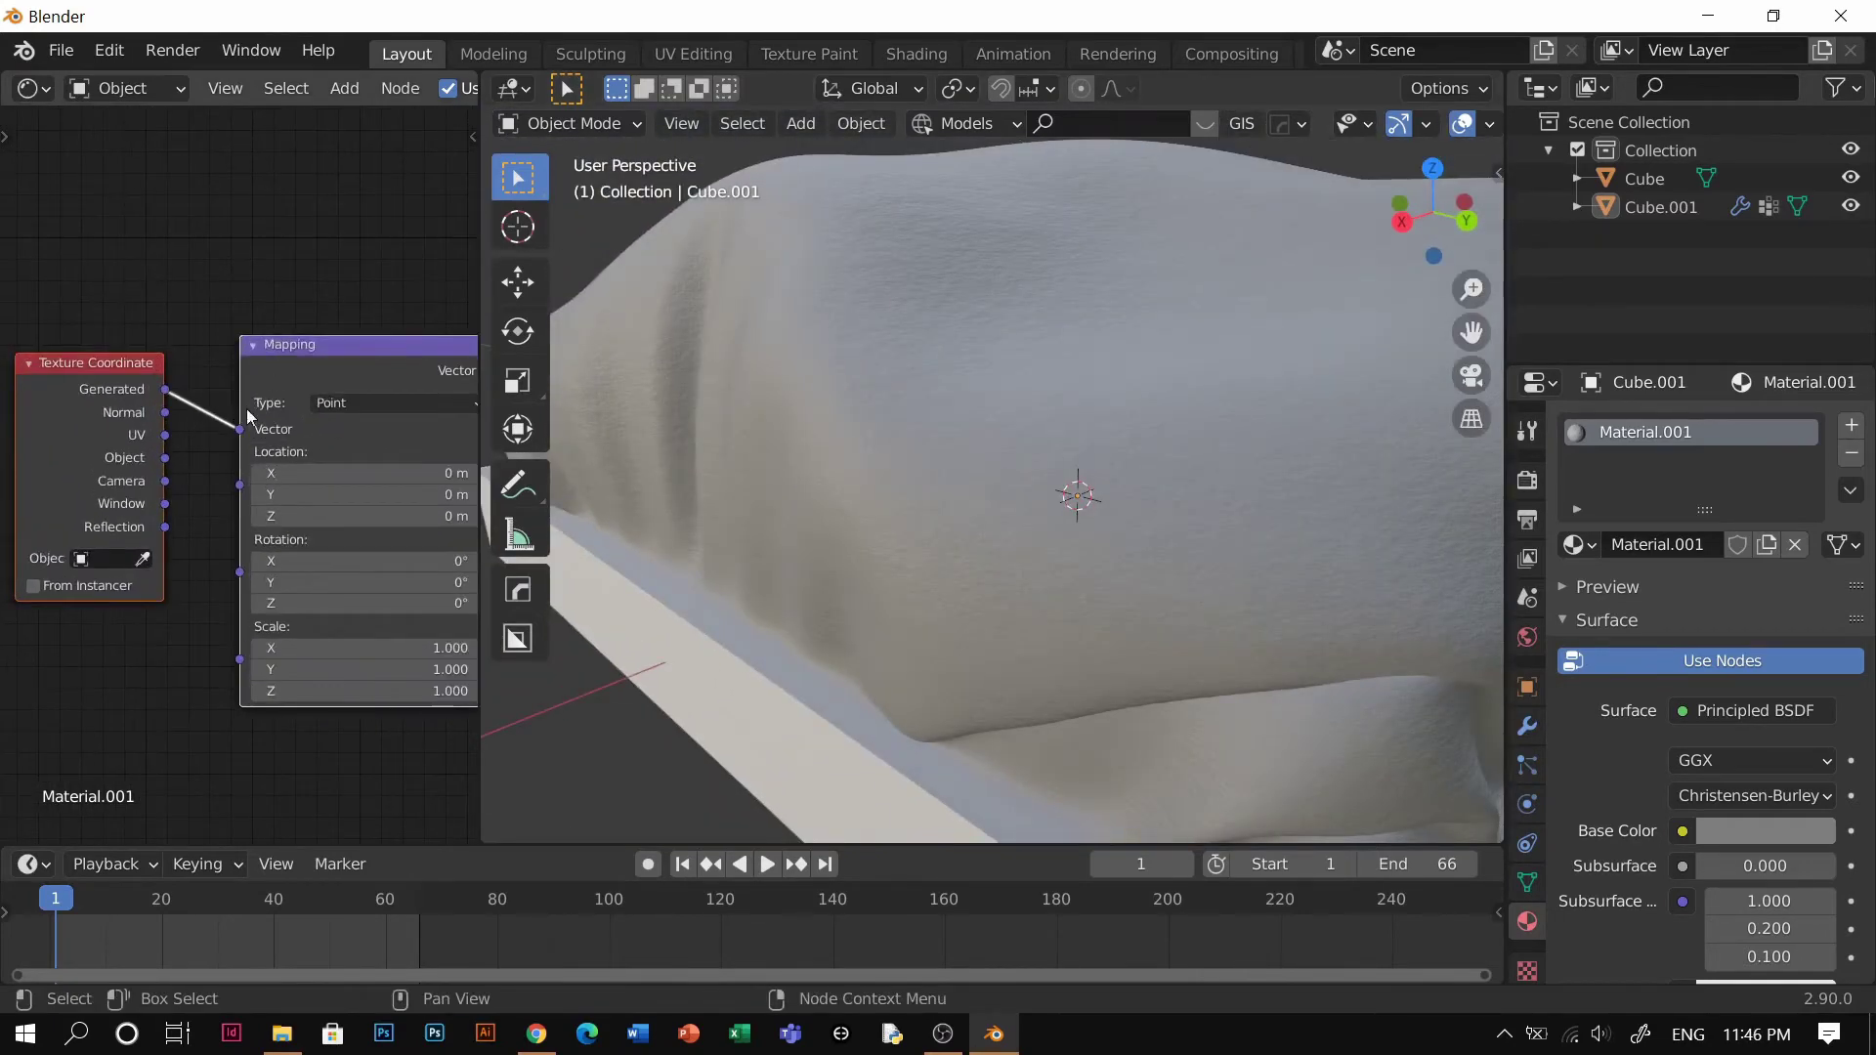
scroll(247, 417, down, 2)
middle_drag(247, 420, 270, 519)
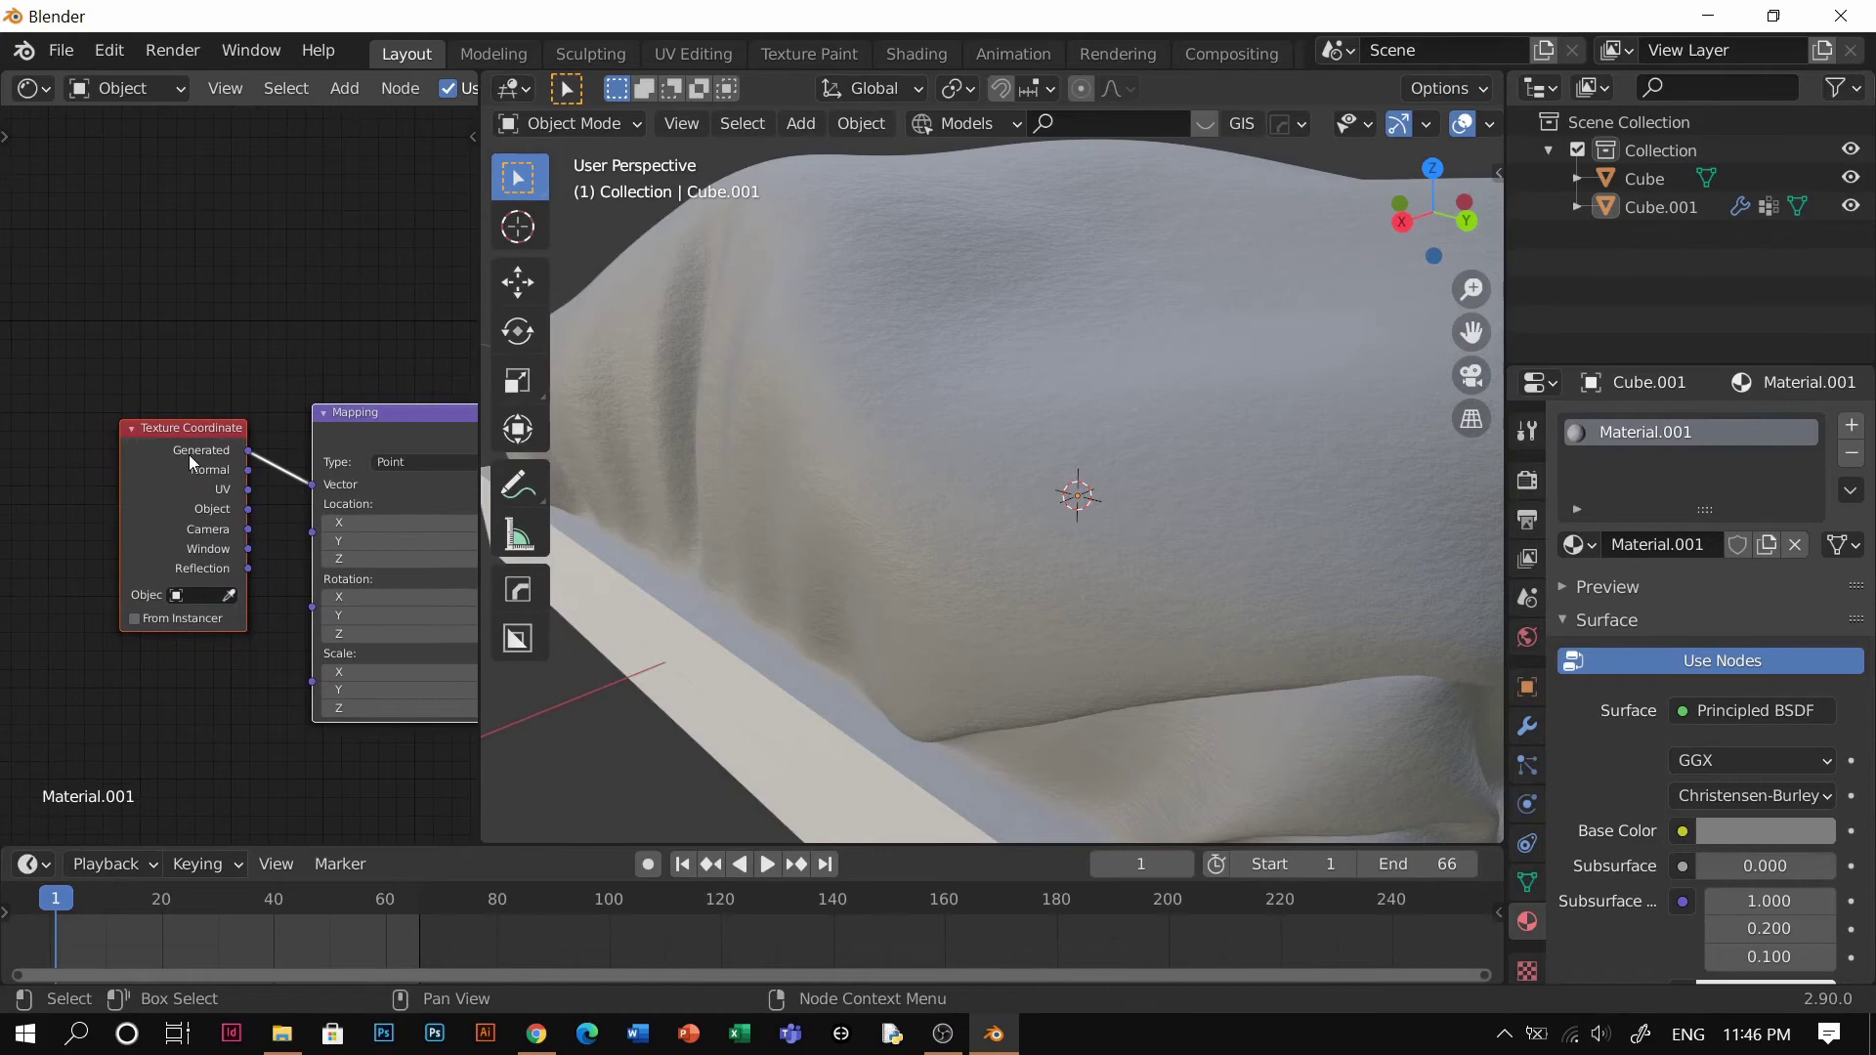
click(189, 456)
scroll(190, 420, down, 3)
drag(168, 368, 396, 523)
key(g)
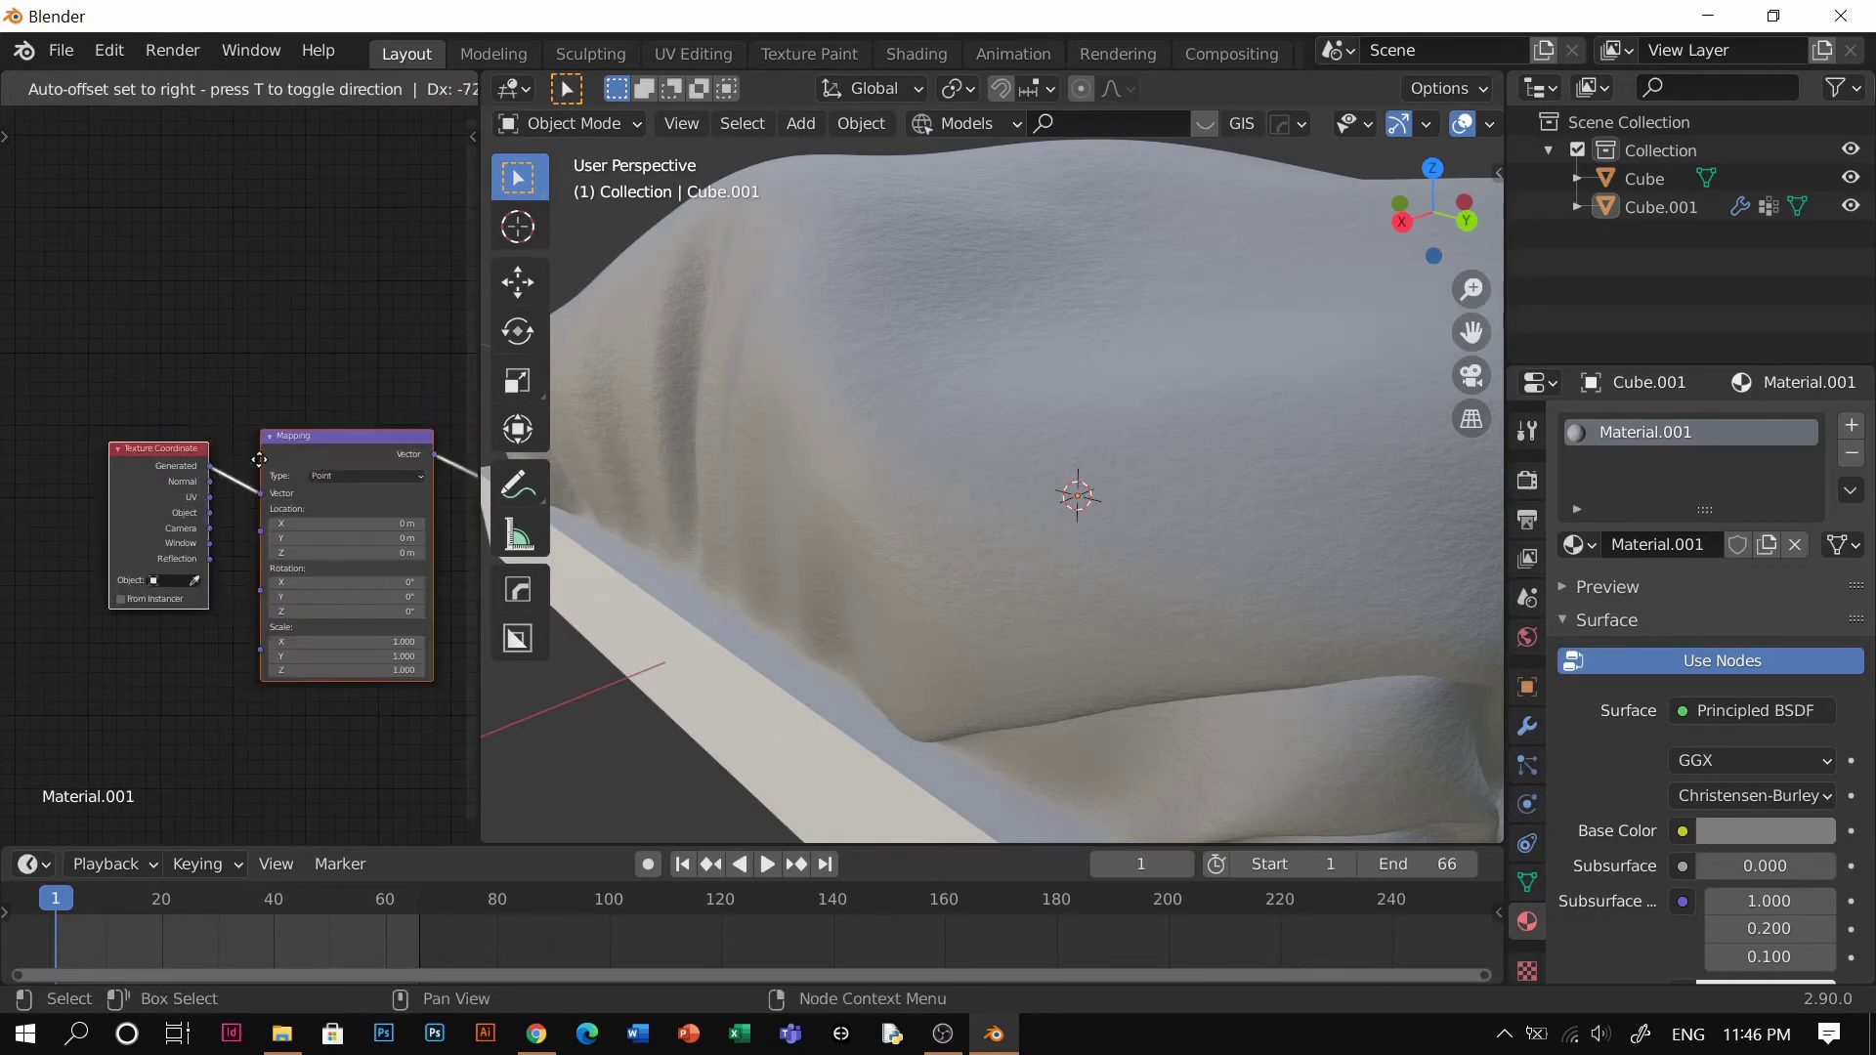
click(239, 446)
Move the Texture Coordinate node away from the Mapping node to make room for another node between them
click(313, 348)
click(133, 496)
key(g)
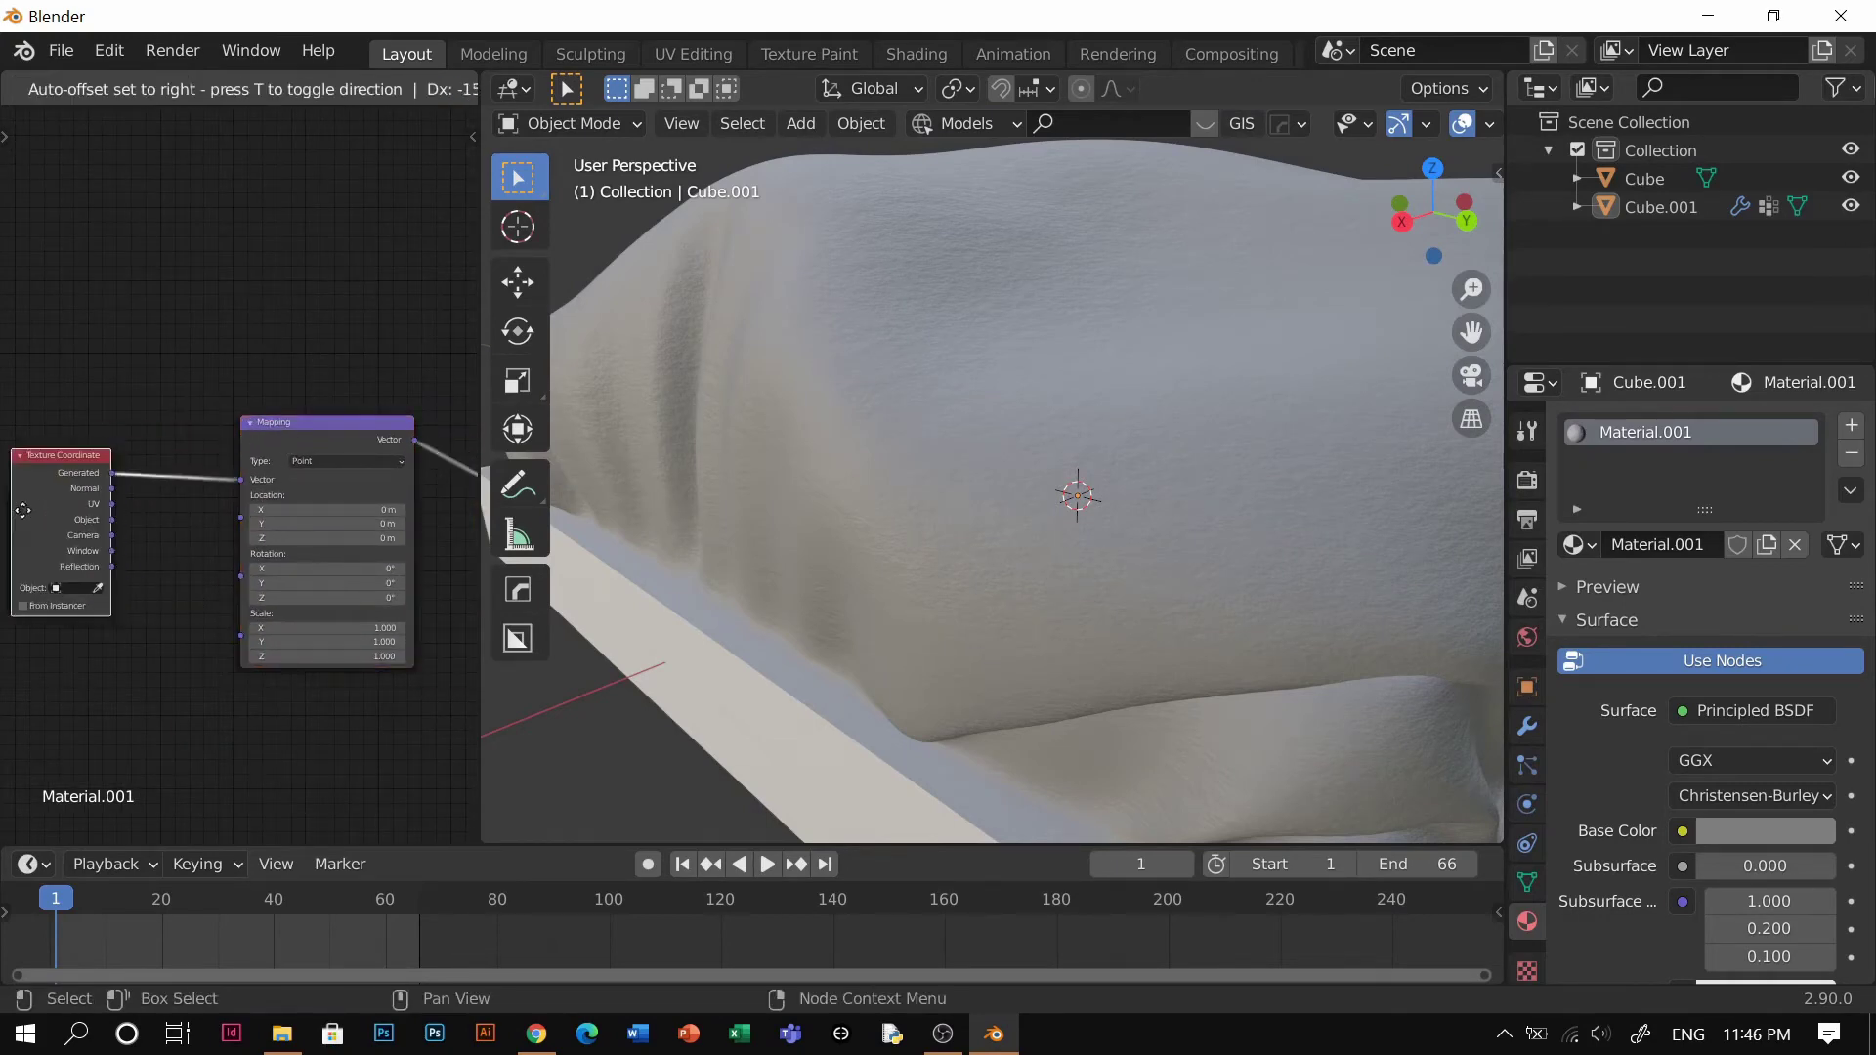
click(444, 502)
click(198, 418)
middle_drag(80, 608, 167, 585)
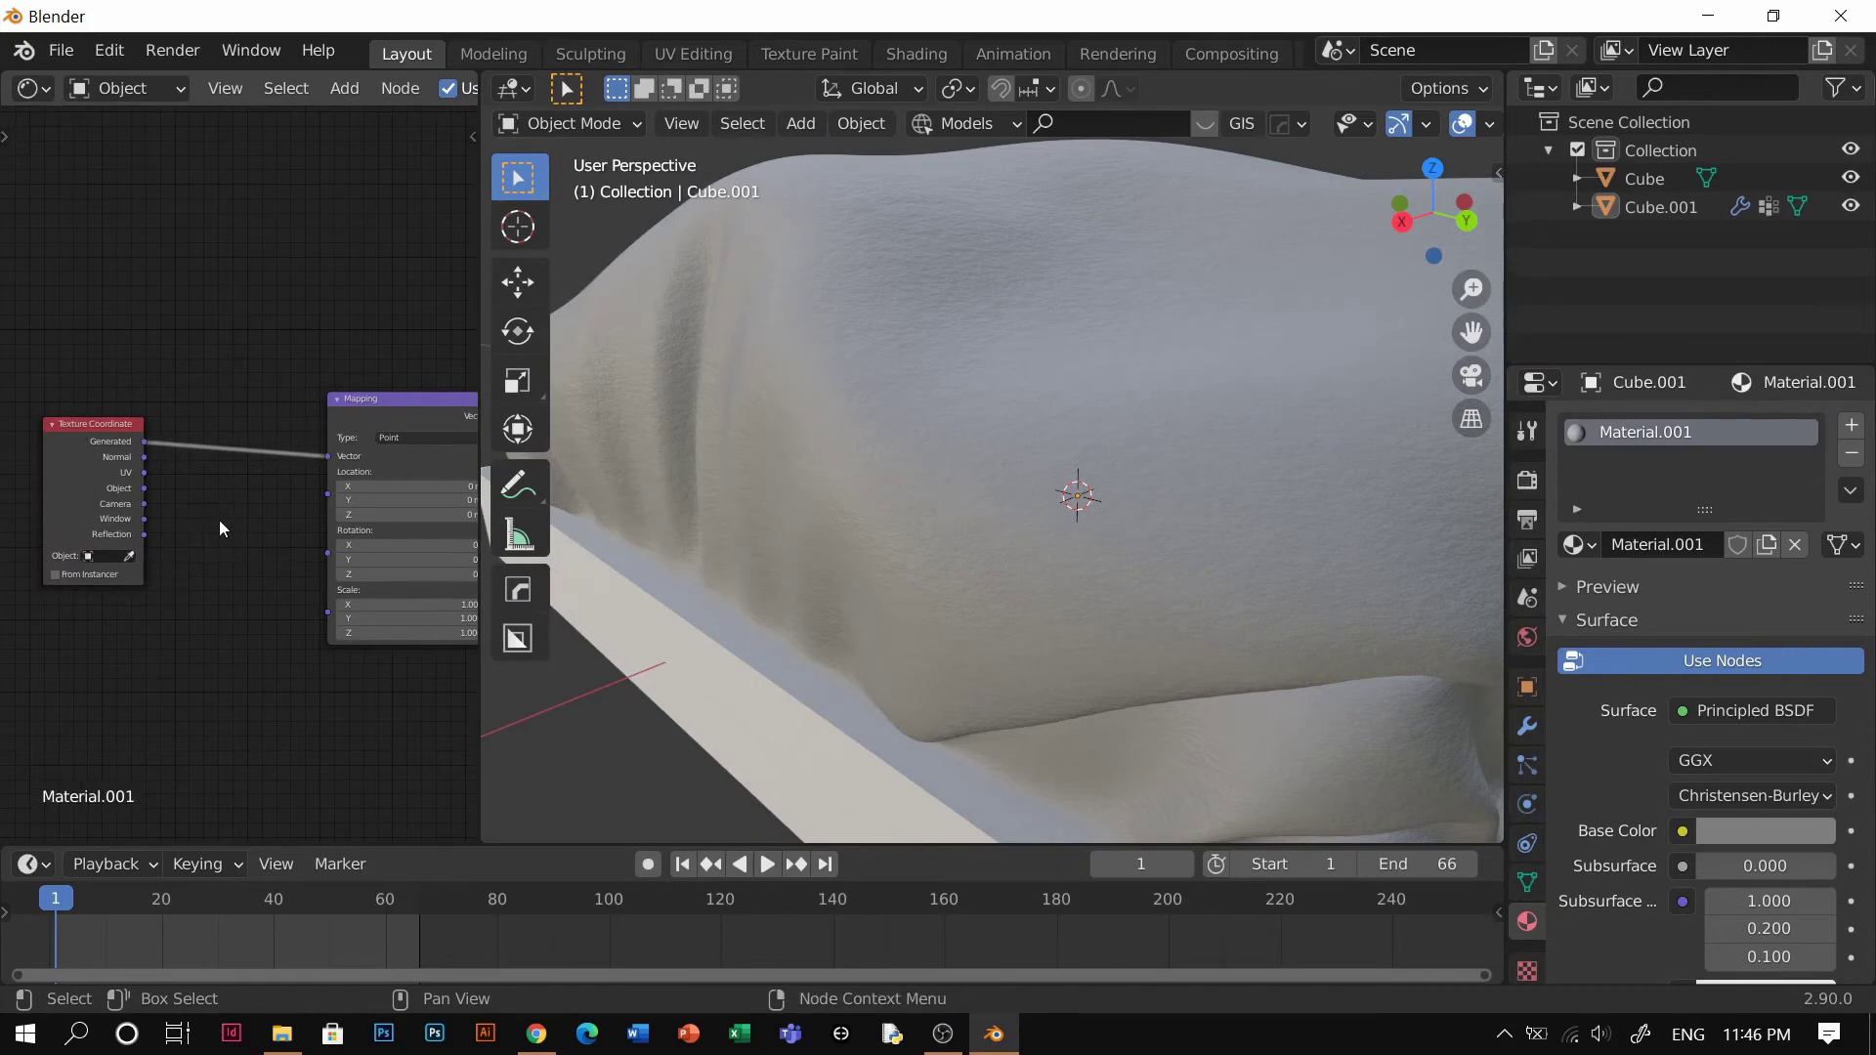
Insert a Voronoi Texture node into the link between the Texture Coordinate and Mapping nodes
key(shift+a)
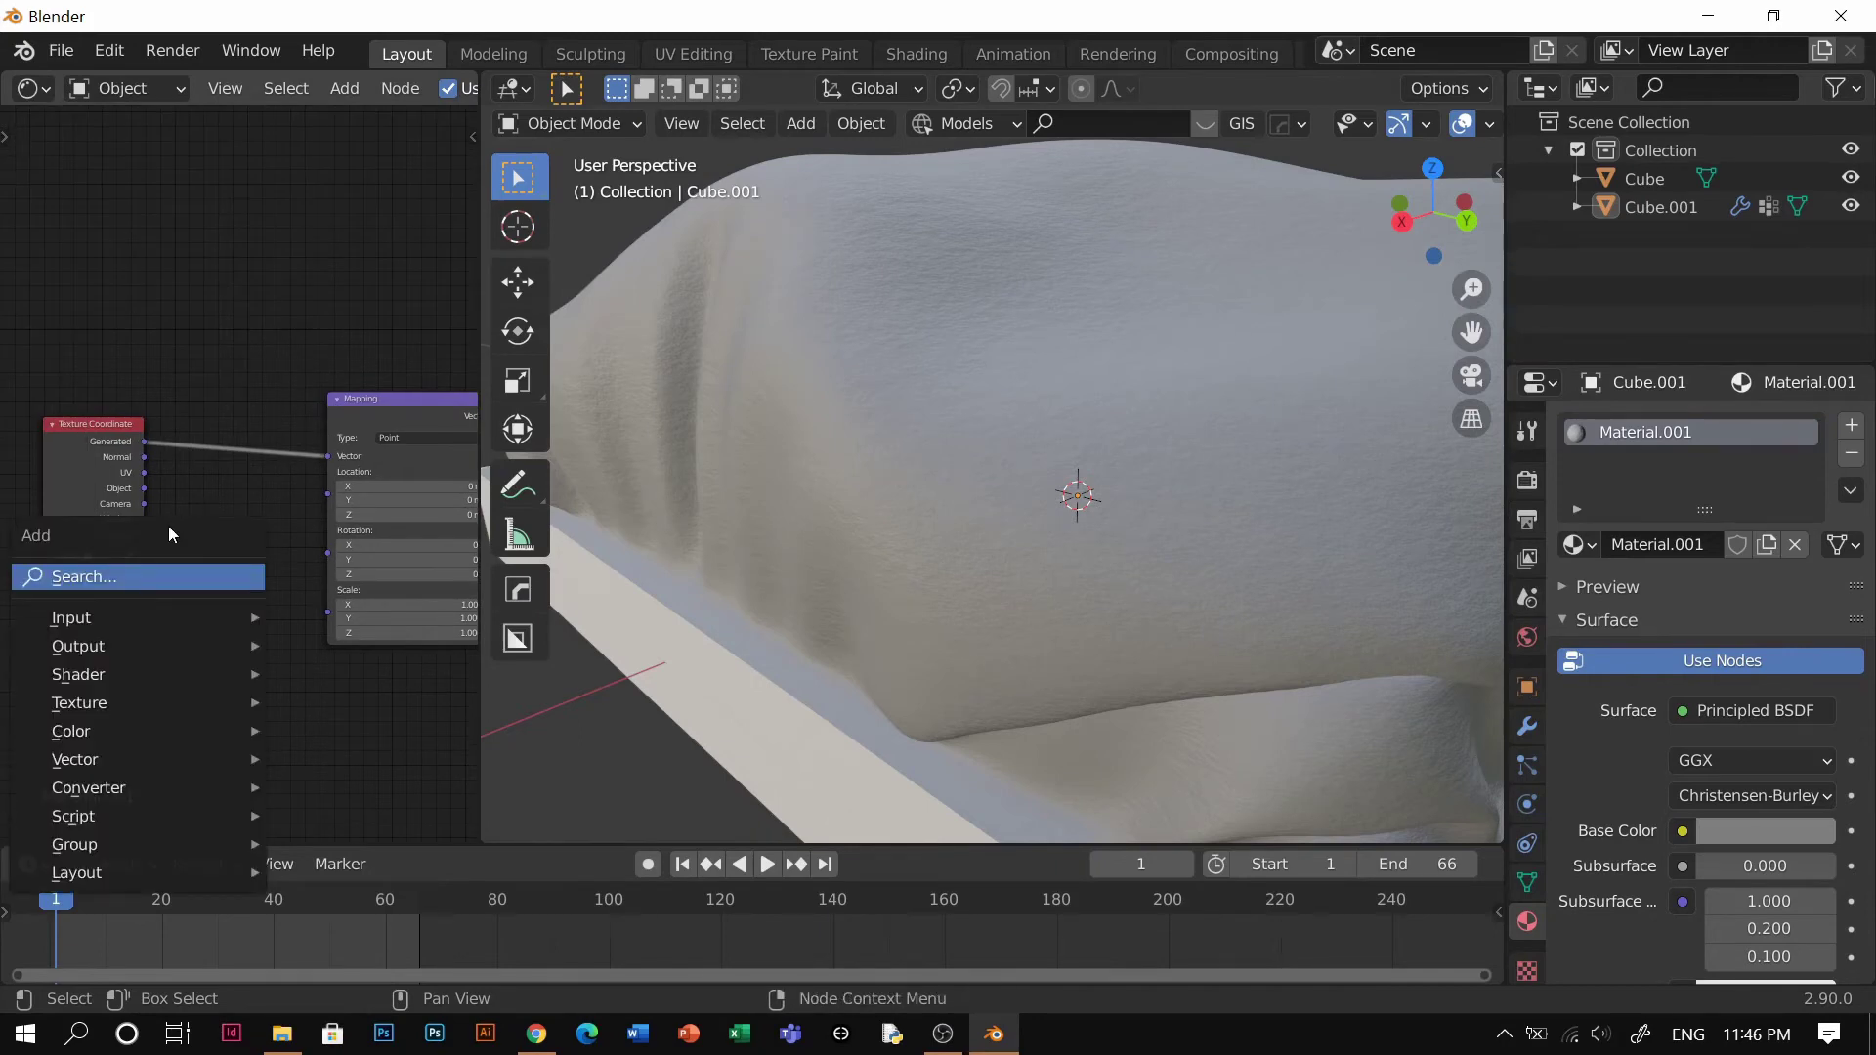
click(137, 583)
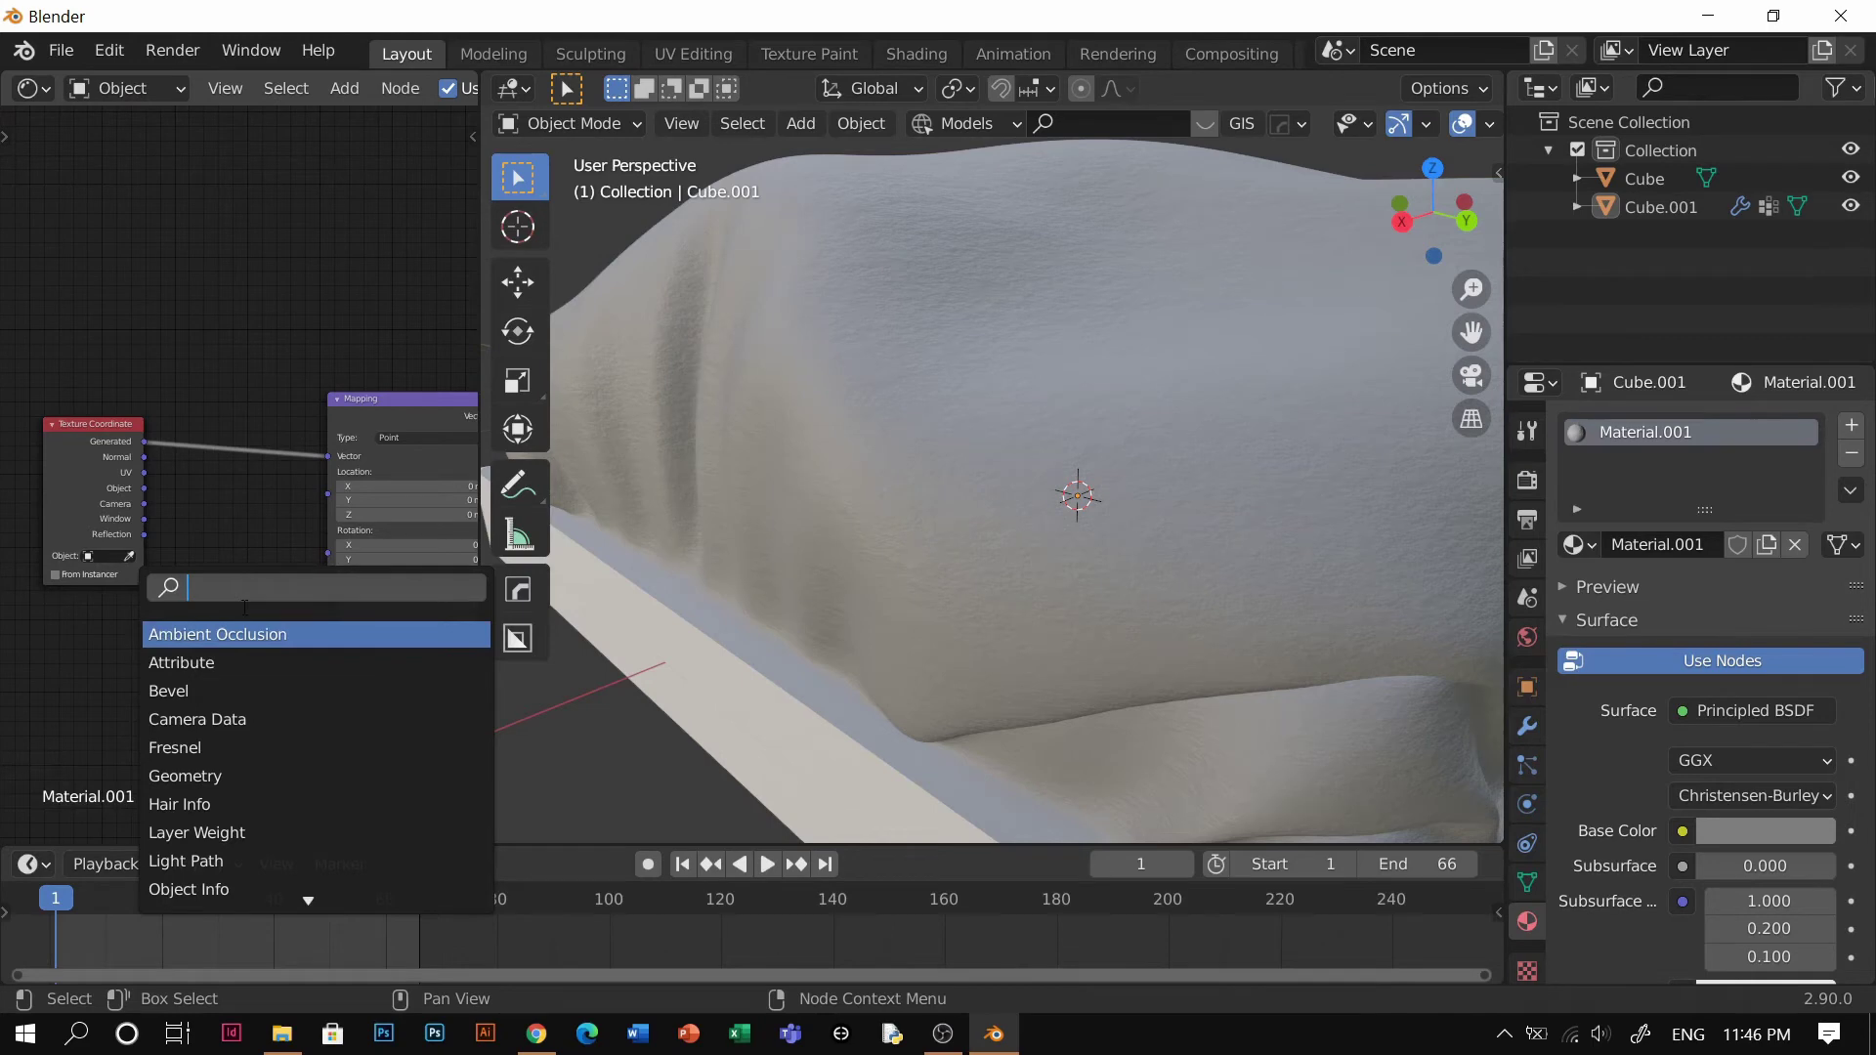
text(vor)
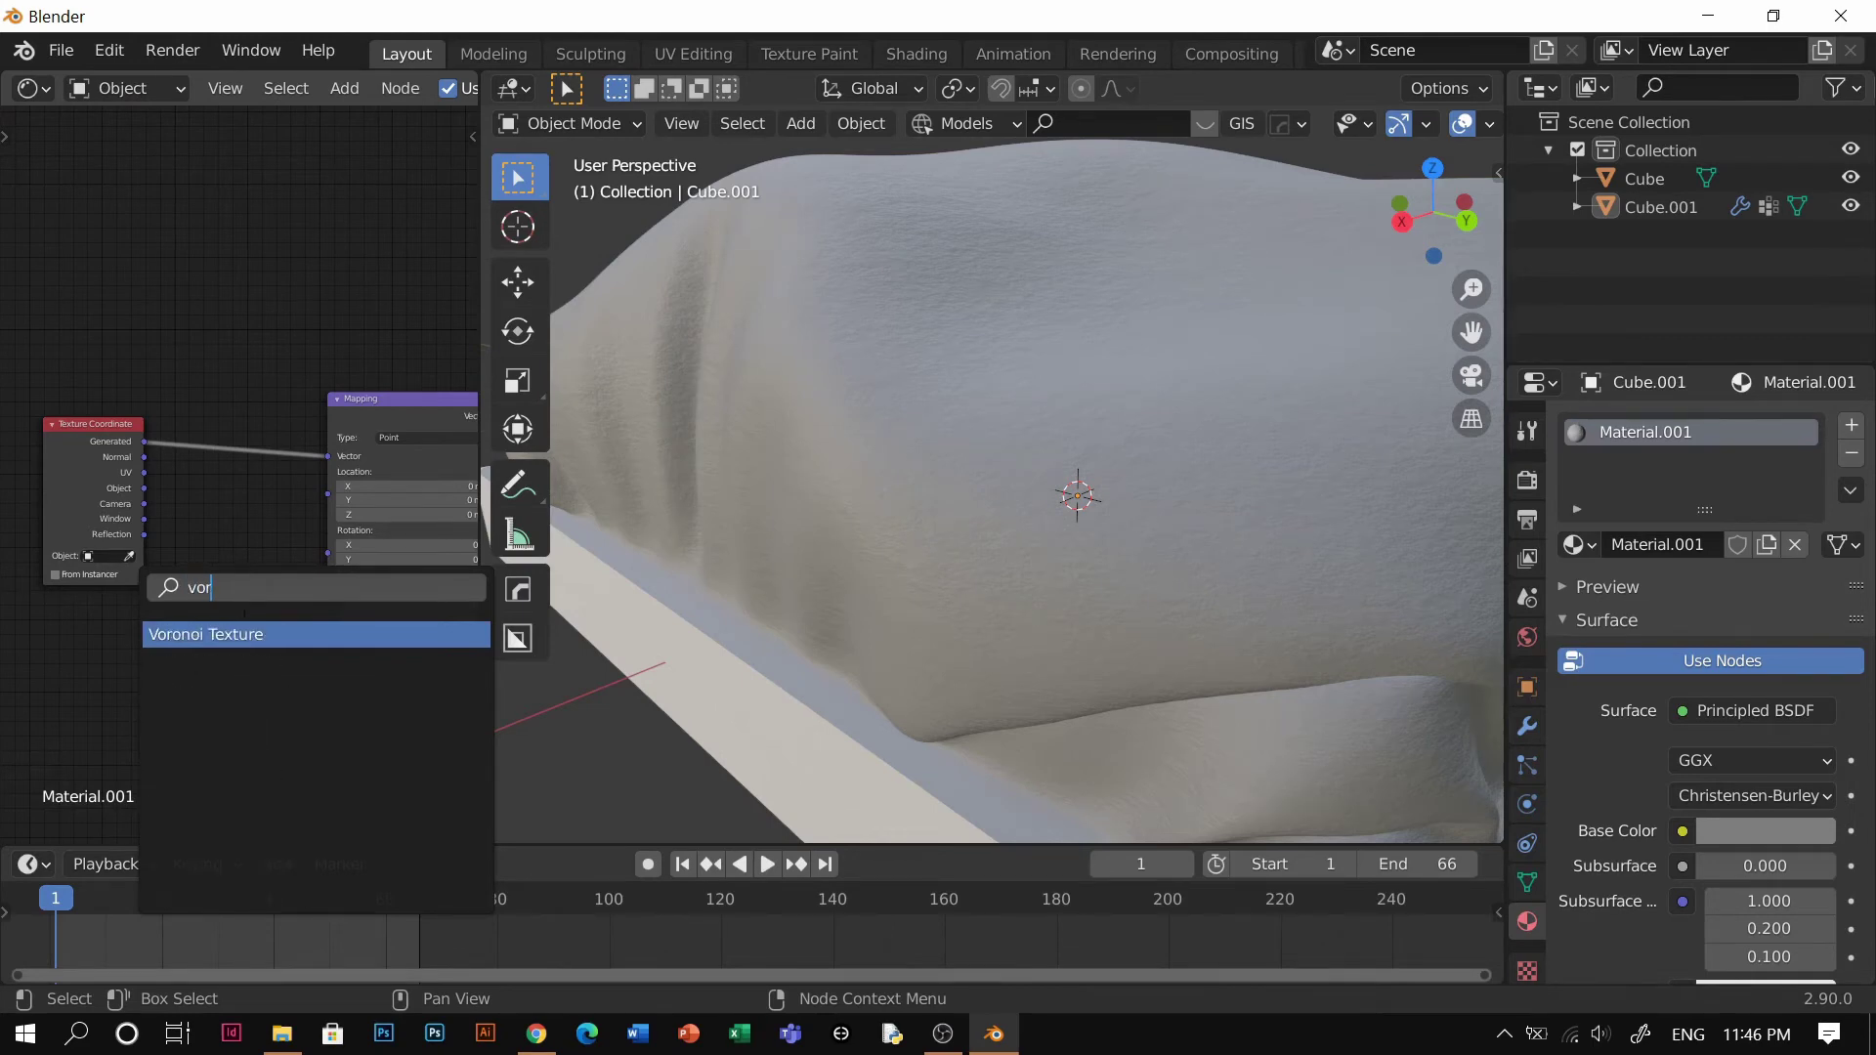
click(250, 634)
click(244, 496)
middle_drag(262, 508, 159, 555)
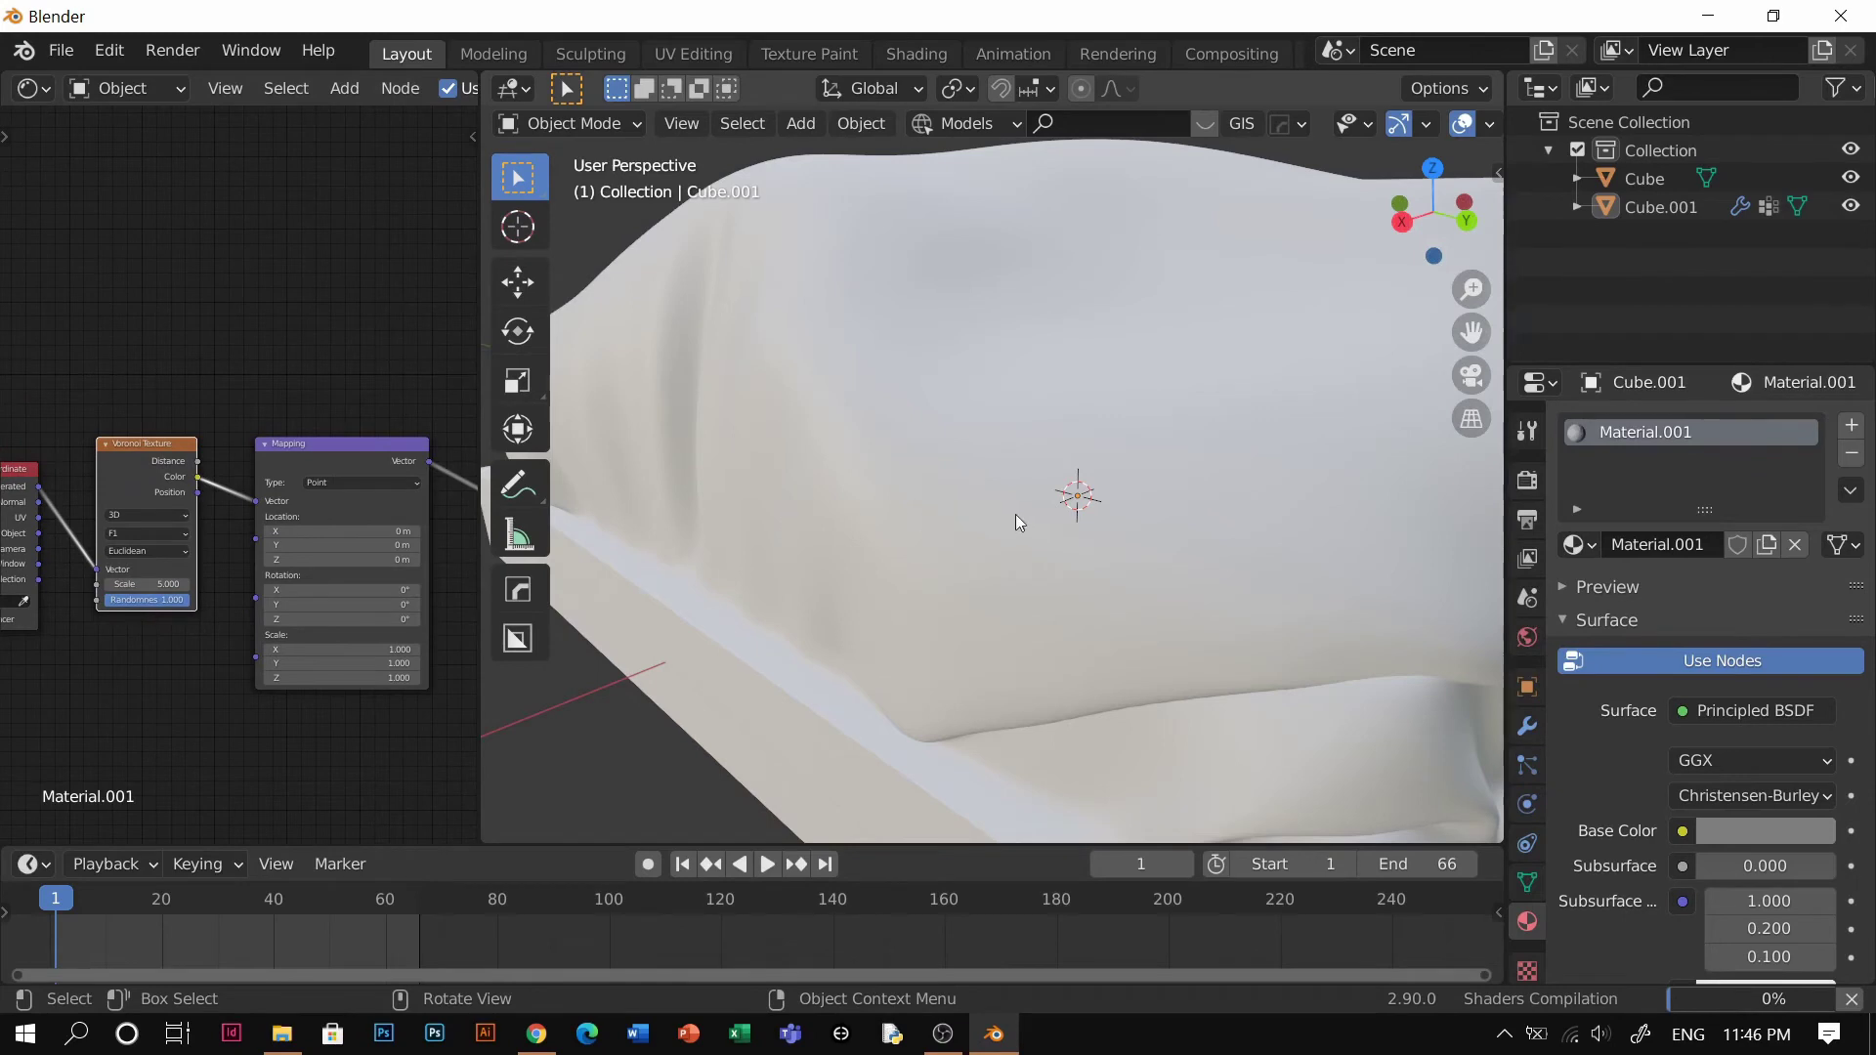
mouse_move(887, 606)
middle_down()
mouse_move(1037, 522)
mouse_move(924, 576)
mouse_move(991, 557)
mouse_move(910, 453)
mouse_move(1138, 549)
mouse_move(941, 455)
mouse_move(1028, 528)
middle_up()
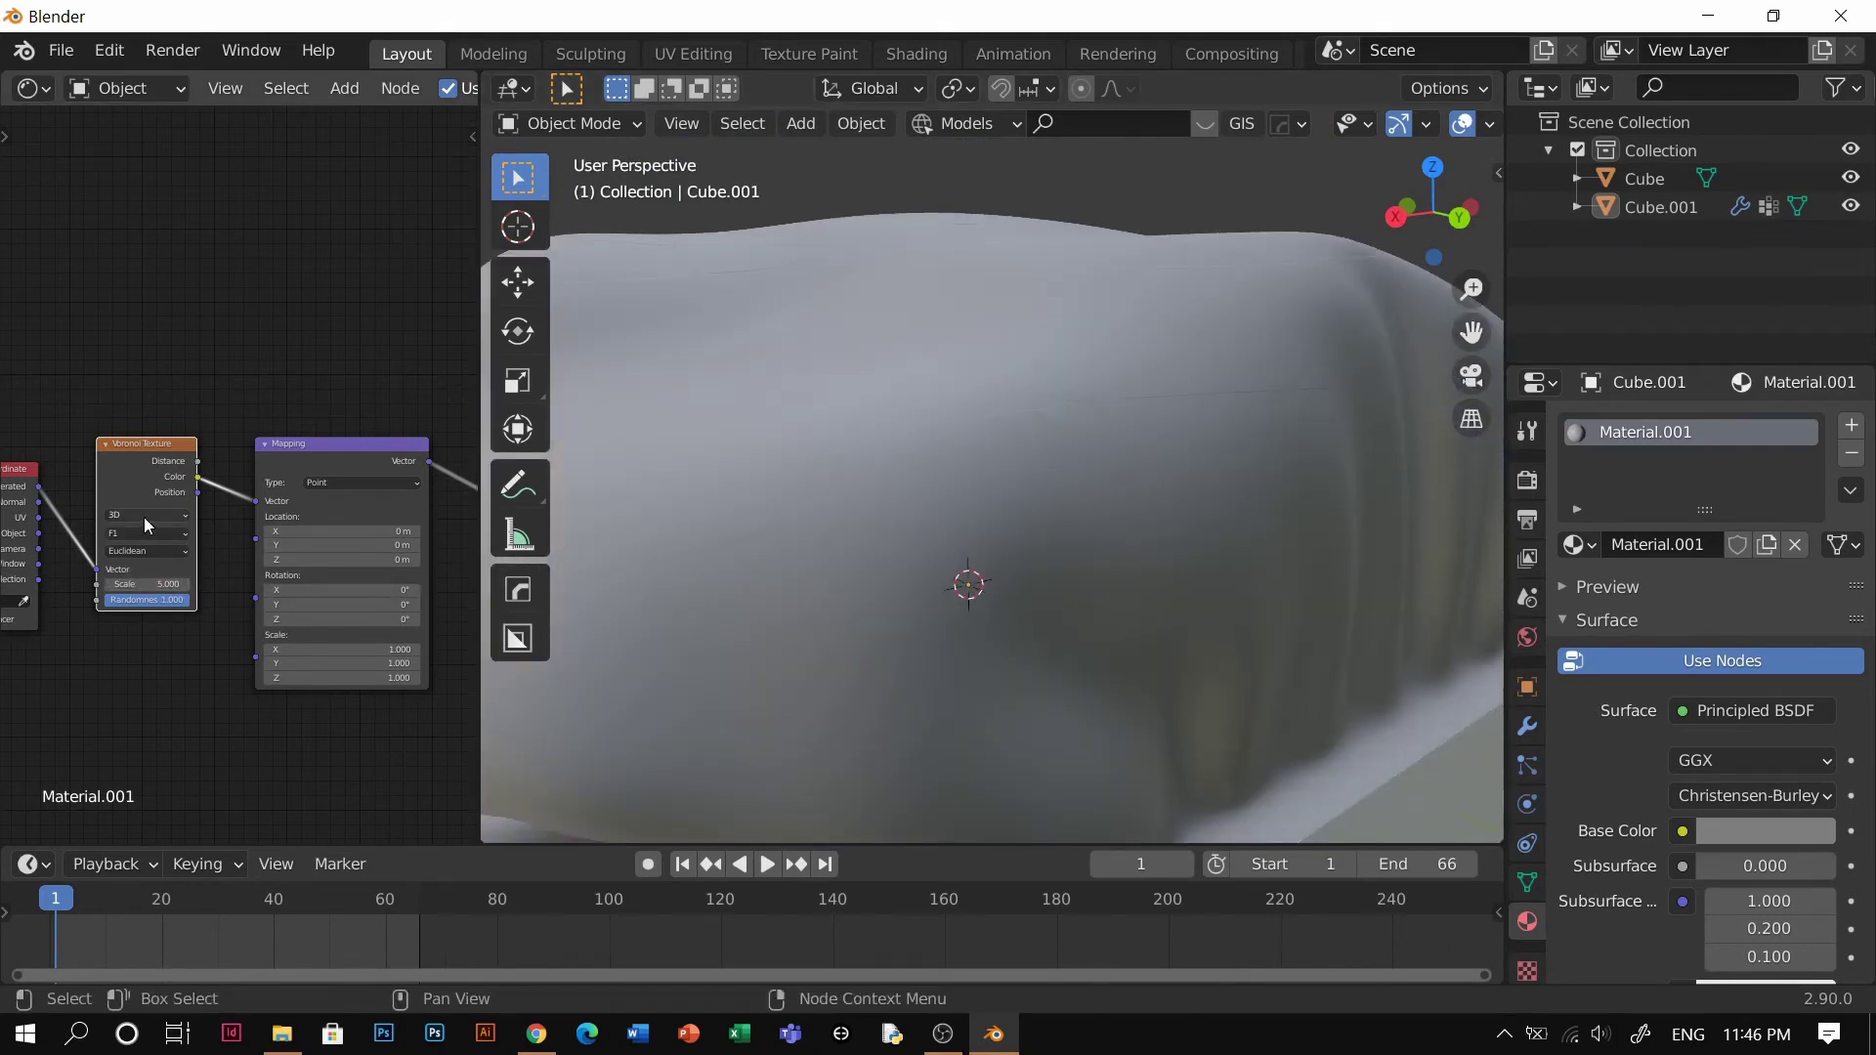
Set the Voronoi Texture's feature output to Distance To Edge and connect its Distance output to the Mapping node's Vector input
scroll(928, 557, up, 2)
scroll(172, 525, down, 1)
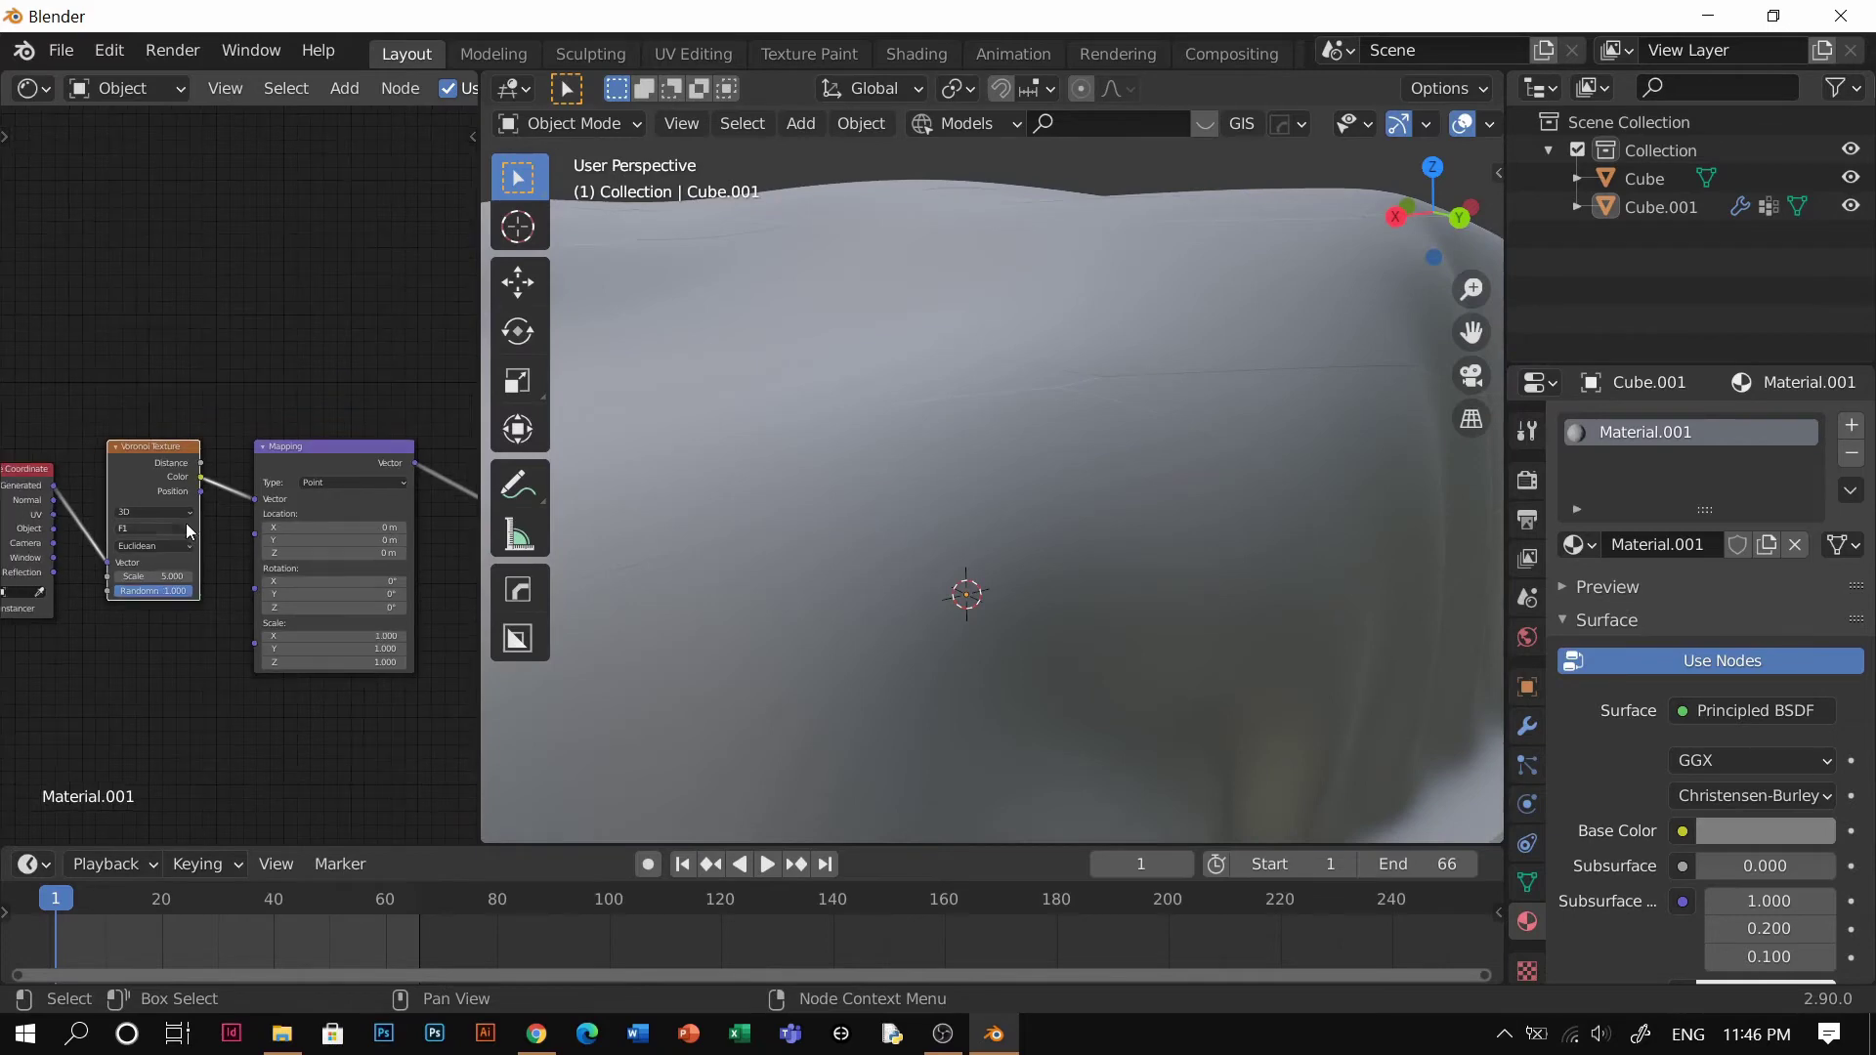
scroll(193, 479, up, 2)
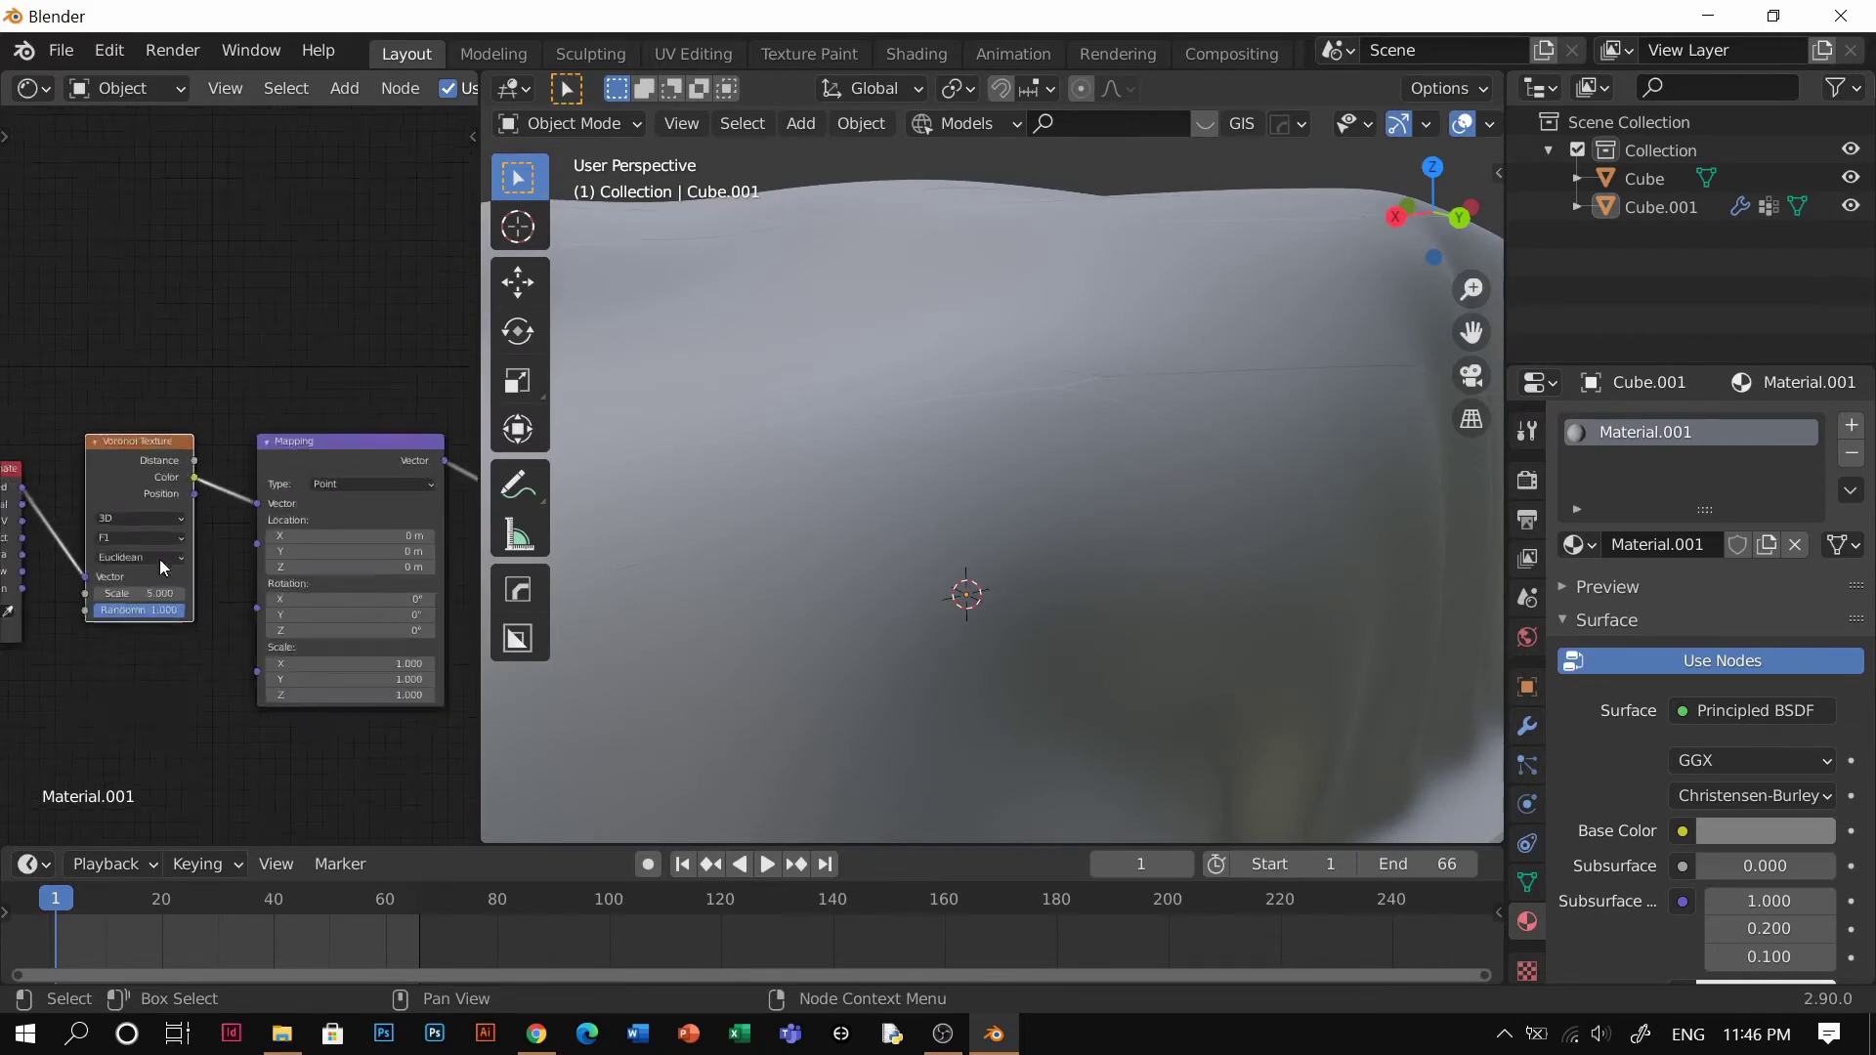
scroll(160, 559, up, 2)
click(65, 560)
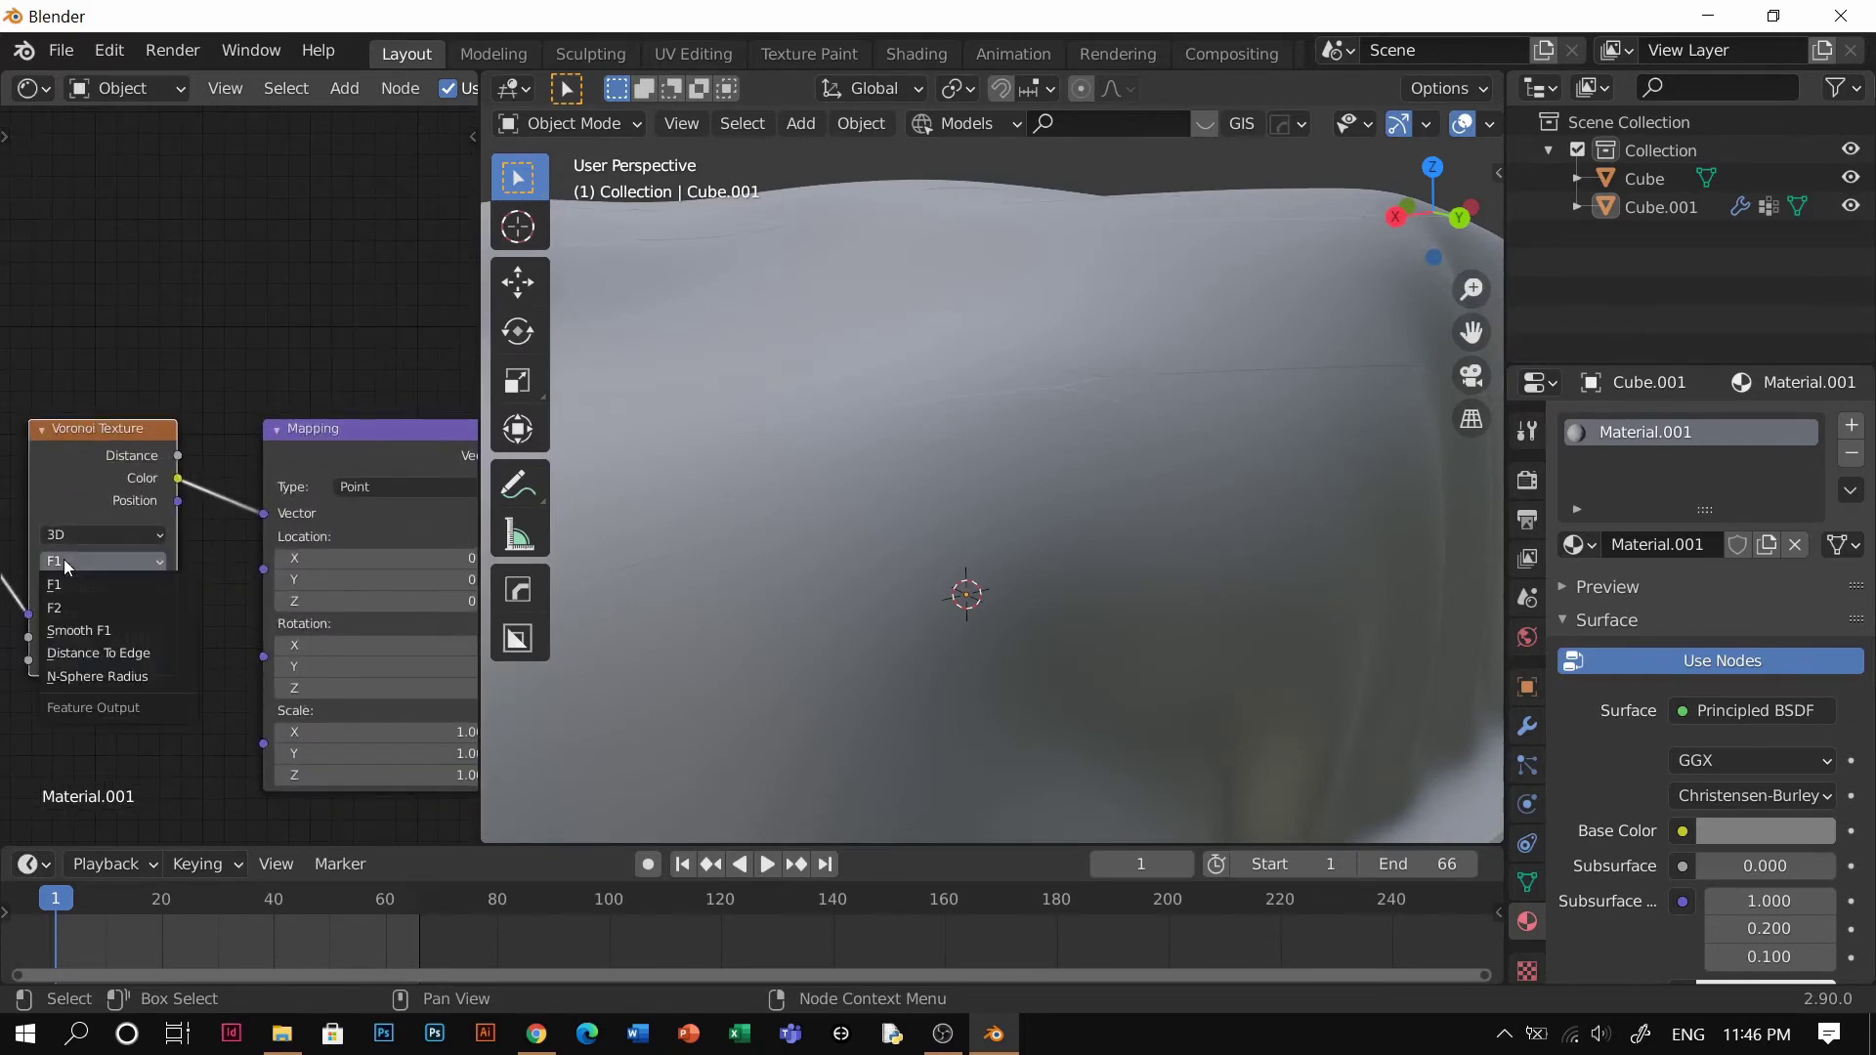
click(96, 649)
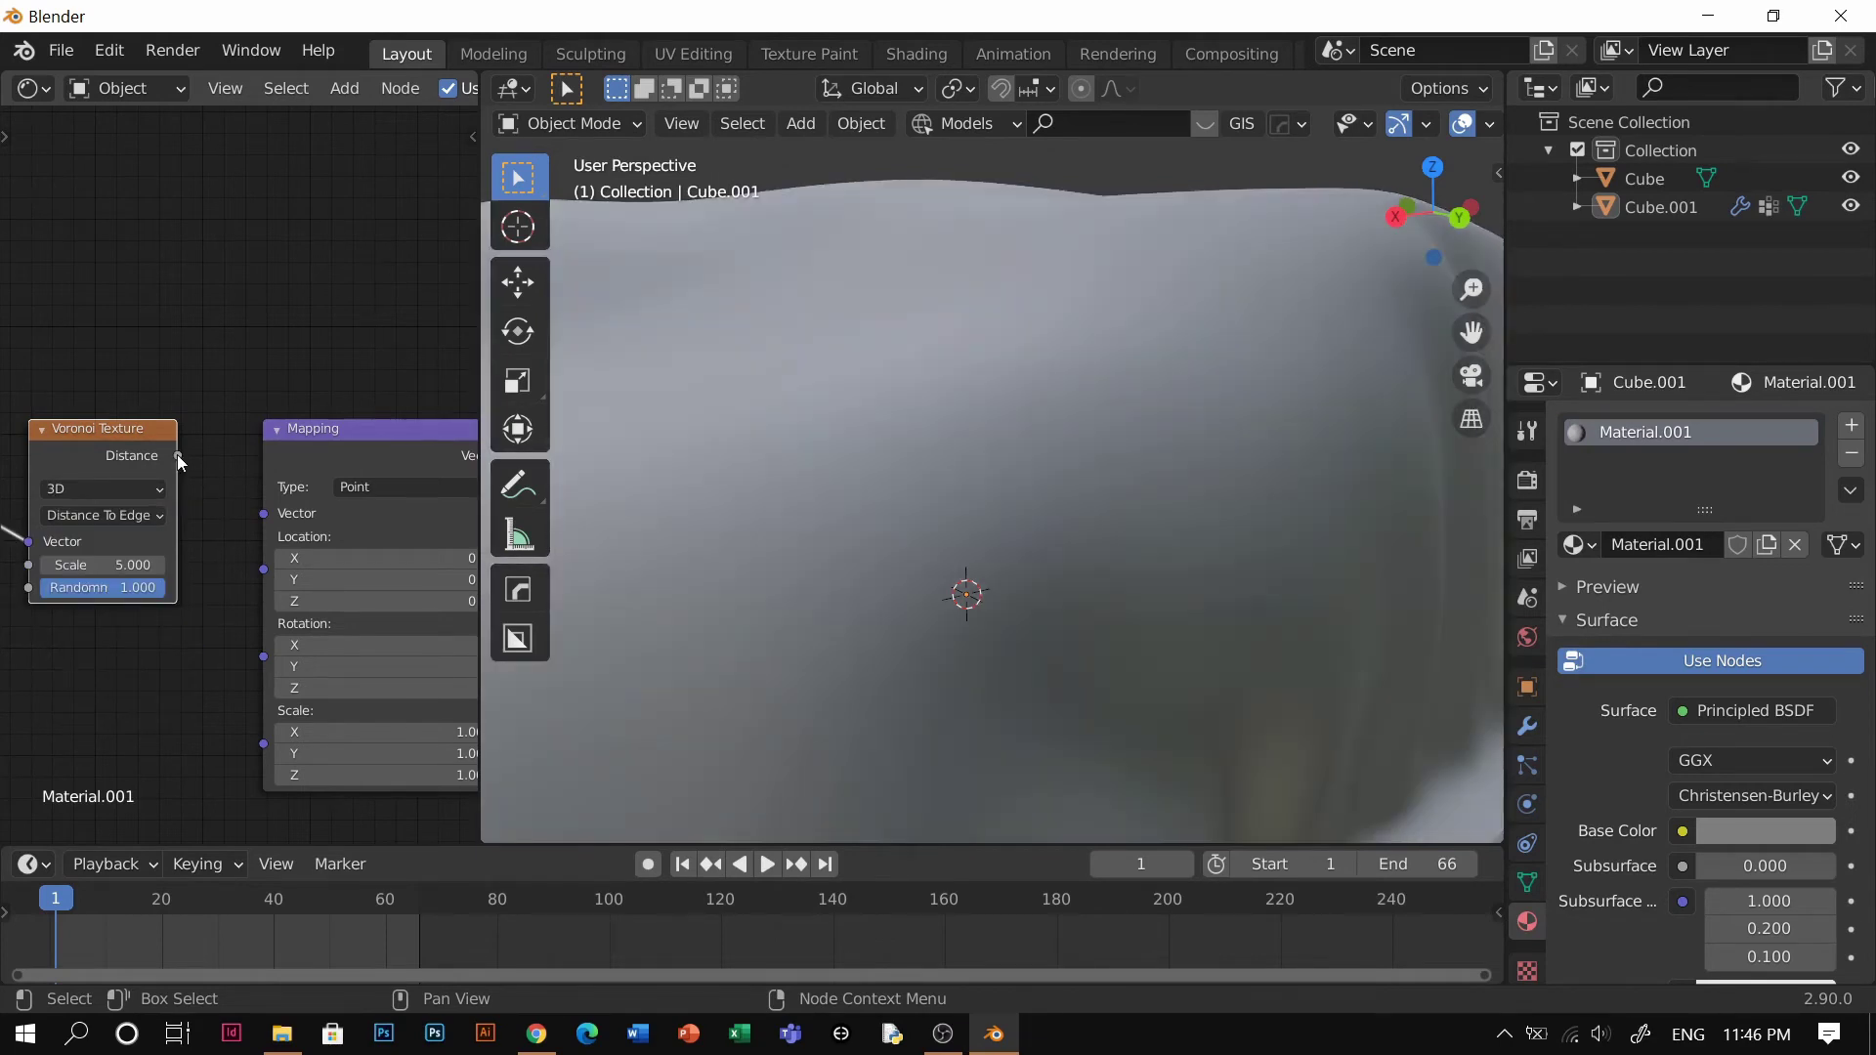
drag(177, 454, 264, 514)
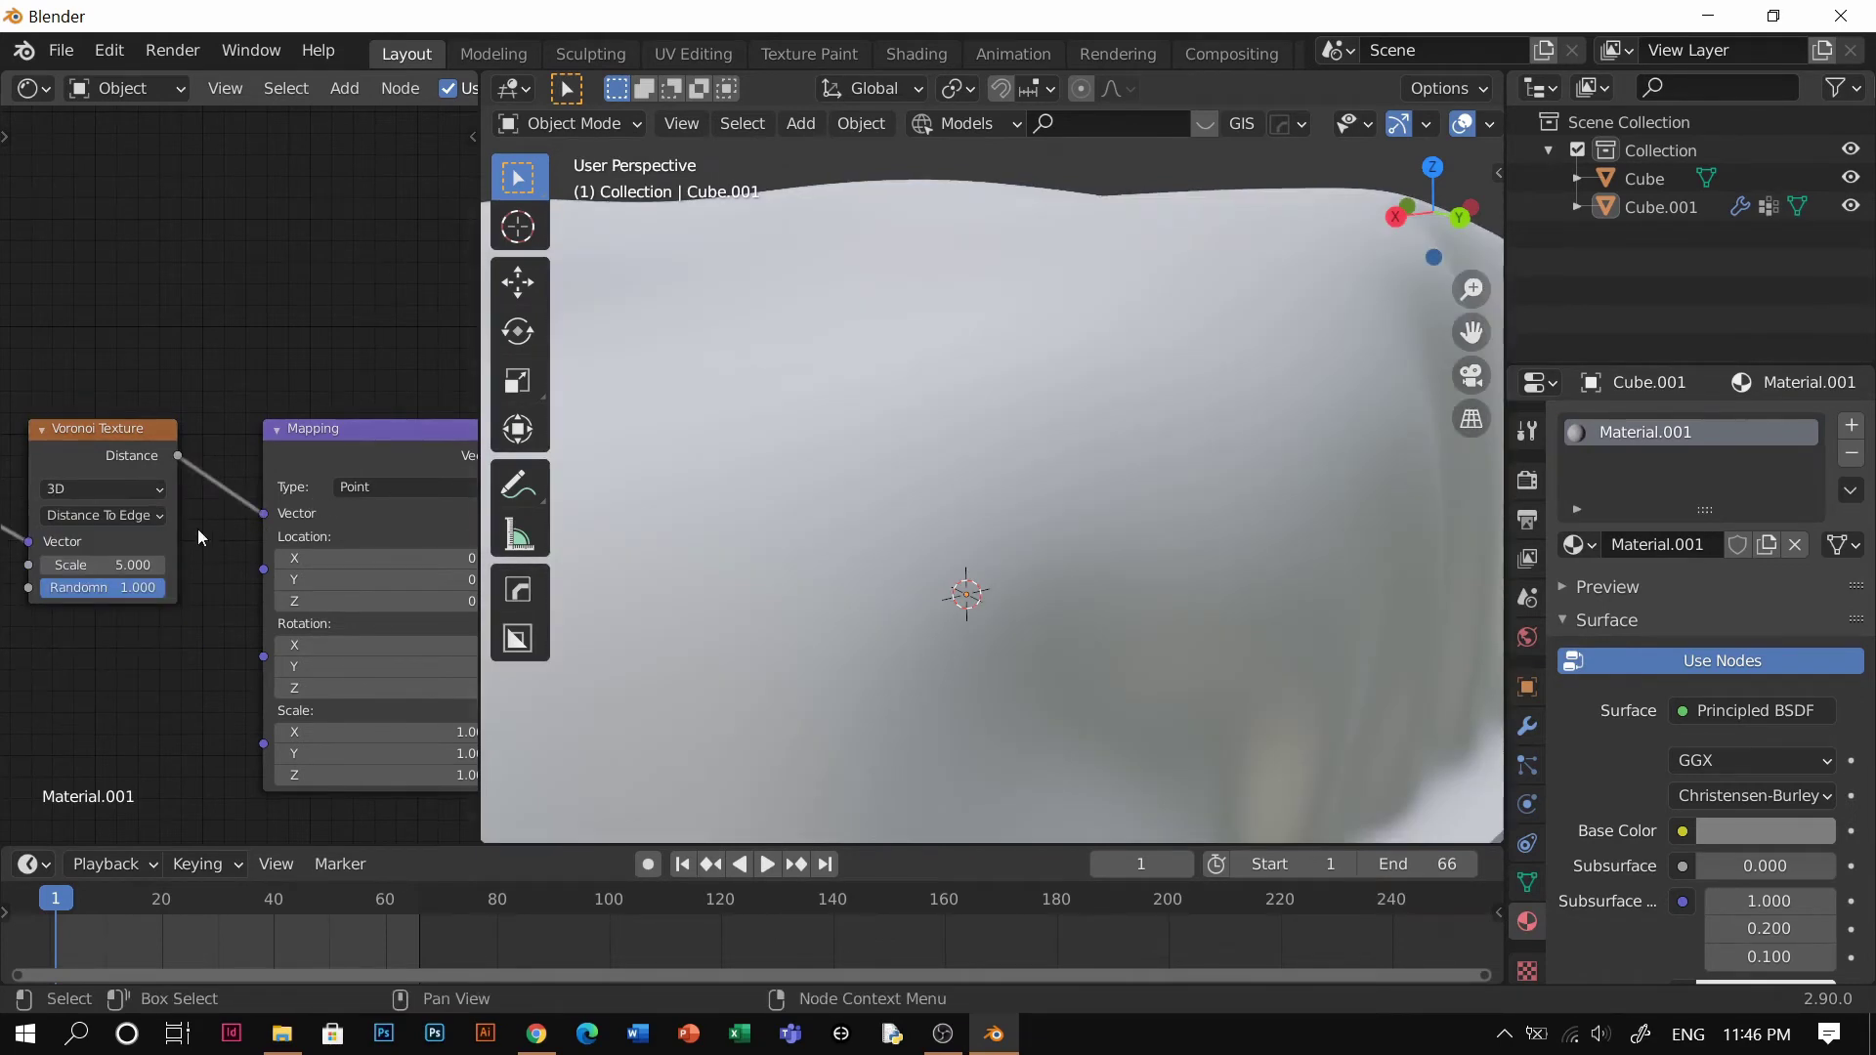
scroll(225, 578, down, 1)
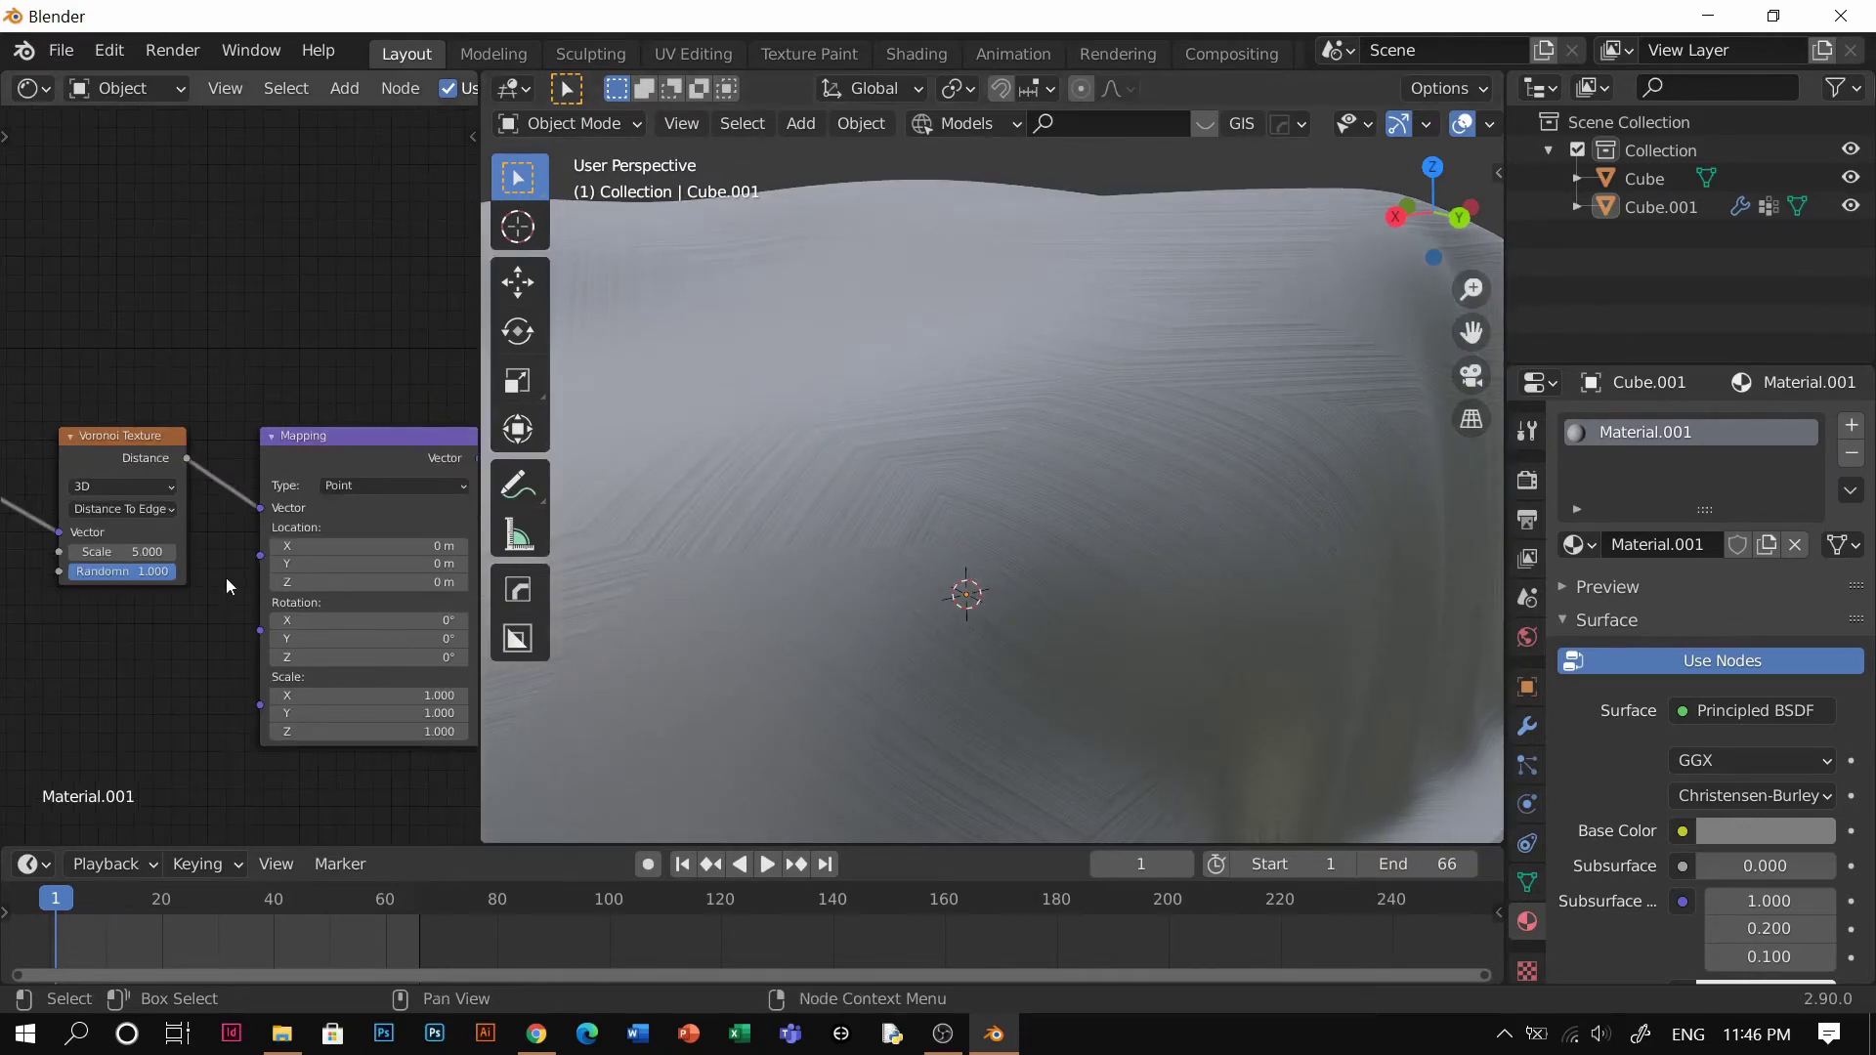
scroll(1043, 513, down, 2)
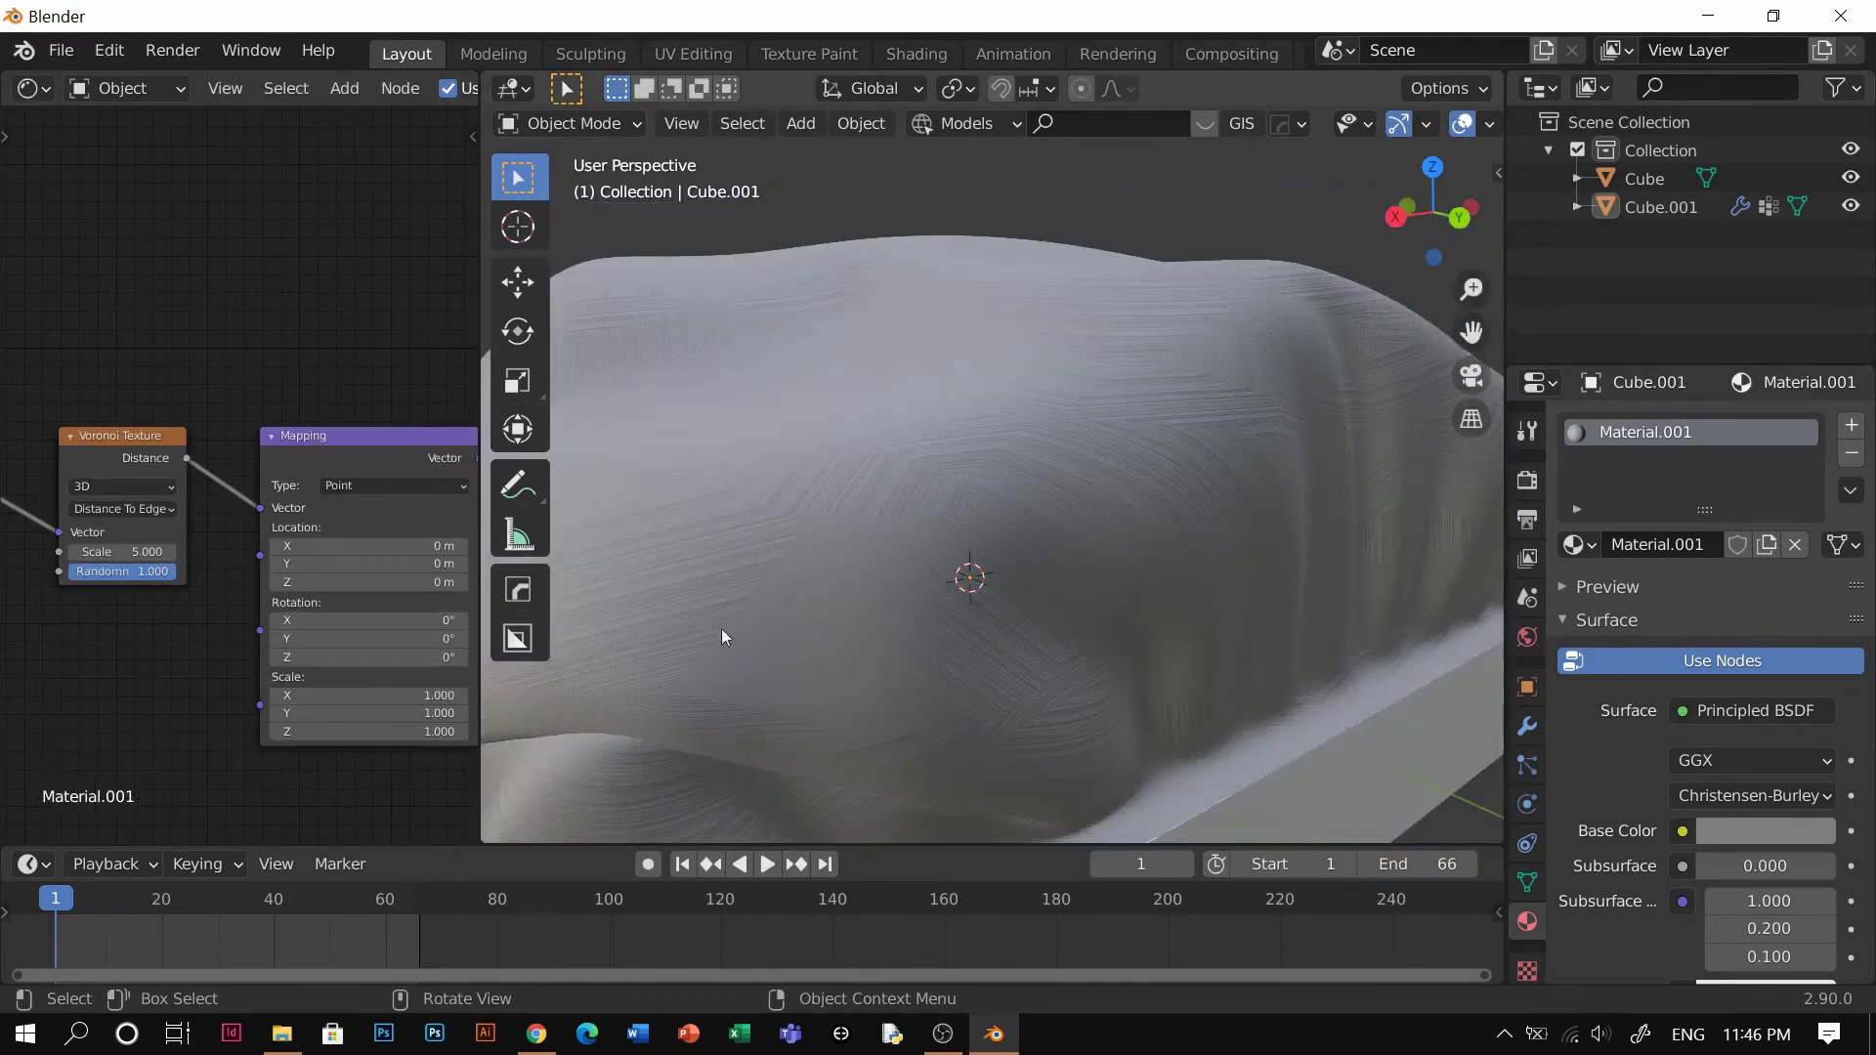
Rearrange the nodes by raising the Voronoi Texture and lowering the Texture Coordinate node
middle_drag(267, 519, 251, 405)
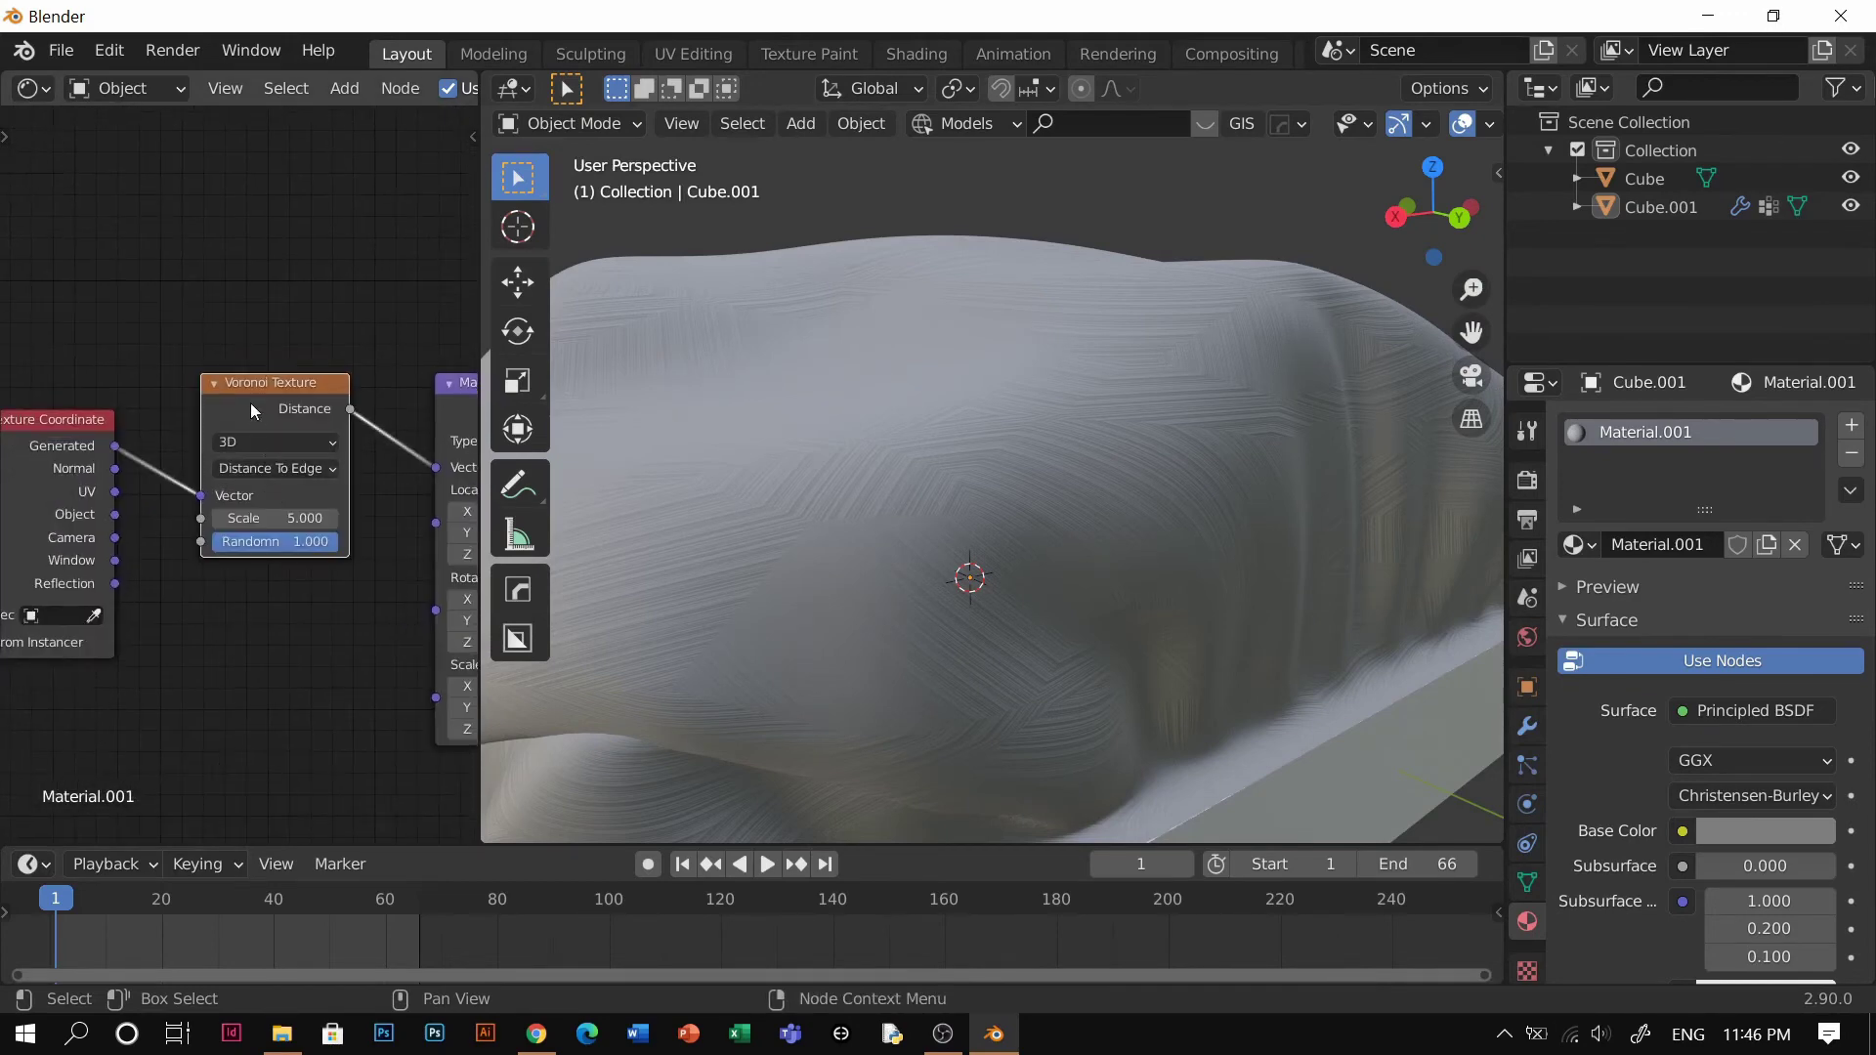
drag(250, 402, 231, 378)
click(63, 442)
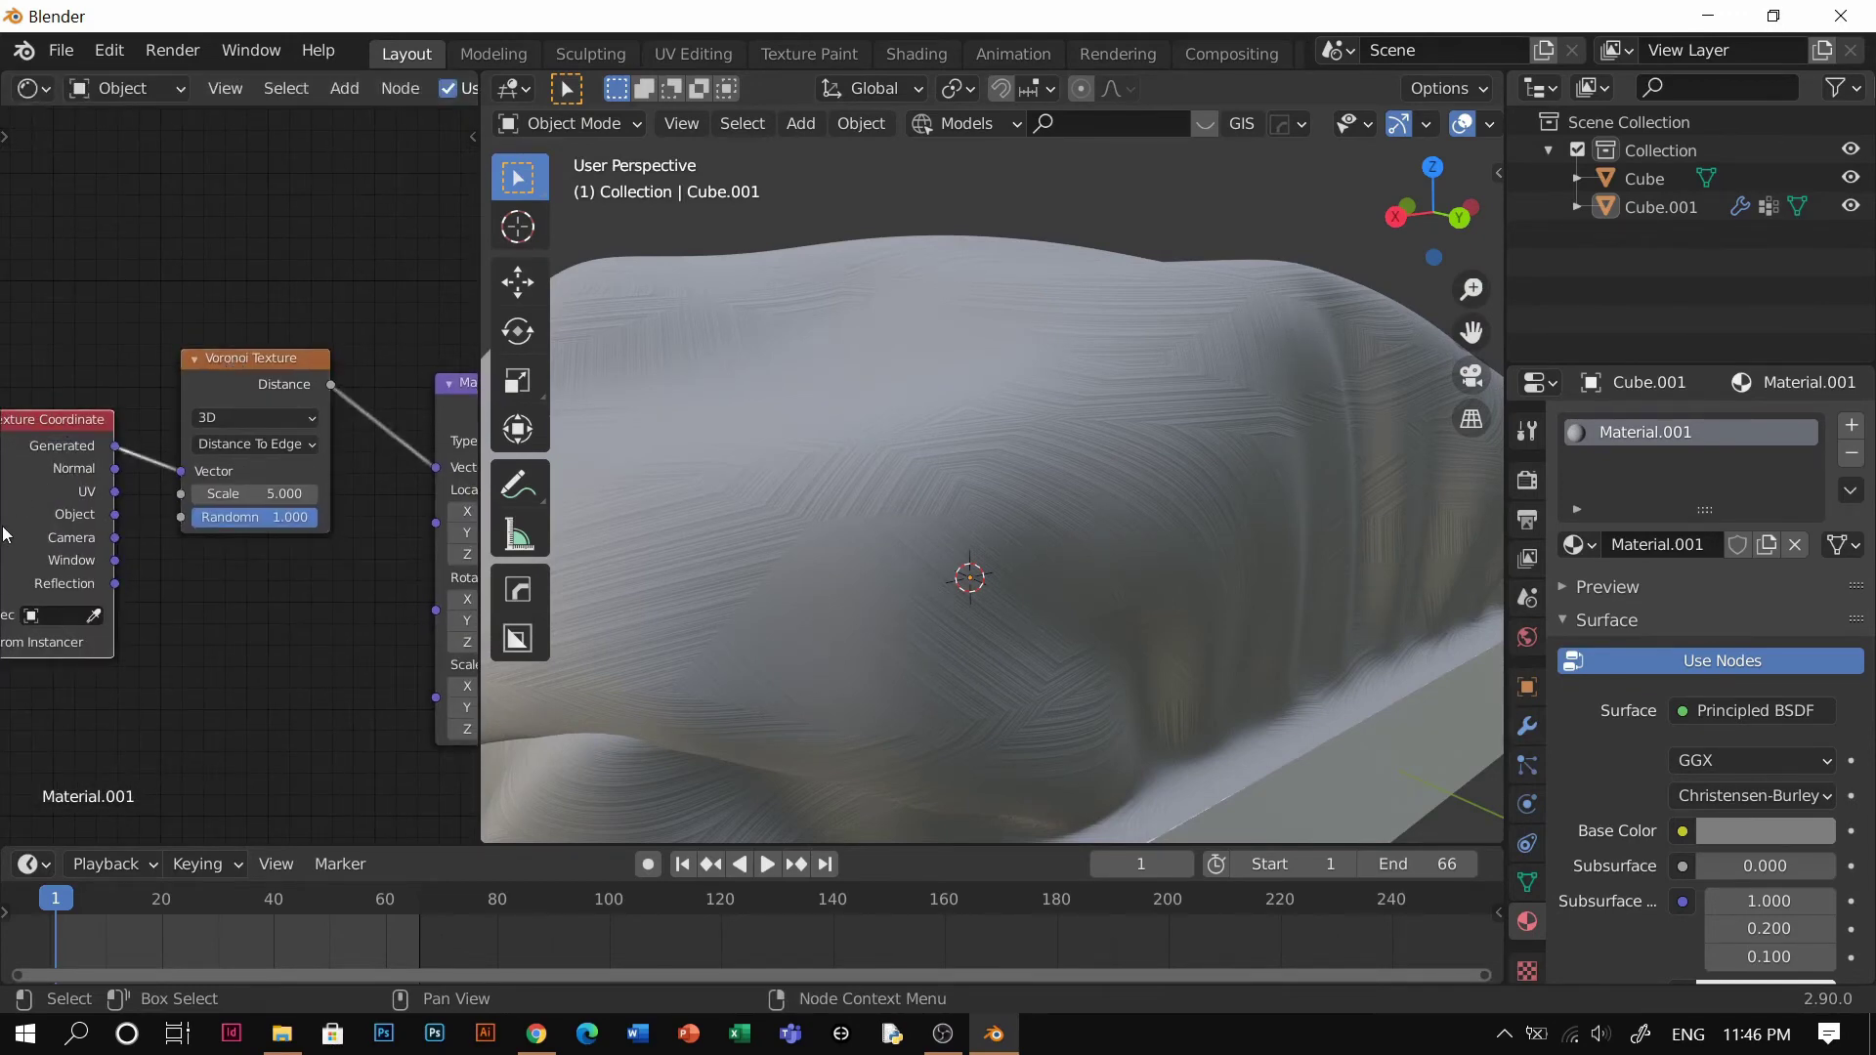
drag(39, 500, 18, 572)
drag(245, 362, 219, 344)
scroll(272, 577, down, 1)
Insert a Mix color node into the link between the Voronoi Texture and Mapping nodes
key(shift+a)
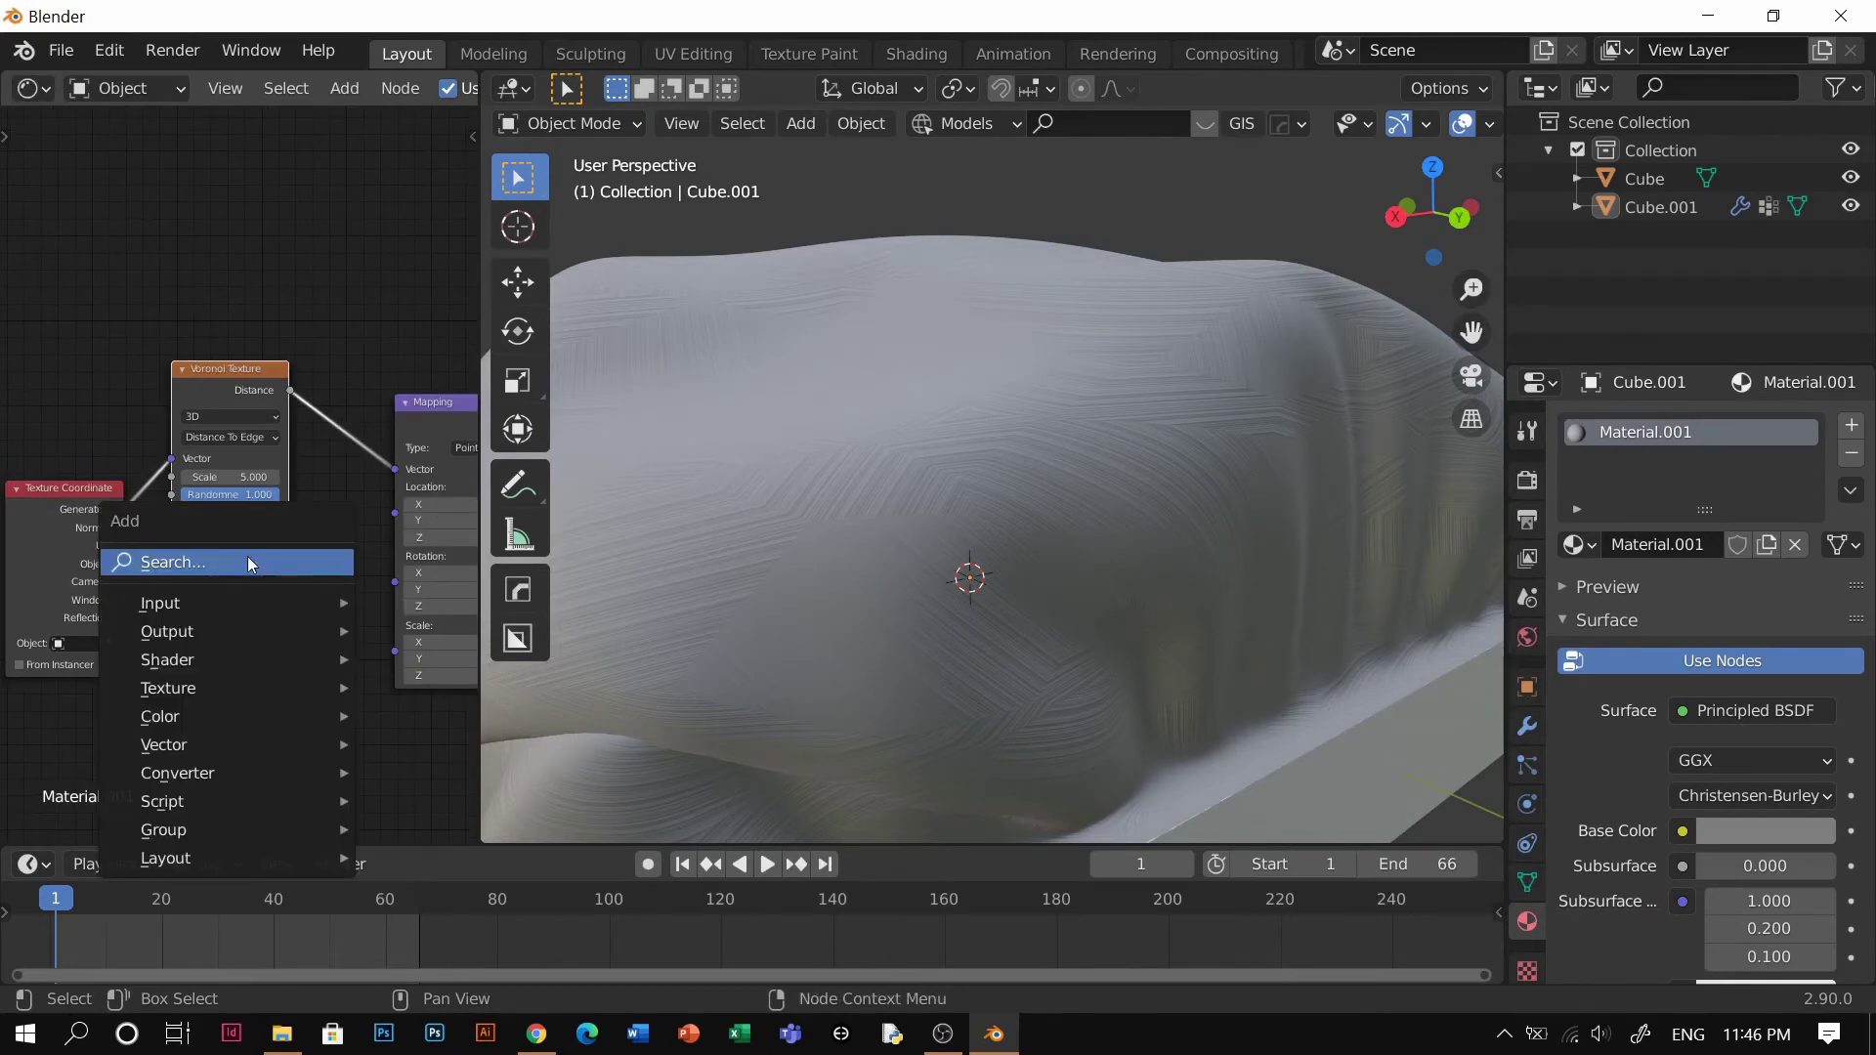
click(250, 562)
text(mi)
key(Down)
key(Down)
key(Return)
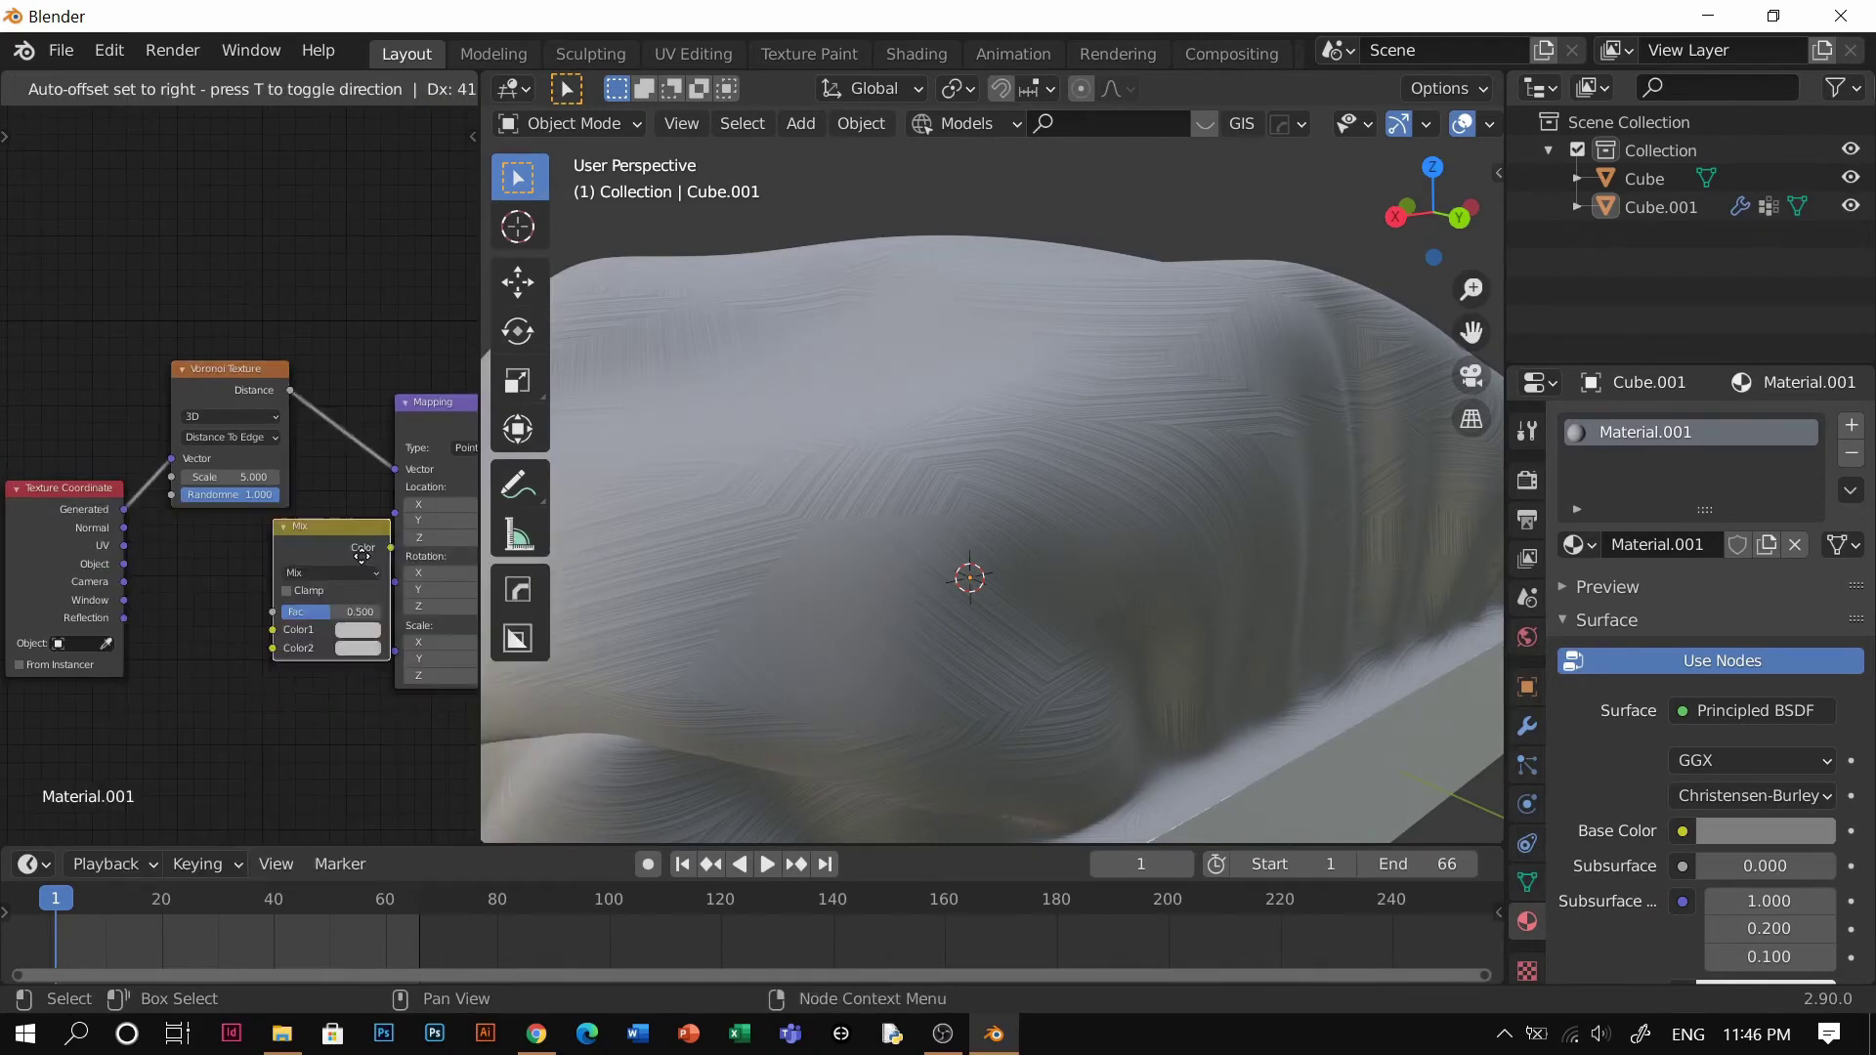
click(391, 502)
middle_drag(389, 531, 130, 546)
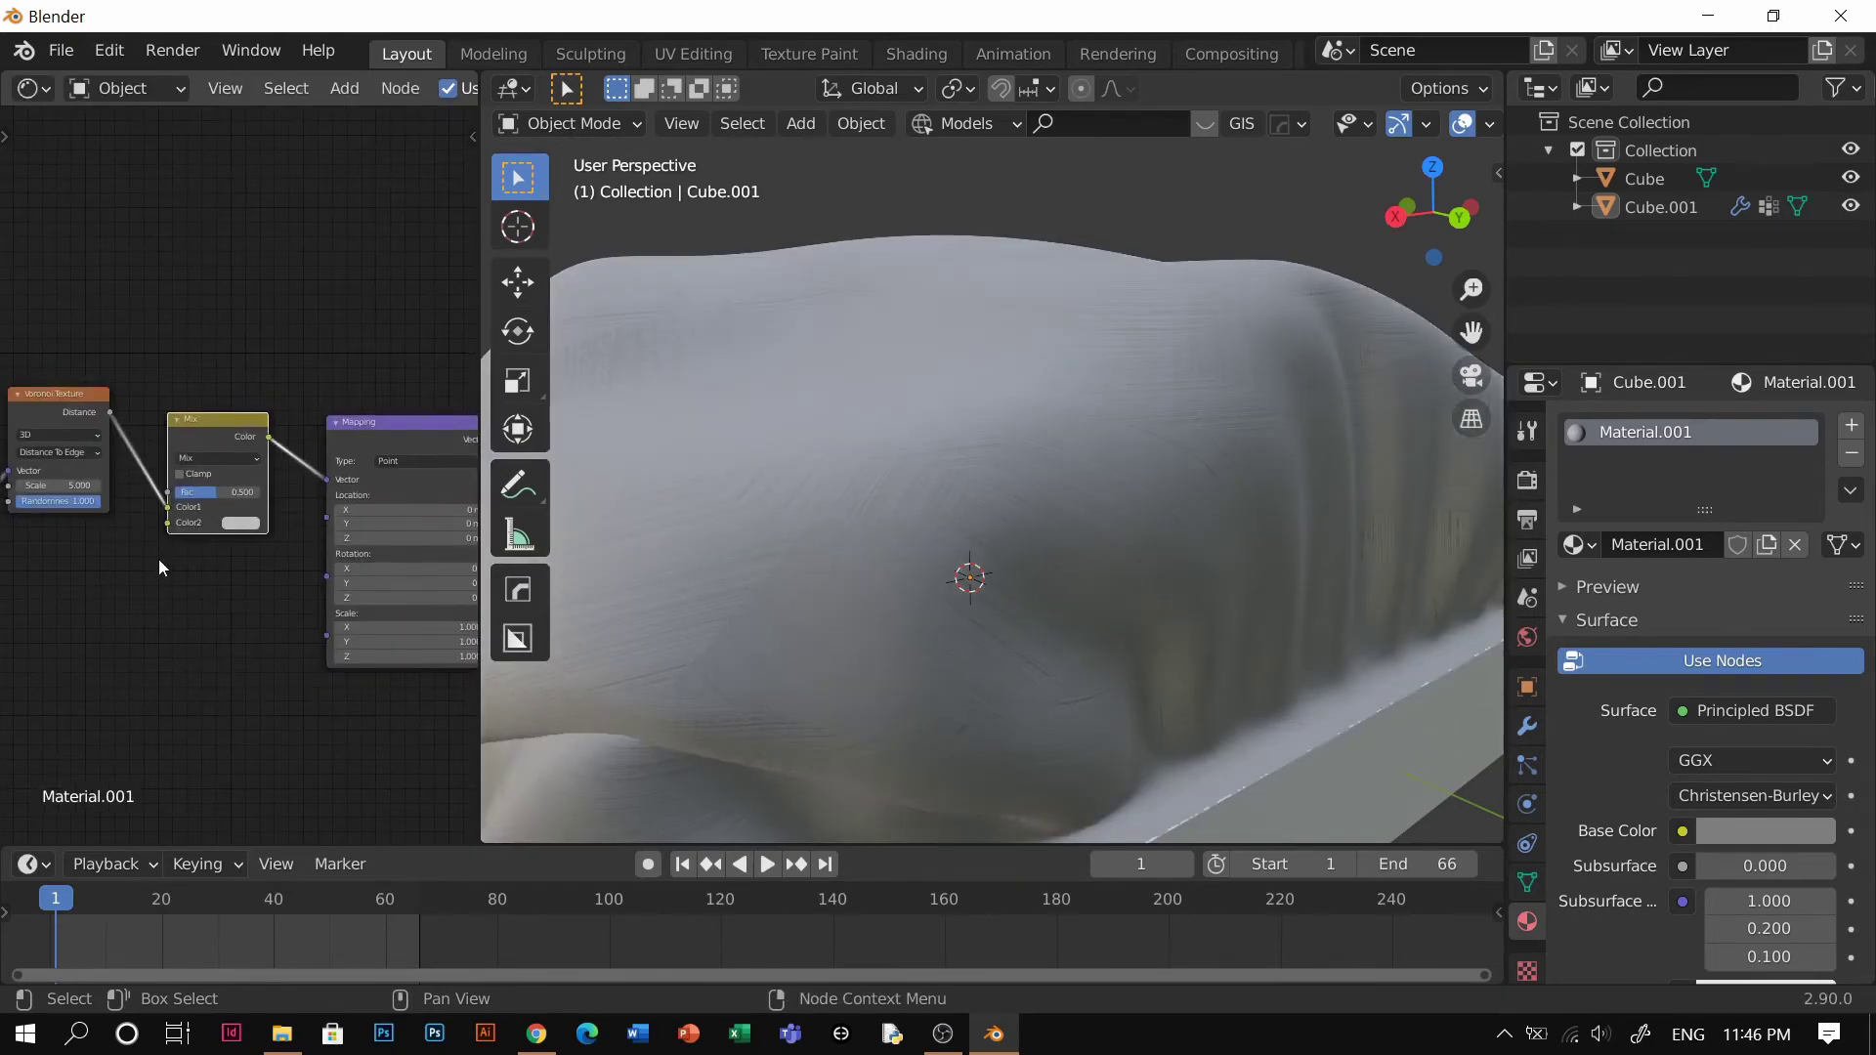
Connect the Texture Coordinate's Generated output to the Mix node's Color2 input and inspect the cloth's bump pattern
middle_drag(120, 568, 237, 560)
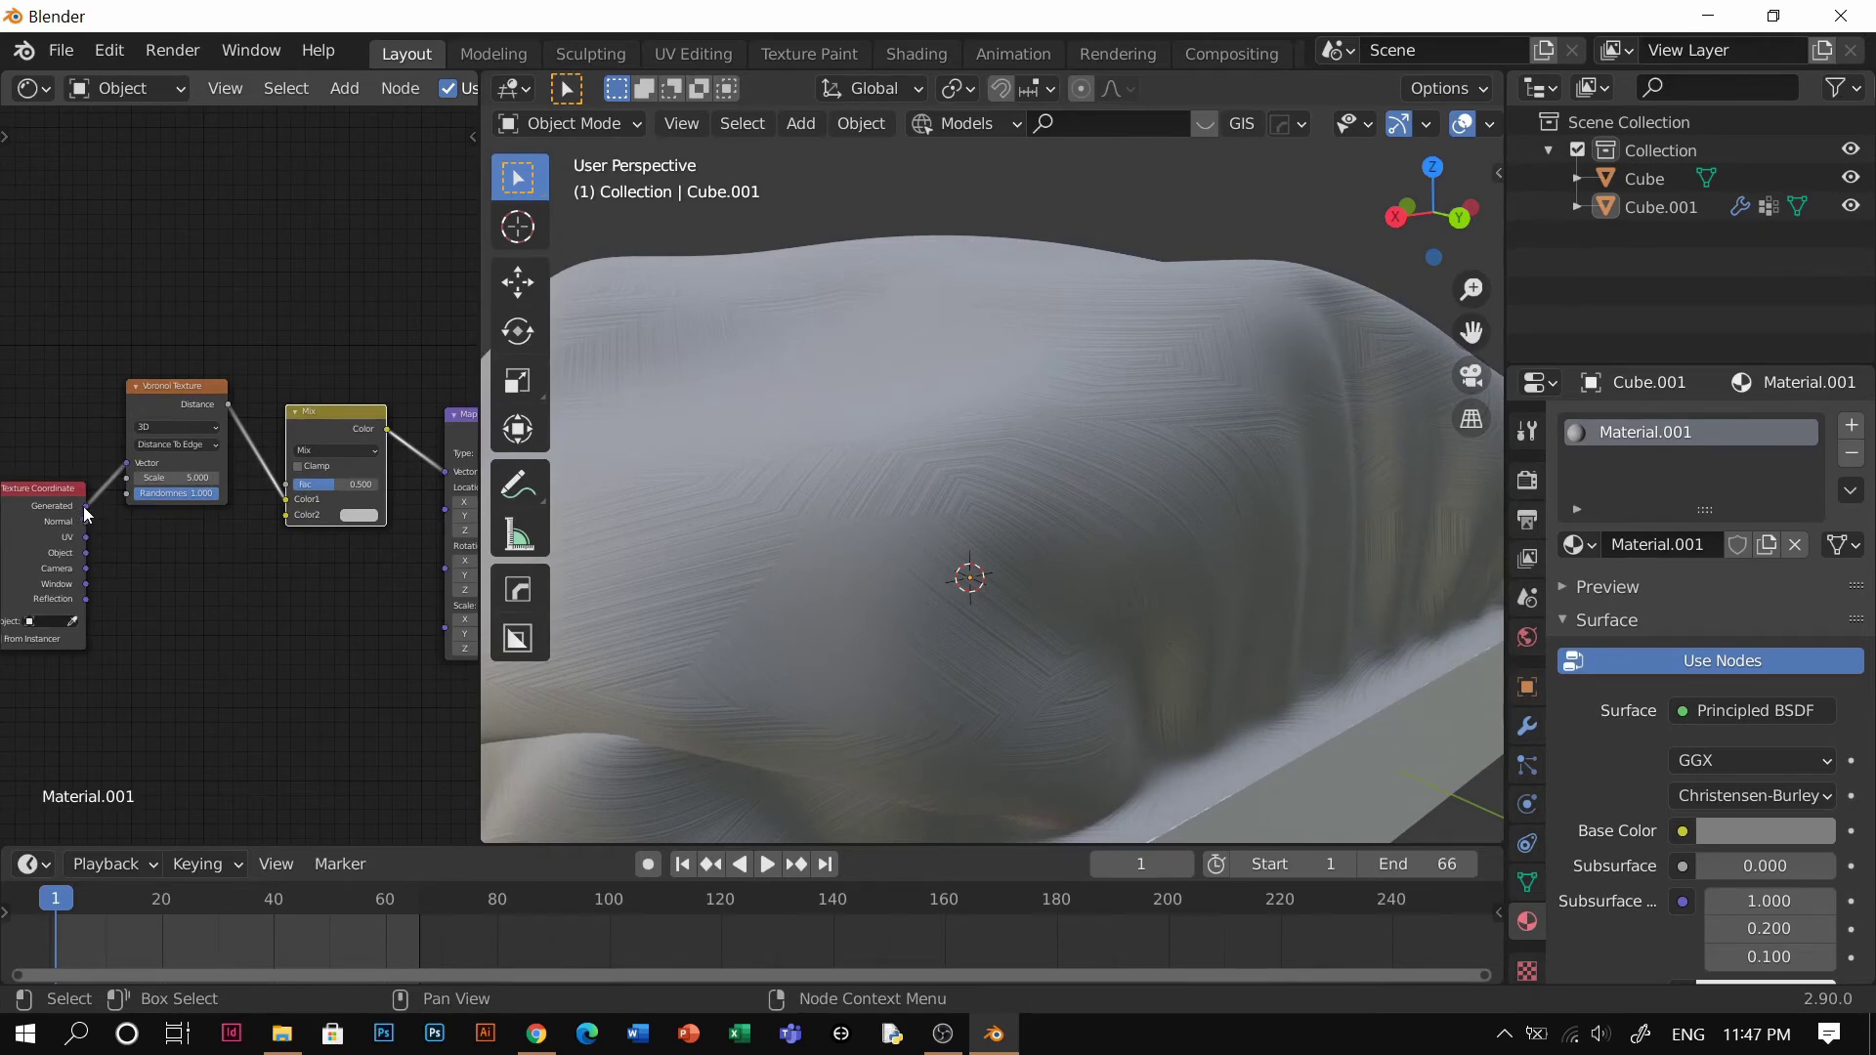
drag(86, 506, 286, 515)
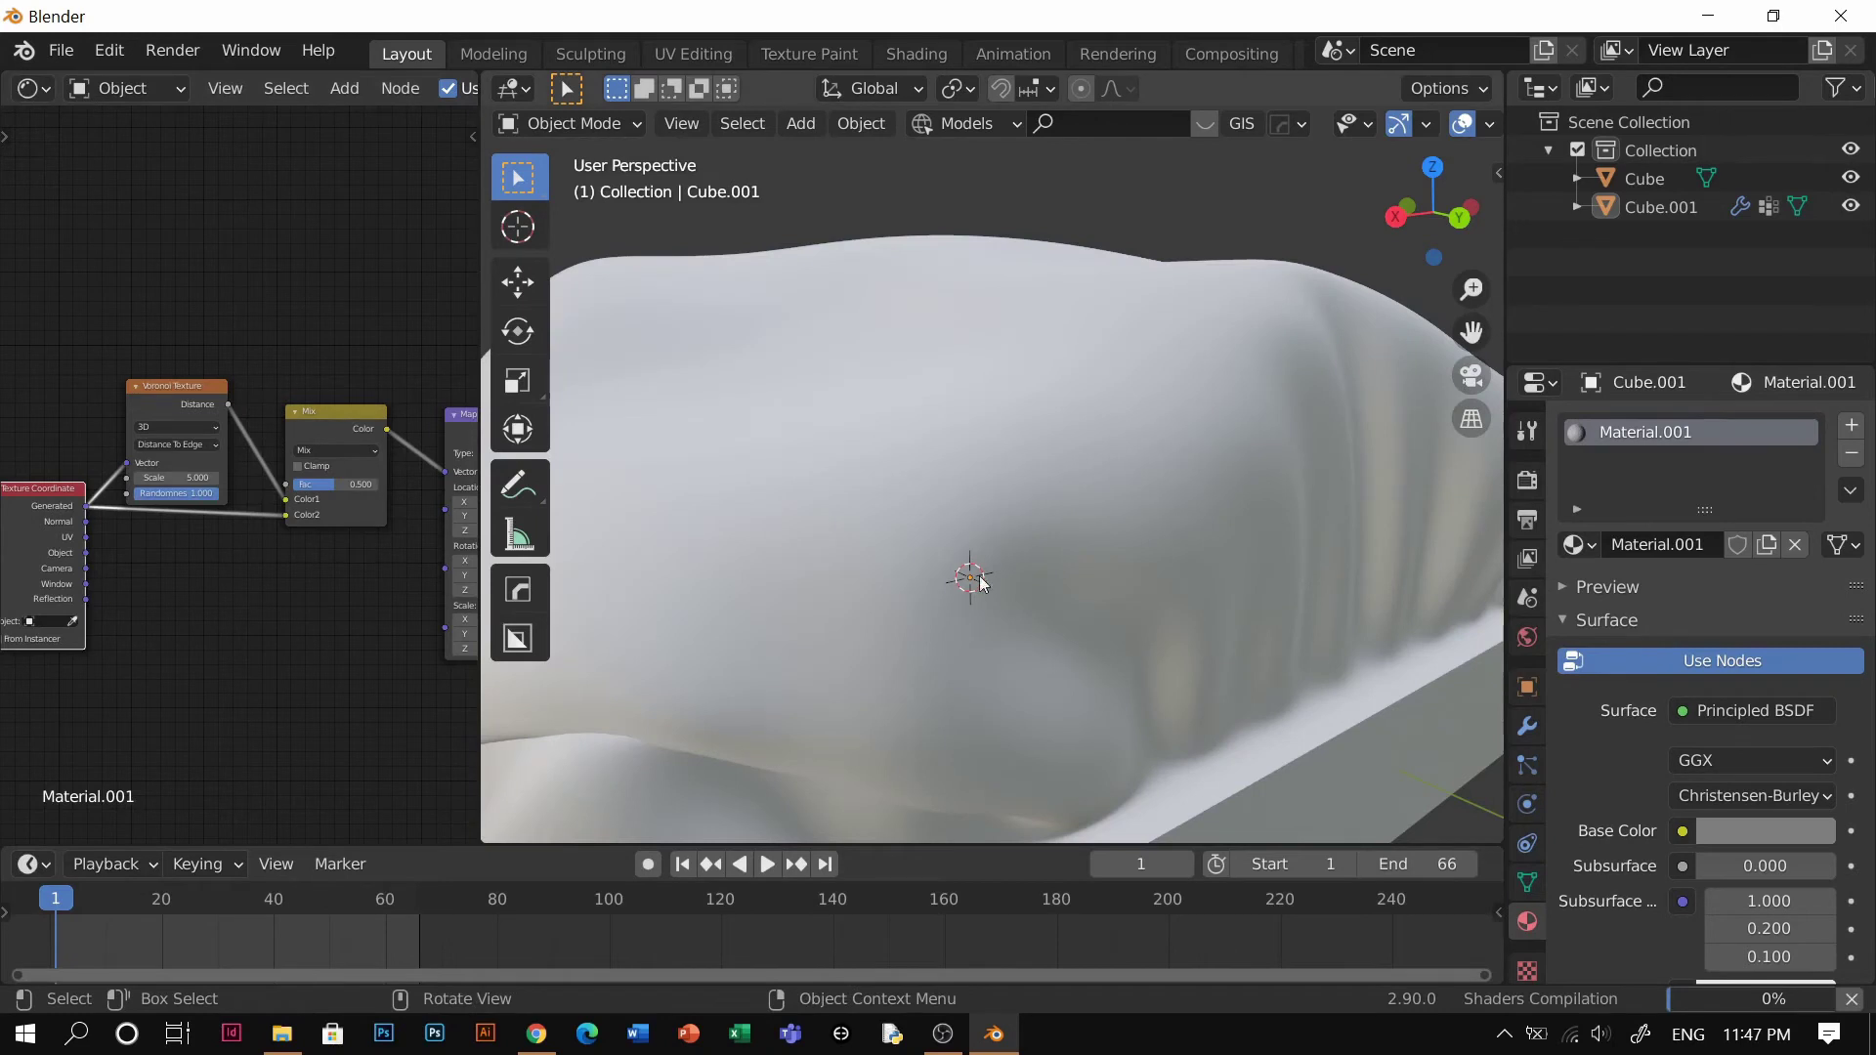
scroll(293, 494, right, 8)
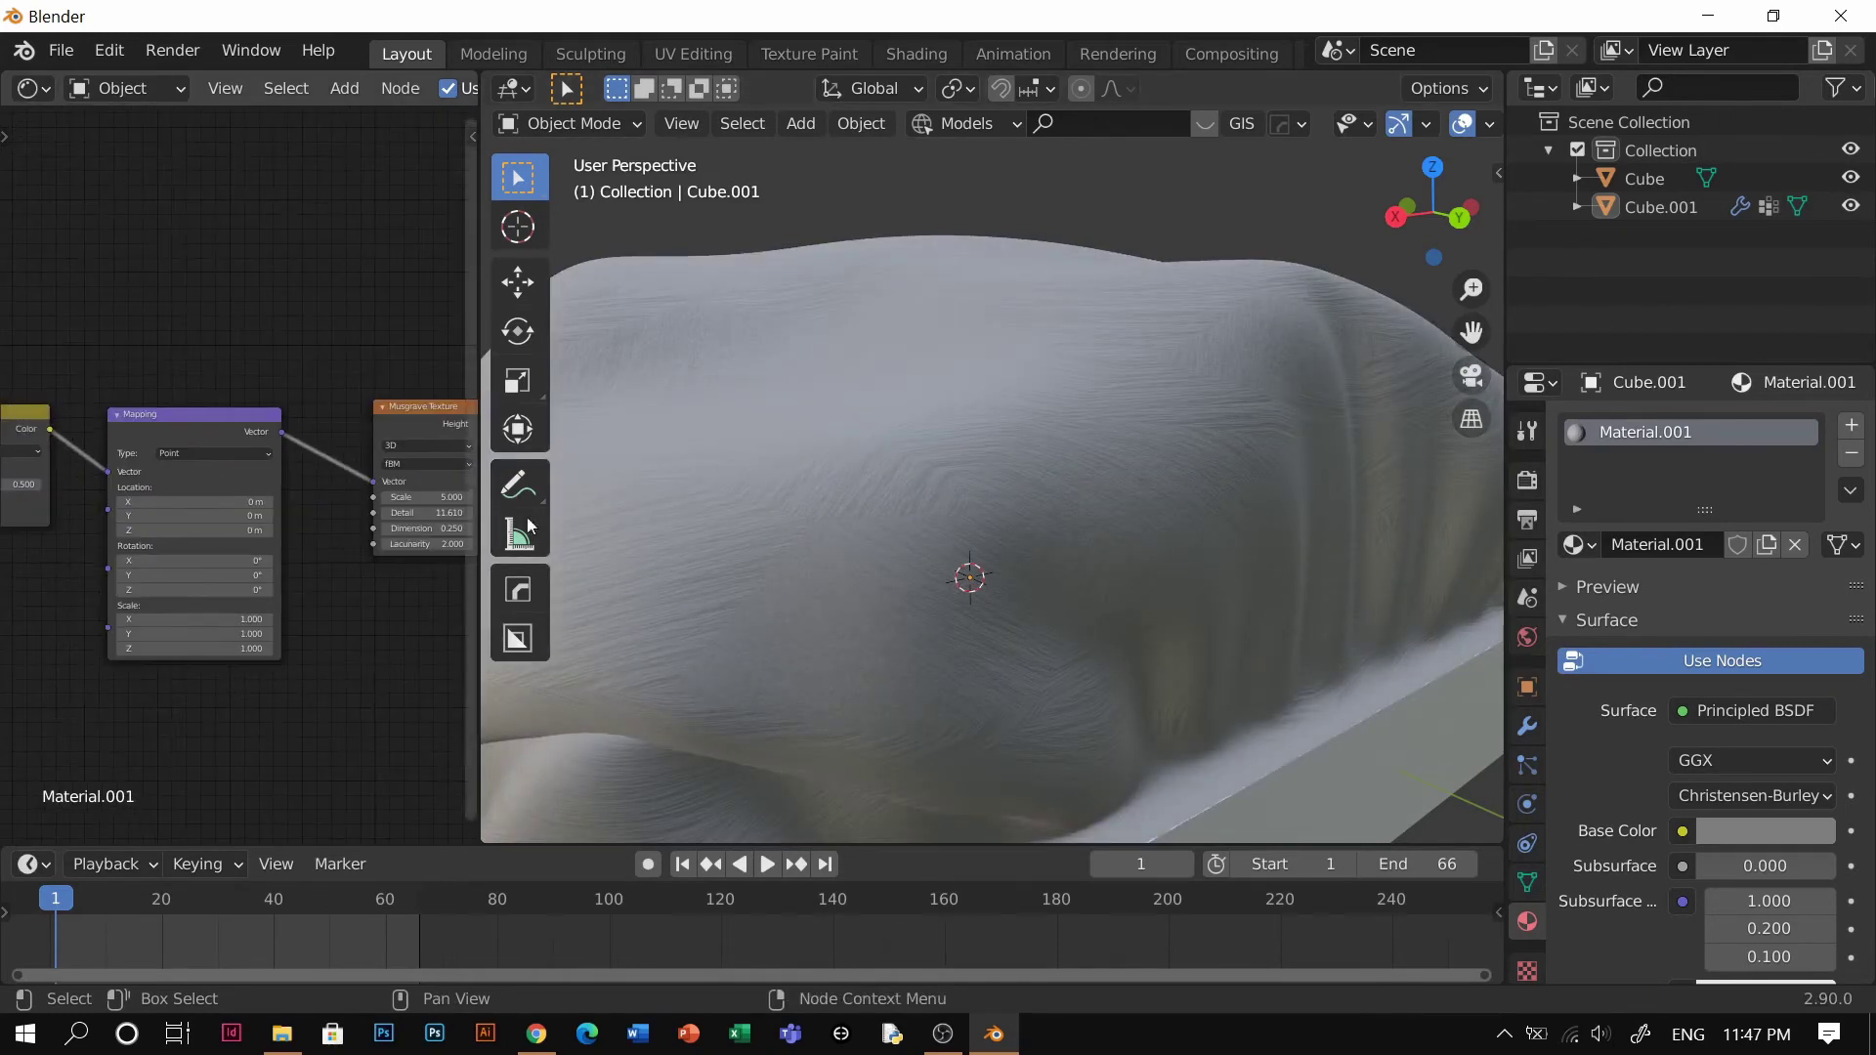
shift+middle_drag(854, 532, 1032, 508)
mouse_move(1083, 577)
middle_down()
mouse_move(1022, 561)
mouse_move(1072, 642)
mouse_move(921, 503)
mouse_move(1343, 671)
mouse_move(995, 494)
mouse_move(1282, 537)
mouse_move(1069, 506)
mouse_move(1110, 436)
mouse_move(912, 557)
mouse_move(830, 390)
mouse_move(887, 593)
mouse_move(970, 557)
middle_up()
scroll(954, 524, down, 4)
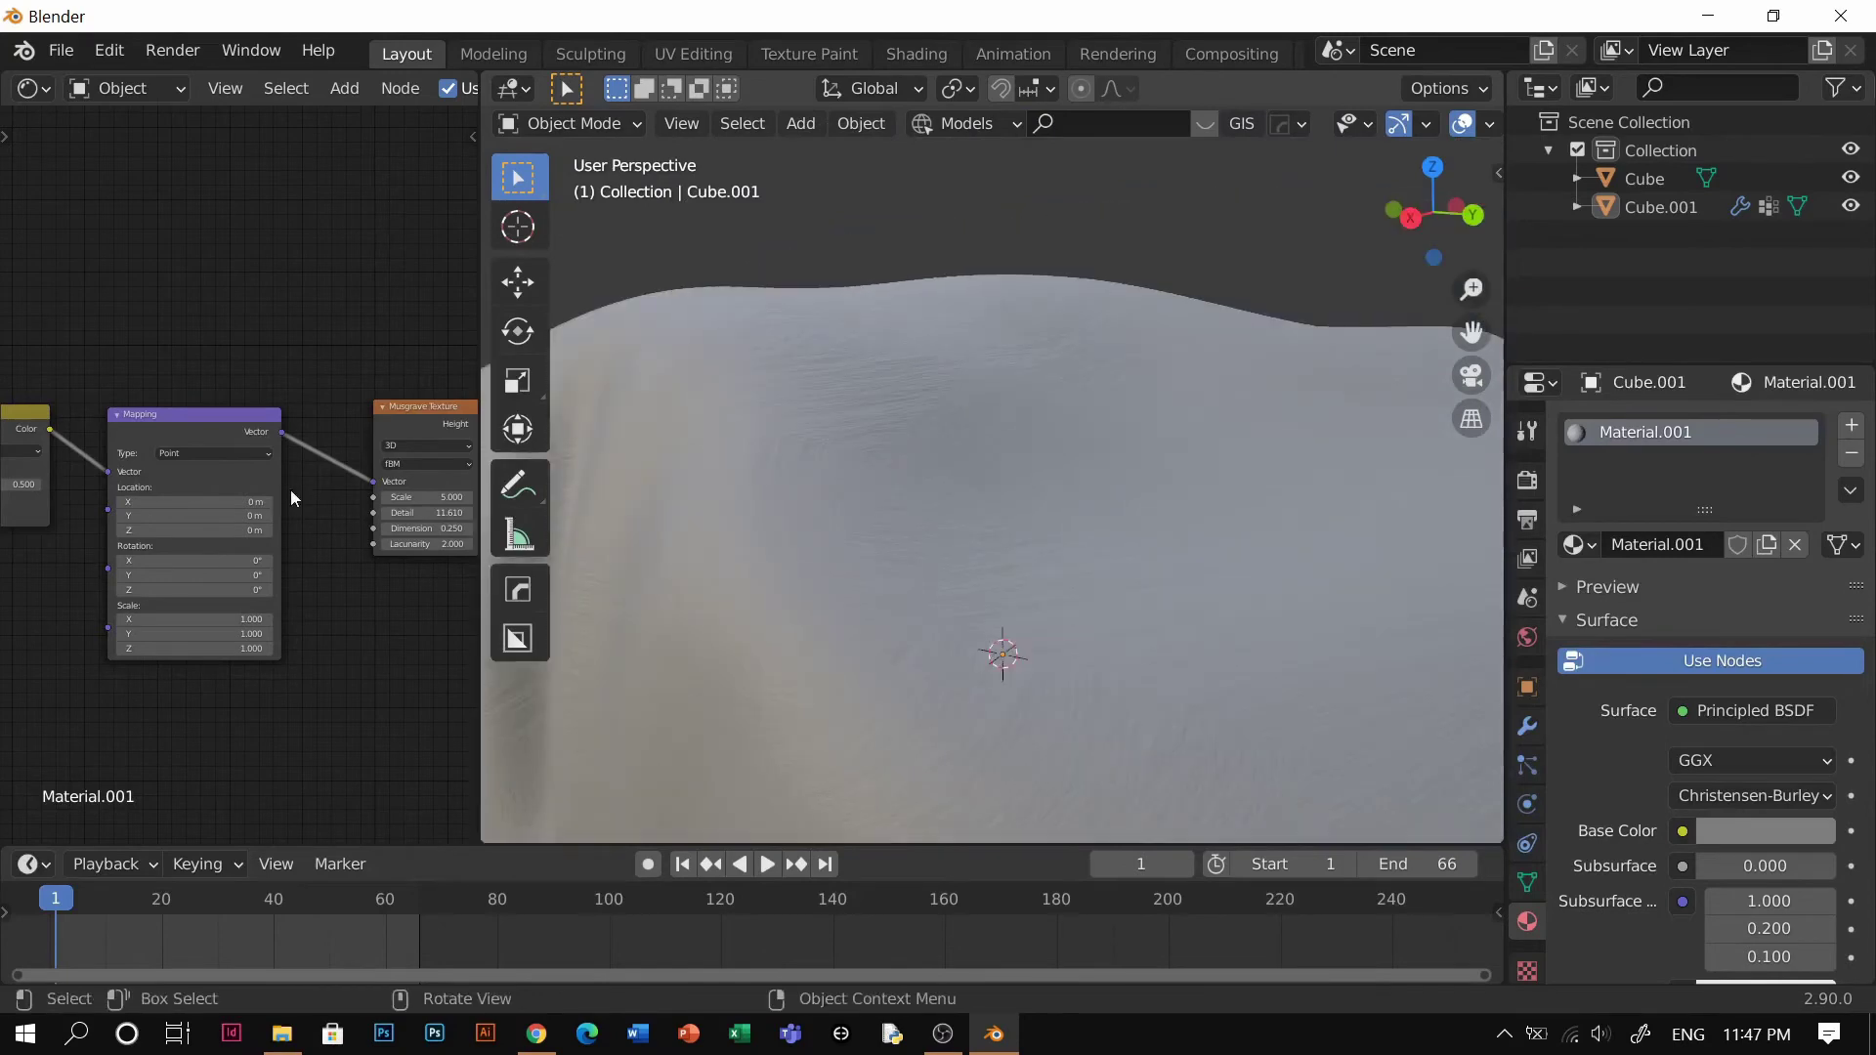
Set the Principled BSDF's Metallic to 0.194 and darken its Base Color to a dark grey
scroll(250, 471, down, 3)
middle_drag(322, 498, 11, 613)
middle_drag(345, 471, 283, 500)
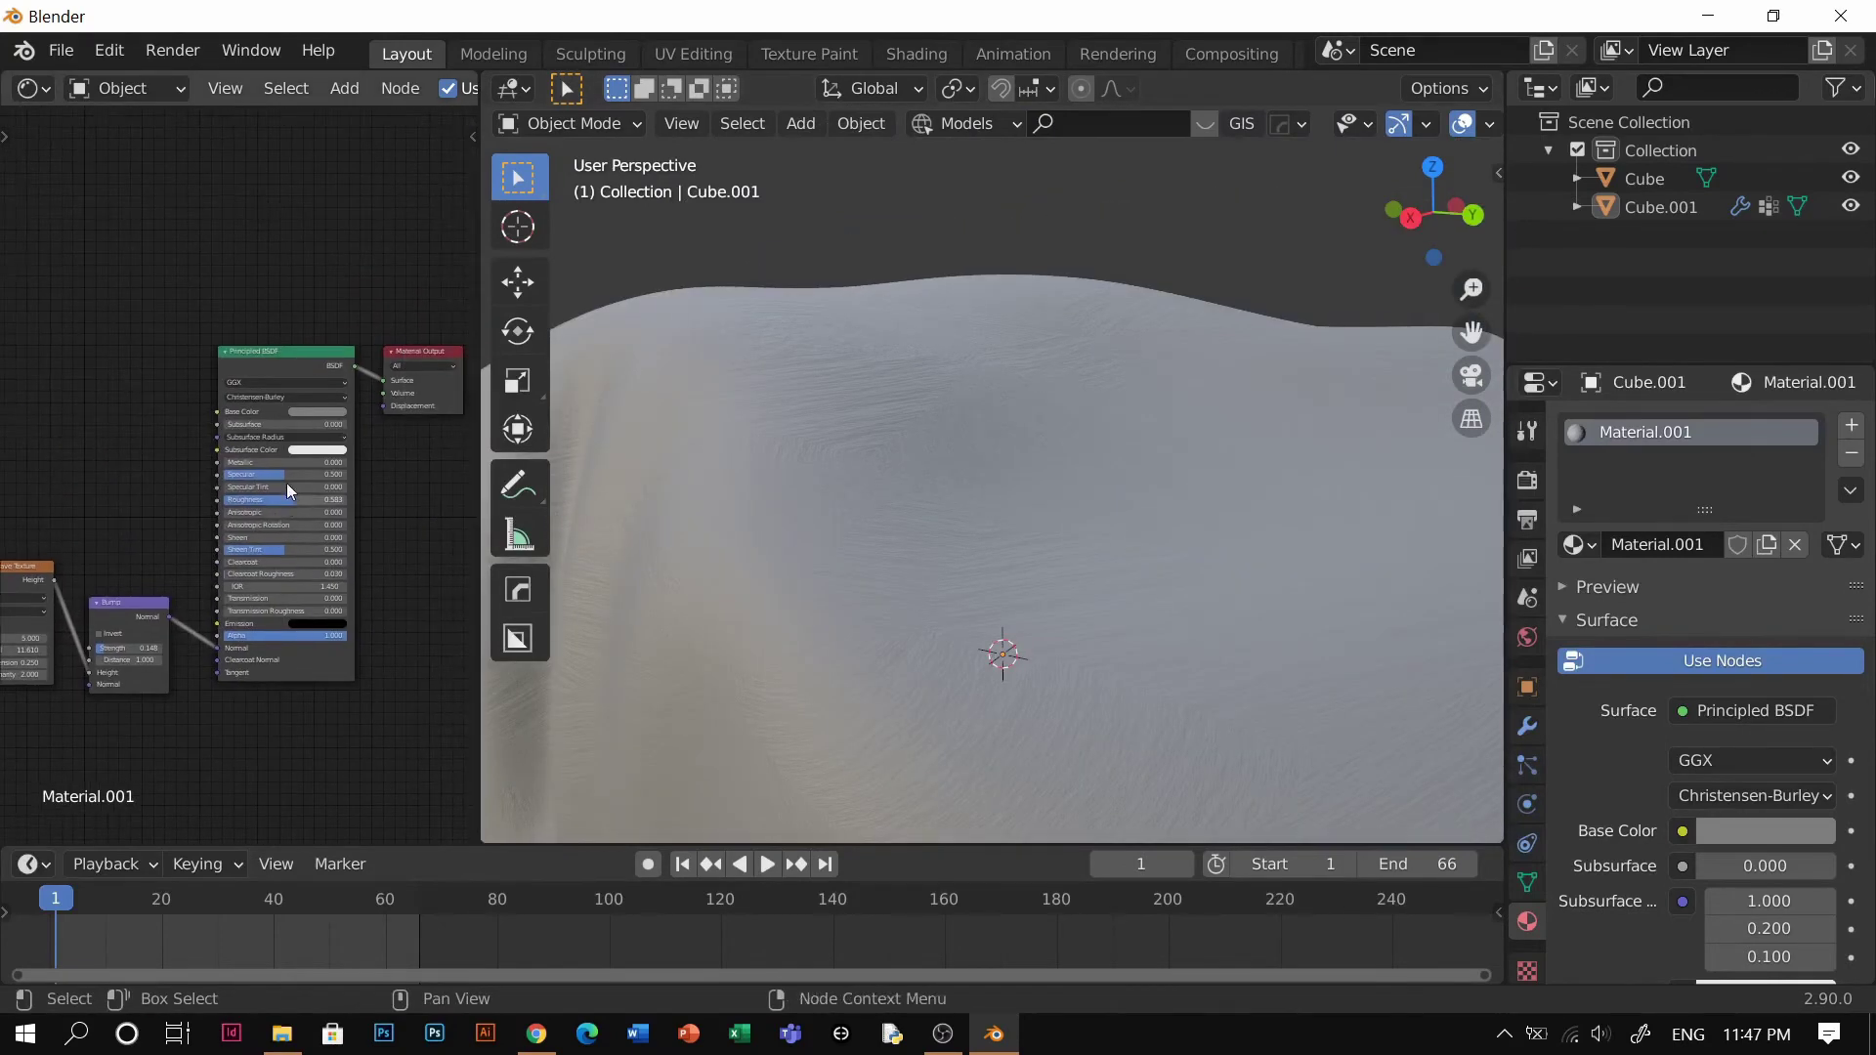
scroll(301, 475, up, 4)
middle_drag(938, 561, 971, 536)
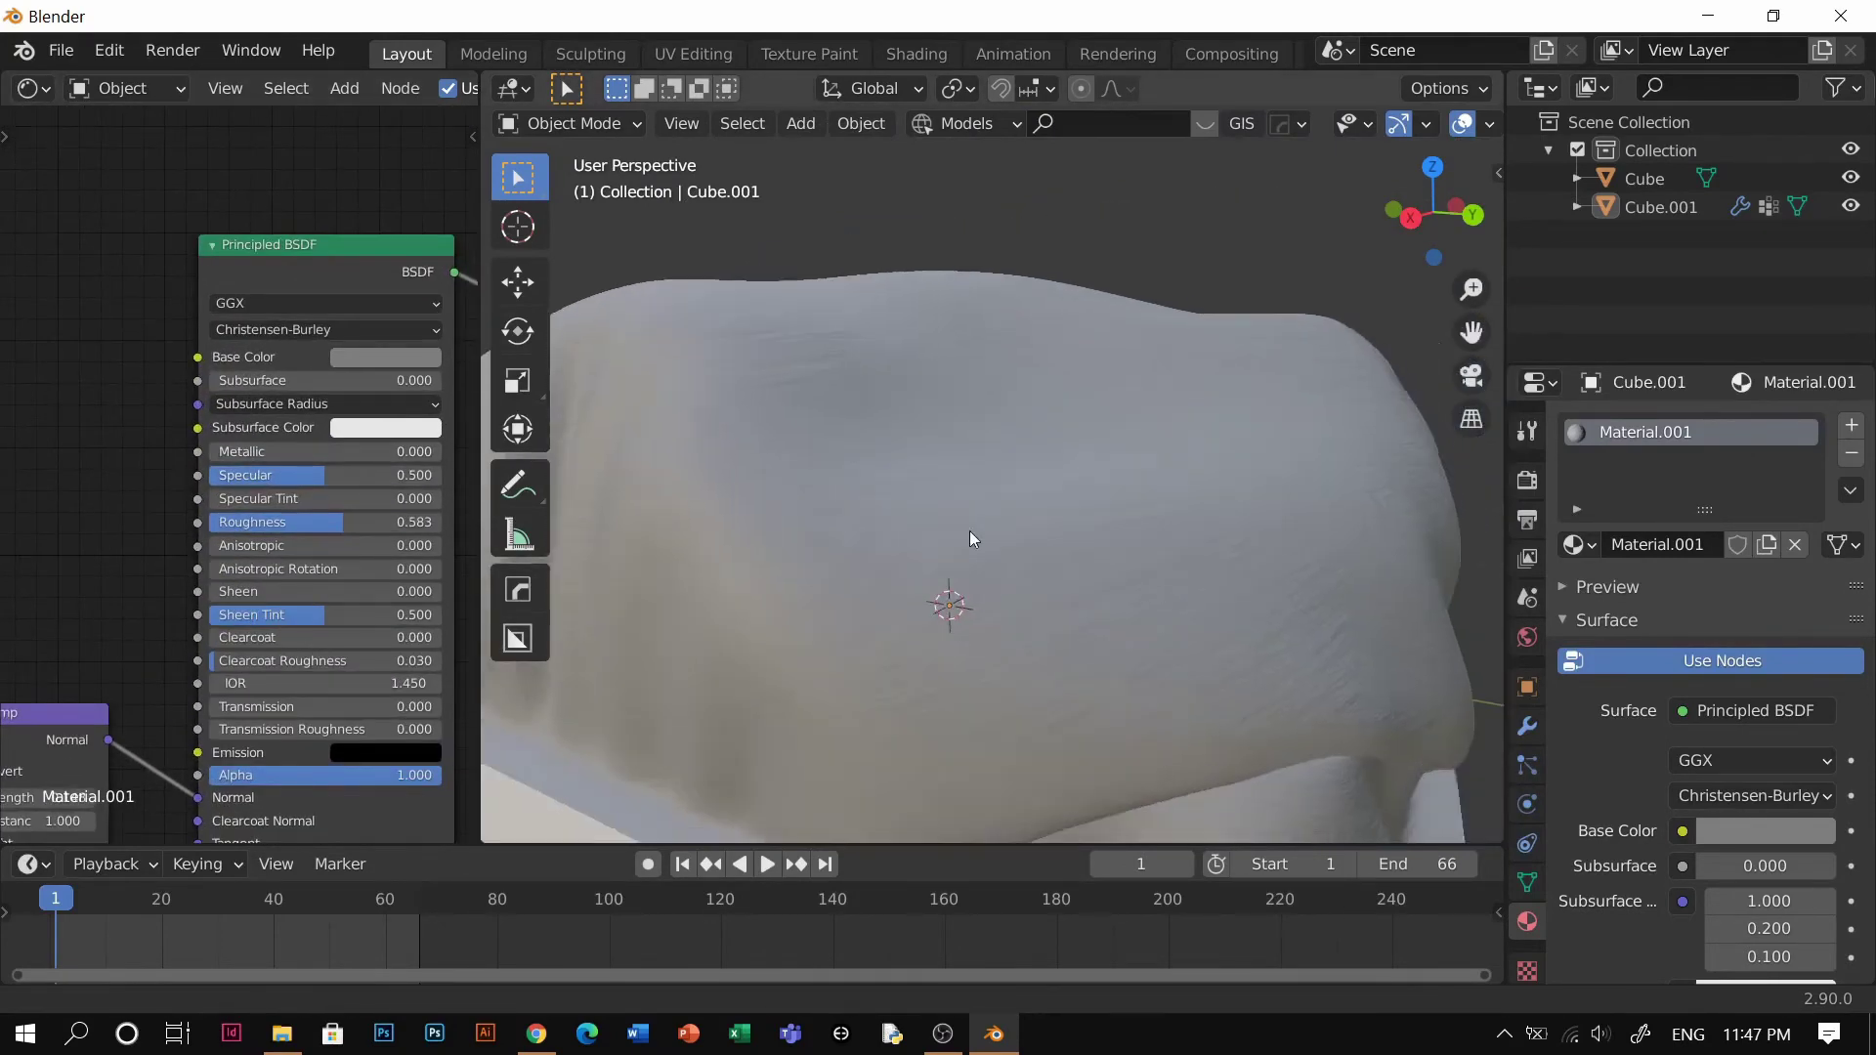
drag(326, 452, 344, 451)
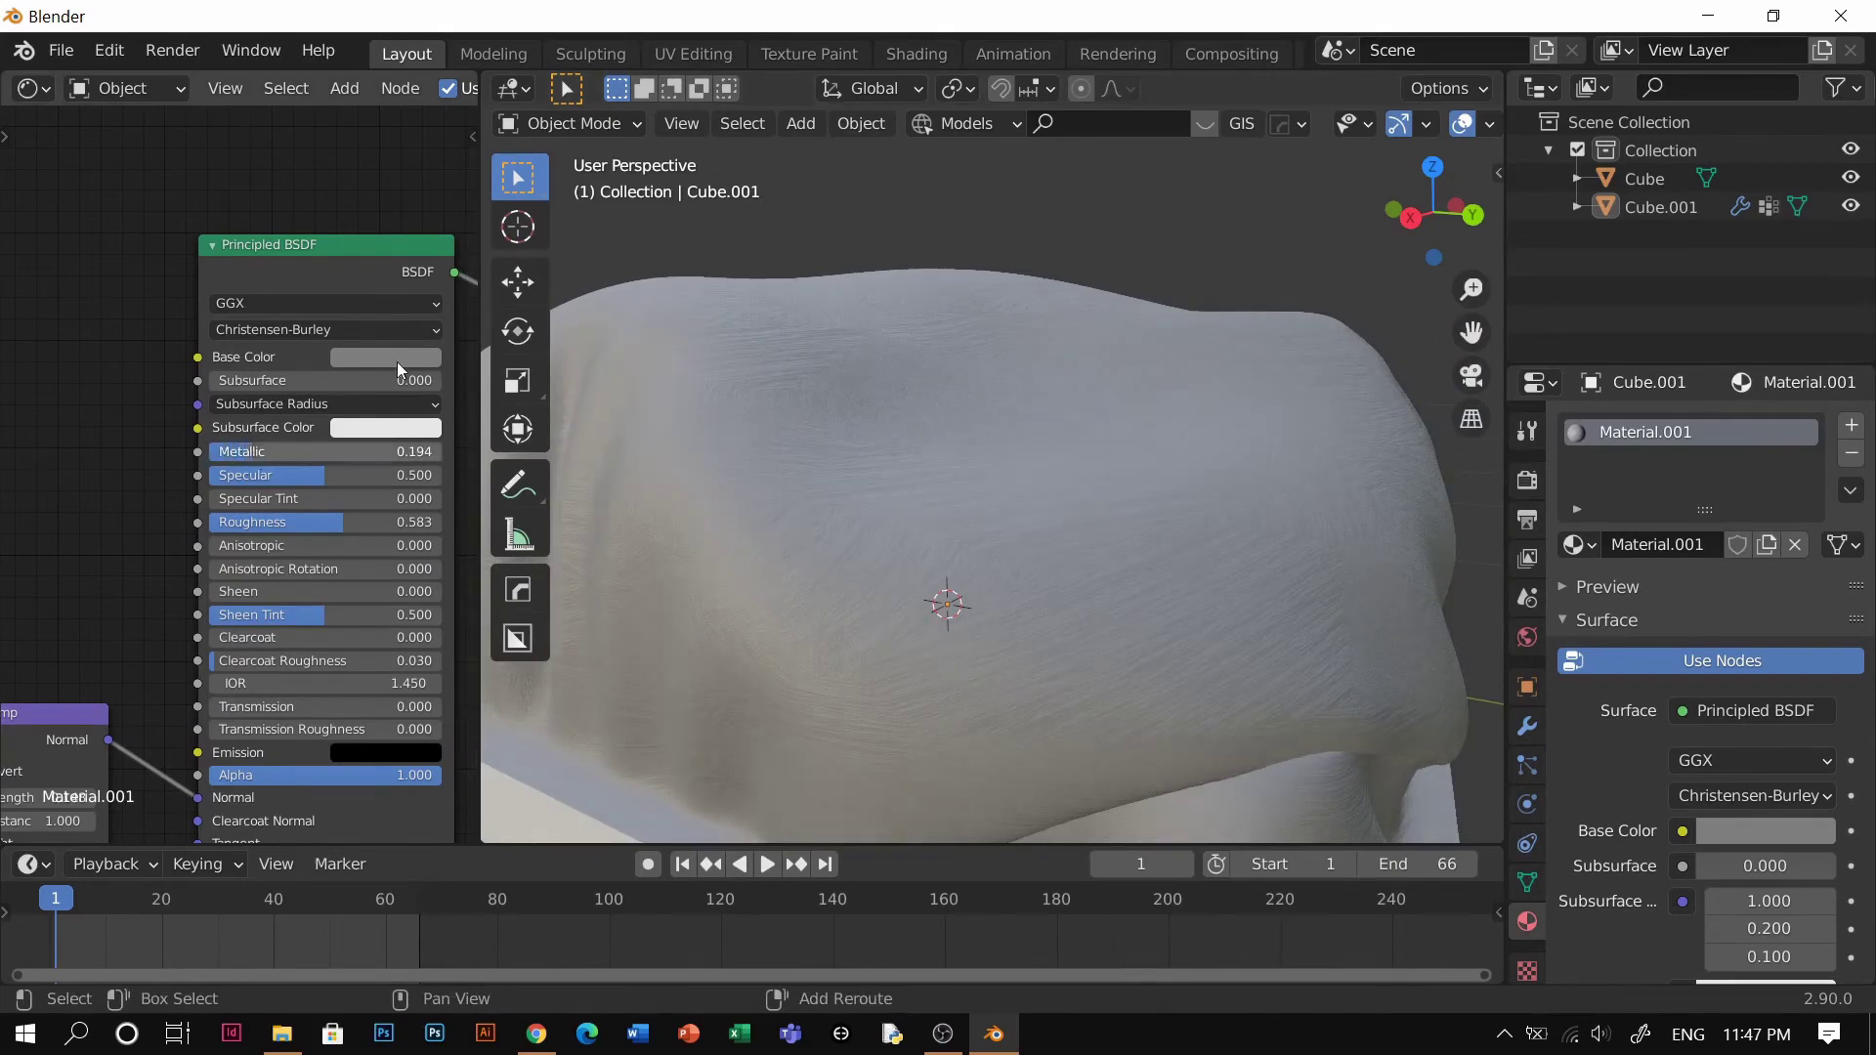
click(401, 359)
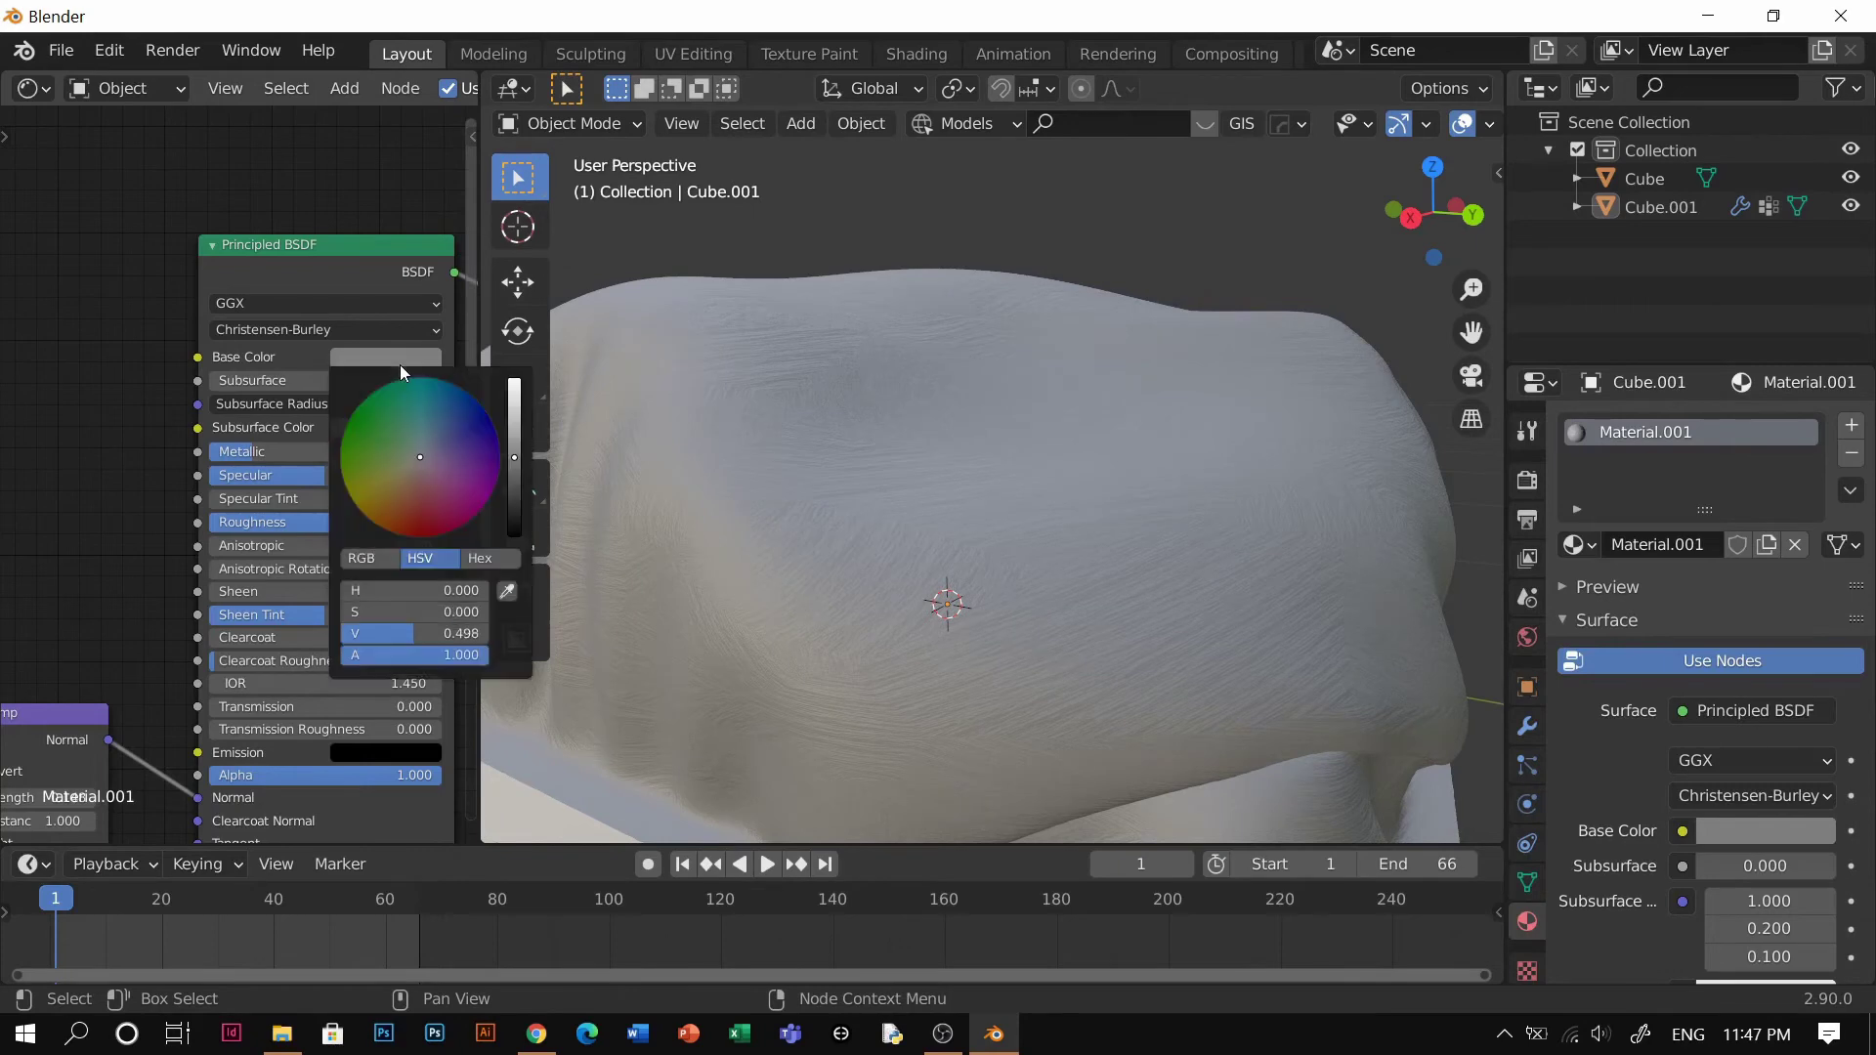
drag(518, 483, 508, 500)
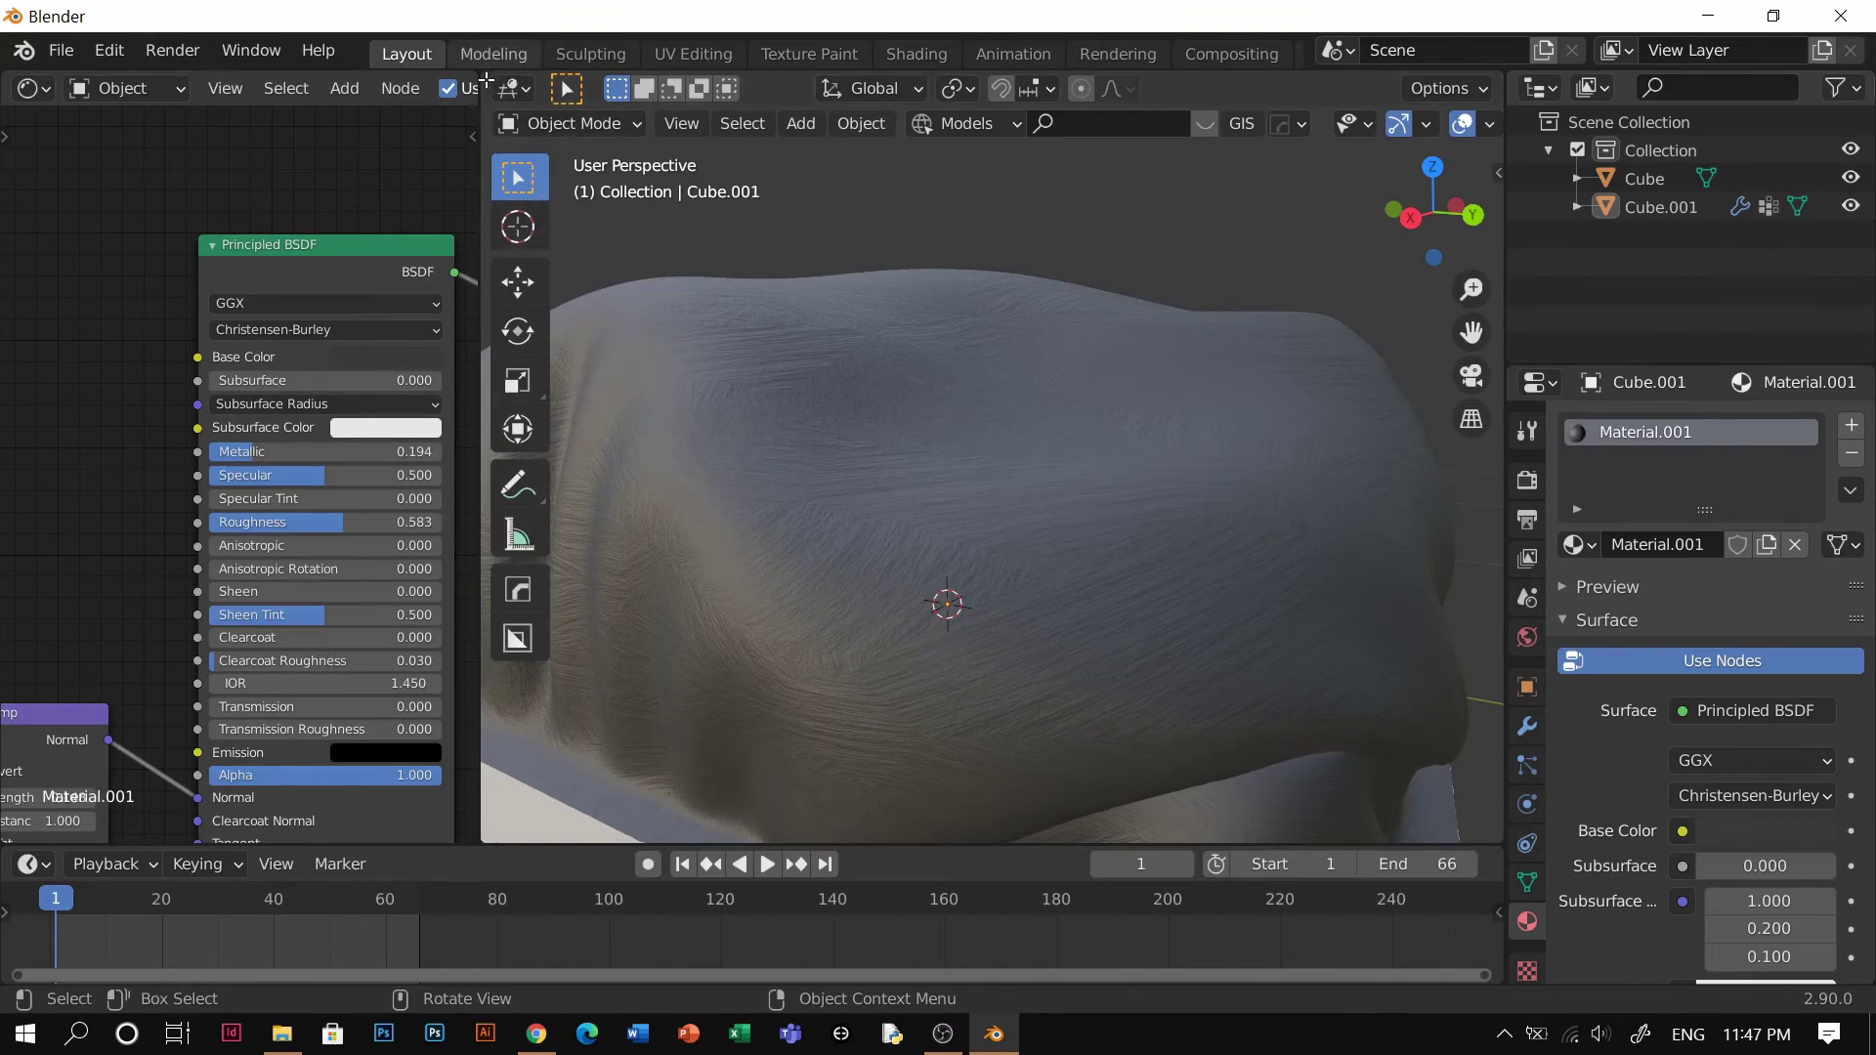
Expand the 3D viewport over the node editor and inspect the cloth material from several angles
drag(486, 75, 59, 213)
scroll(831, 497, down, 3)
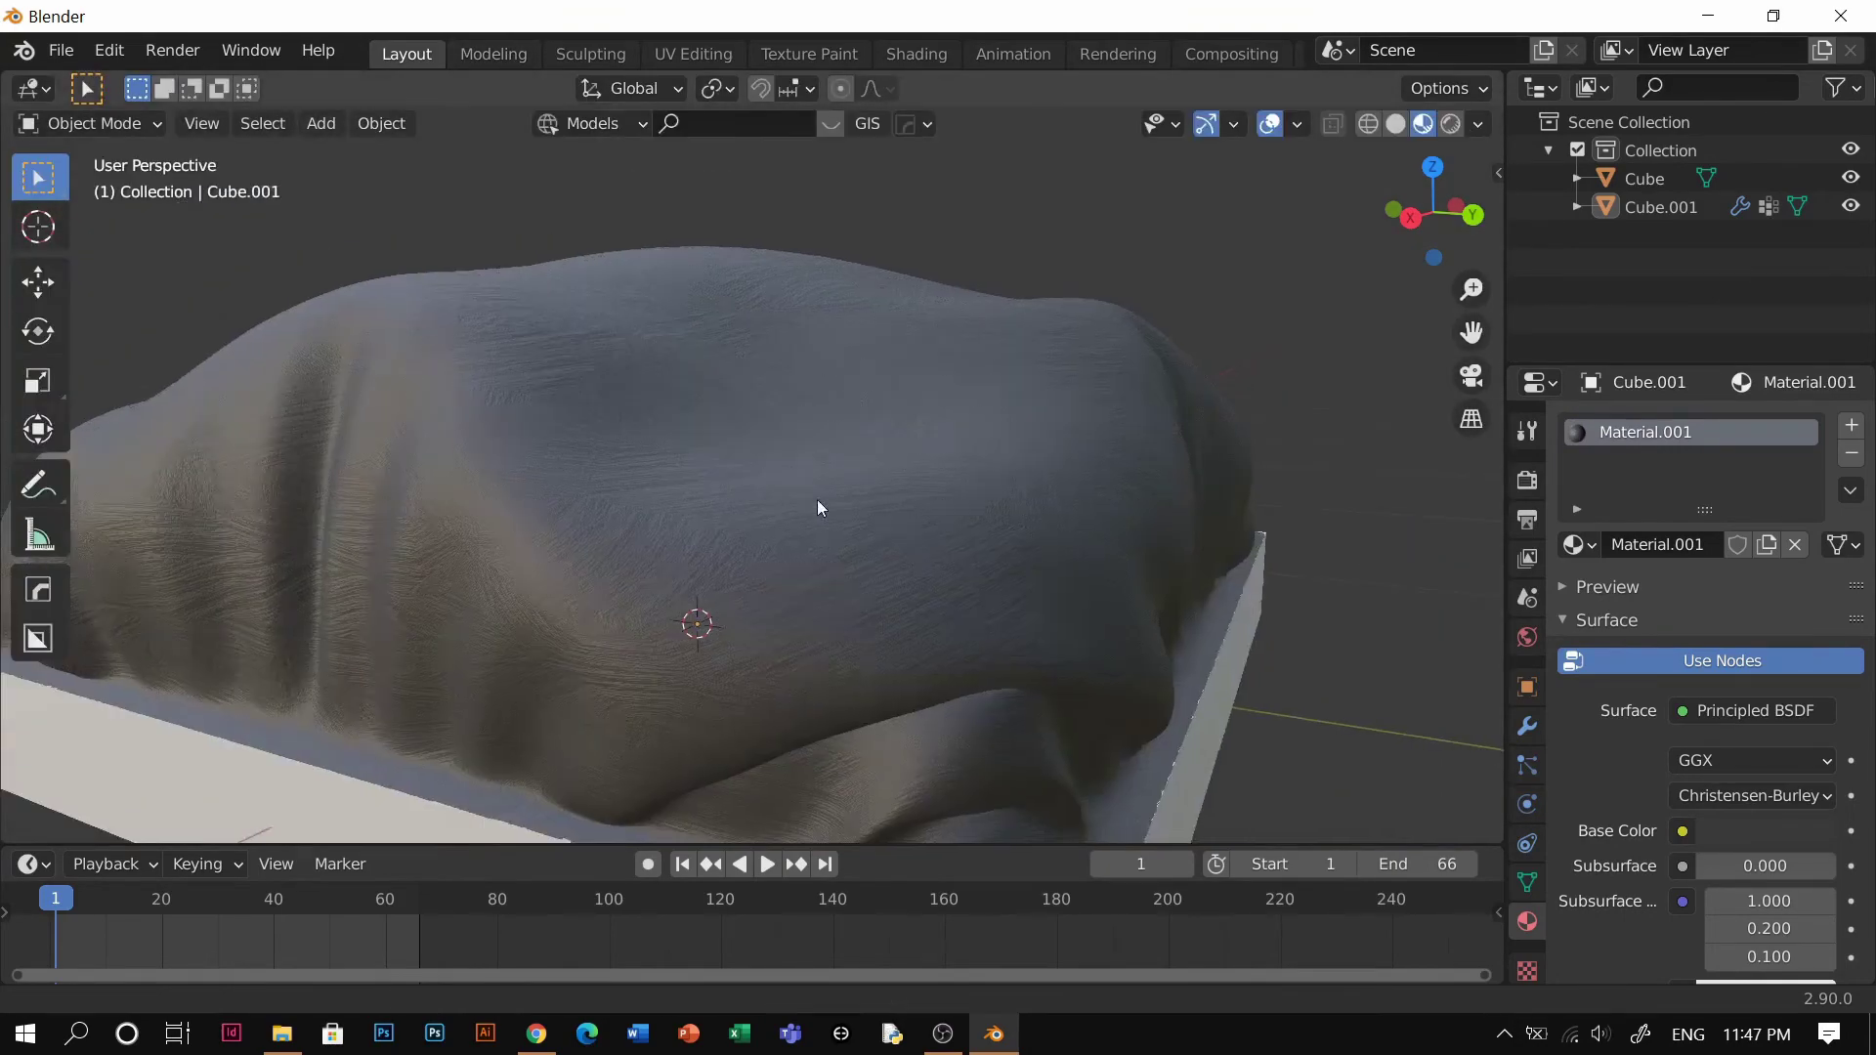
middle_drag(797, 526, 694, 487)
shift+middle_drag(1060, 560, 930, 492)
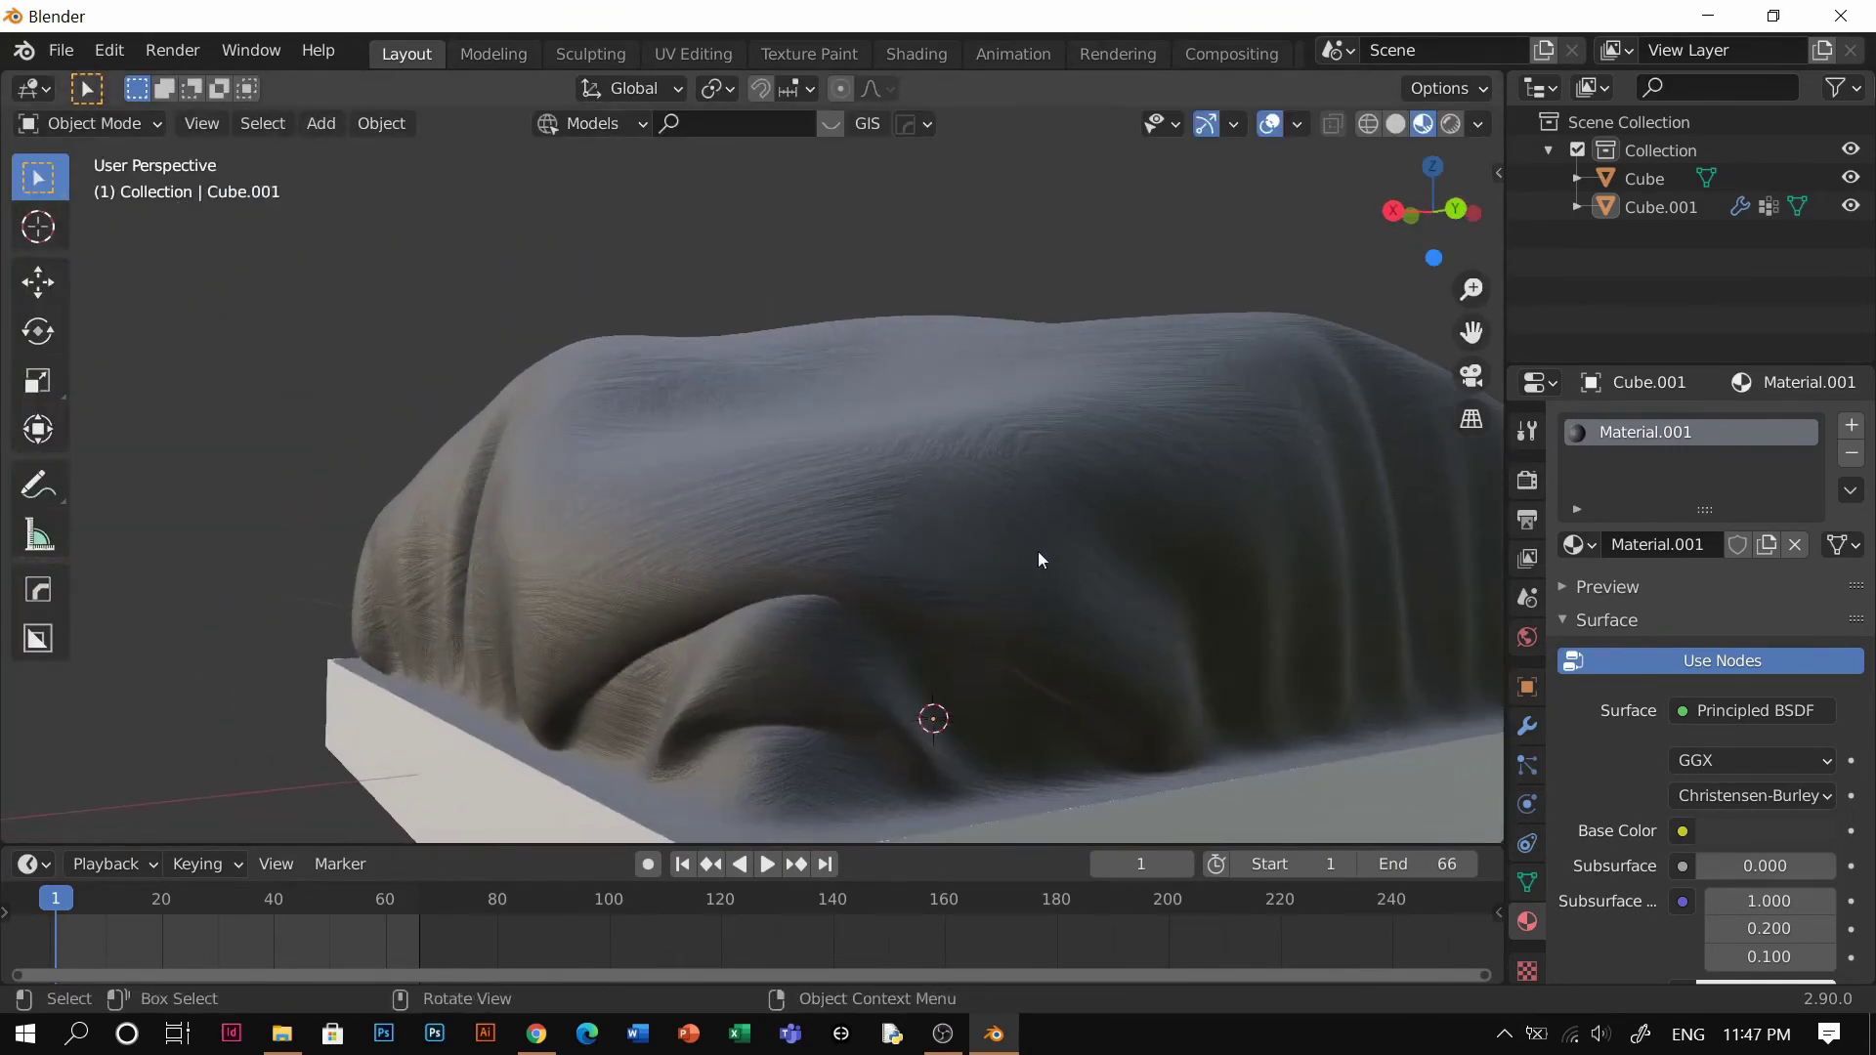
shift+middle_drag(1038, 551, 1137, 578)
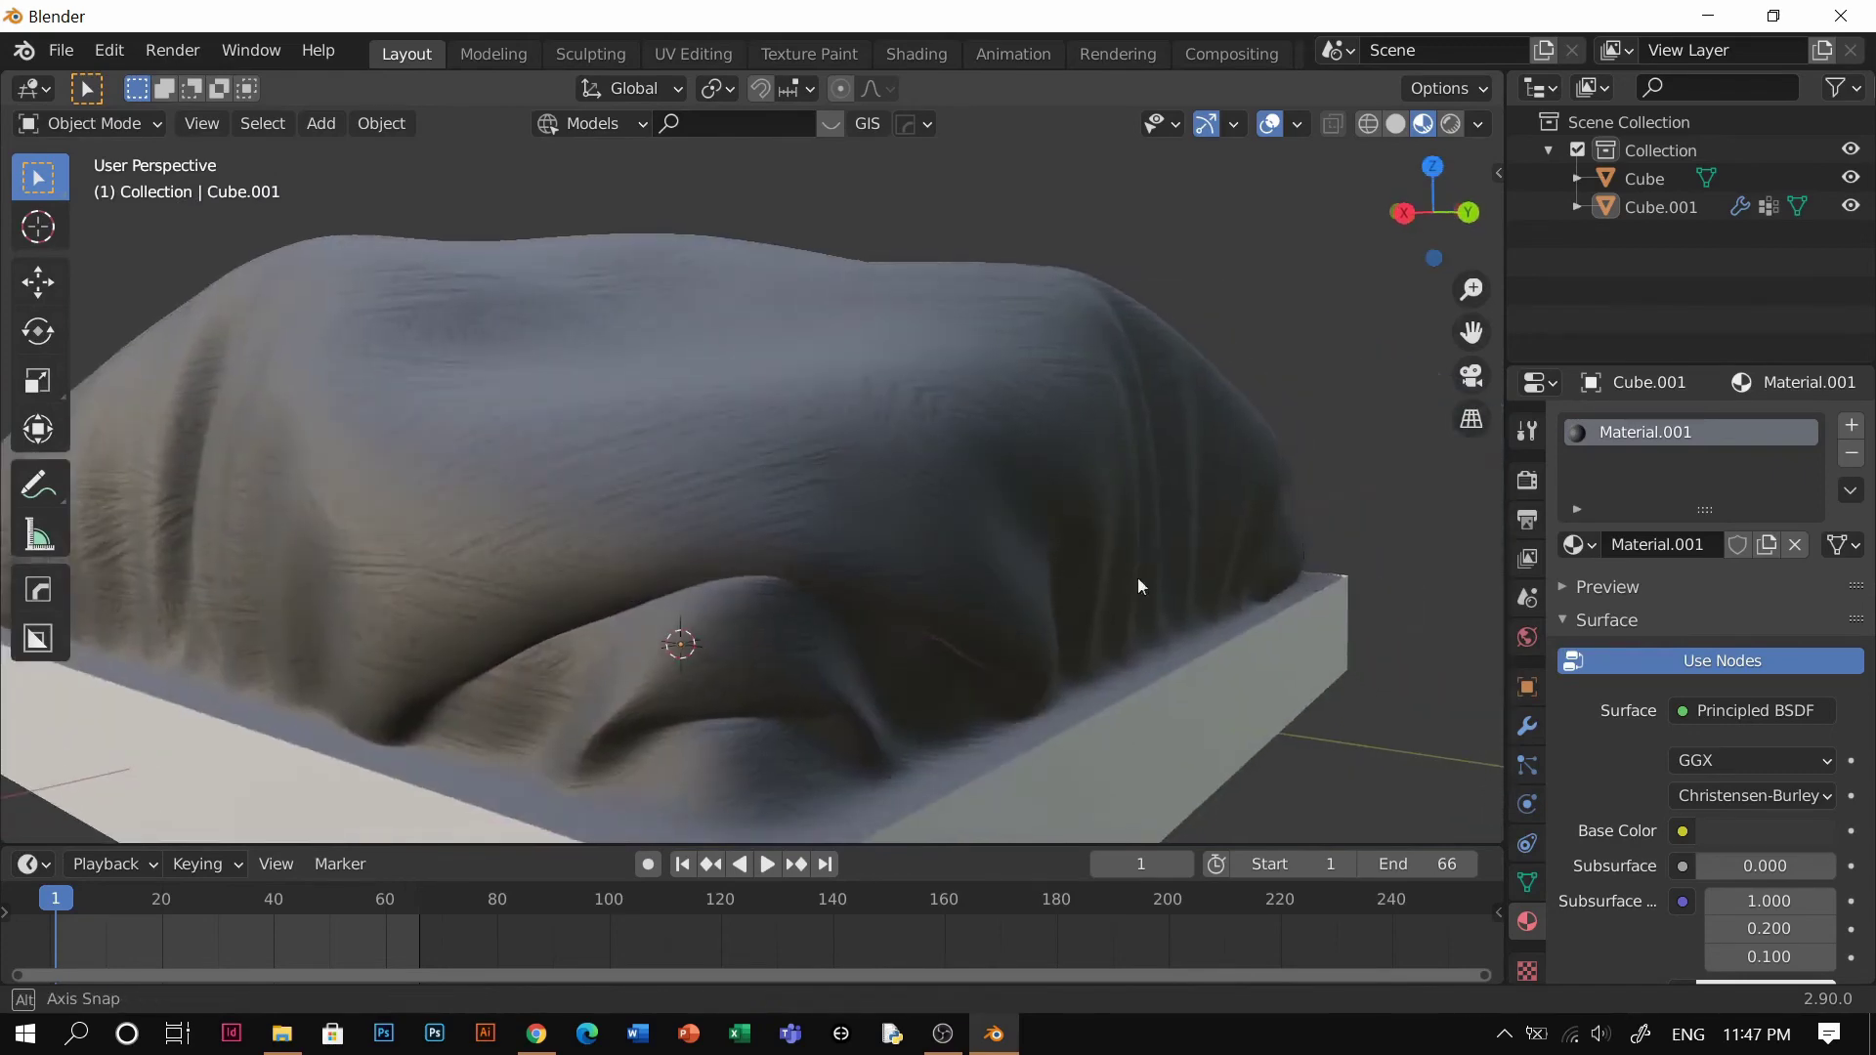
Enable Ambient Occlusion in the Eevee render settings with a distance of 0.658 m and a factor of 1.3
click(1534, 489)
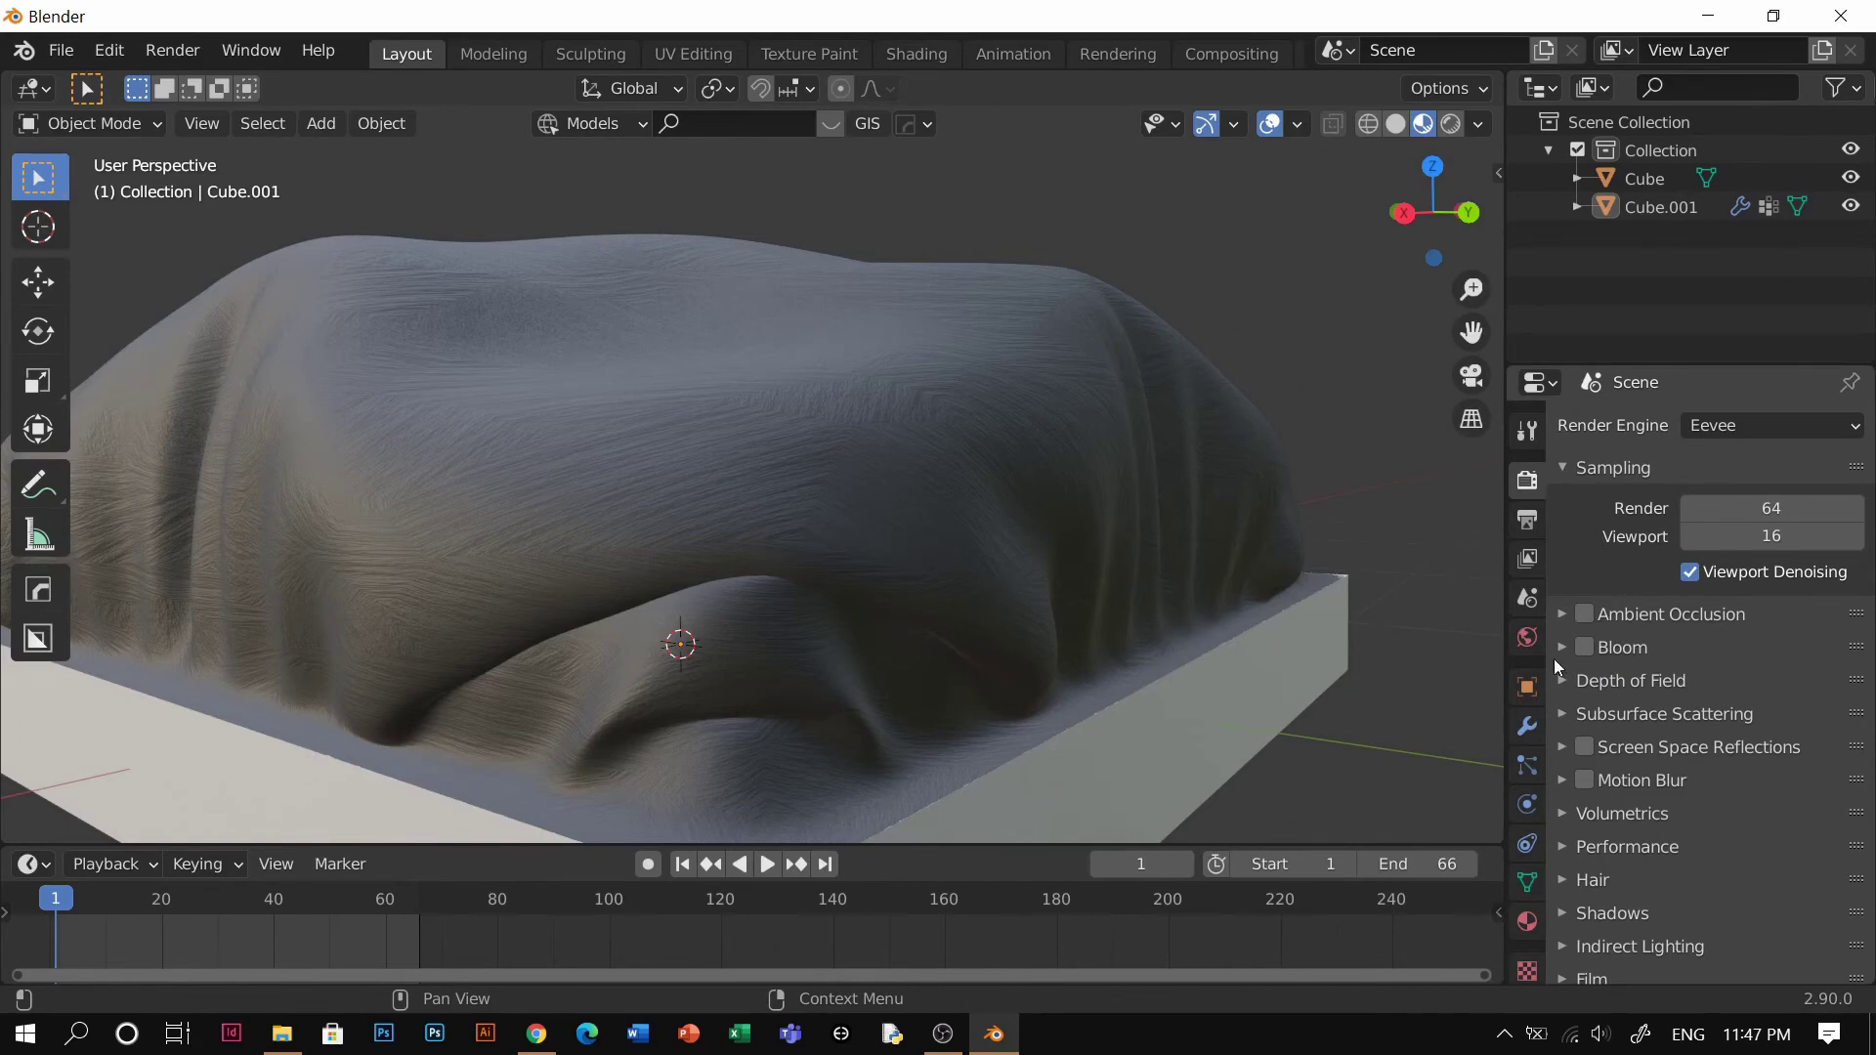
click(1585, 616)
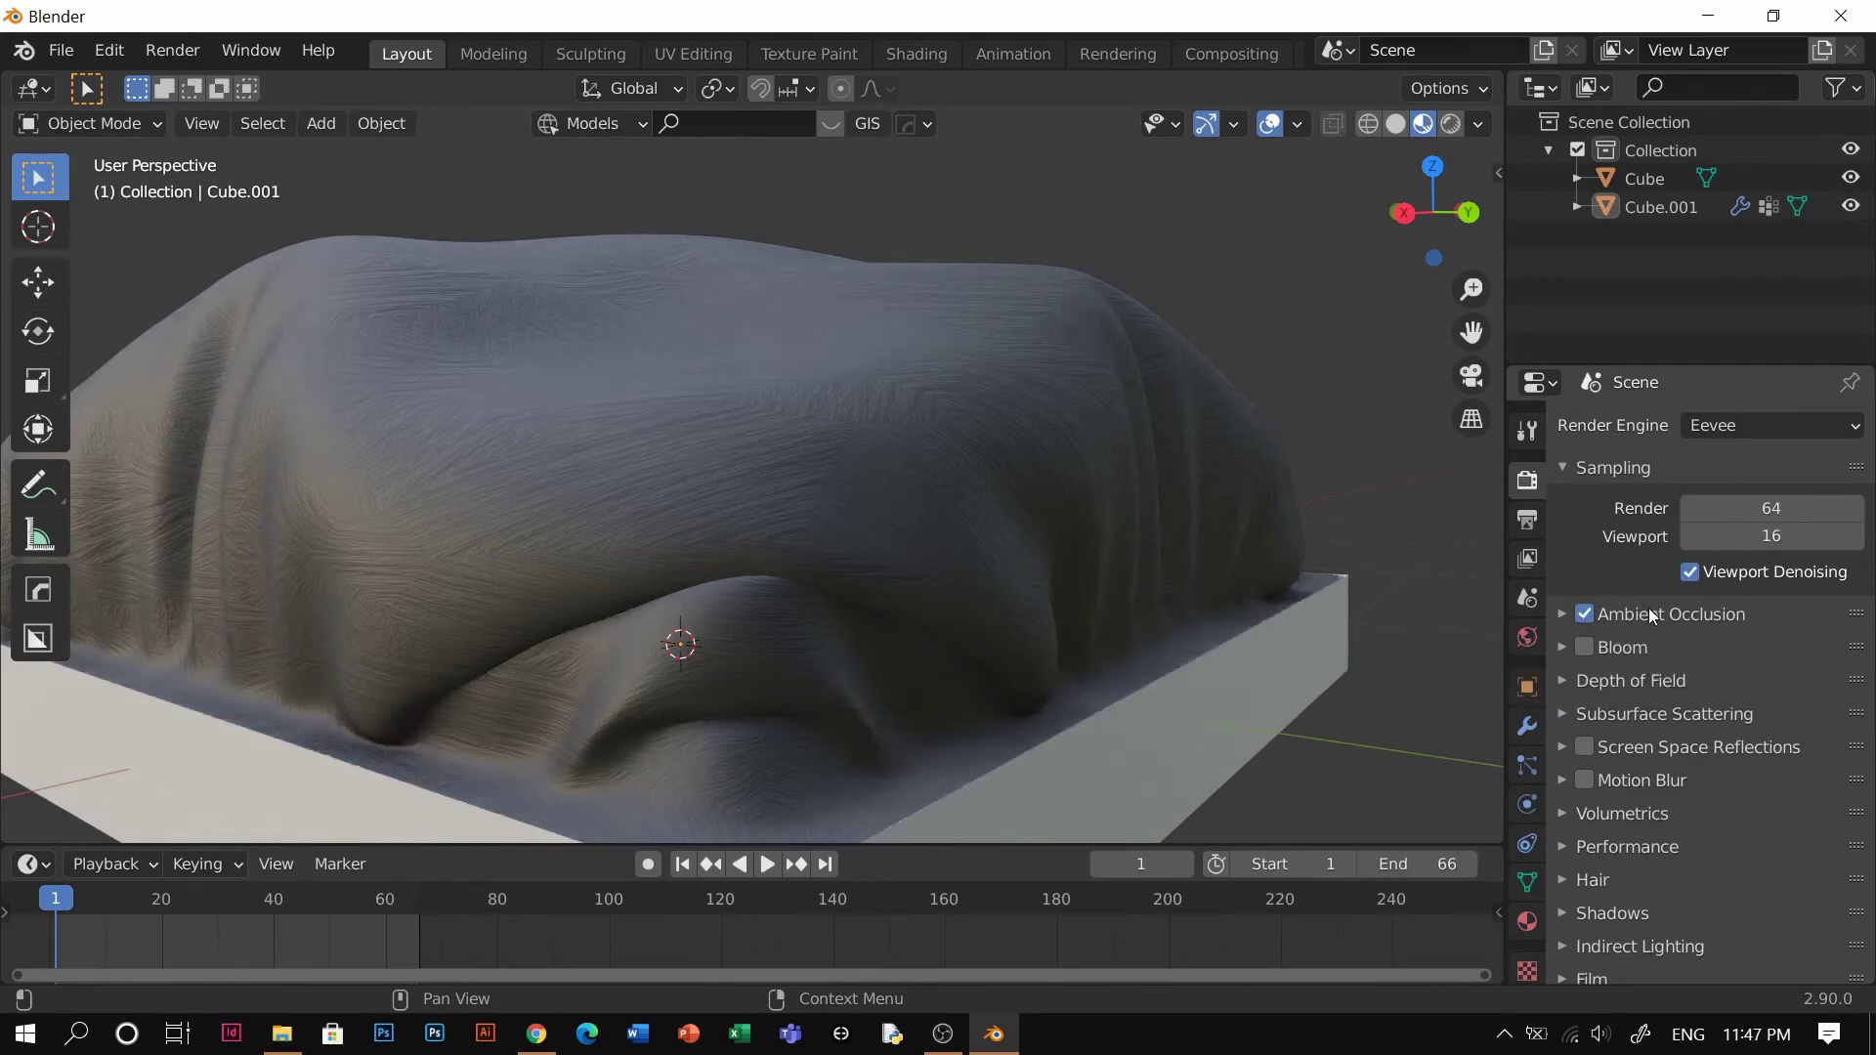
click(1650, 610)
mouse_move(1740, 659)
mouse_down()
mouse_move(1781, 658)
mouse_move(1765, 662)
mouse_up()
click(1765, 685)
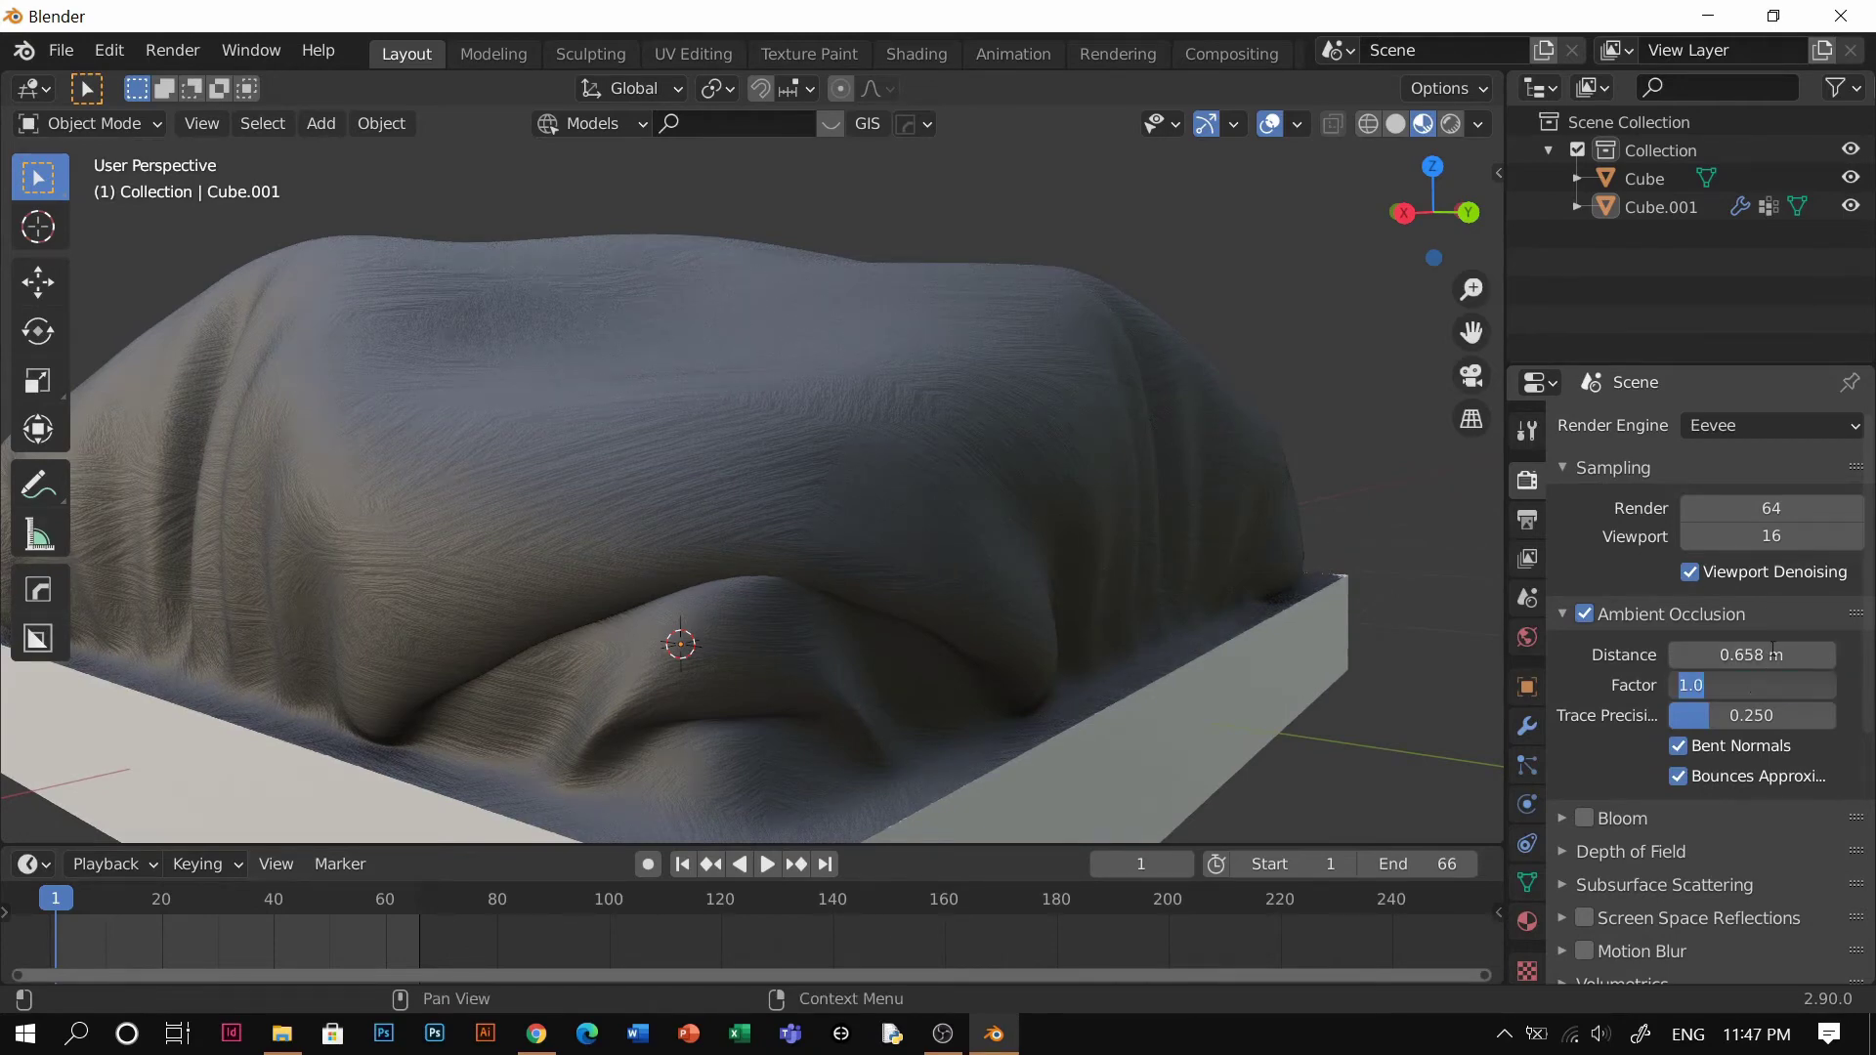
text(1.3)
key(Return)
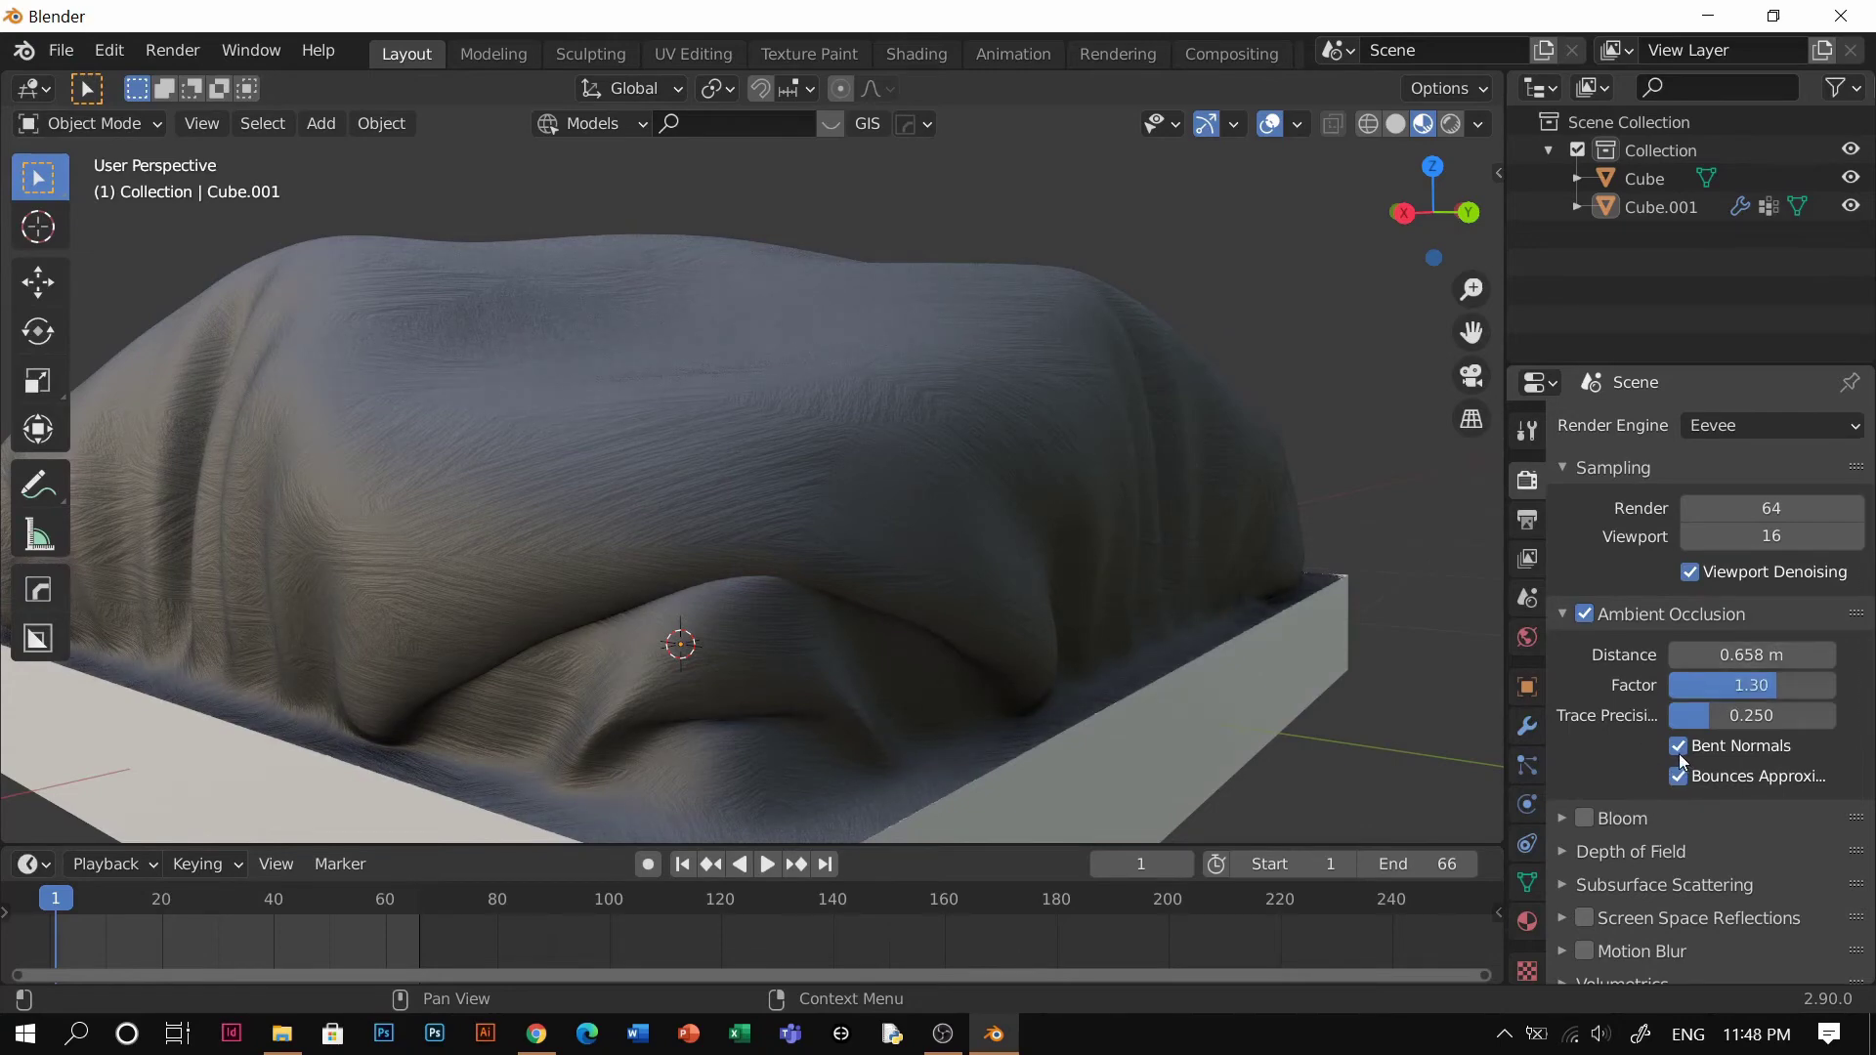
Turn off Bent Normals for Ambient Occlusion and enable Bloom and Screen Space Reflections
scroll(1638, 643, down, 4)
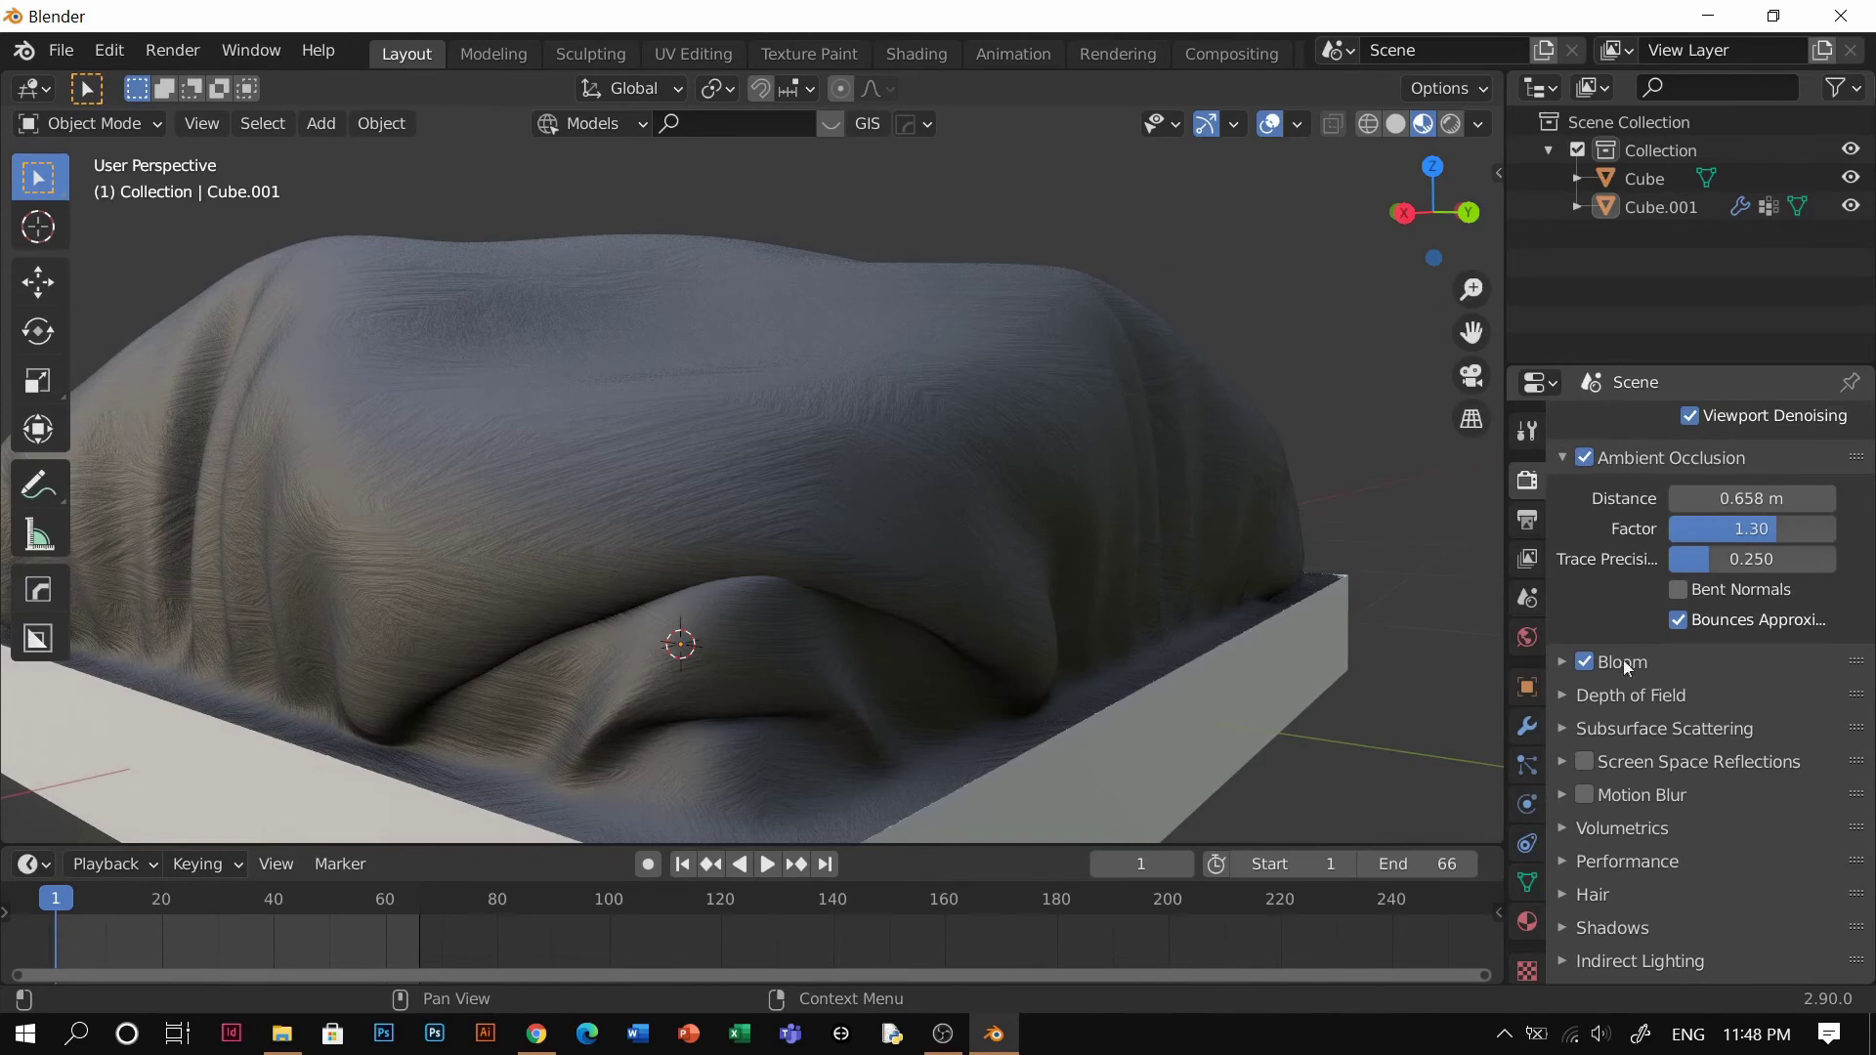
click(1586, 761)
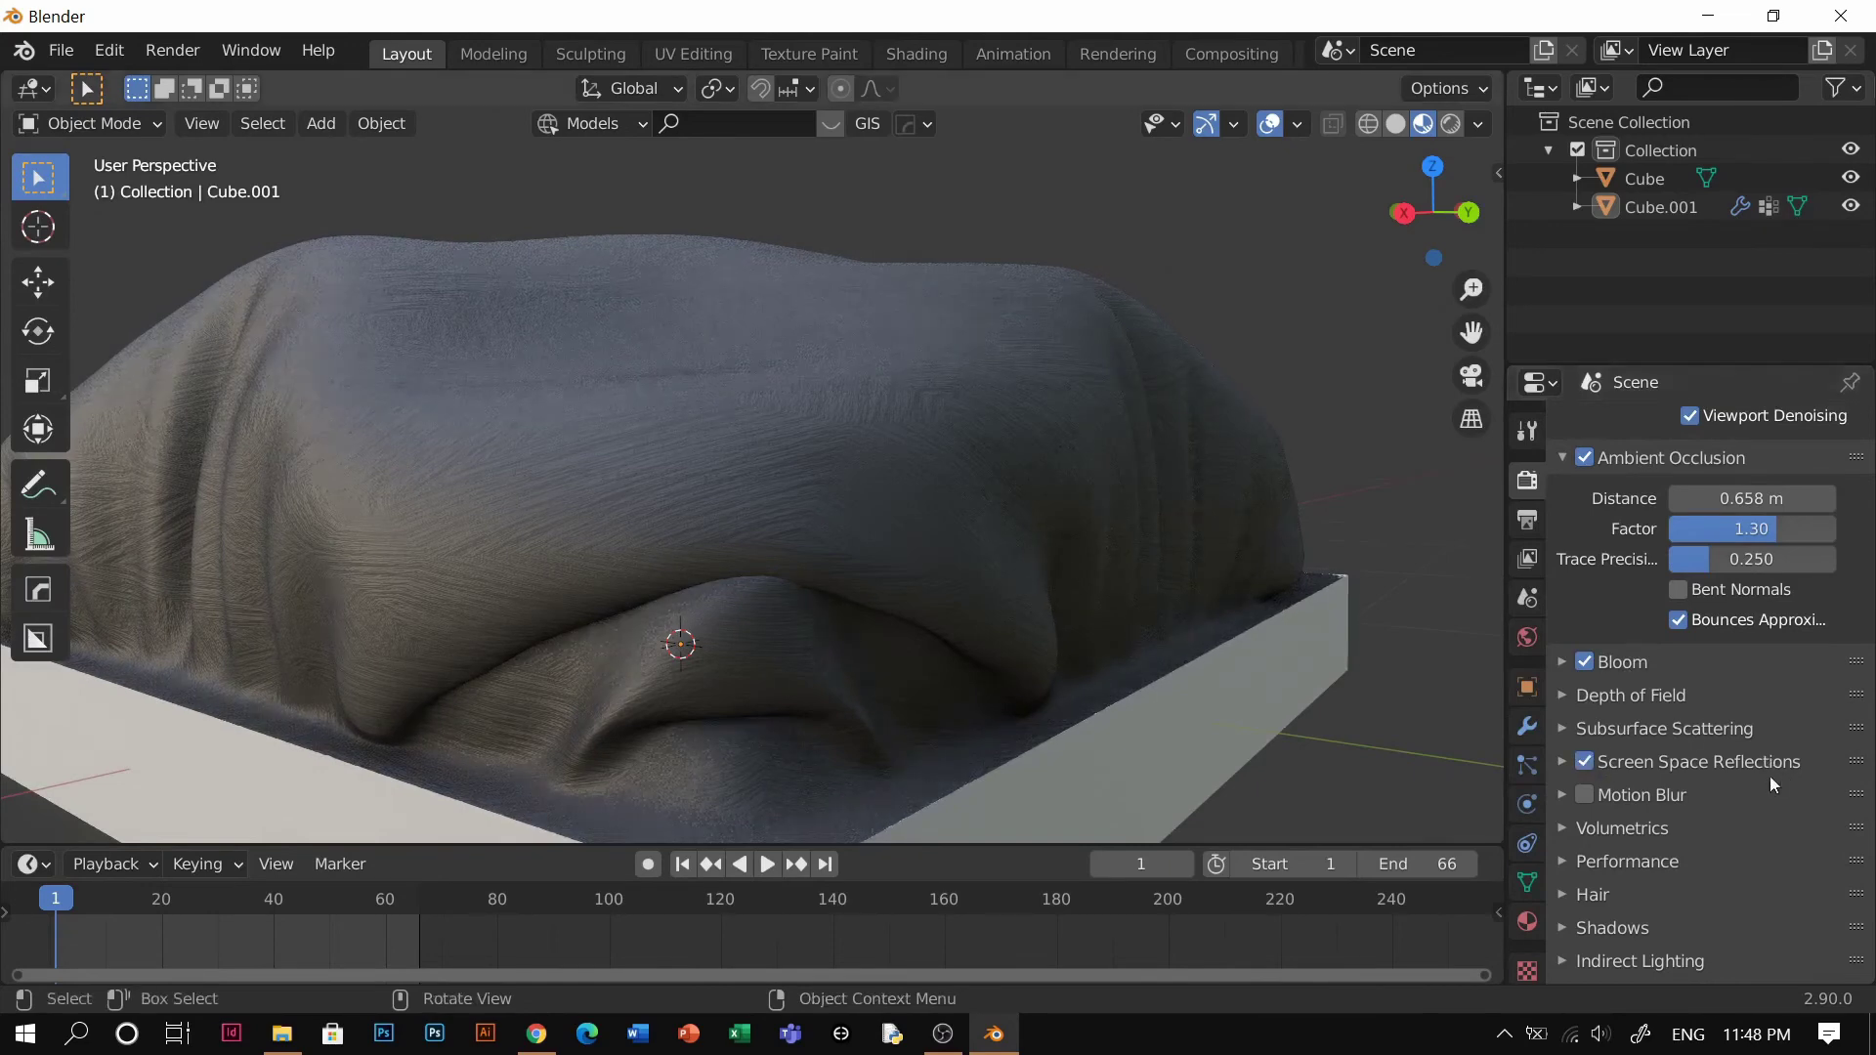
click(1693, 761)
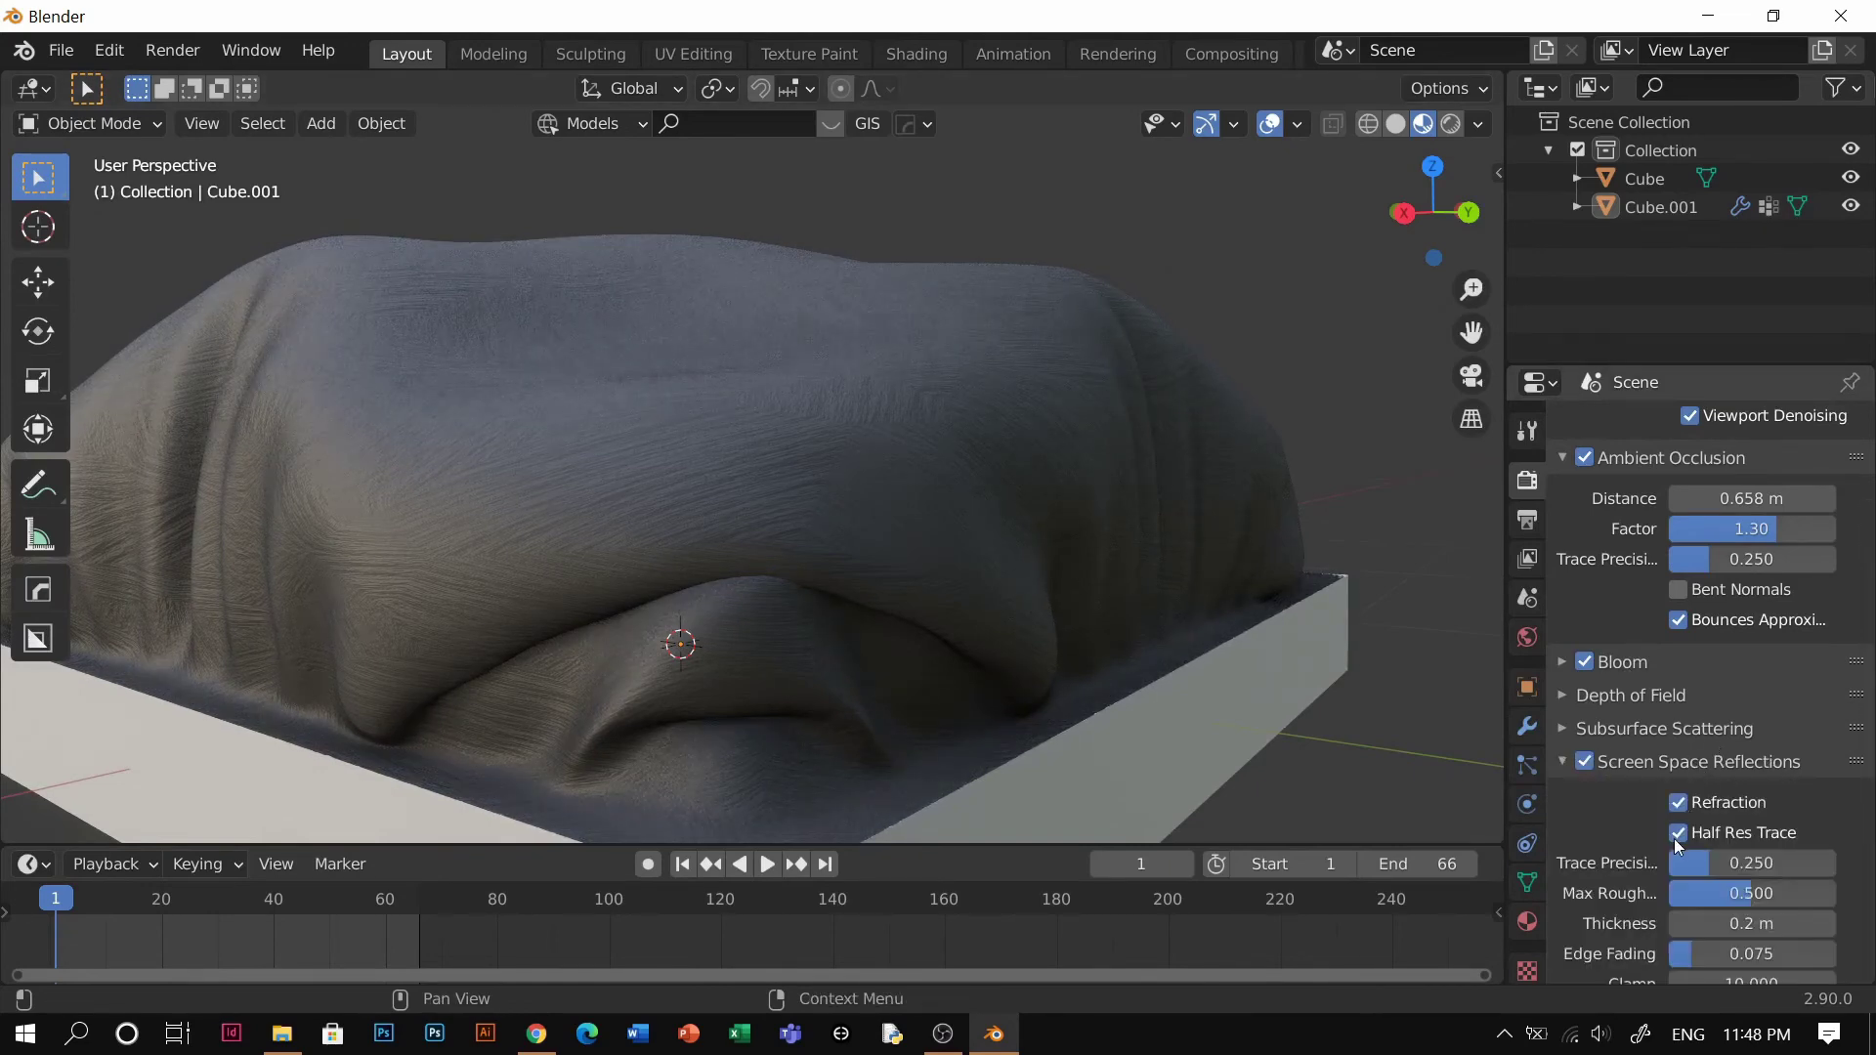
click(1649, 765)
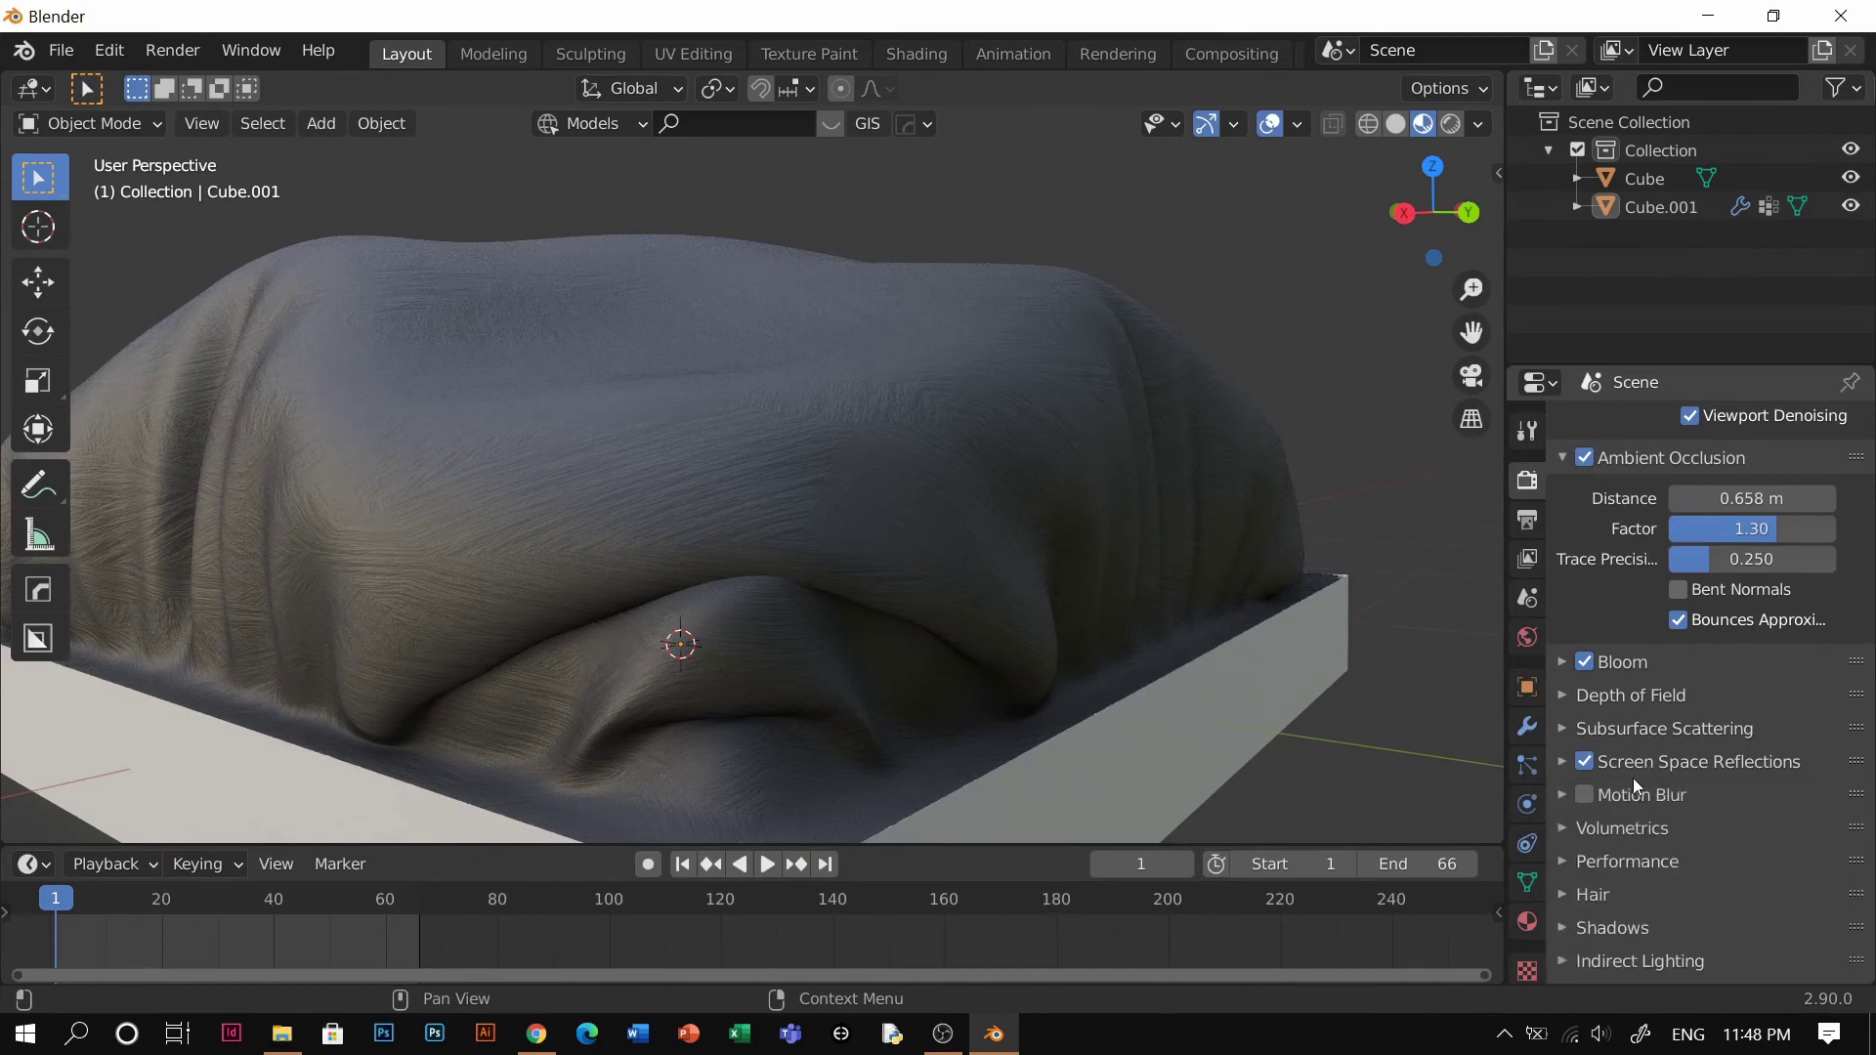
Change the Cube Size resolution of the render shadows
scroll(1620, 842, down, 2)
click(1627, 849)
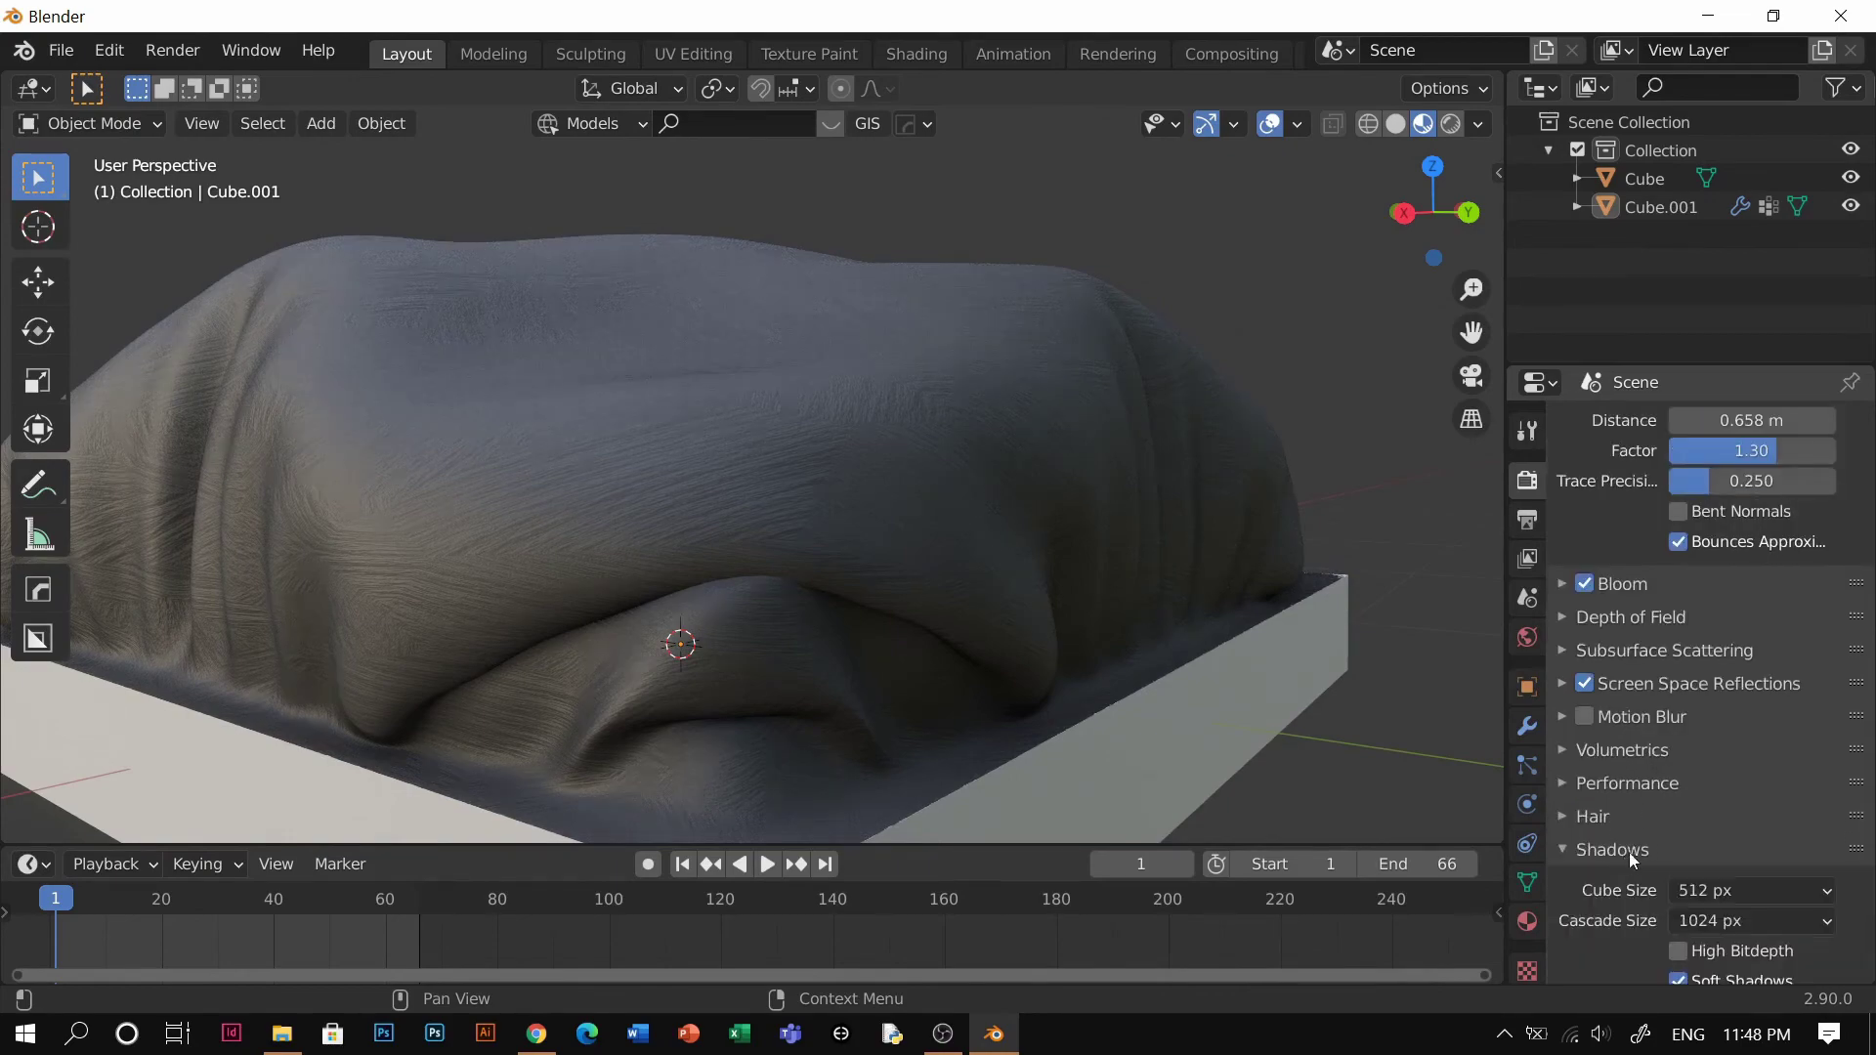
click(1746, 892)
click(1752, 708)
click(1626, 849)
Set the Color Management Look to High Contrast
scroll(1655, 806, down, 5)
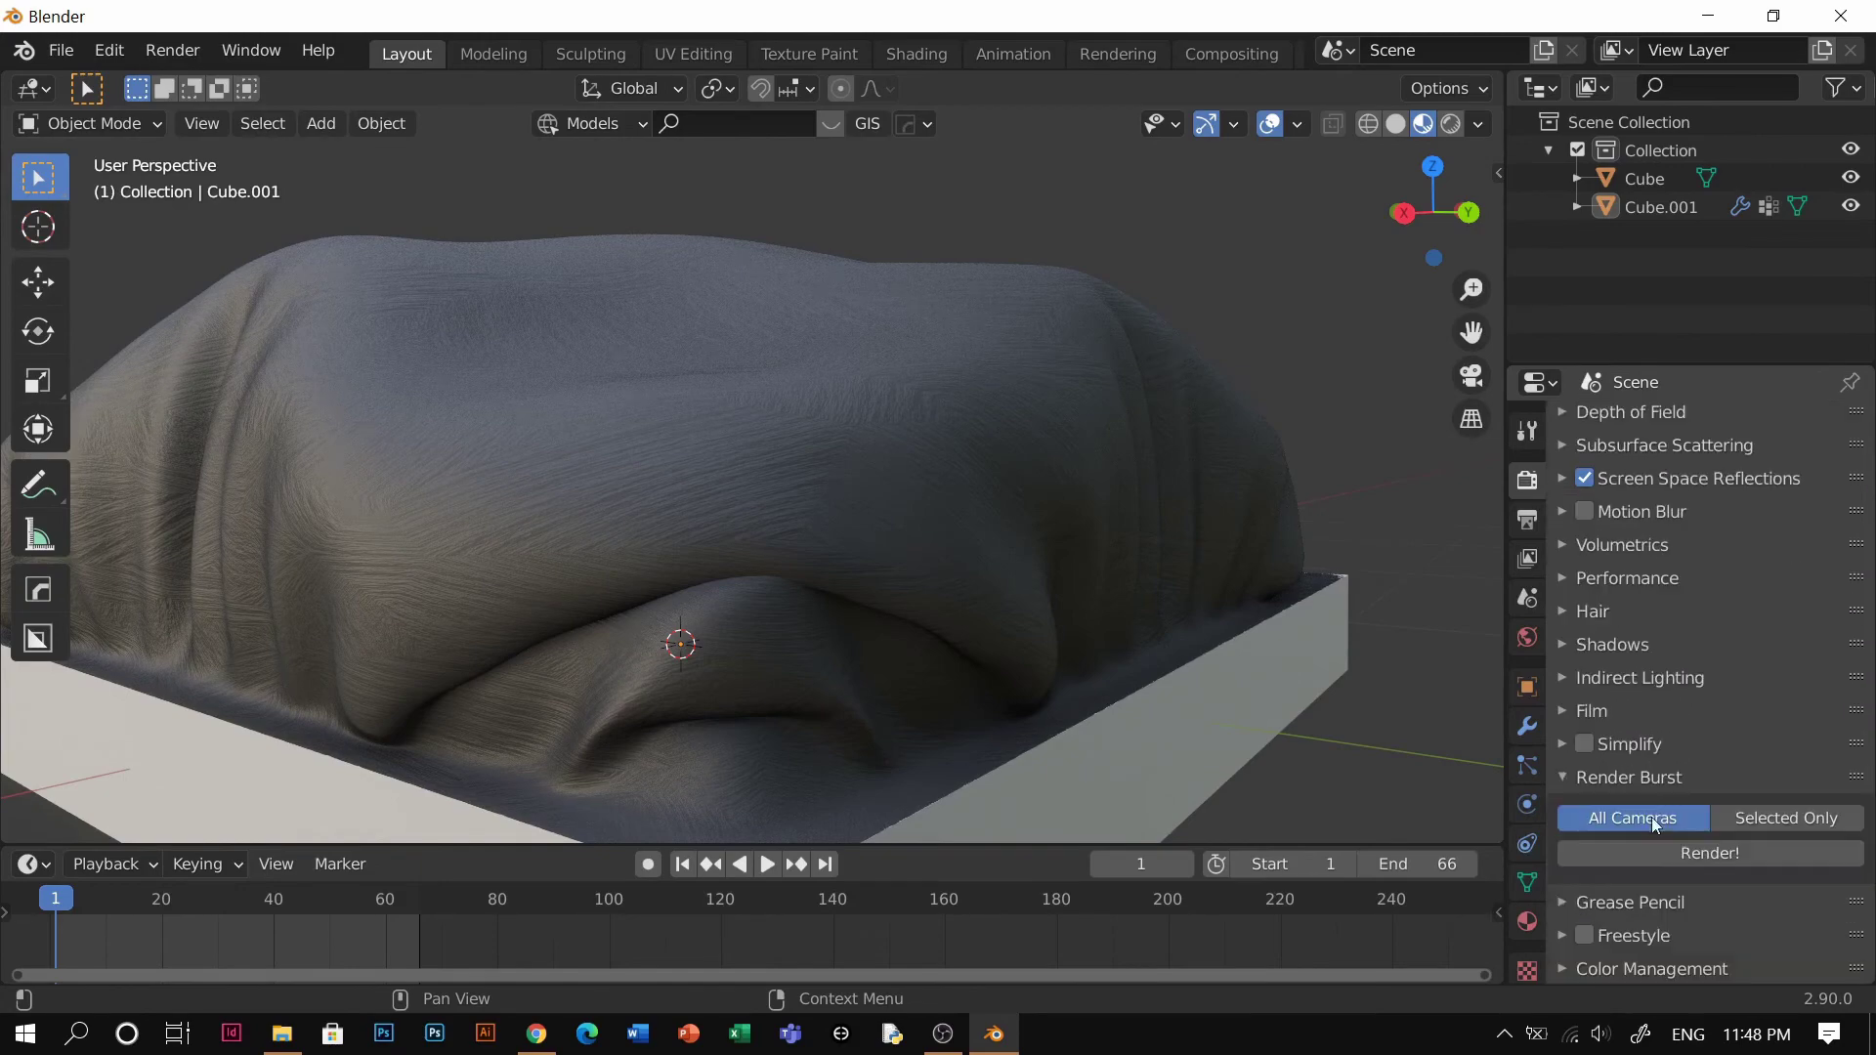
click(1633, 976)
scroll(1661, 851, down, 5)
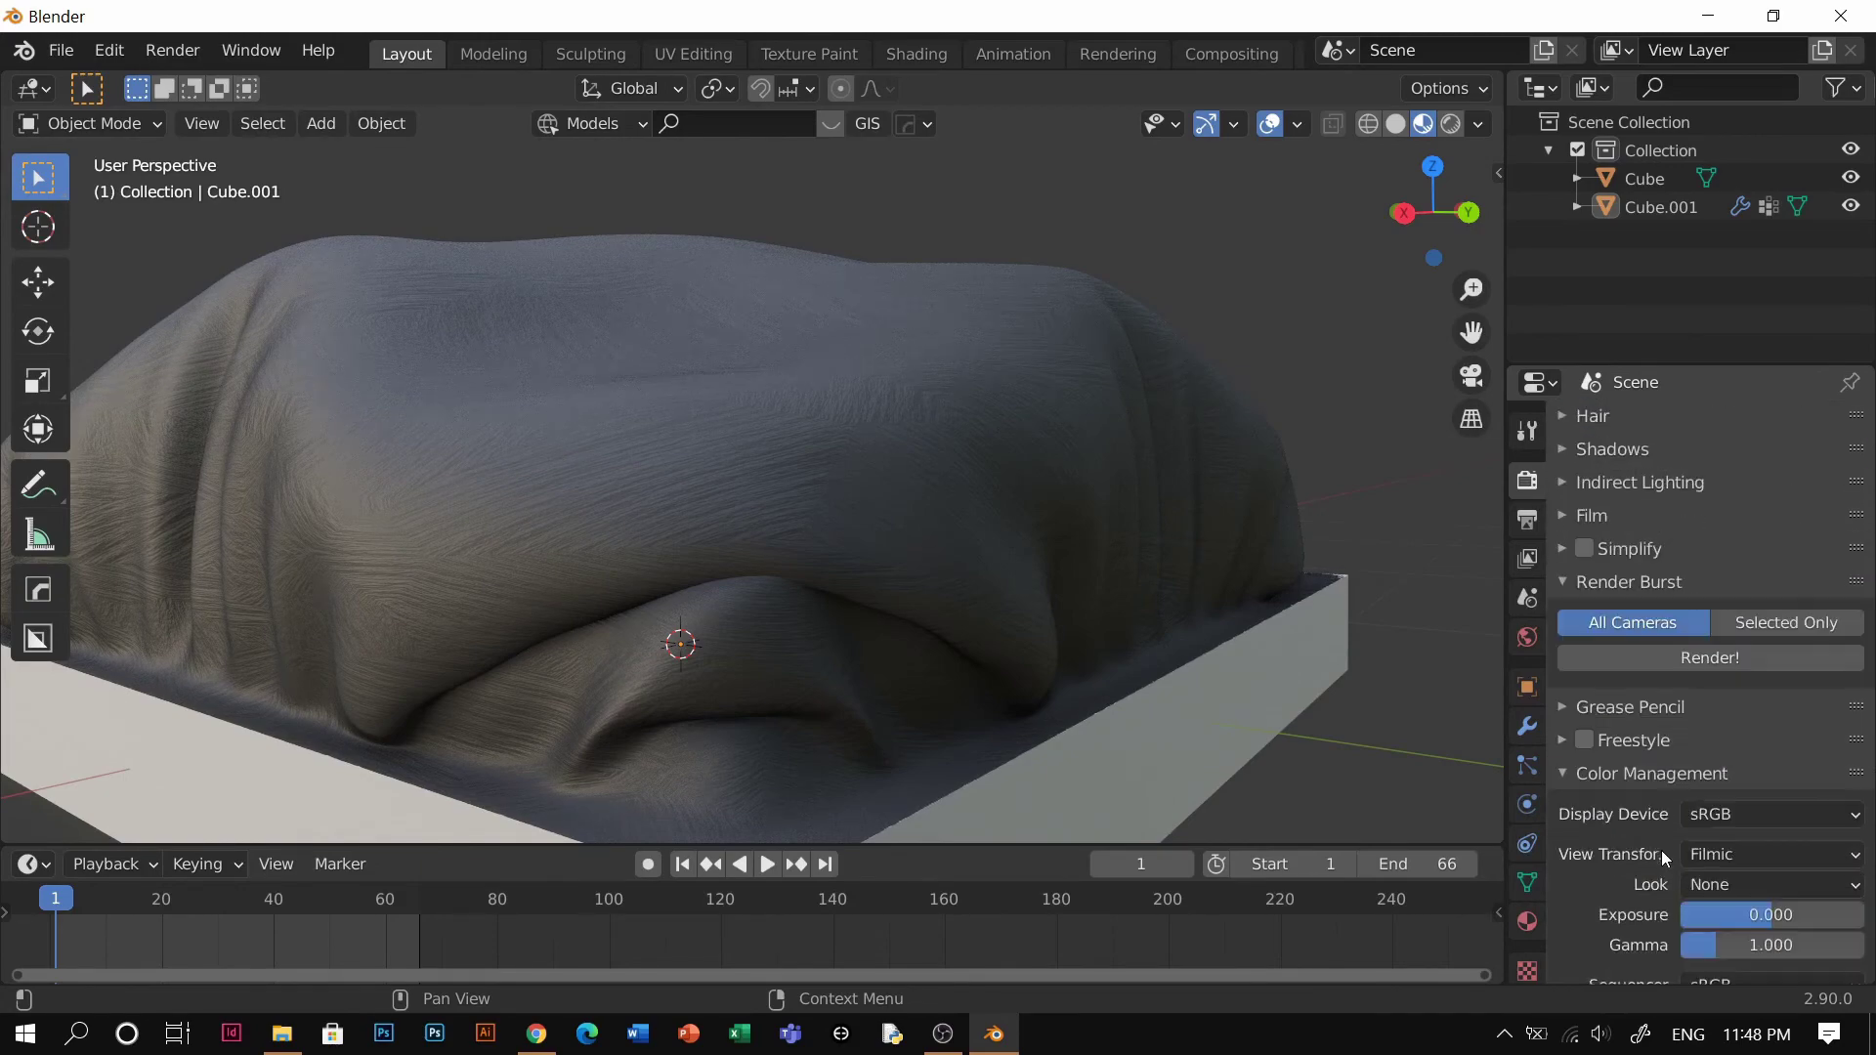
click(1730, 889)
click(1565, 786)
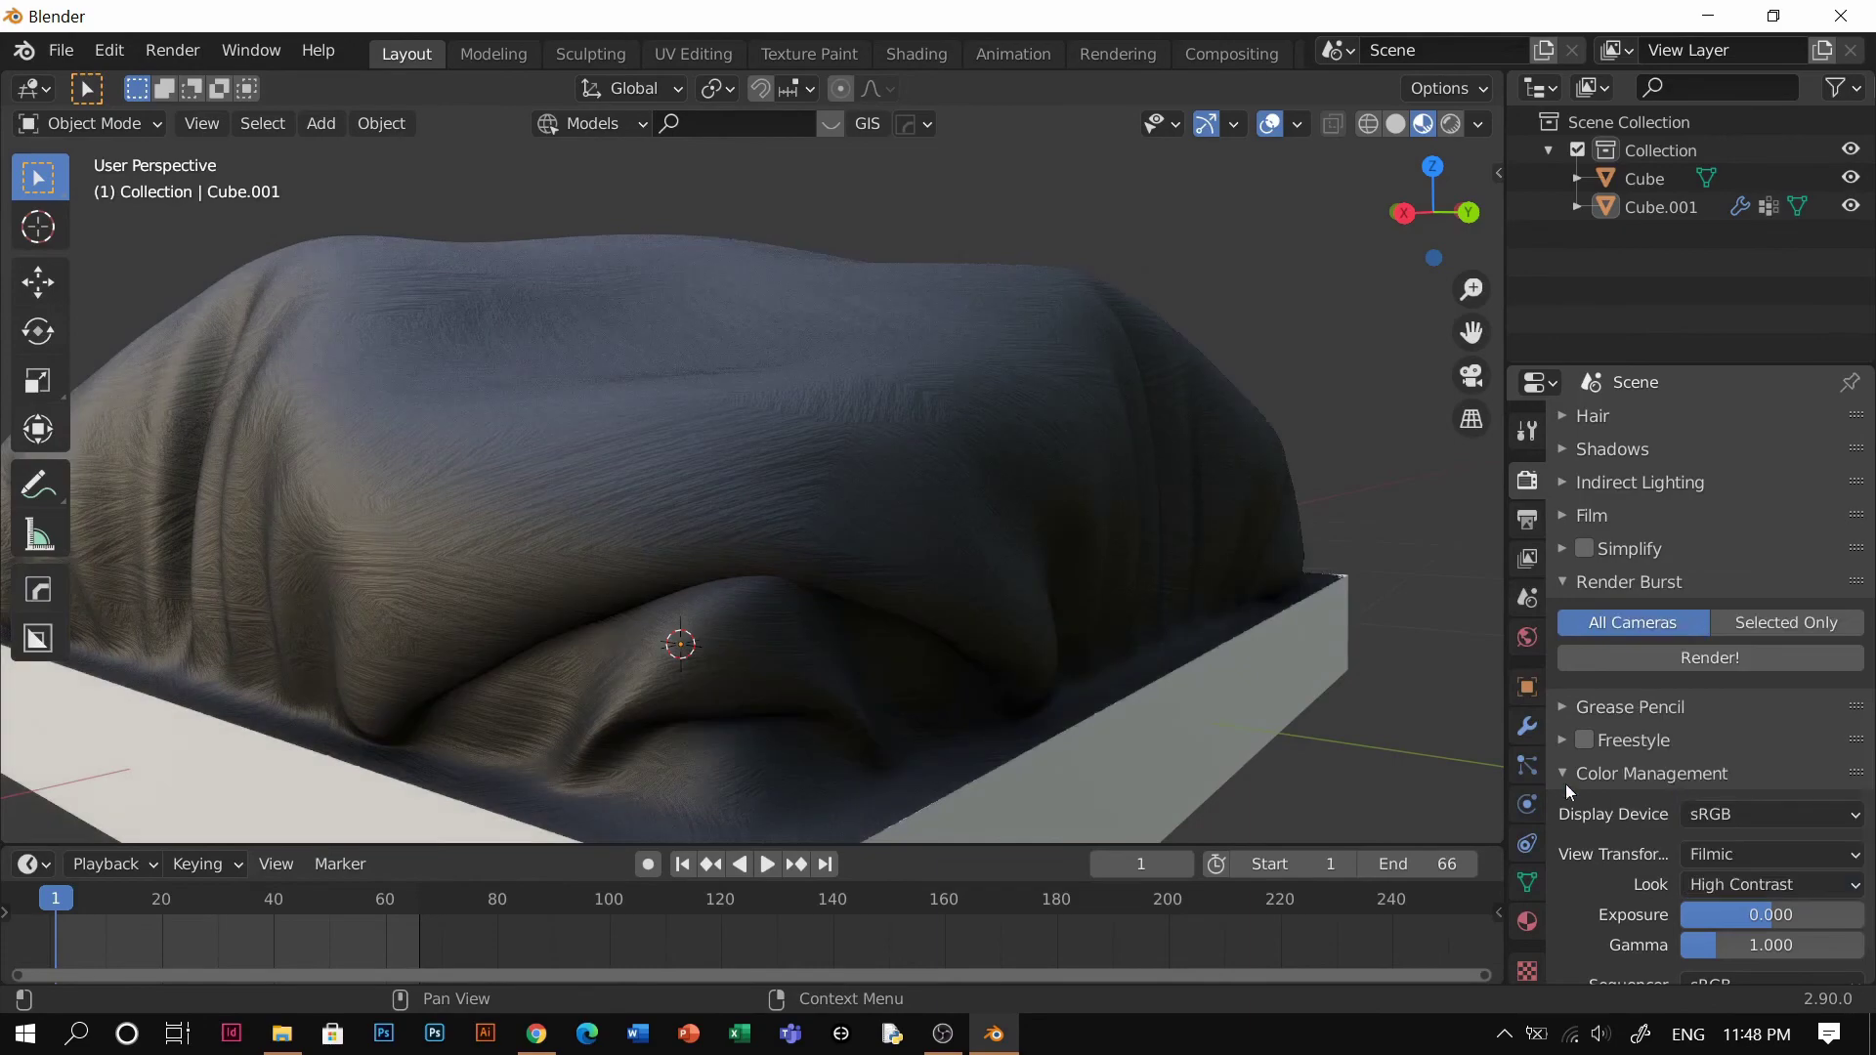
Create a new material for the base block under the cloth and darken its Base Color to a medium grey
shift+middle_drag(820, 456, 959, 460)
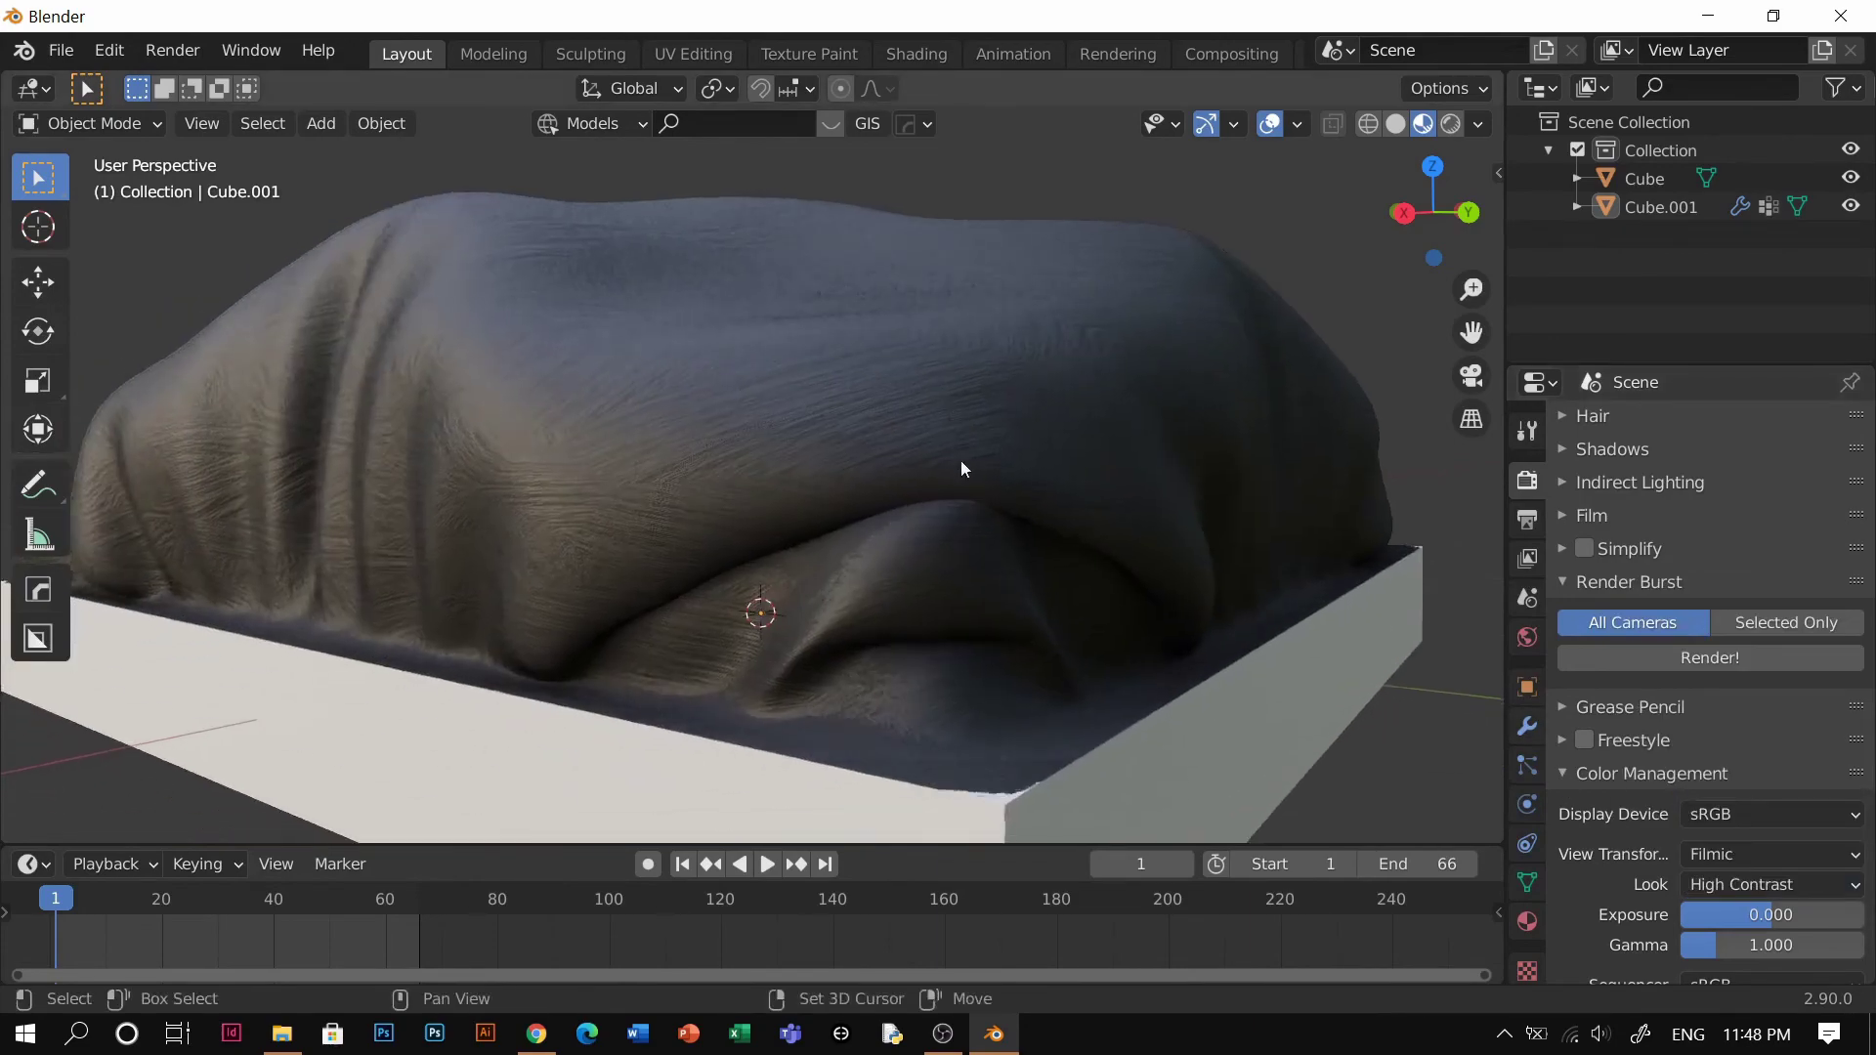
click(1261, 728)
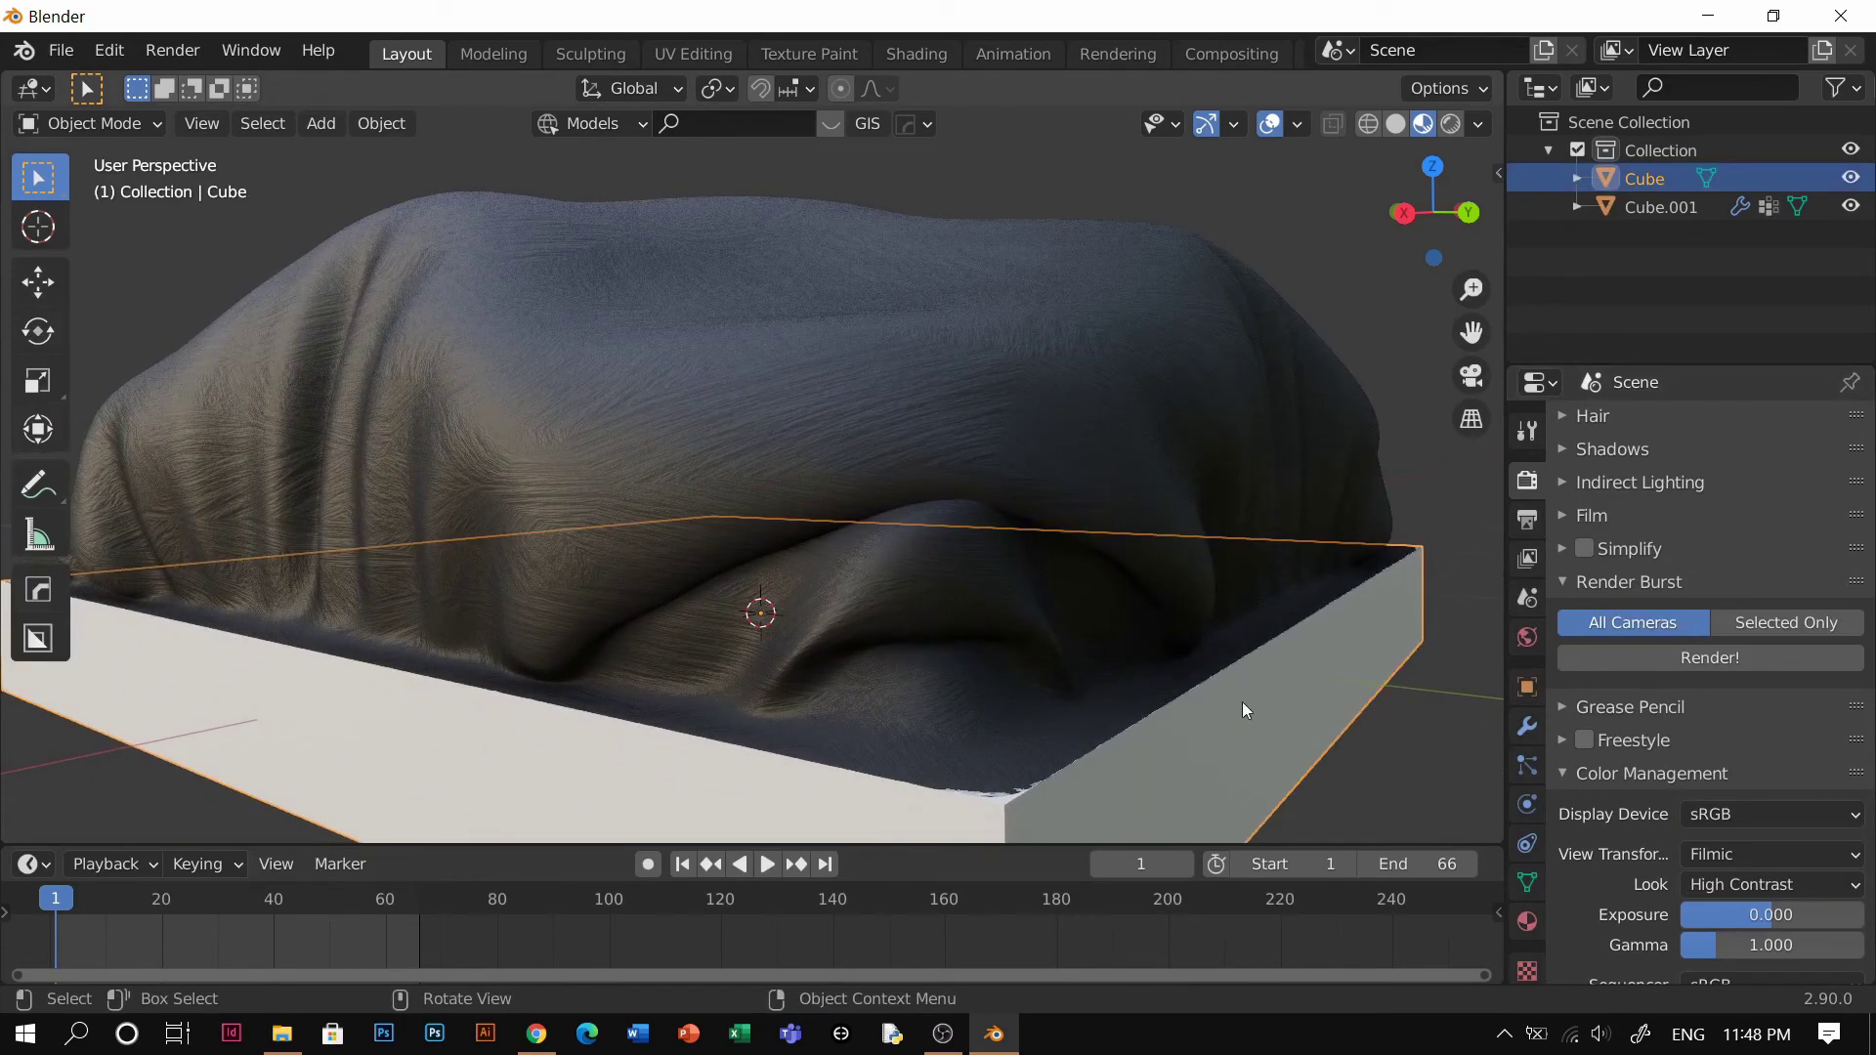
click(1528, 922)
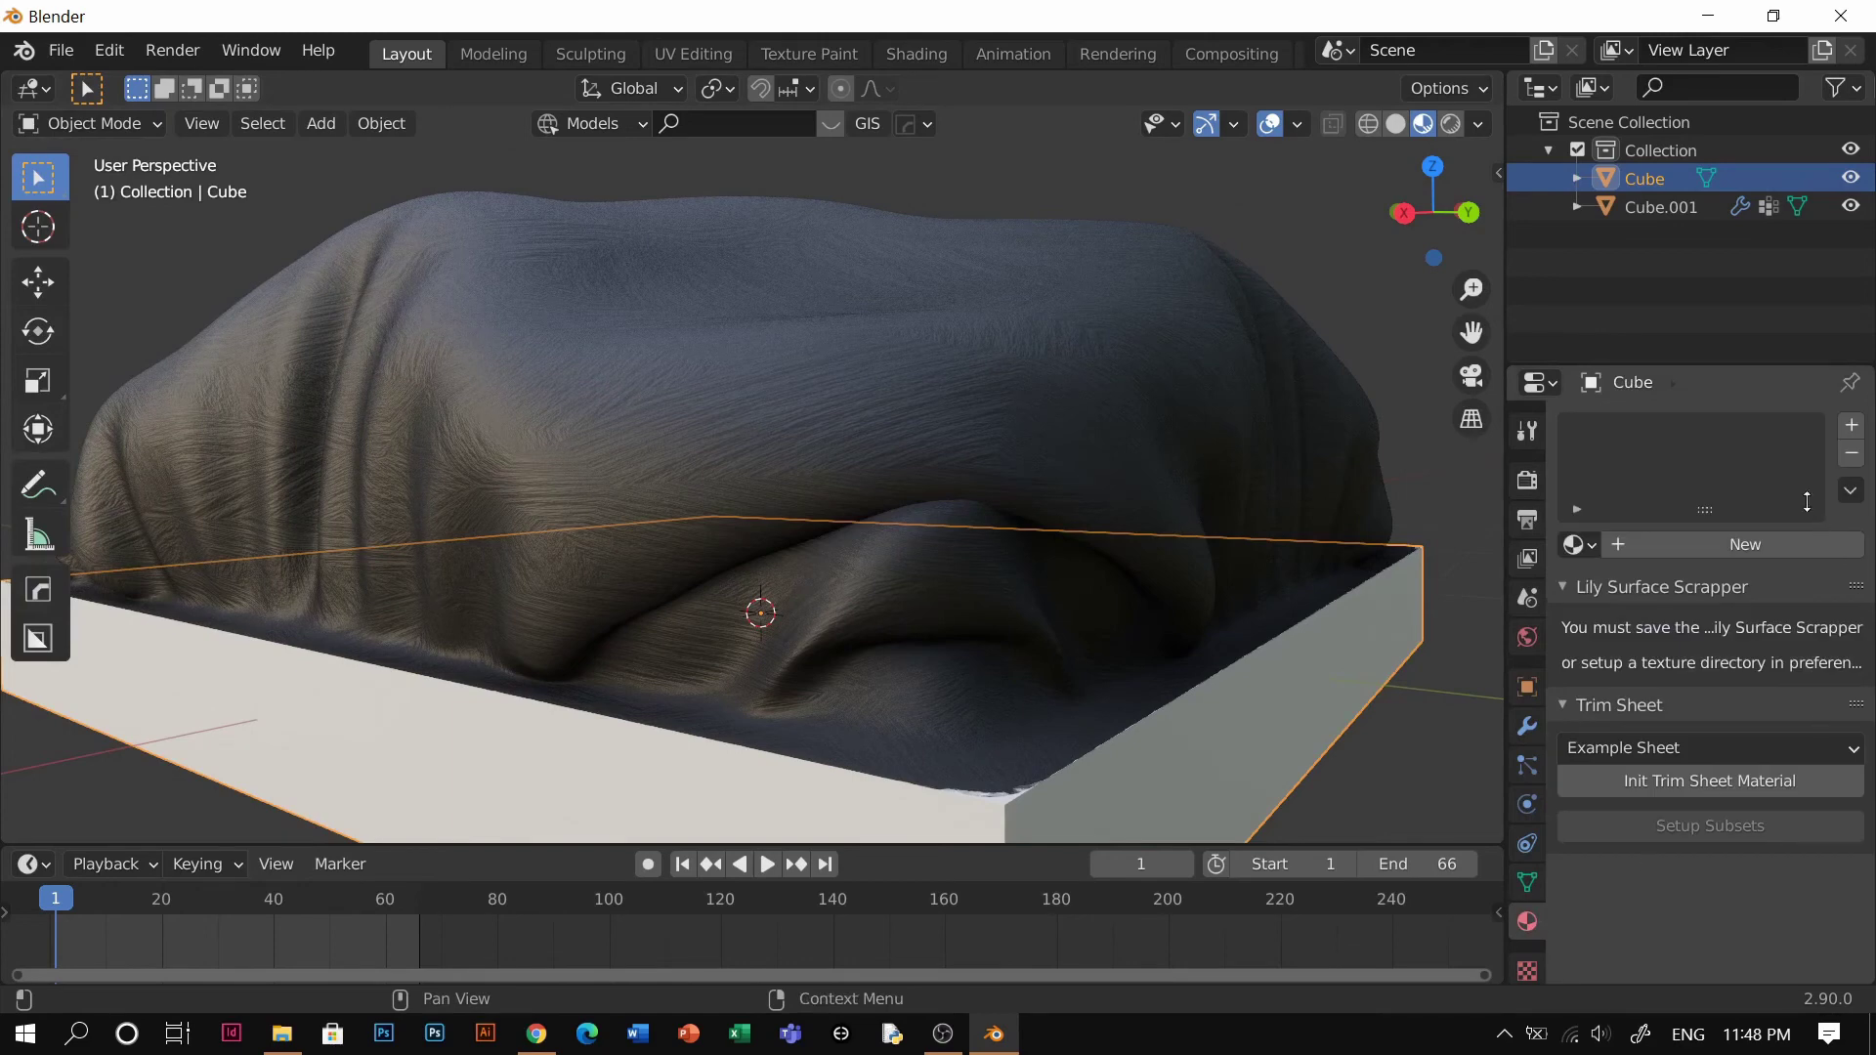
click(1720, 555)
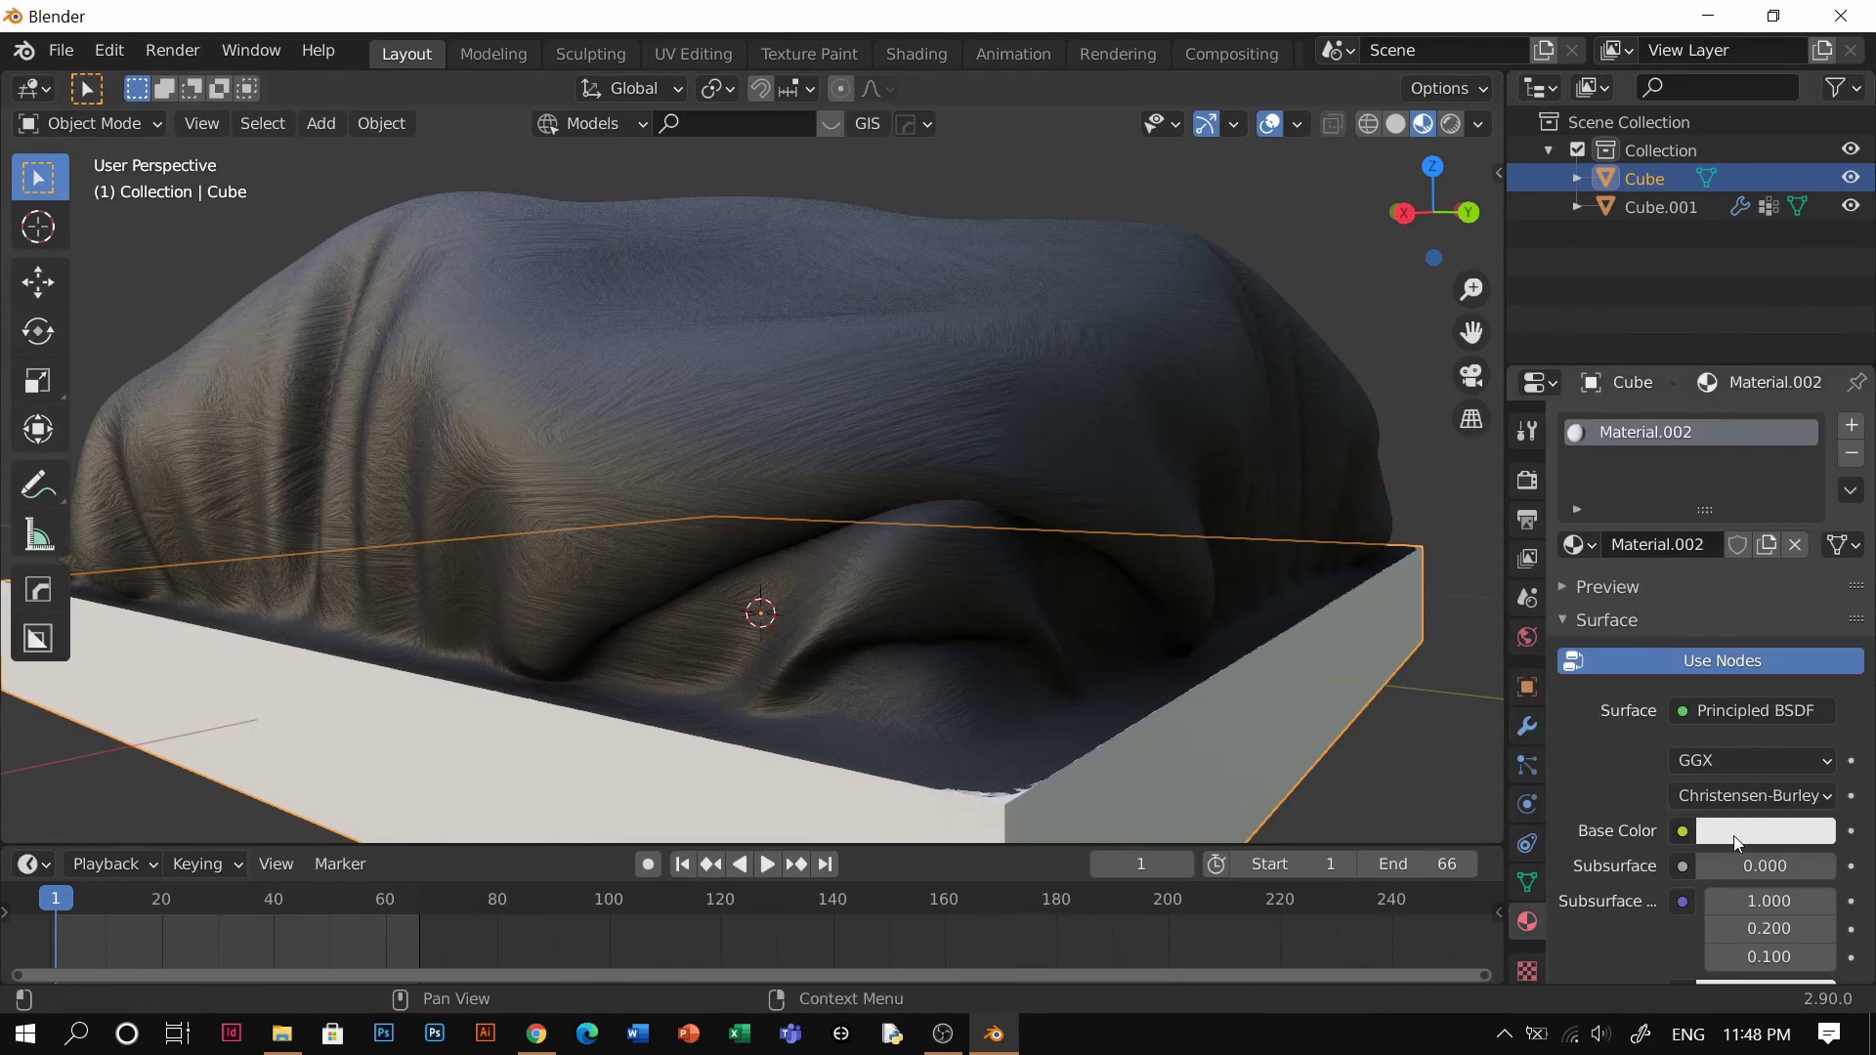
click(1734, 836)
drag(1818, 525, 1811, 535)
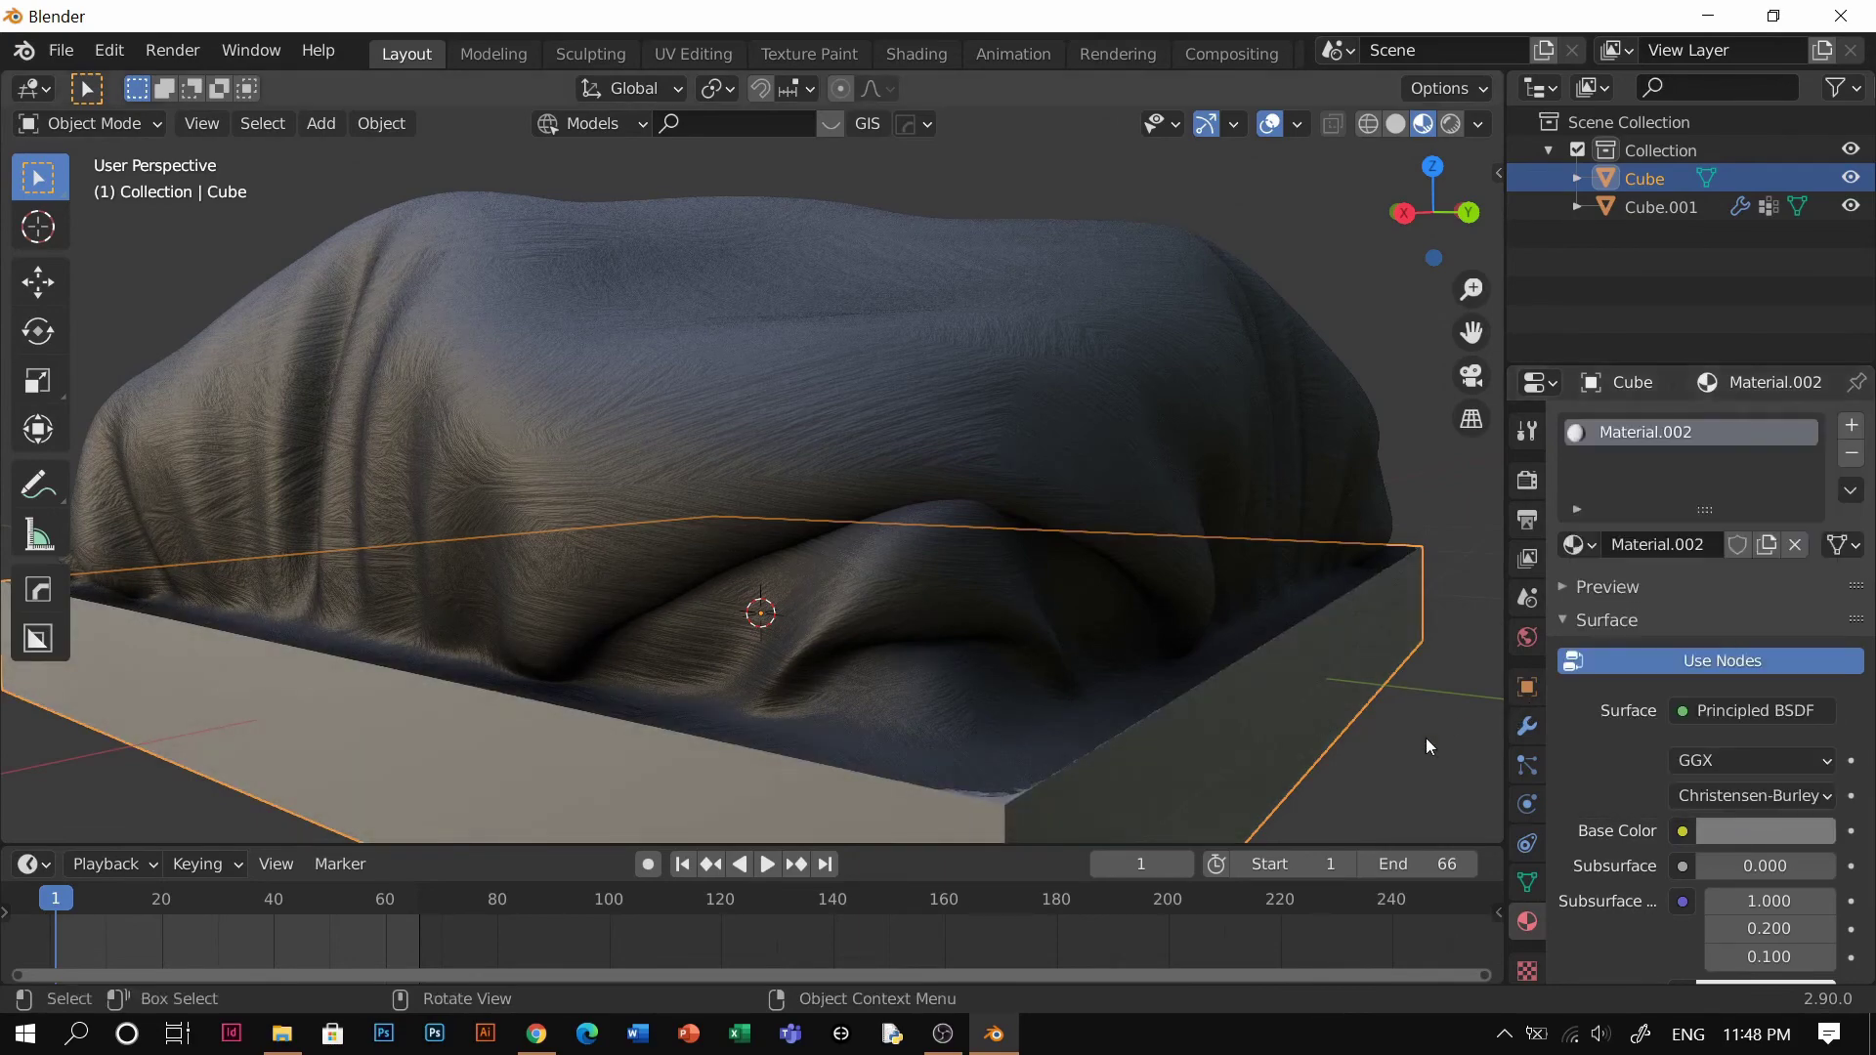
click(1392, 720)
In Solid shading, add a Bevel modifier to the base block with an amount of 0.009 m and 3 segments
middle_drag(1304, 660, 1269, 528)
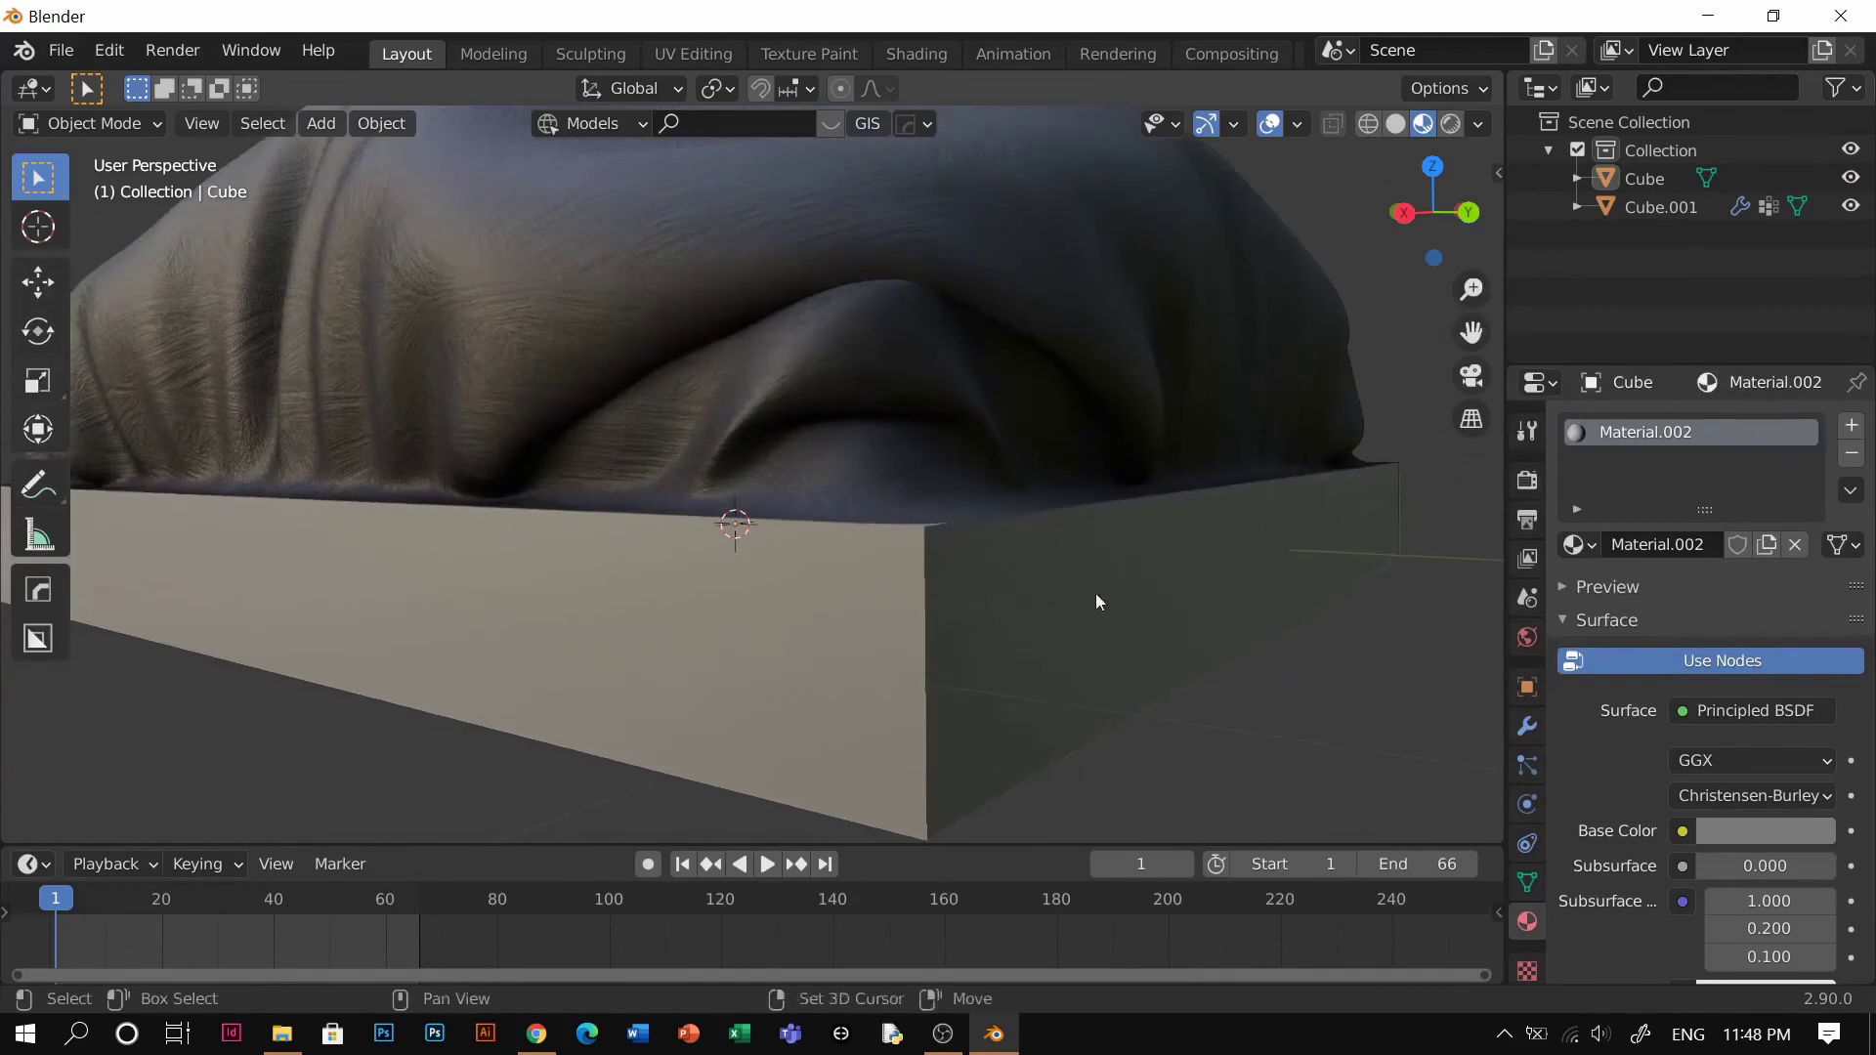
key(z)
middle_drag(1385, 601, 954, 624)
click(955, 630)
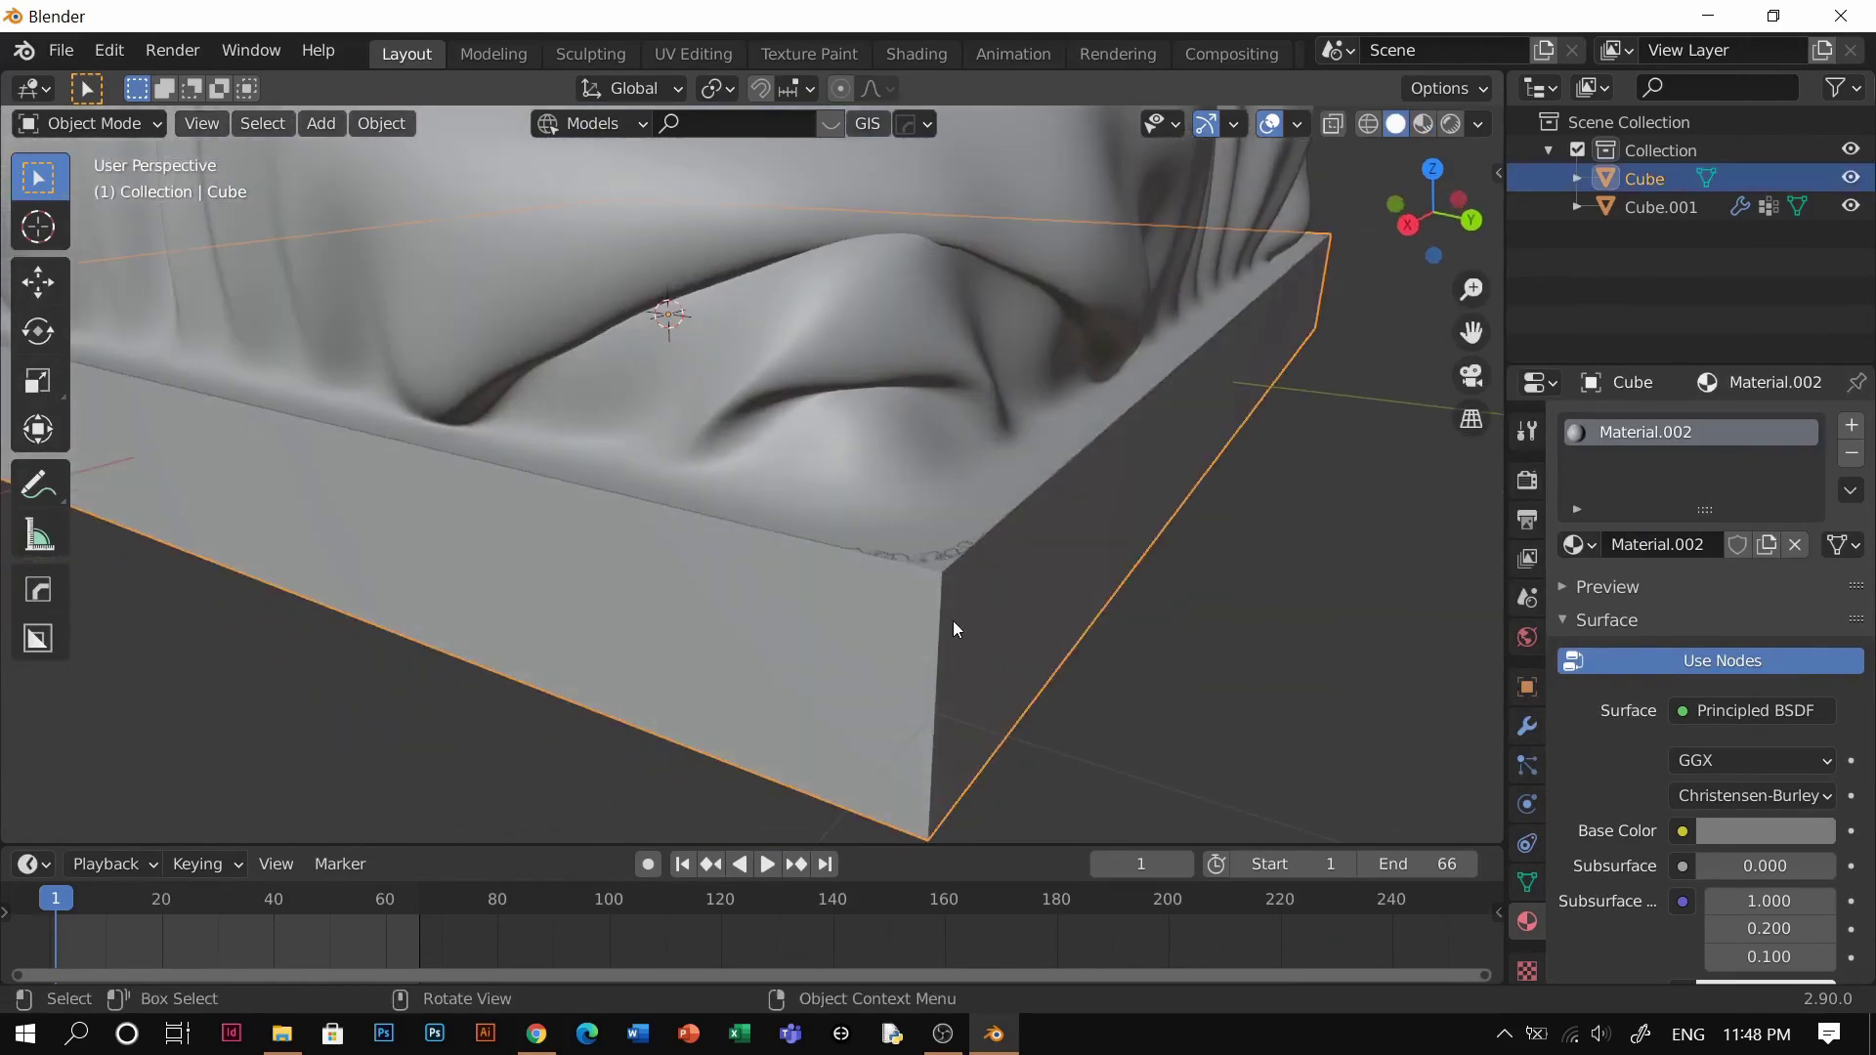
click(1527, 726)
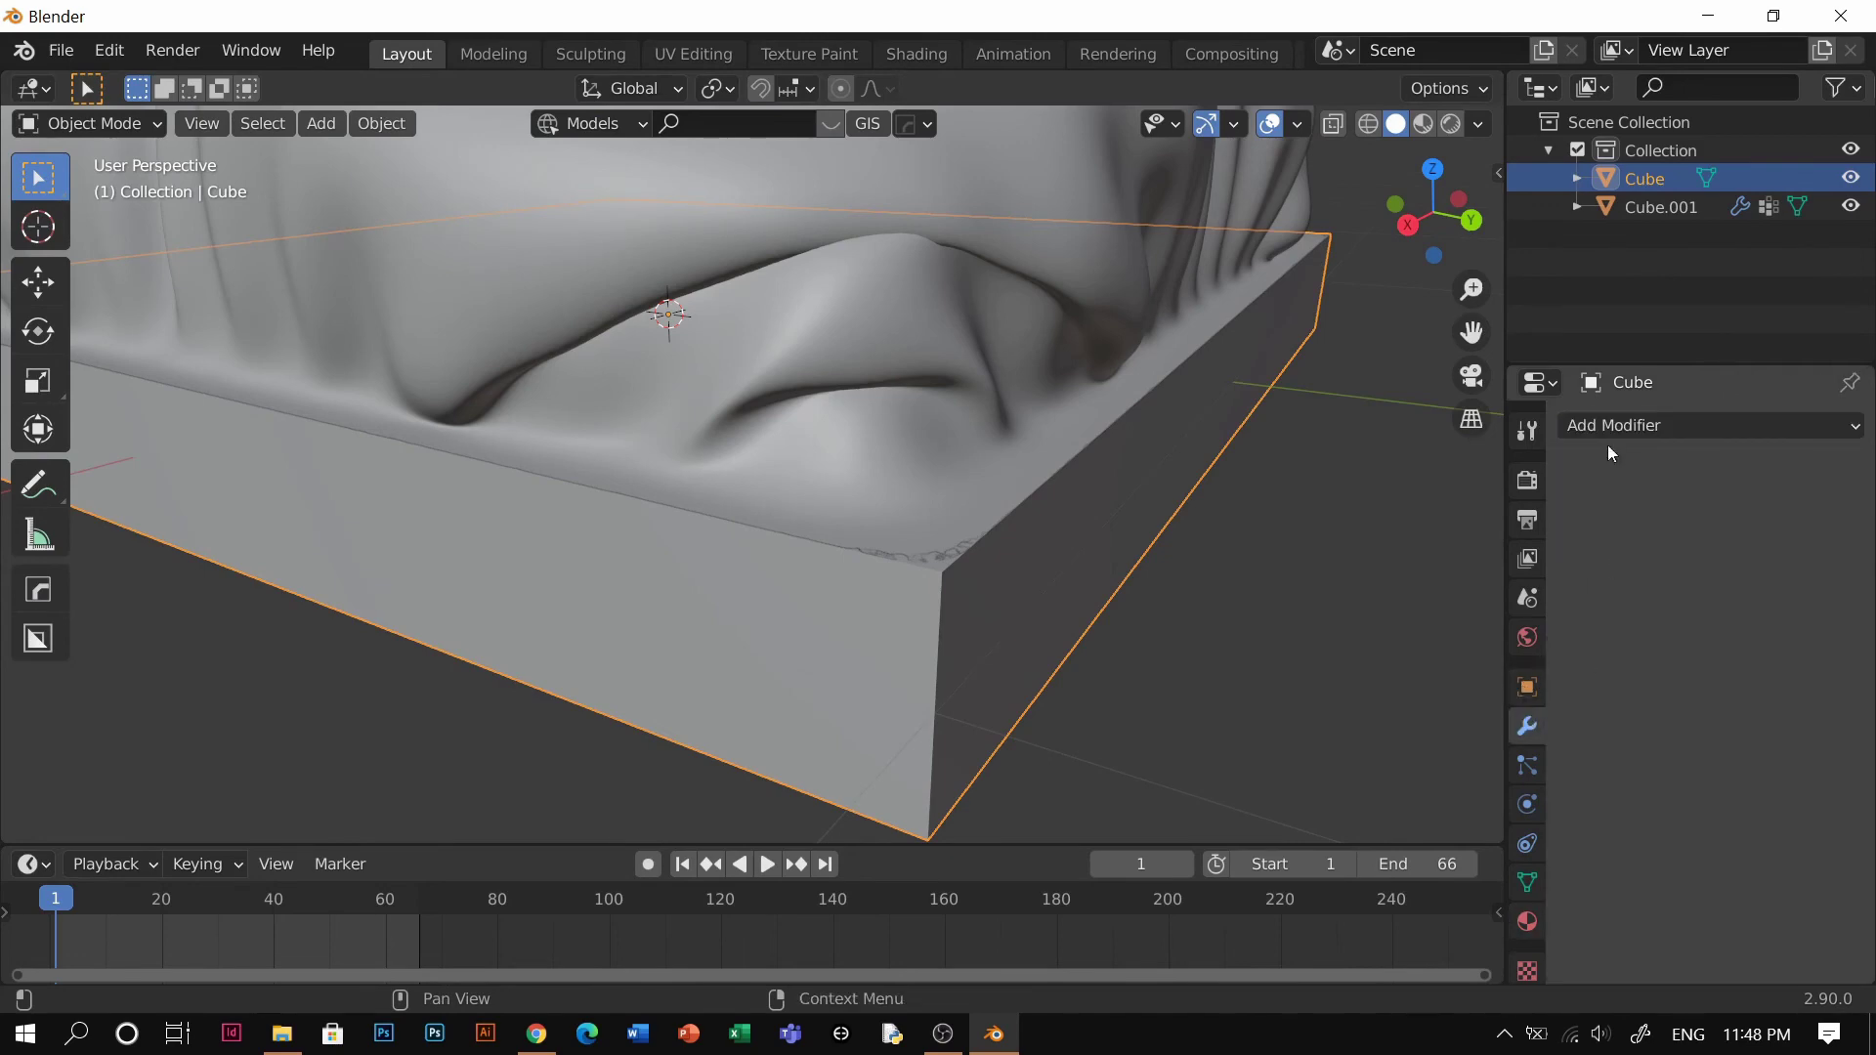
click(1612, 427)
click(1246, 522)
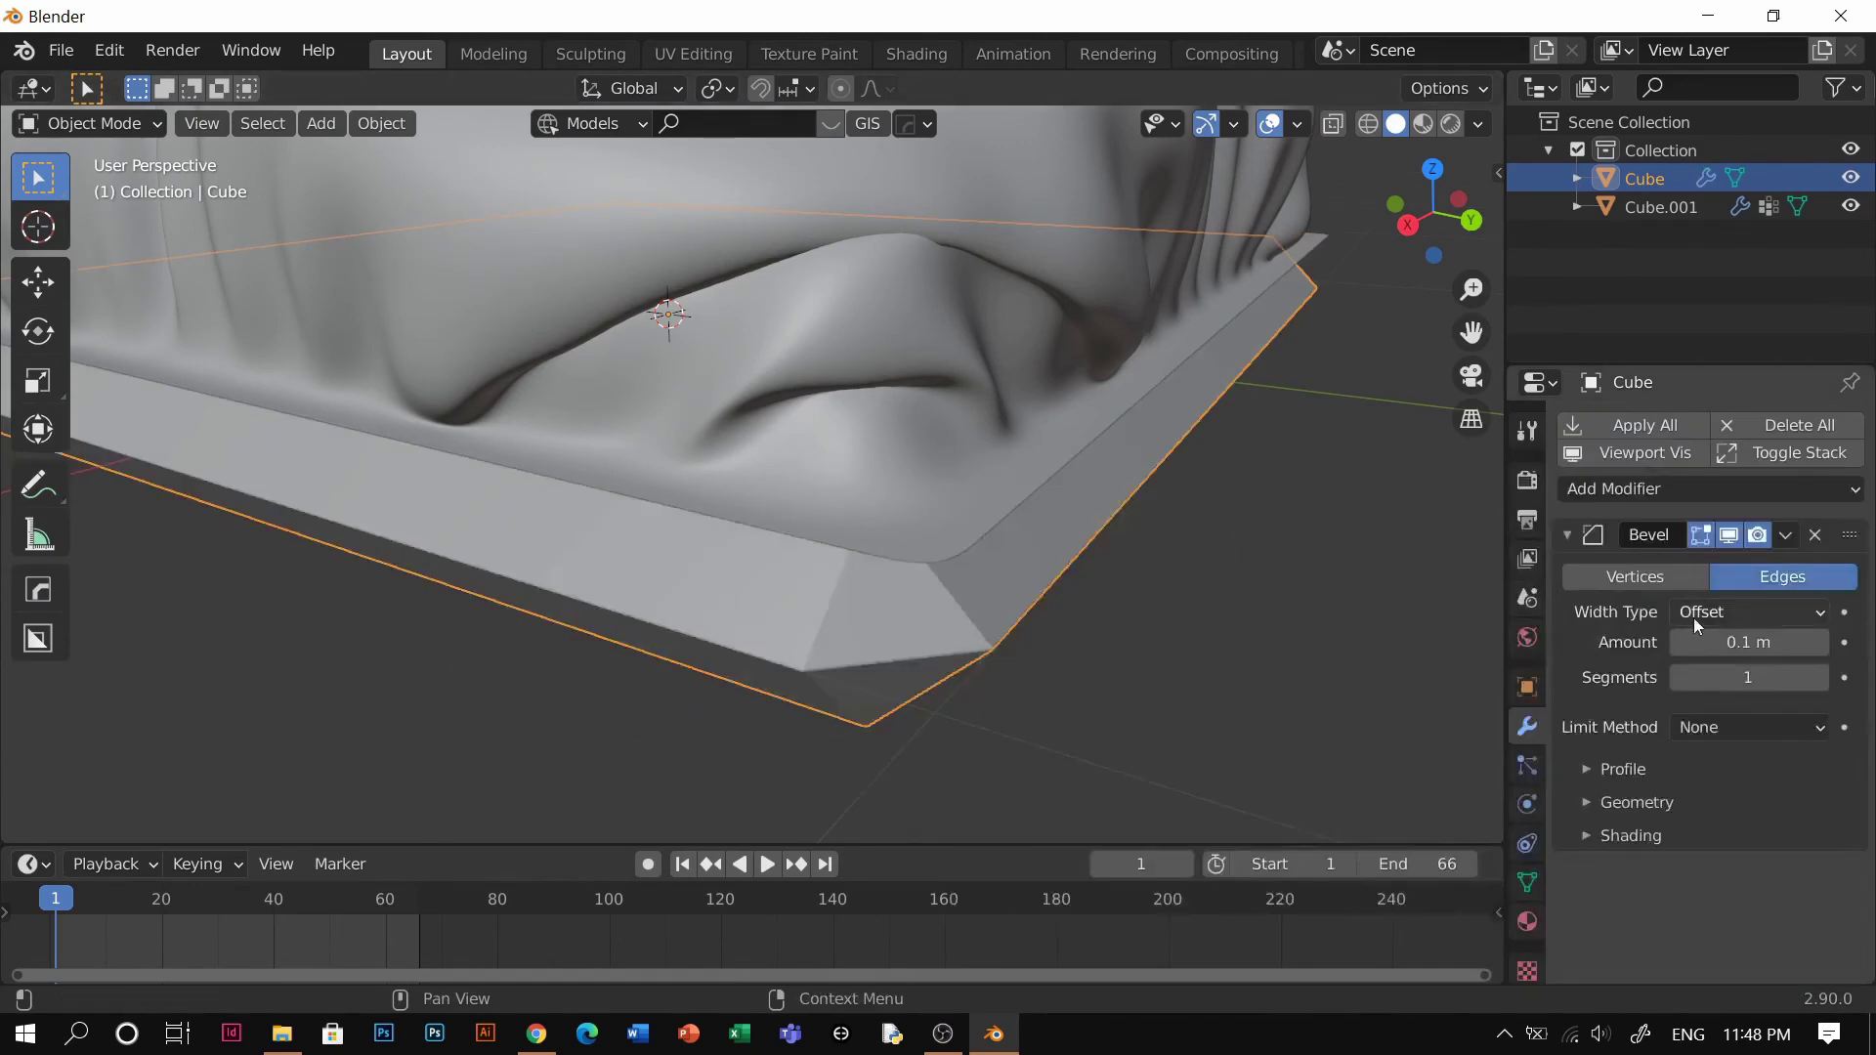
drag(1769, 643, 1680, 644)
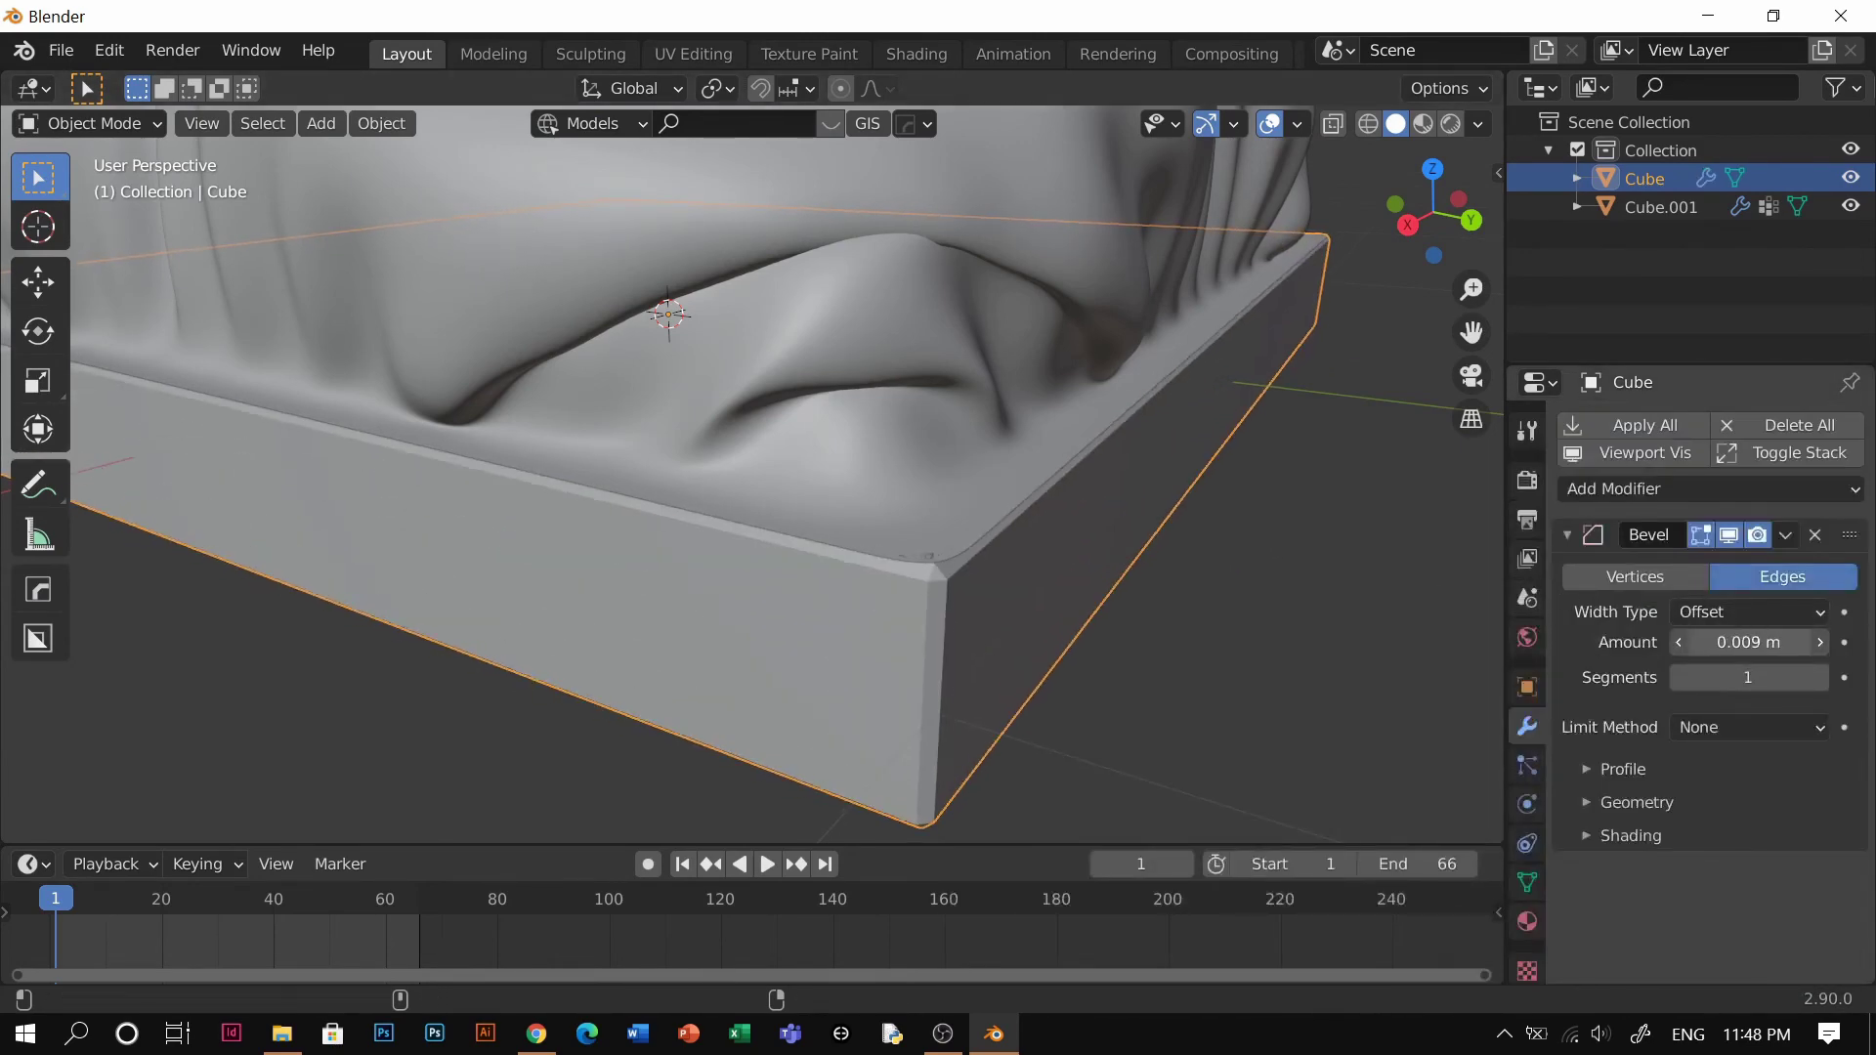
click(1834, 677)
click(1834, 677)
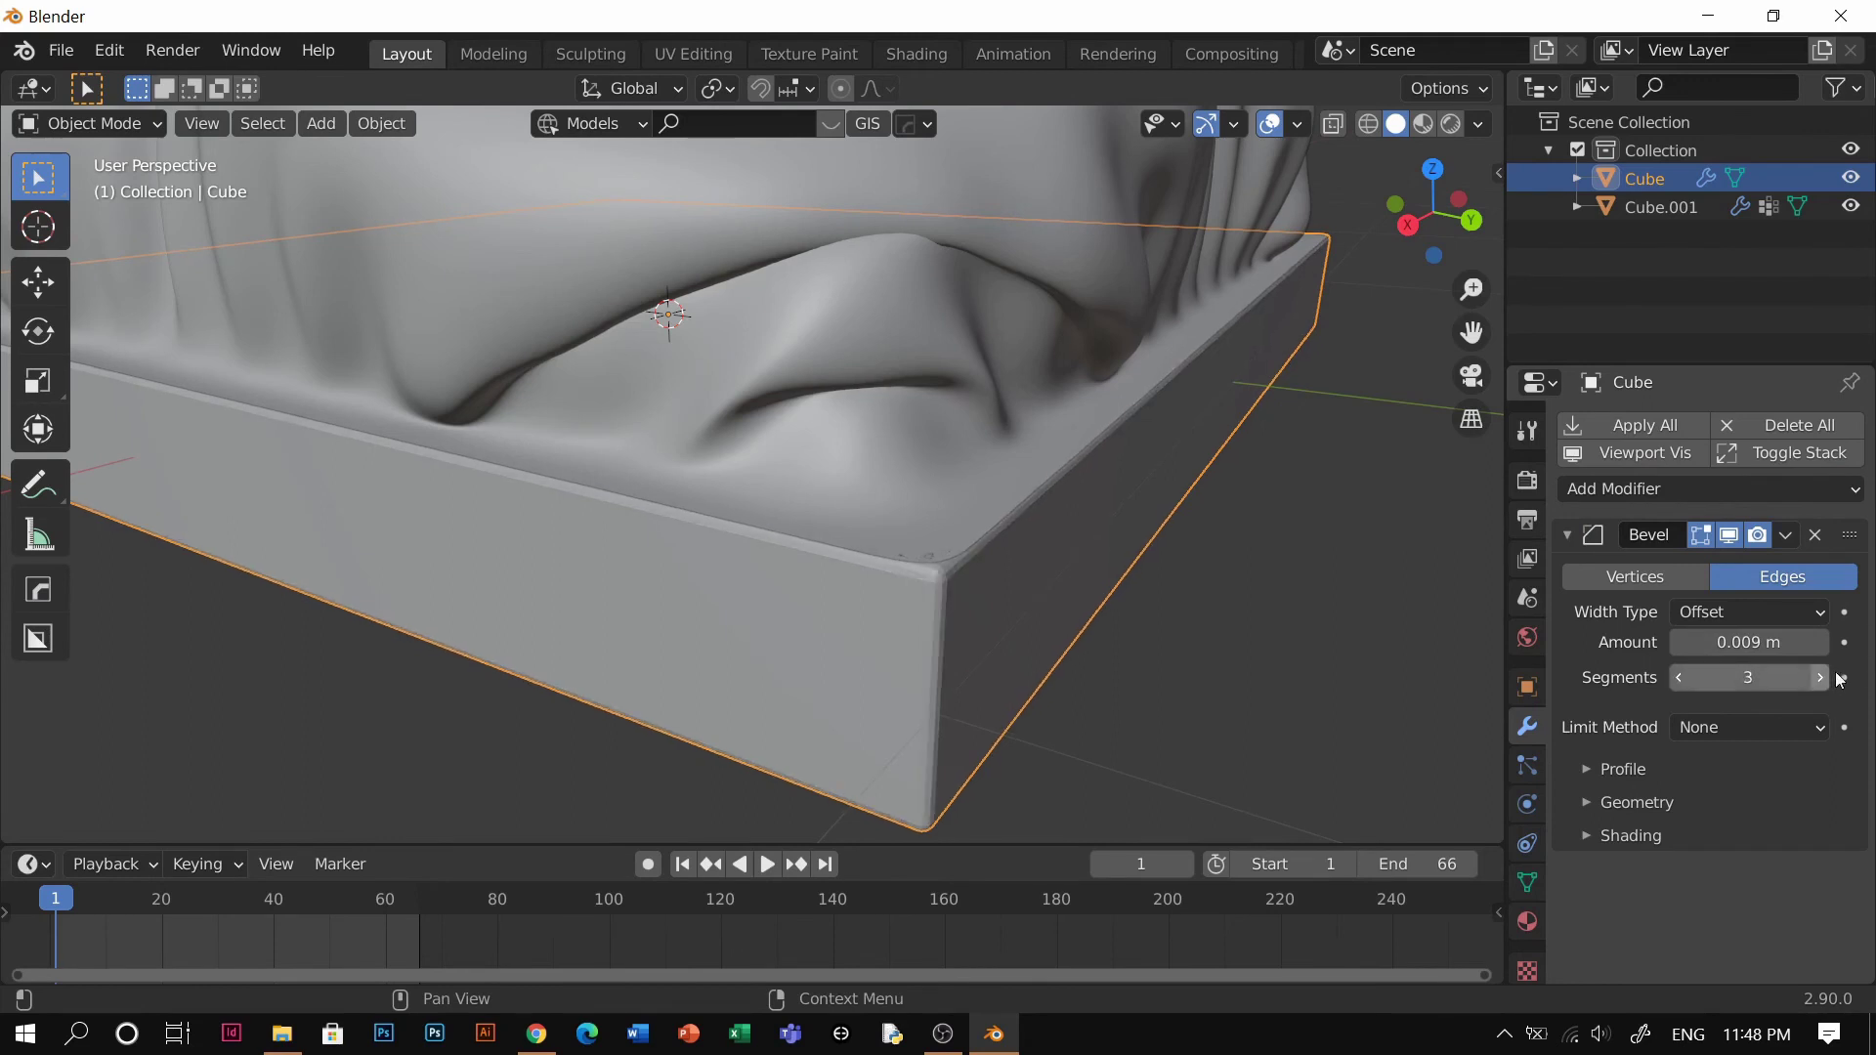
Set the base block's Bevel Limit Method to Angle and enable Harden Normals
click(1673, 733)
click(1677, 788)
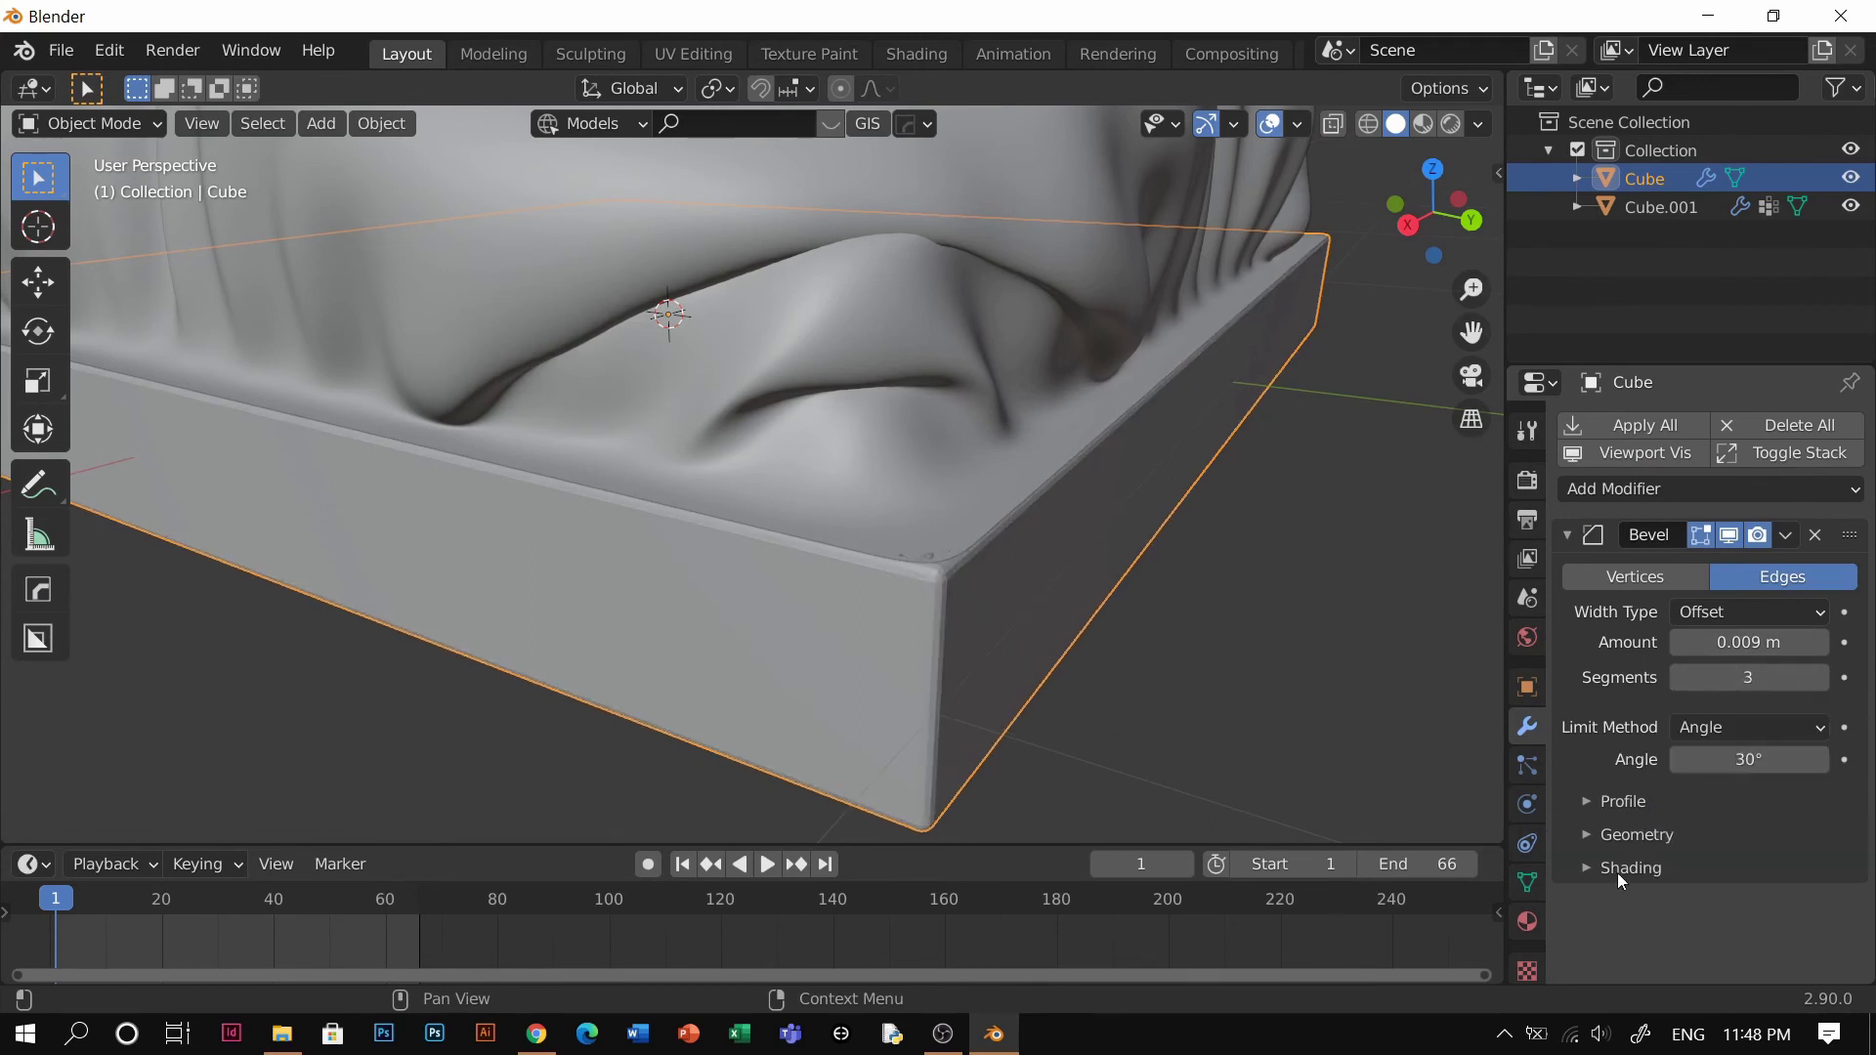
click(1617, 870)
click(1679, 908)
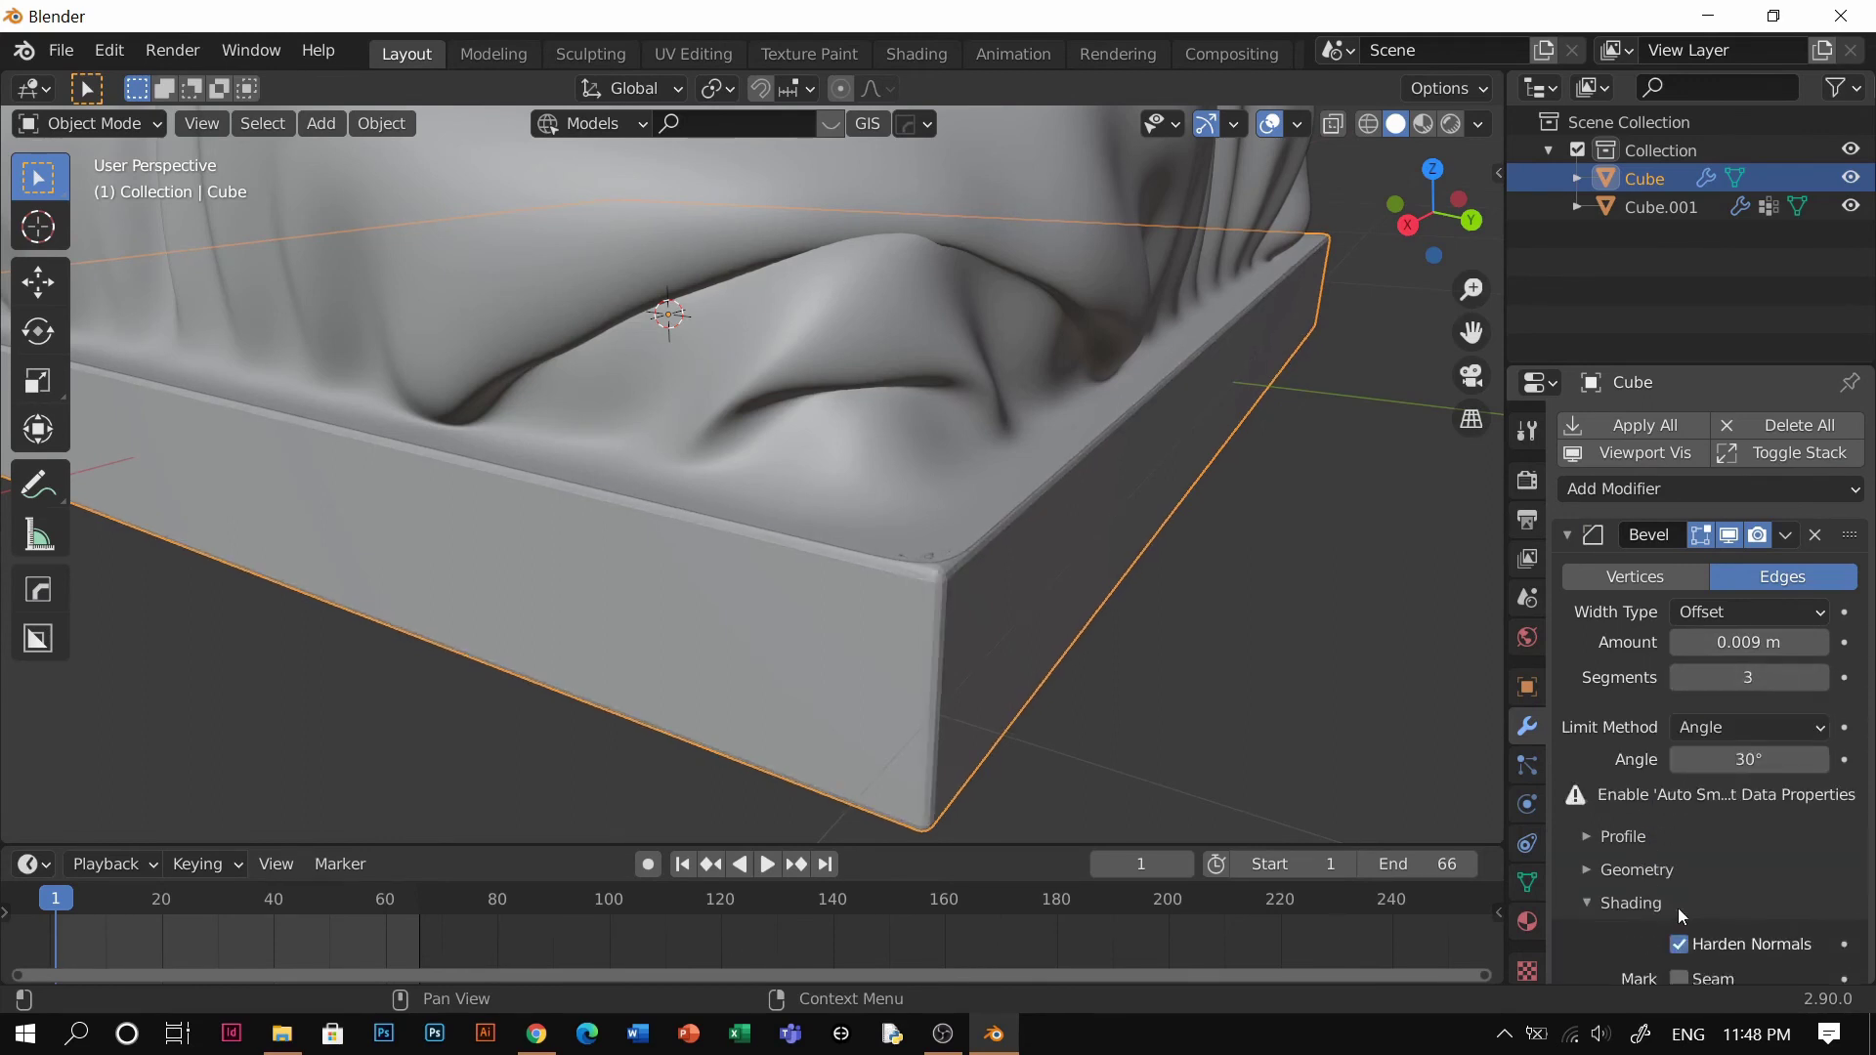
Shade the base block smooth and deselect it
right_click(1001, 600)
click(1001, 477)
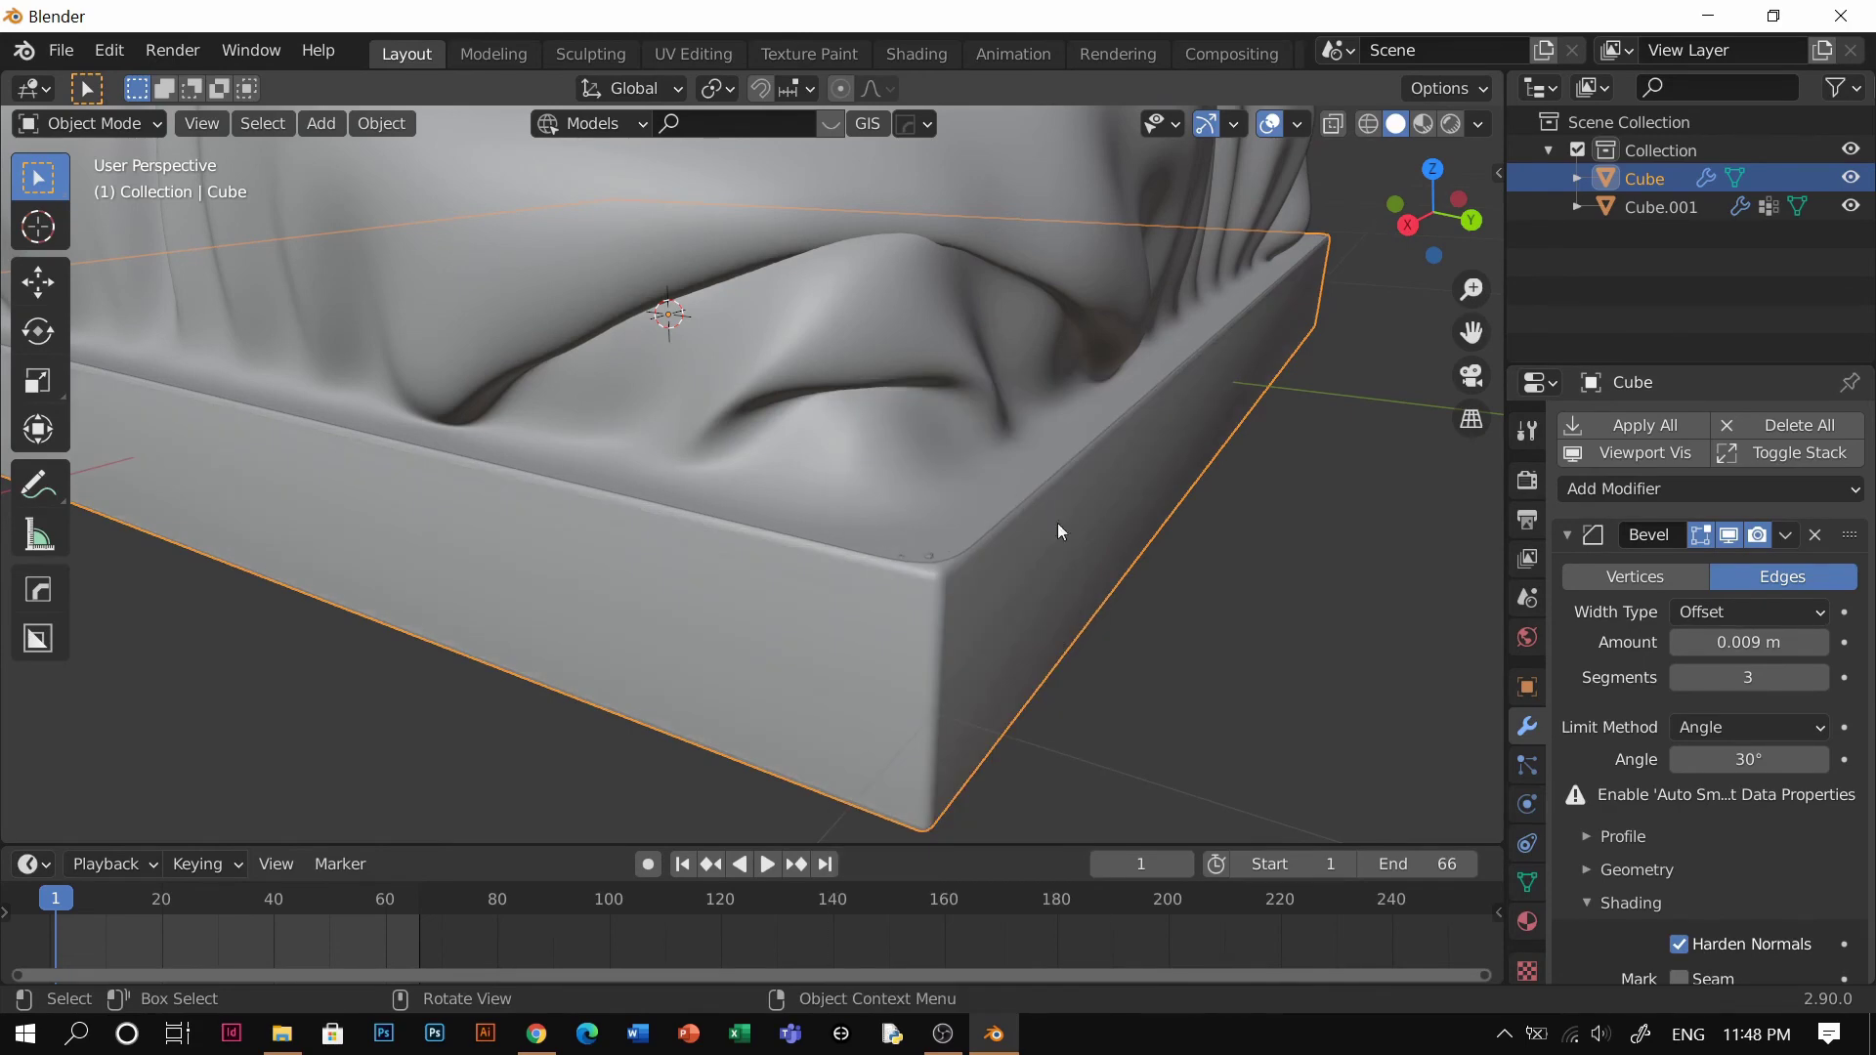
click(1257, 561)
Switch the viewport to Material Preview and inspect the cloth and bevelled base from several angles
scroll(979, 478, down, 2)
mouse_move(979, 478)
shift+middle_down()
mouse_move(1016, 590)
mouse_move(1048, 560)
mouse_move(1017, 574)
shift+middle_up()
scroll(1048, 560, up, 1)
key(z)
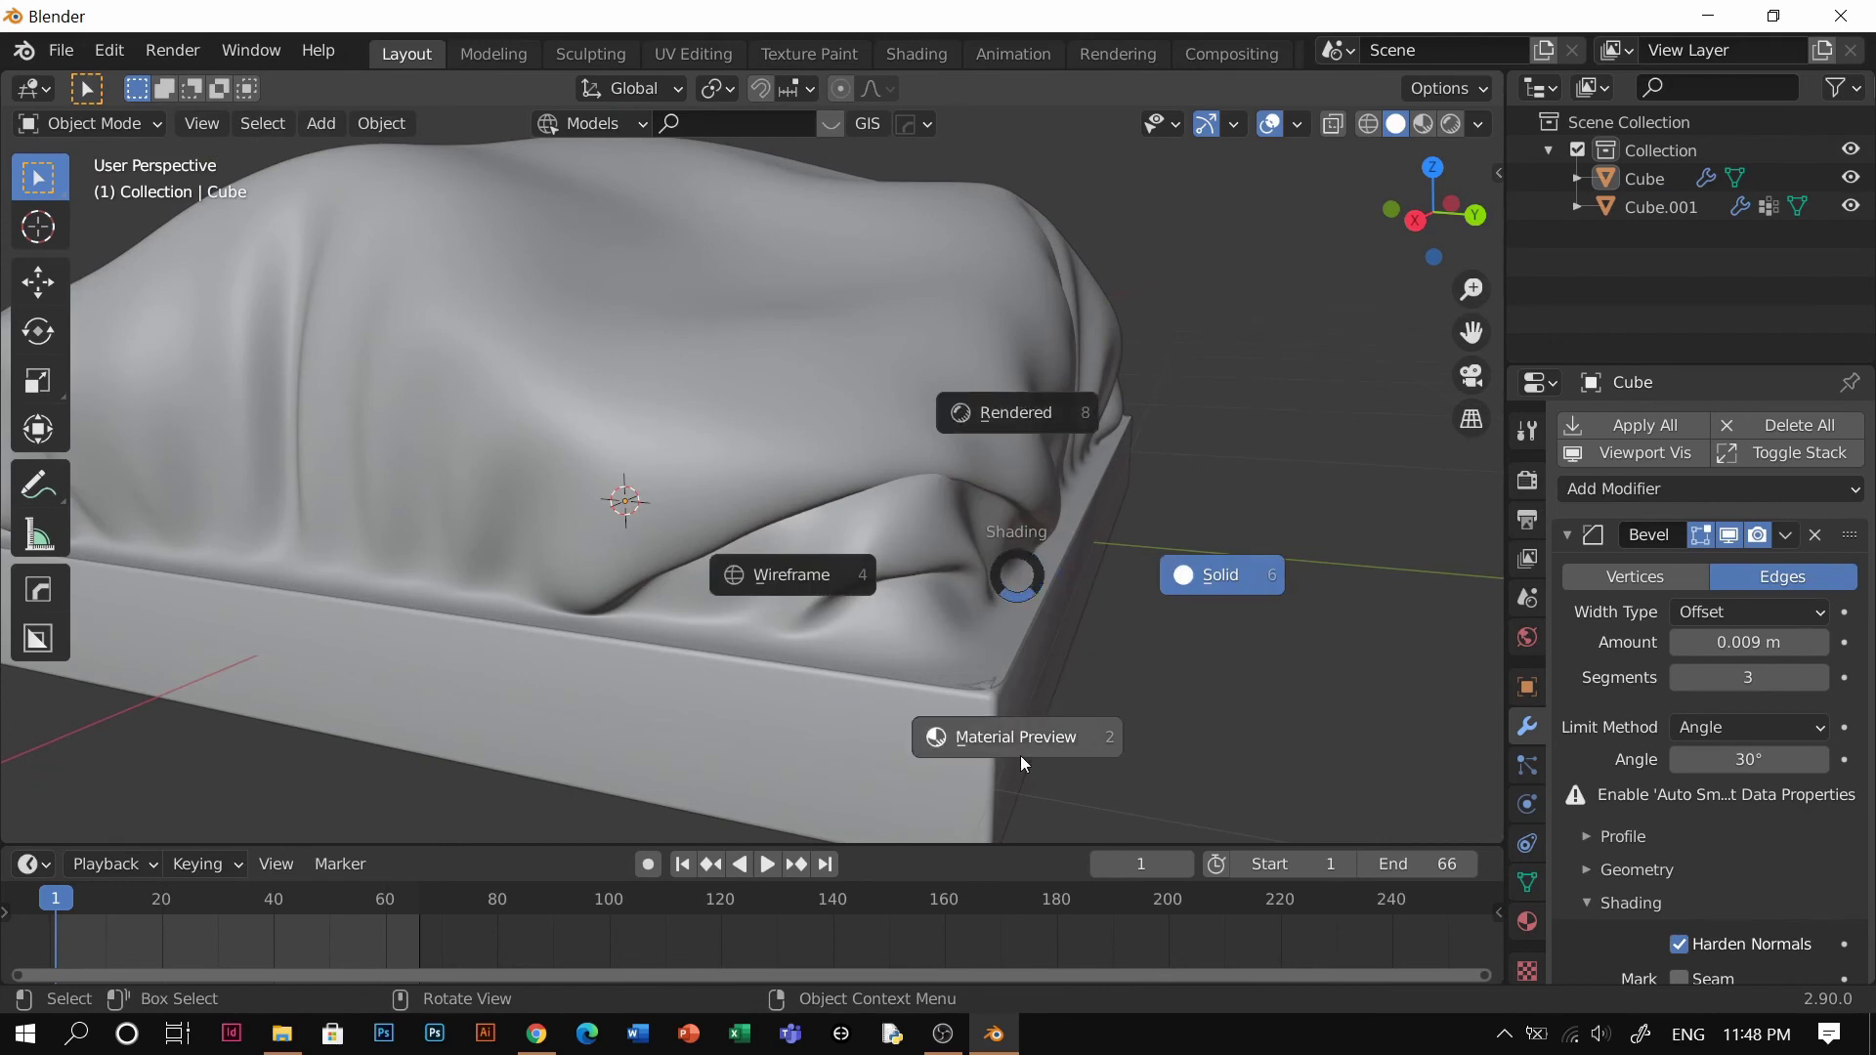
click(1021, 754)
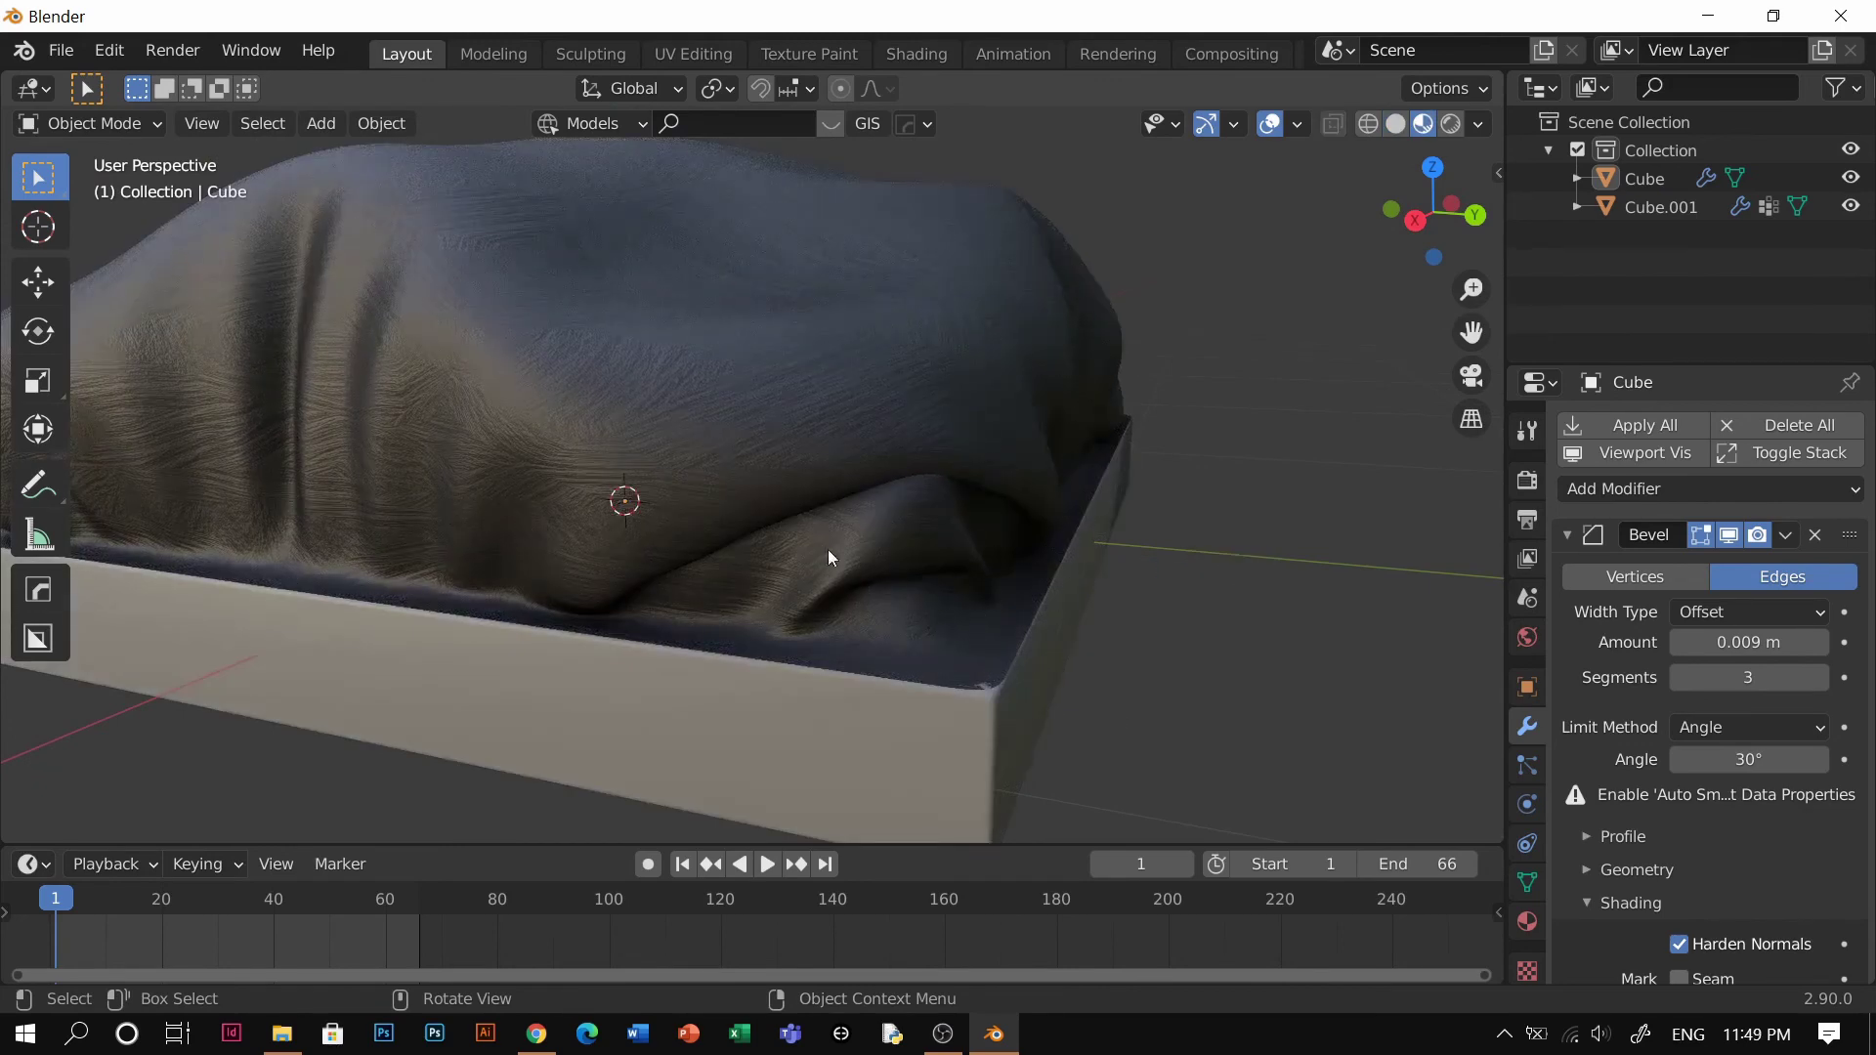
middle_drag(828, 557, 924, 617)
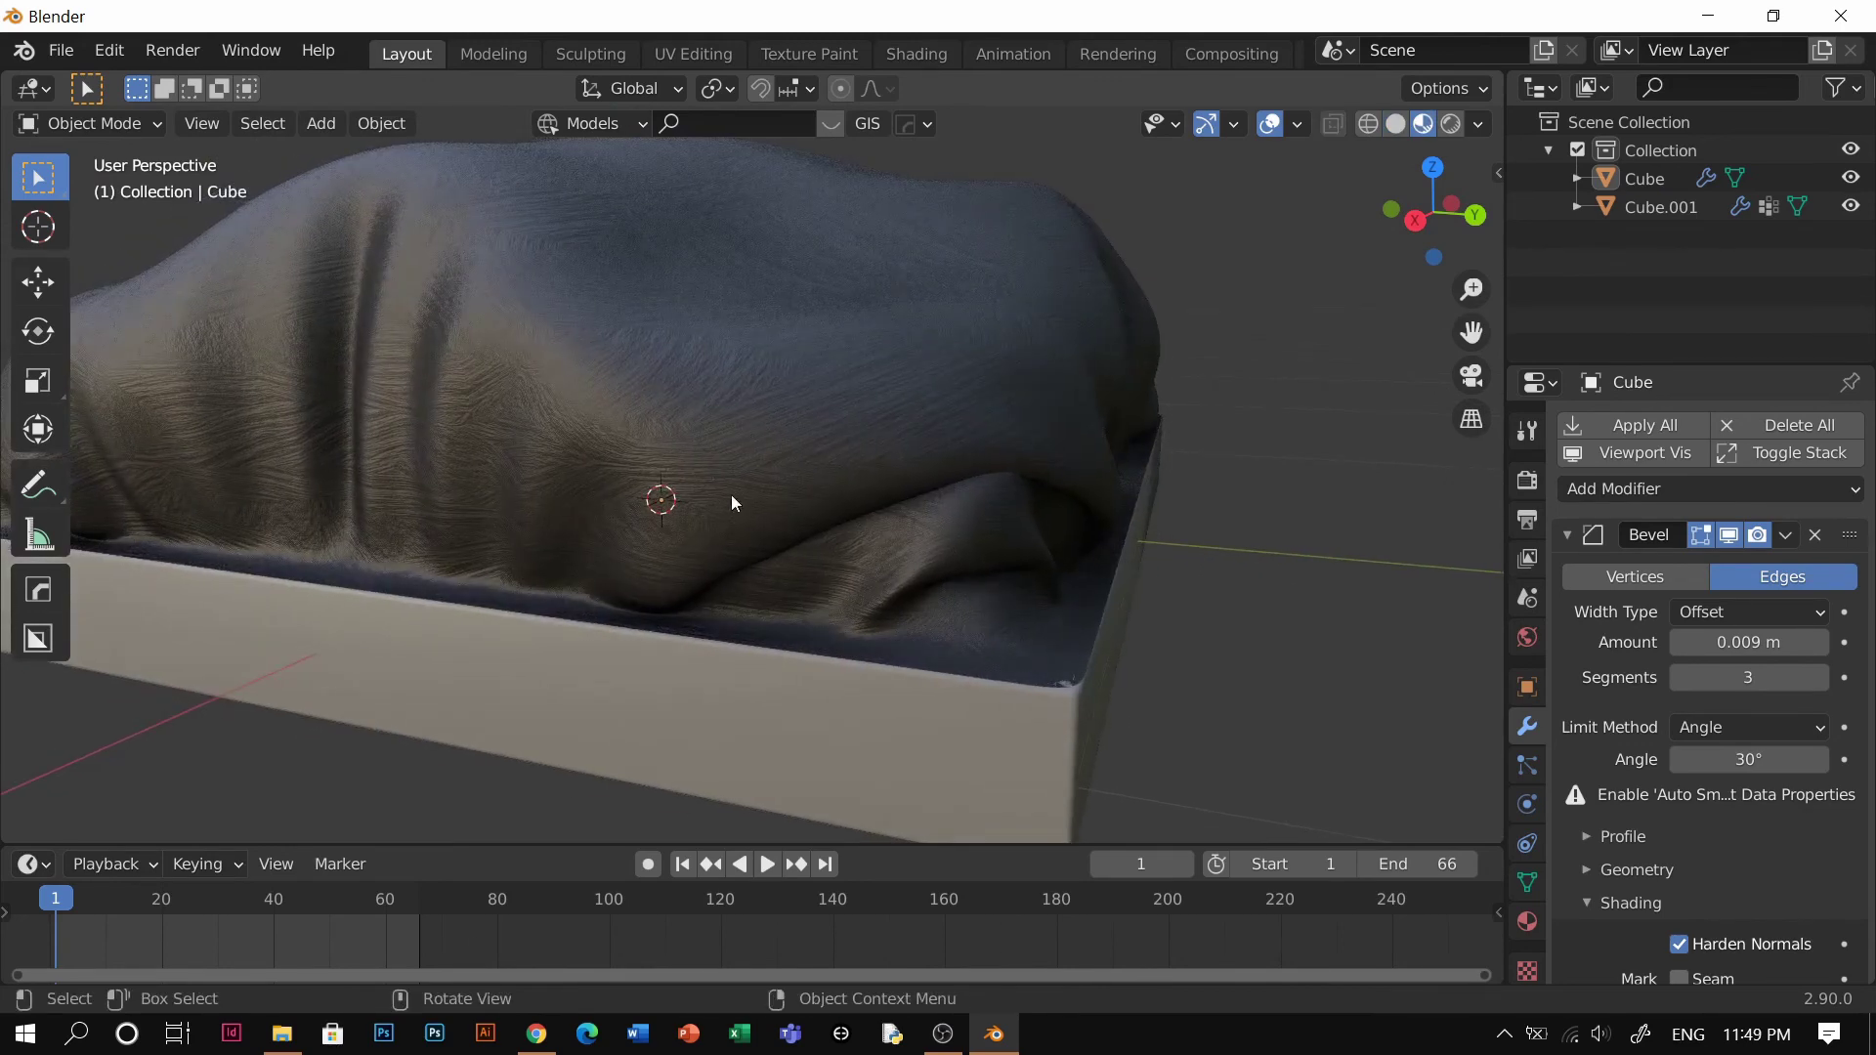
middle_drag(706, 537, 983, 478)
middle_drag(859, 528, 817, 618)
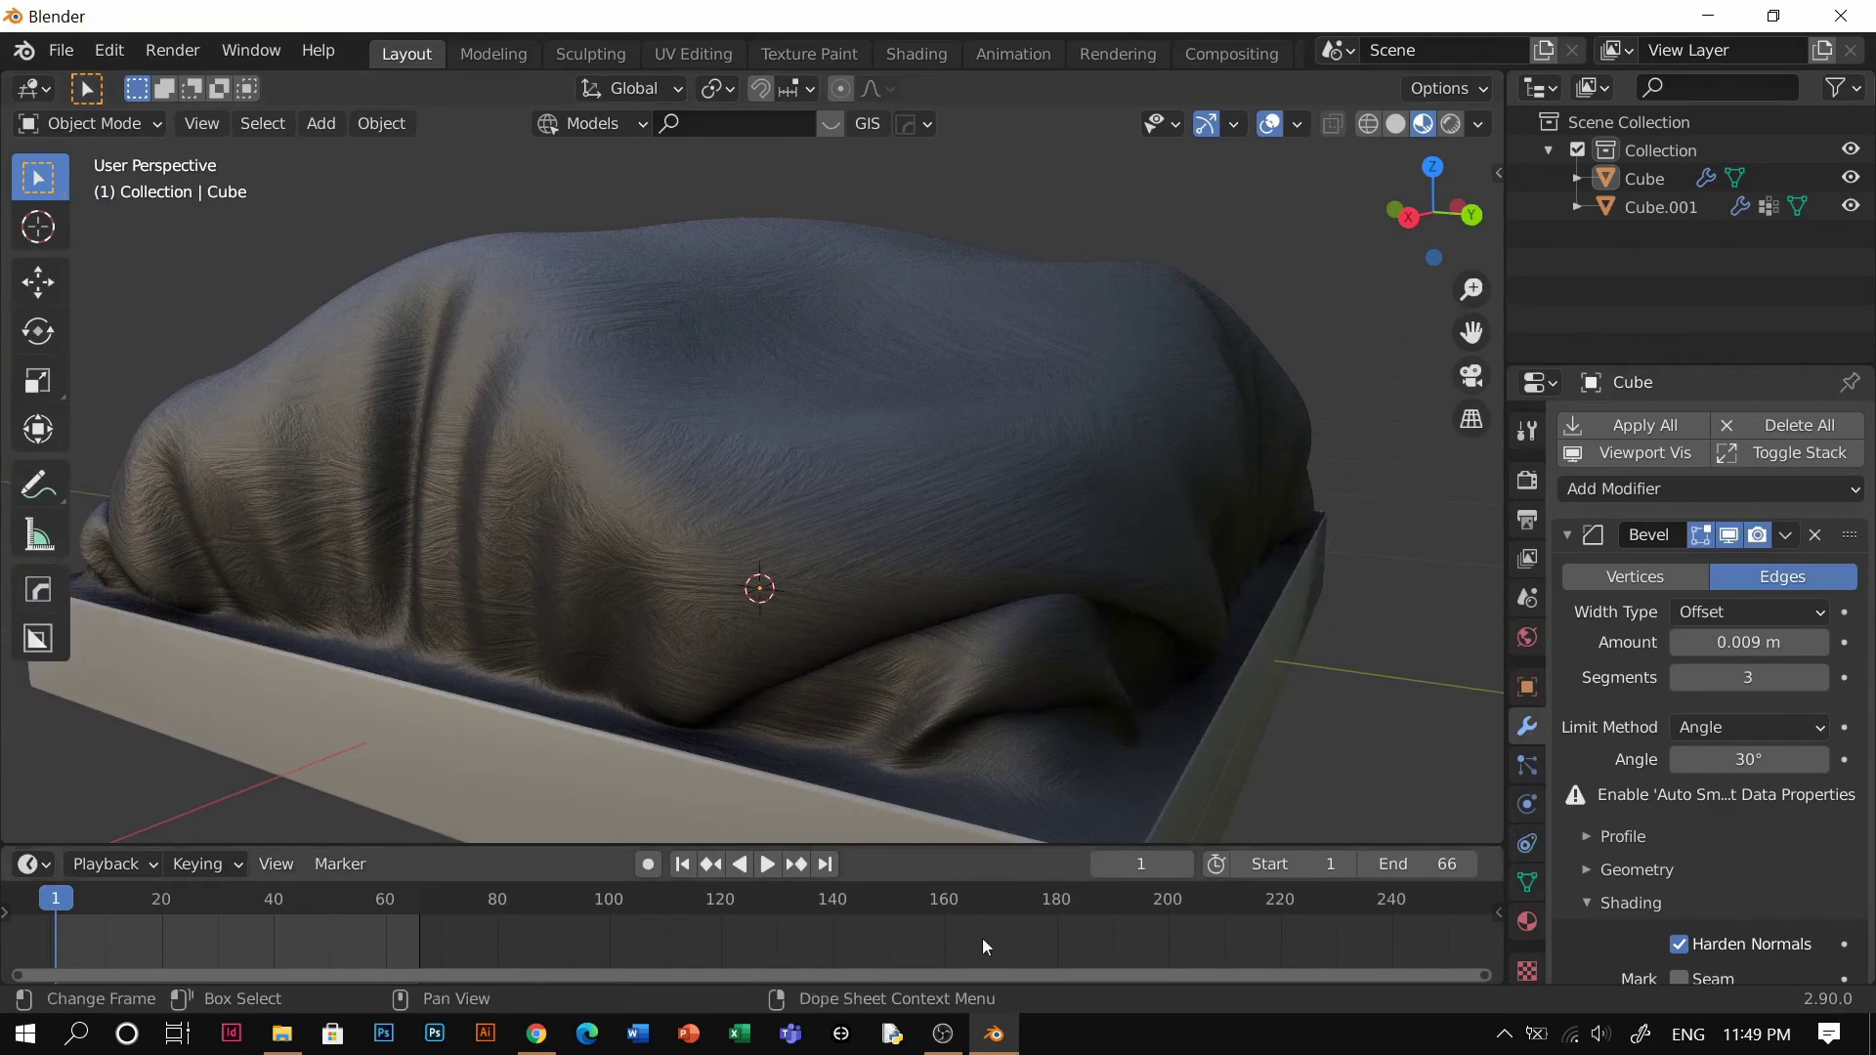
Switch to Chrome, show the YouTube tutorial on baking textures in Blender 2.8, and return to Blender
click(550, 1044)
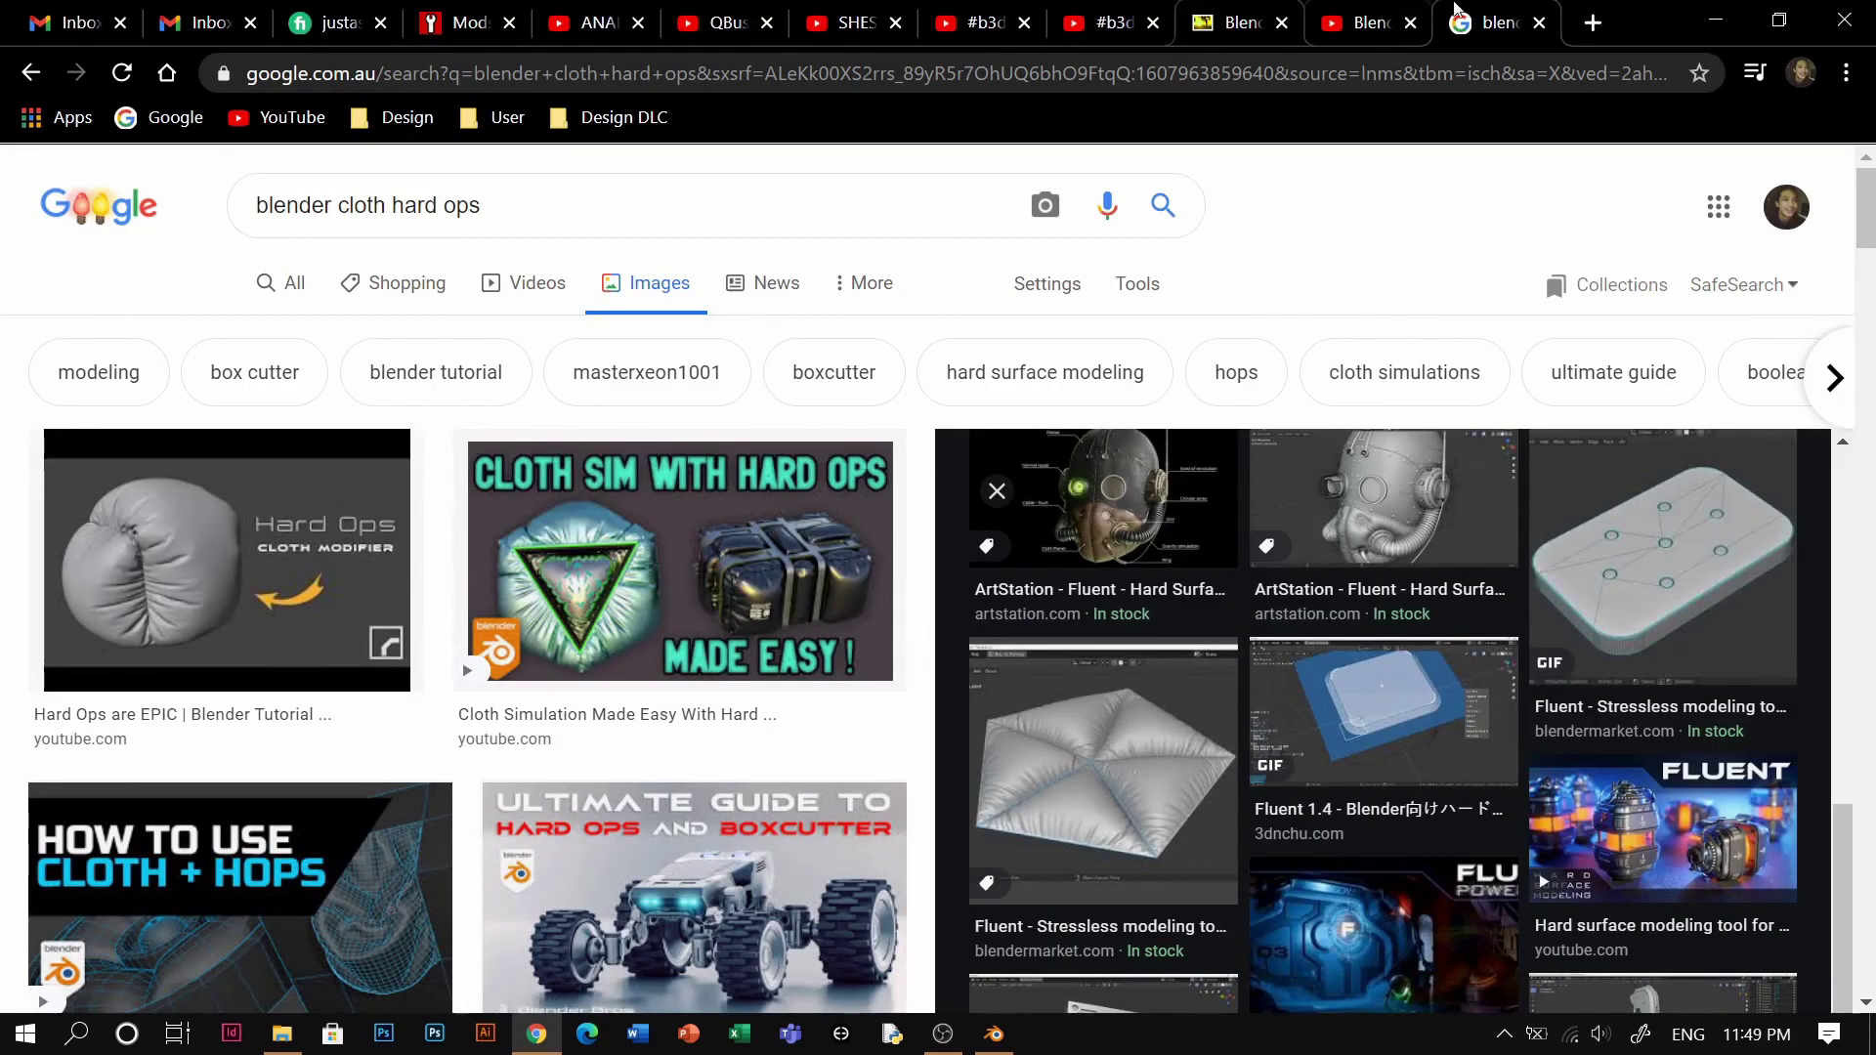
click(1340, 12)
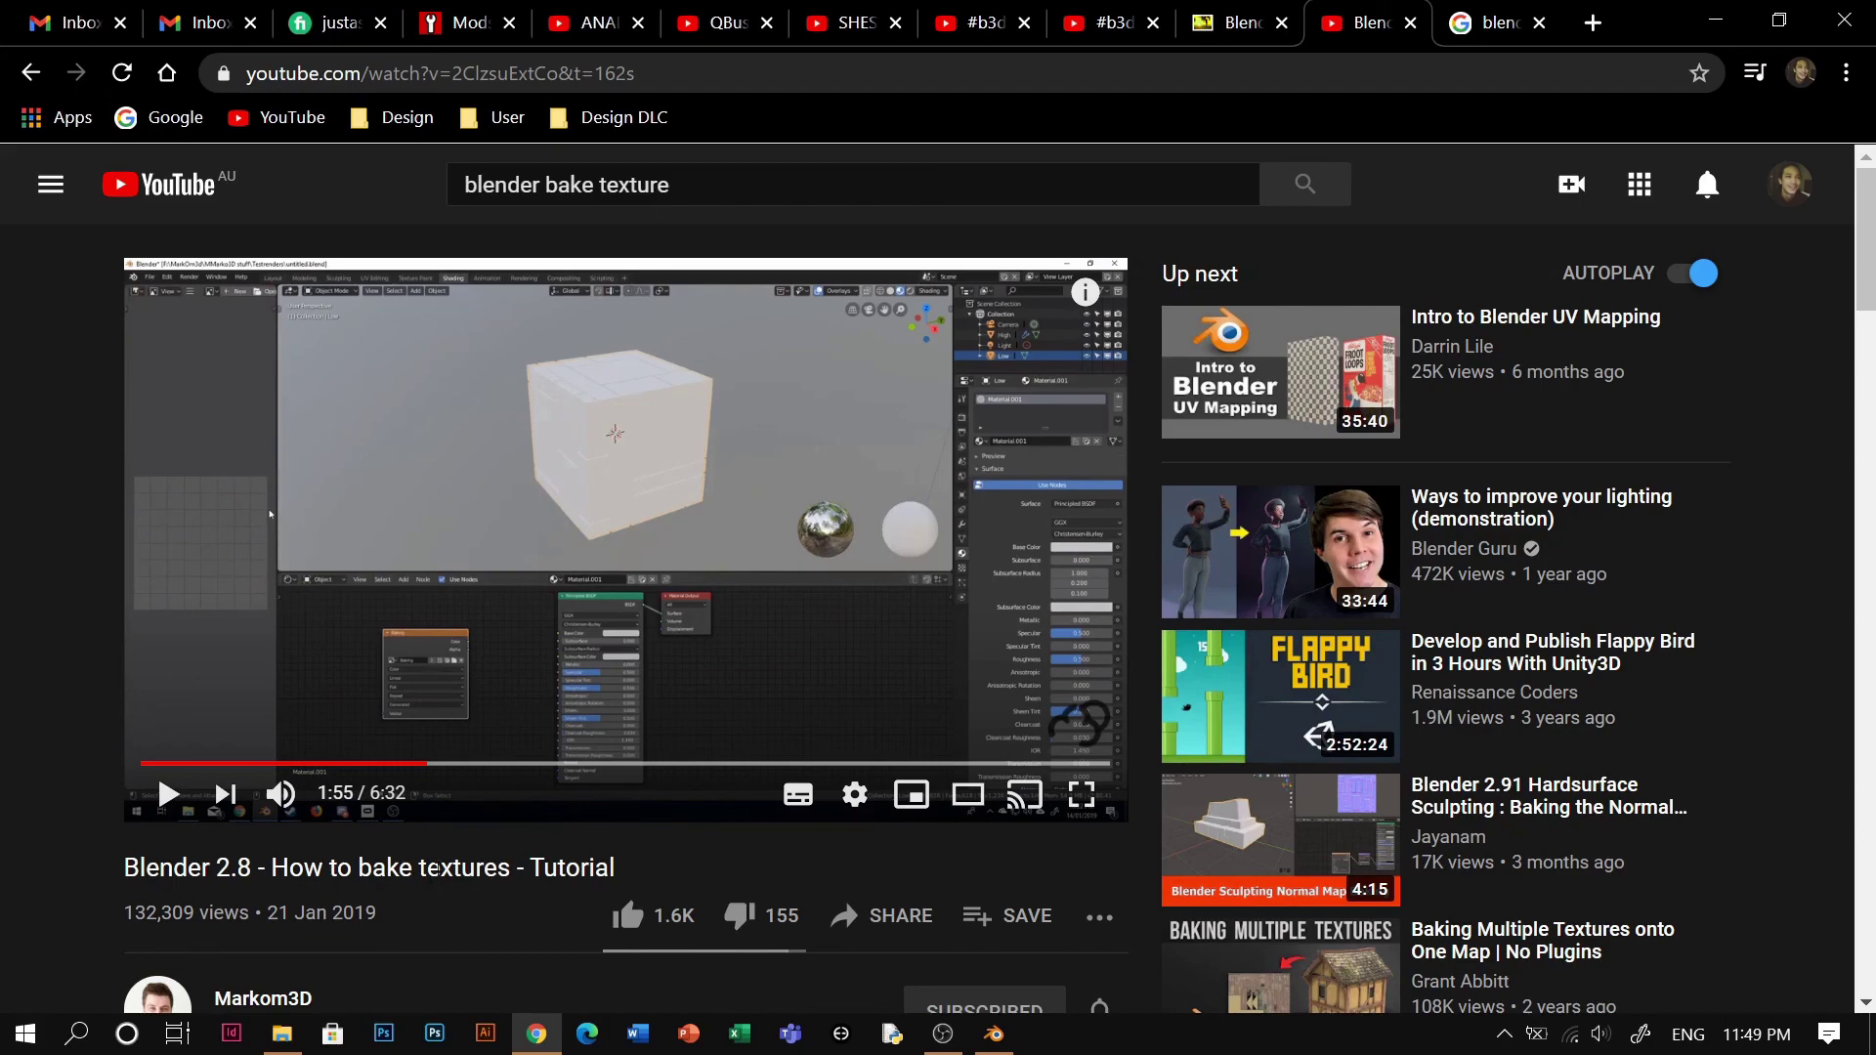
click(994, 1034)
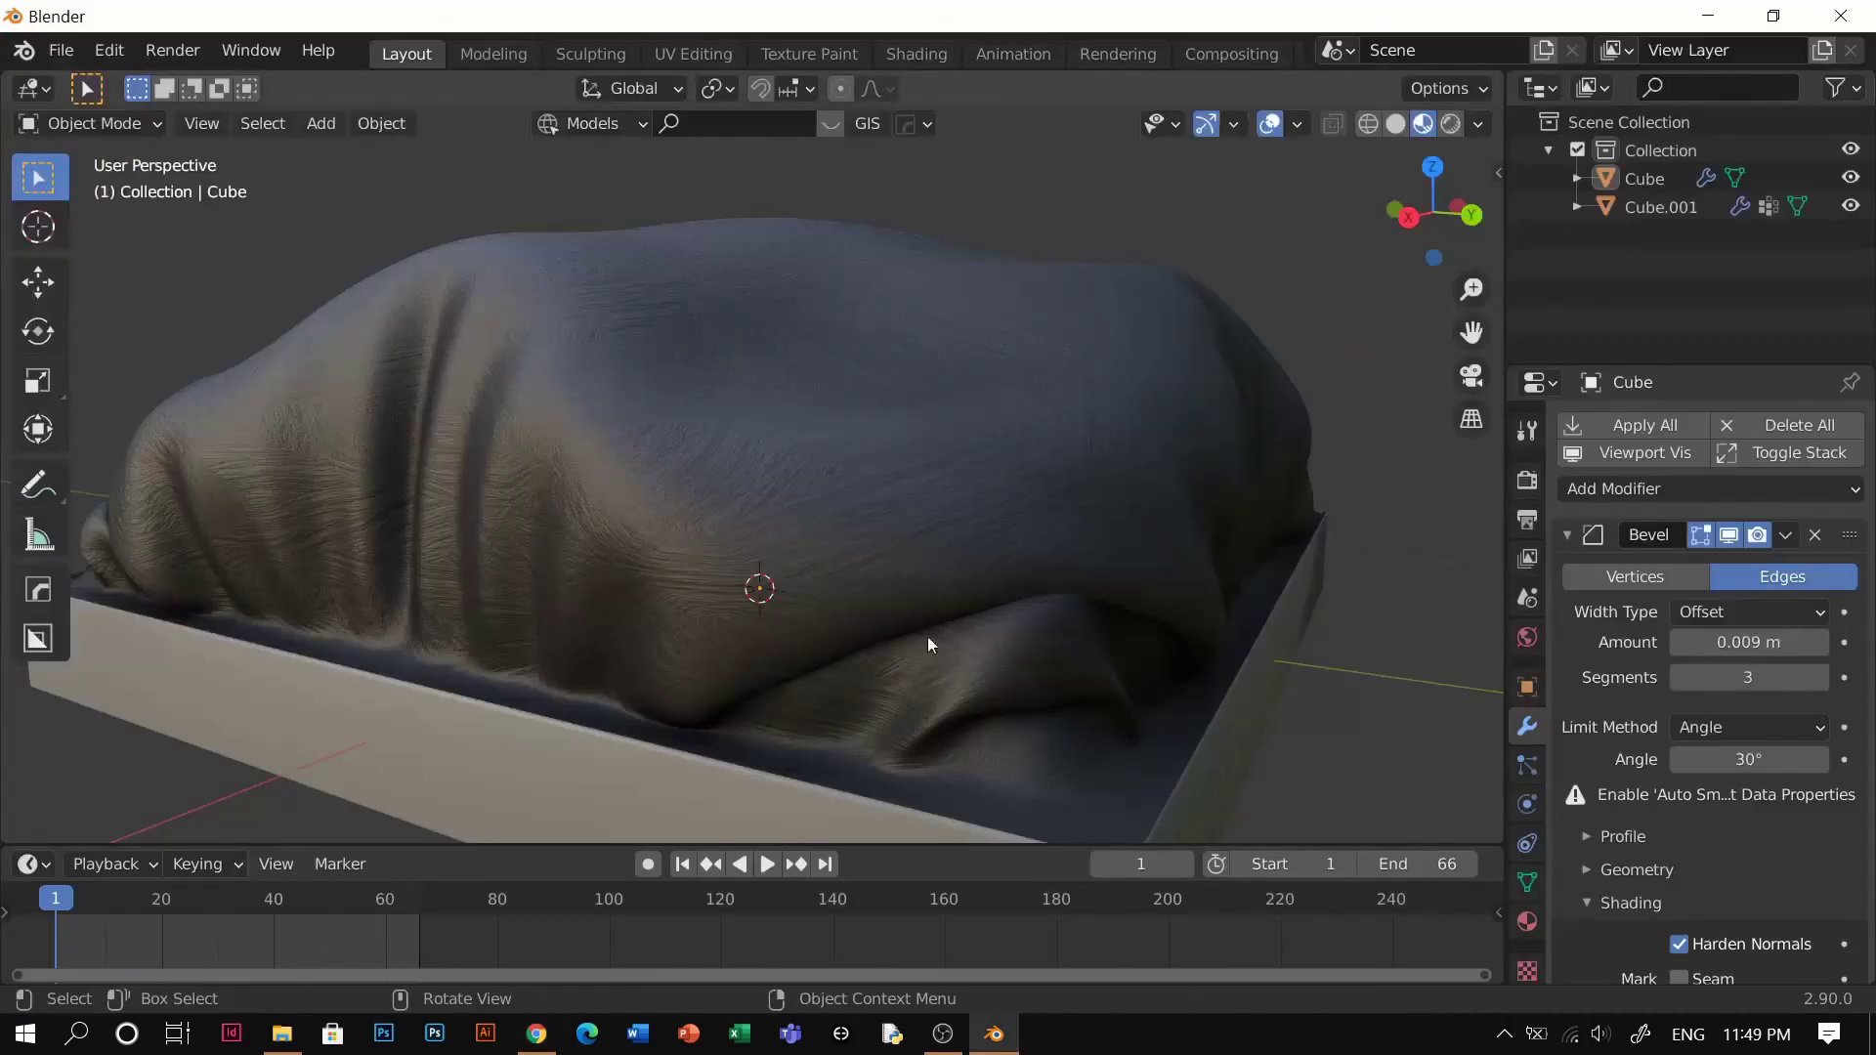
Select the draped cloth object, leaving its position as it is
click(972, 581)
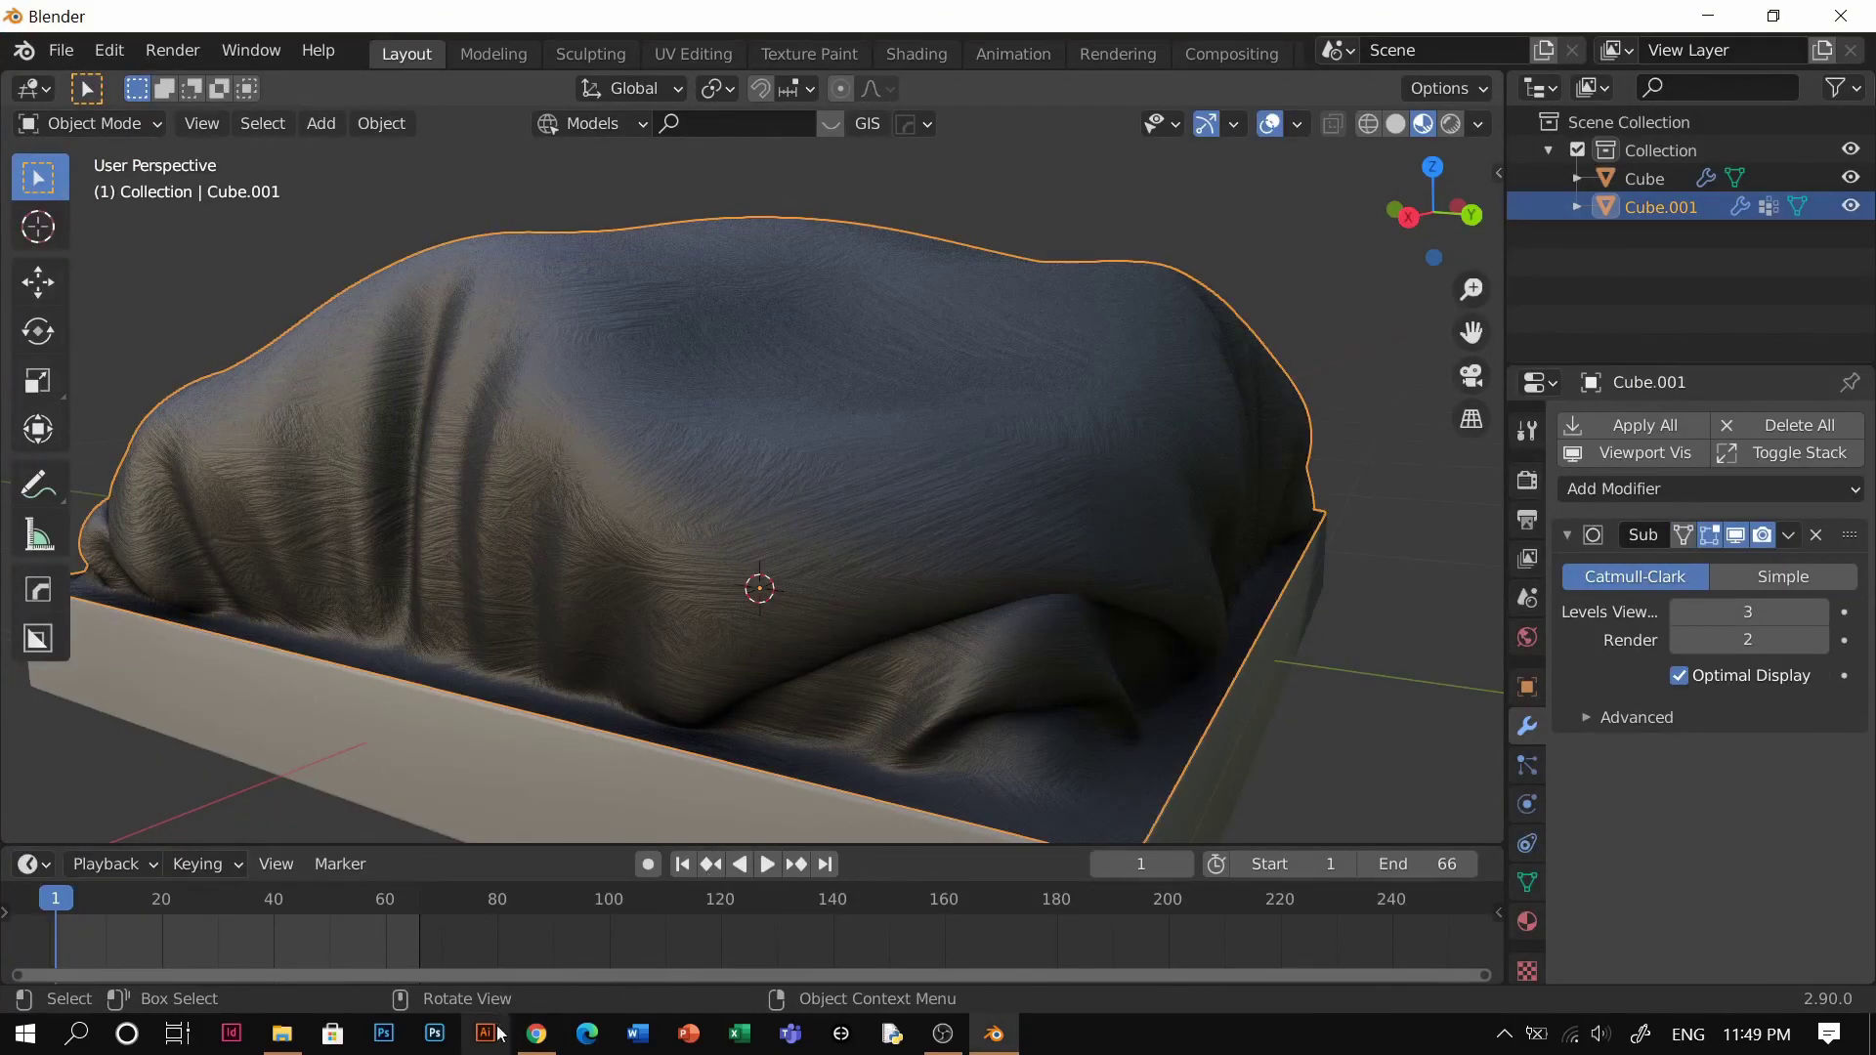
key(g)
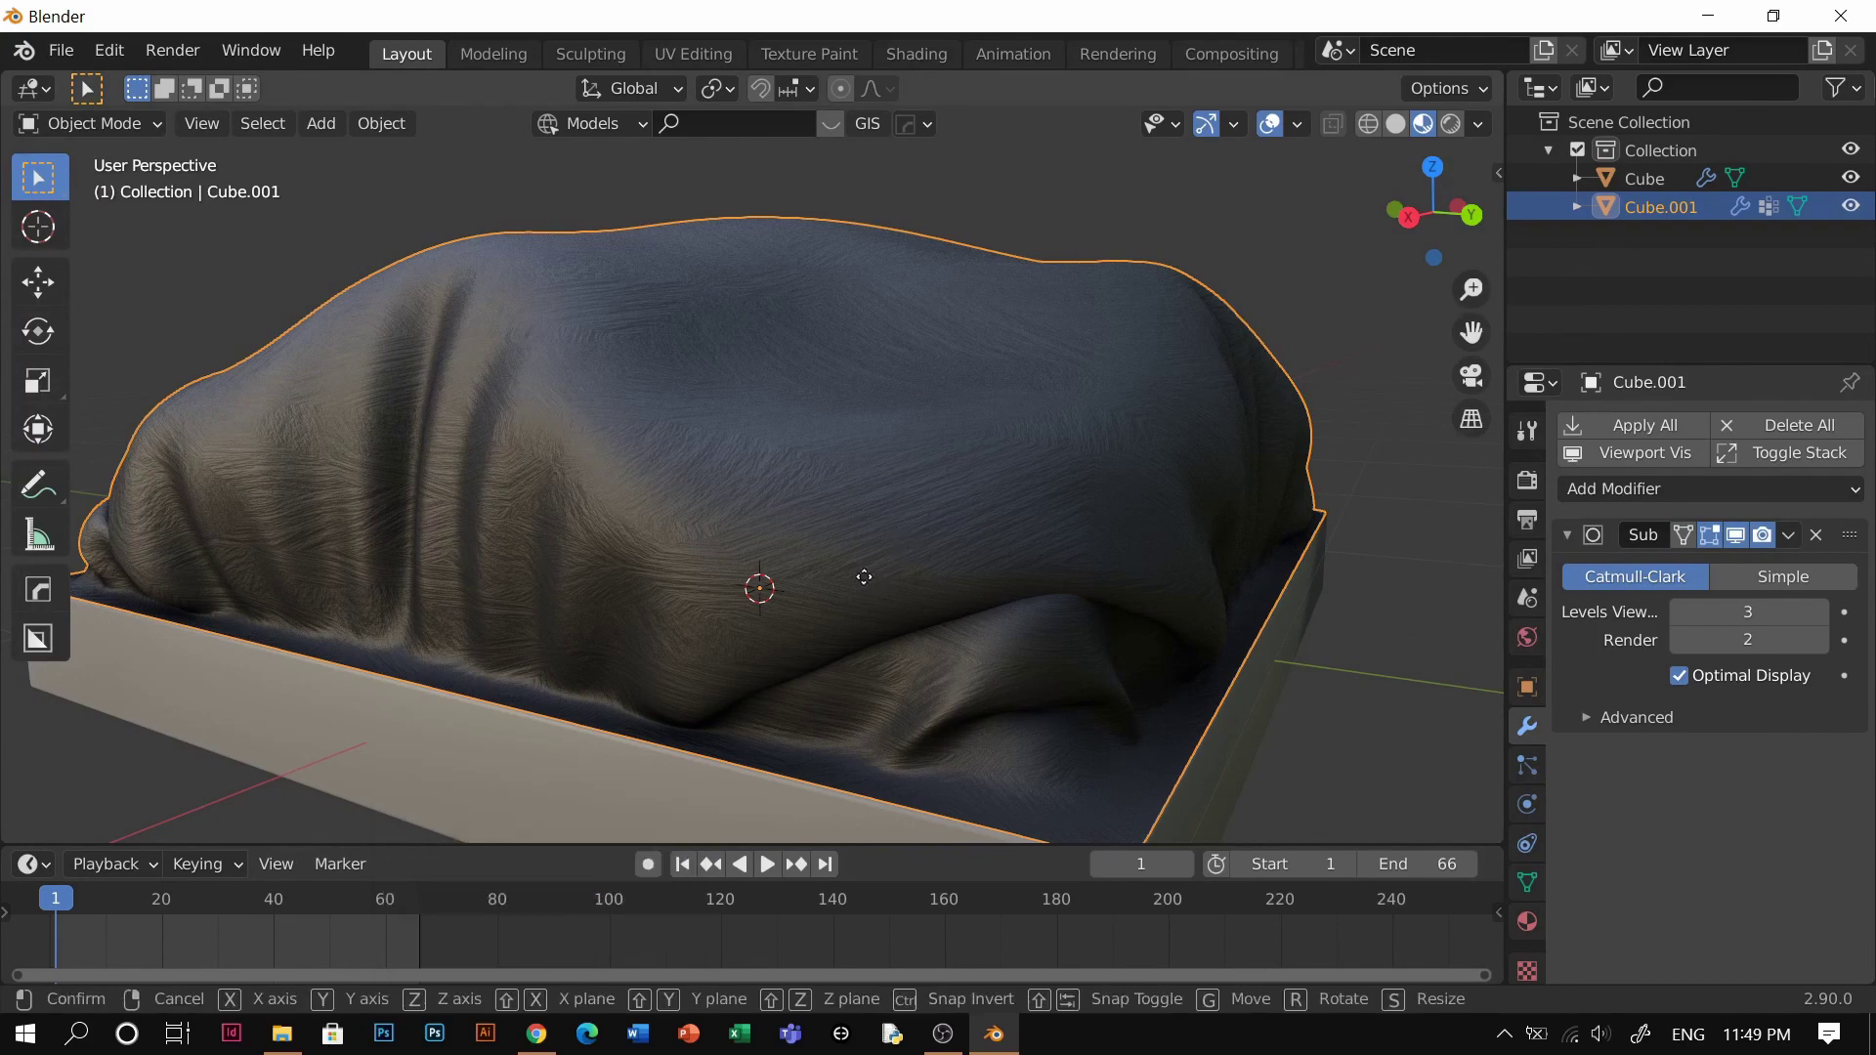
key(Escape)
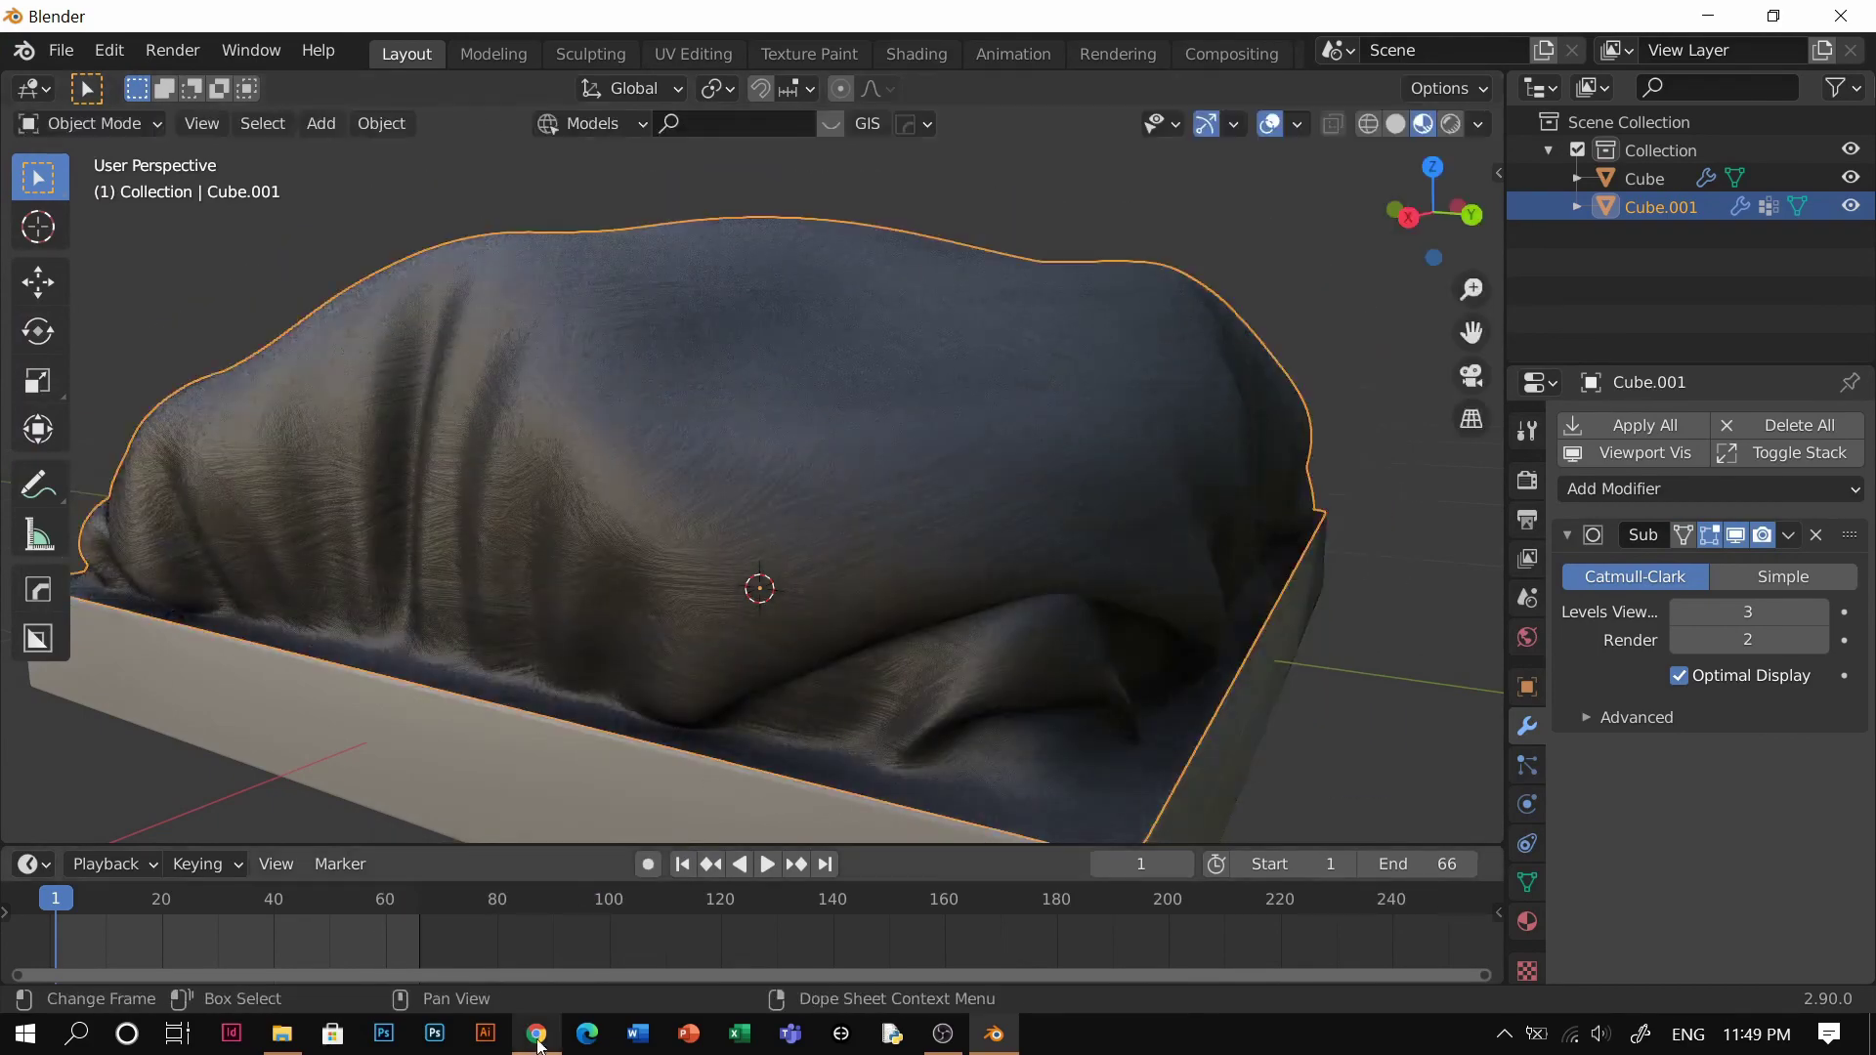
Switch to Chrome, look over the texture-baking tutorial's video title, channel and description on YouTube, and return to Blender
click(536, 1034)
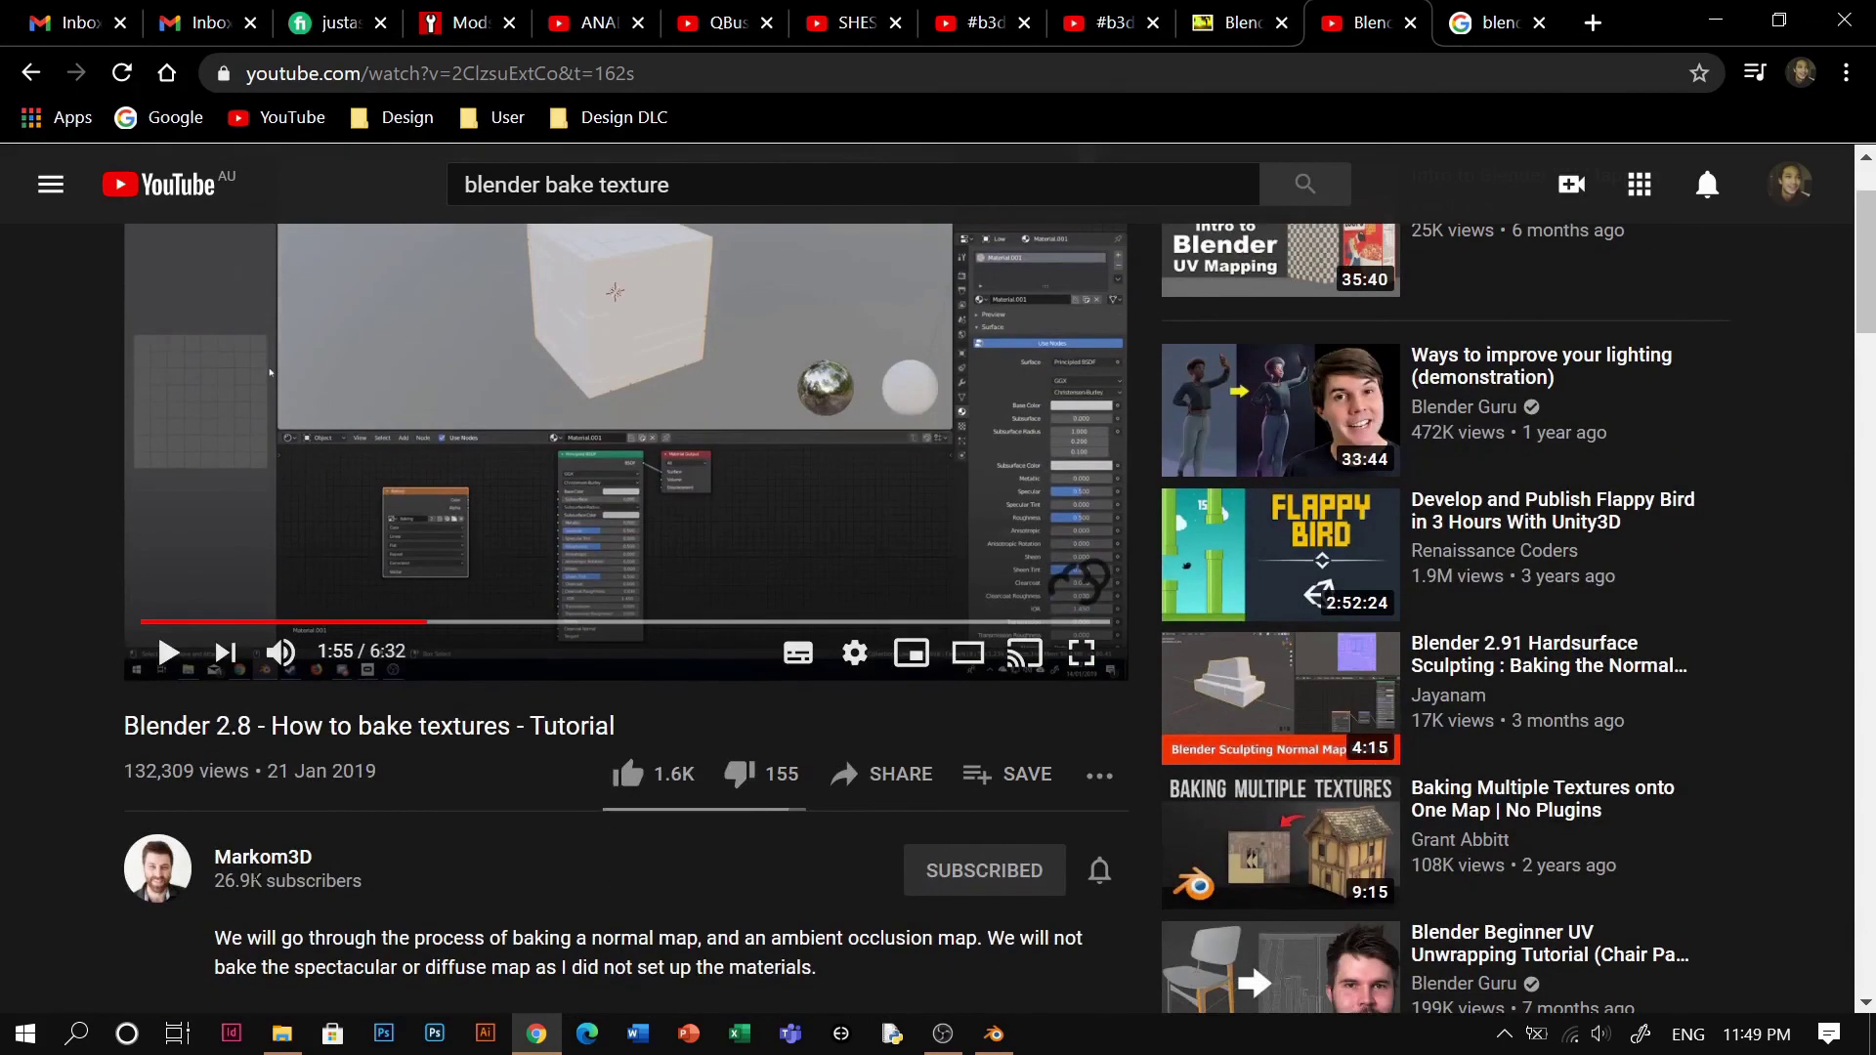
scroll(666, 845, down, 2)
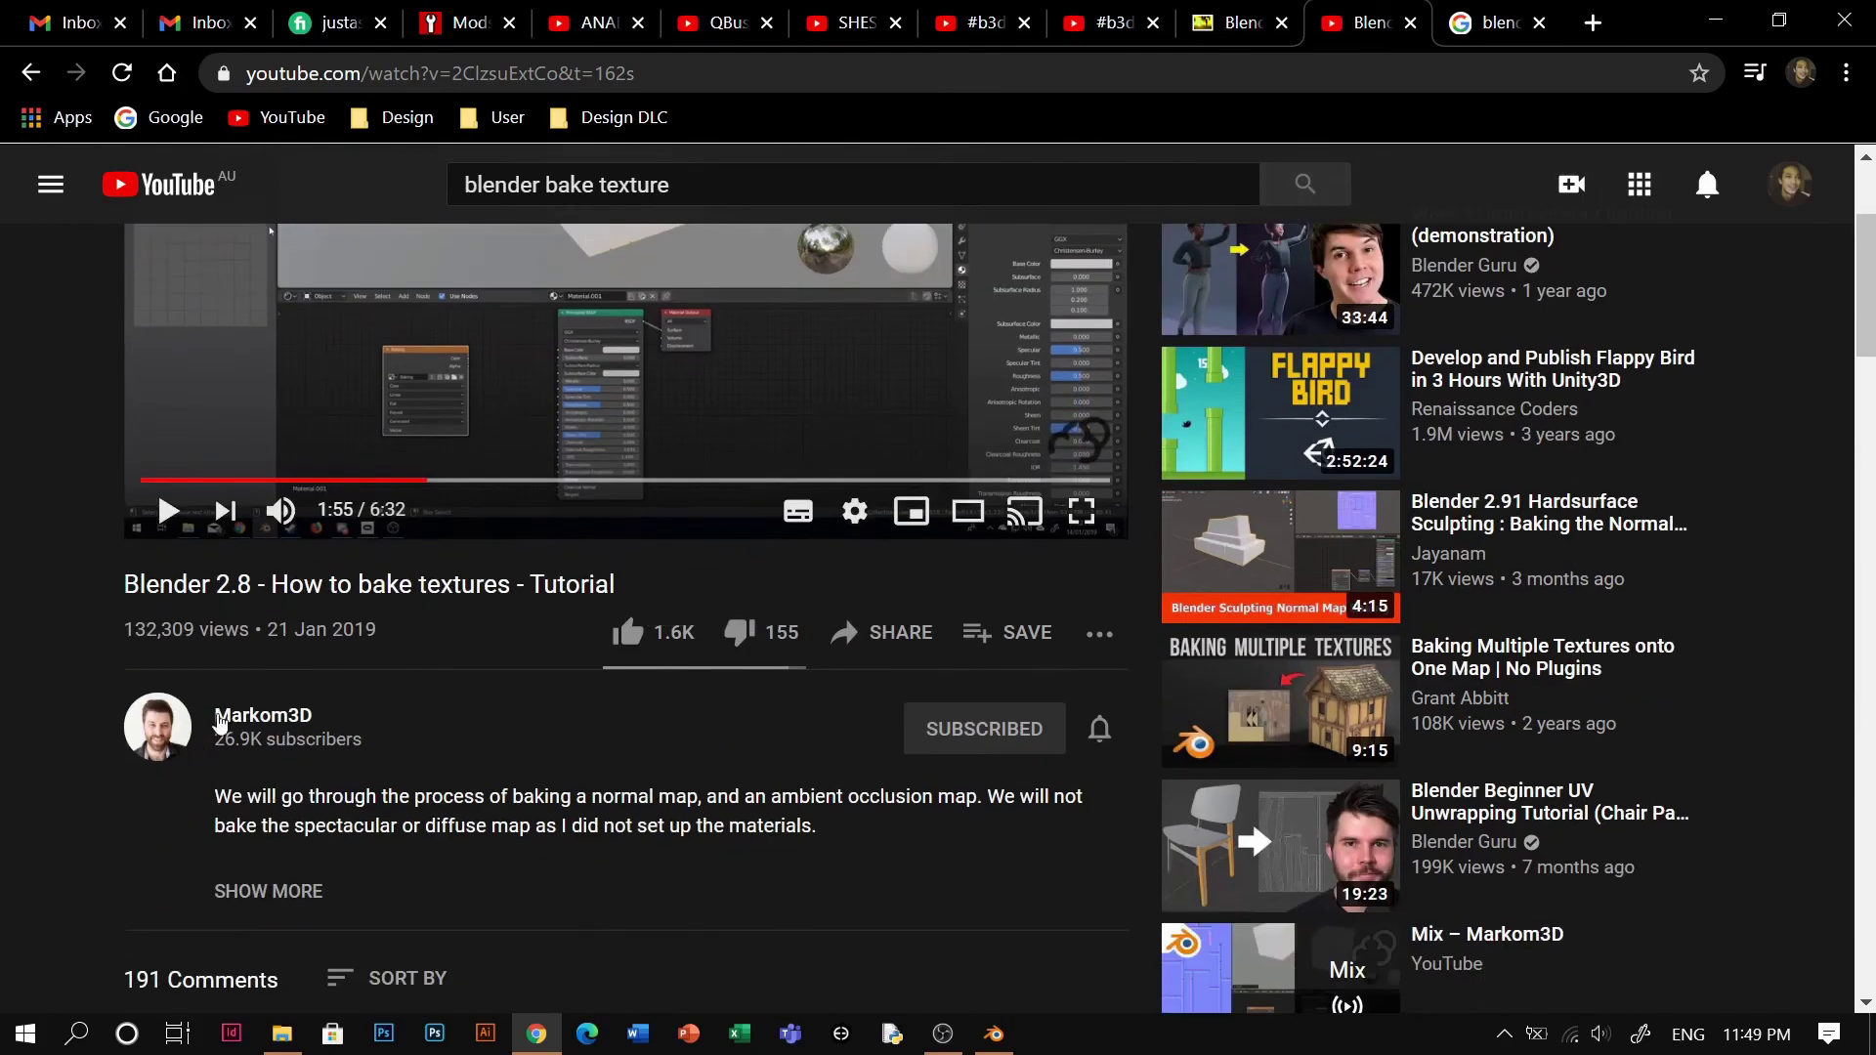
scroll(455, 677, up, 3)
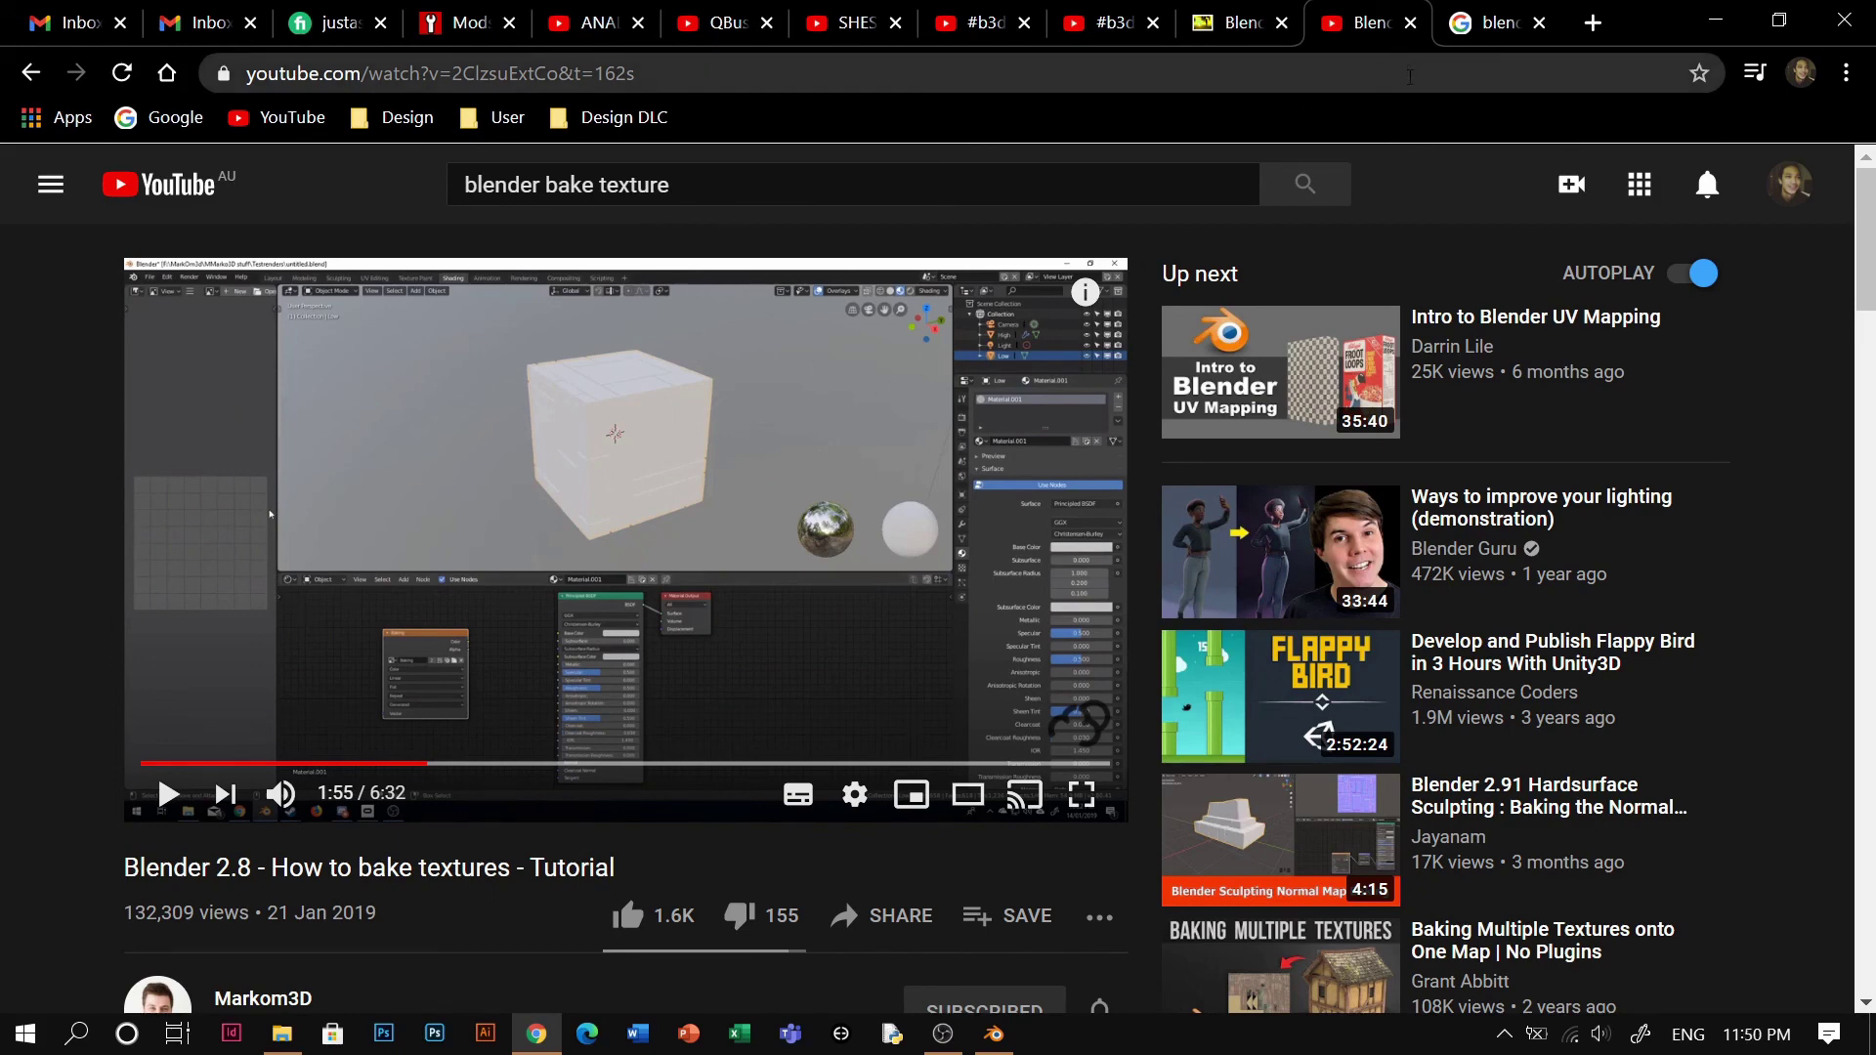
click(994, 1034)
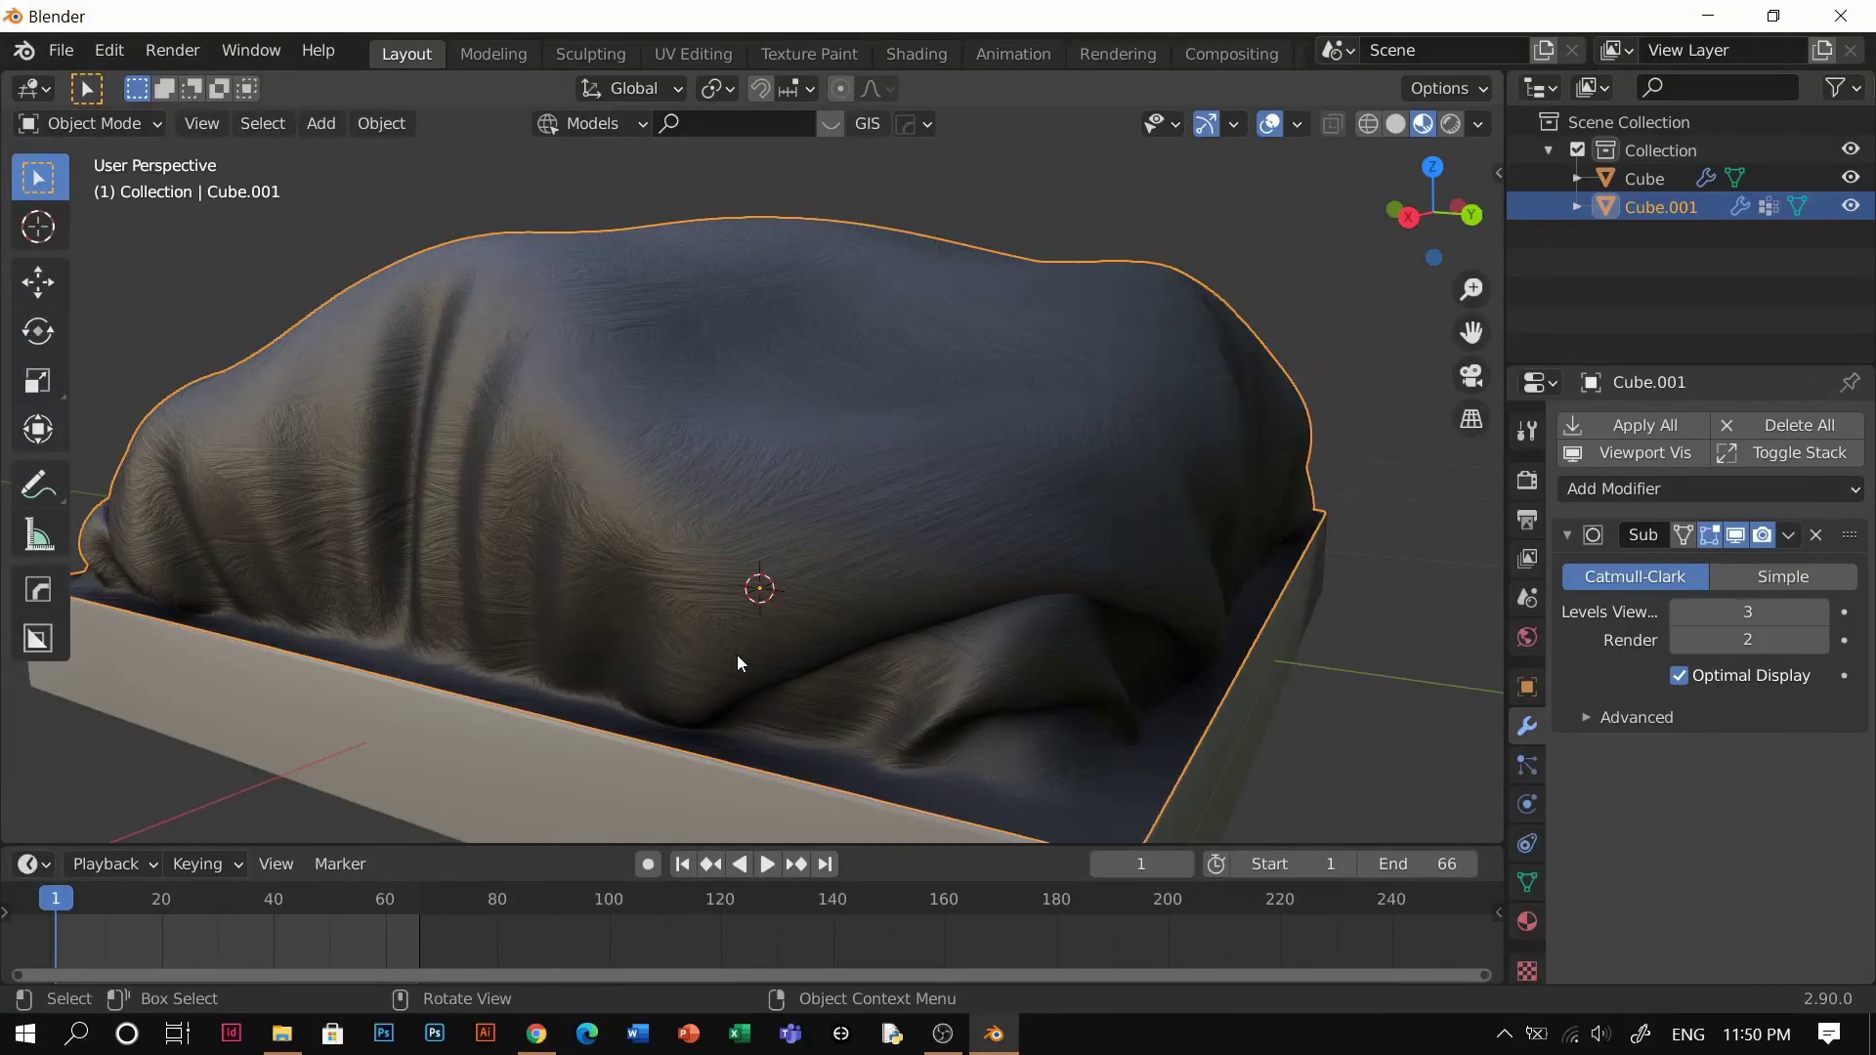
mouse_move(539, 1034)
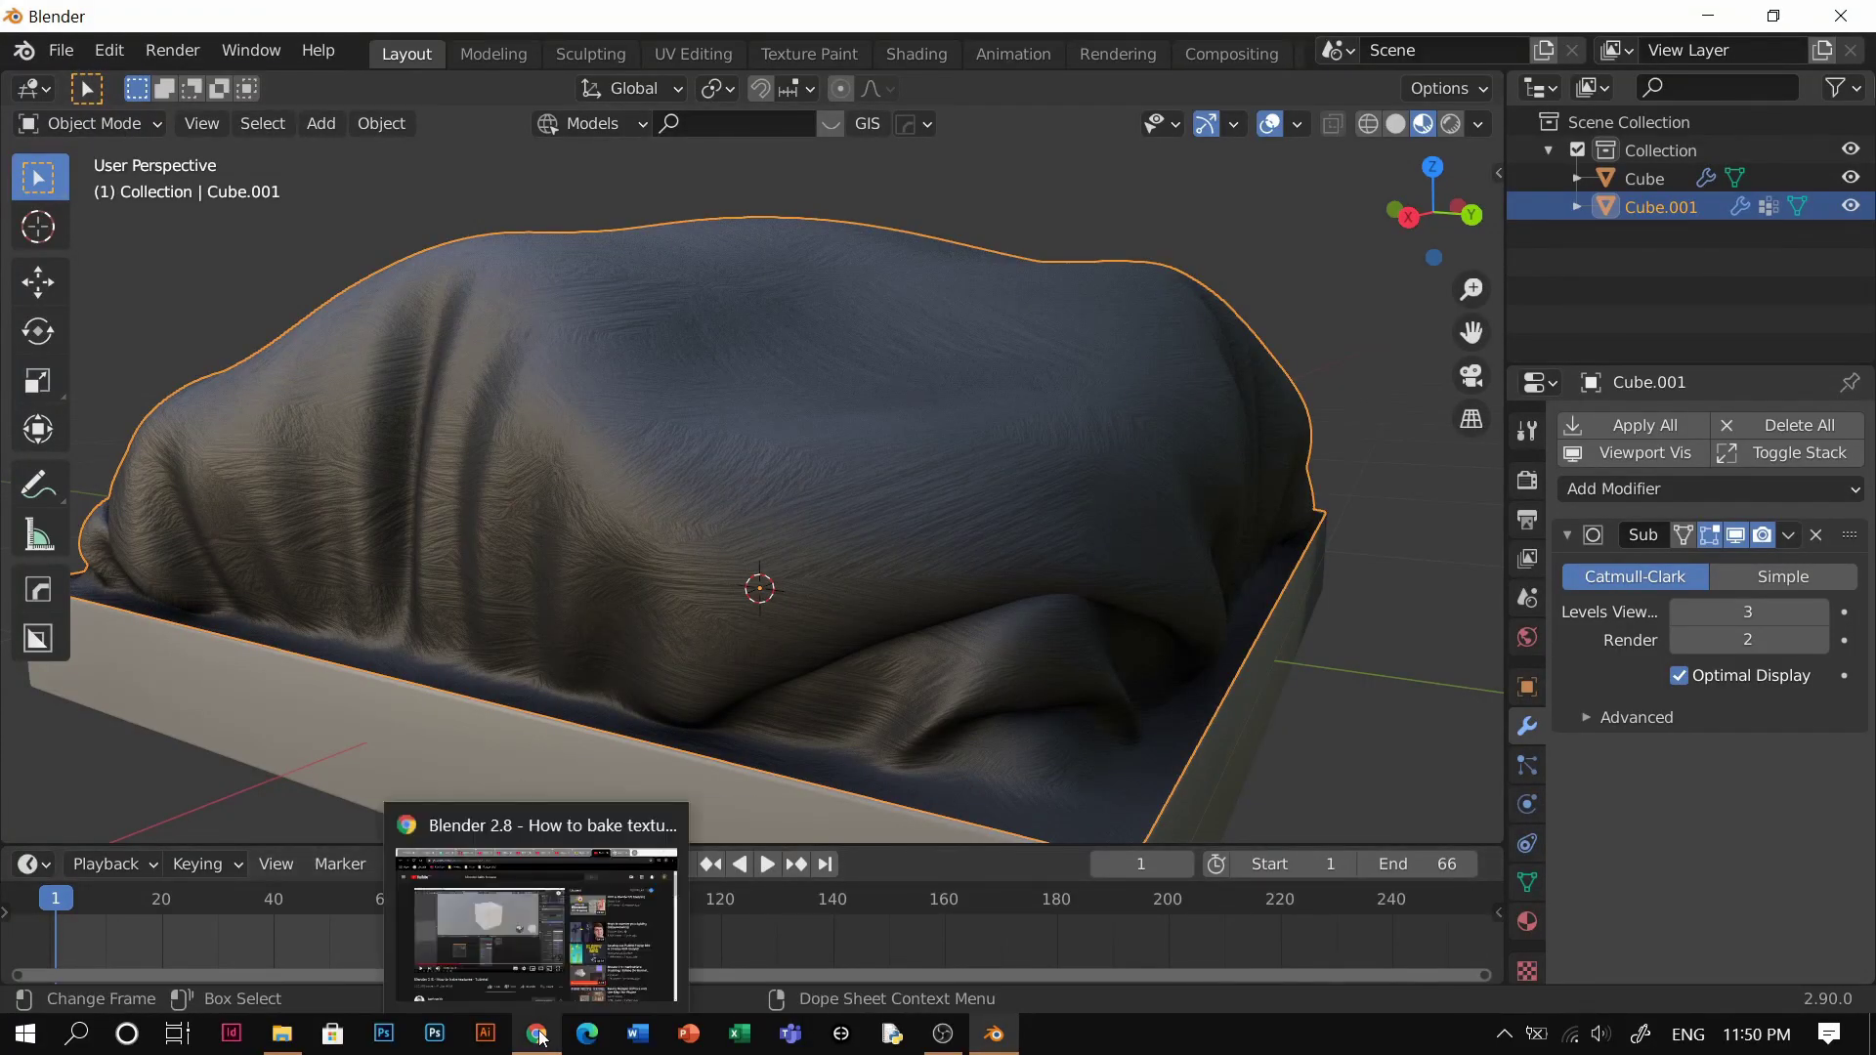